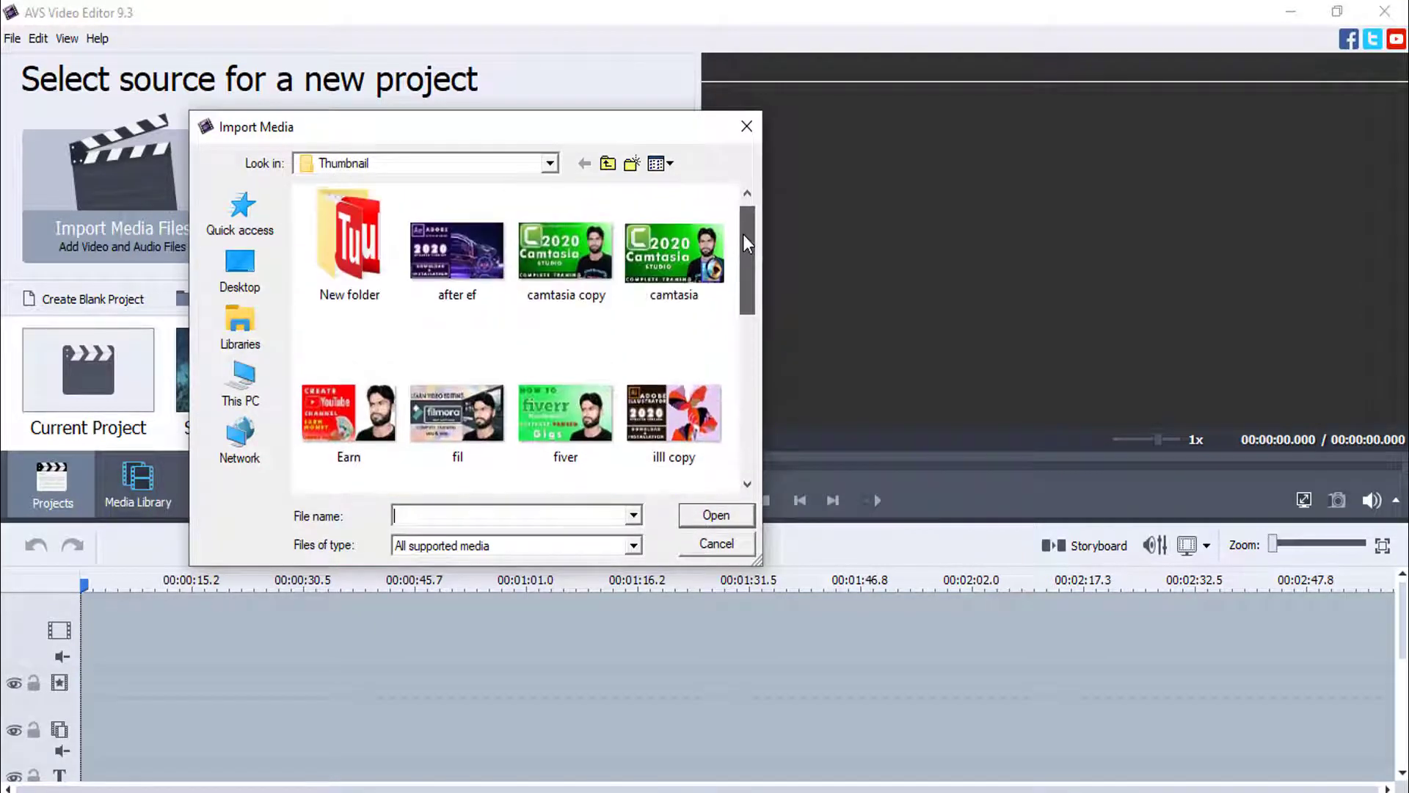
Close the media import dialog, create a blank project and return to the project source page.
{"action": "left_click", "coordinate": [746, 129]}
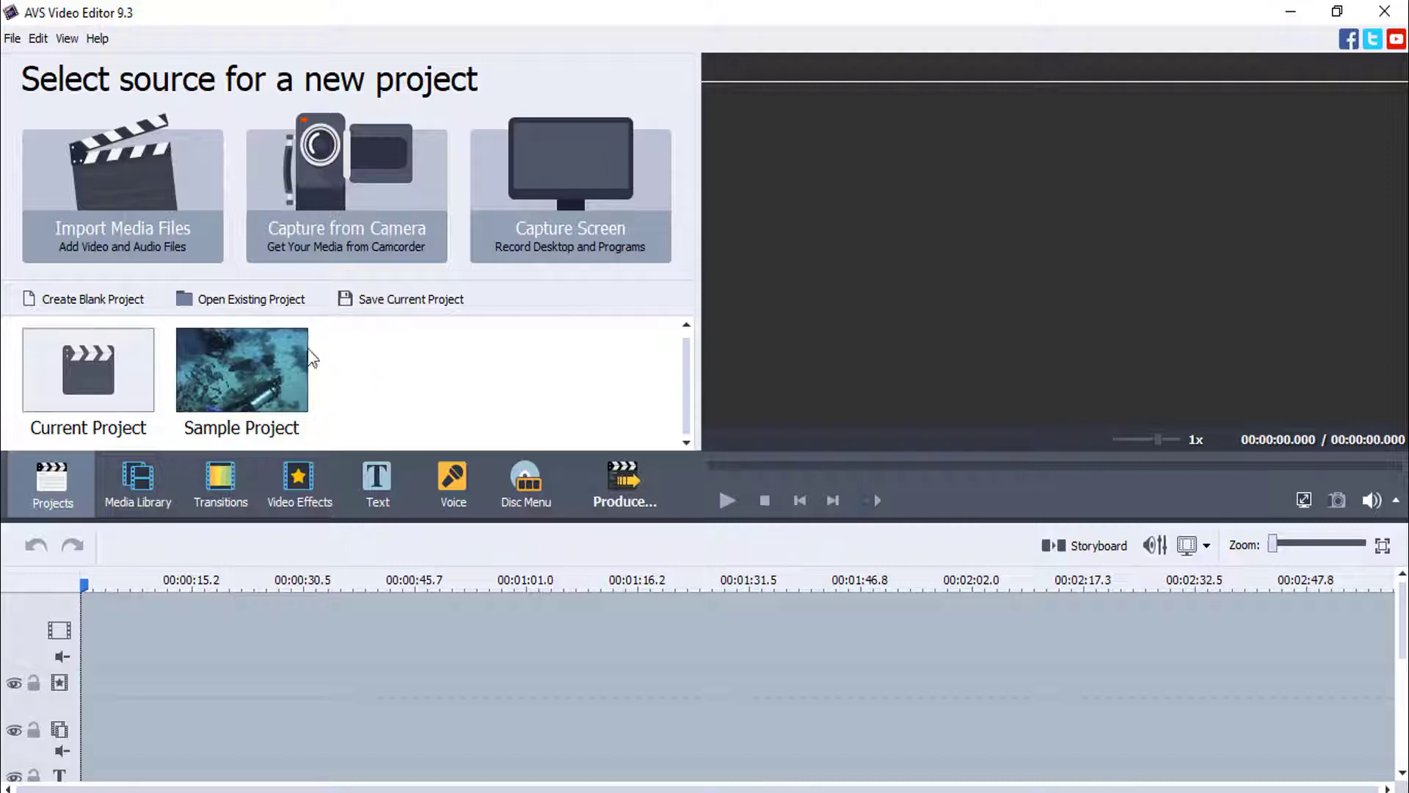
{"action": "left_click", "coordinate": [75, 301]}
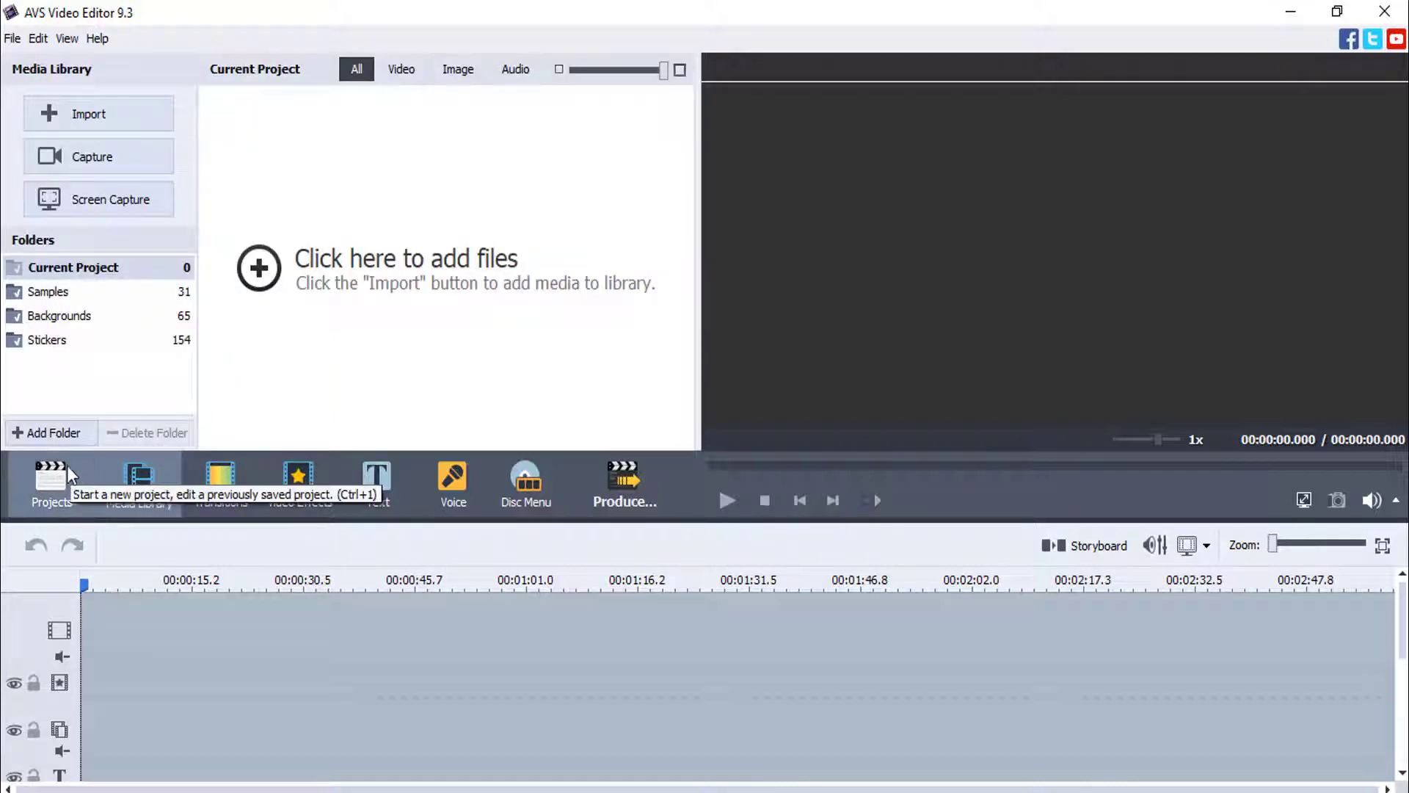
{"action": "left_click", "coordinate": [55, 481]}
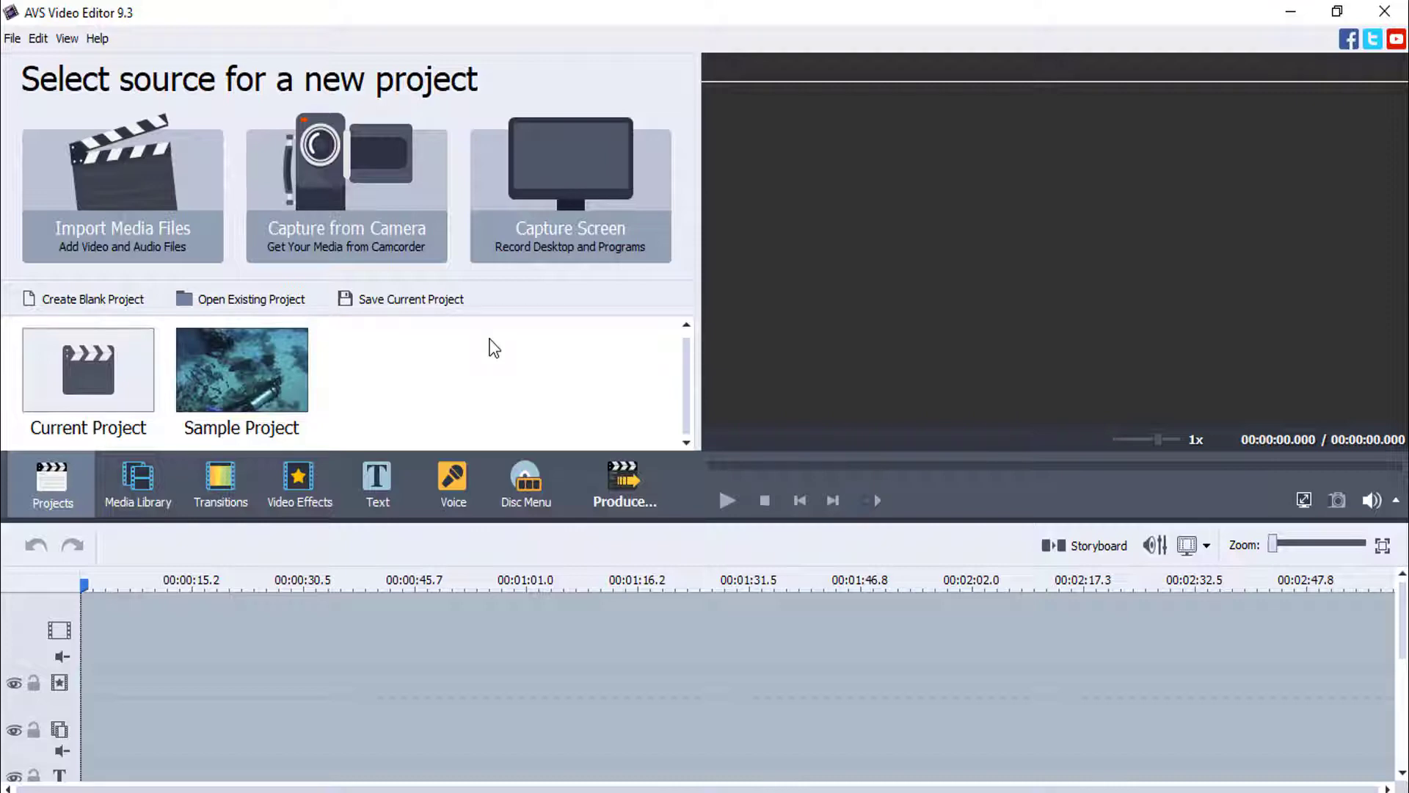
Examine the dialogs for opening an existing project and saving the current project to the Desktop, cancelling both.
{"action": "left_click", "coordinate": [271, 302]}
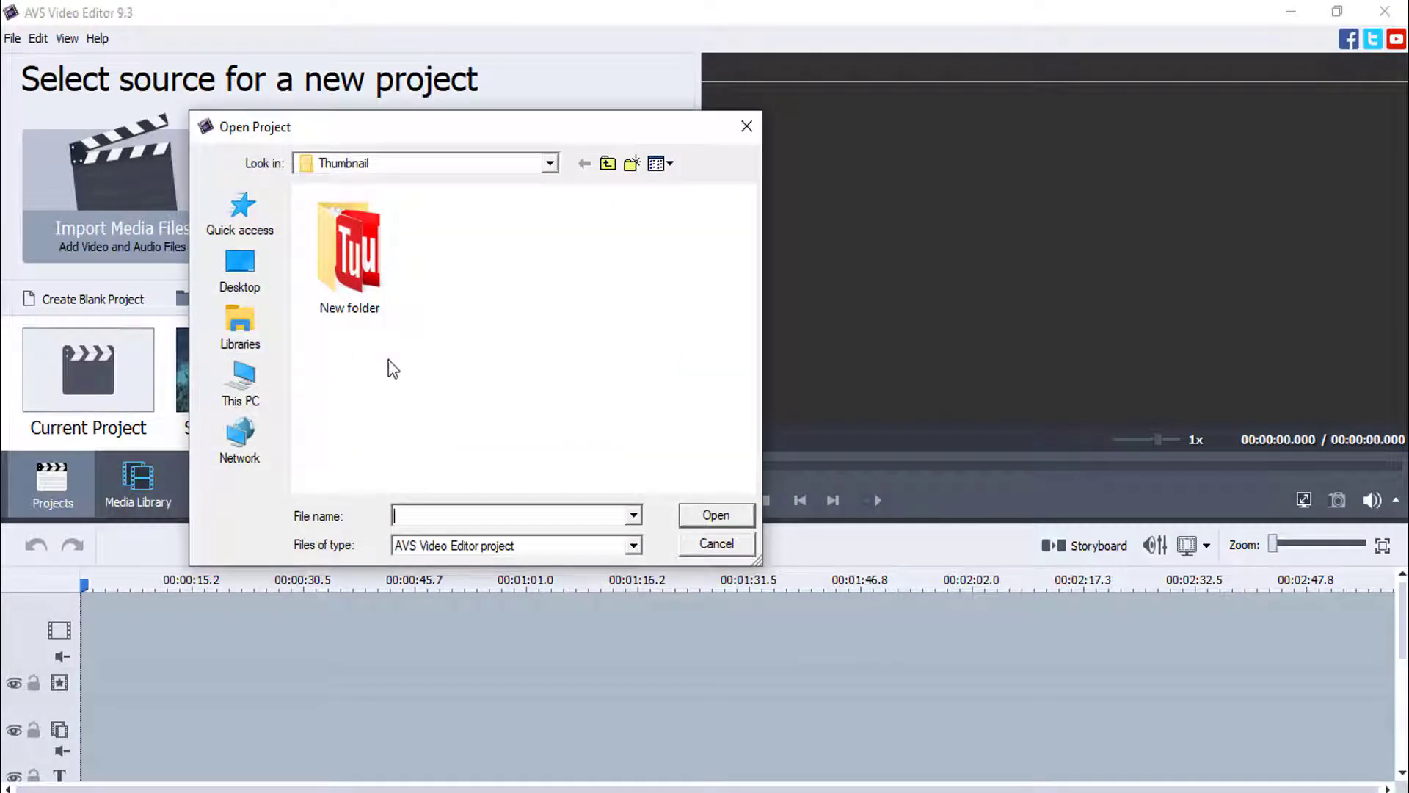
{"action": "left_click", "coordinate": [716, 545]}
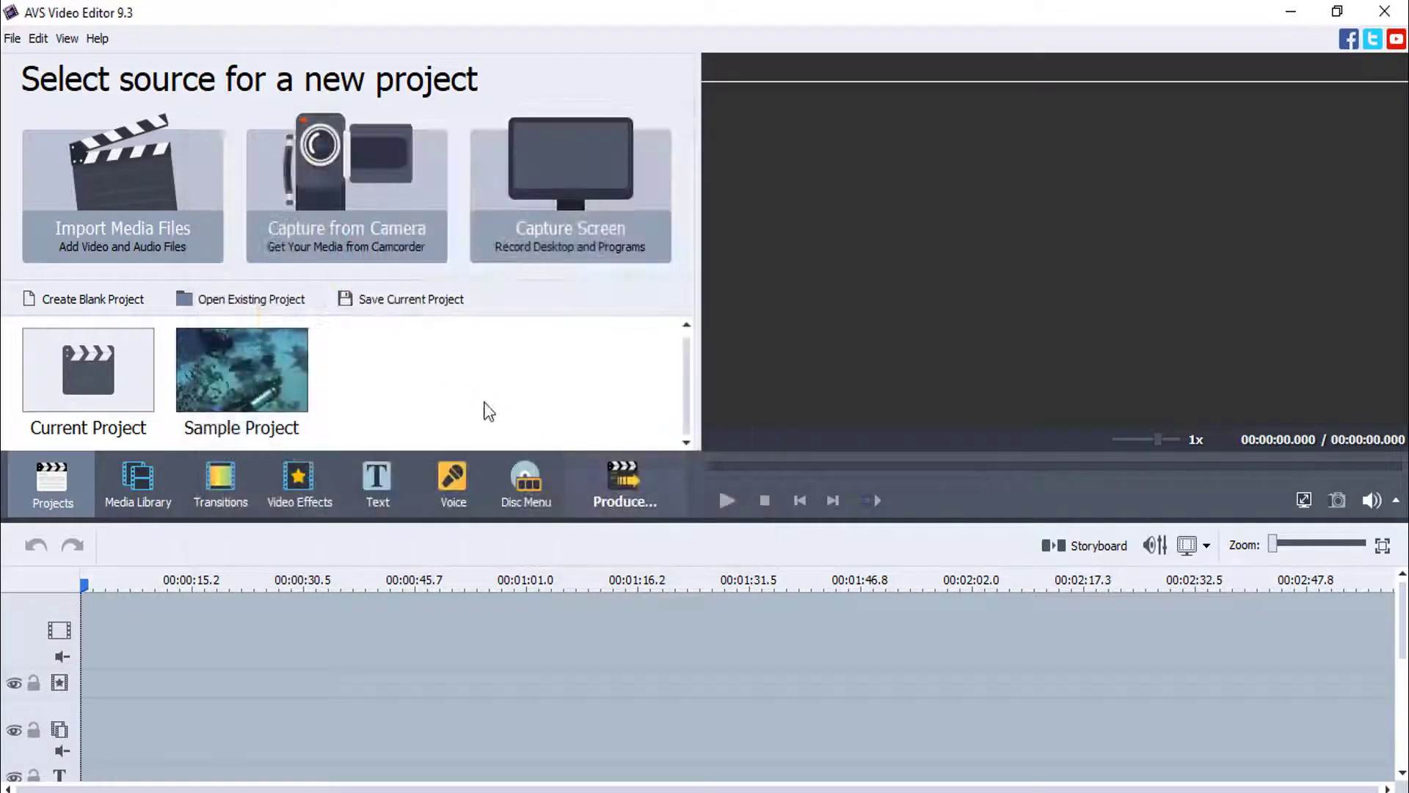
{"action": "left_click", "coordinate": [404, 301]}
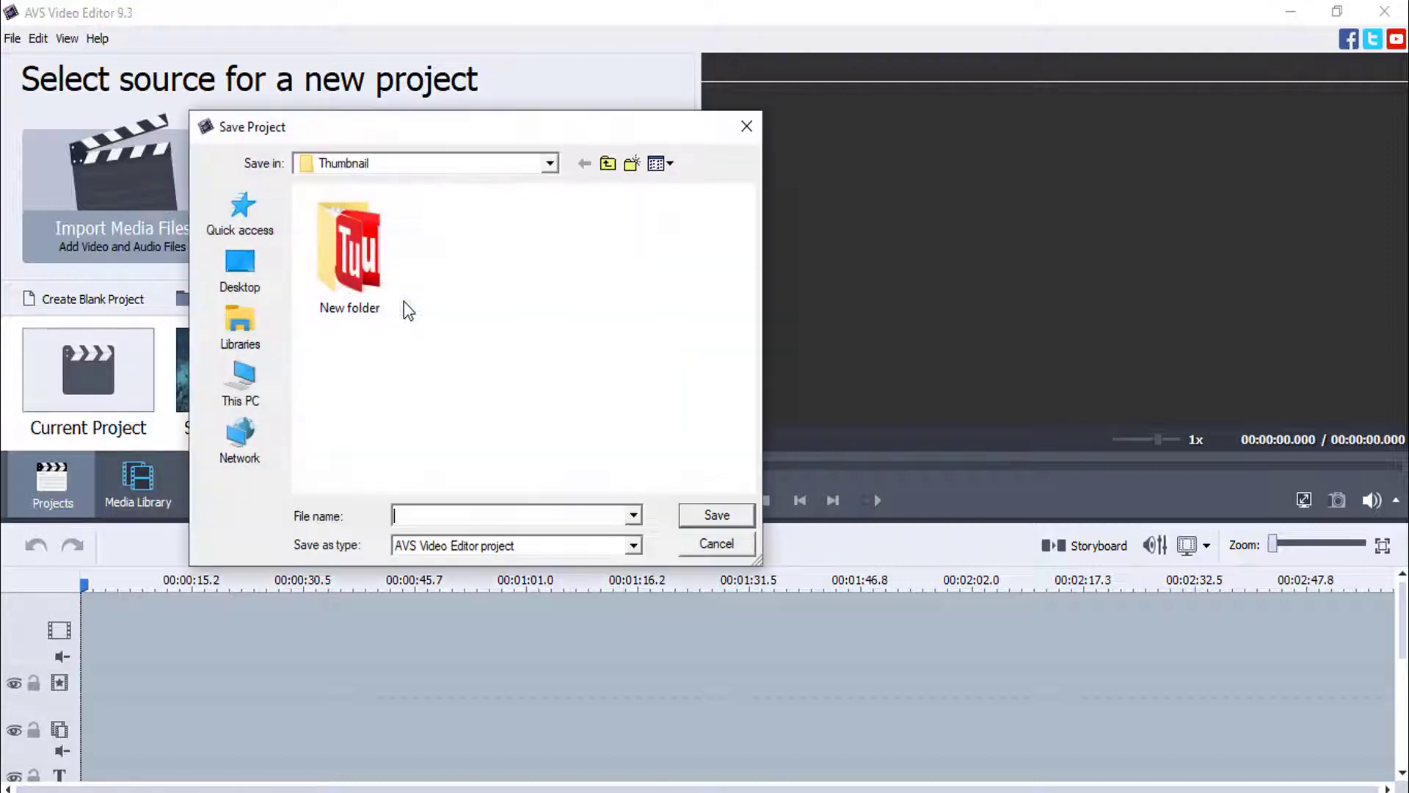
{"action": "left_click", "coordinate": [250, 273]}
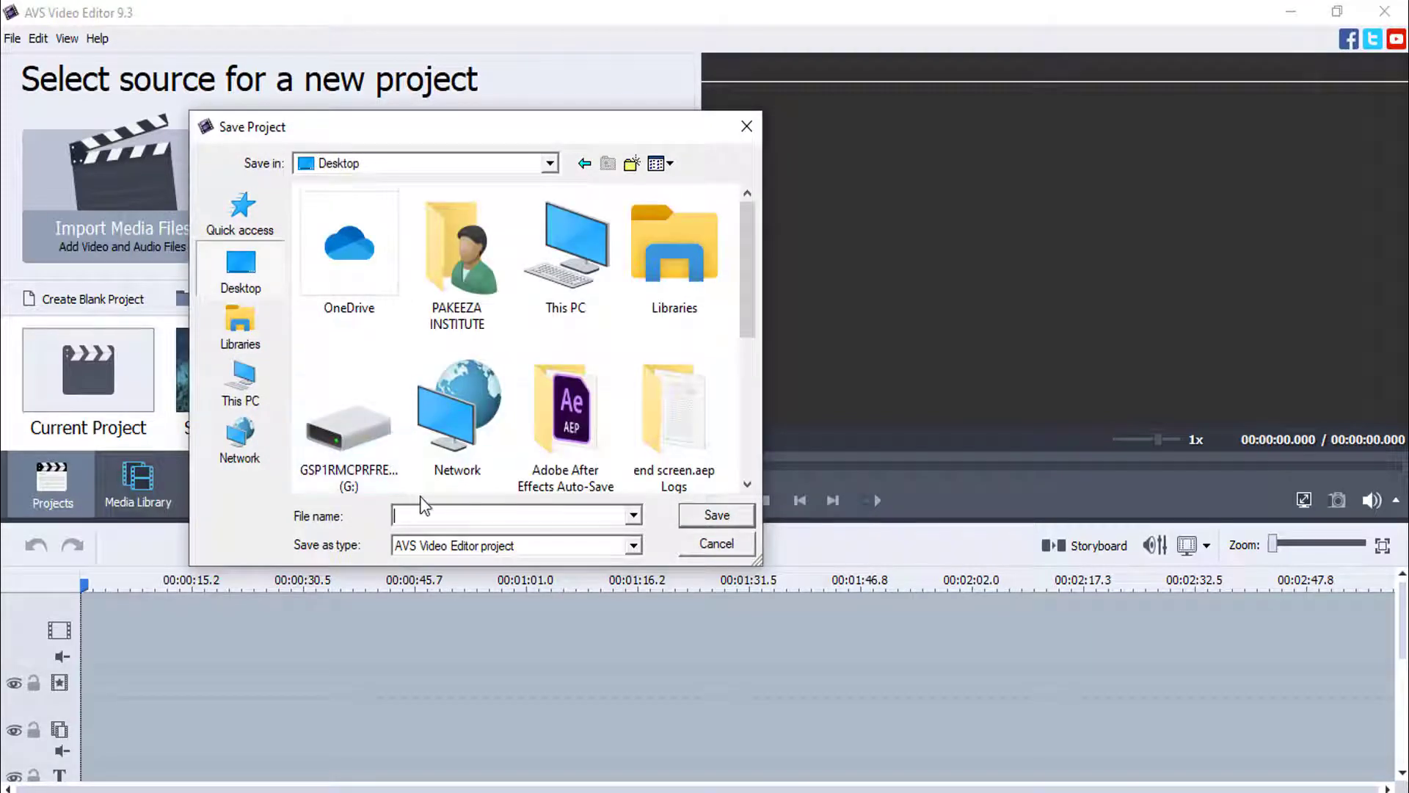
{"action": "left_click", "coordinate": [464, 522]}
{"action": "left_click", "coordinate": [706, 551]}
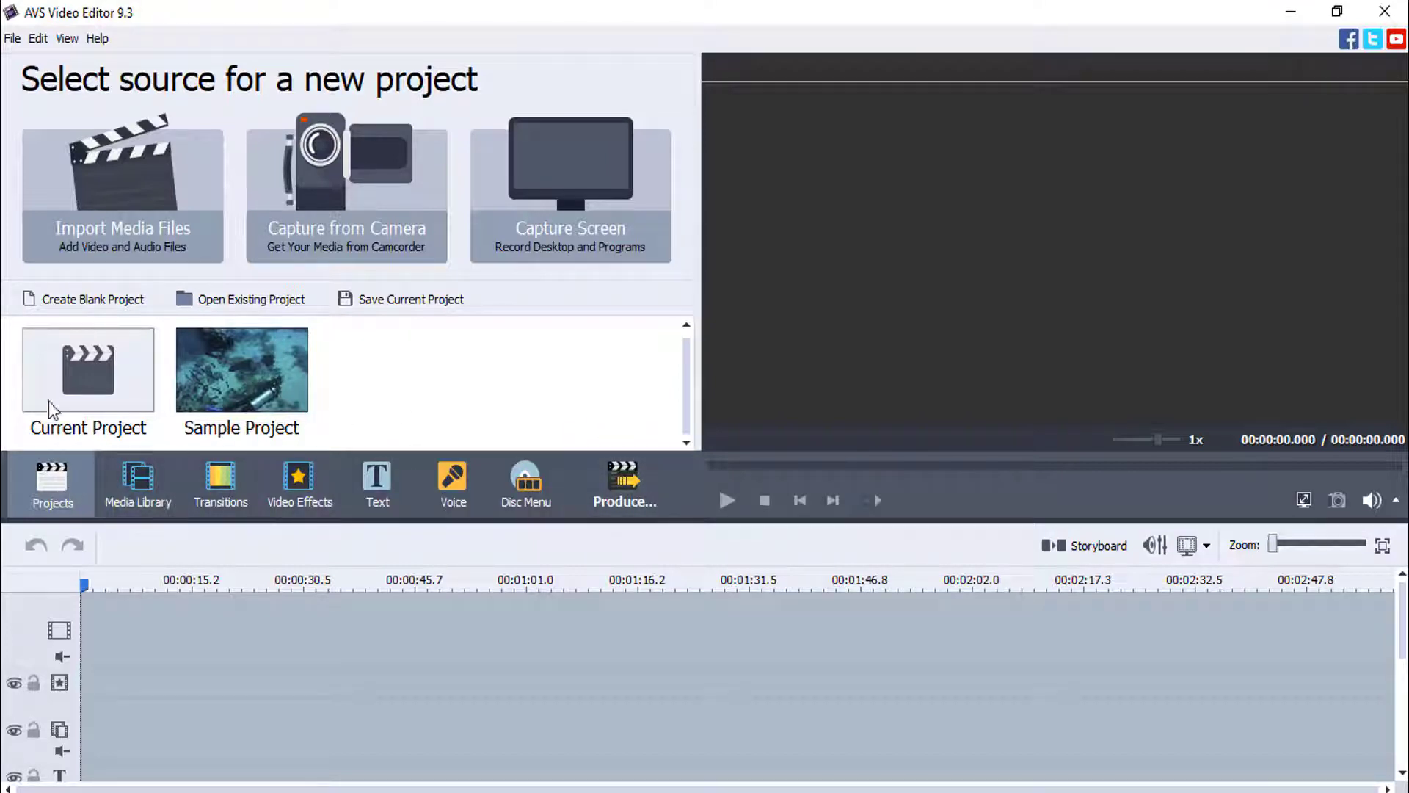
Show the empty media library and examine its file import dialog, cancelling without adding files.
{"action": "left_click", "coordinate": [147, 493]}
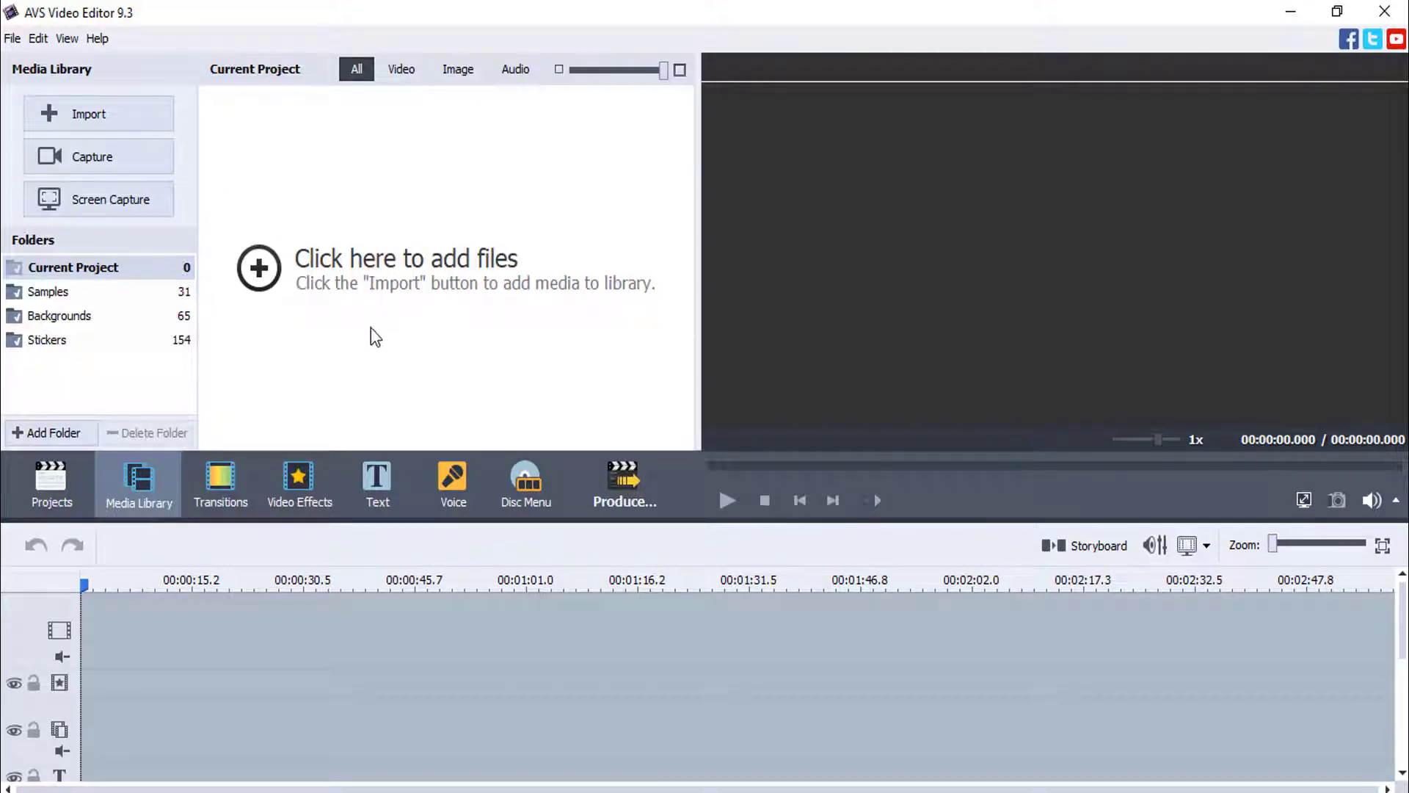
{"action": "left_click", "coordinate": [261, 271]}
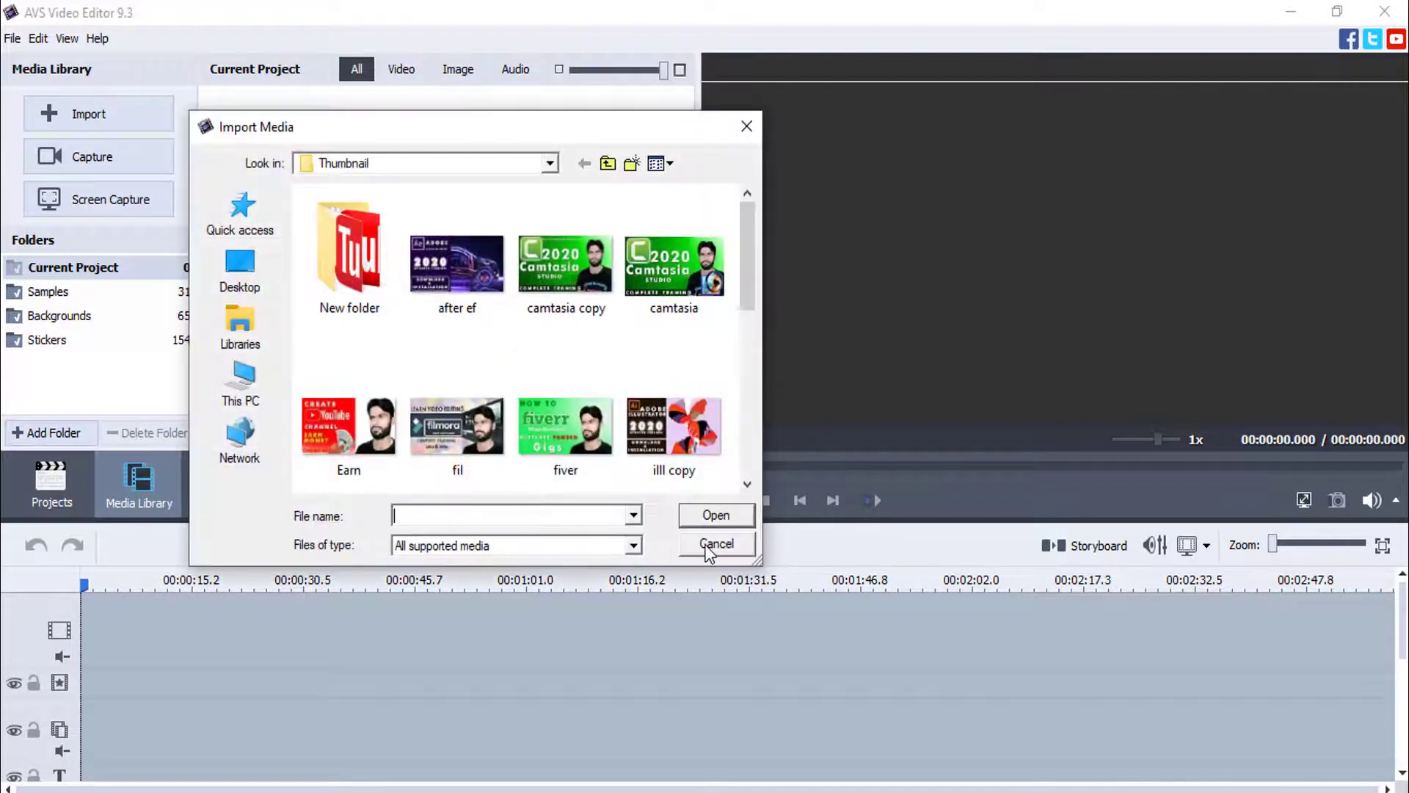
{"action": "left_click", "coordinate": [711, 539]}
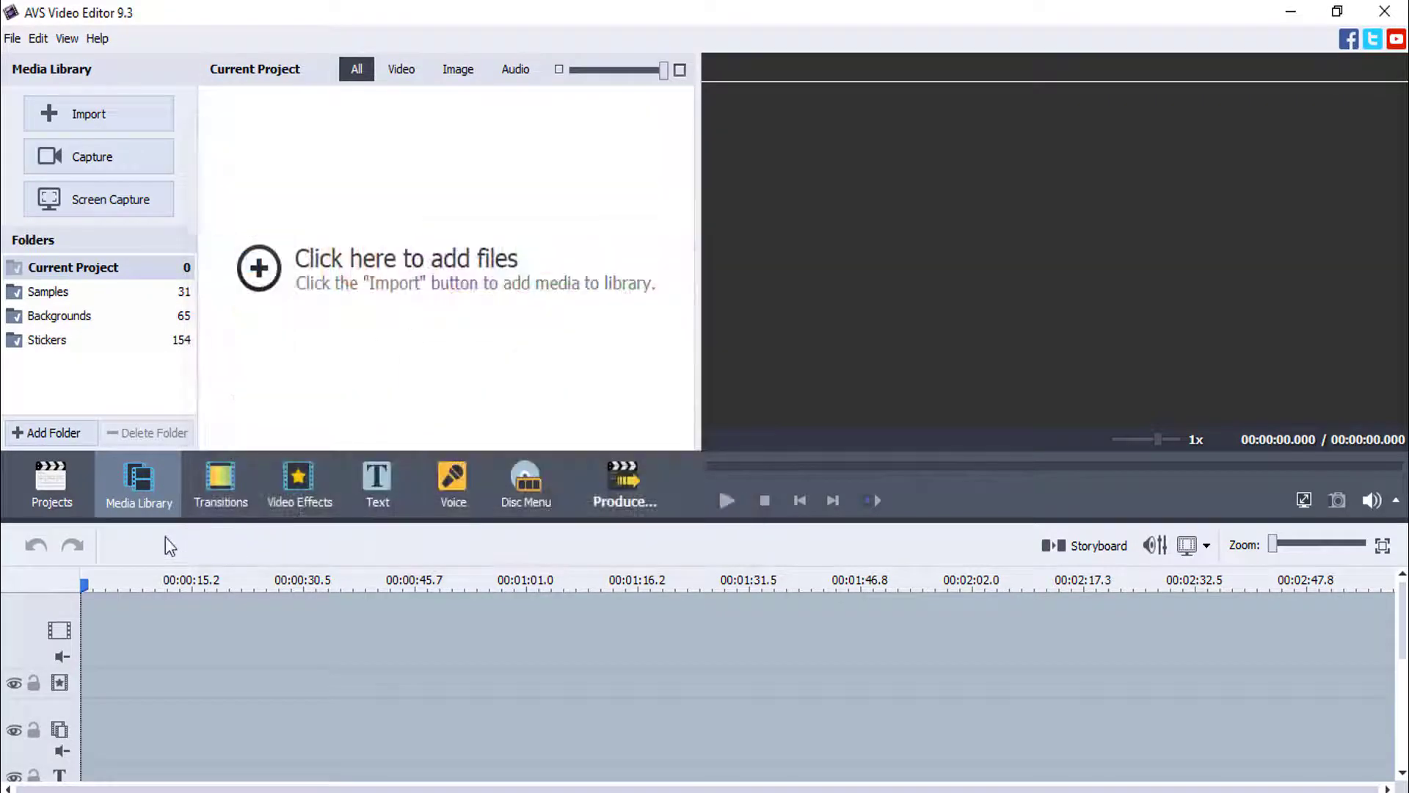
Show the transitions collection and look through its list of categories.
{"action": "left_click", "coordinate": [226, 474]}
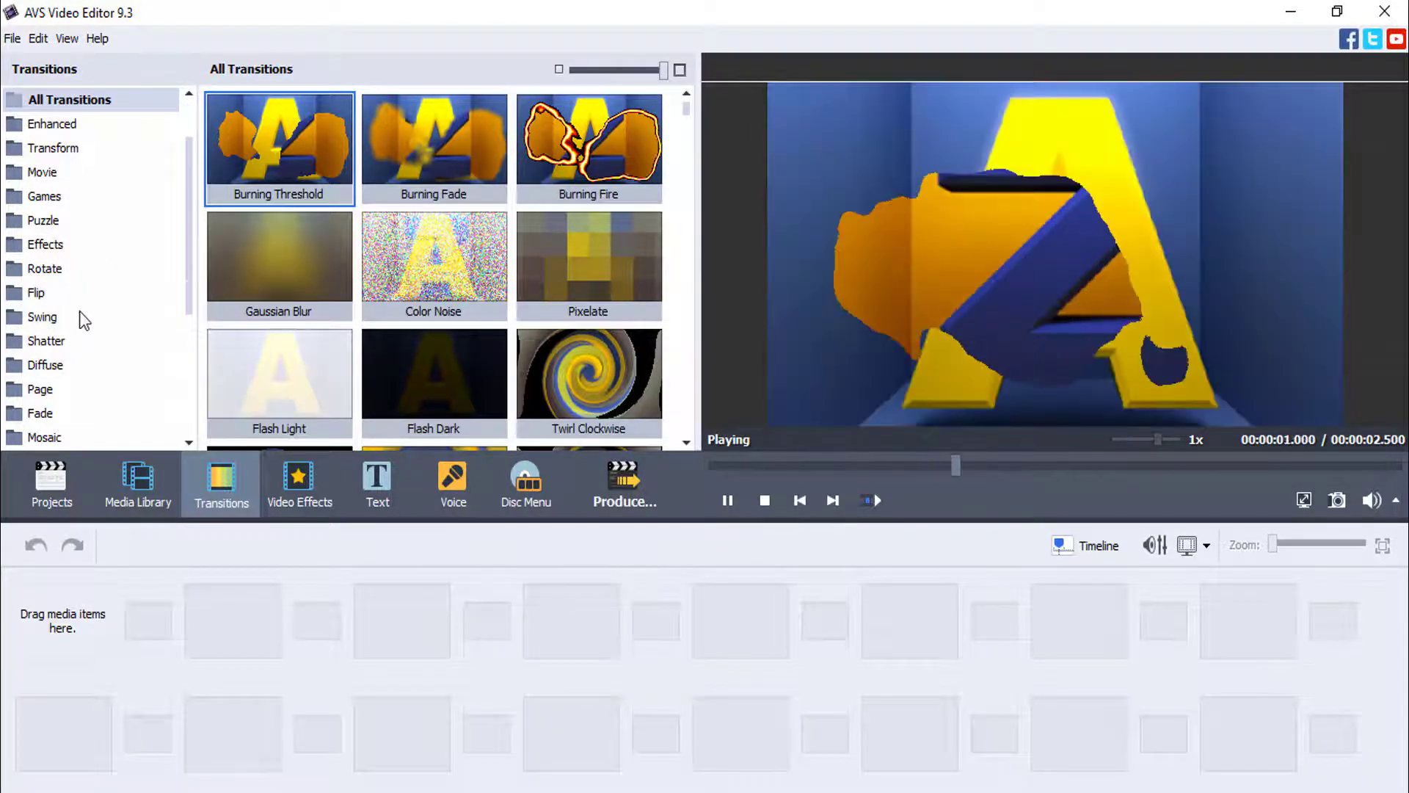
{"action": "scroll", "coordinate": [80, 319], "scroll_direction": "down", "scroll_amount": 4}
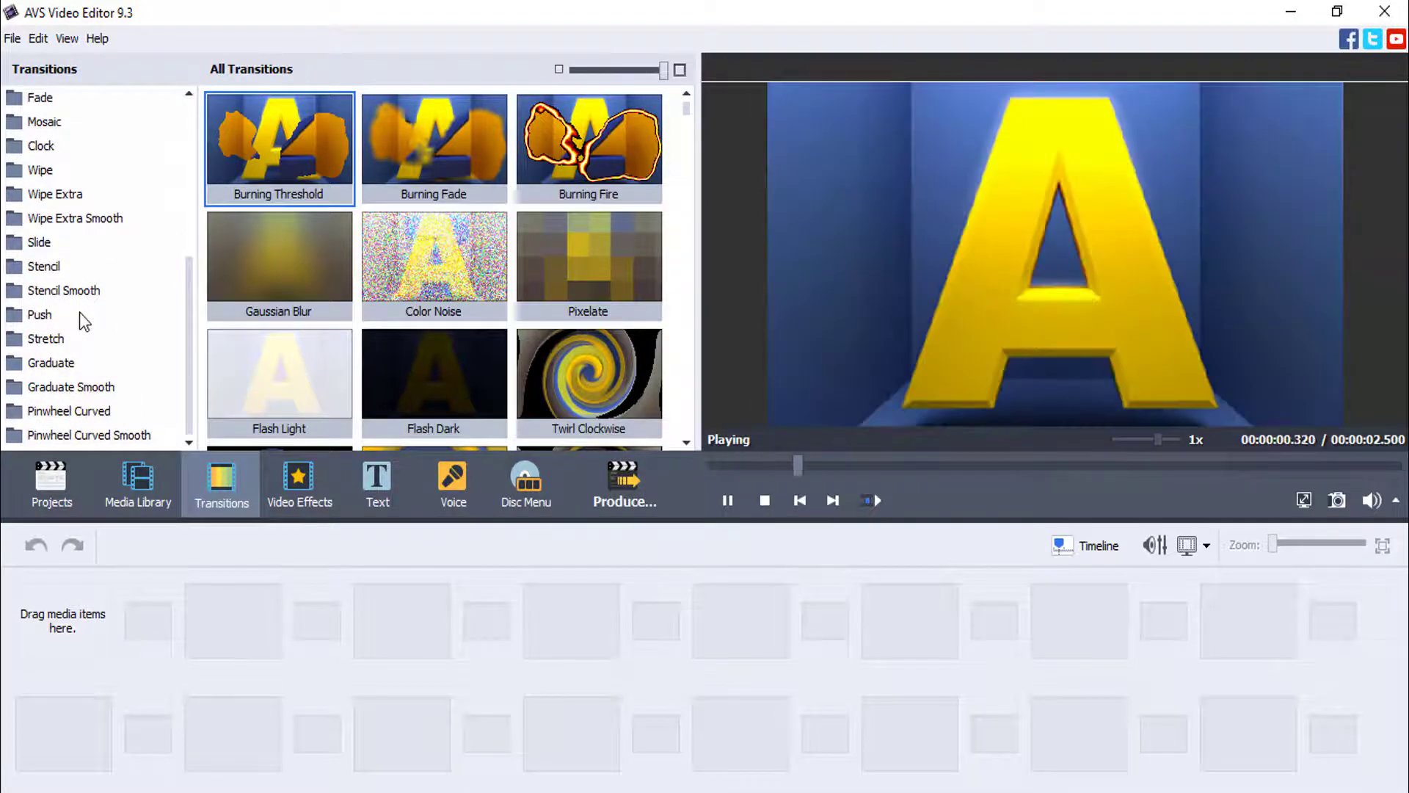
{"action": "scroll", "coordinate": [79, 311], "scroll_direction": "up", "scroll_amount": 2}
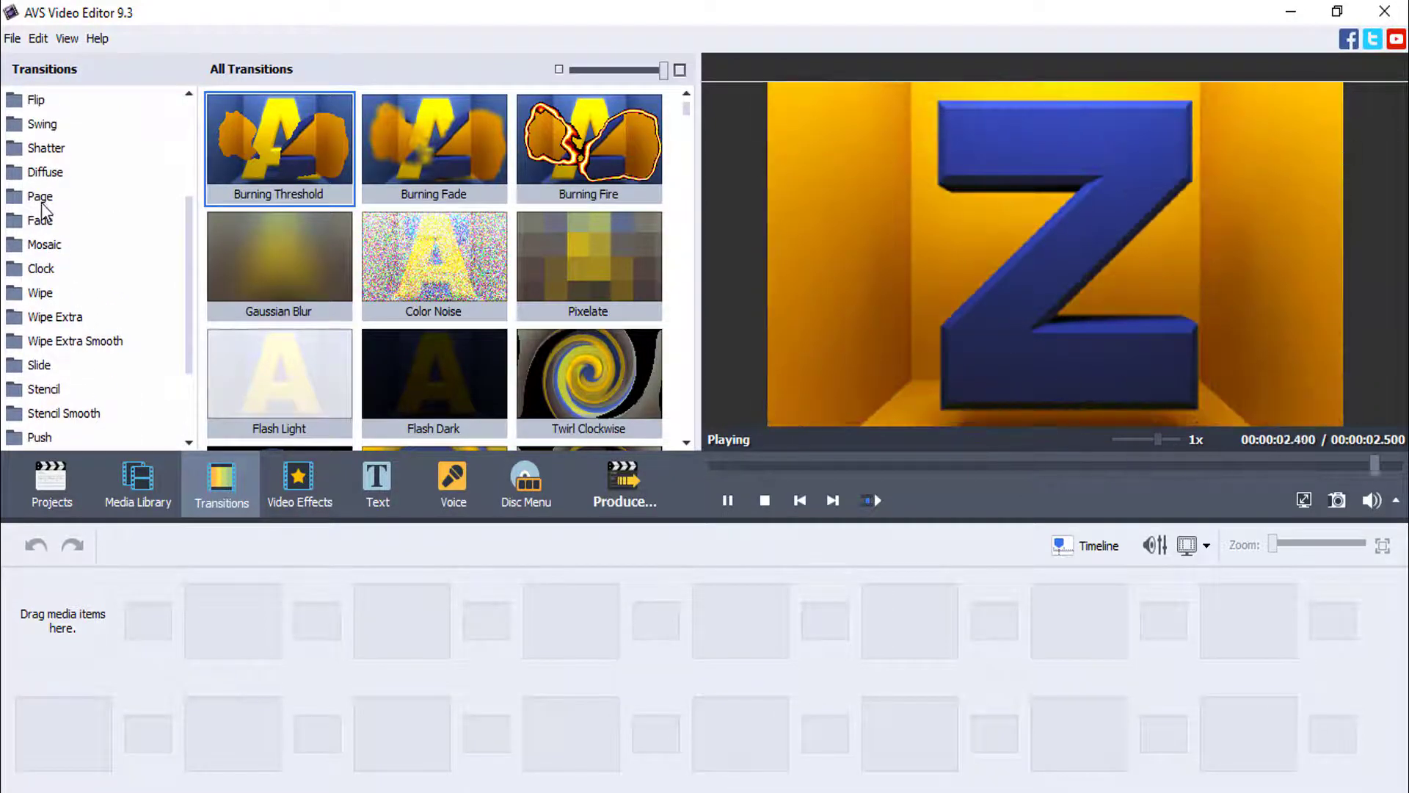
Browse the Page transitions and reduce the transition thumbnails to a medium size.
{"action": "left_click", "coordinate": [40, 200]}
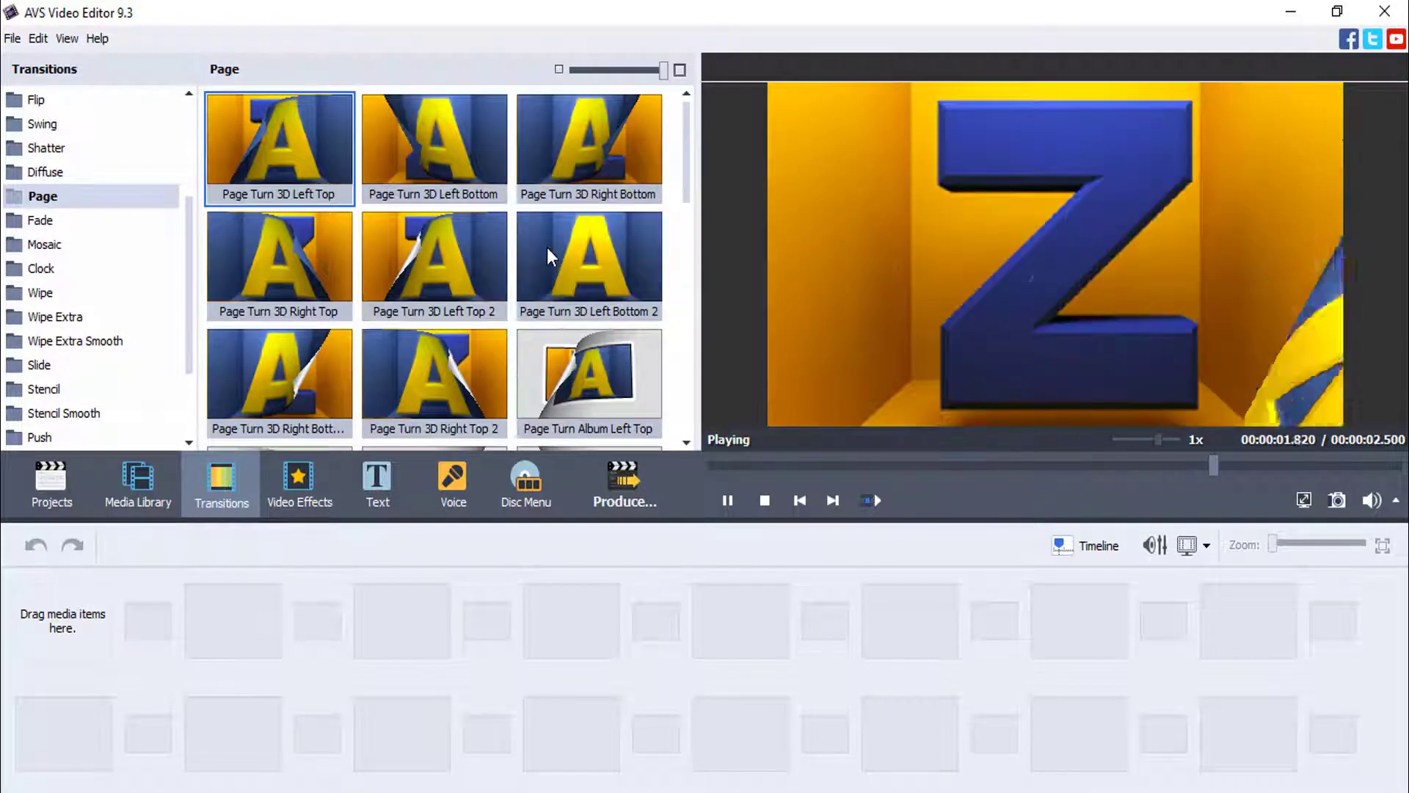
{"action": "scroll", "coordinate": [547, 248], "scroll_direction": "down", "scroll_amount": 3}
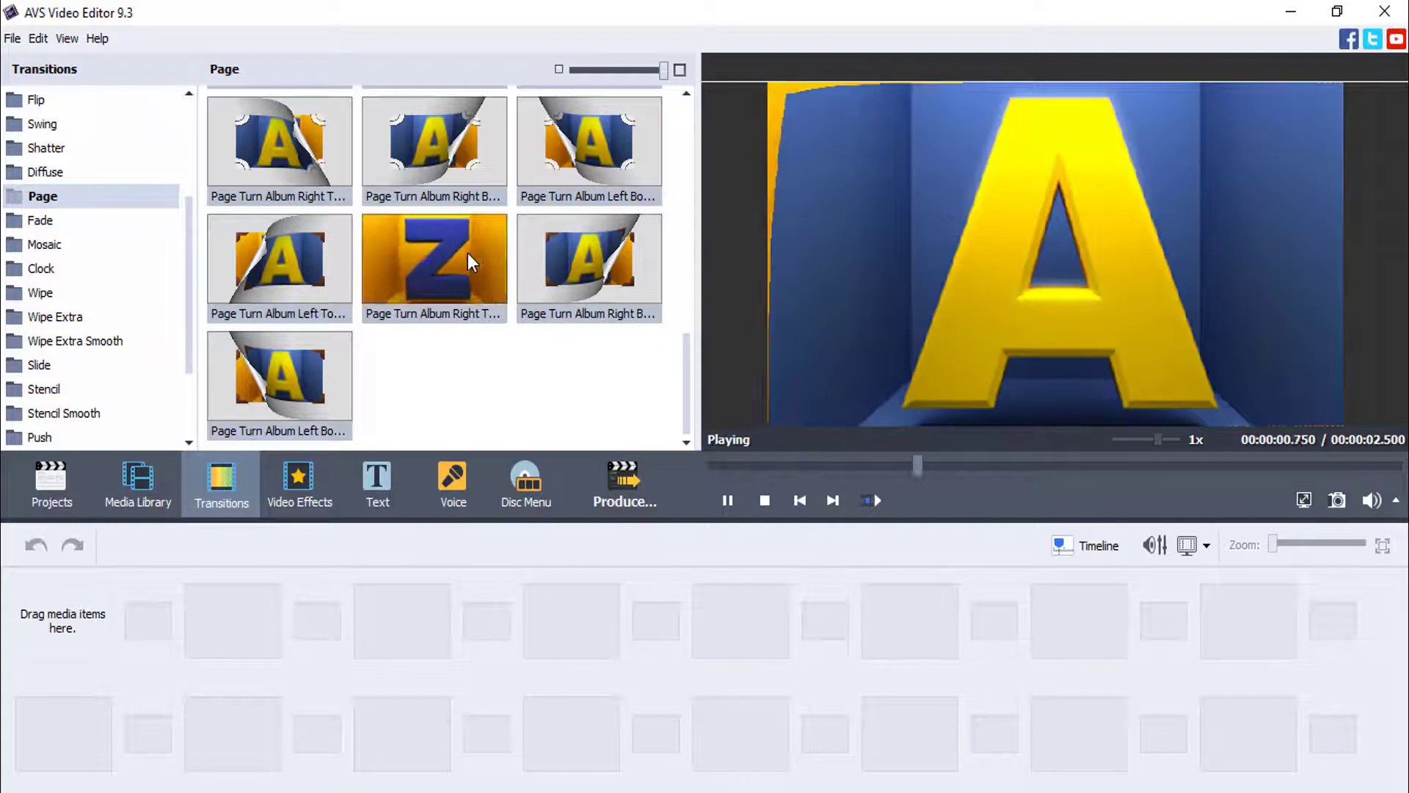
{"action": "scroll", "coordinate": [468, 253], "scroll_direction": "up", "scroll_amount": 5}
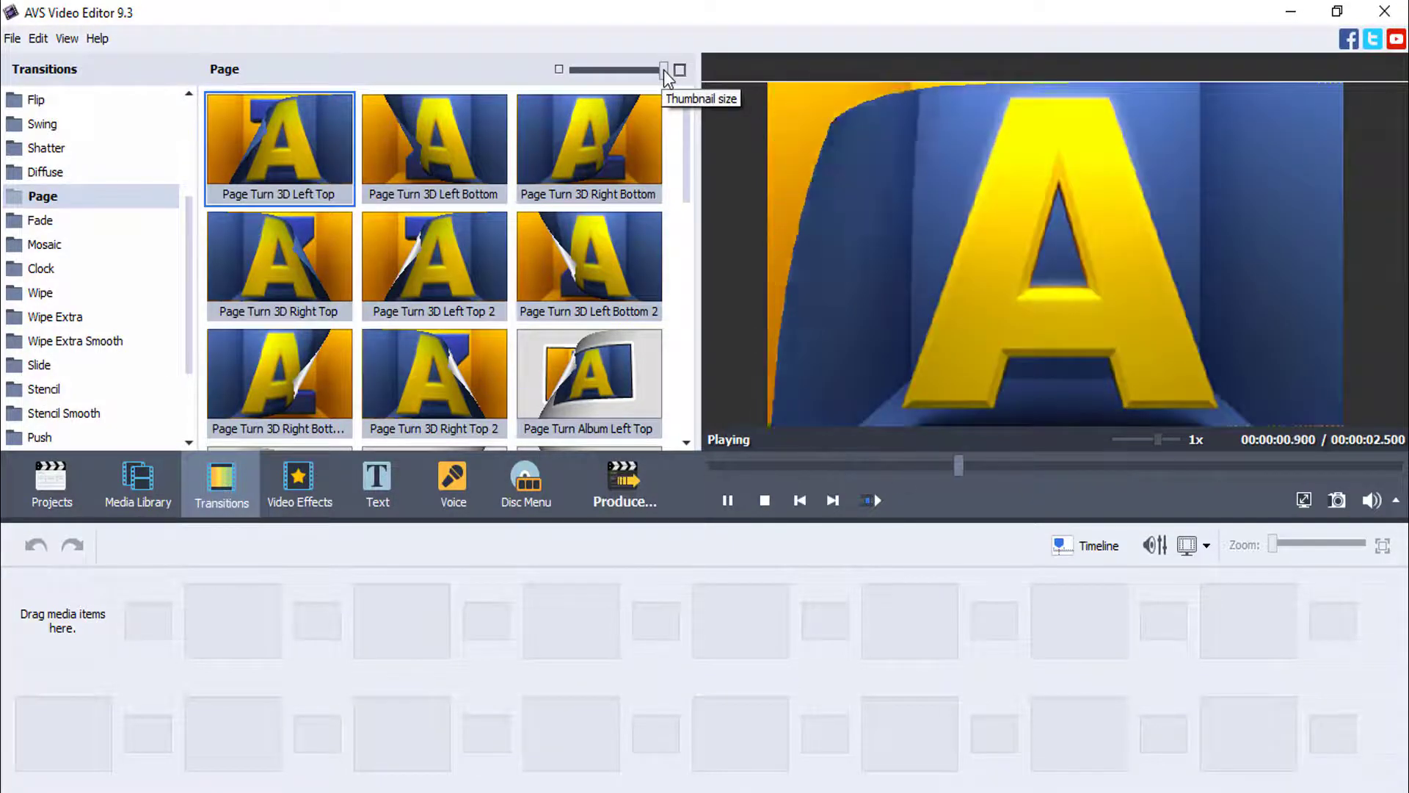
{"action": "left_click_drag", "start_coordinate": [663, 69], "coordinate": [581, 81]}
{"action": "left_click_drag", "start_coordinate": [613, 83], "coordinate": [631, 85]}
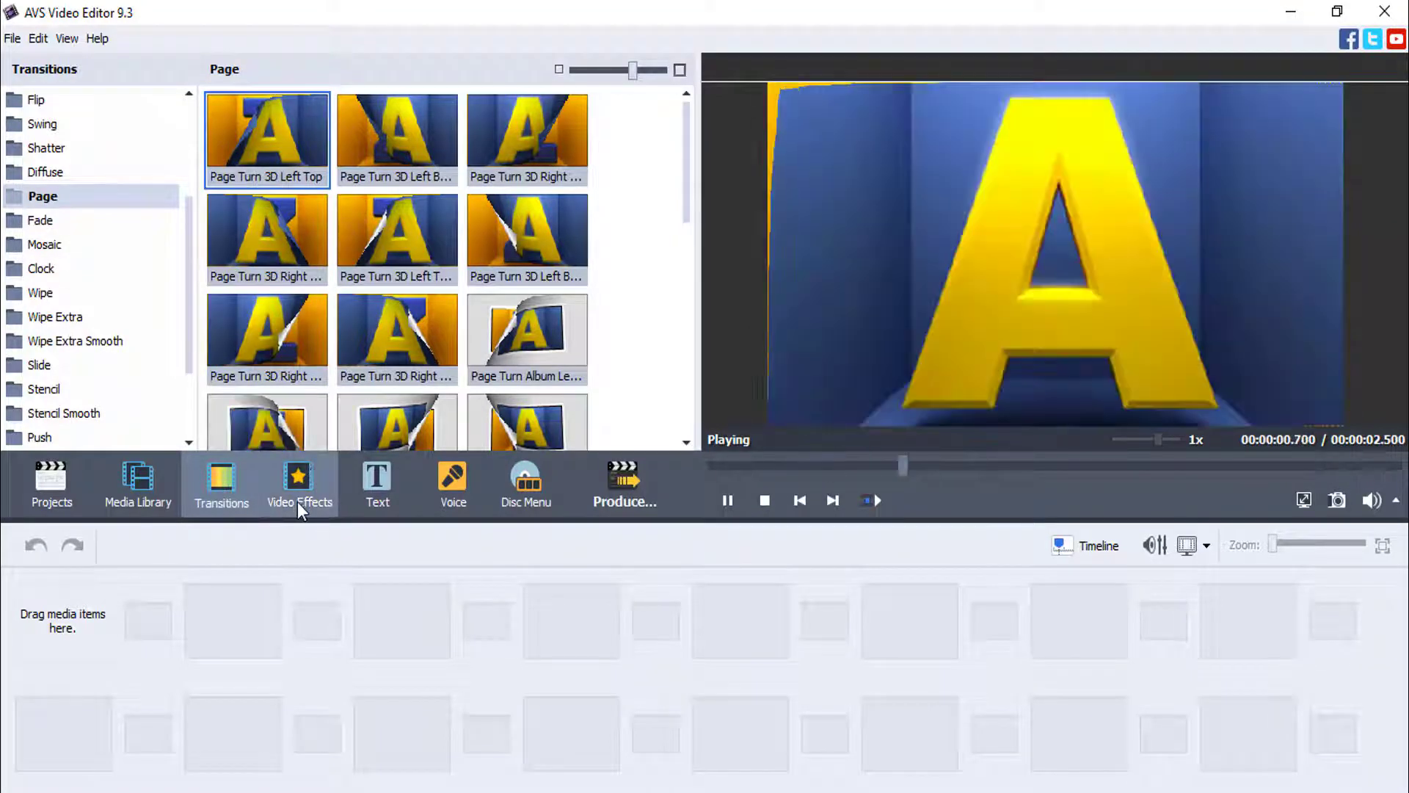
Show the video effects, dismiss the tip, and preview the Noise and Maximal effects from the Effect group.
{"action": "left_click", "coordinate": [301, 493]}
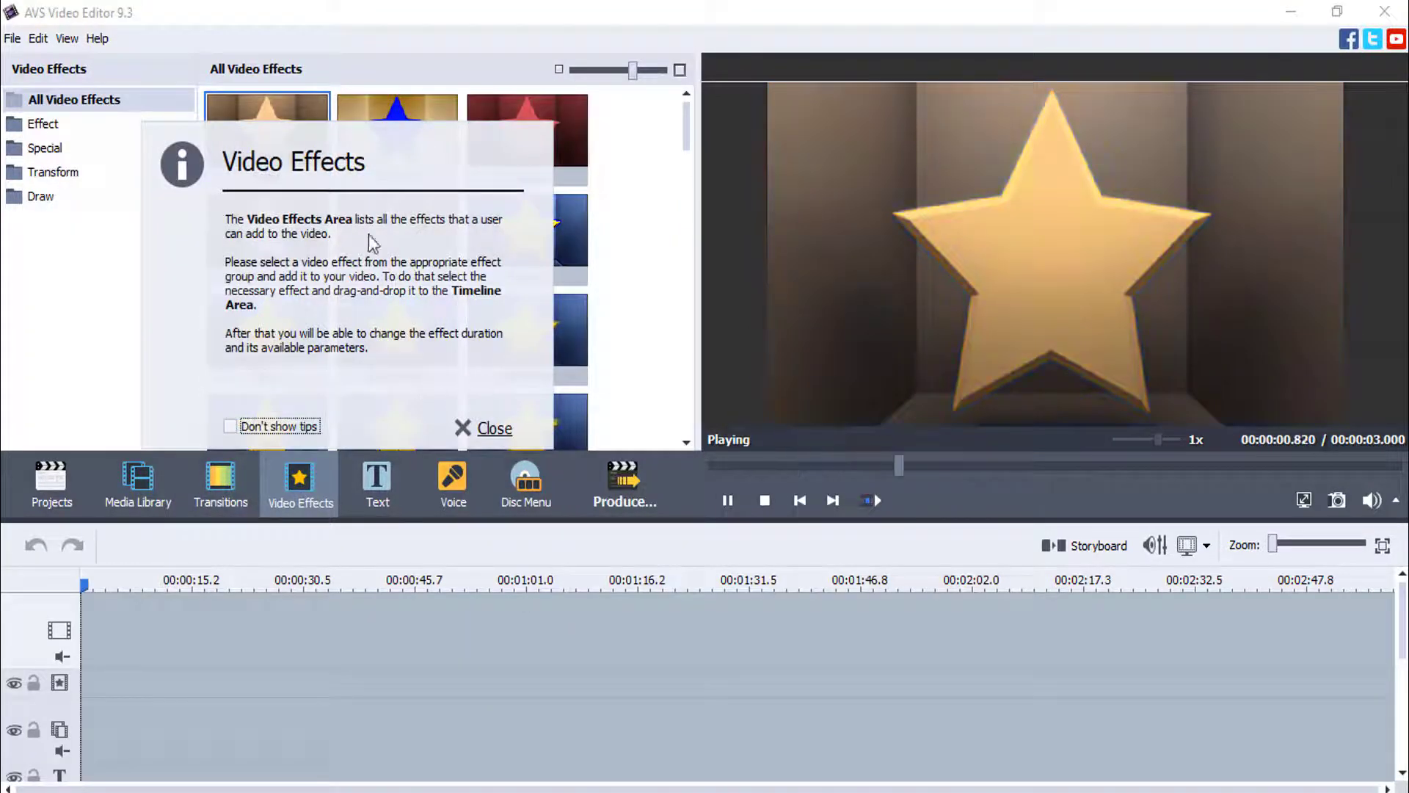
{"action": "left_click", "coordinate": [491, 433]}
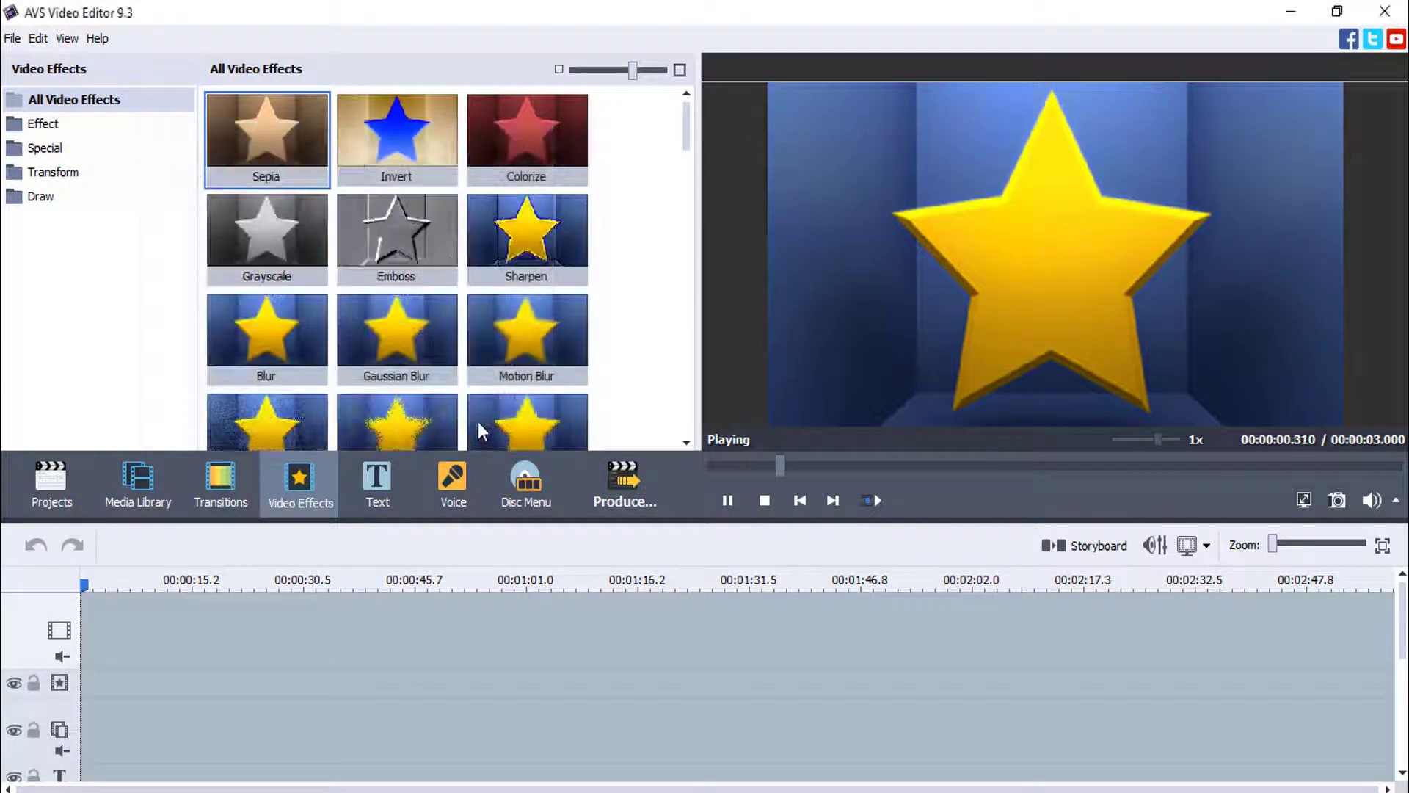
{"action": "left_click", "coordinate": [31, 126]}
{"action": "scroll", "coordinate": [411, 201], "scroll_direction": "down", "scroll_amount": 3}
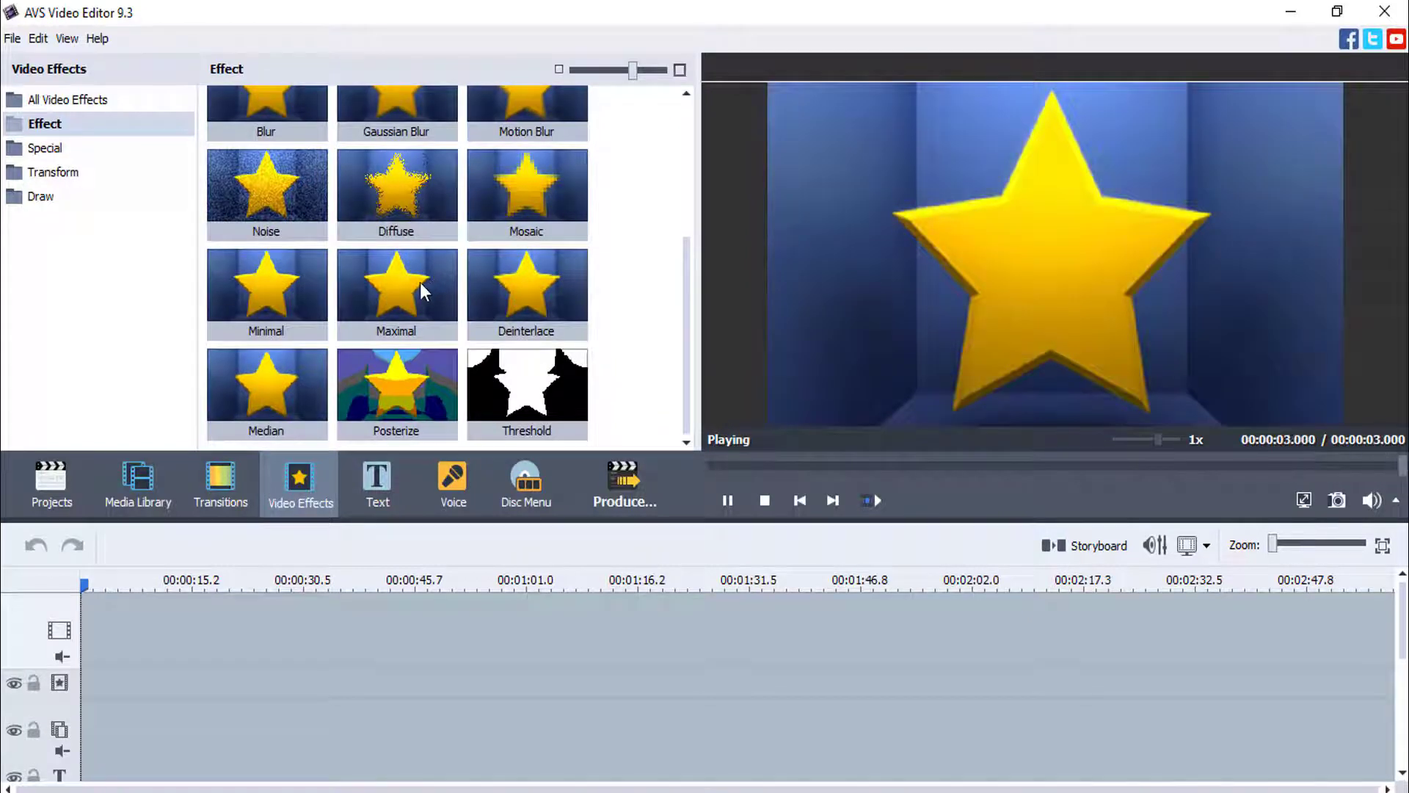
{"action": "left_click", "coordinate": [283, 191]}
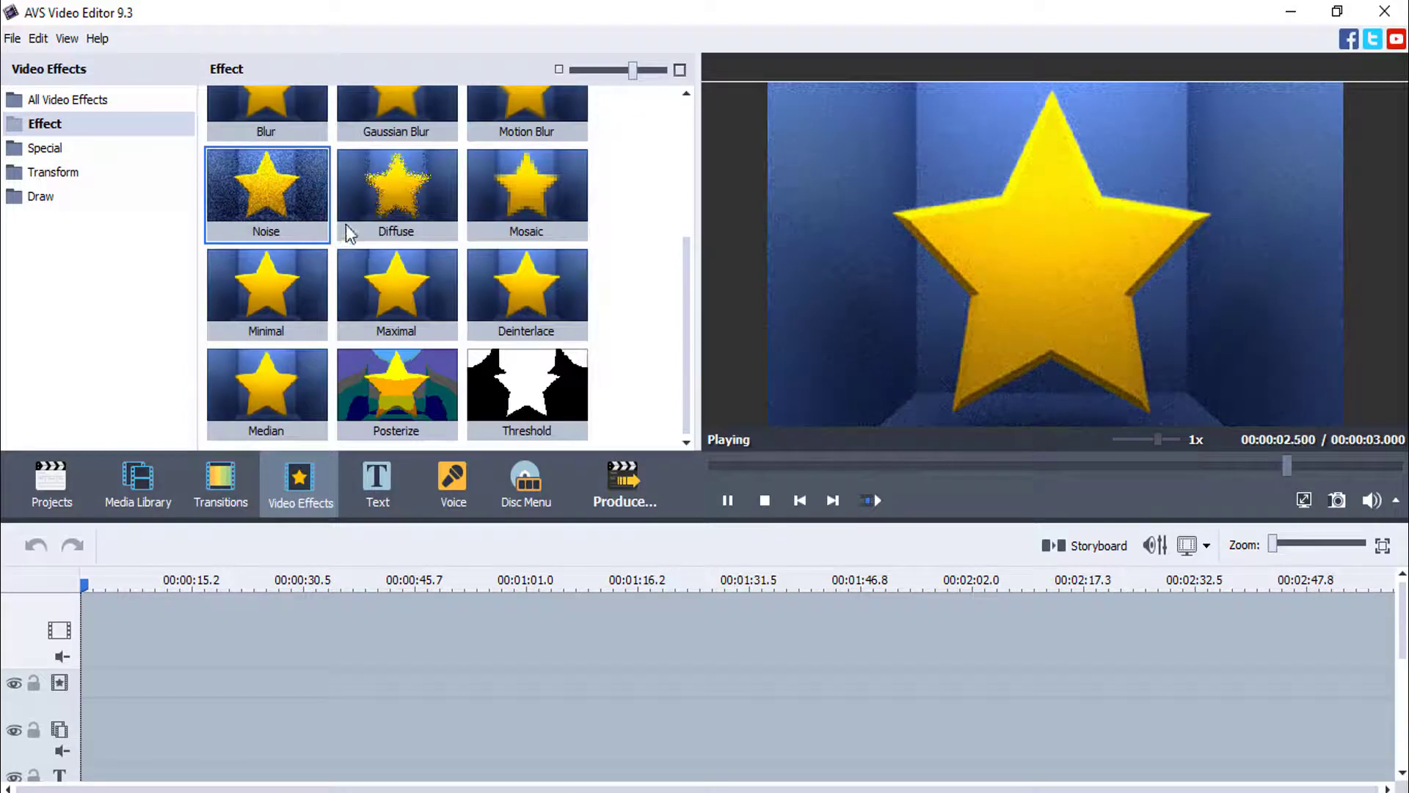
{"action": "left_click", "coordinate": [385, 288]}
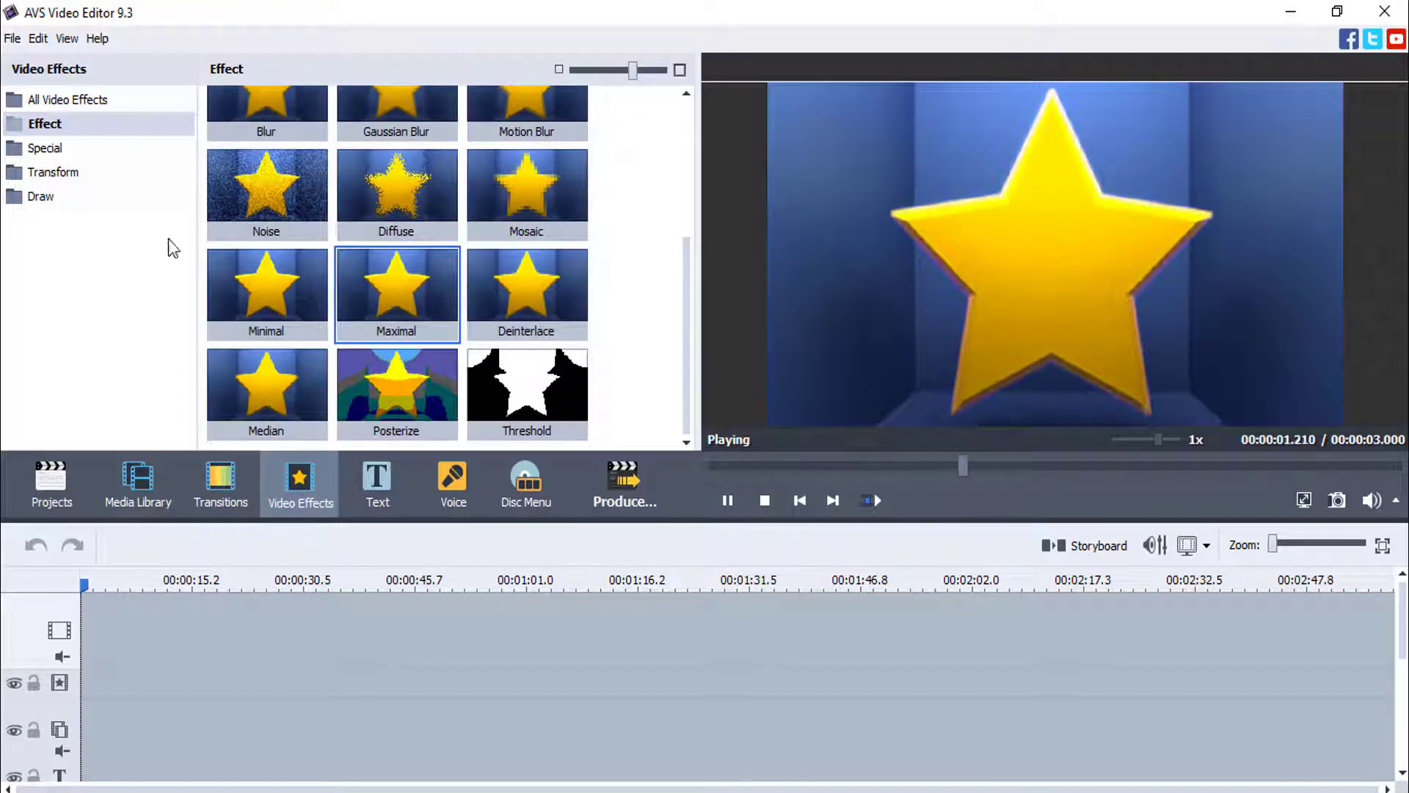
Preview the Glass Mosaic, Countdown, Timer, Writing Text and Color Exchange effects in the Special group.
{"action": "left_click", "coordinate": [46, 148]}
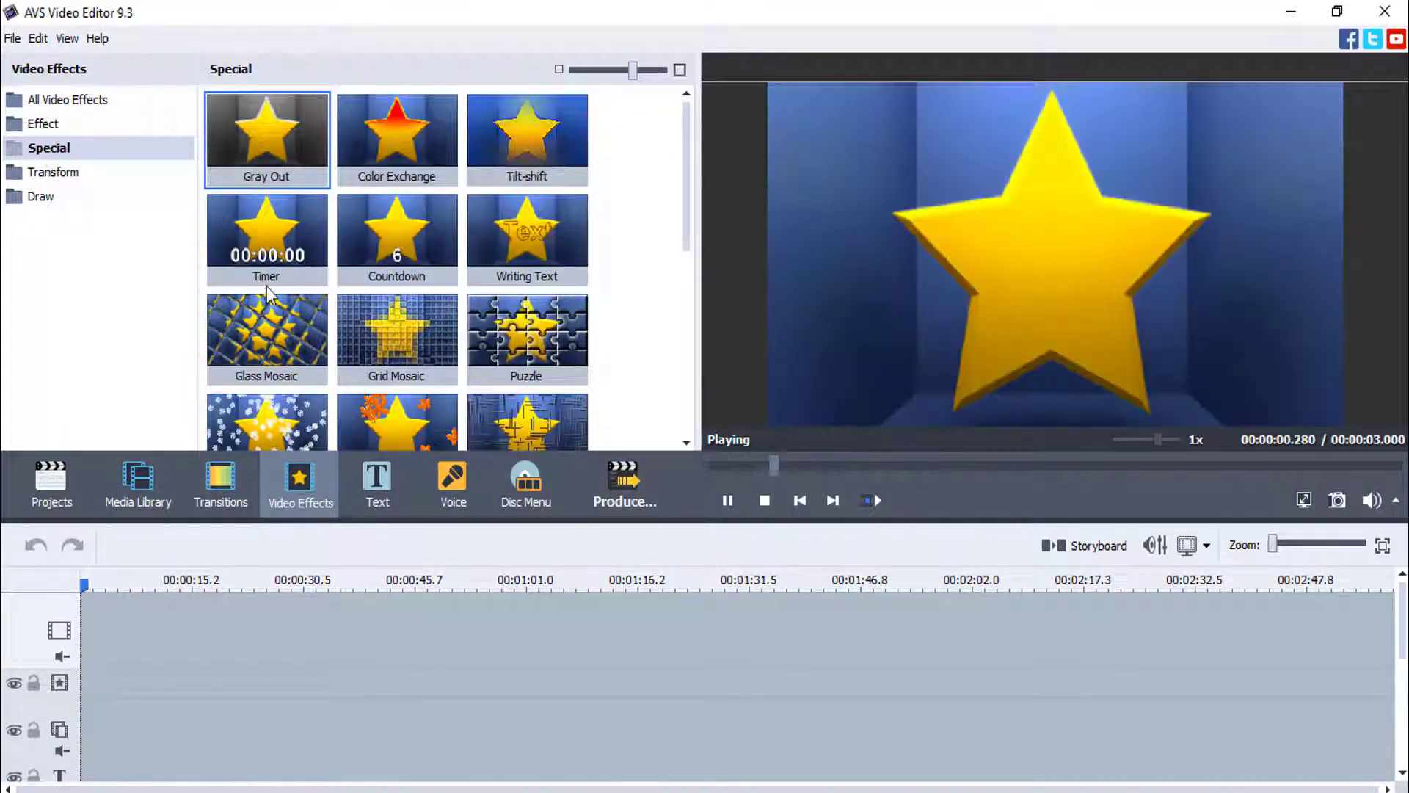
{"action": "left_click", "coordinate": [280, 326]}
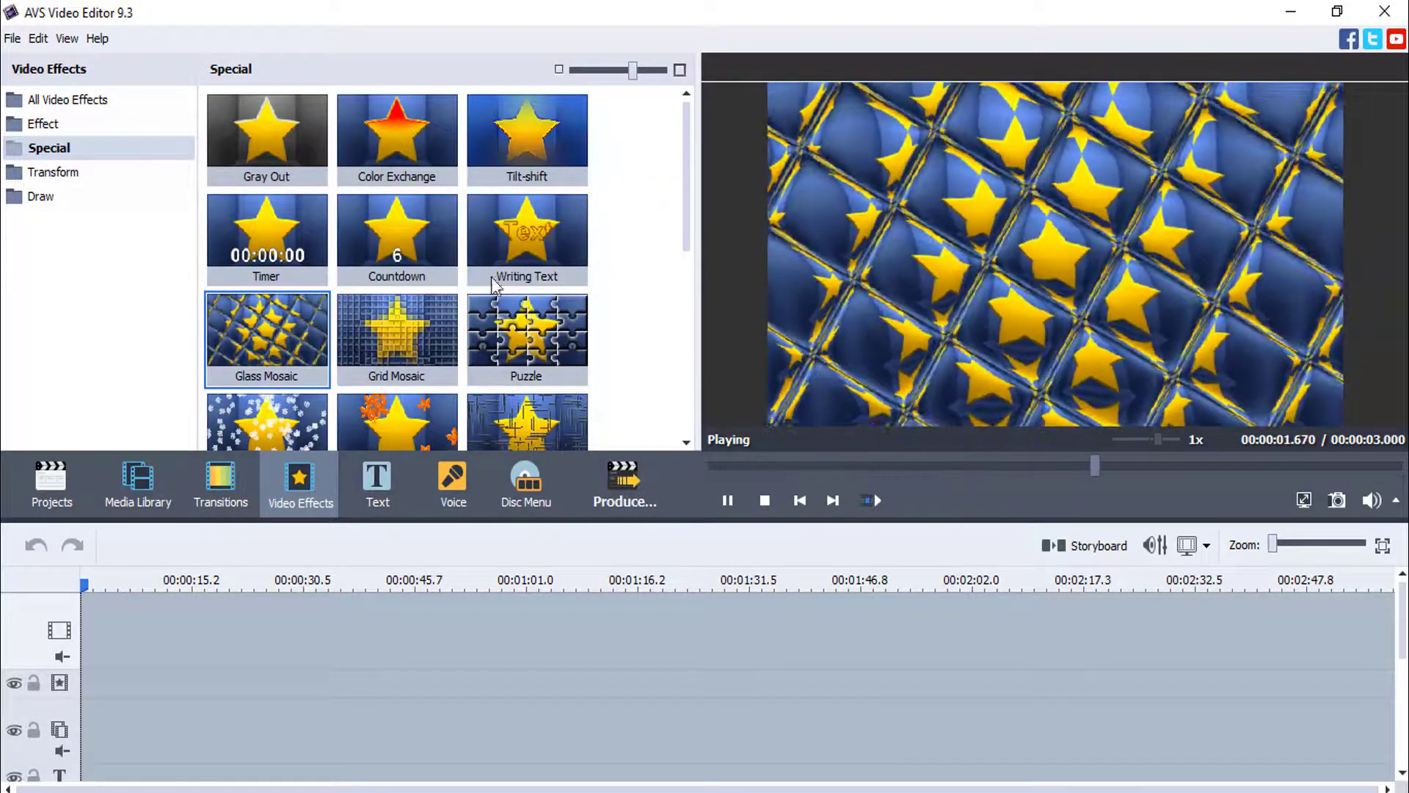
{"action": "left_click", "coordinate": [406, 250]}
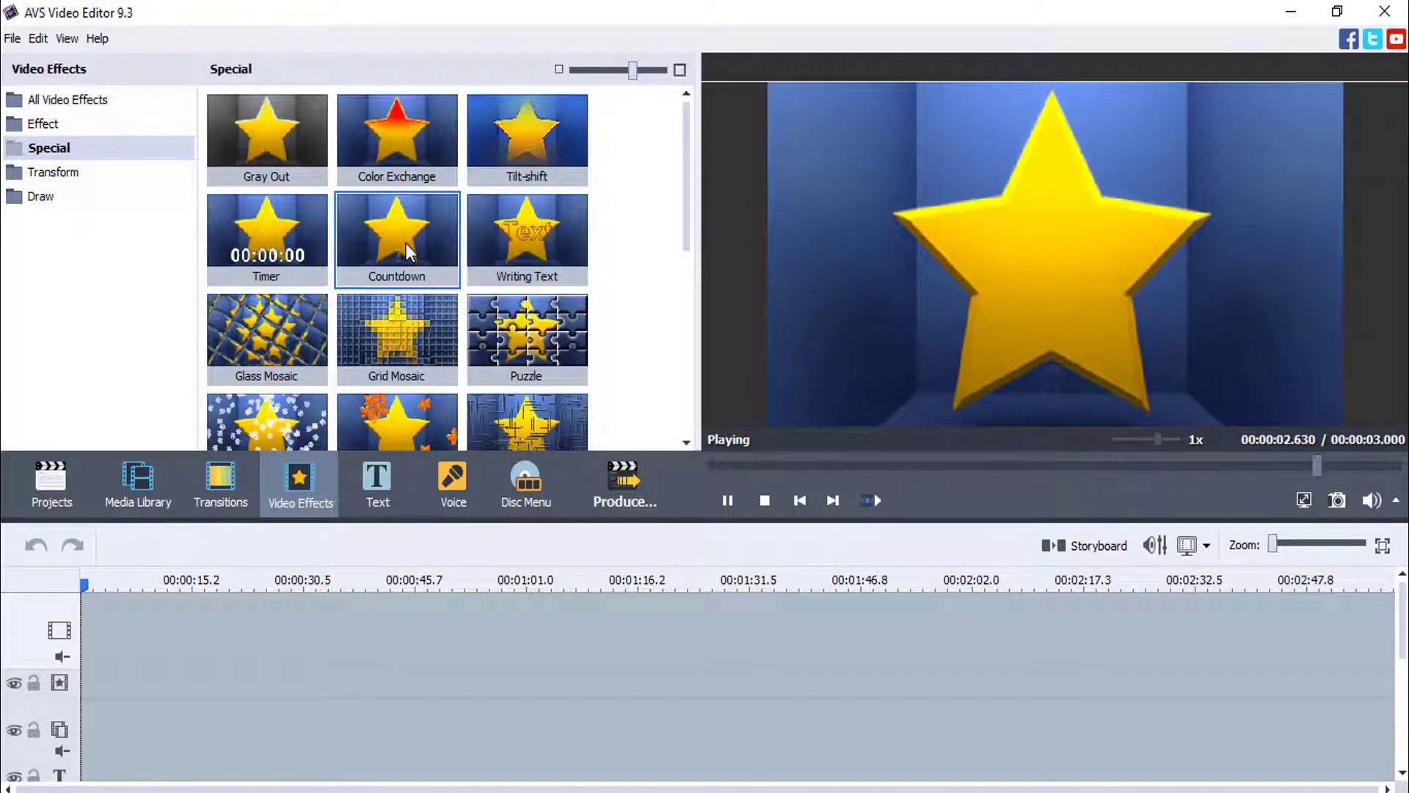
{"action": "left_click", "coordinate": [275, 241]}
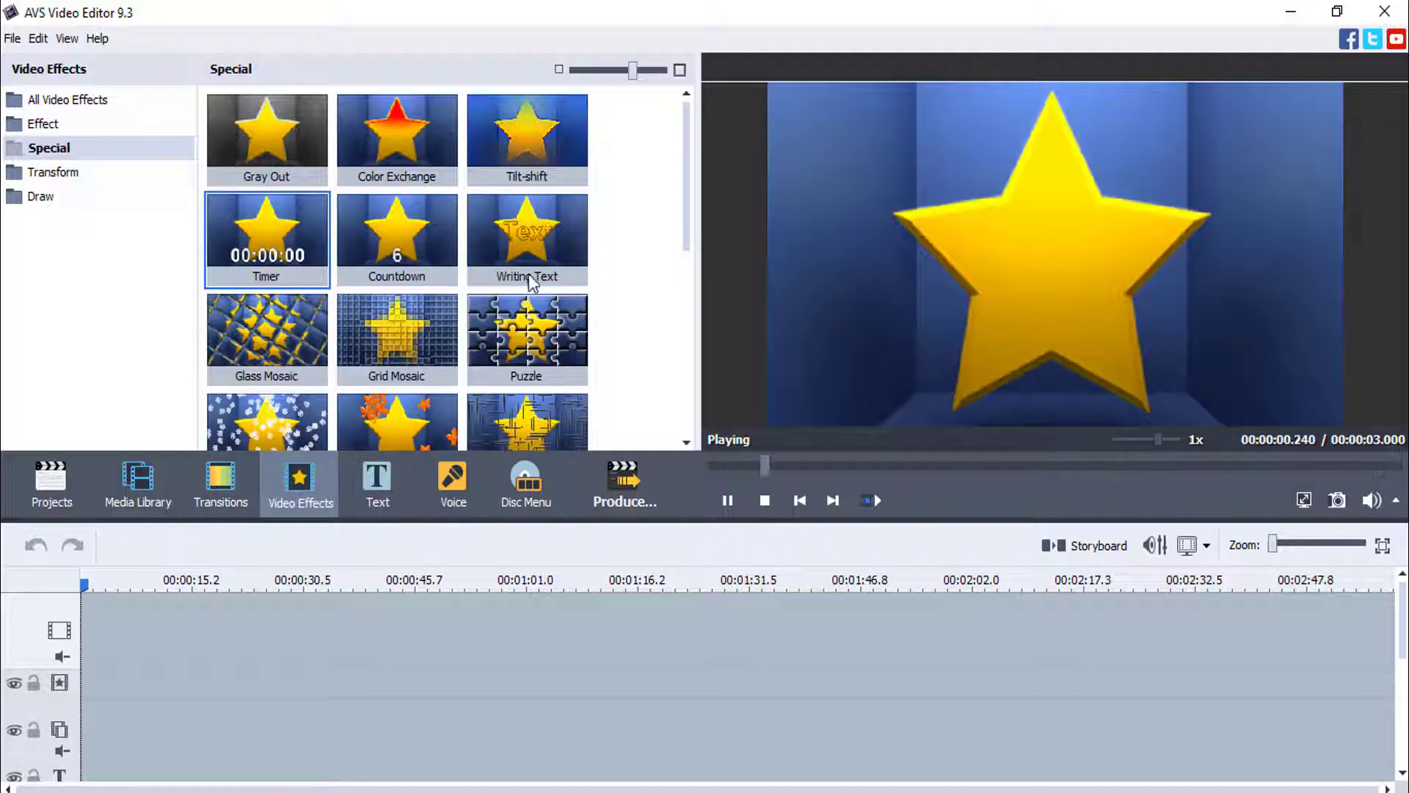
{"action": "left_click", "coordinate": [533, 236]}
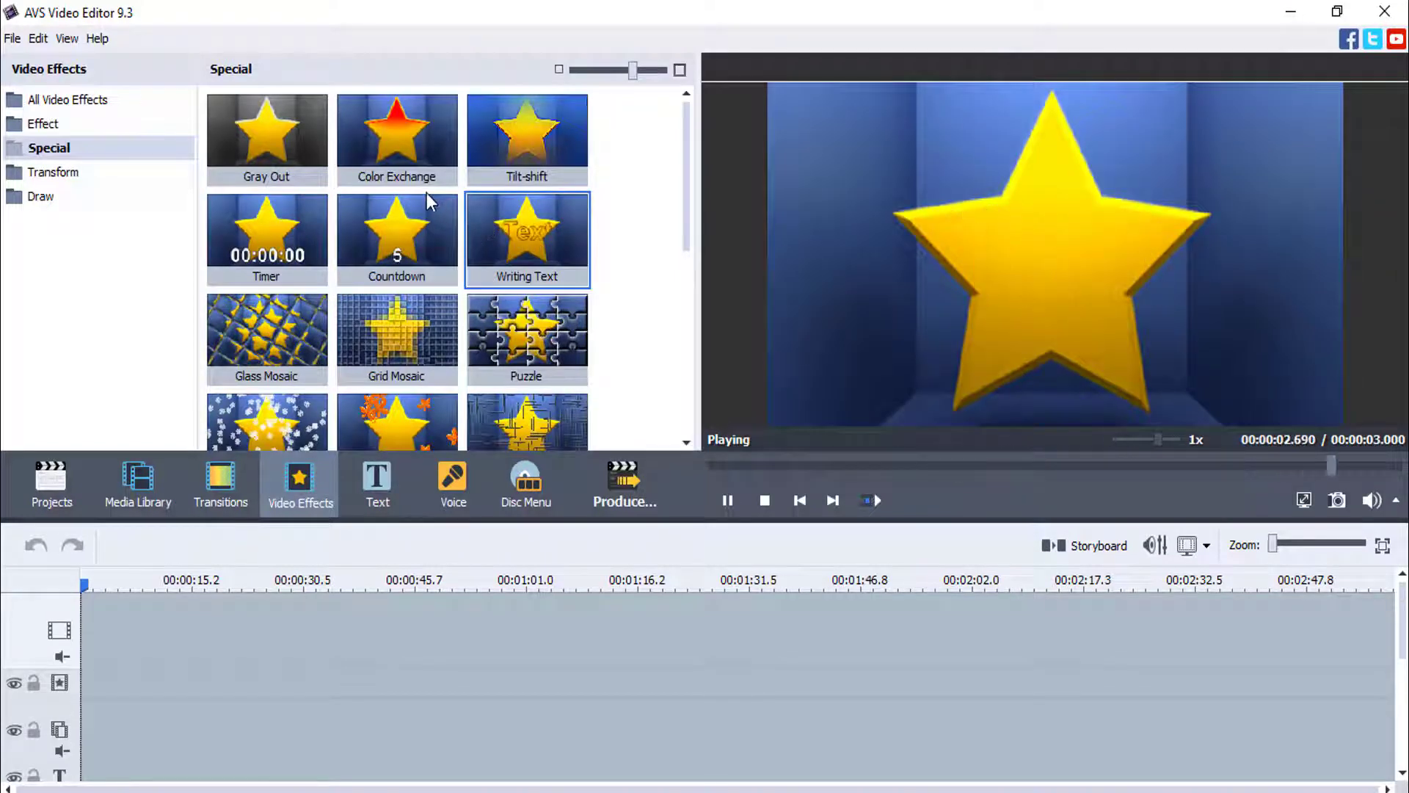
{"action": "left_click", "coordinate": [404, 157]}
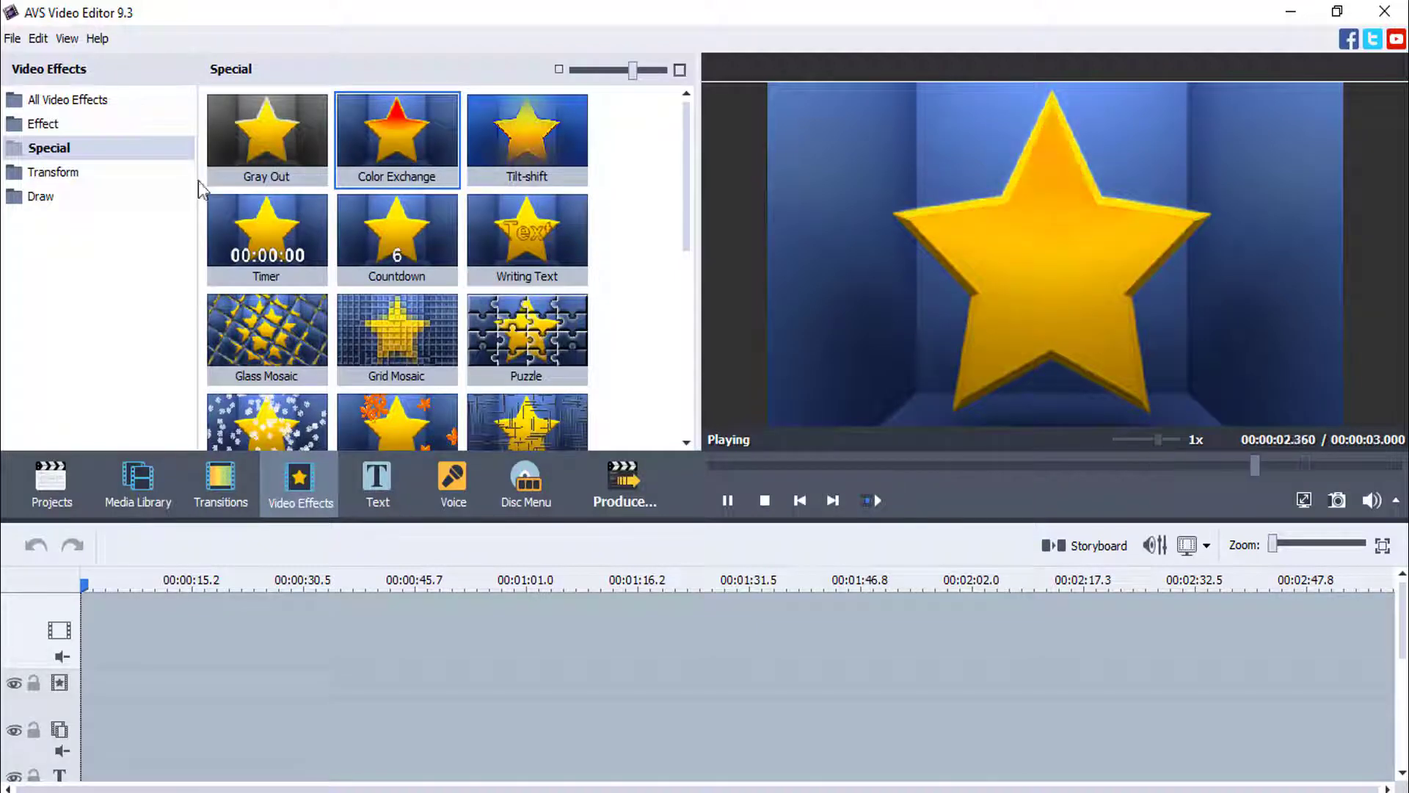
Preview the Rotate effect in the Transform group and the Polygon and Border effects in the Draw group.
{"action": "left_click", "coordinate": [71, 175]}
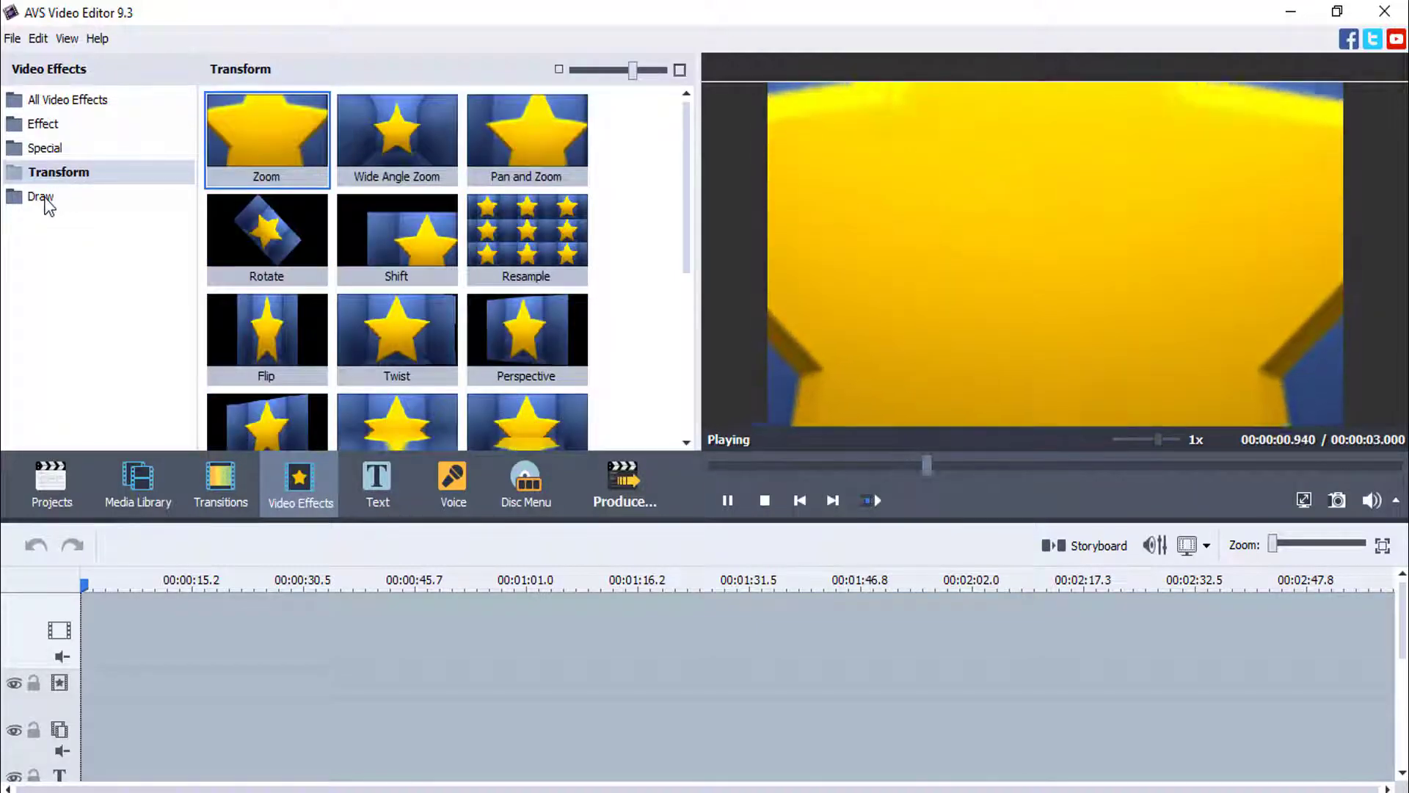
{"action": "left_click", "coordinate": [252, 236]}
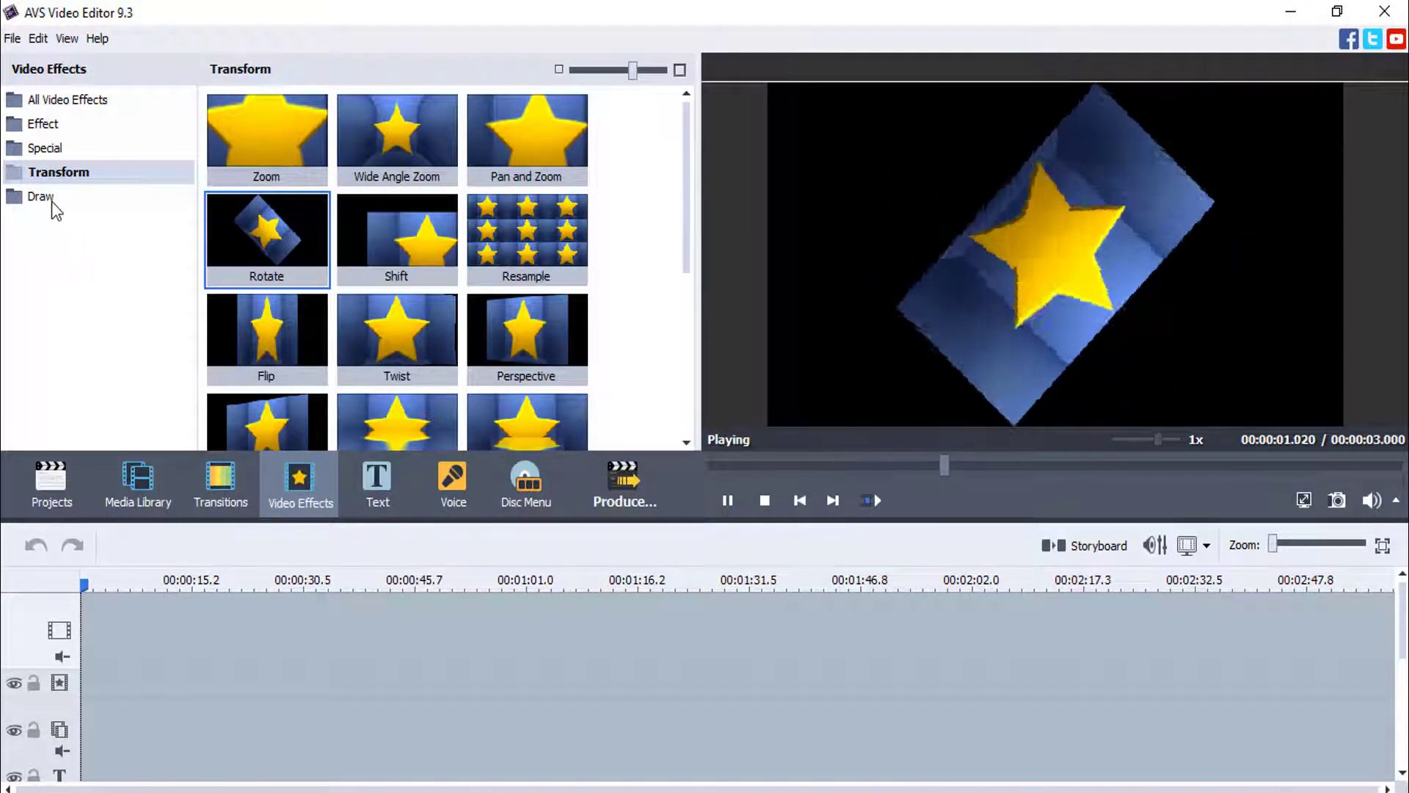
{"action": "left_click", "coordinate": [51, 200]}
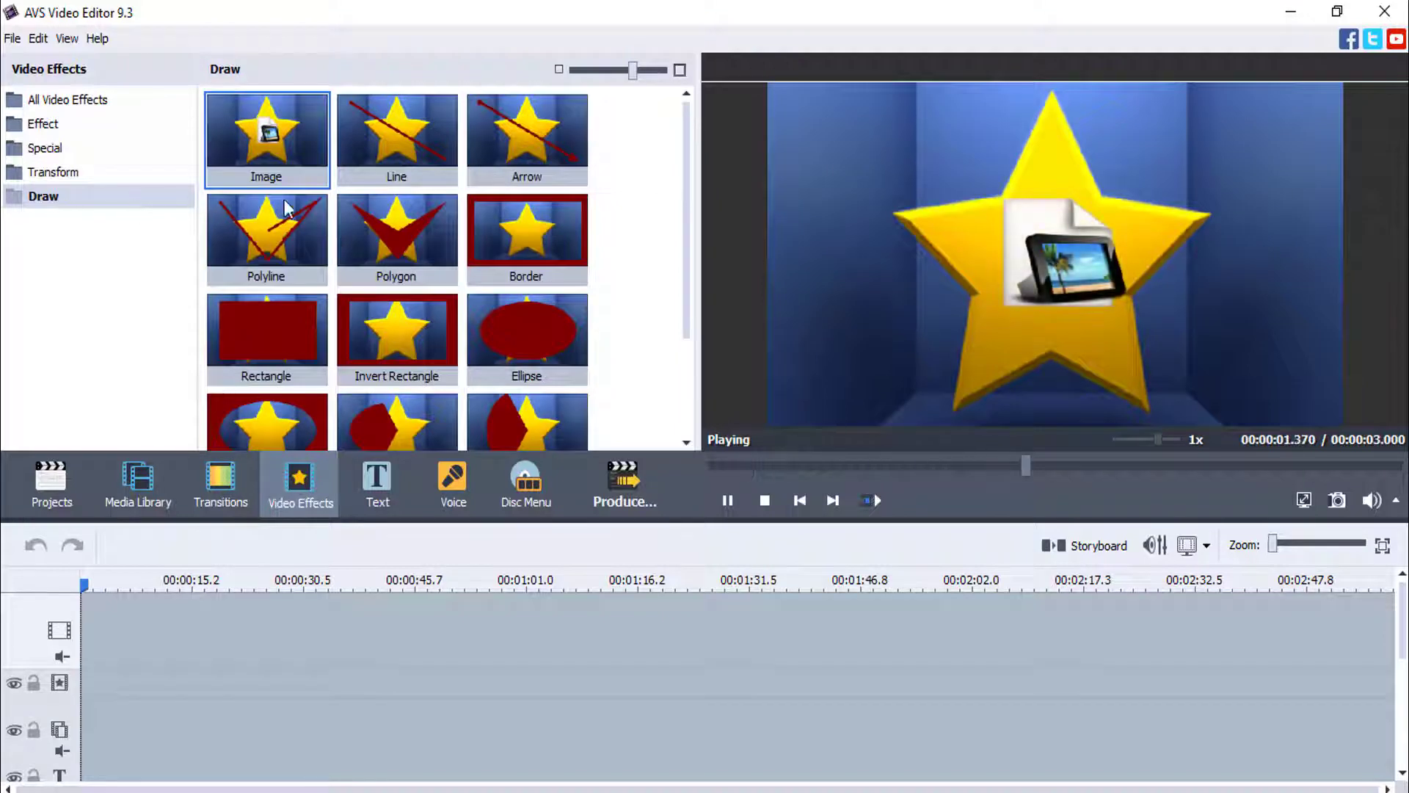
{"action": "left_click", "coordinate": [394, 233]}
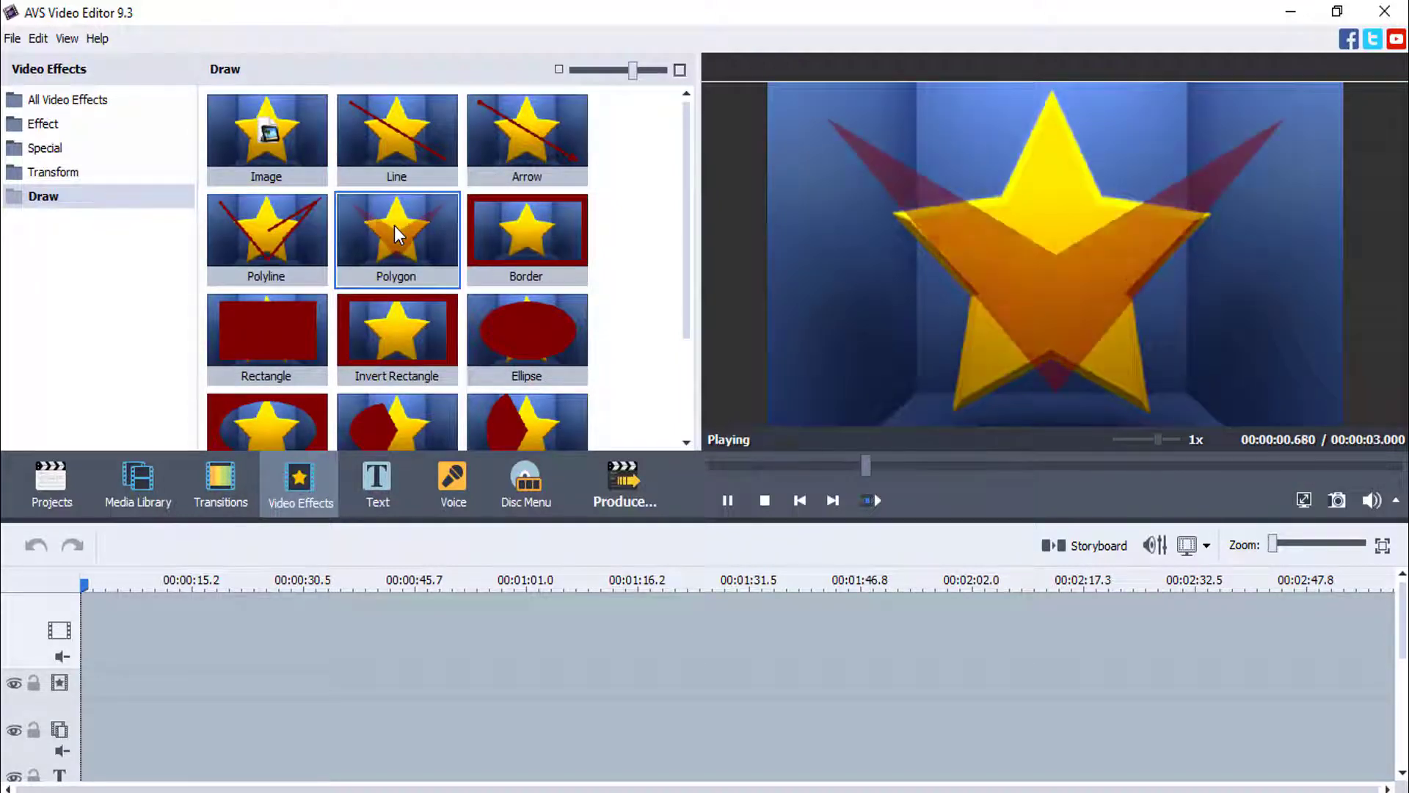
{"action": "scroll", "coordinate": [395, 228], "scroll_direction": "down", "scroll_amount": 3}
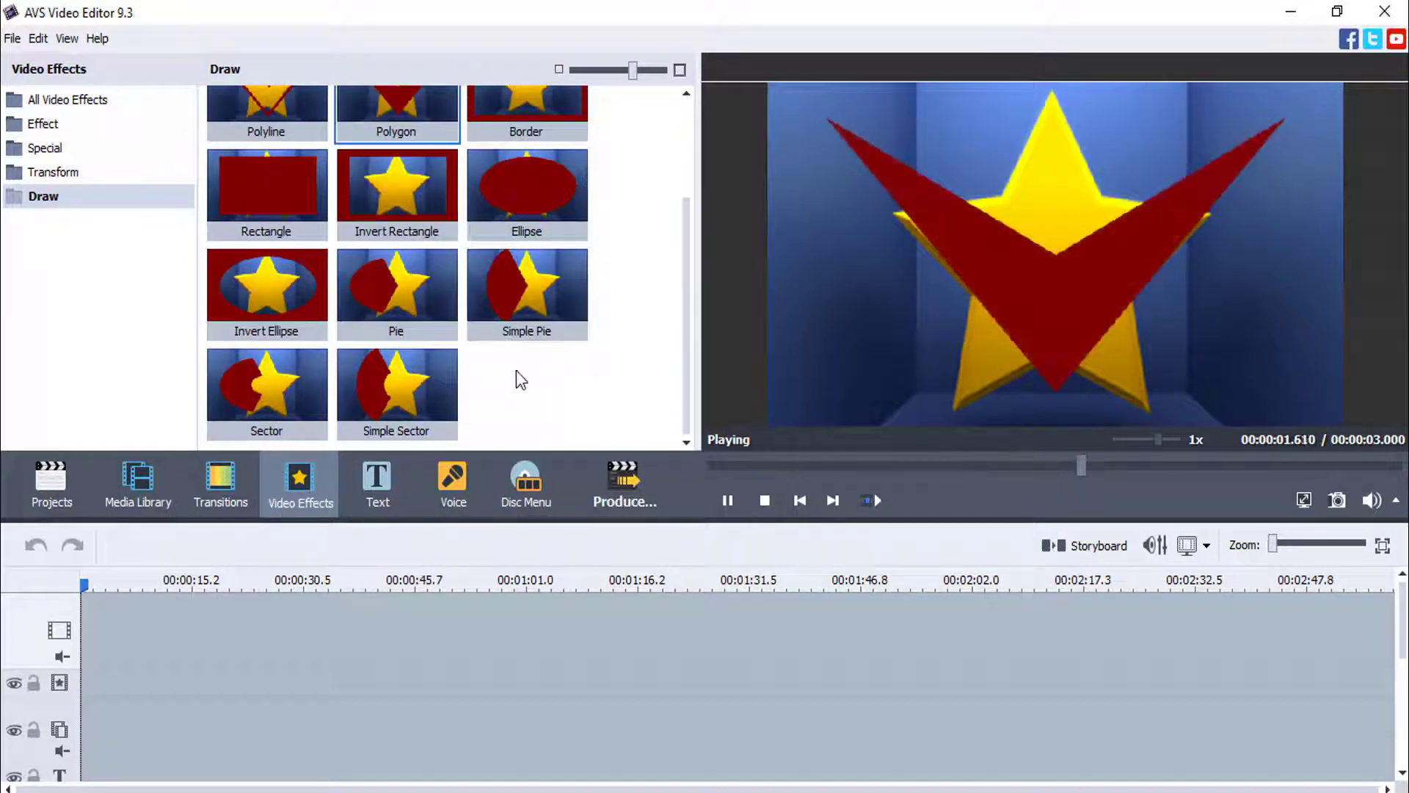
{"action": "scroll", "coordinate": [486, 248], "scroll_direction": "up", "scroll_amount": 3}
{"action": "left_click", "coordinate": [536, 239]}
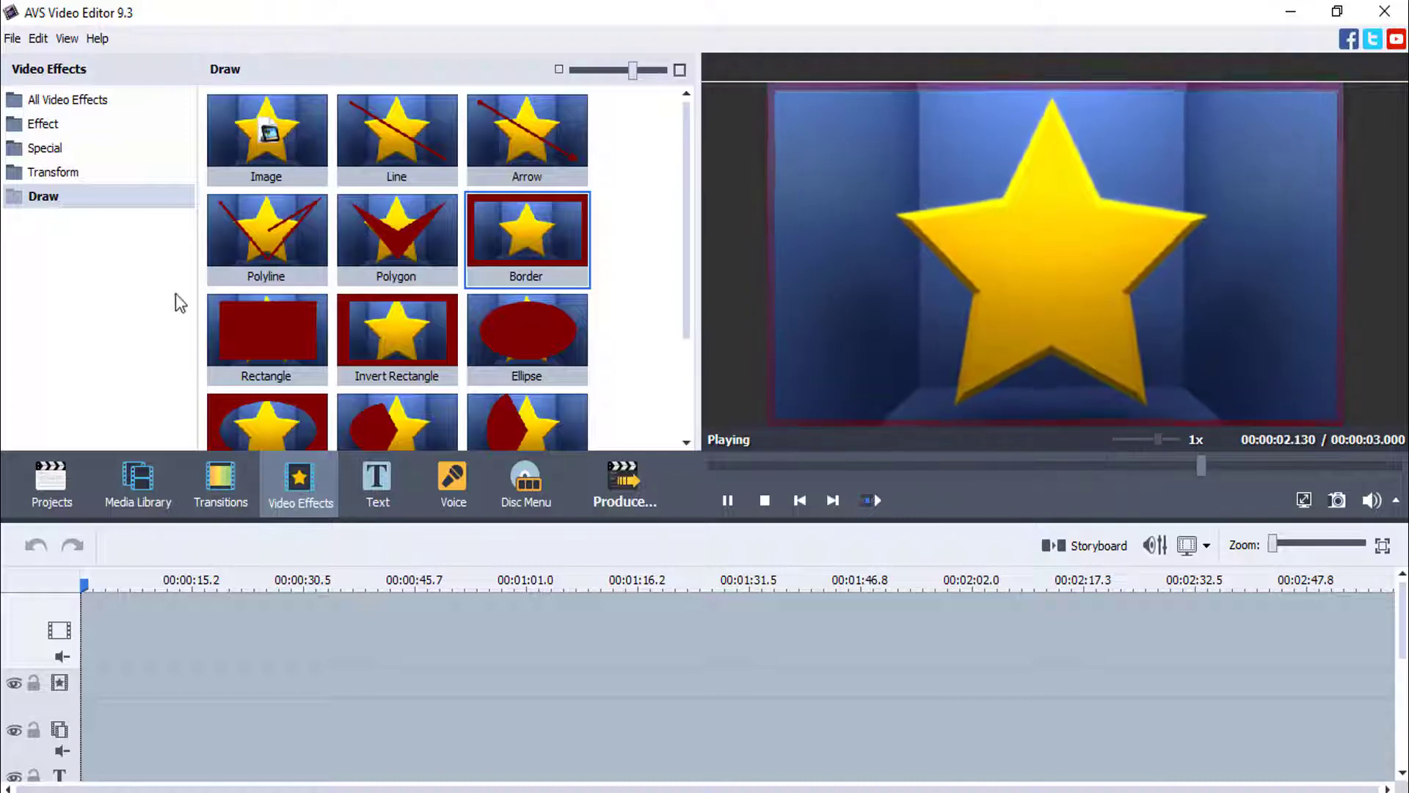
Show the collection of all text types and dismiss the Text tip.
{"action": "left_click", "coordinate": [386, 483]}
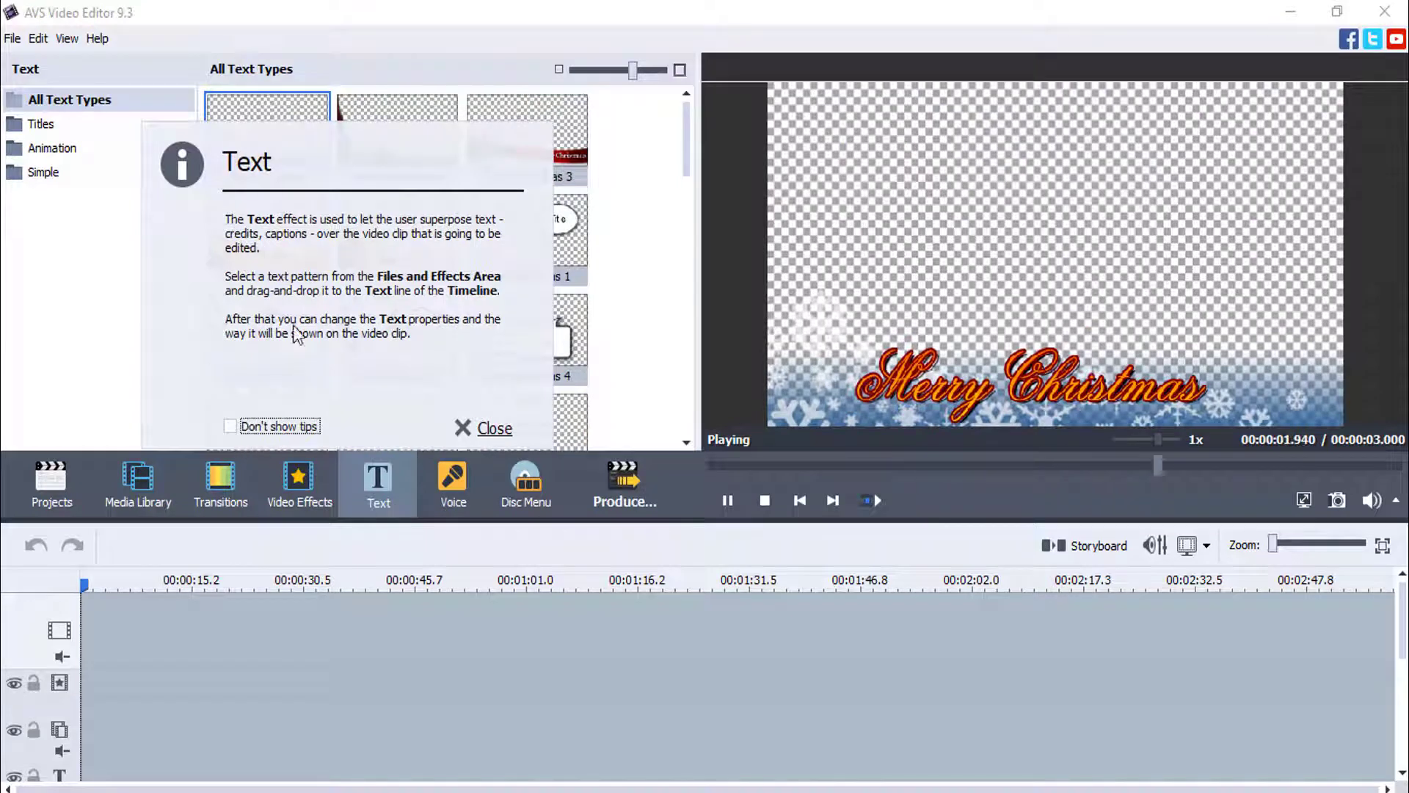
{"action": "left_click", "coordinate": [230, 426]}
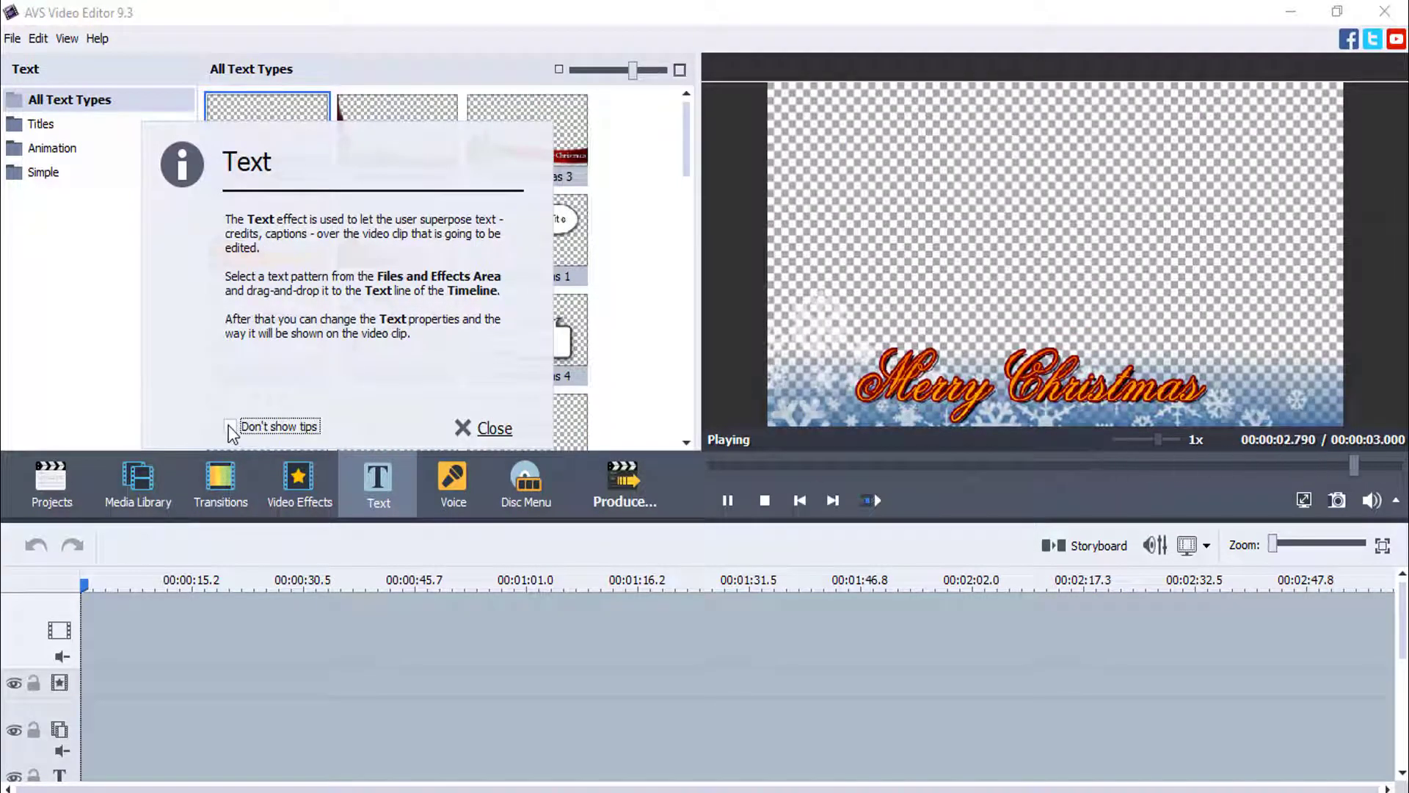
{"action": "left_click", "coordinate": [492, 430]}
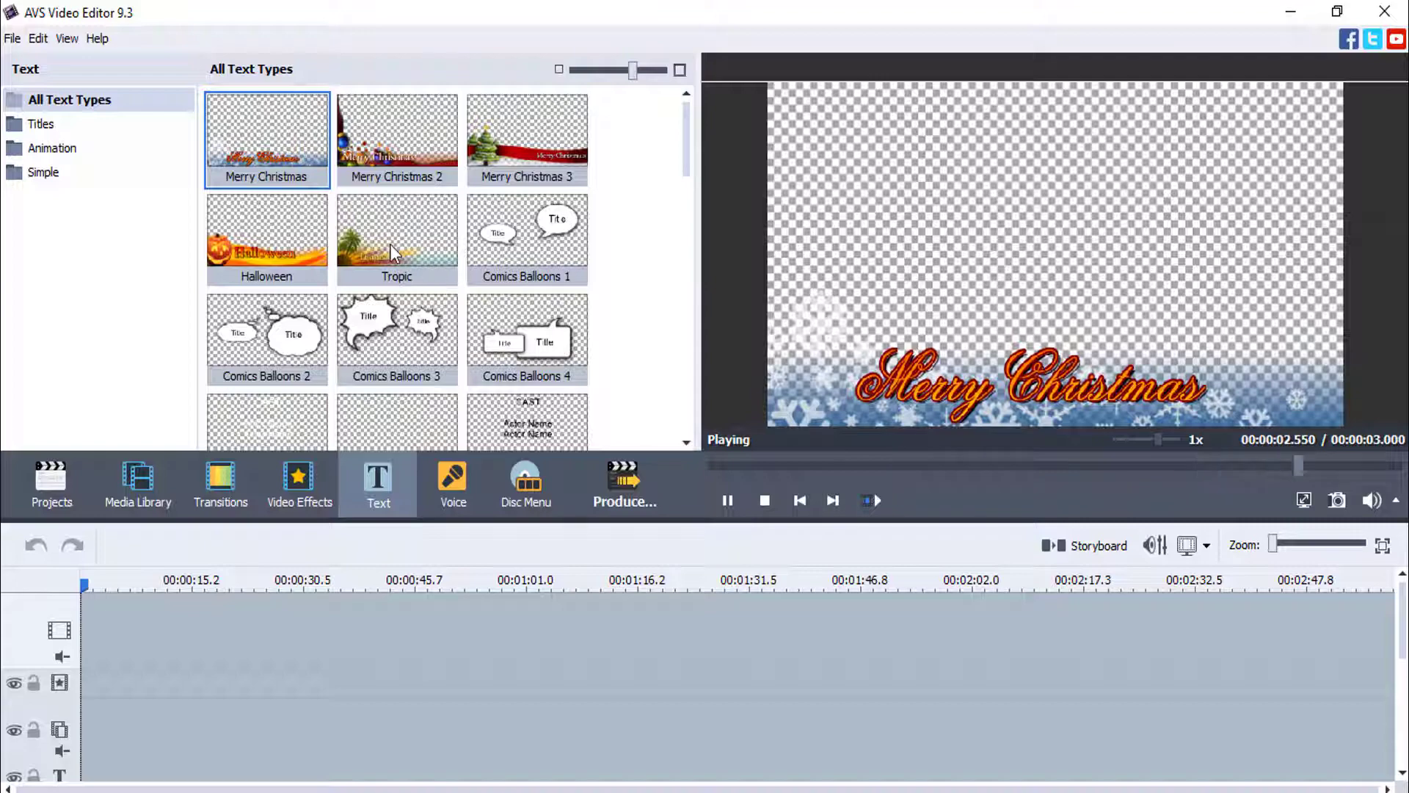
Browse all text types and preview the Animation 01 and Sea text styles.
{"action": "scroll", "coordinate": [389, 242], "scroll_direction": "down", "scroll_amount": 10}
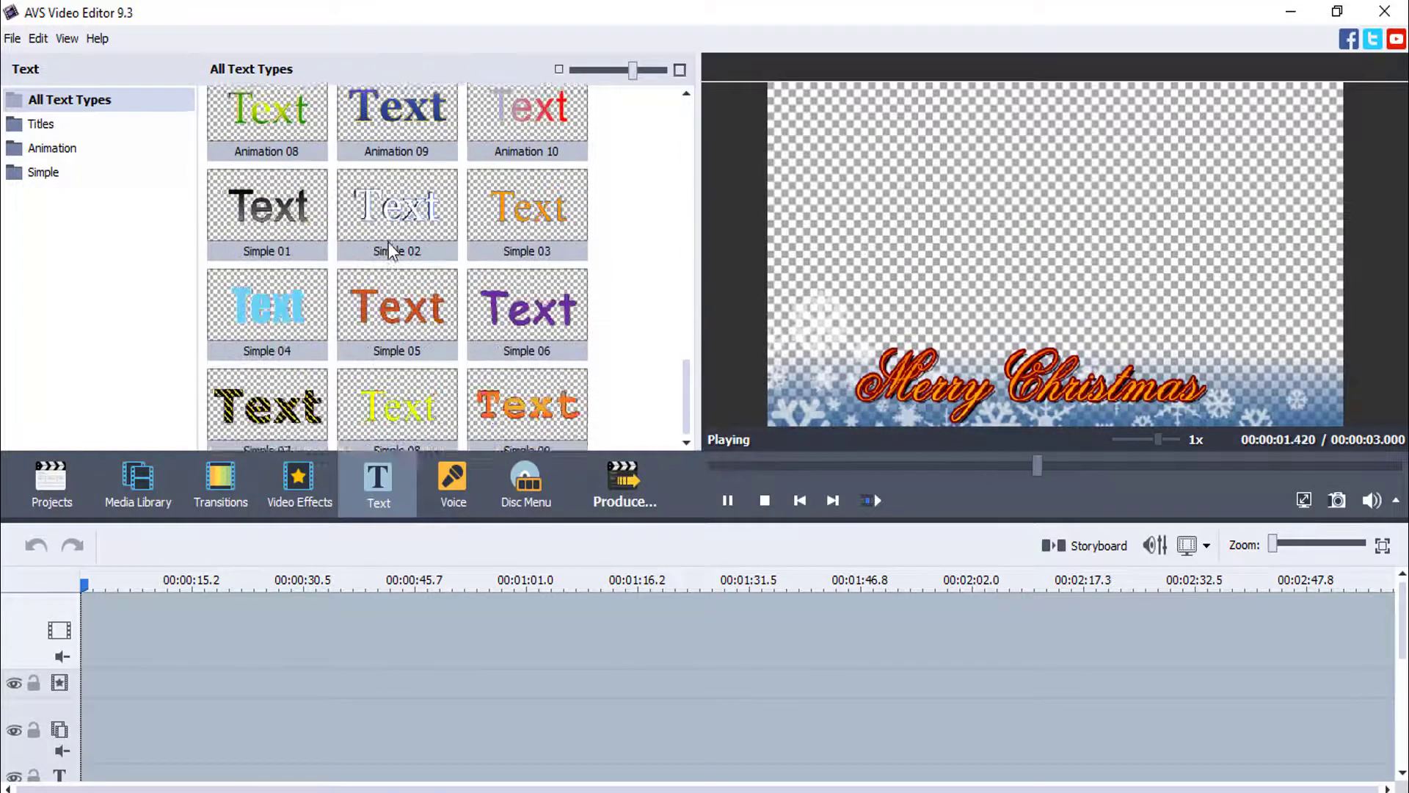
{"action": "scroll", "coordinate": [389, 244], "scroll_direction": "down", "scroll_amount": 2}
{"action": "scroll", "coordinate": [389, 242], "scroll_direction": "up", "scroll_amount": 5}
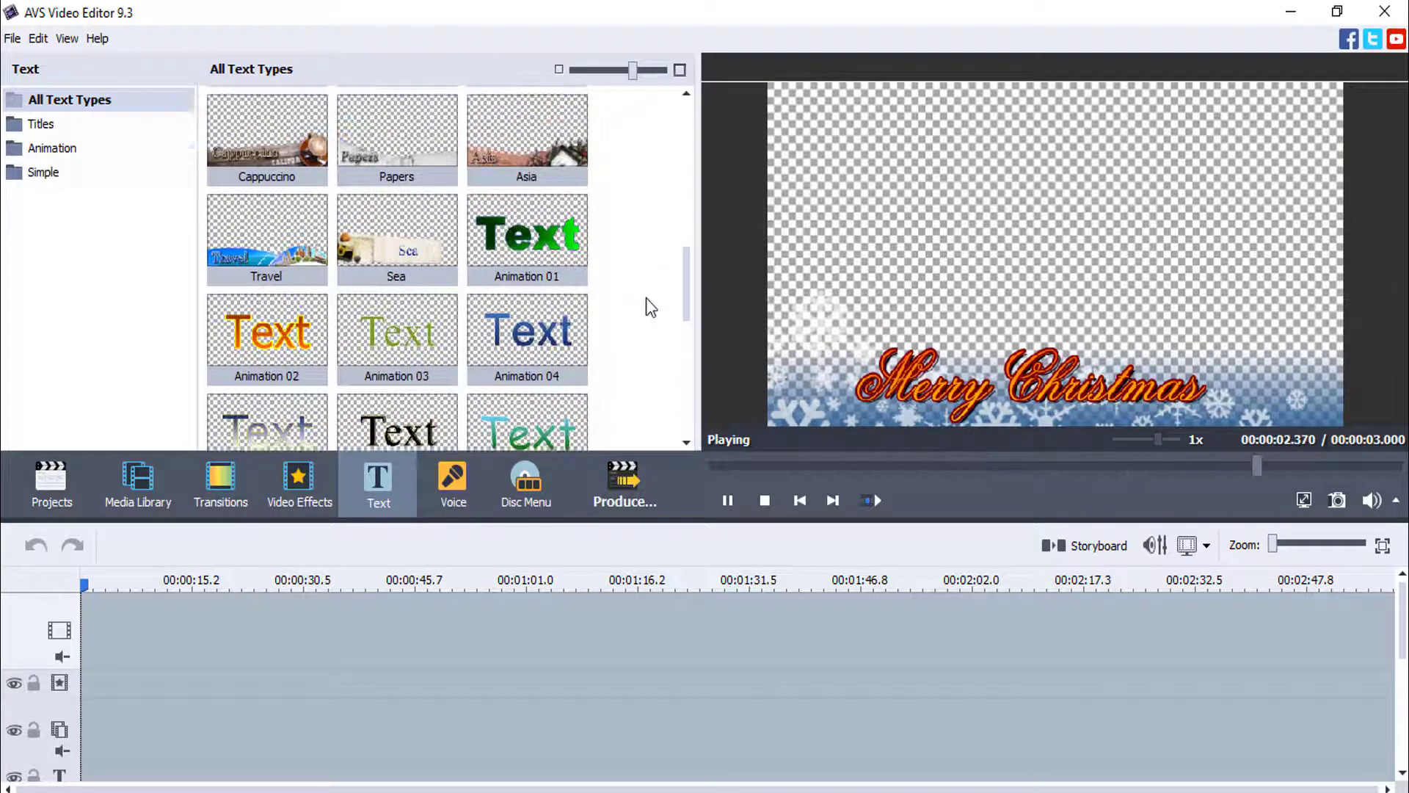
{"action": "left_click", "coordinate": [562, 238]}
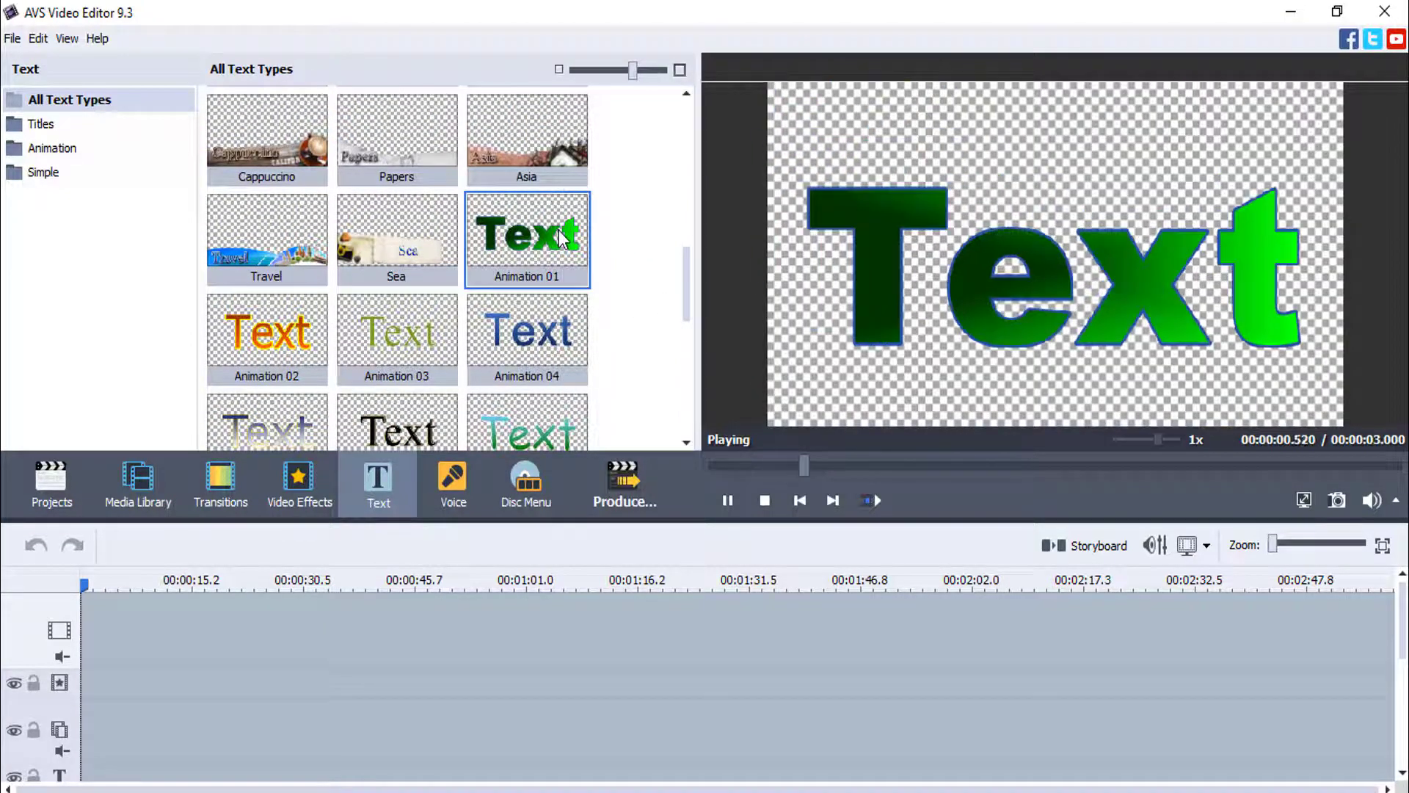
{"action": "left_click", "coordinate": [410, 265]}
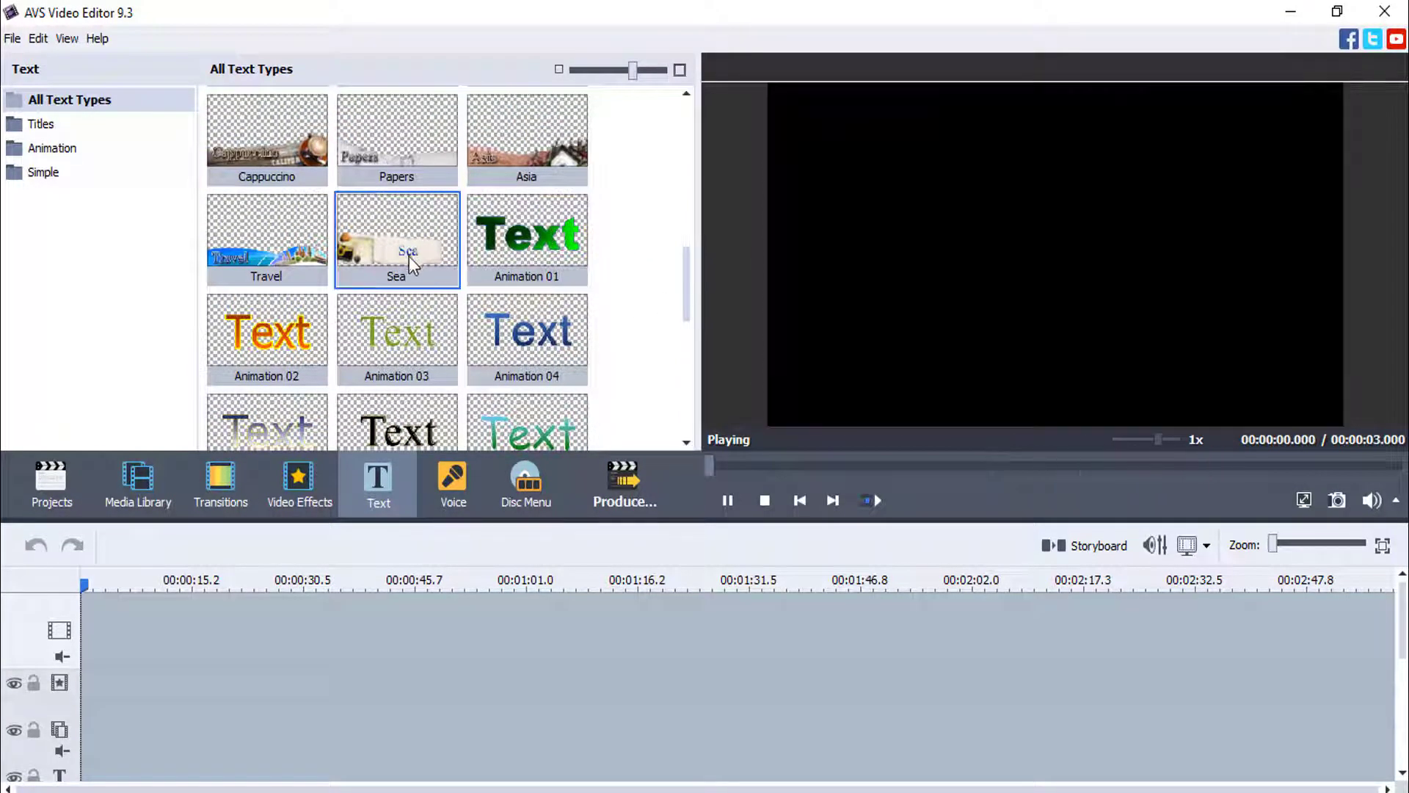
{"action": "scroll", "coordinate": [619, 298], "scroll_direction": "up", "scroll_amount": 5}
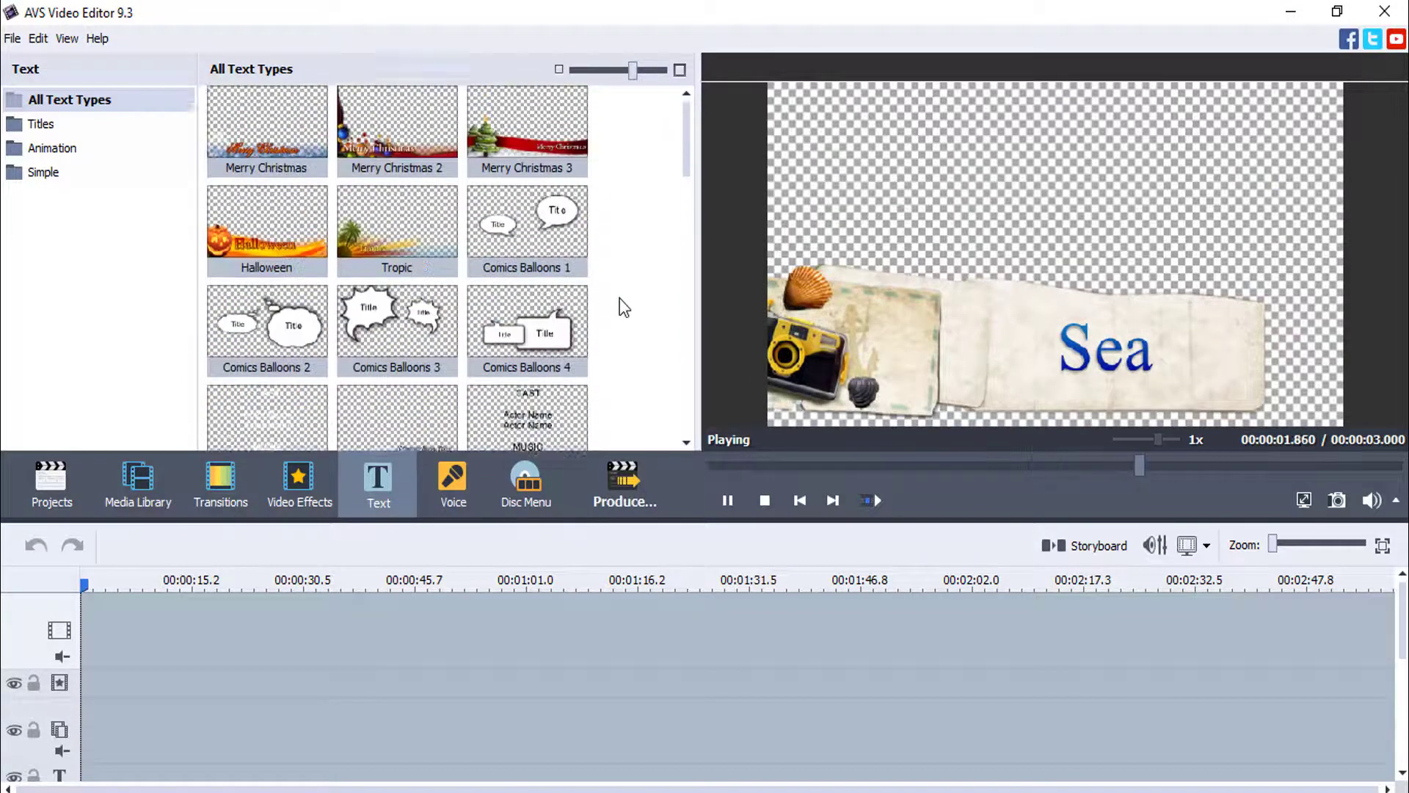
{"action": "scroll", "coordinate": [621, 304], "scroll_direction": "down", "scroll_amount": 6}
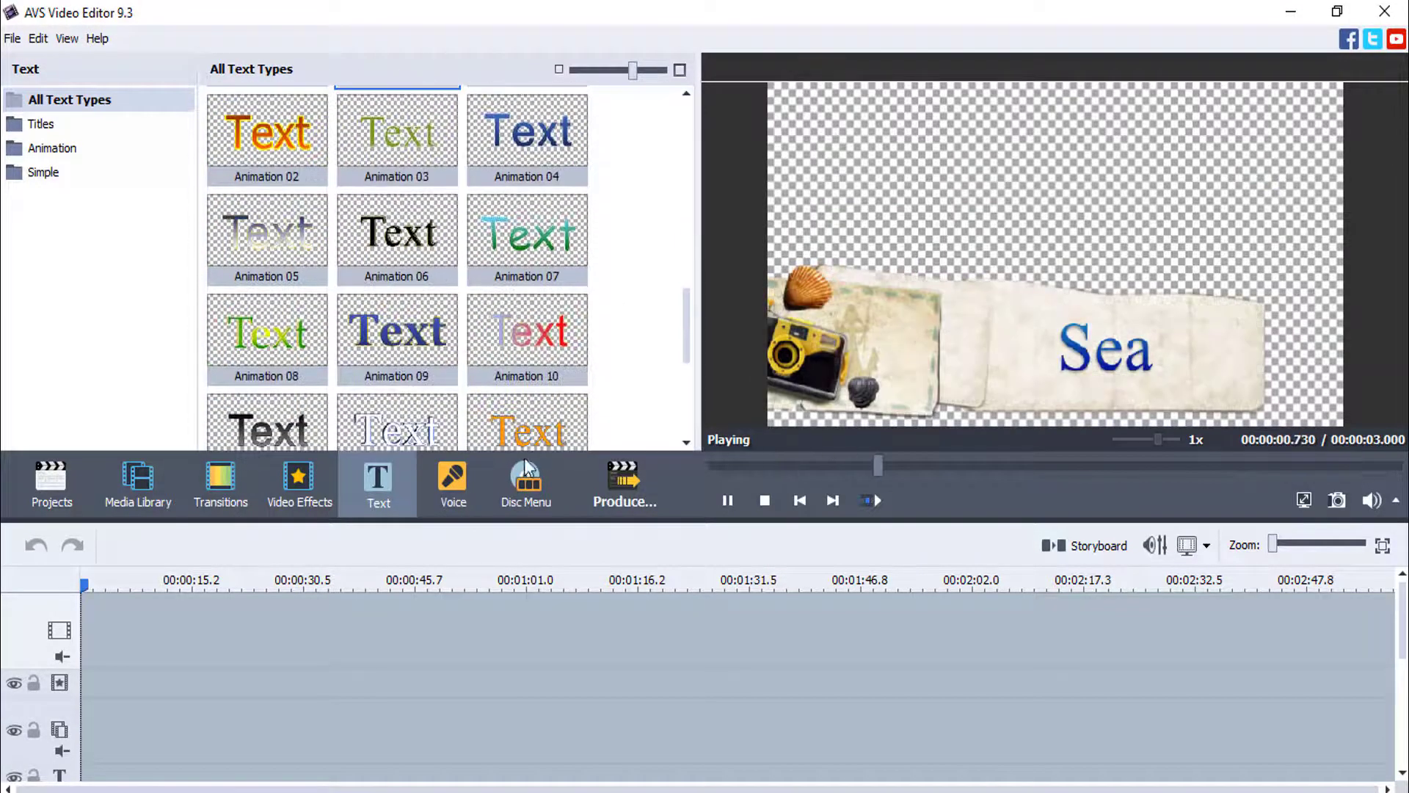
Show the voice recording options and the disc menu styles.
{"action": "left_click", "coordinate": [465, 474]}
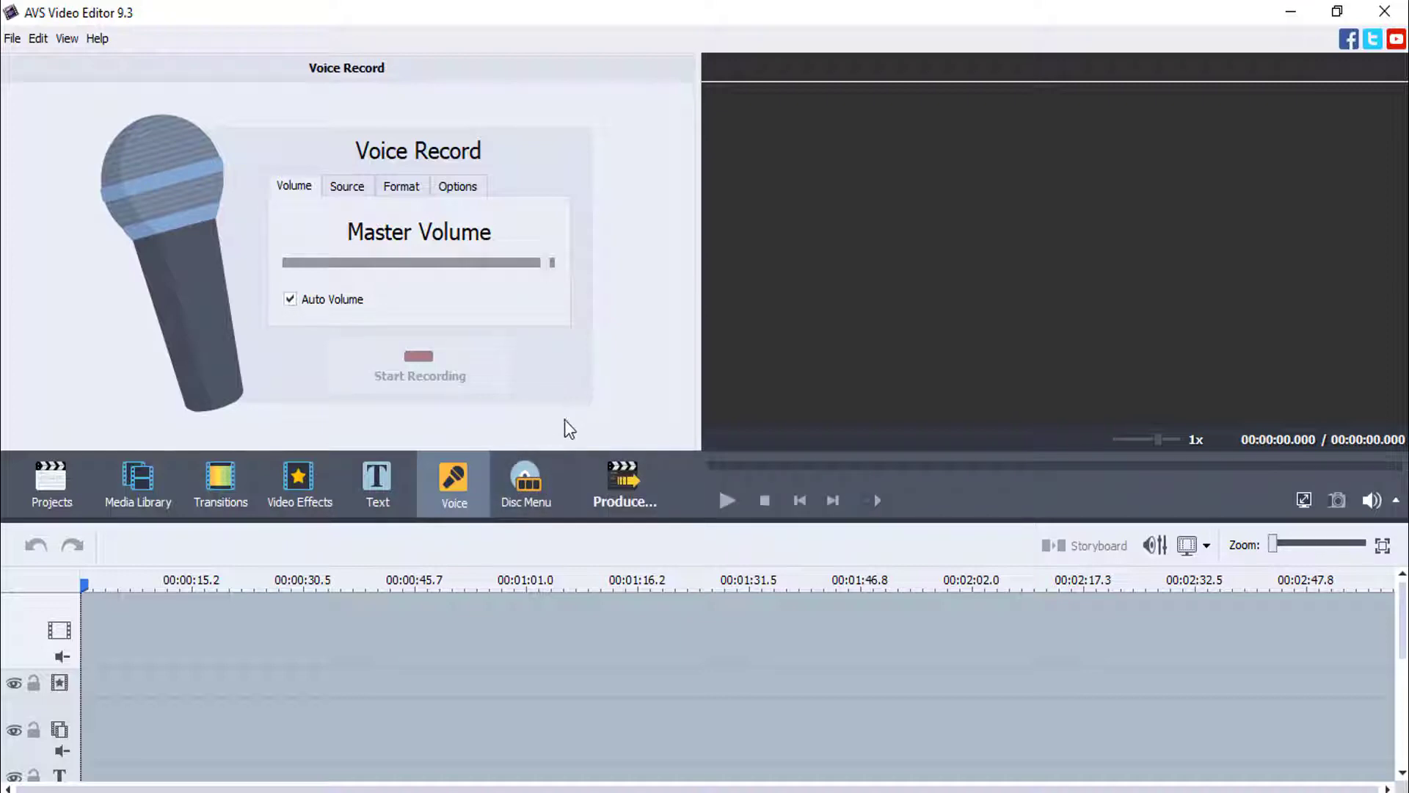
{"action": "left_click", "coordinate": [539, 482]}
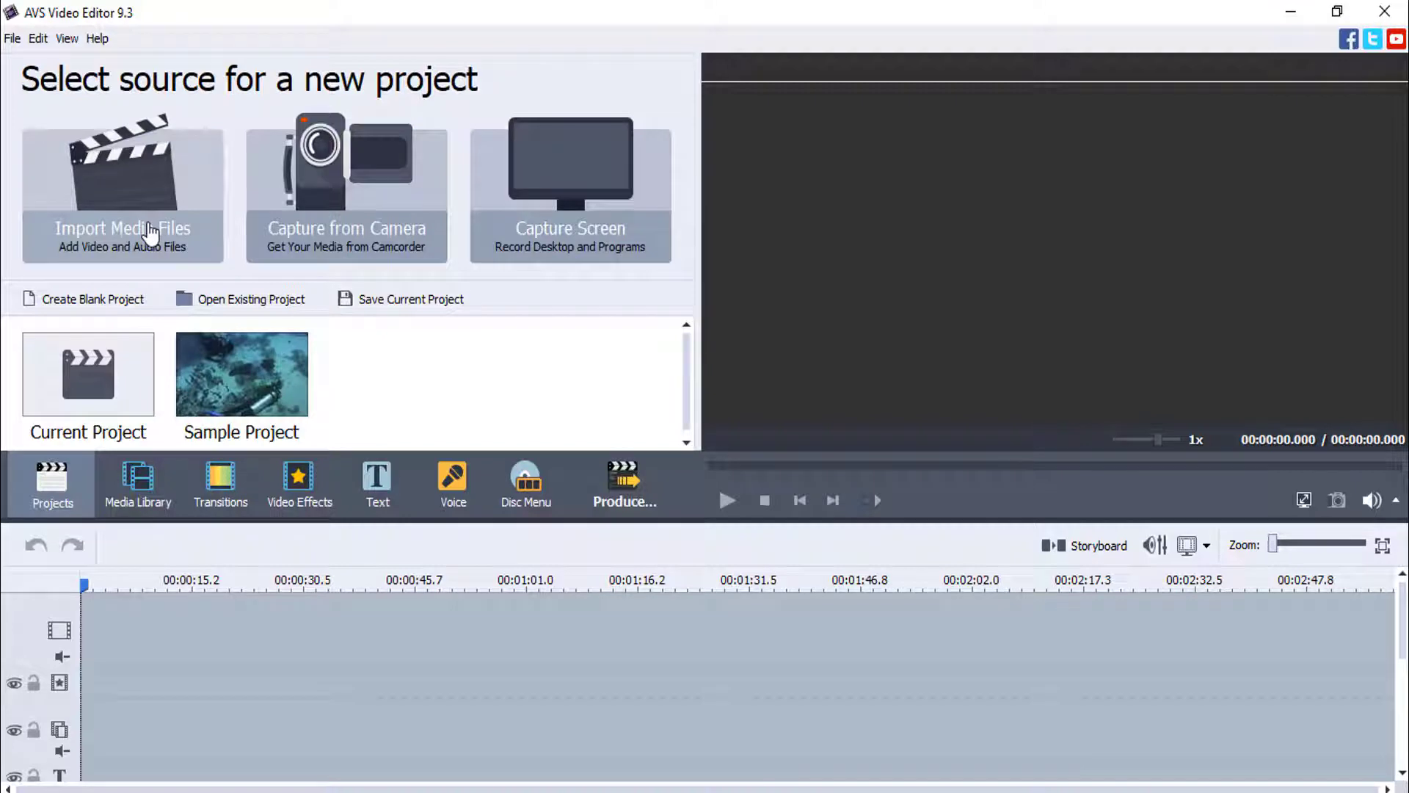
Import the image fiver from the Thumbnail folder onto the timeline, declining to match the project's aspect ratio to the file.
{"action": "left_click", "coordinate": [142, 230]}
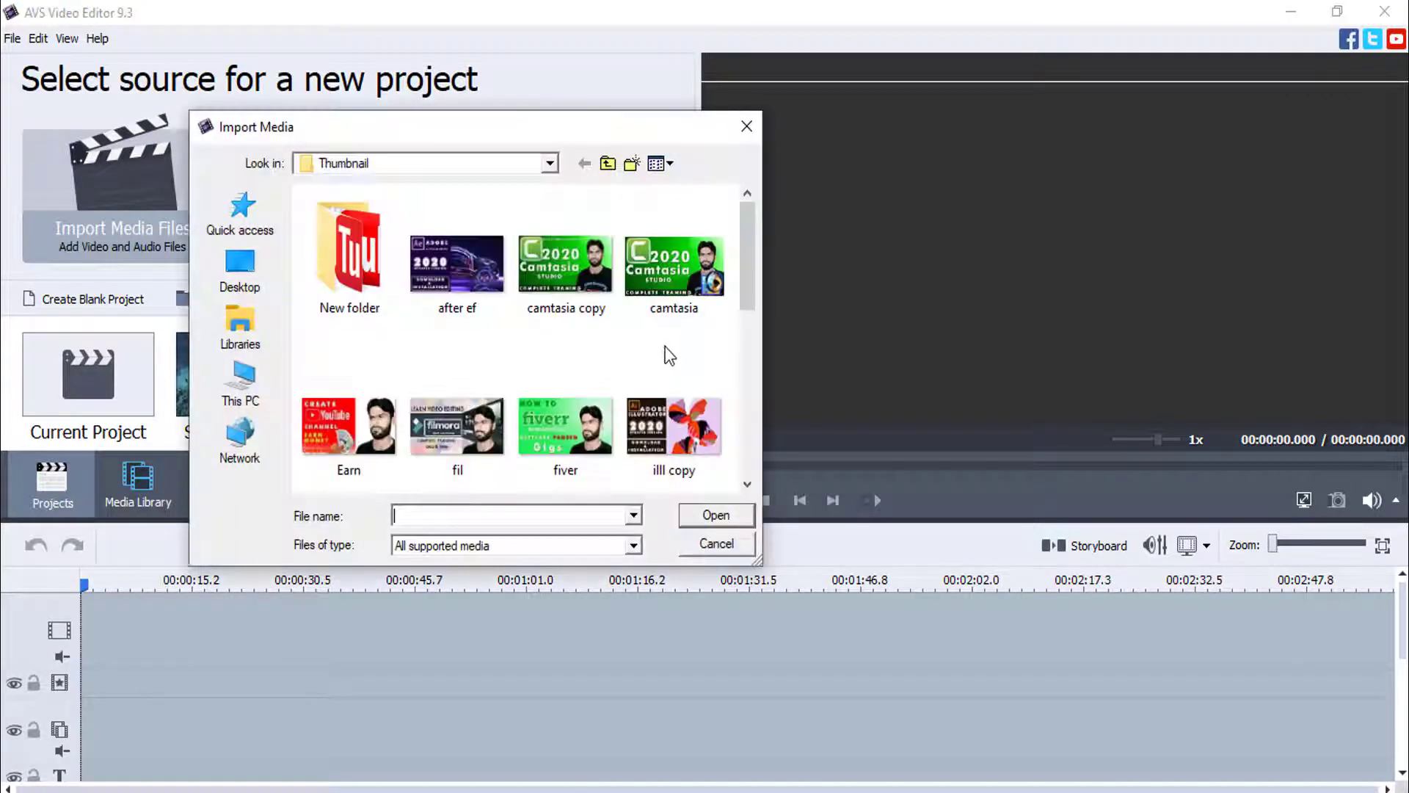
{"action": "mouse_move", "coordinate": [752, 258]}
{"action": "left_mouse_down"}
{"action": "mouse_move", "coordinate": [756, 390]}
{"action": "mouse_move", "coordinate": [747, 283]}
{"action": "left_mouse_up"}
{"action": "left_click", "coordinate": [565, 345]}
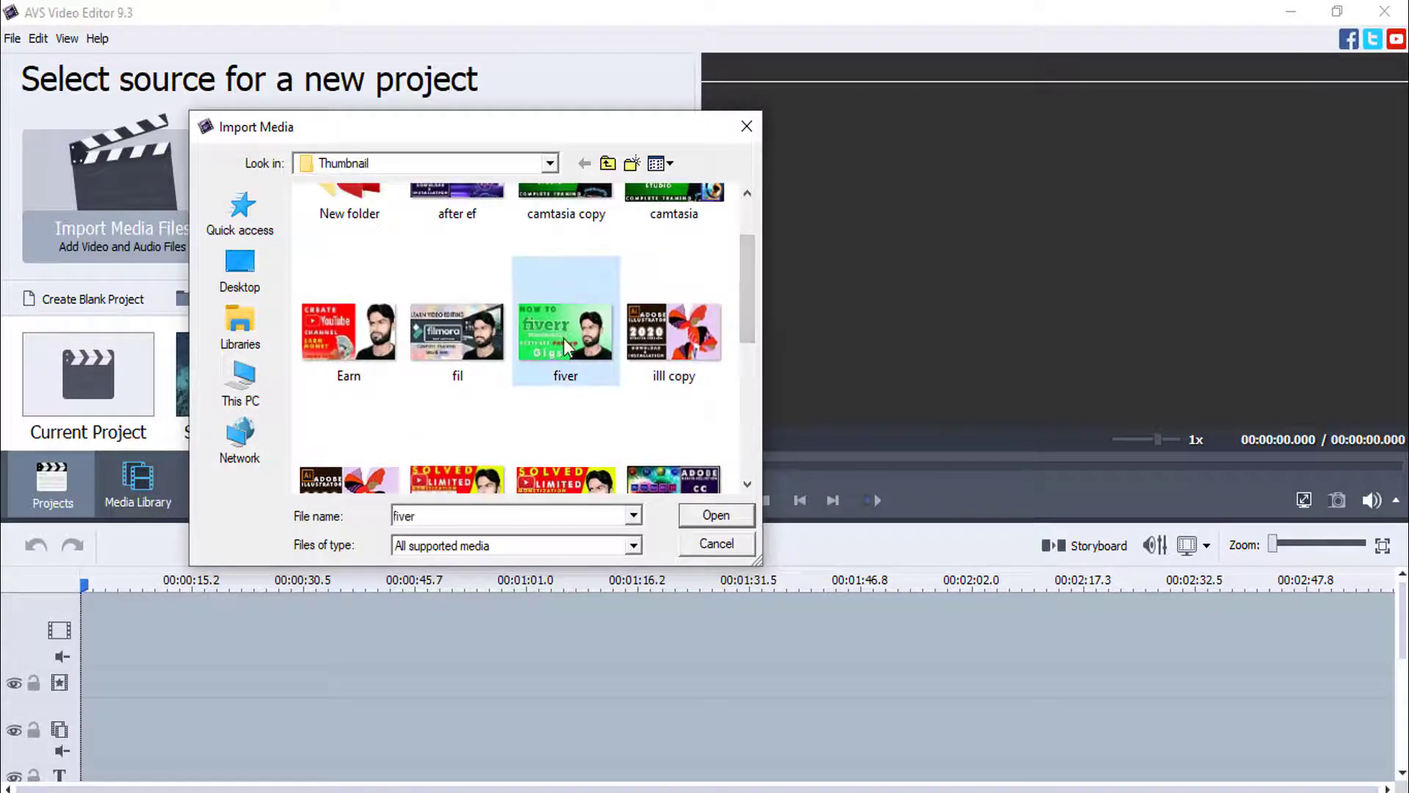
{"action": "left_click", "coordinate": [717, 516]}
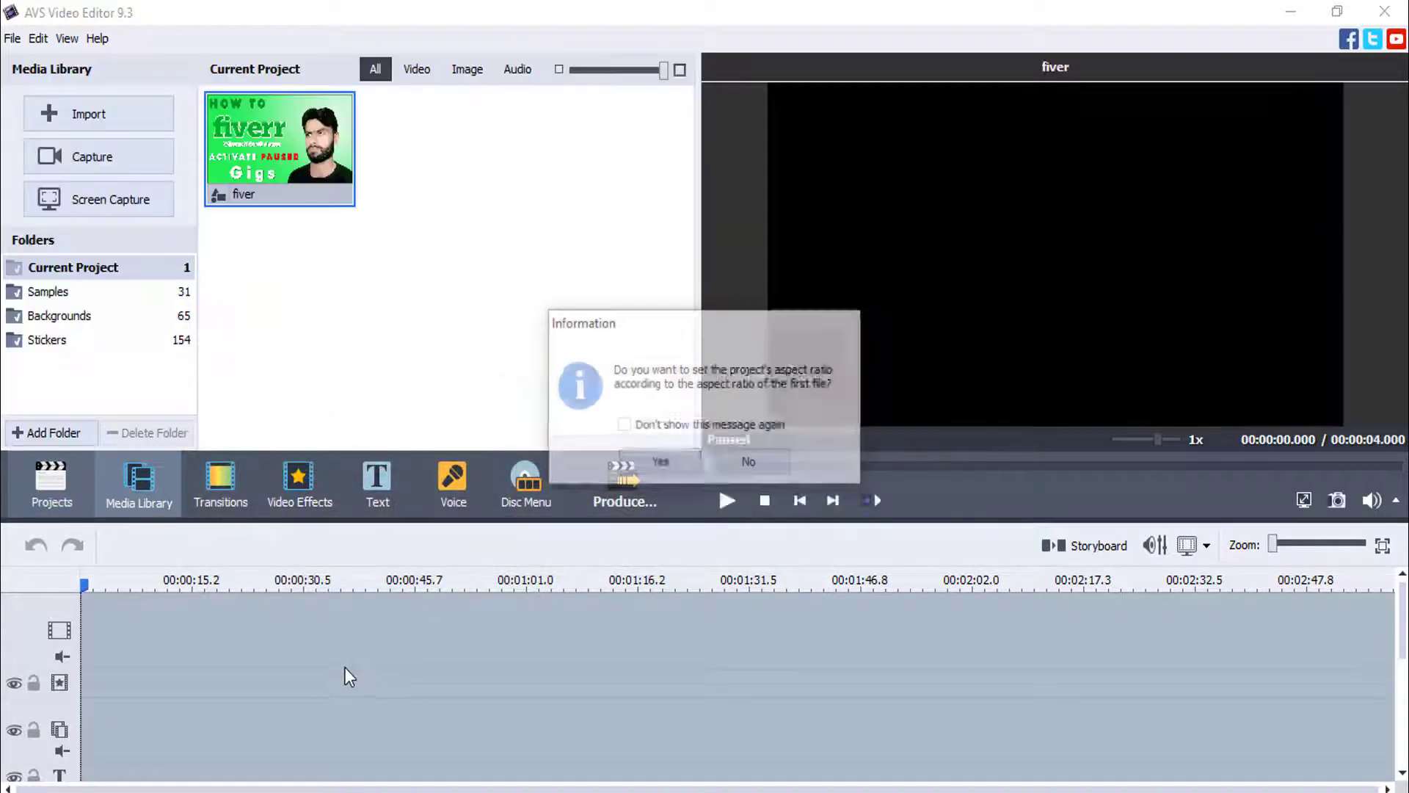
{"action": "left_click", "coordinate": [752, 464]}
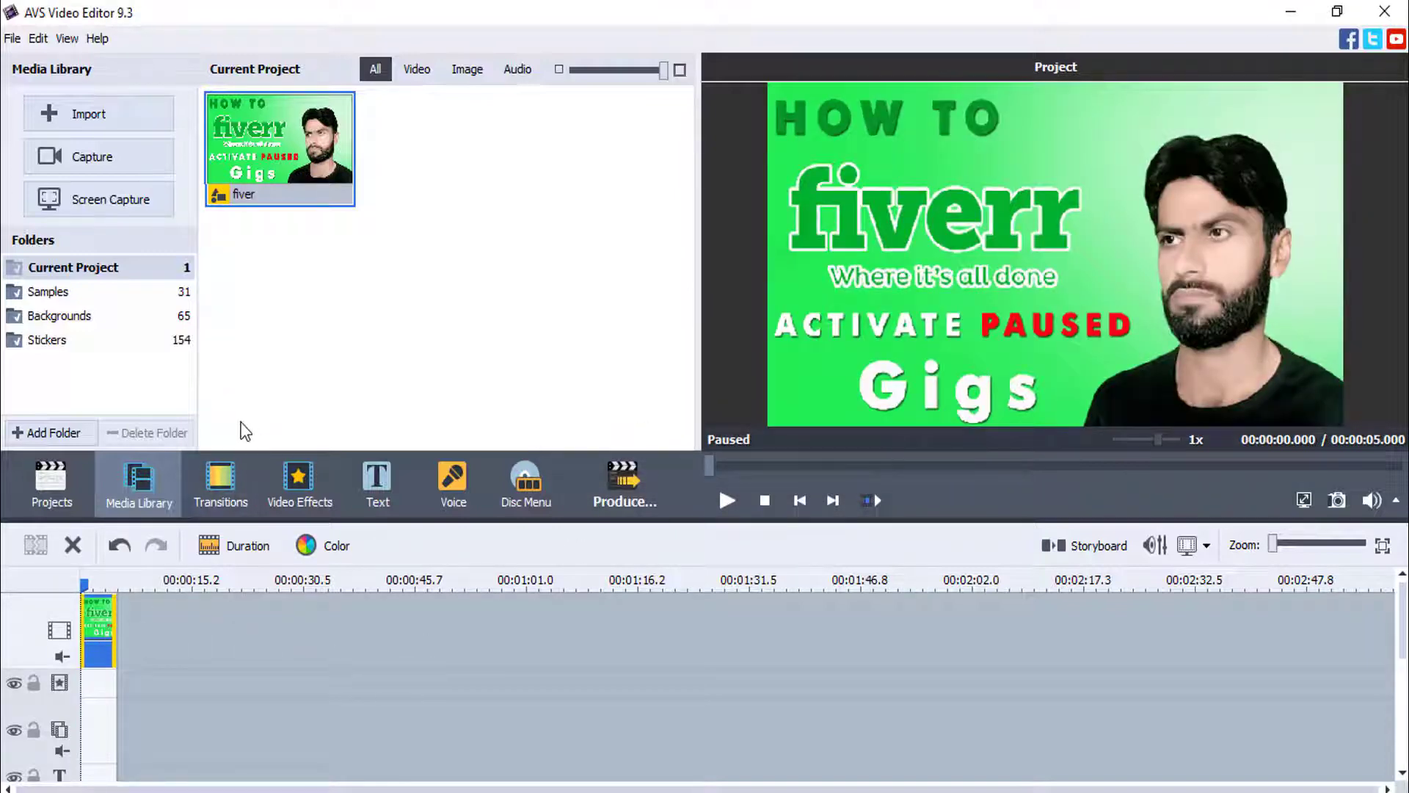
Import the image camtasia copy from the Thumbnail folder and place it after the fiver clip on the timeline.
{"action": "left_click", "coordinate": [76, 116]}
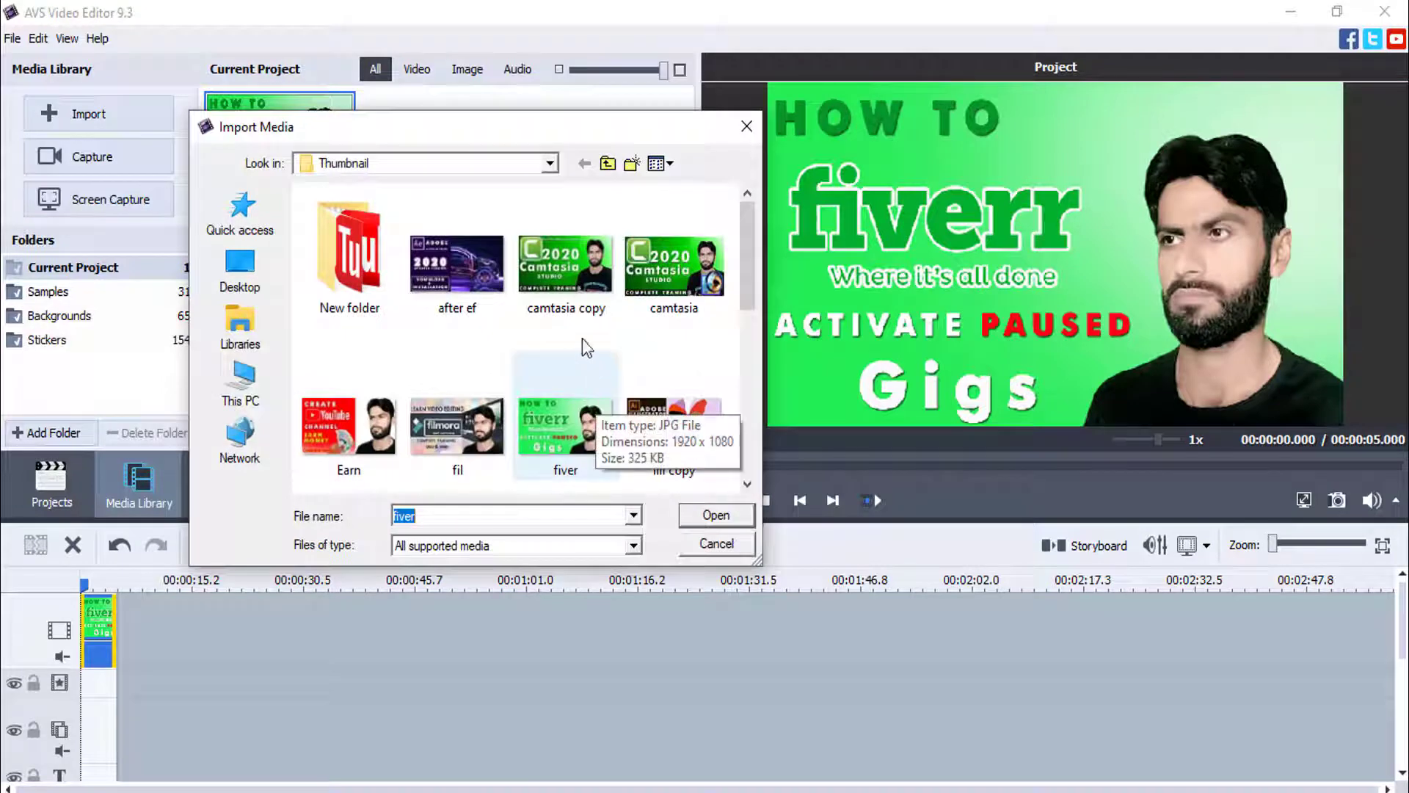
{"action": "left_click", "coordinate": [588, 298]}
{"action": "left_click", "coordinate": [712, 515]}
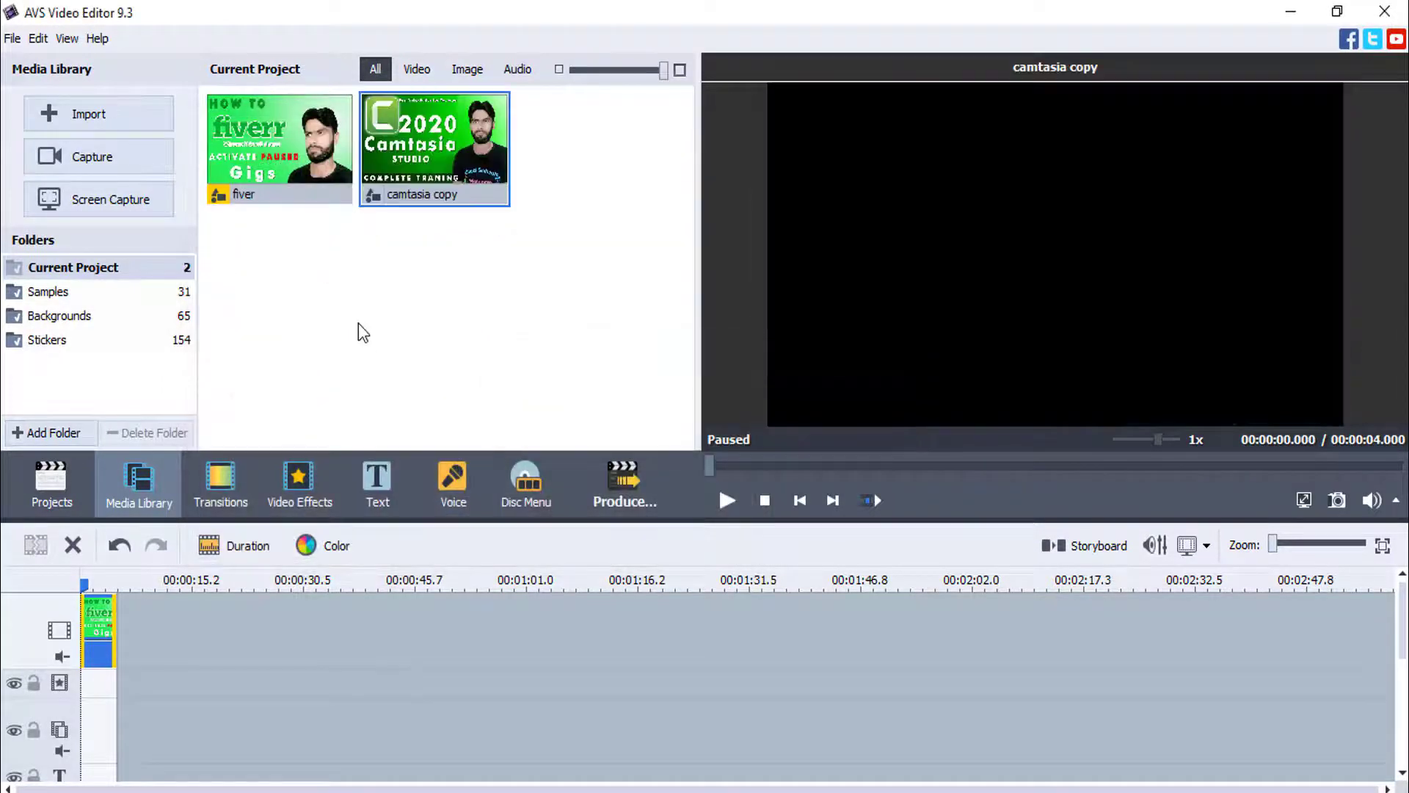
{"action": "left_click_drag", "start_coordinate": [424, 176], "coordinate": [236, 623]}
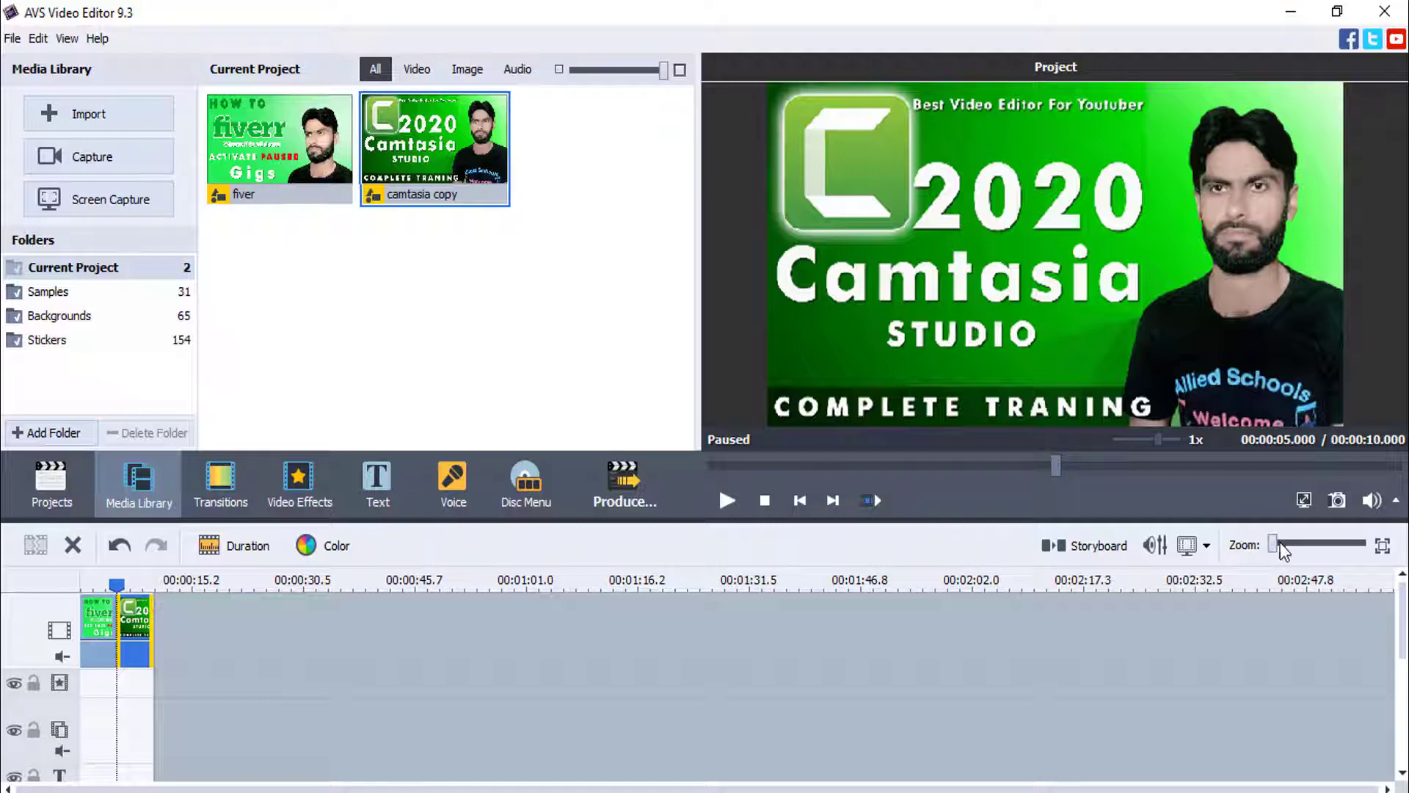
View the project preview in full screen, and open the preview snapshot saving dialog without saving an image.
{"action": "left_click_drag", "start_coordinate": [1279, 547], "coordinate": [1346, 543]}
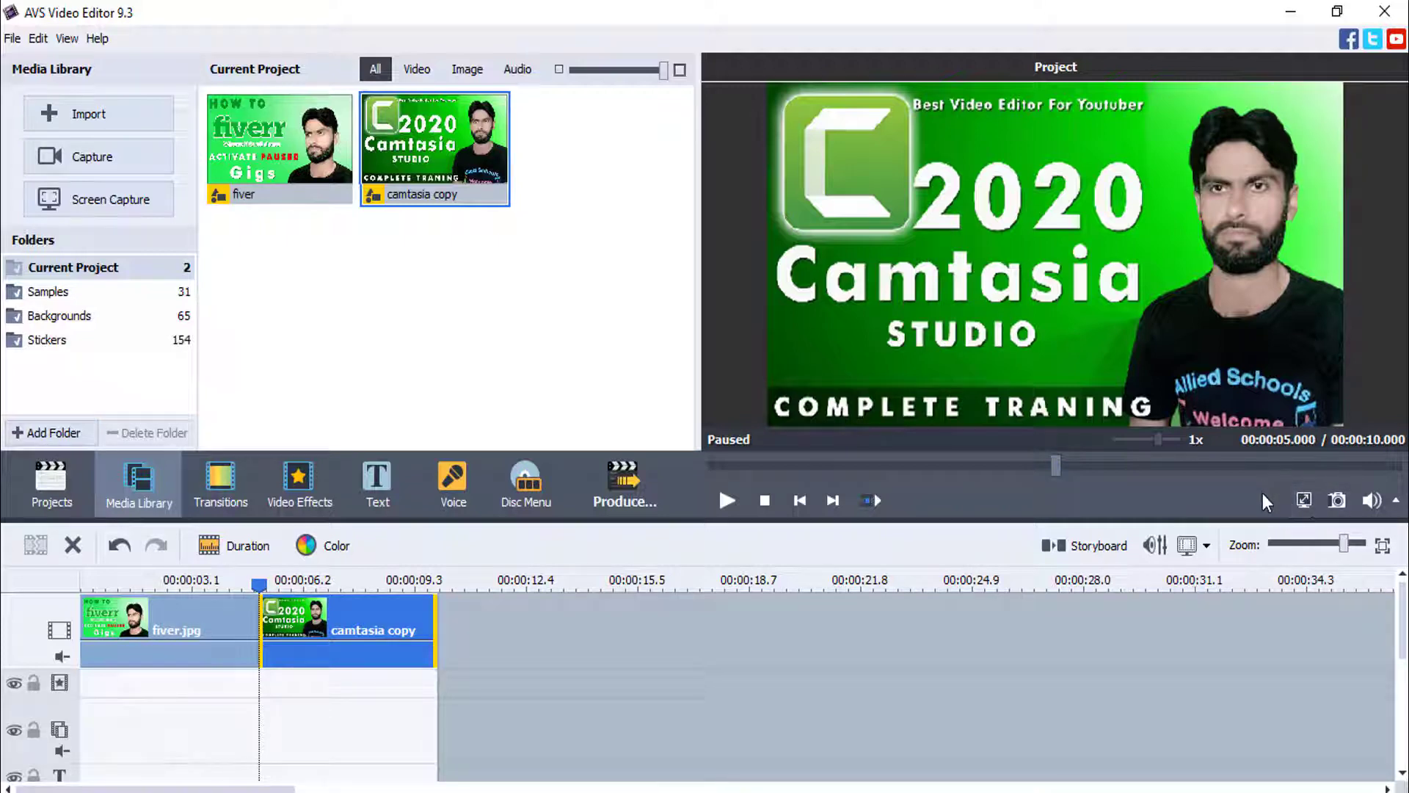
{"action": "left_click", "coordinate": [1305, 499]}
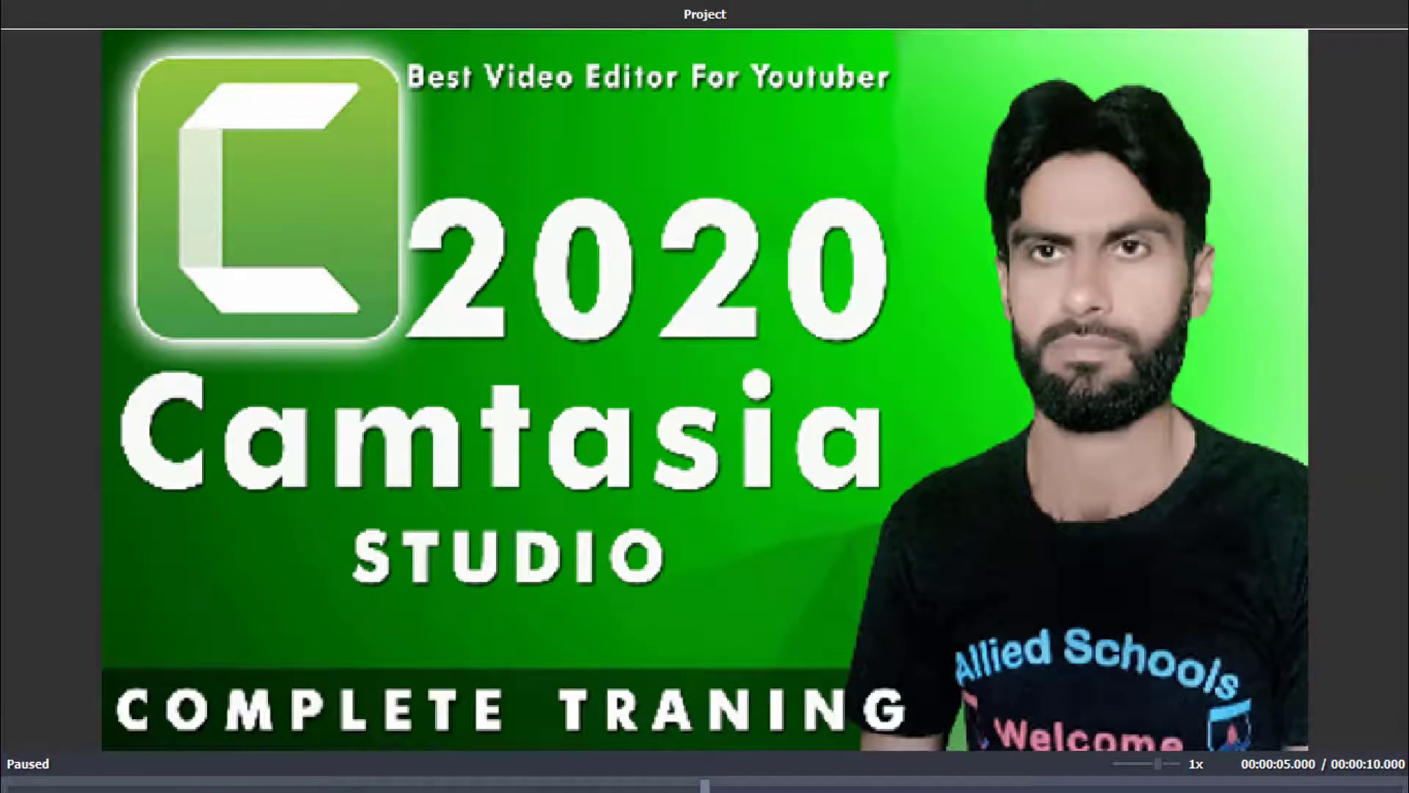
{"action": "key", "text": "Escape"}
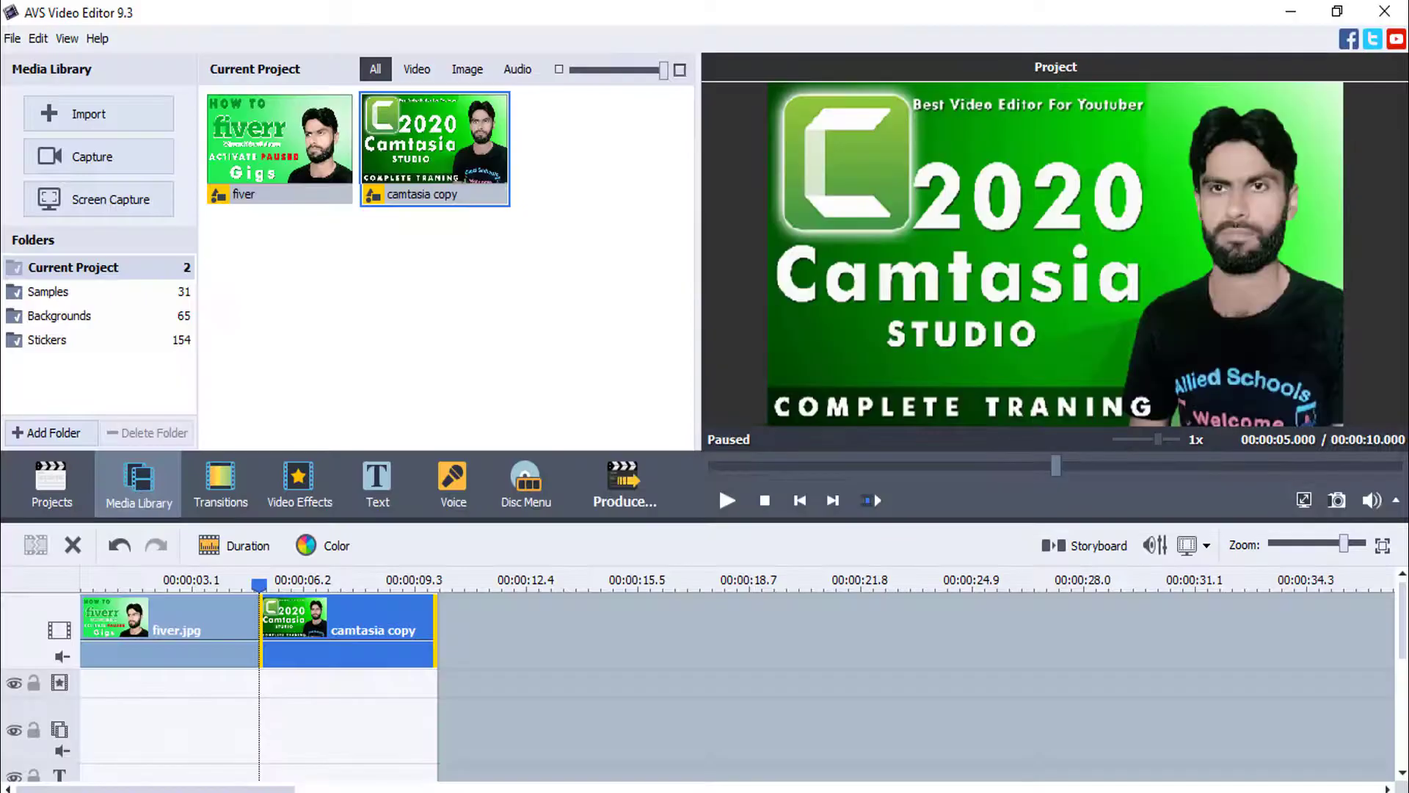
{"action": "left_click", "coordinate": [1337, 499]}
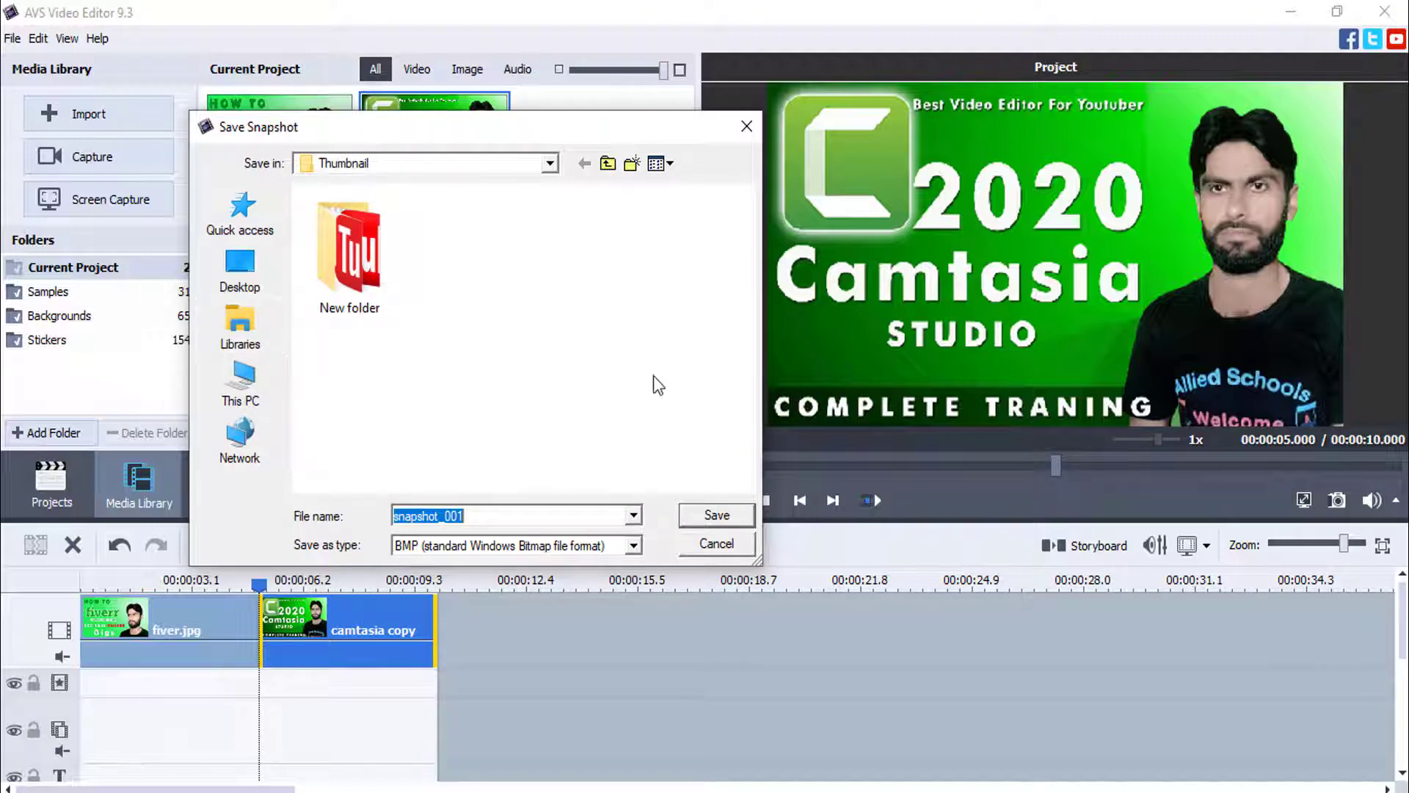
{"action": "left_click", "coordinate": [741, 545]}
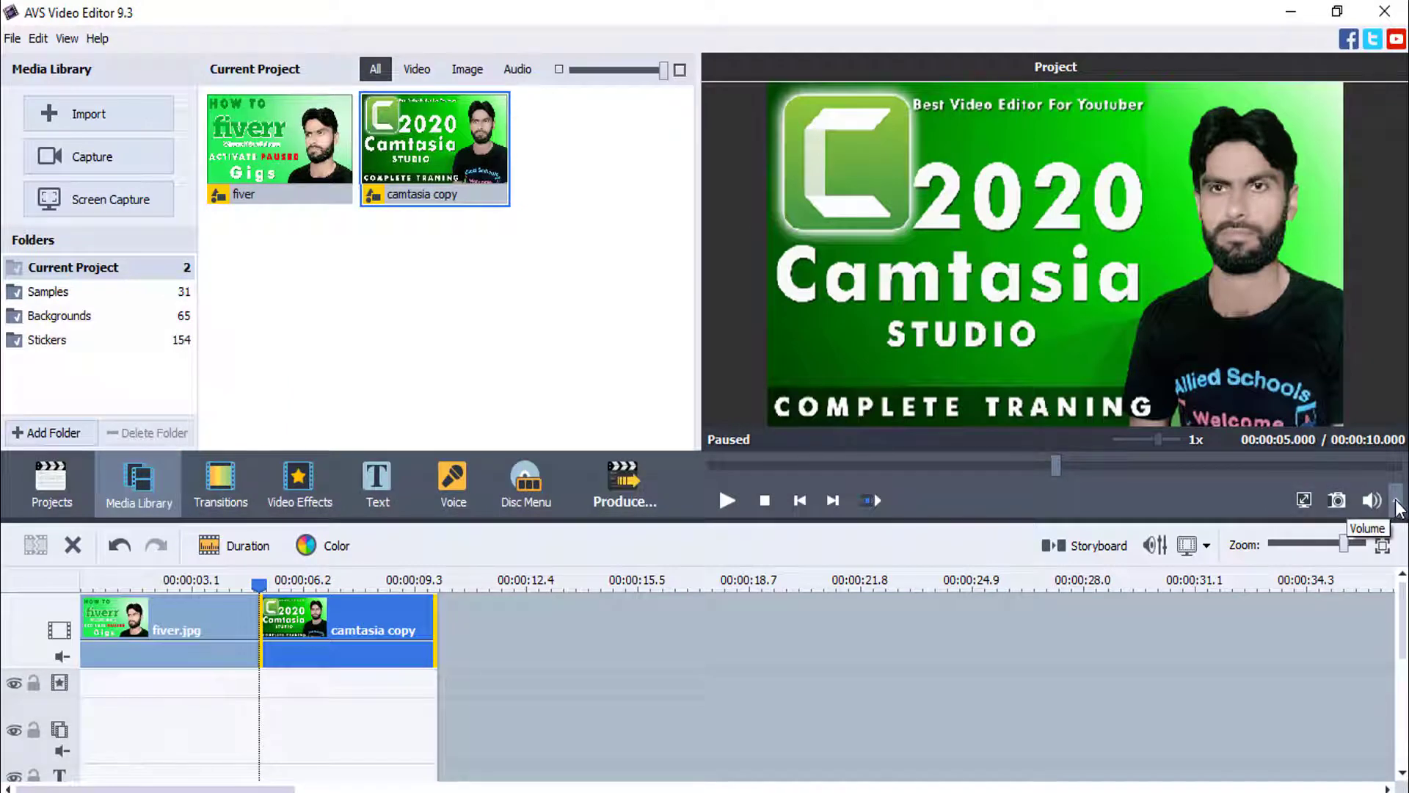
Show the preview's volume control, and mute and unmute the sound.
{"action": "left_click", "coordinate": [1397, 507]}
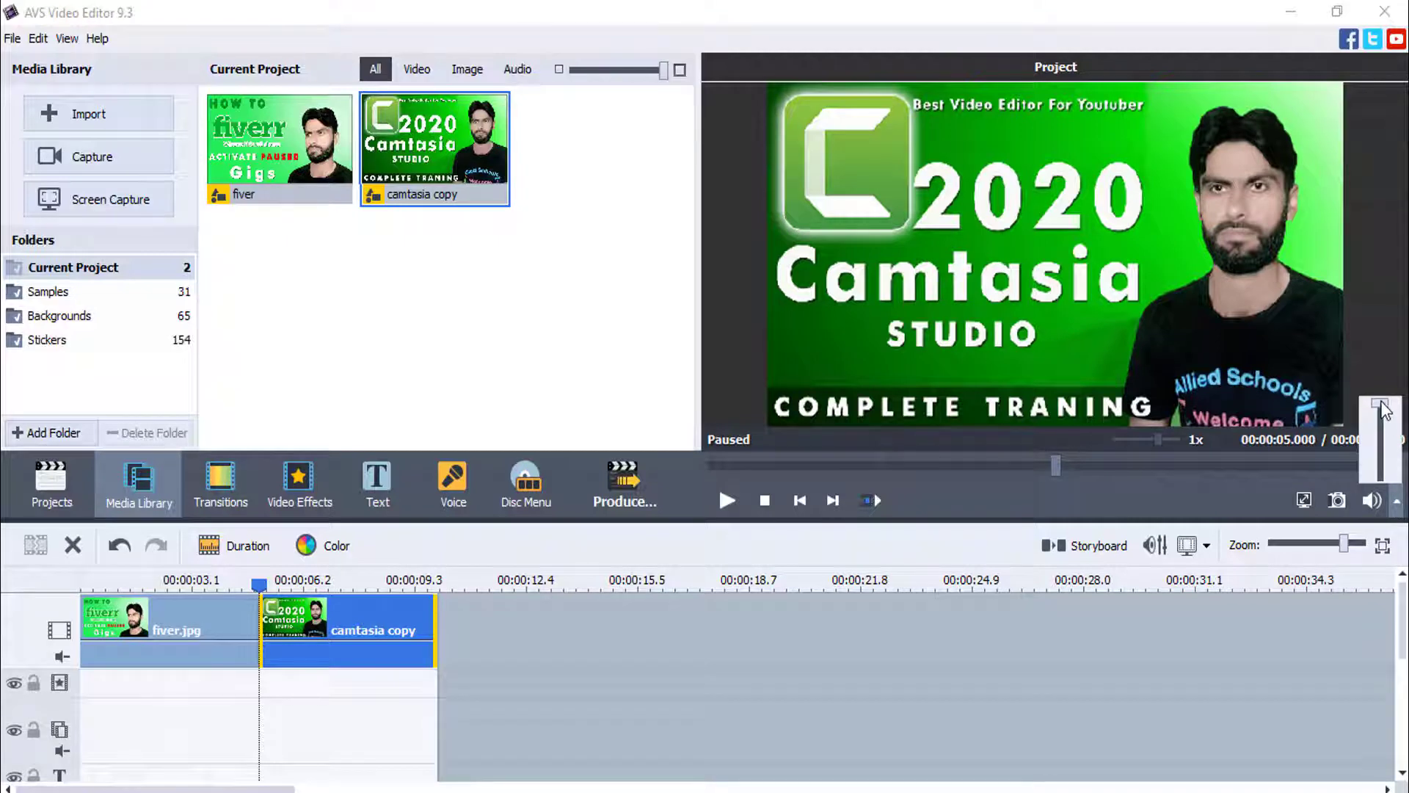
{"action": "left_click", "coordinate": [1248, 494]}
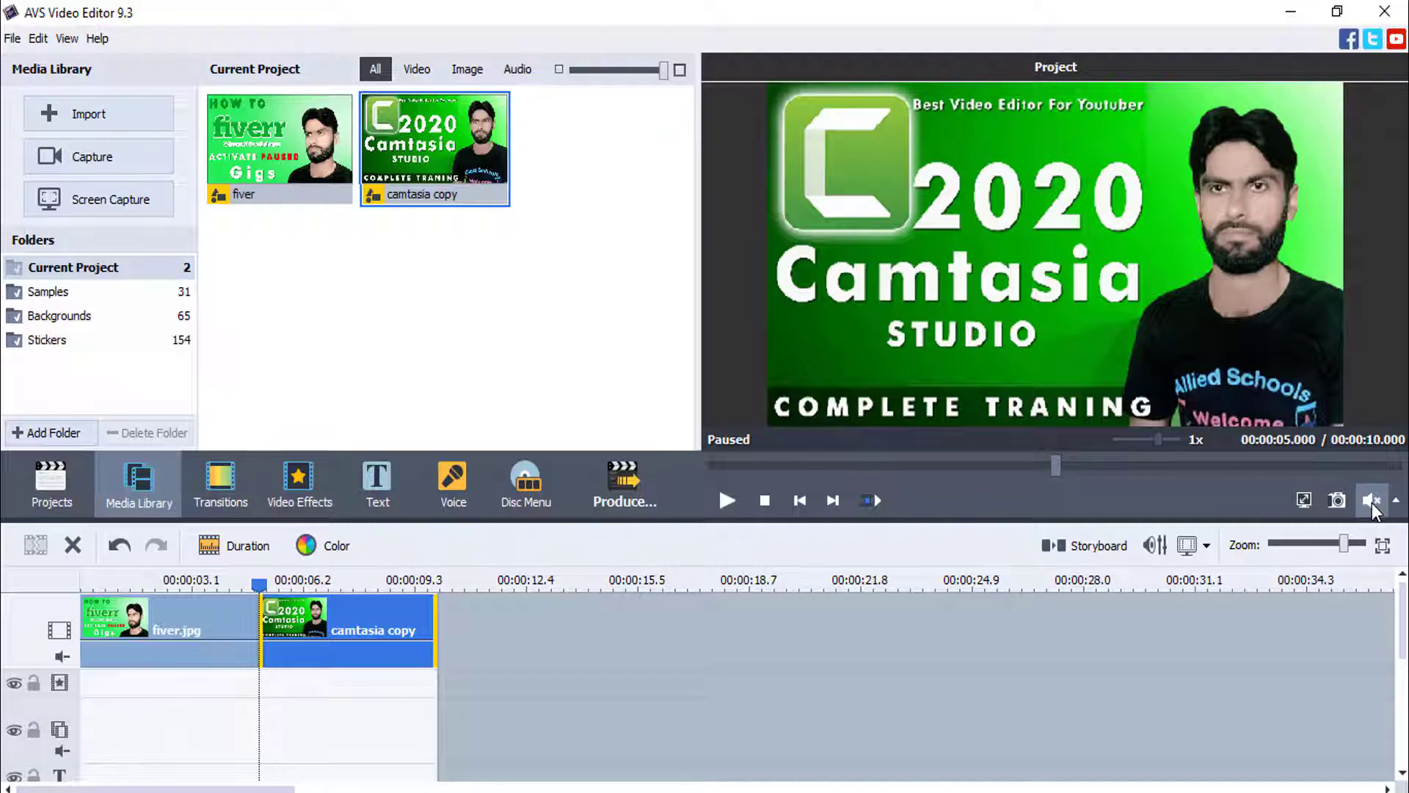
{"action": "left_click", "coordinate": [1371, 504]}
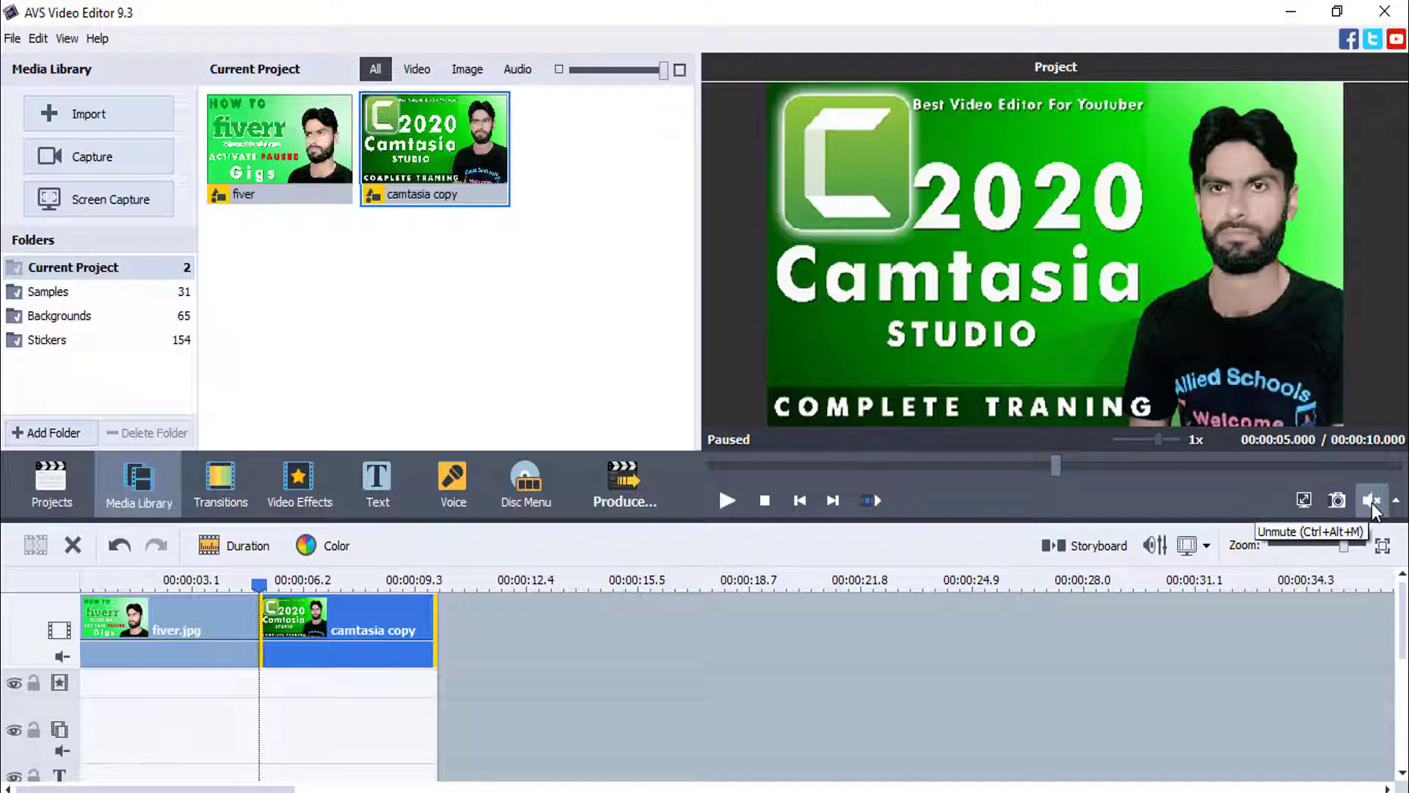
{"action": "left_click", "coordinate": [1369, 504]}
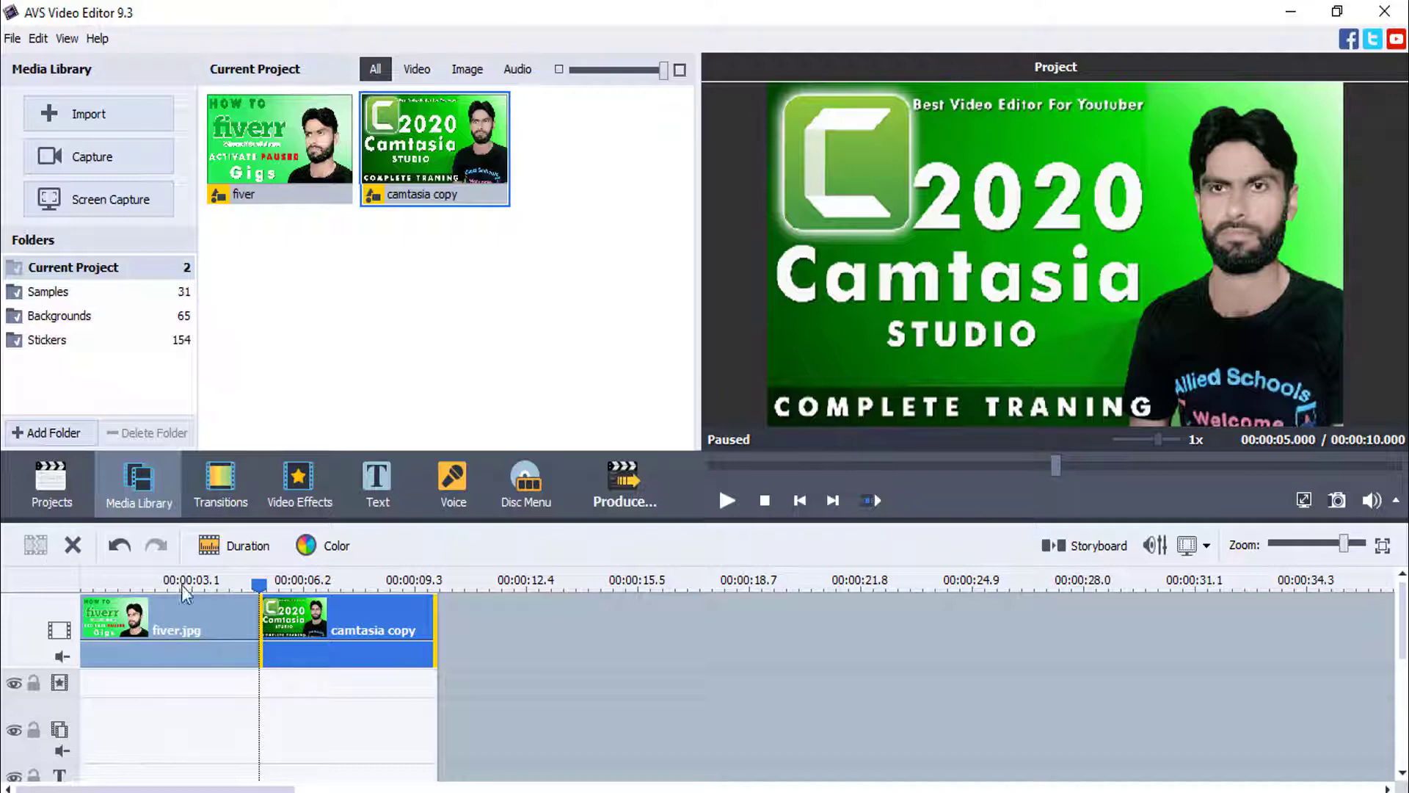
Move the playhead through the camtasia copy clip to the end of the project.
{"action": "left_click", "coordinate": [339, 580]}
{"action": "left_click", "coordinate": [378, 580]}
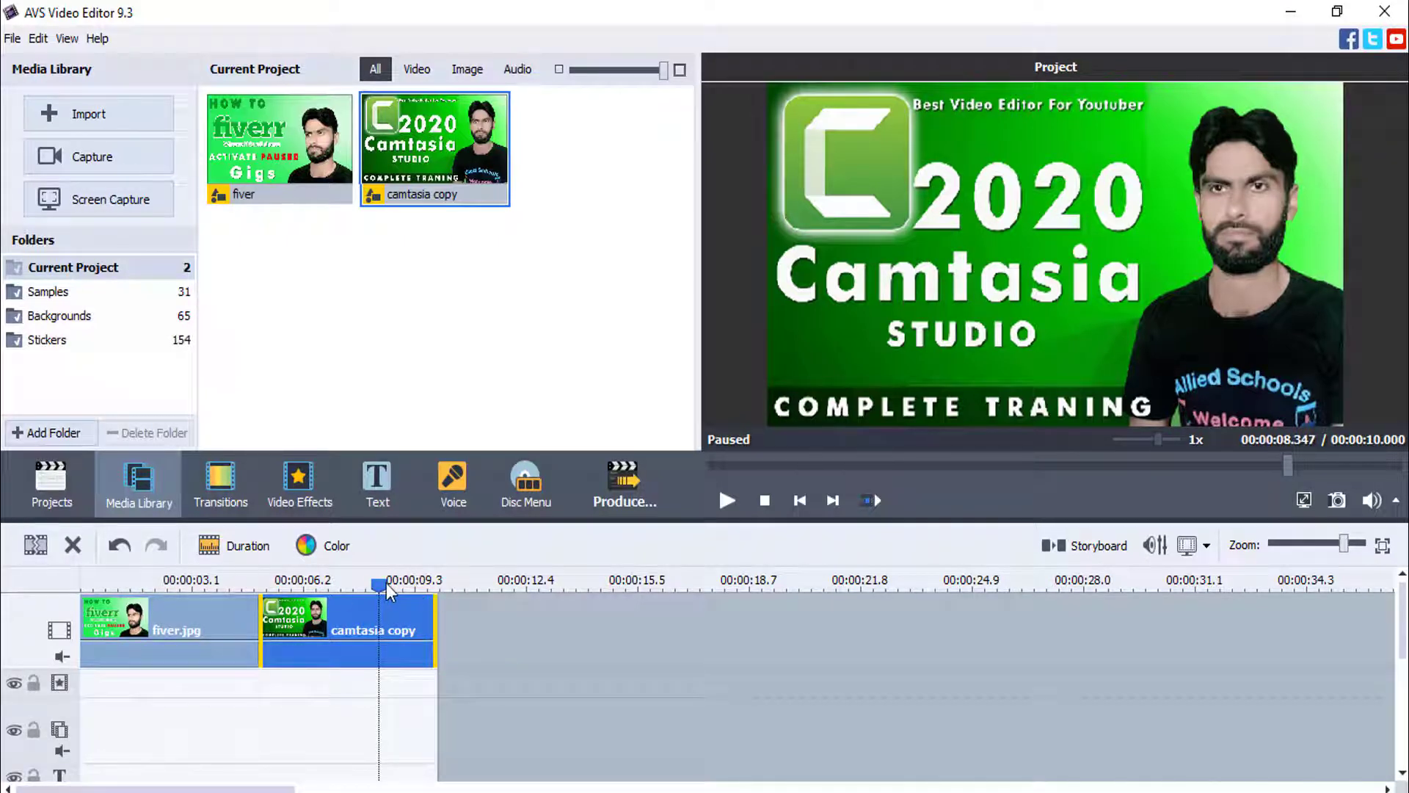
{"action": "left_click", "coordinate": [510, 581]}
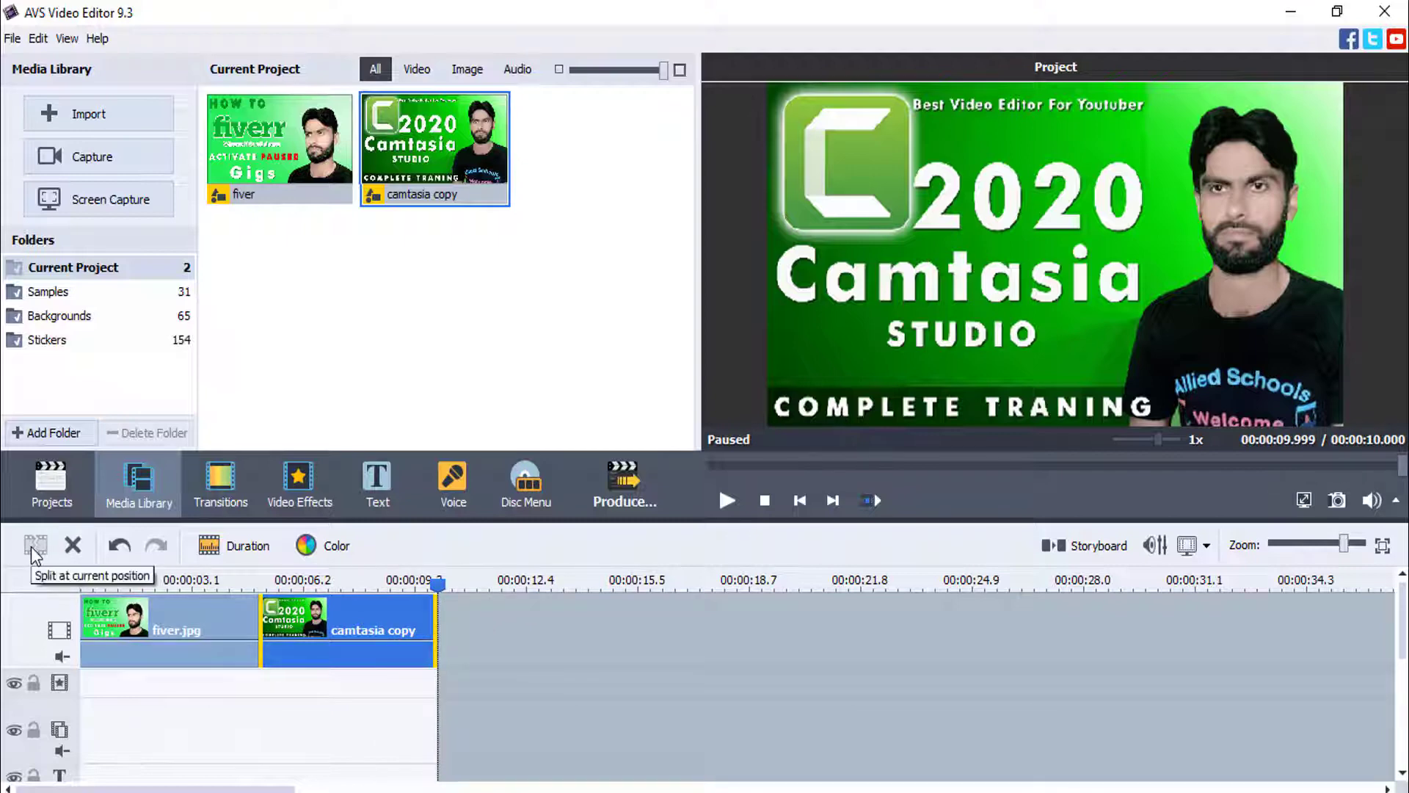
Split the camtasia copy clip at 00:00:07.885 and delete the part after the split.
{"action": "left_click", "coordinate": [363, 582]}
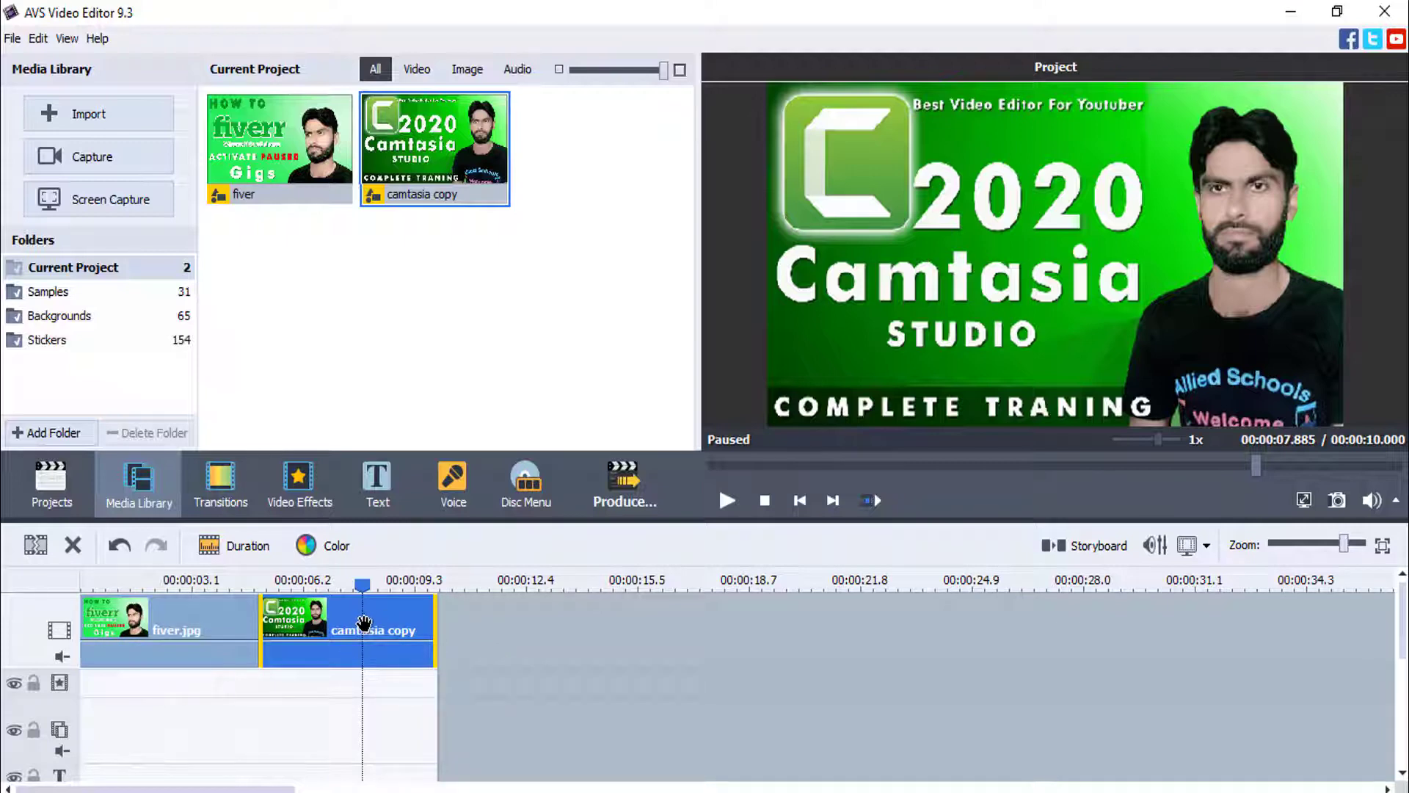
{"action": "left_click", "coordinate": [36, 547]}
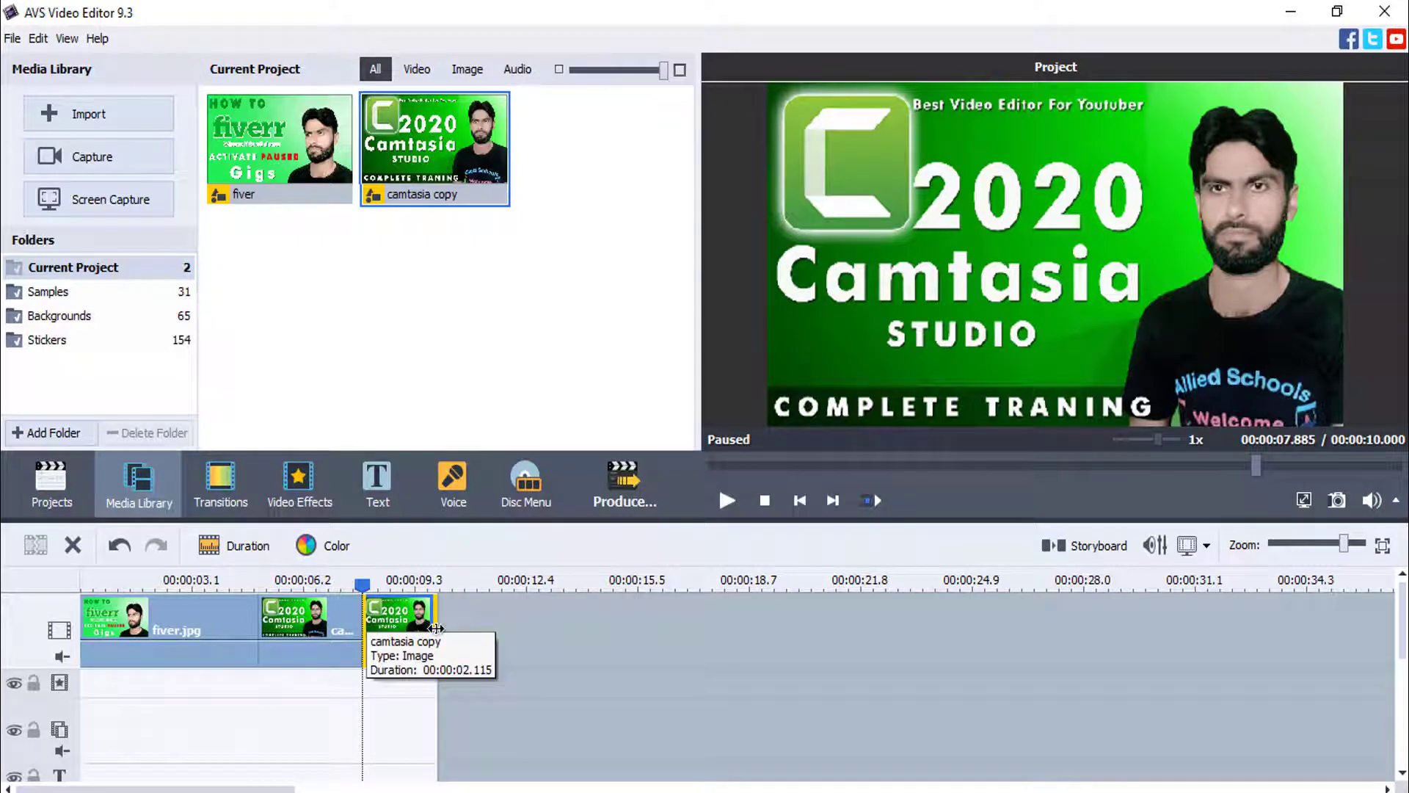
{"action": "left_click", "coordinate": [403, 620]}
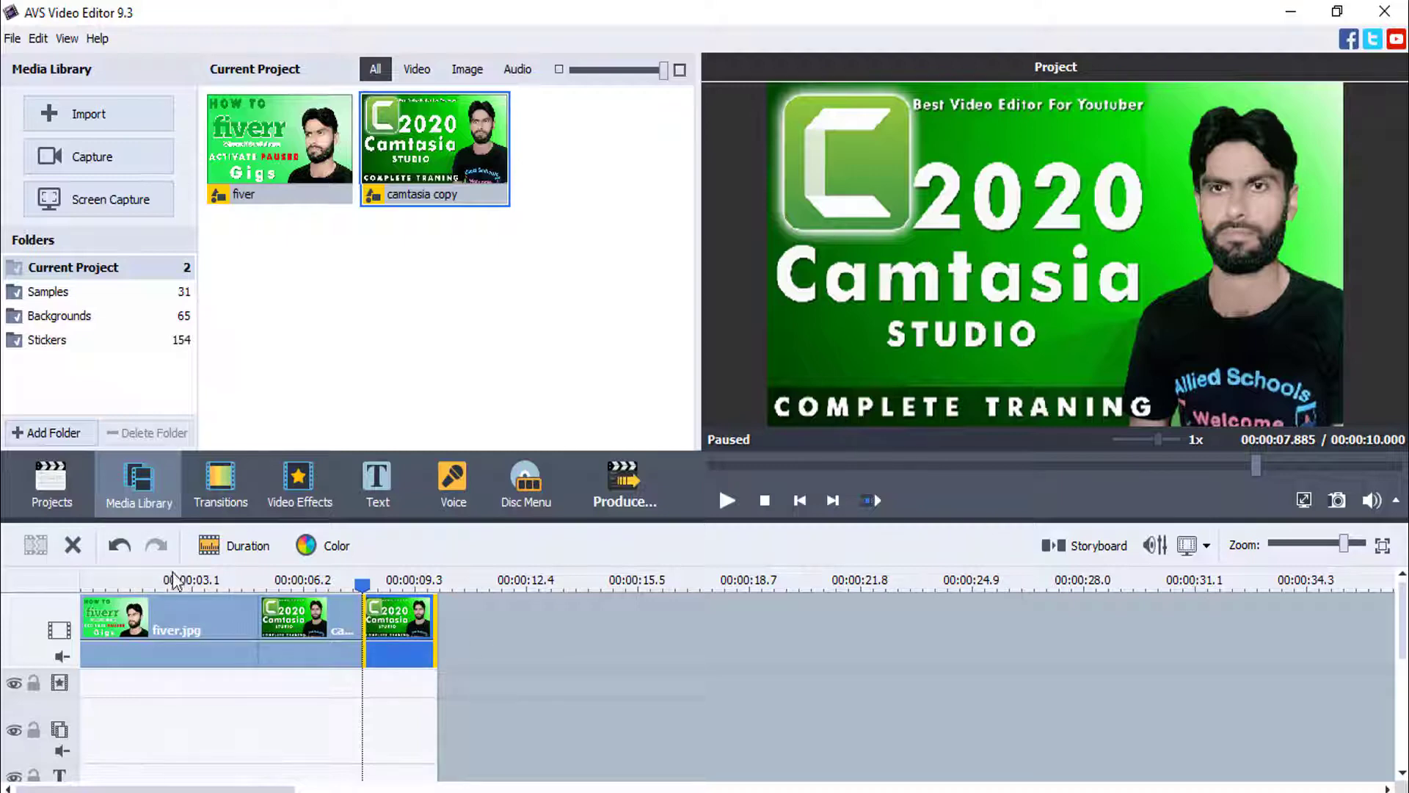
{"action": "left_click", "coordinate": [73, 545]}
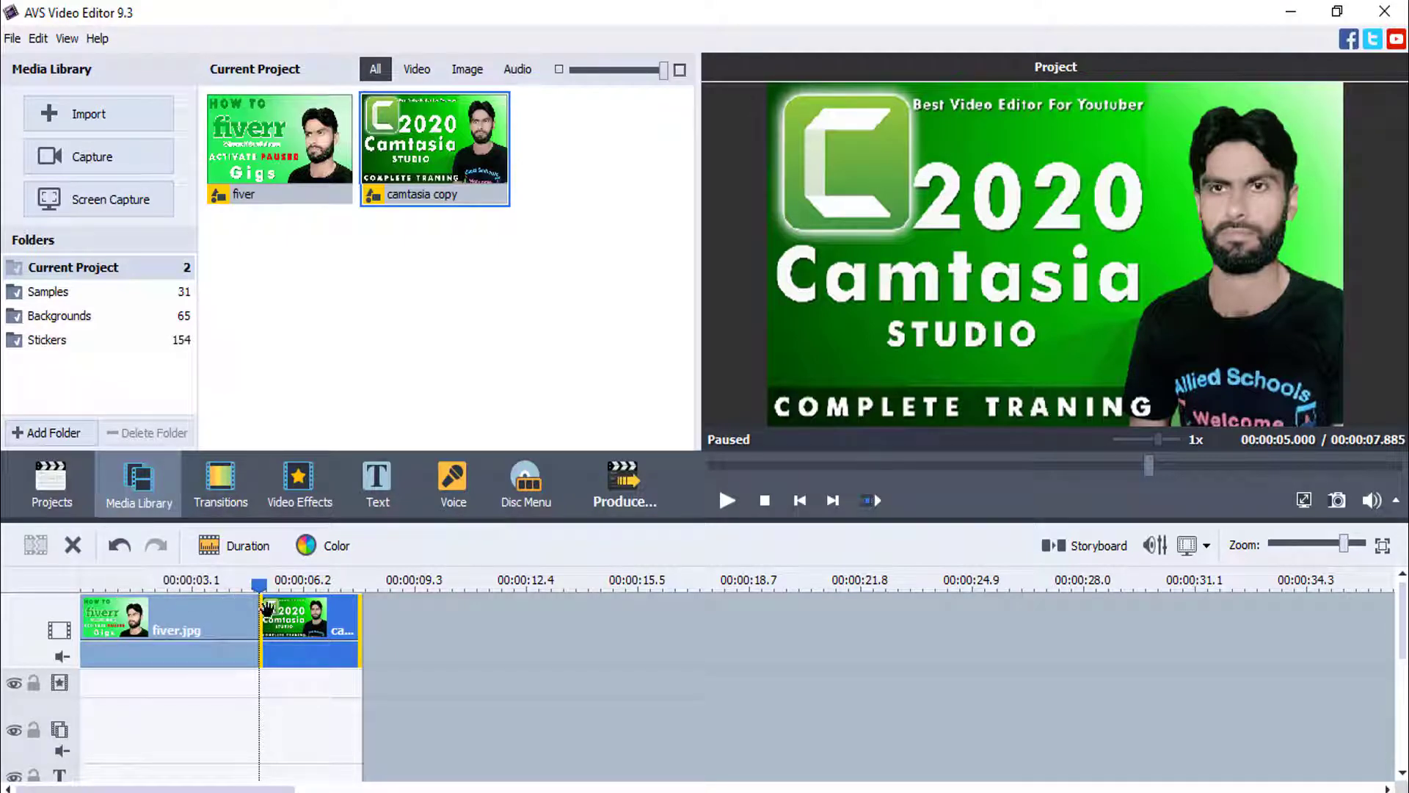
Browse Local Disk (E:) in the media import dialog down to the Pakeeza institute Channel folder for media to import.
{"action": "left_click", "coordinate": [248, 631]}
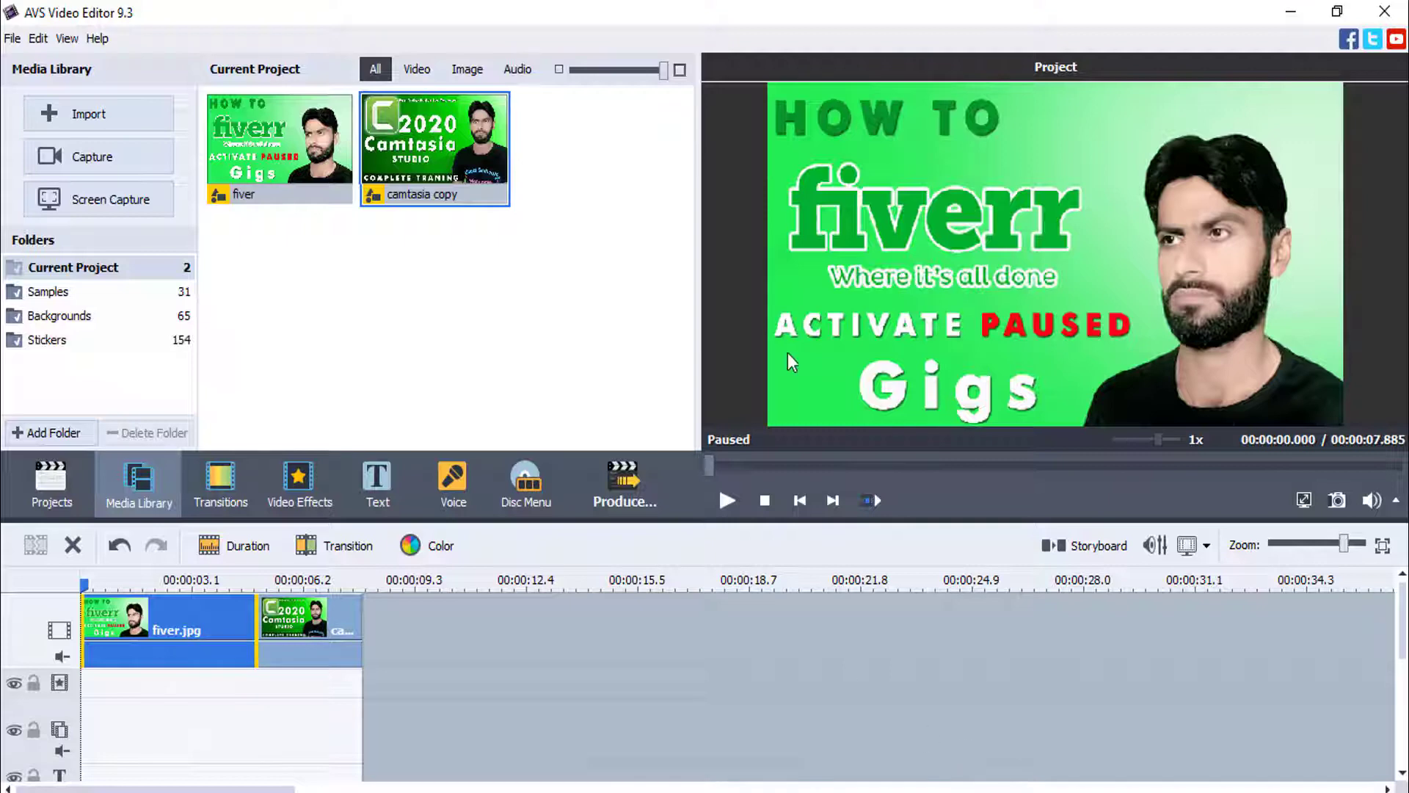
{"action": "left_click", "coordinate": [88, 113]}
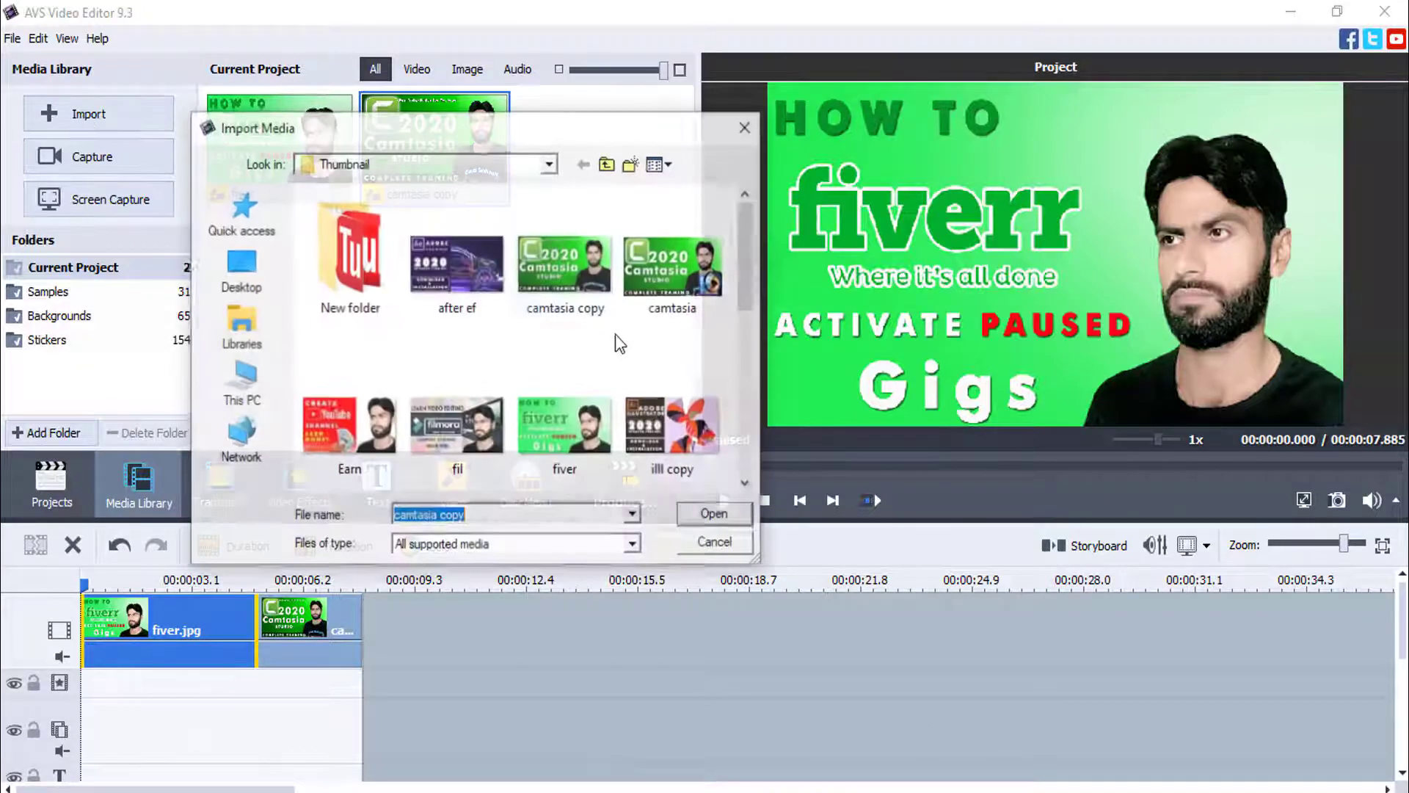
{"action": "scroll", "coordinate": [536, 352], "scroll_direction": "down", "scroll_amount": 5}
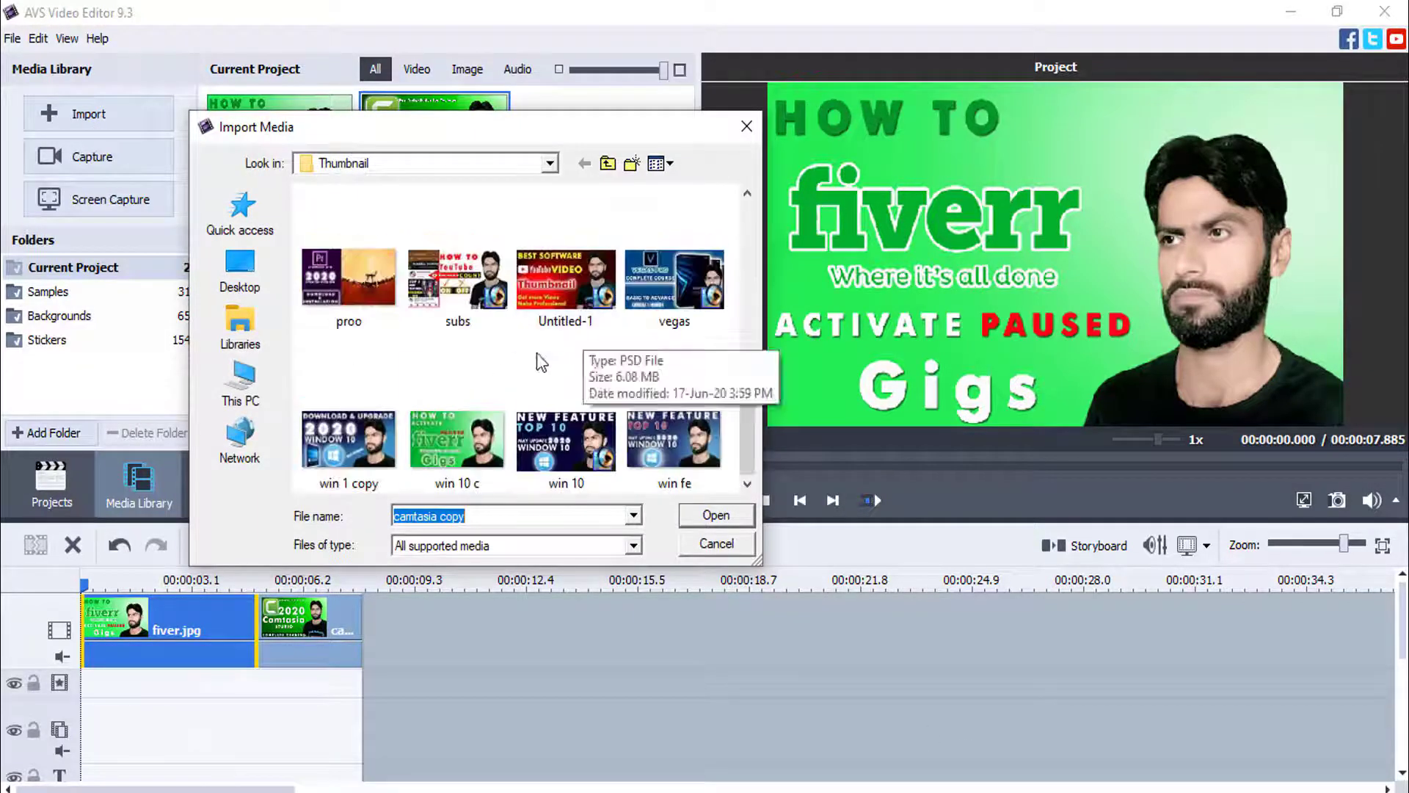
{"action": "left_click", "coordinate": [241, 381]}
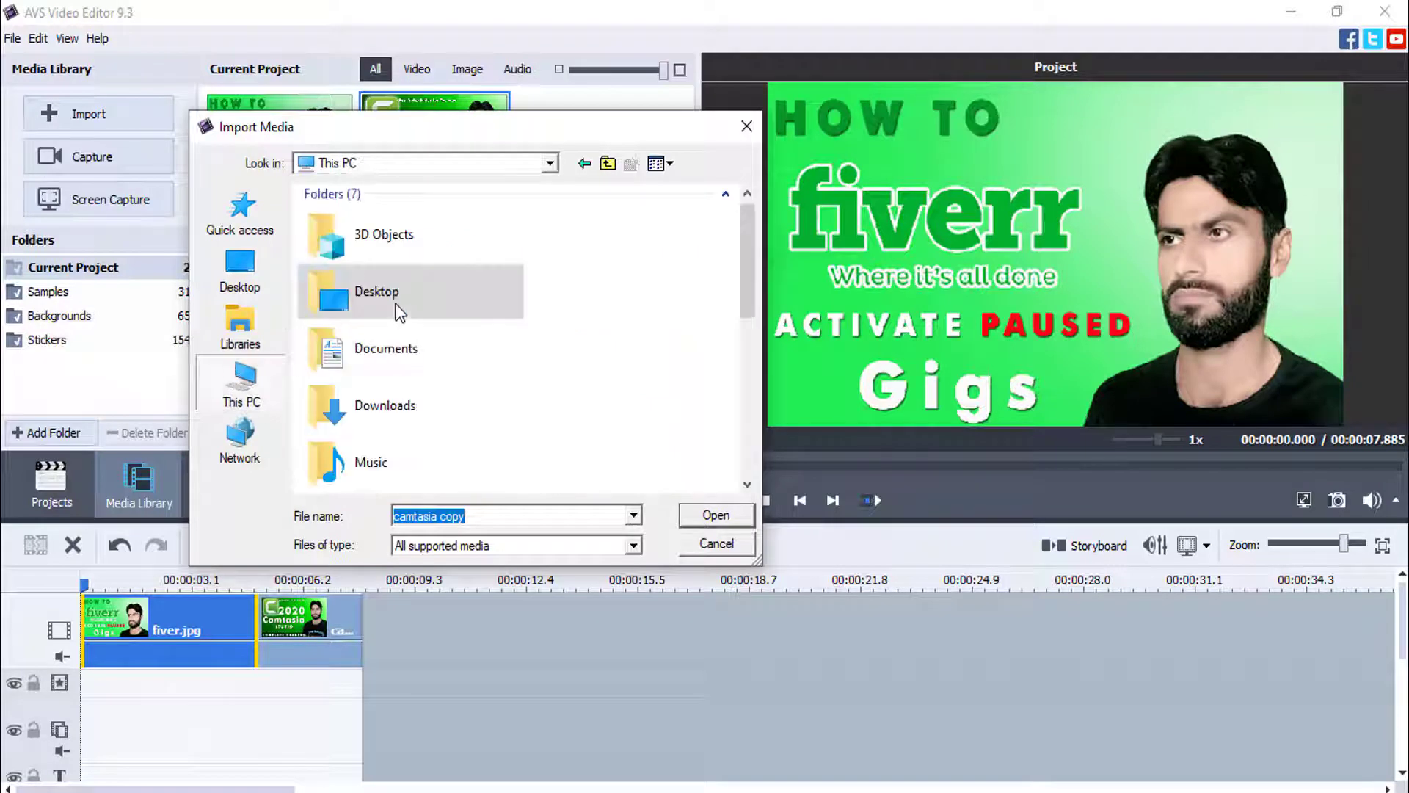
{"action": "scroll", "coordinate": [542, 354], "scroll_direction": "down", "scroll_amount": 5}
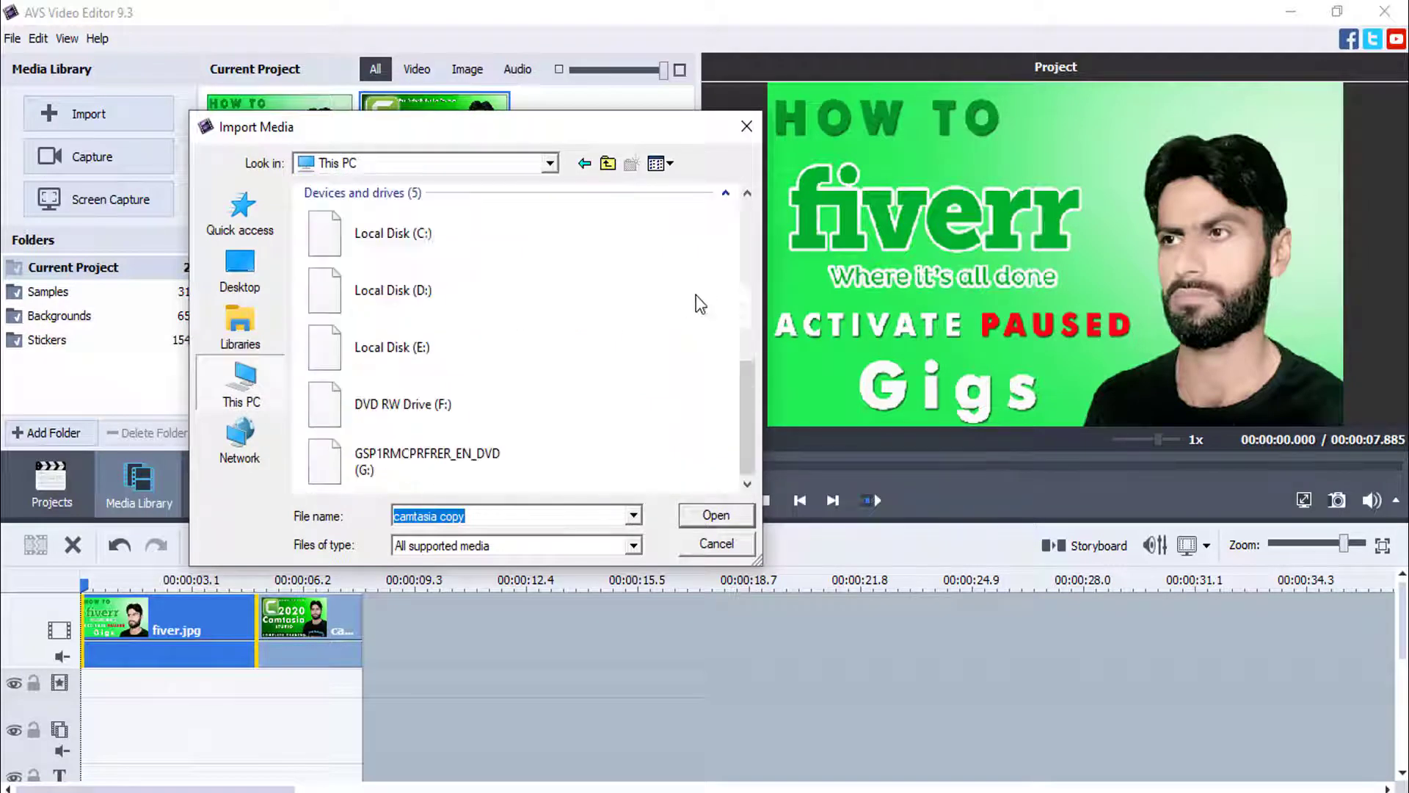
{"action": "left_click", "coordinate": [420, 337]}
{"action": "double_click", "coordinate": [420, 337]}
{"action": "double_click", "coordinate": [370, 245]}
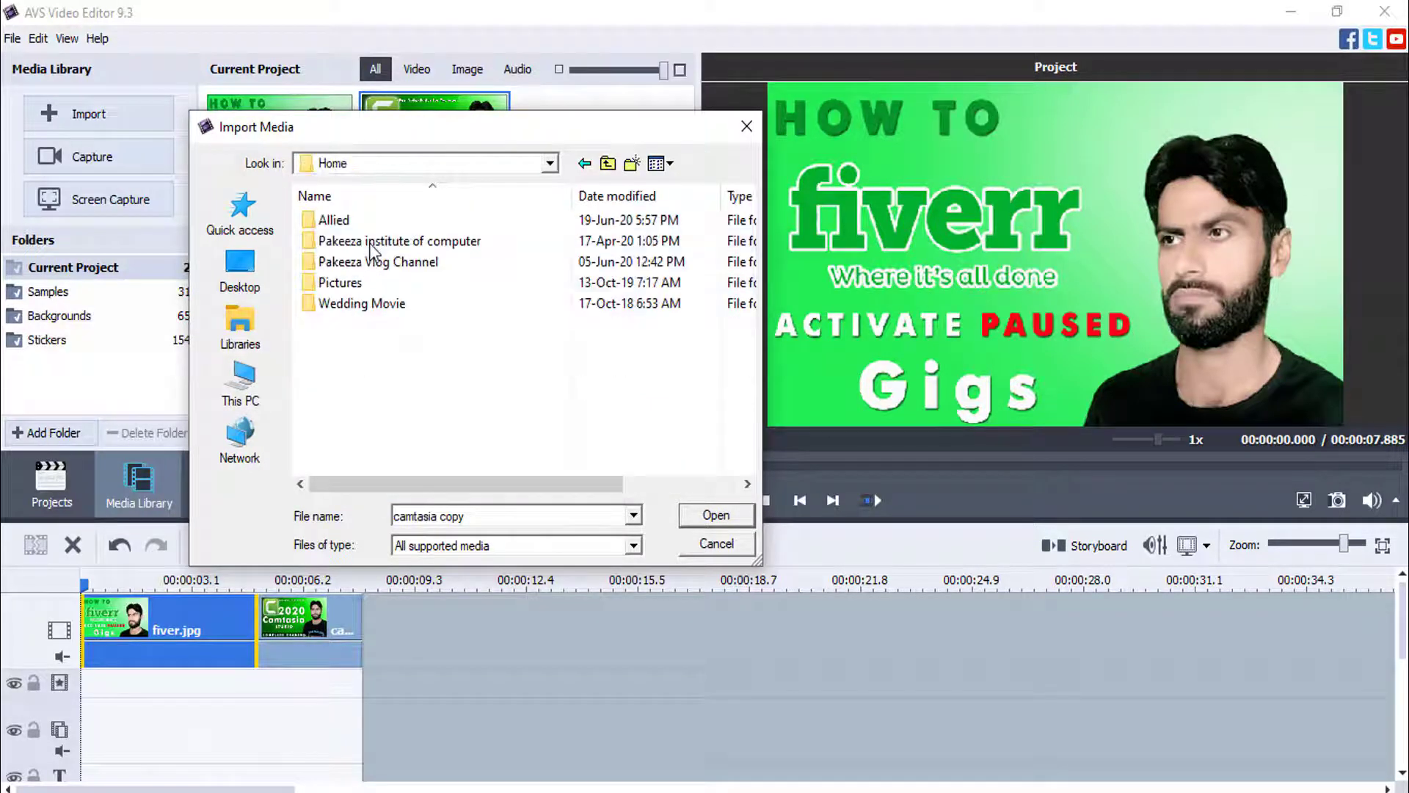
{"action": "double_click", "coordinate": [373, 246]}
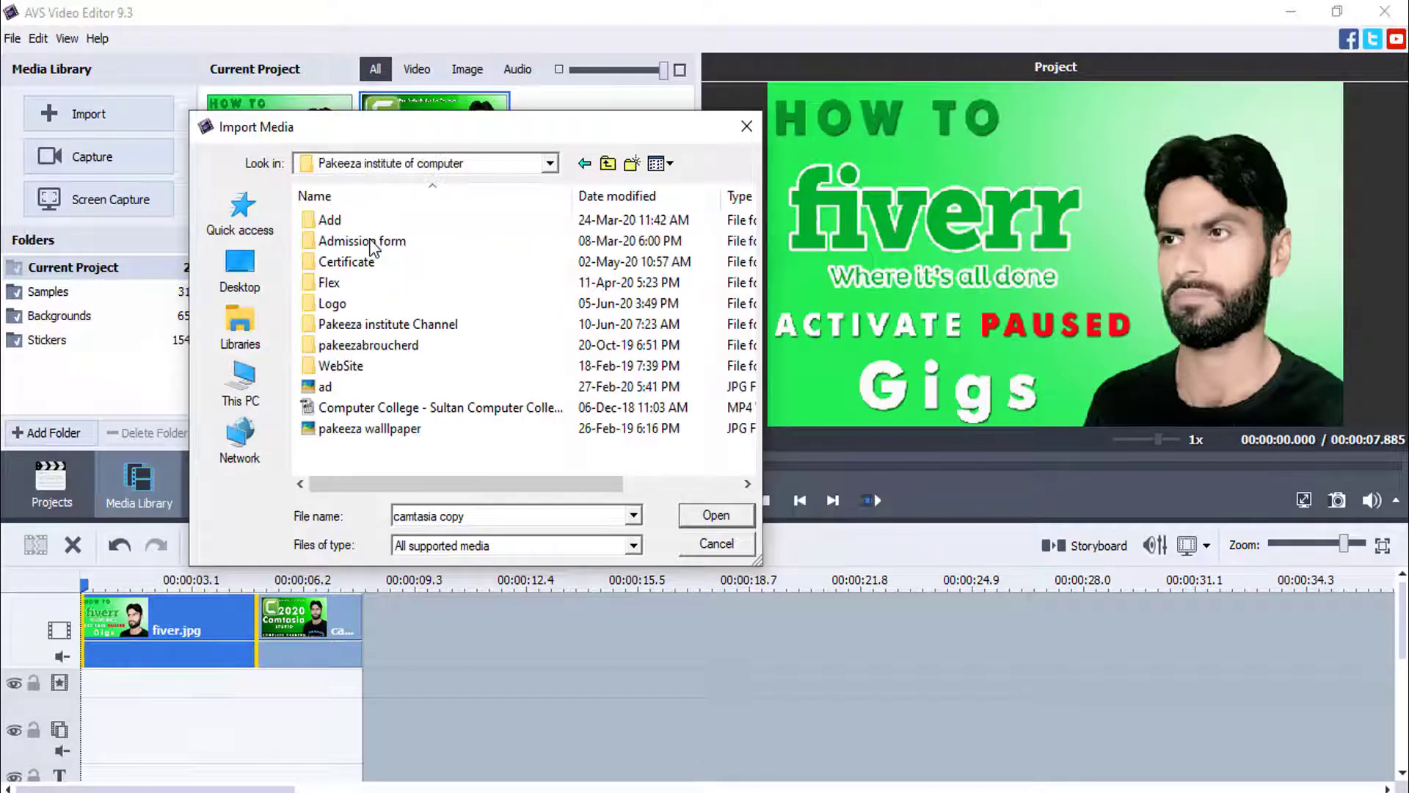
{"action": "left_click", "coordinate": [361, 329]}
{"action": "double_click", "coordinate": [361, 329]}
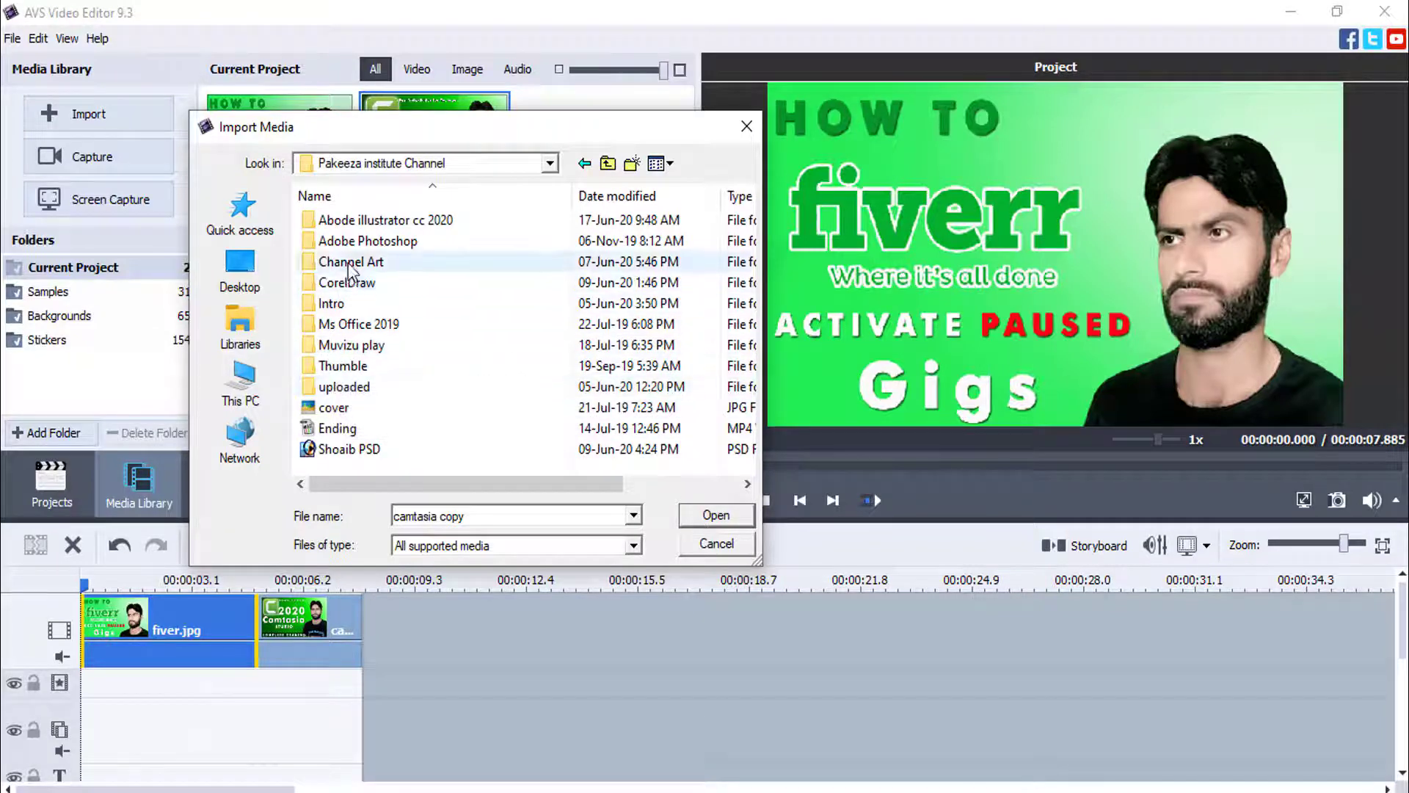
Import the End Screen video from the End Screen folder and place it on the timeline after the camtasia copy clip.
{"action": "left_click", "coordinate": [241, 270]}
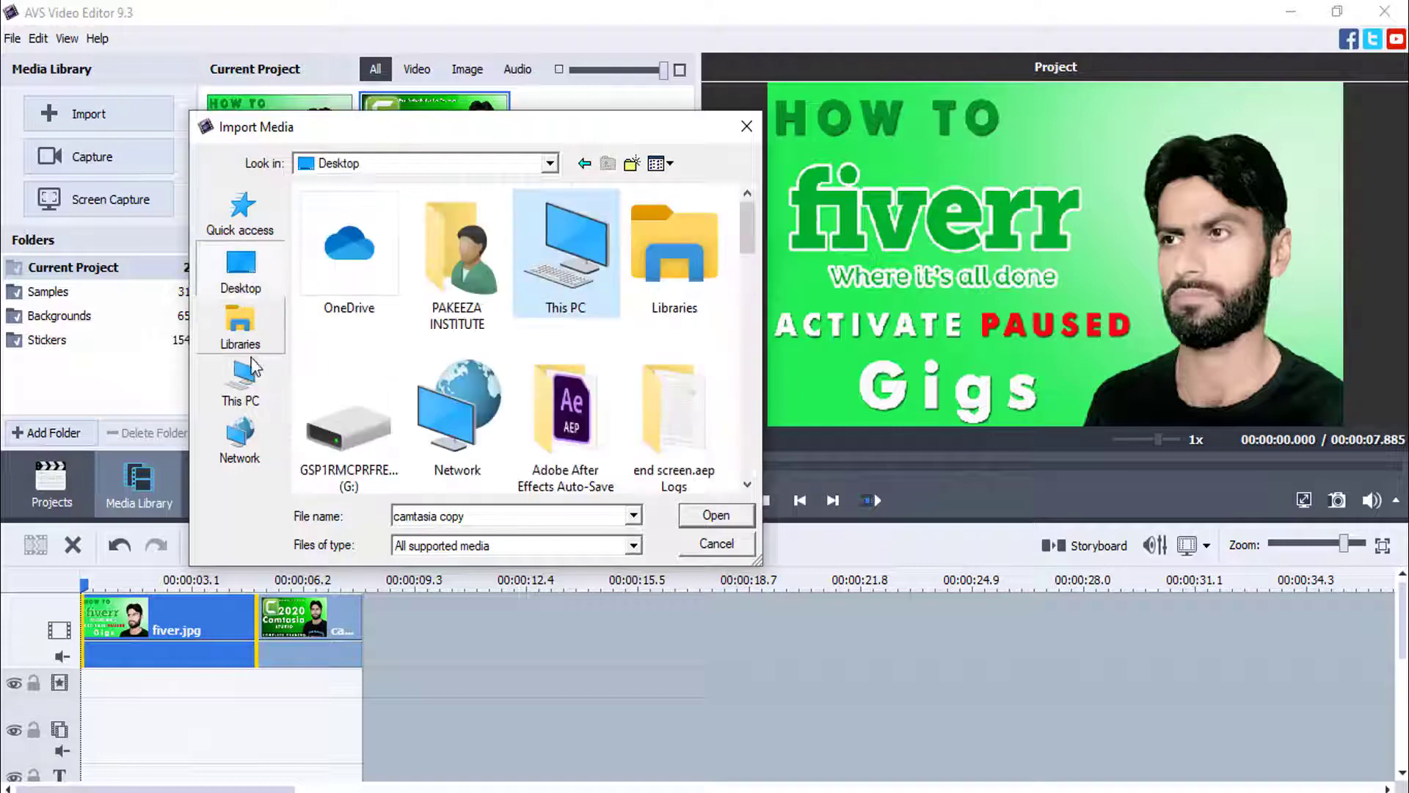
{"action": "left_click", "coordinate": [244, 382]}
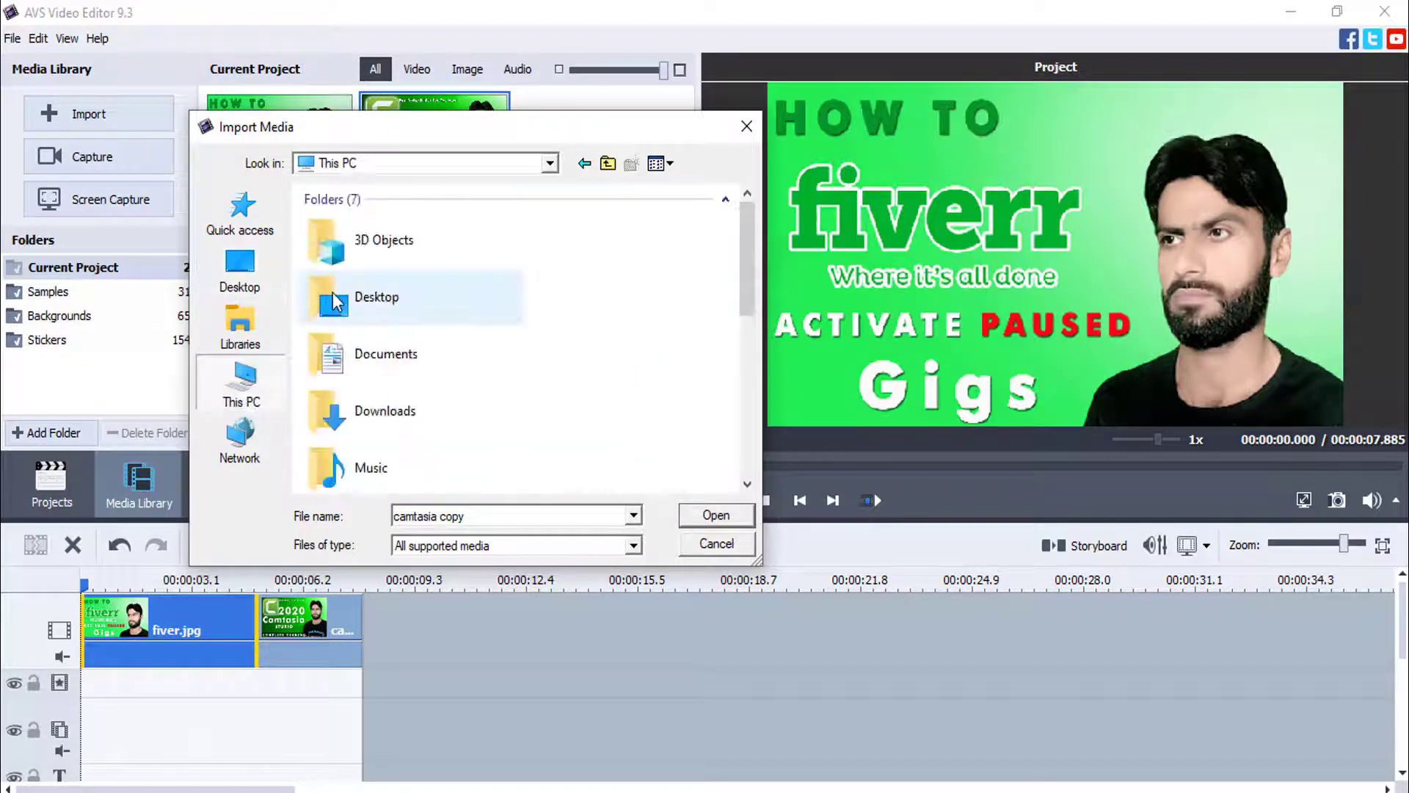
{"action": "double_click", "coordinate": [407, 358]}
{"action": "double_click", "coordinate": [396, 284]}
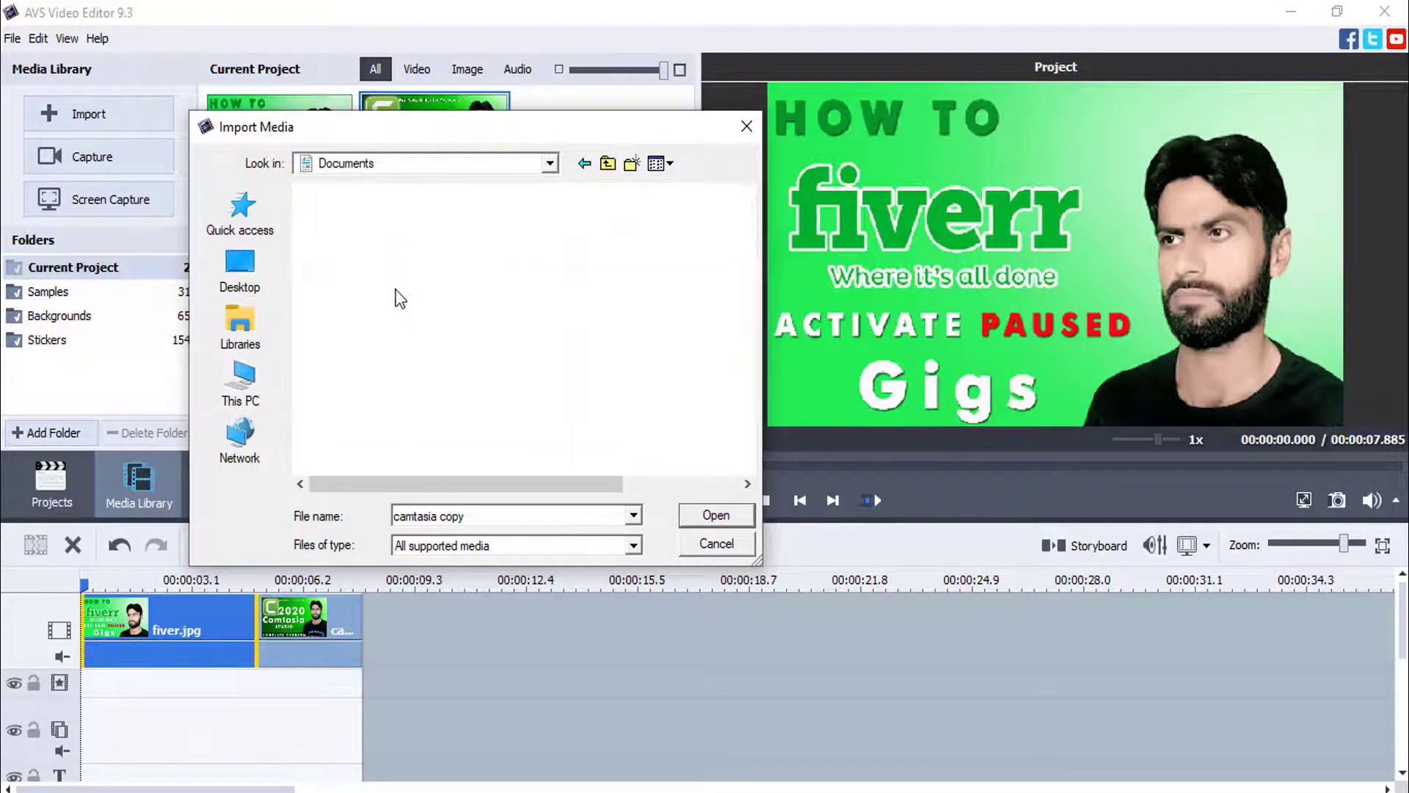
{"action": "double_click", "coordinate": [366, 306]}
{"action": "left_click", "coordinate": [359, 289]}
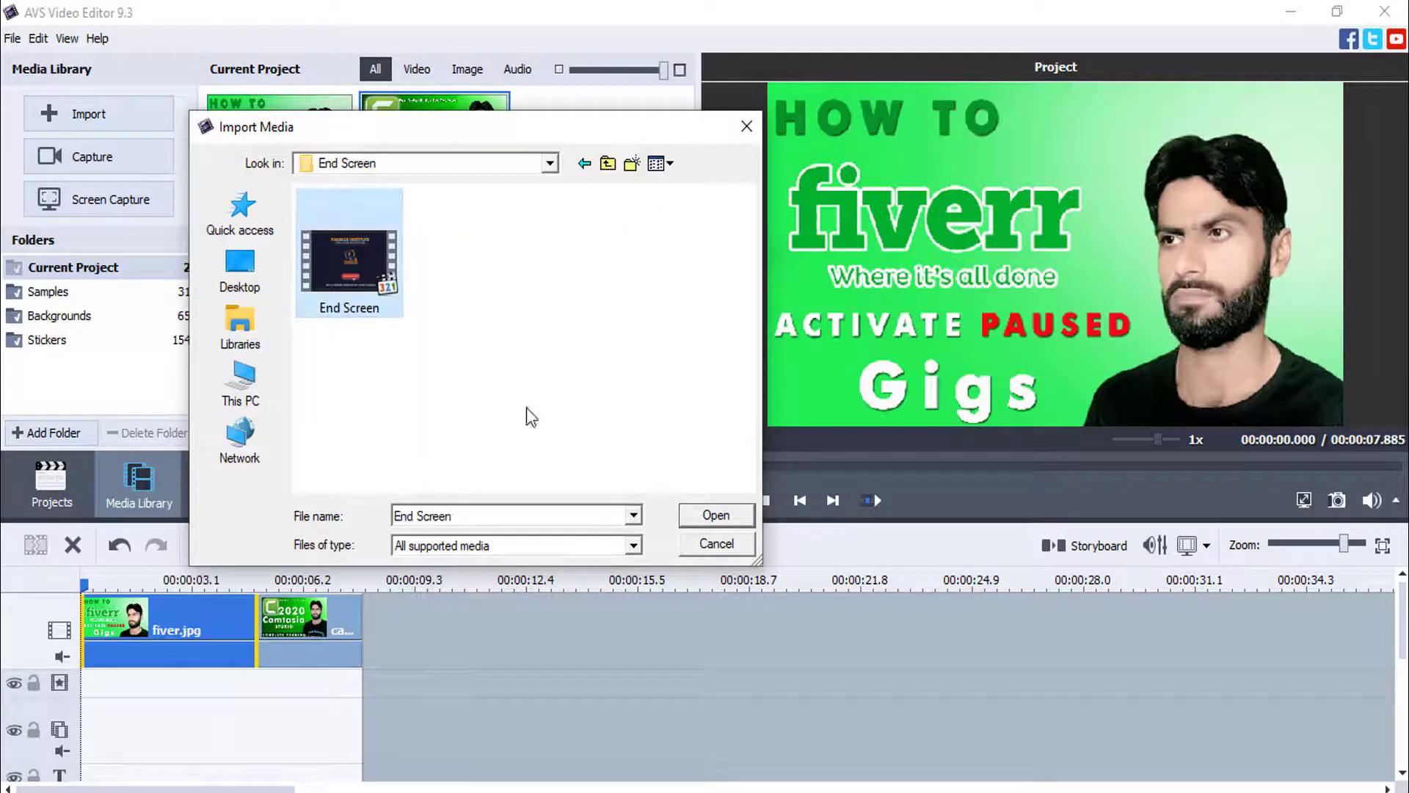
{"action": "left_click", "coordinate": [729, 514]}
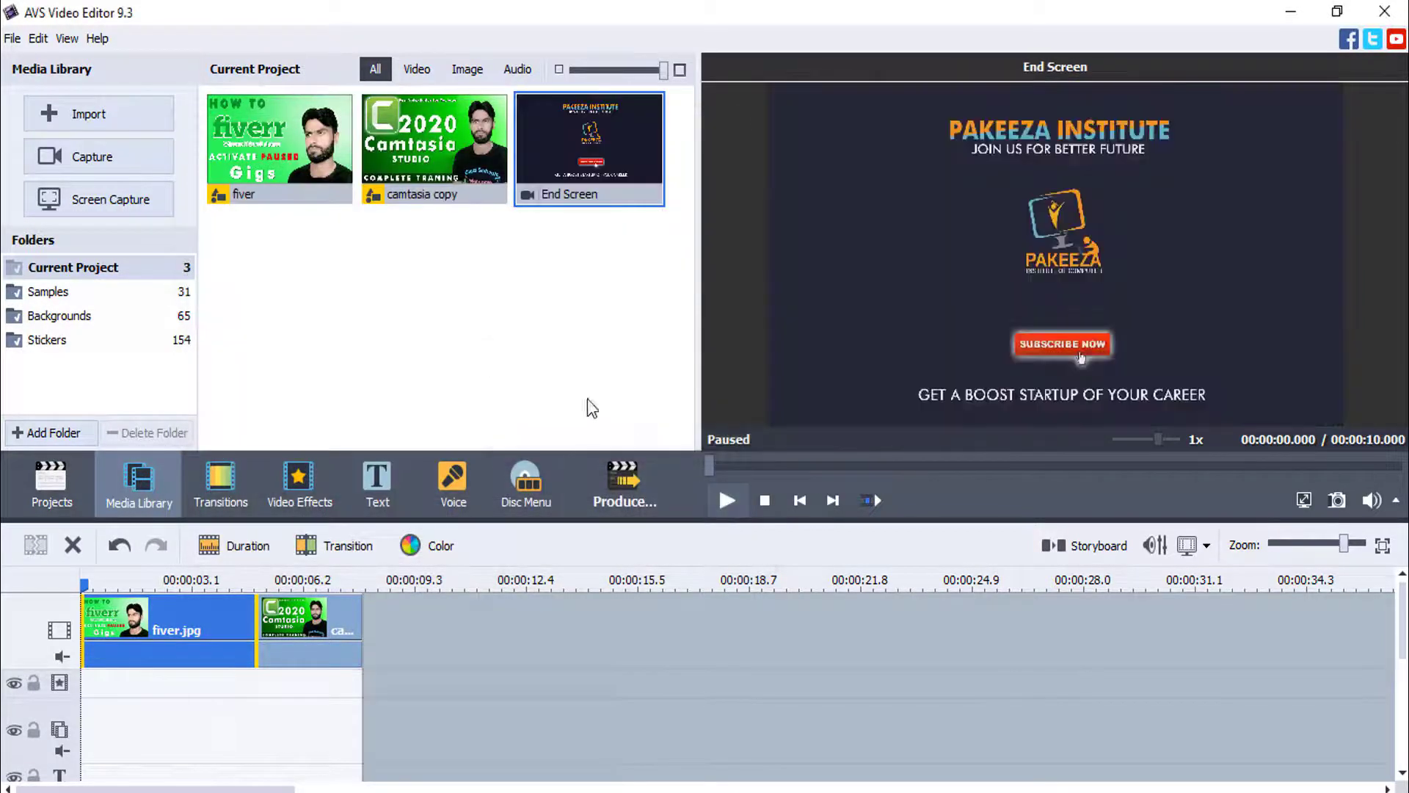
{"action": "left_click_drag", "start_coordinate": [572, 195], "coordinate": [510, 608]}
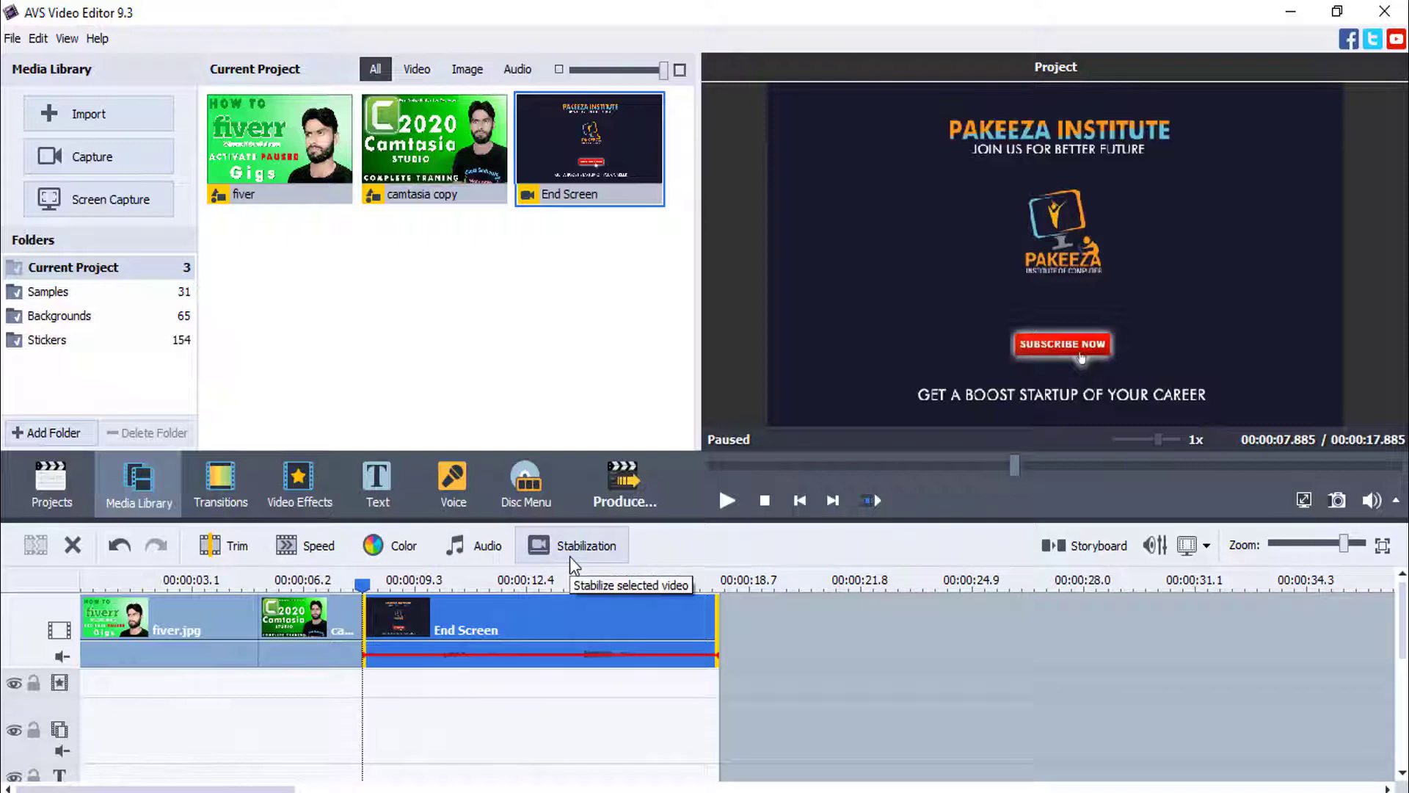
Try adjusting the camtasia copy clip's duration in the Duration settings and discard the change.
{"action": "left_click", "coordinate": [300, 585]}
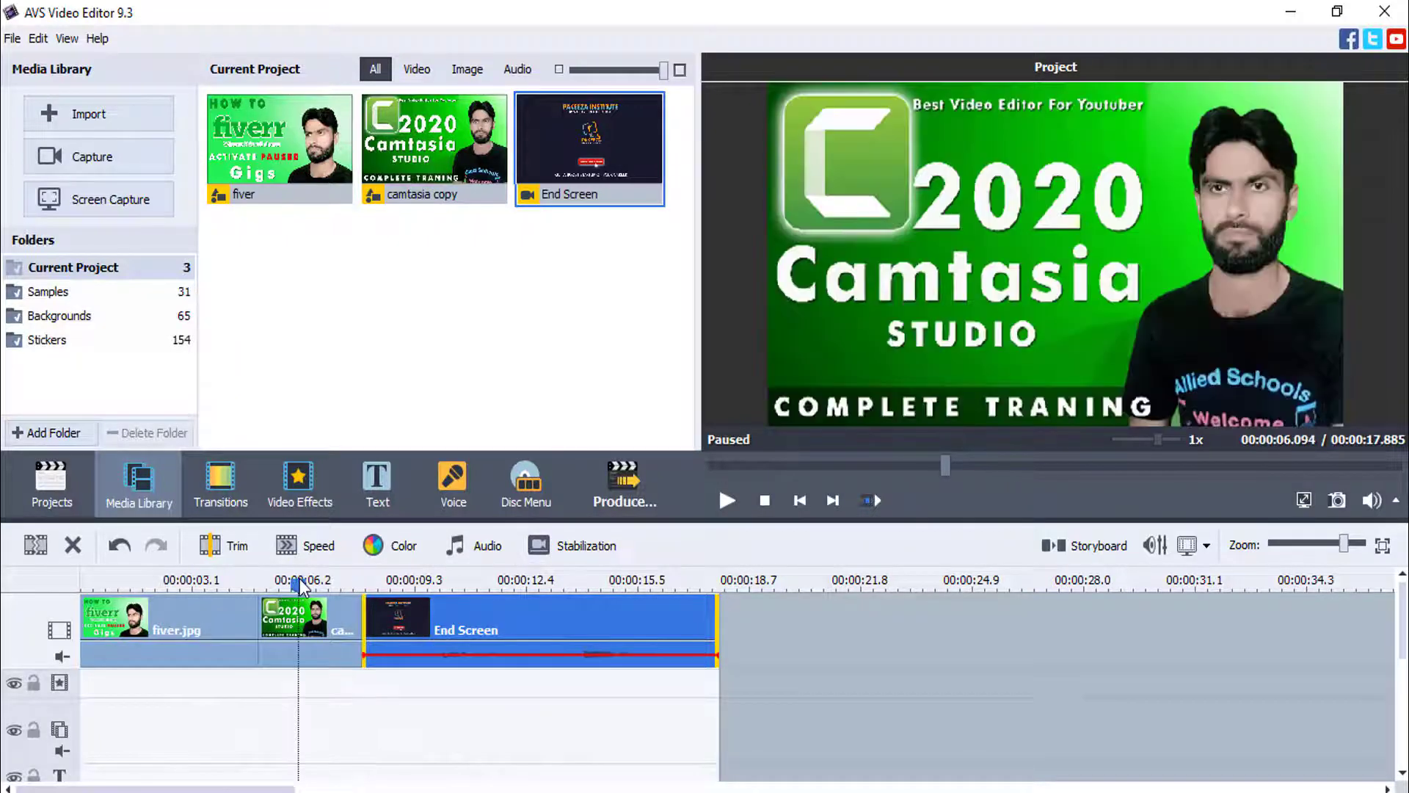
{"action": "left_click", "coordinate": [275, 622]}
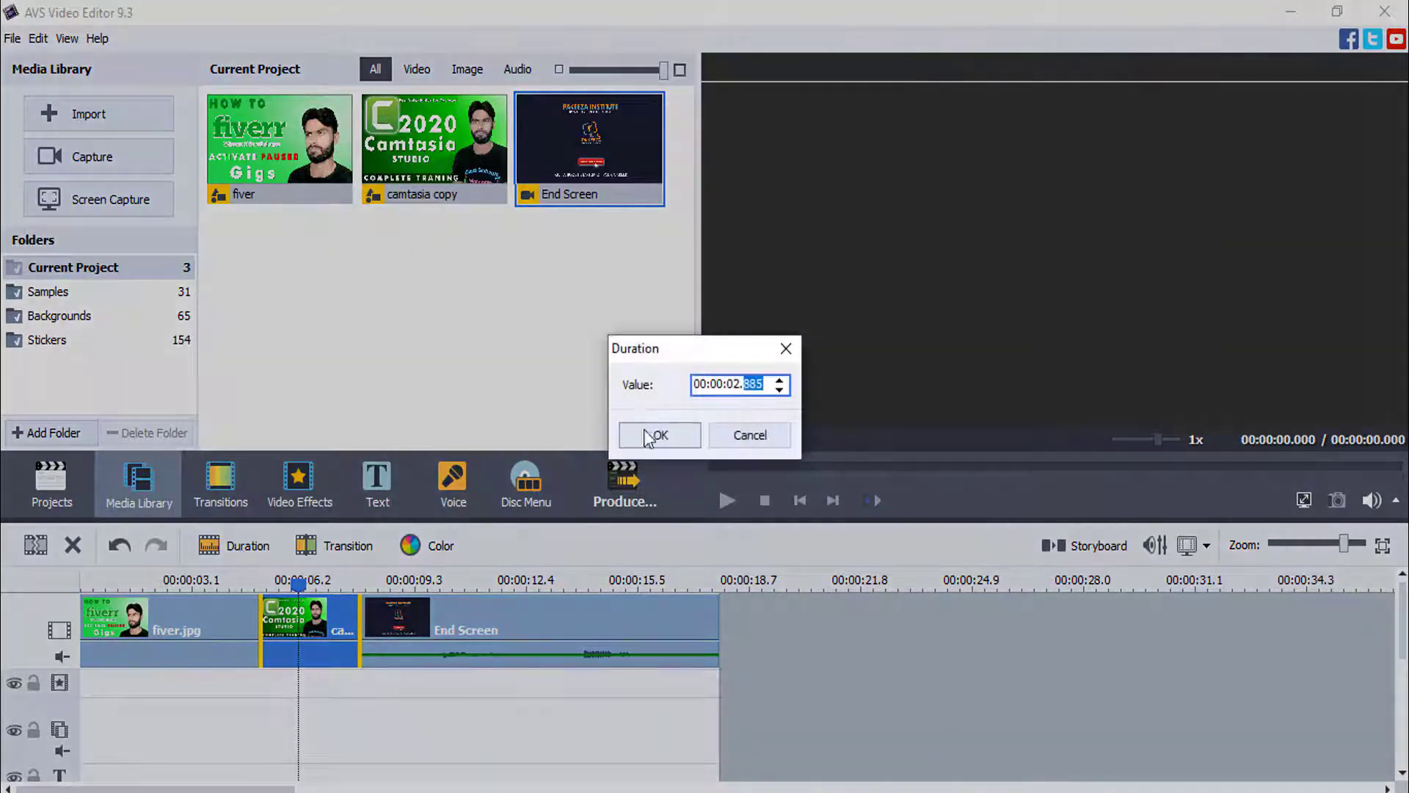
{"action": "left_click", "coordinate": [780, 389]}
{"action": "left_click", "coordinate": [780, 389]}
{"action": "left_click", "coordinate": [780, 389]}
{"action": "left_click", "coordinate": [781, 381]}
{"action": "left_click", "coordinate": [743, 435]}
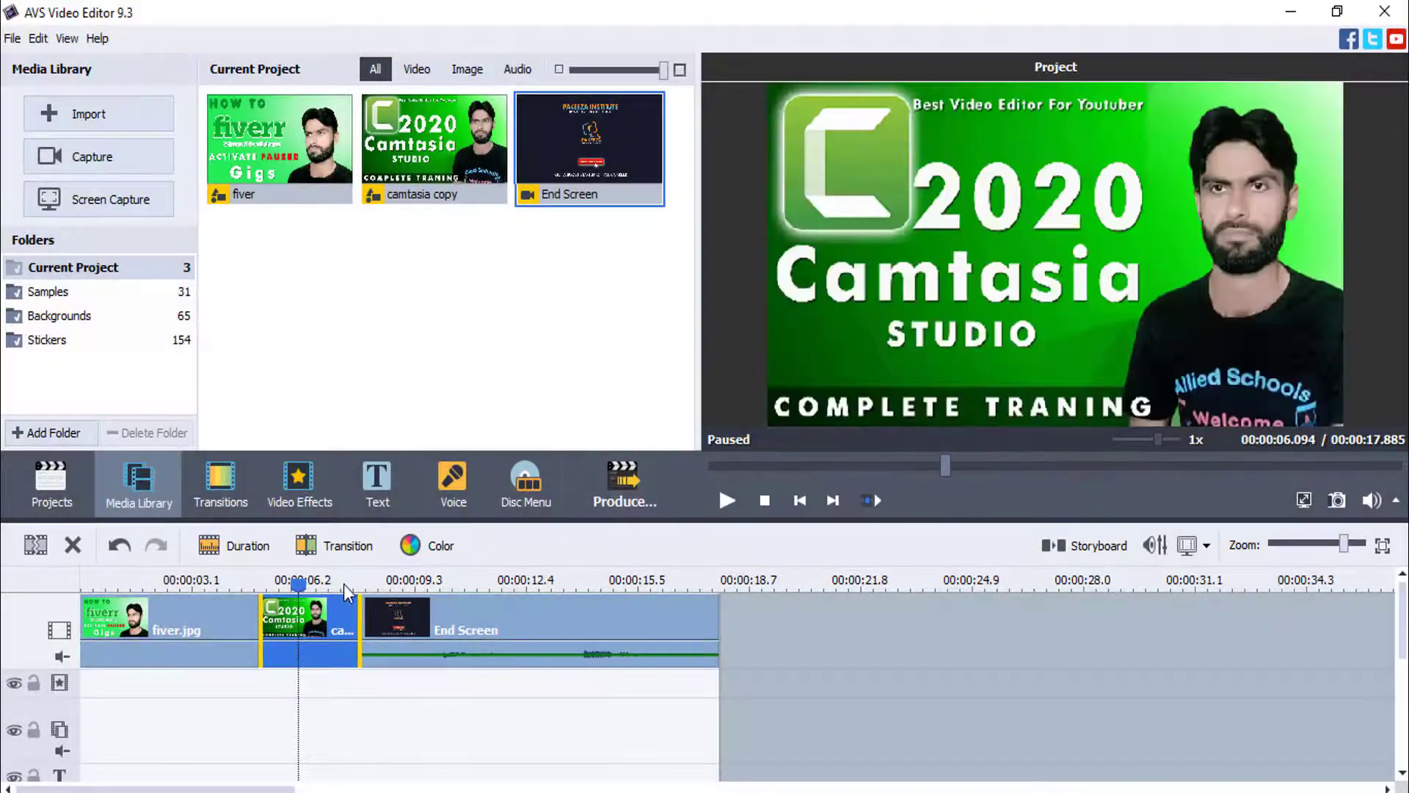
Play the camtasia copy clip's preview in the Transition settings and close them without applying anything.
{"action": "left_click", "coordinate": [336, 548]}
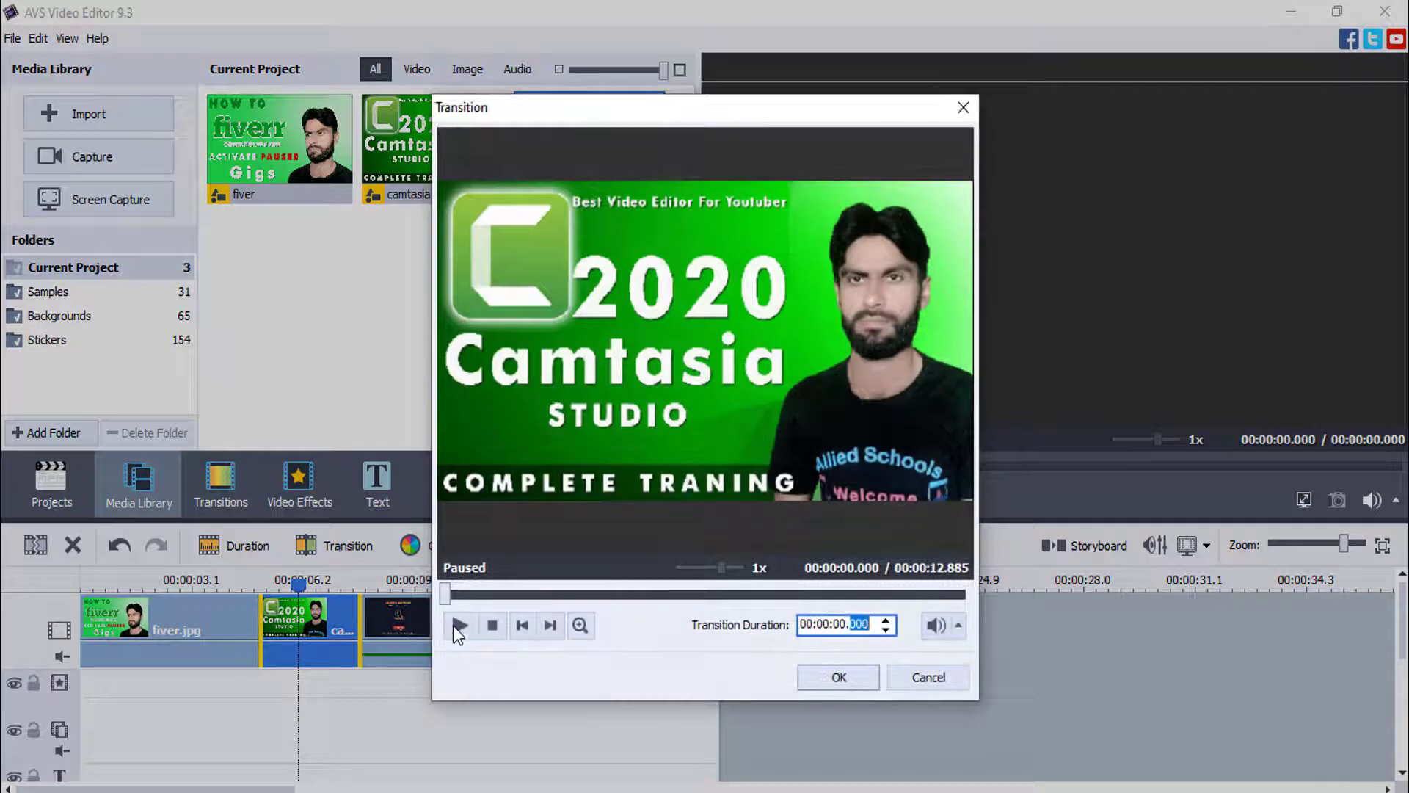
{"action": "left_click", "coordinate": [455, 628]}
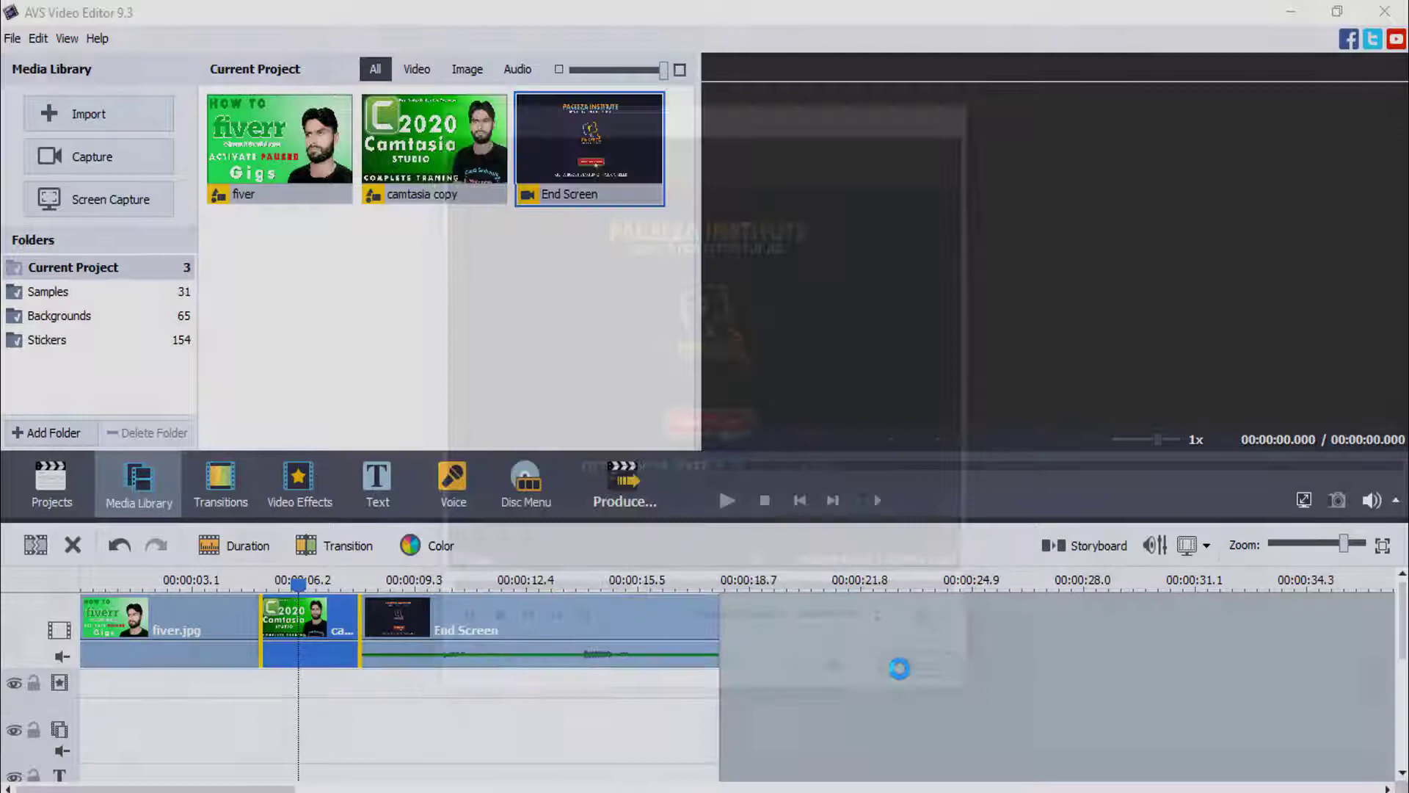
{"action": "left_click", "coordinate": [929, 678]}
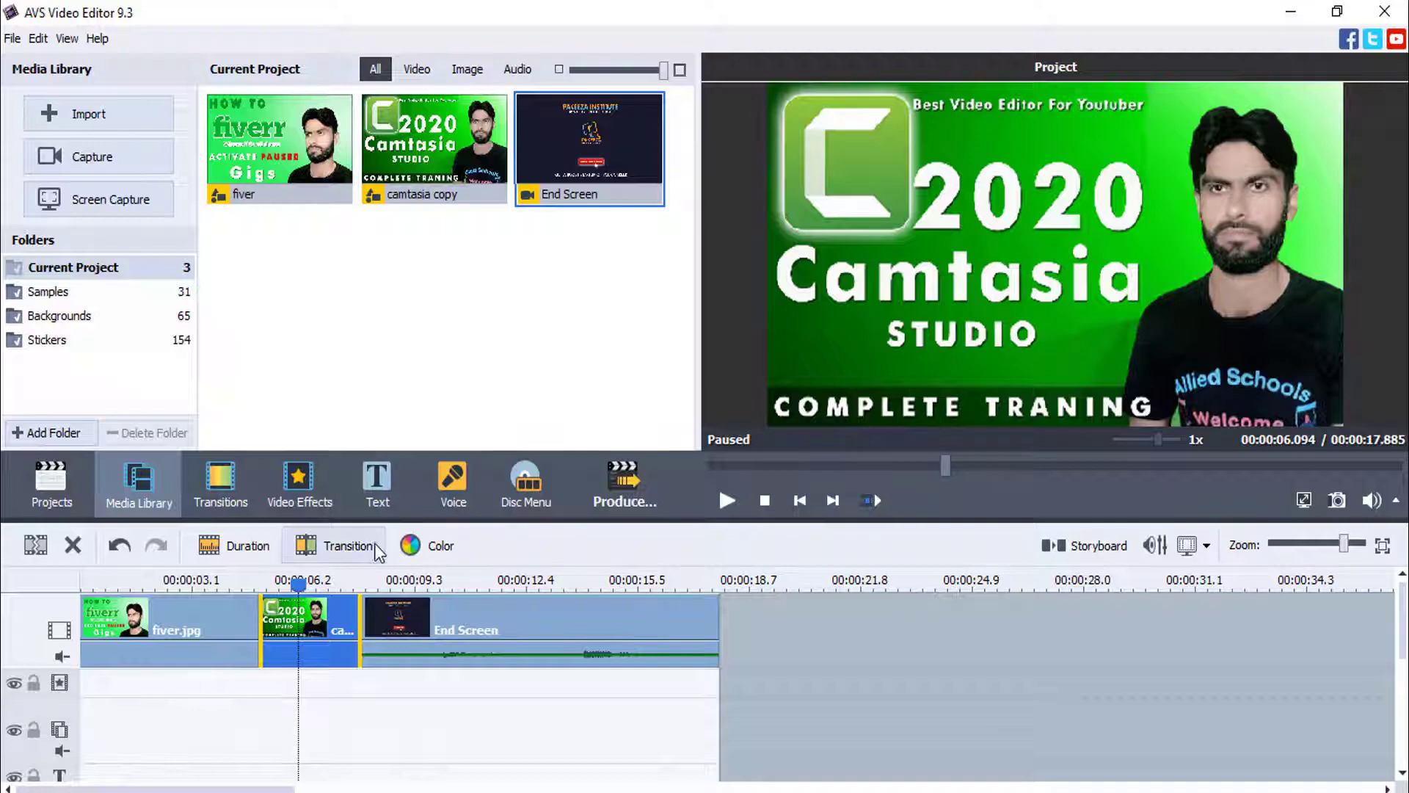
Try color correction on the camtasia copy clip with brightness -34, temperature -5, contrast -36, saturation 14 and gamma 5, and discard it.
{"action": "left_click", "coordinate": [438, 546]}
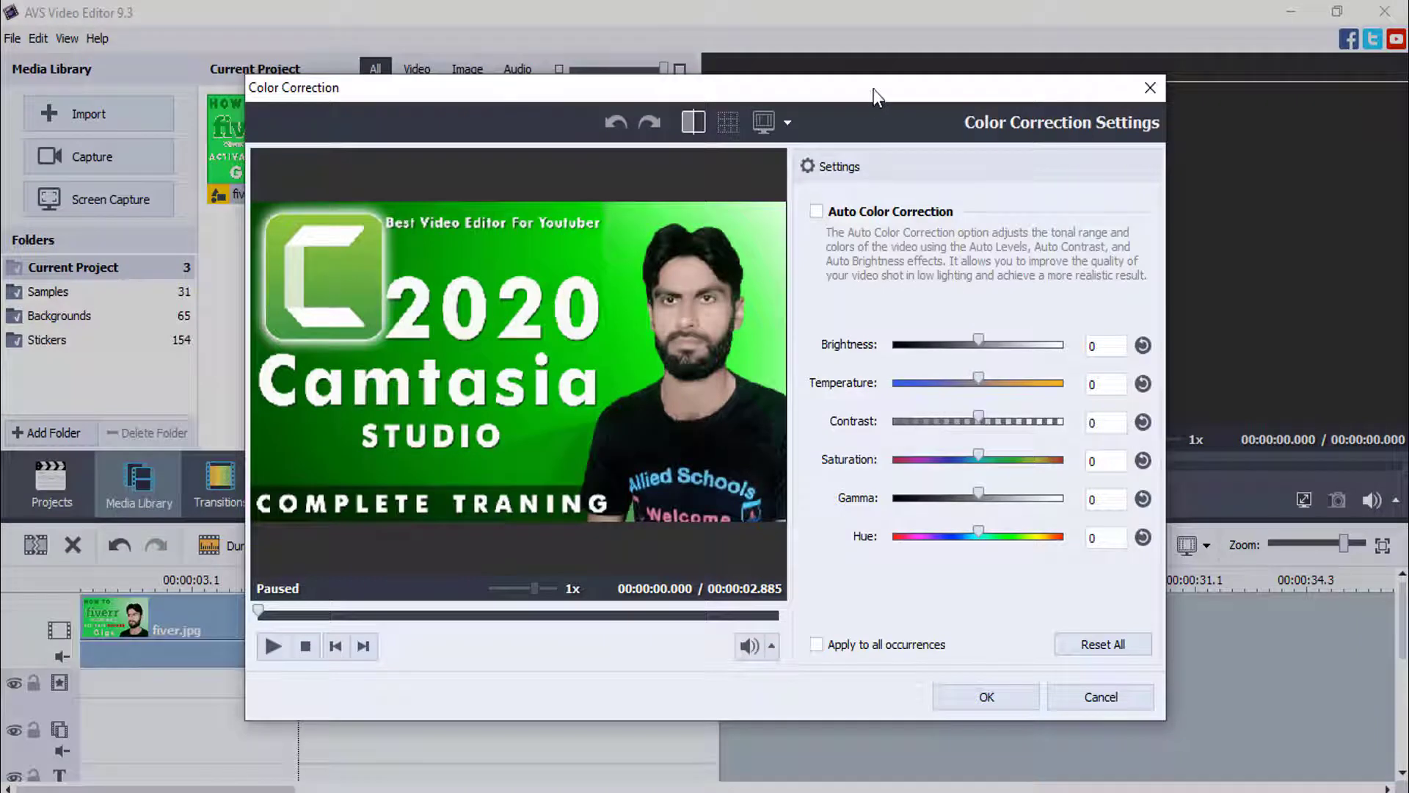
{"action": "left_click_drag", "start_coordinate": [874, 89], "coordinate": [722, 53]}
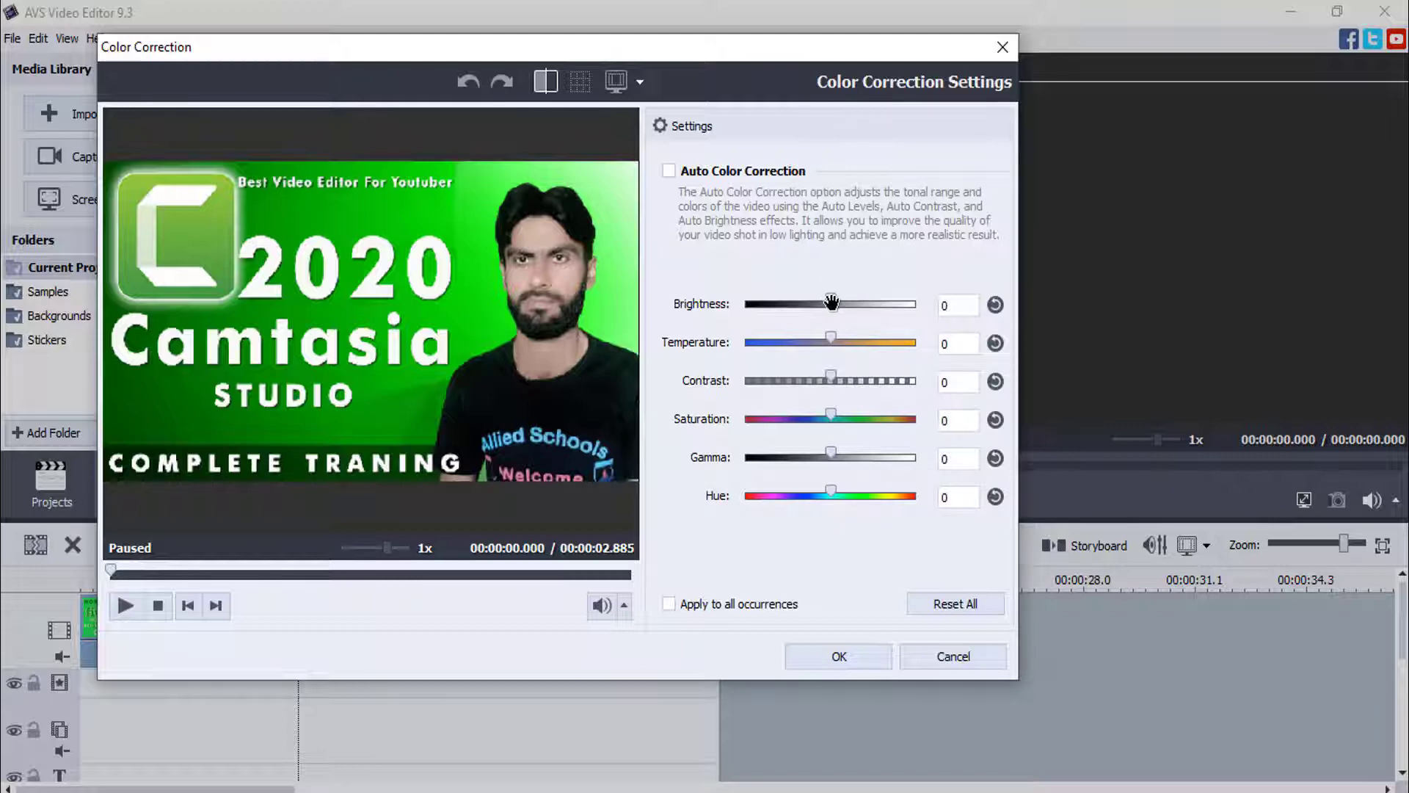
{"action": "left_click_drag", "start_coordinate": [832, 301], "coordinate": [822, 455]}
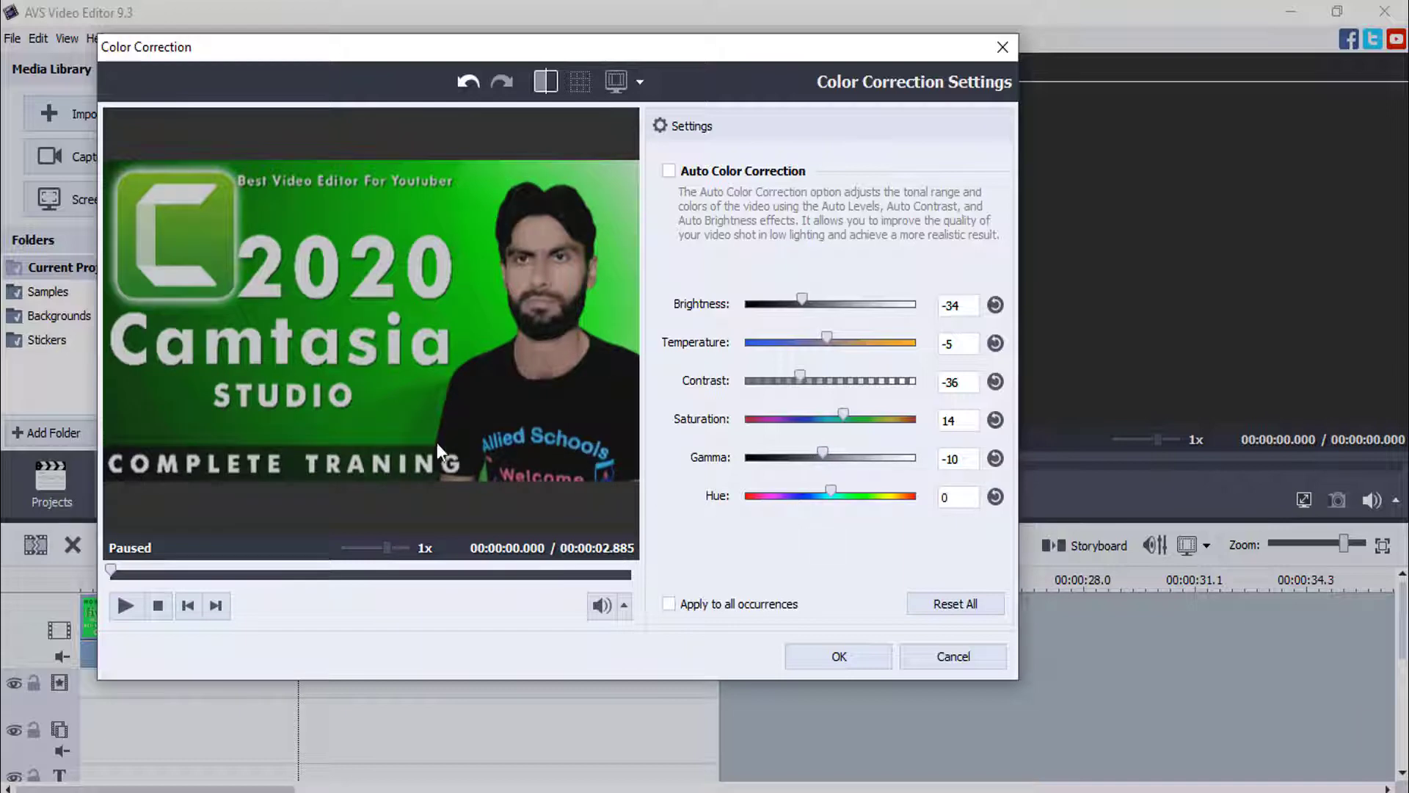
{"action": "left_click", "coordinate": [122, 607]}
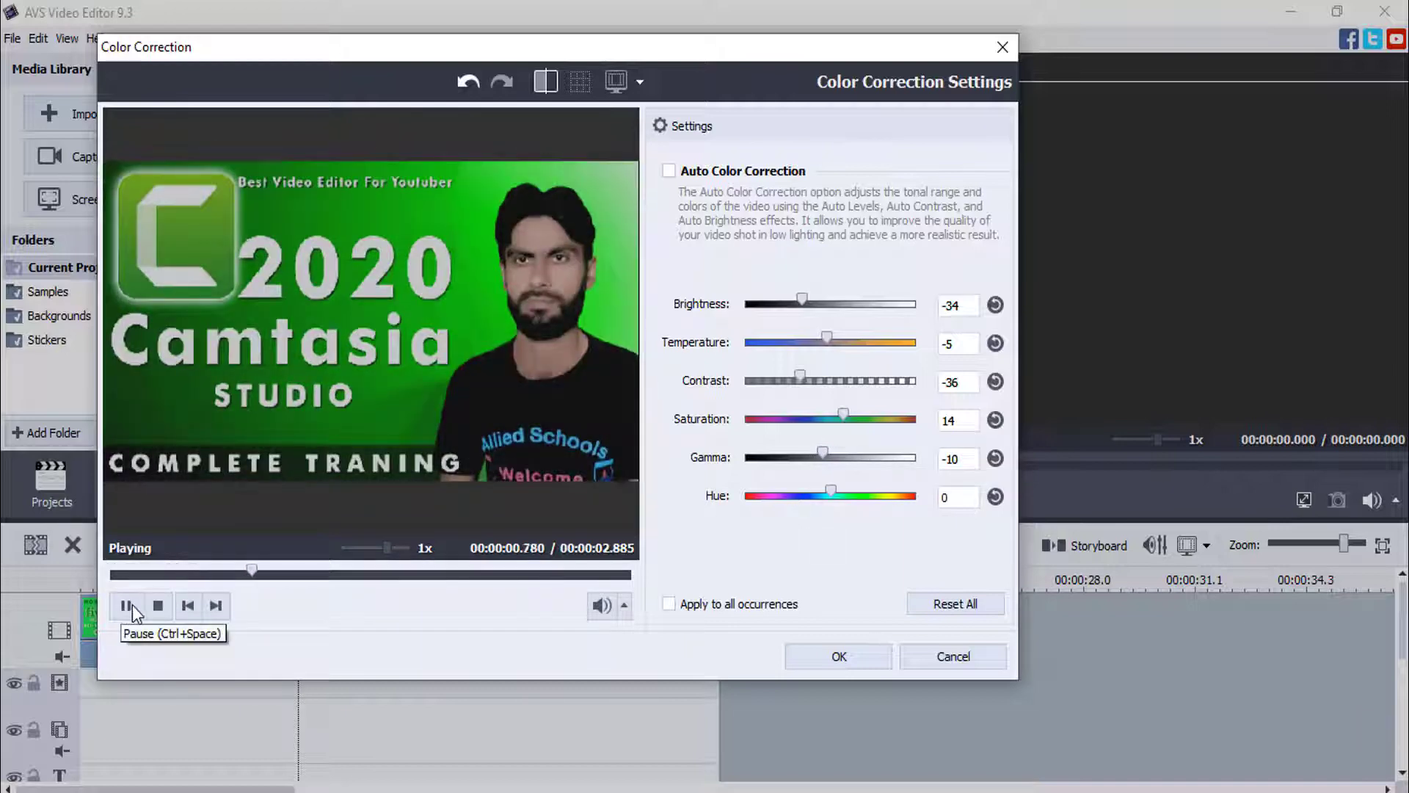
{"action": "left_click", "coordinate": [126, 607]}
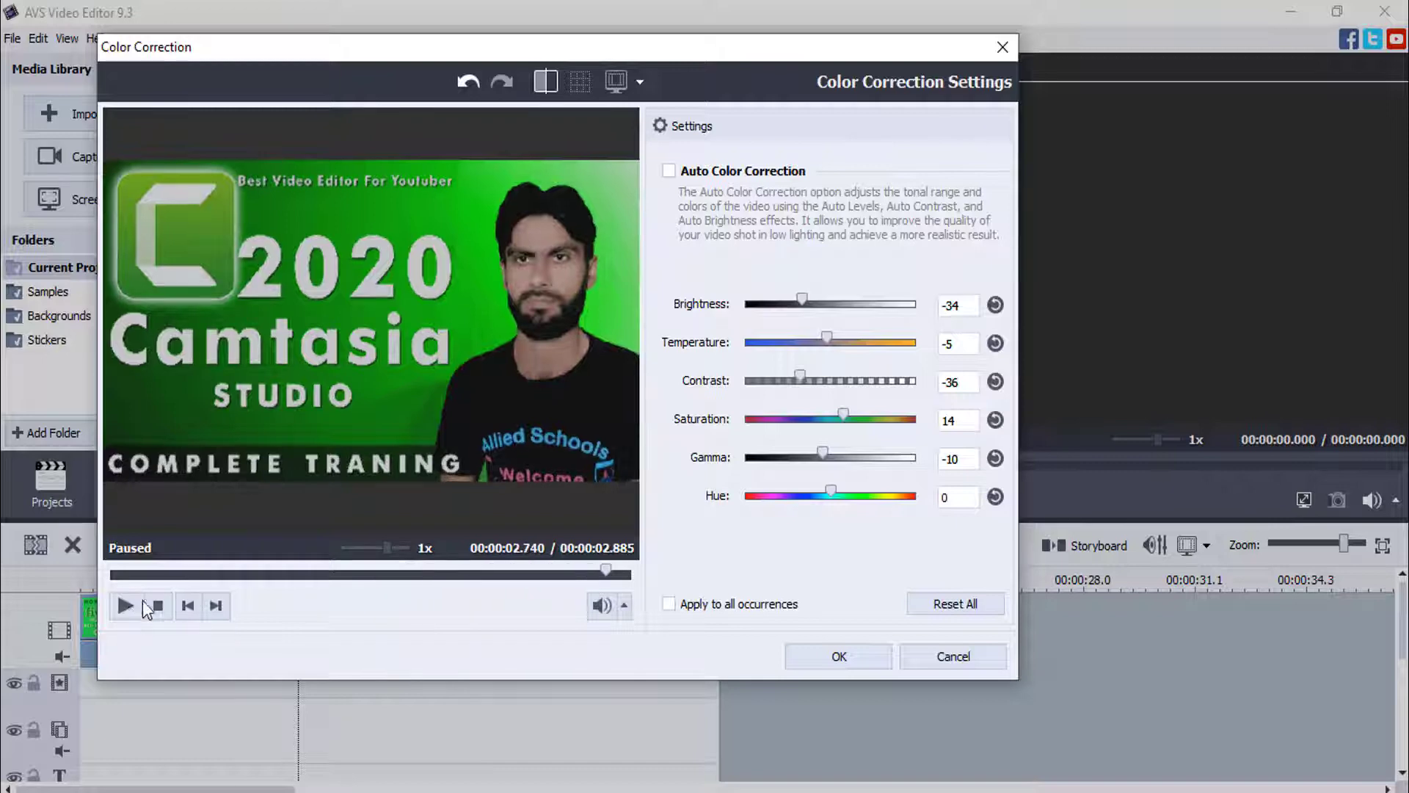
{"action": "left_click", "coordinate": [834, 457]}
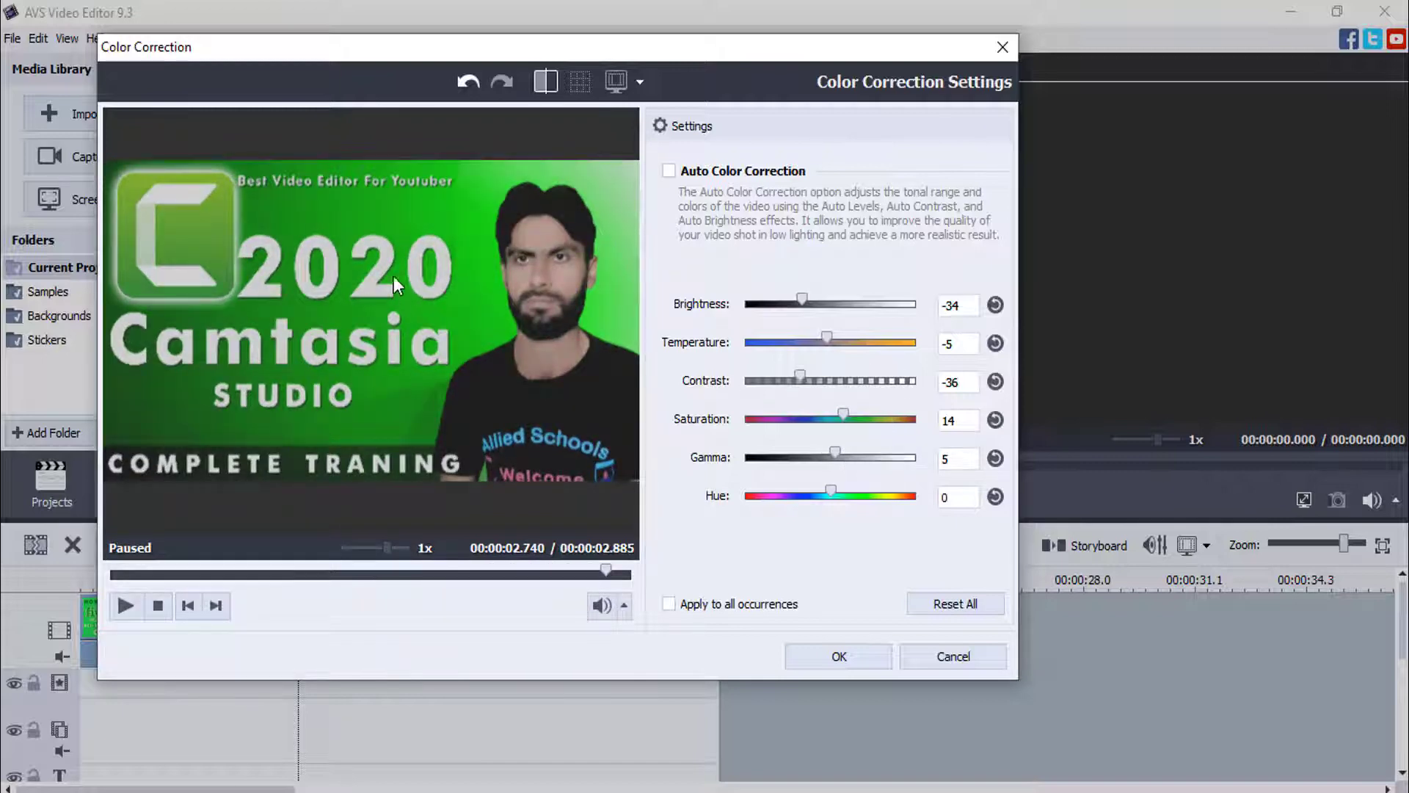
{"action": "left_click_drag", "start_coordinate": [518, 47], "coordinate": [638, 70]}
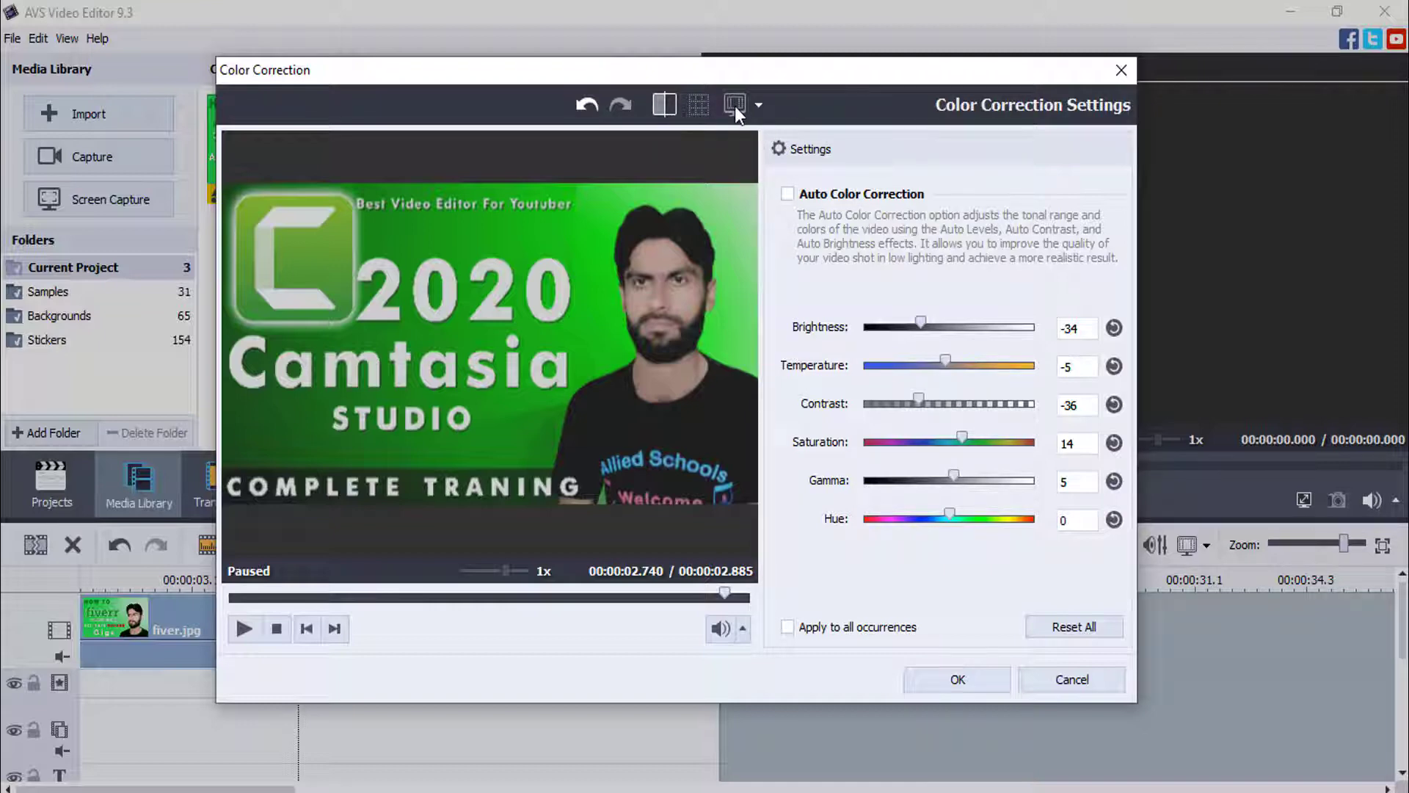
{"action": "left_click", "coordinate": [1070, 681]}
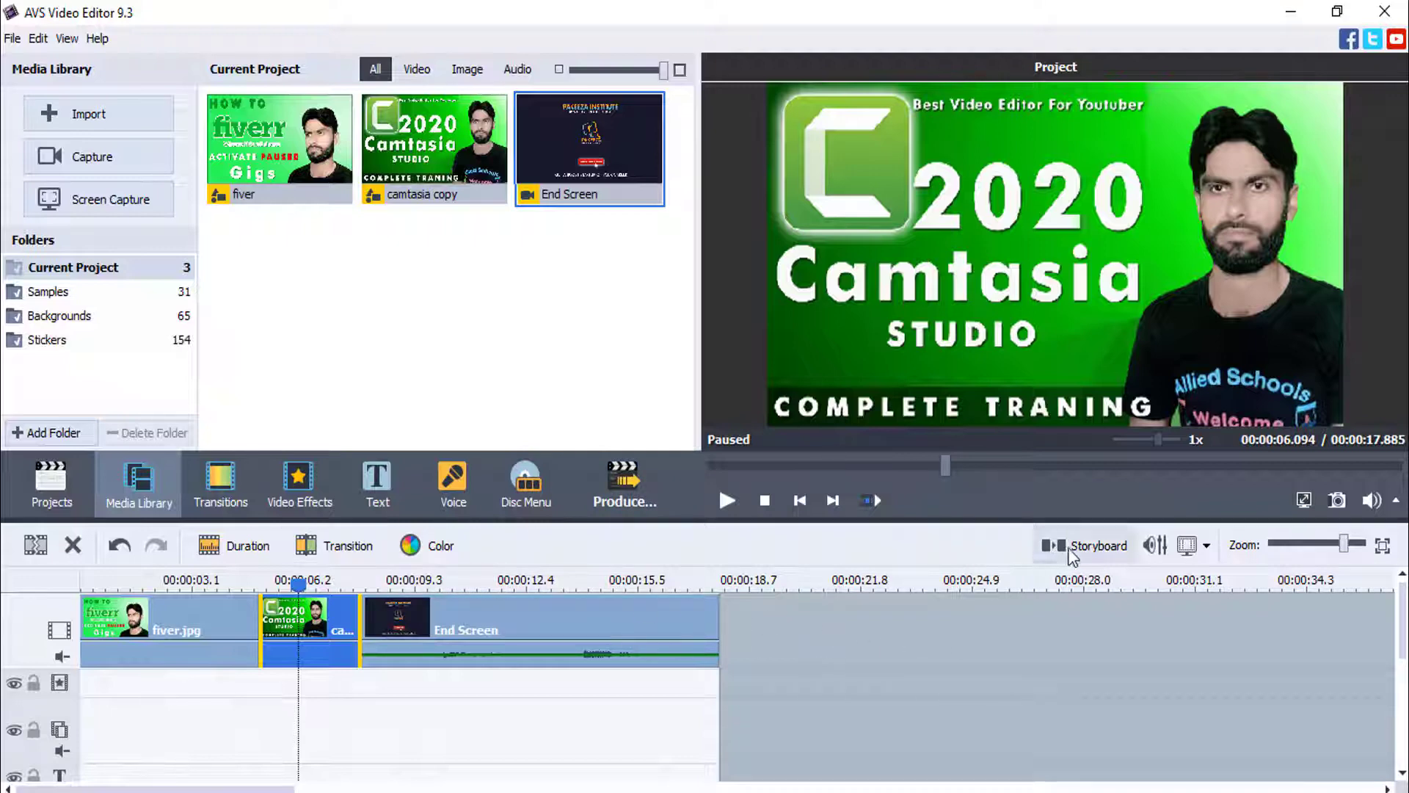
Examine the Volume and Balance settings for the main video, video overlay and audio mix, and close them without changes.
{"action": "left_click", "coordinate": [1153, 544]}
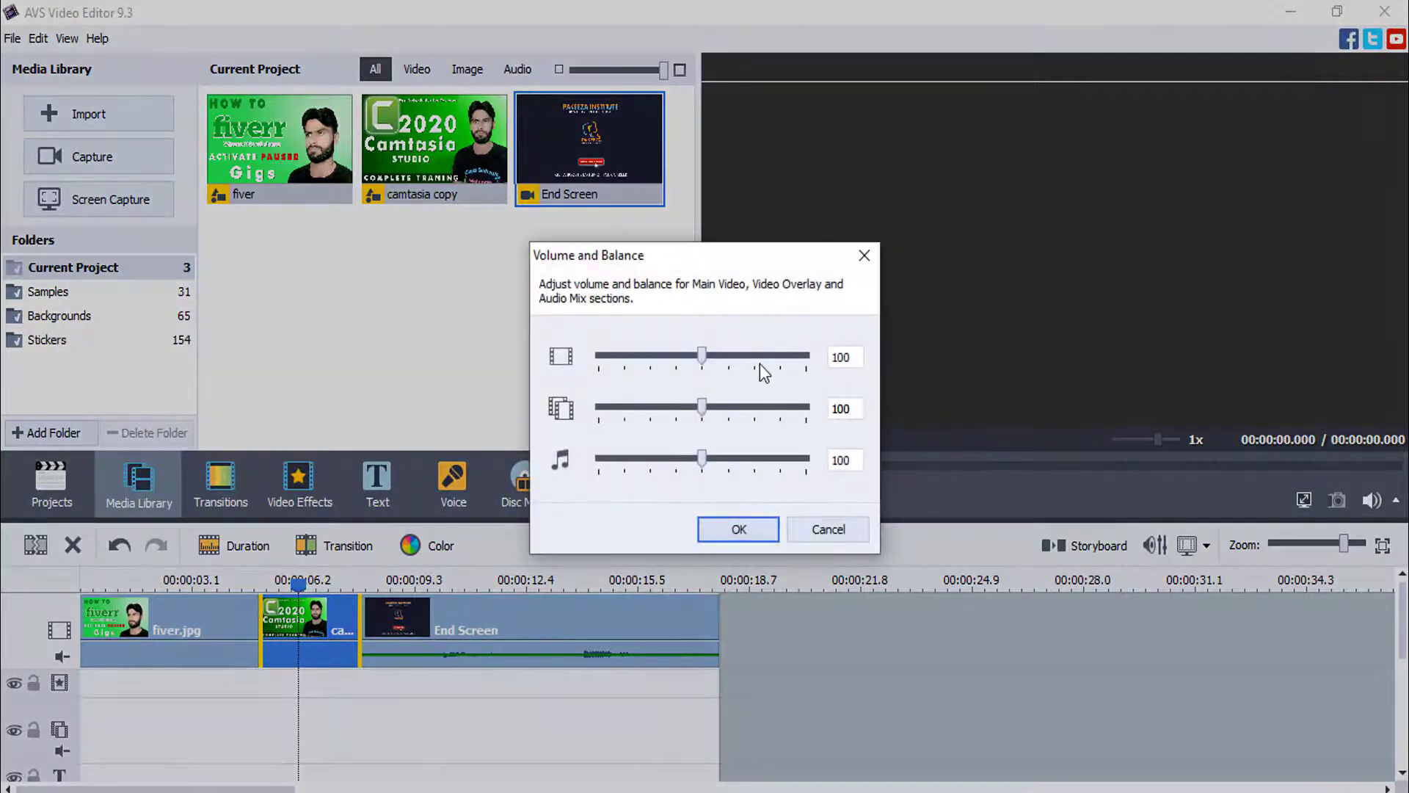
{"action": "left_click_drag", "start_coordinate": [681, 262], "coordinate": [507, 264]}
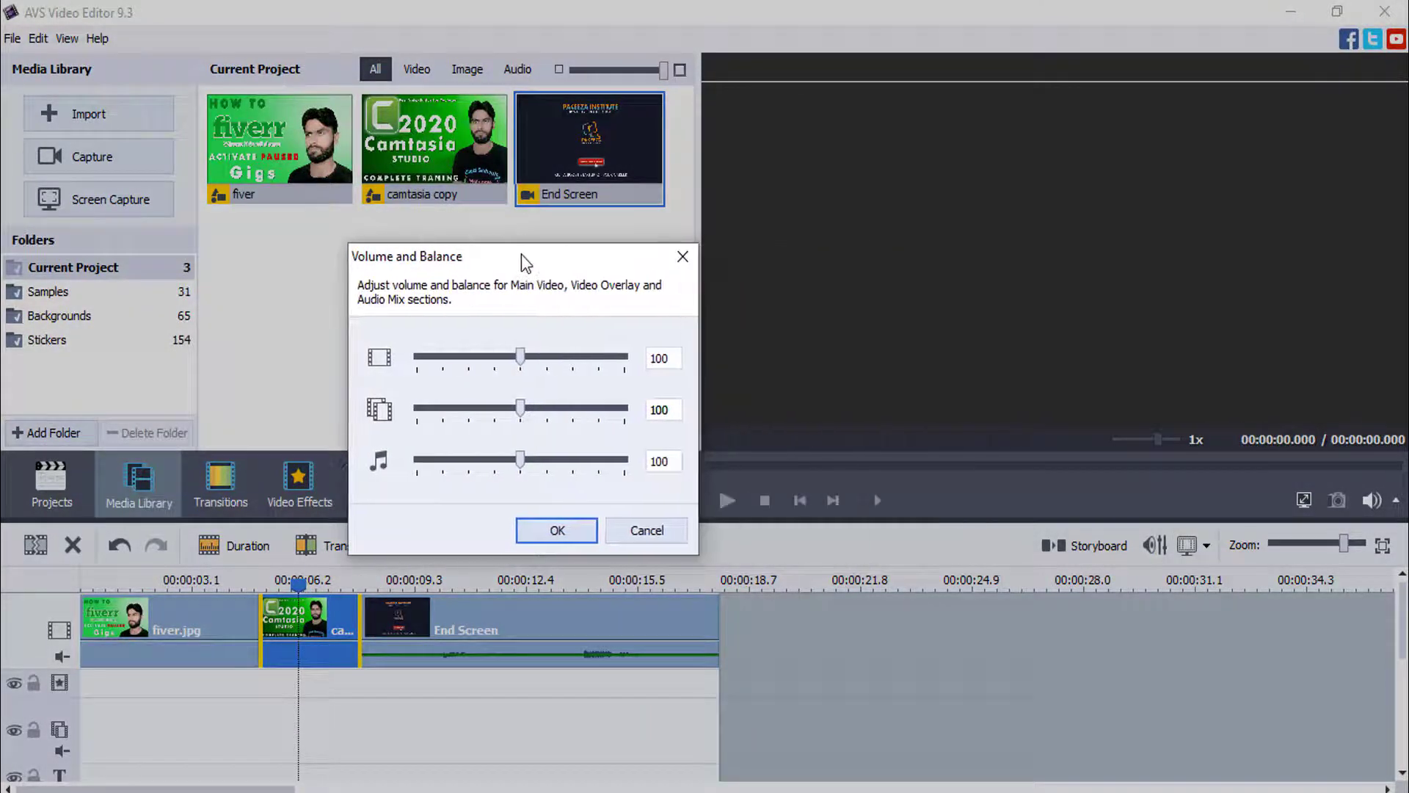
{"action": "left_click", "coordinate": [681, 260]}
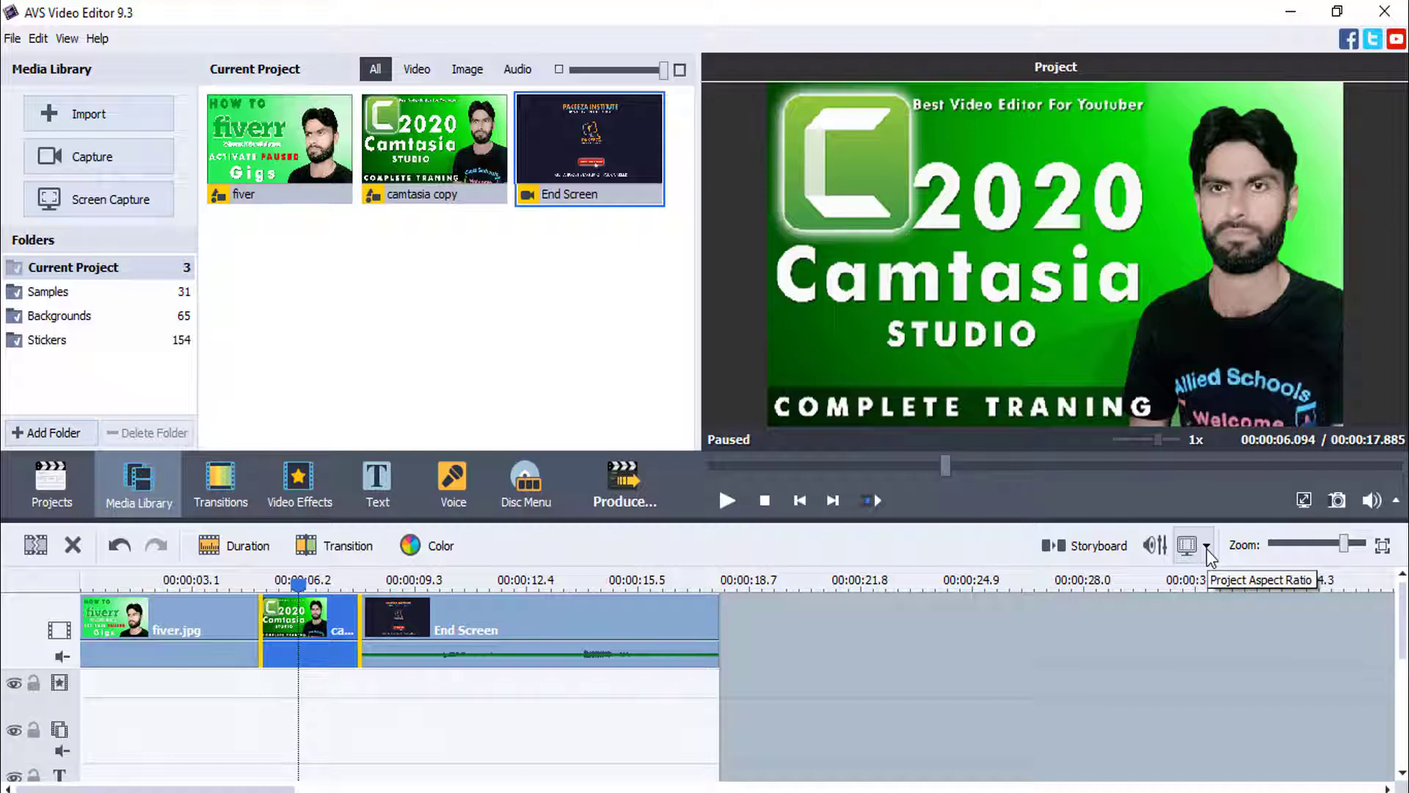
Try a custom project aspect ratio of 15 x 9 with the aspect warning turned off for future use, and discard the ratio.
{"action": "left_click", "coordinate": [1207, 549]}
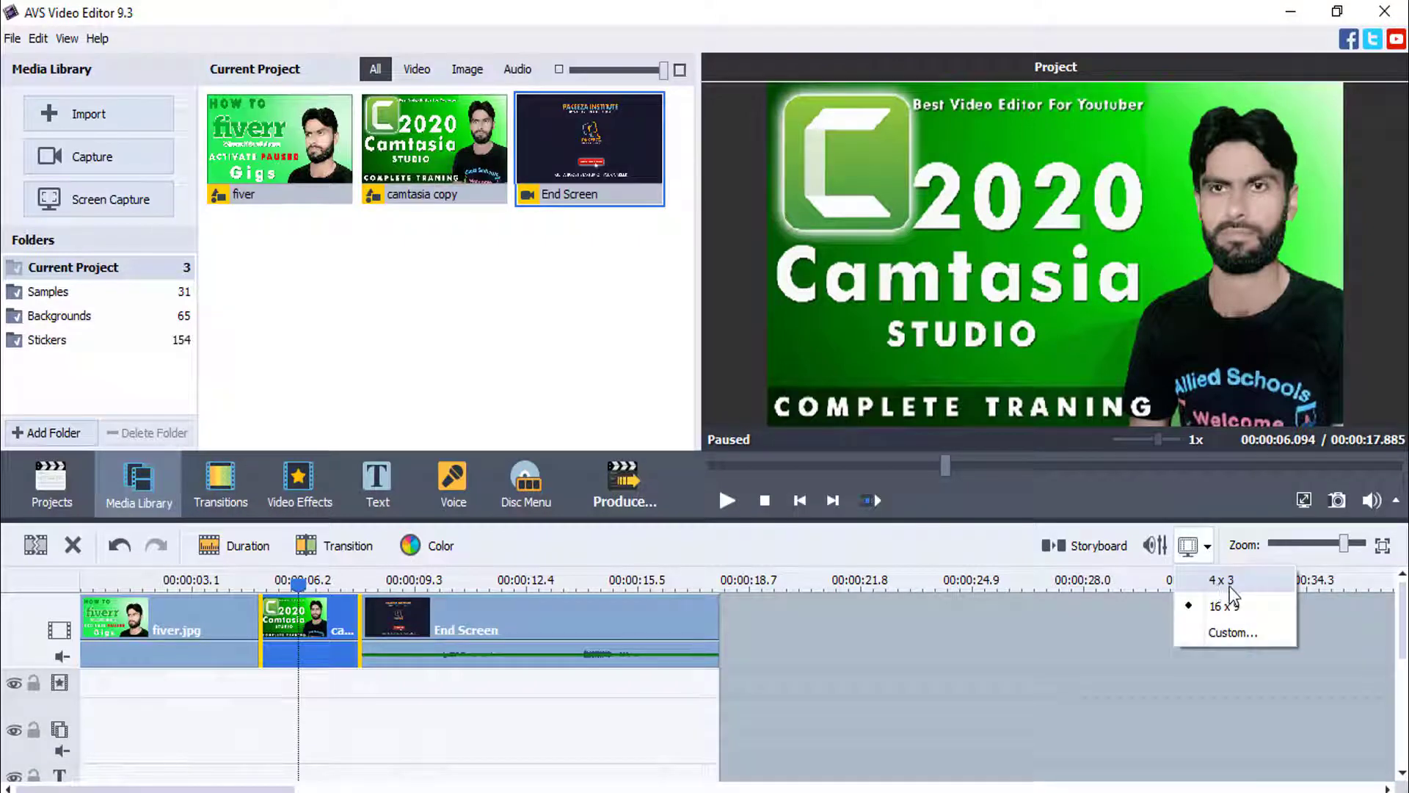
{"action": "left_click", "coordinate": [1239, 636]}
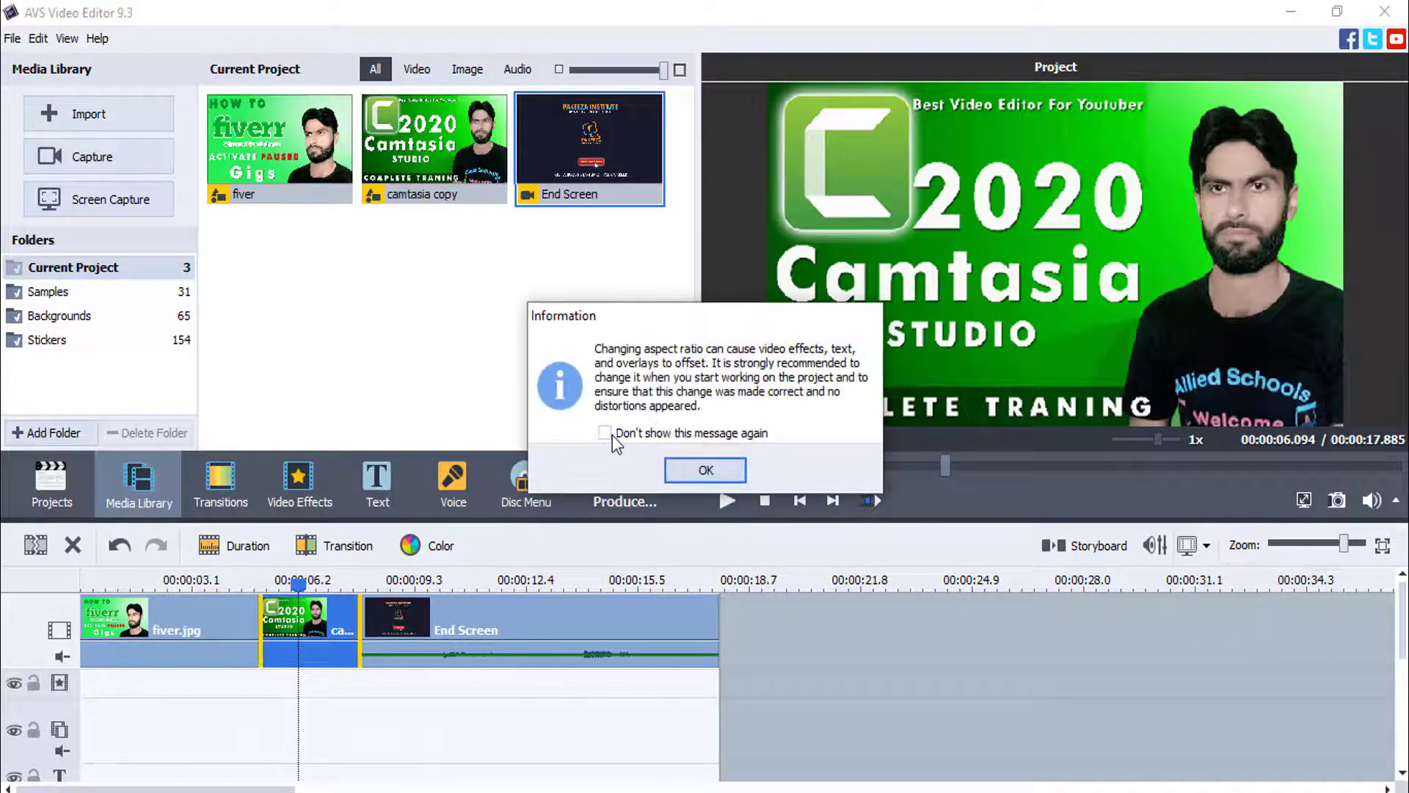
{"action": "left_click", "coordinate": [606, 435]}
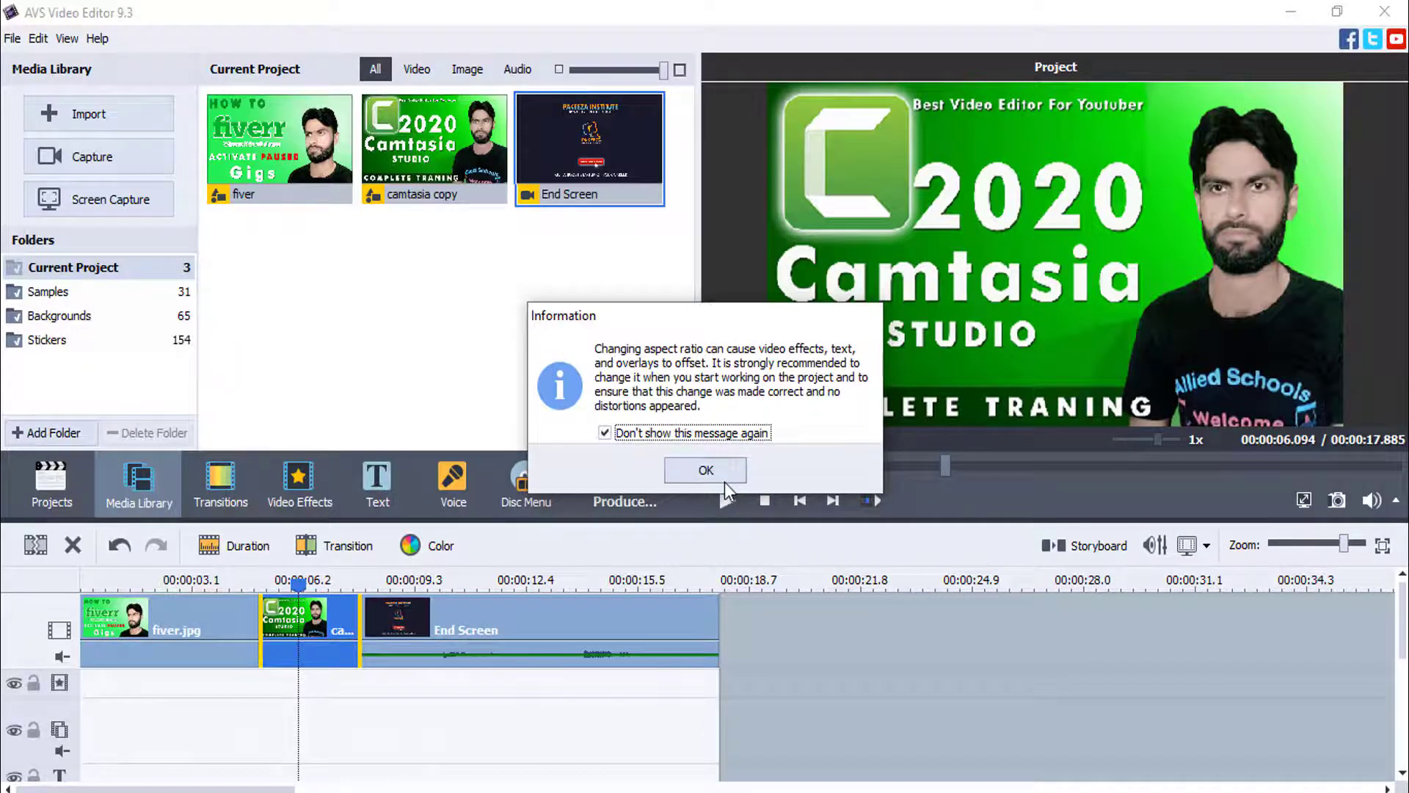
{"action": "left_click", "coordinate": [725, 481]}
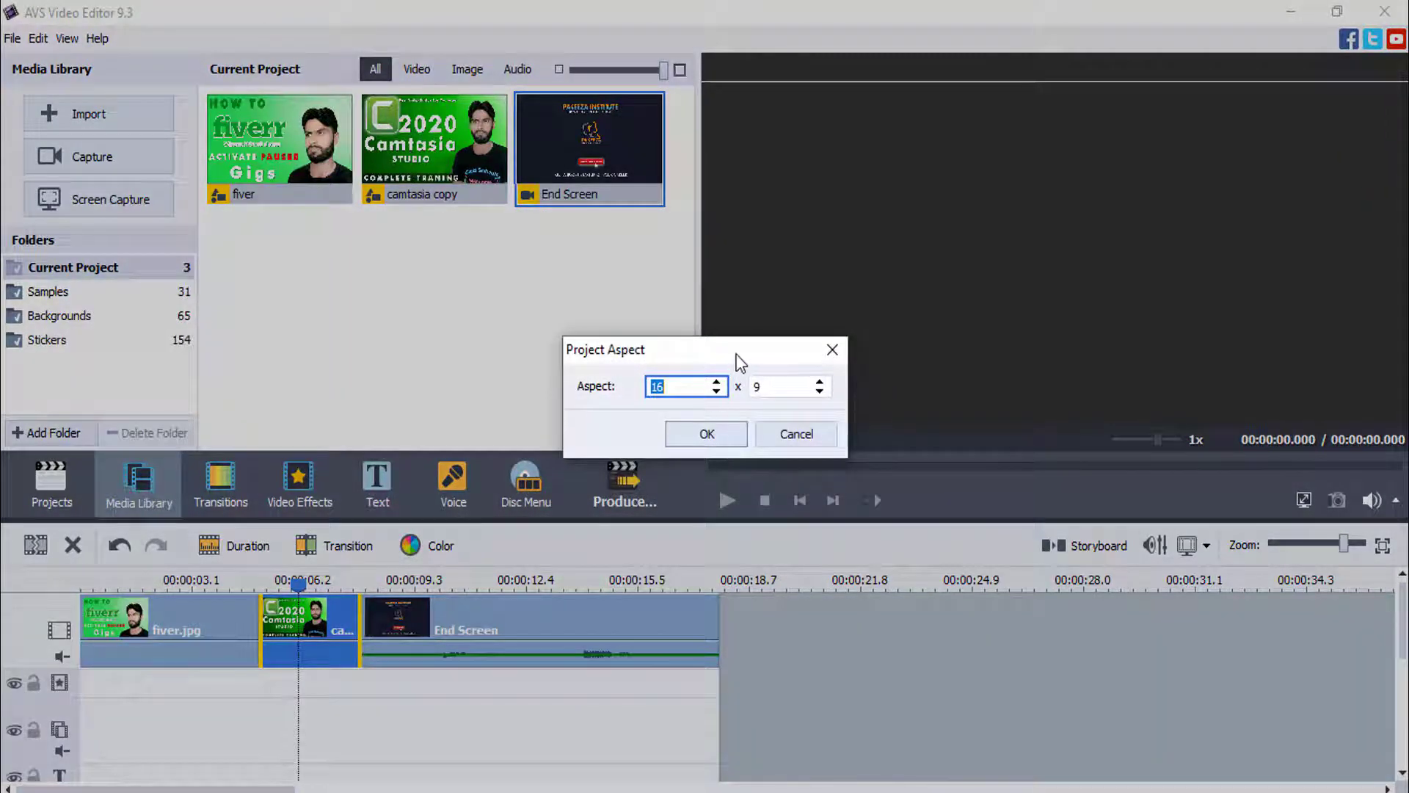
{"action": "left_click_drag", "start_coordinate": [739, 362], "coordinate": [622, 346]}
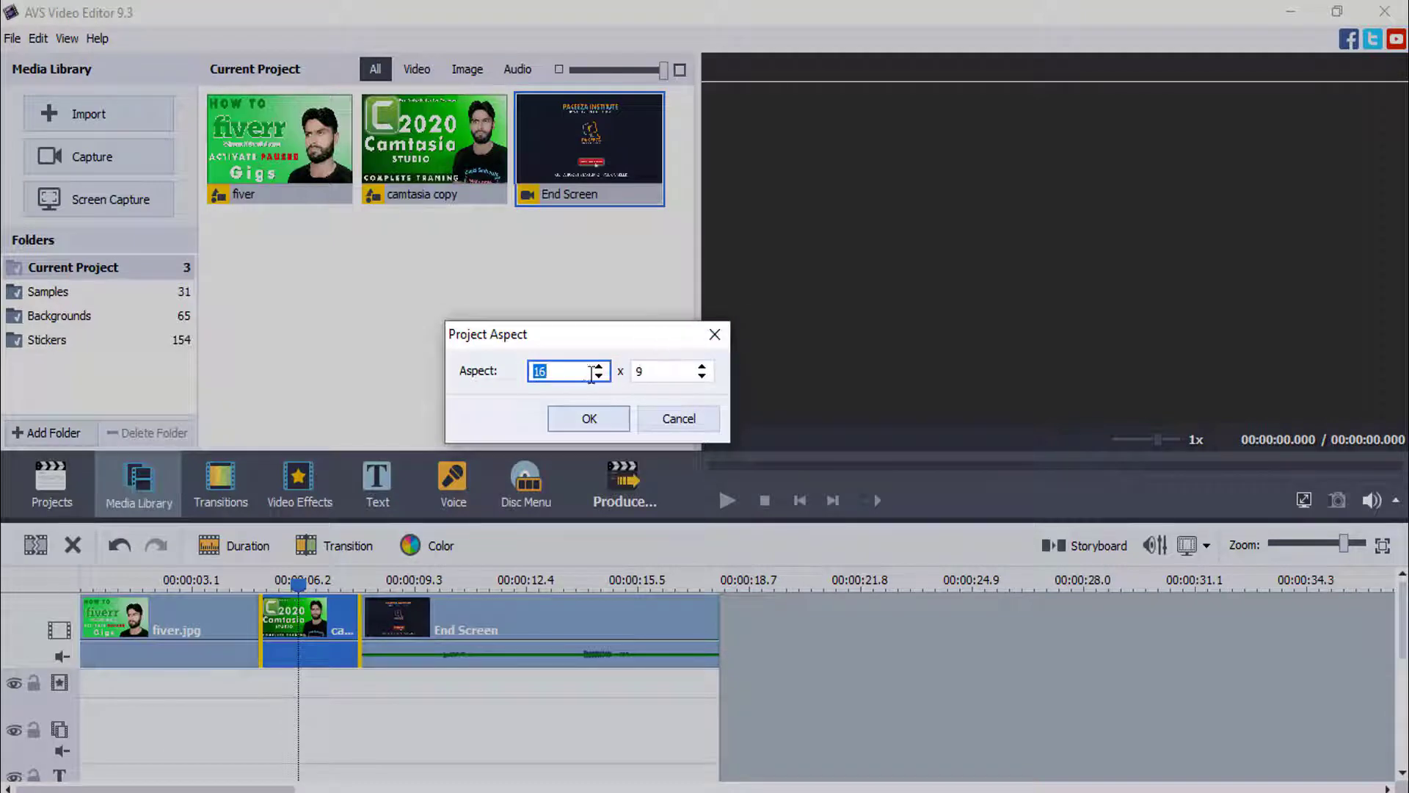
{"action": "left_click", "coordinate": [599, 375]}
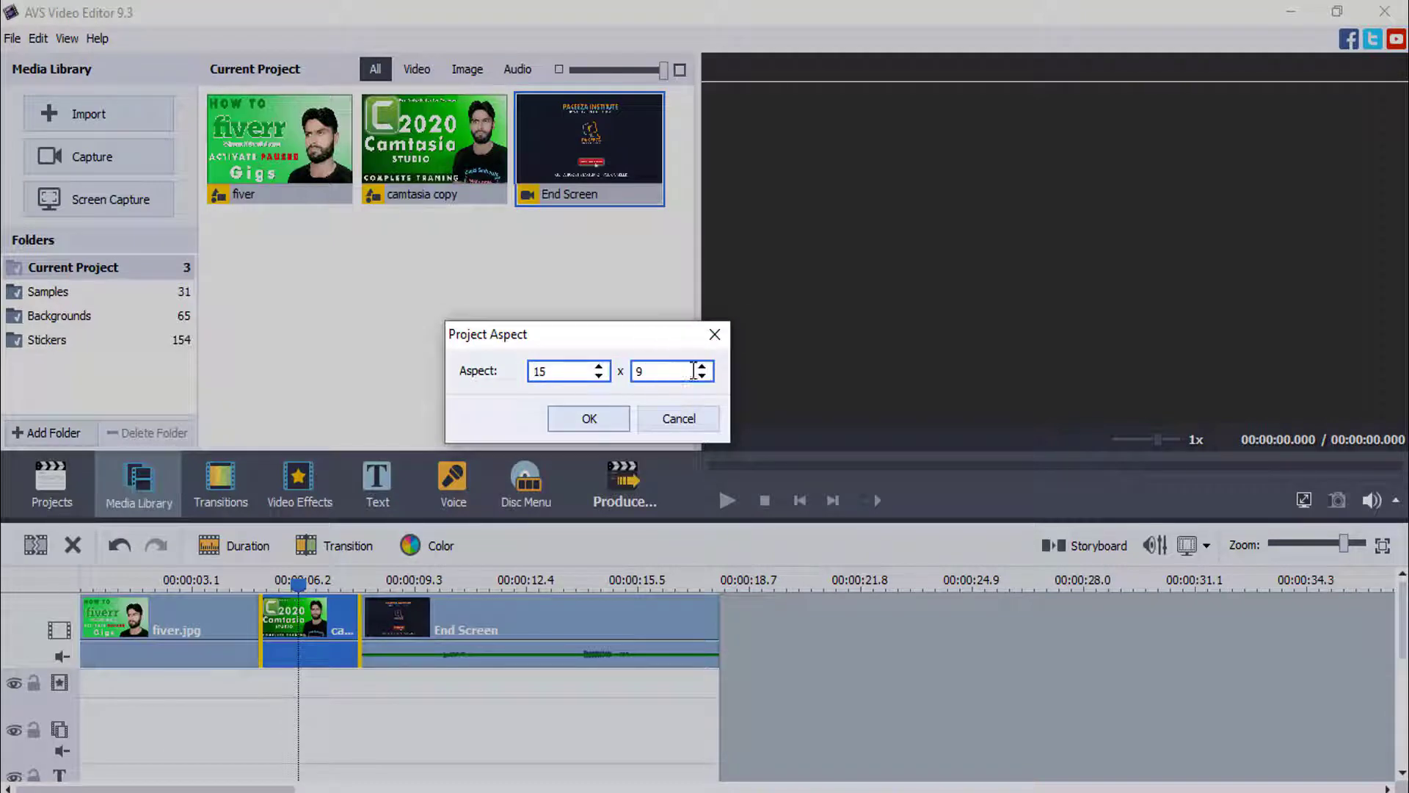
{"action": "left_click", "coordinate": [702, 376]}
{"action": "left_click", "coordinate": [702, 367]}
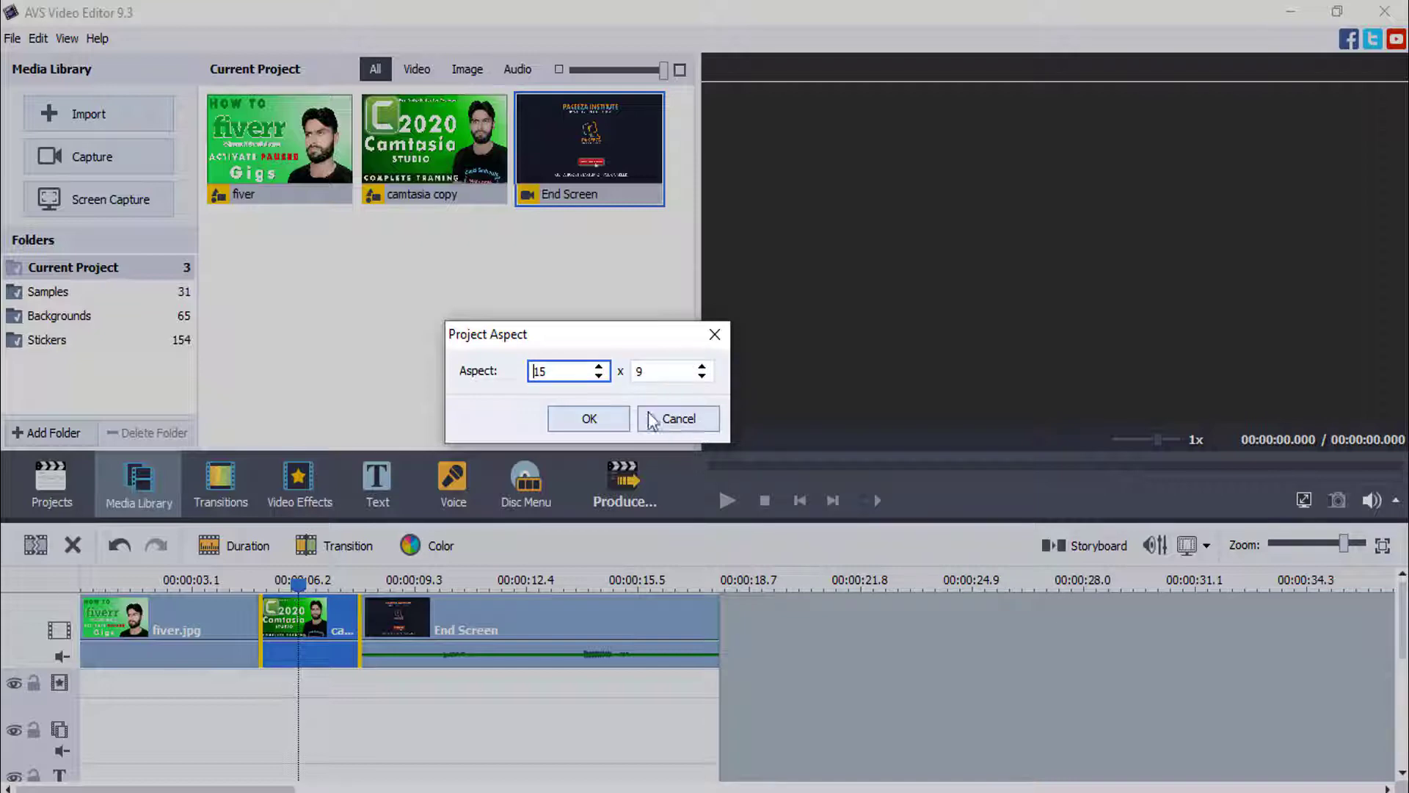
{"action": "left_click_drag", "start_coordinate": [570, 327], "coordinate": [515, 313]}
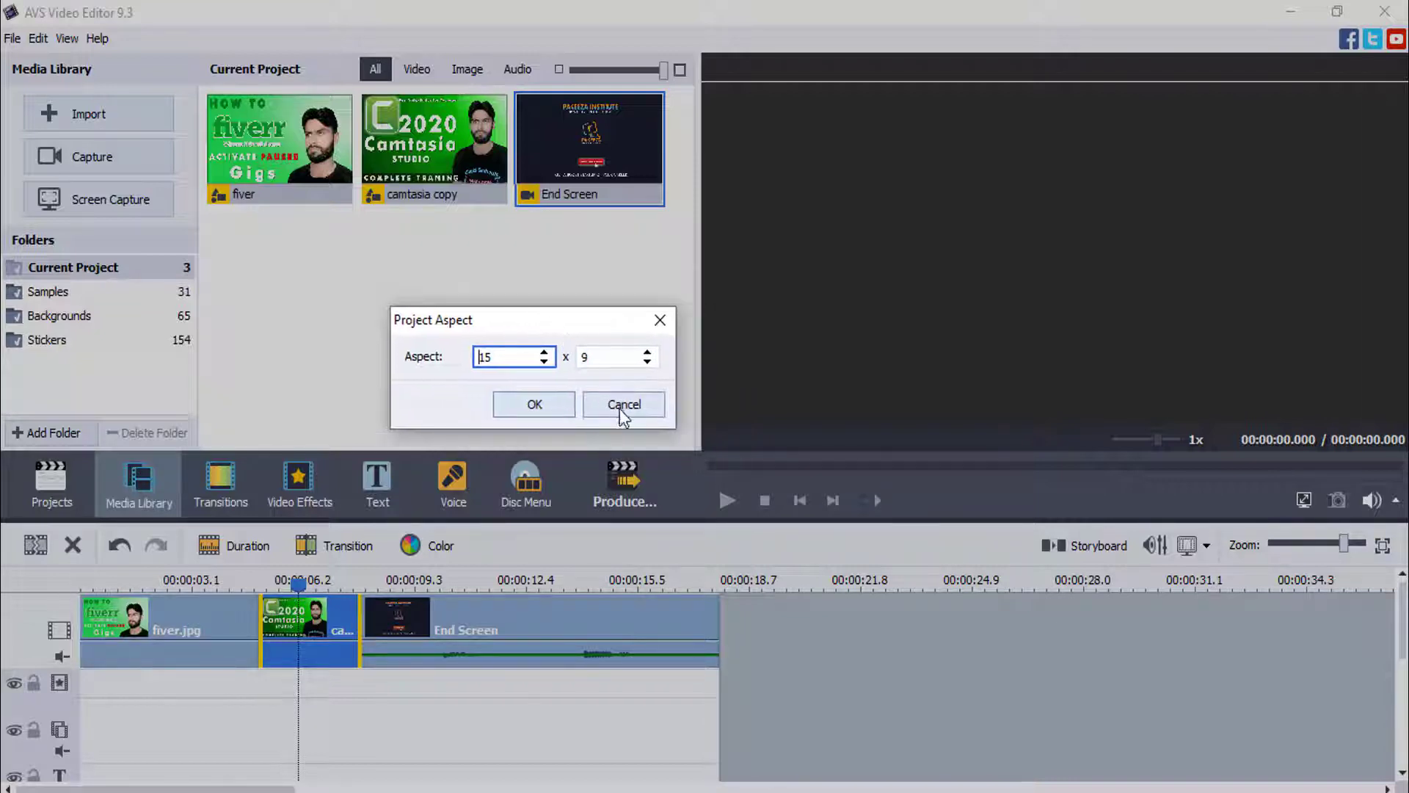
{"action": "left_click", "coordinate": [626, 407]}
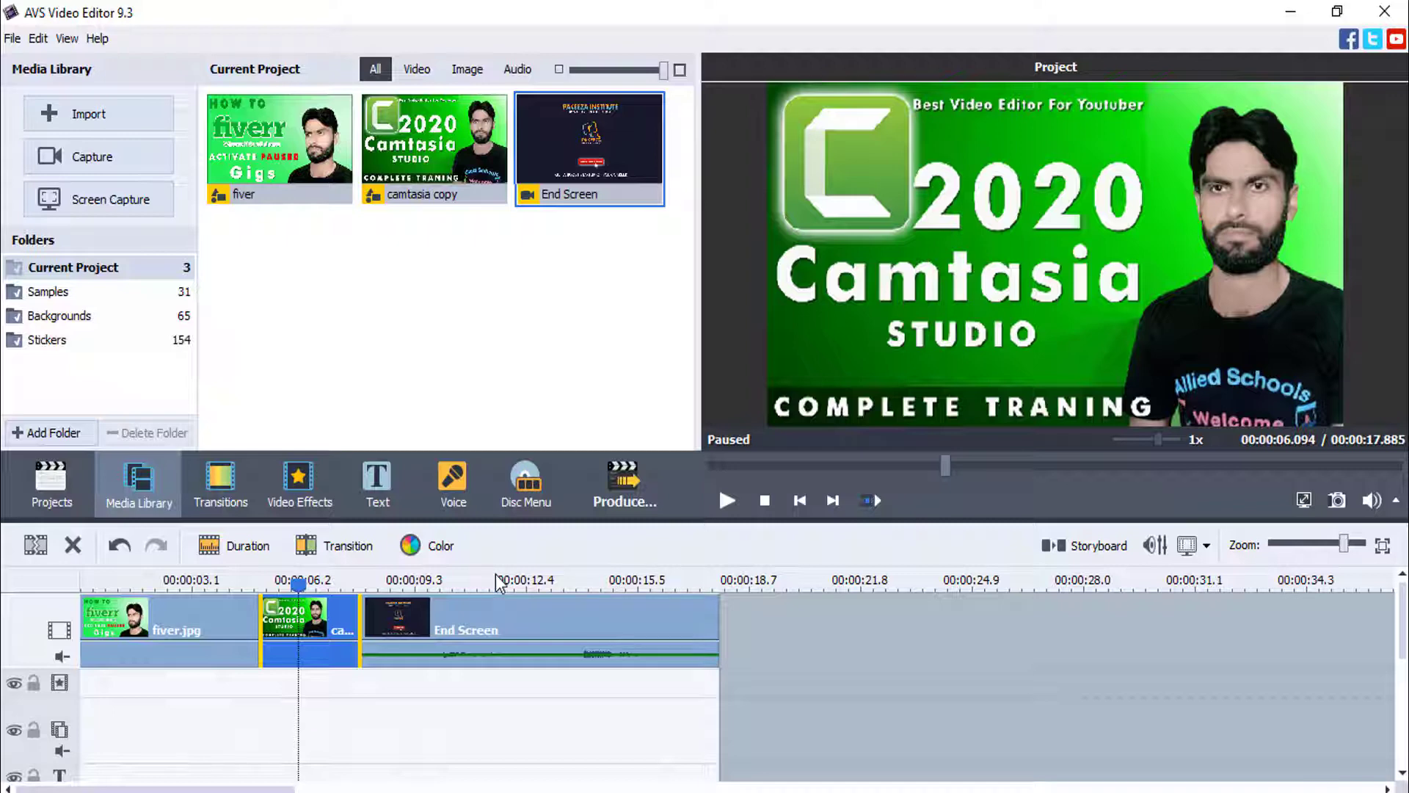
Collapse the main video line's audio track in the timeline and expand it again.
{"action": "left_click", "coordinate": [62, 658]}
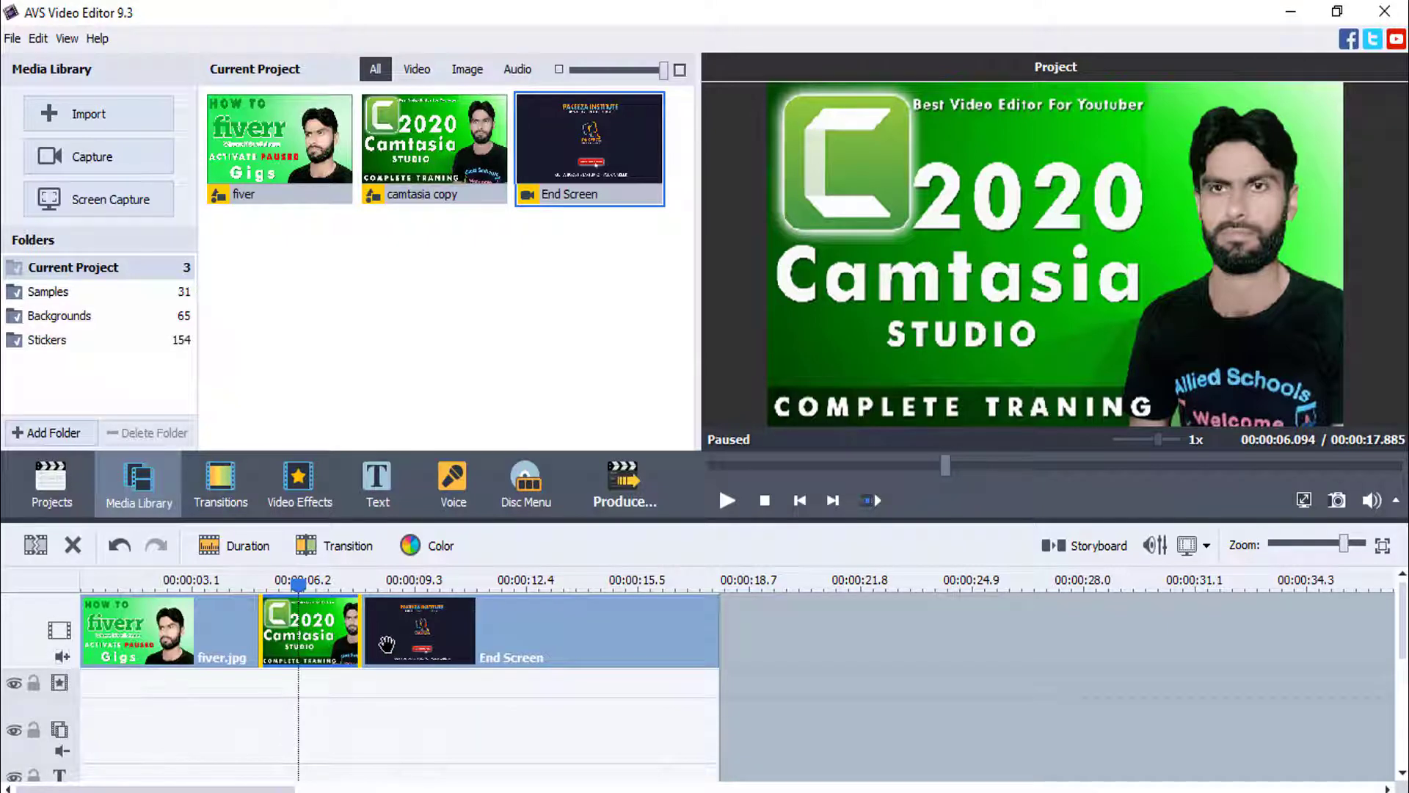
{"action": "left_click", "coordinate": [62, 655]}
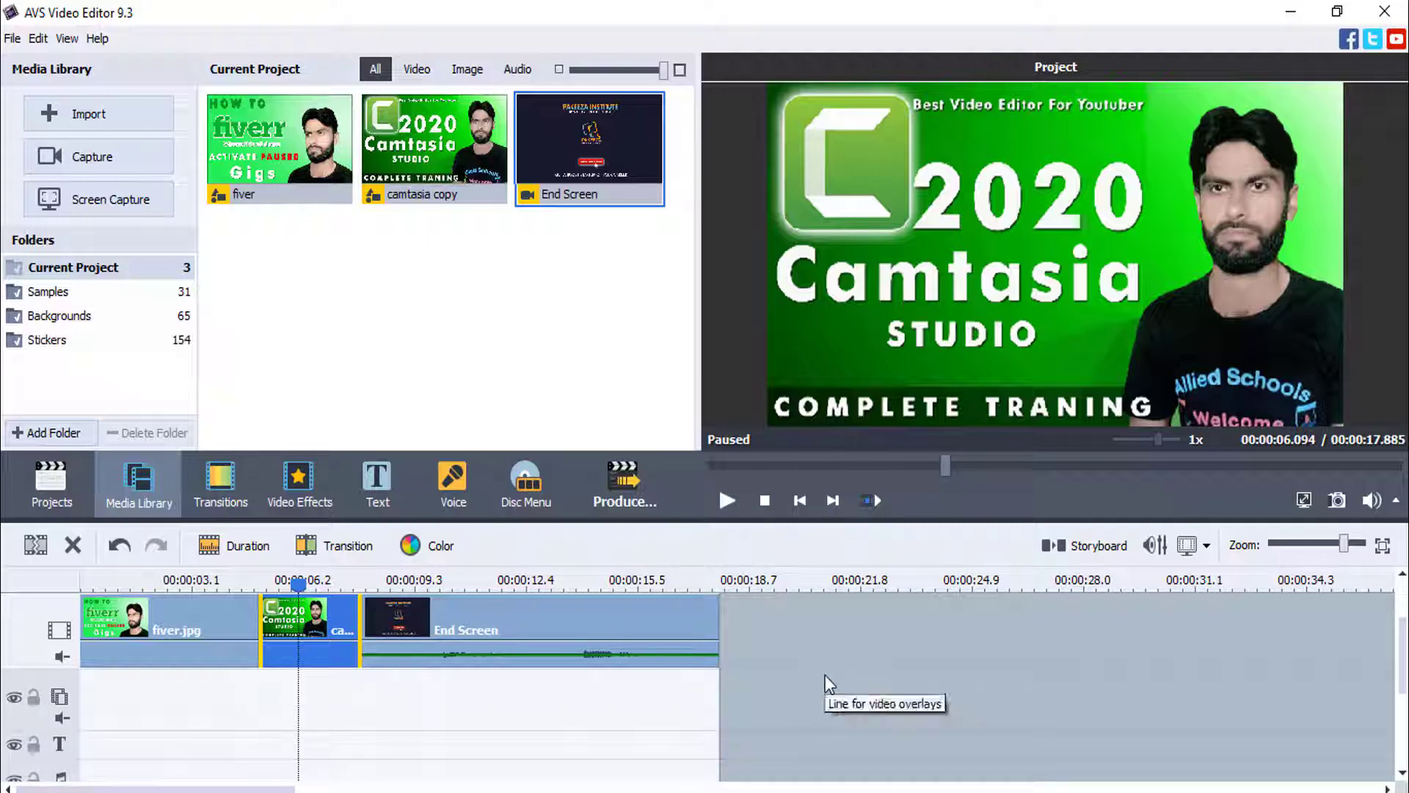
{"action": "scroll", "coordinate": [825, 675], "scroll_direction": "up", "scroll_amount": 1}
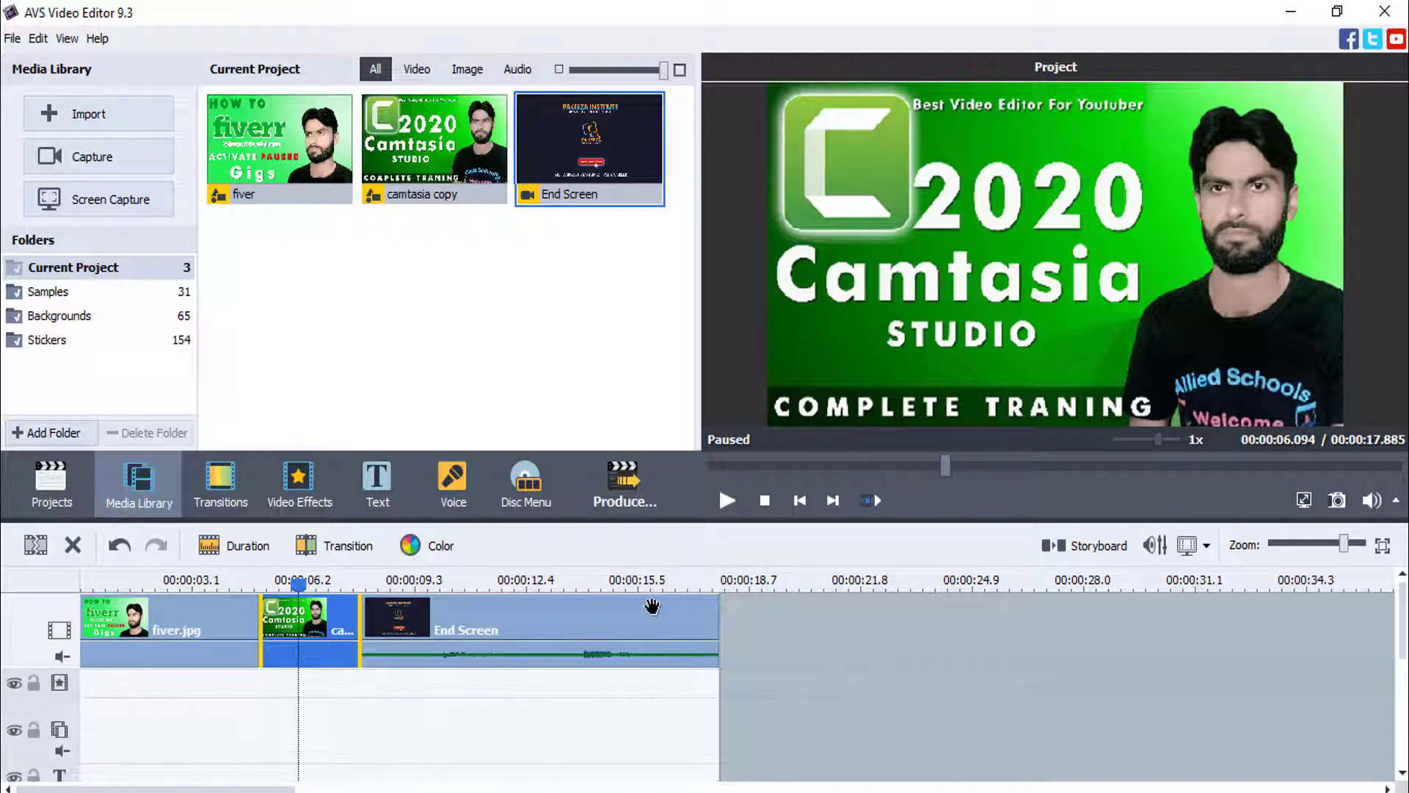
Trim the End Screen clip to start at 00:00:03.089 and end at 00:00:08.812, and undo the trim.
{"action": "left_click", "coordinate": [523, 577]}
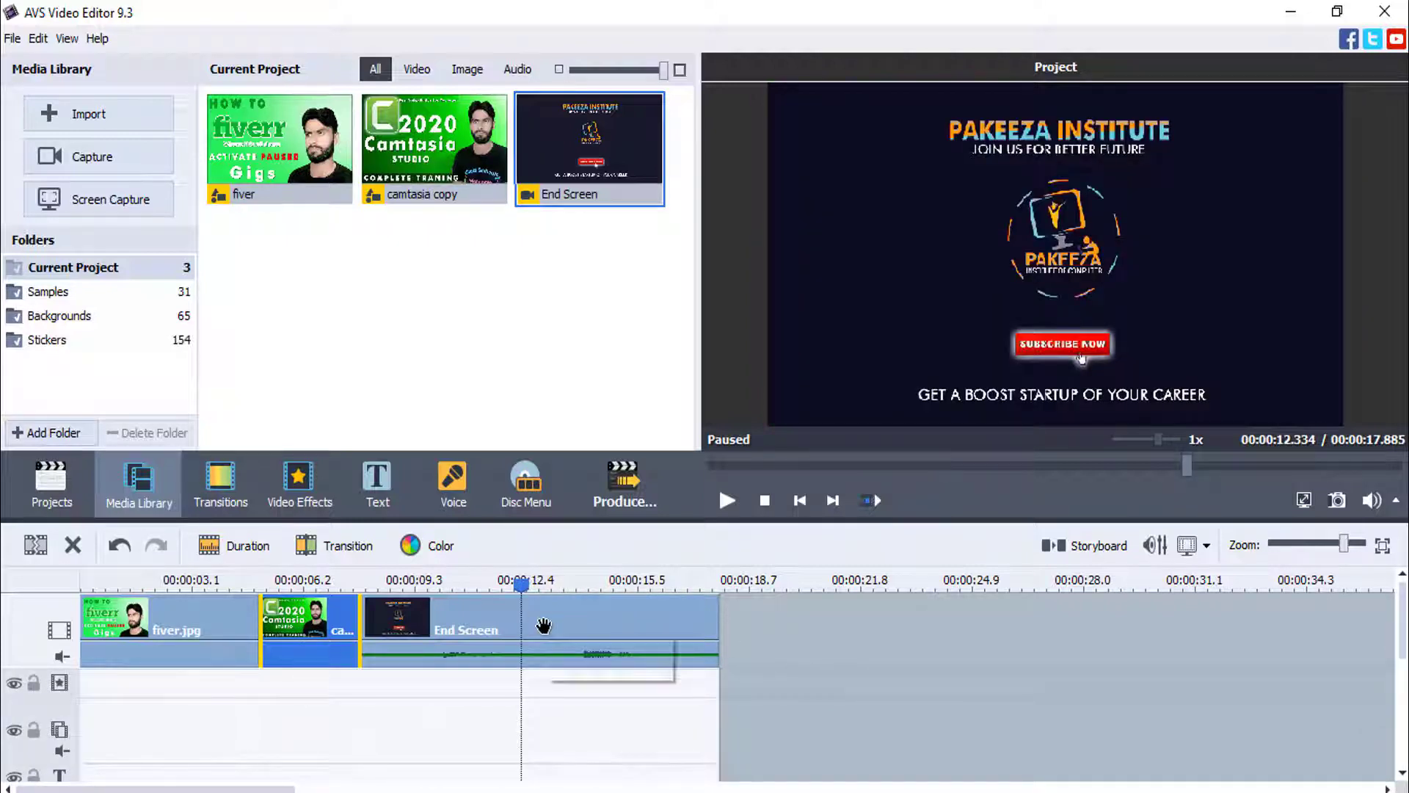
{"action": "left_click", "coordinate": [543, 626]}
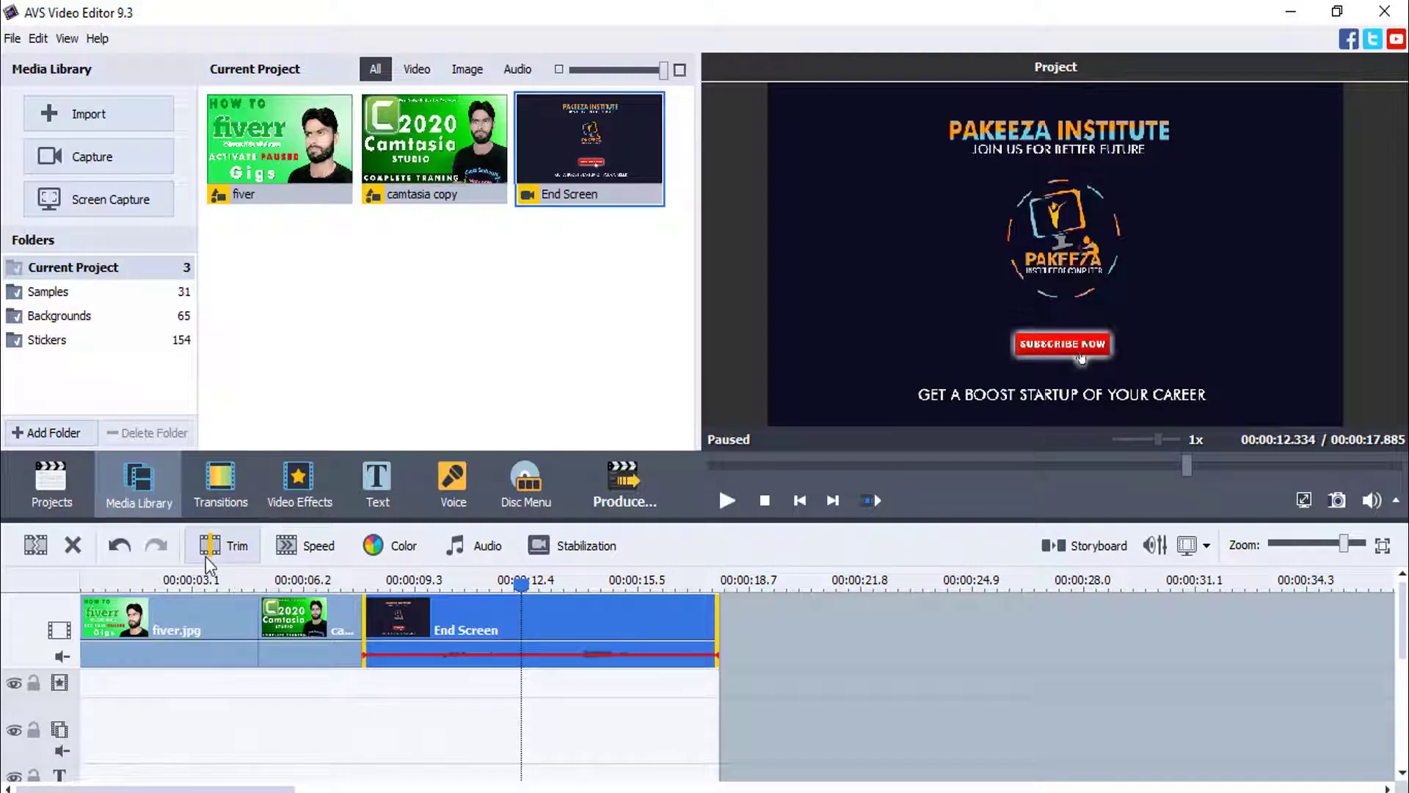
{"action": "left_click", "coordinate": [233, 550]}
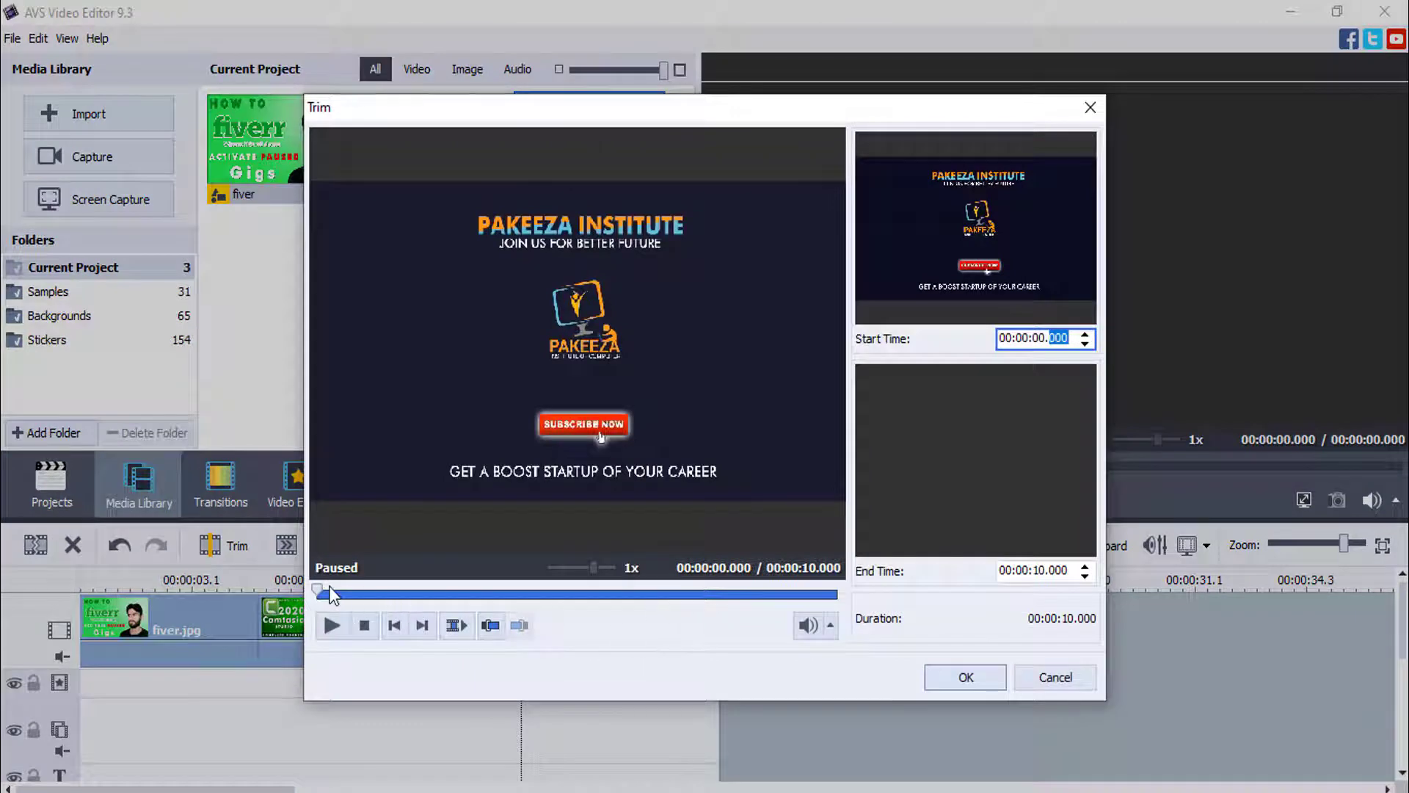
{"action": "left_click_drag", "start_coordinate": [321, 590], "coordinate": [480, 594]}
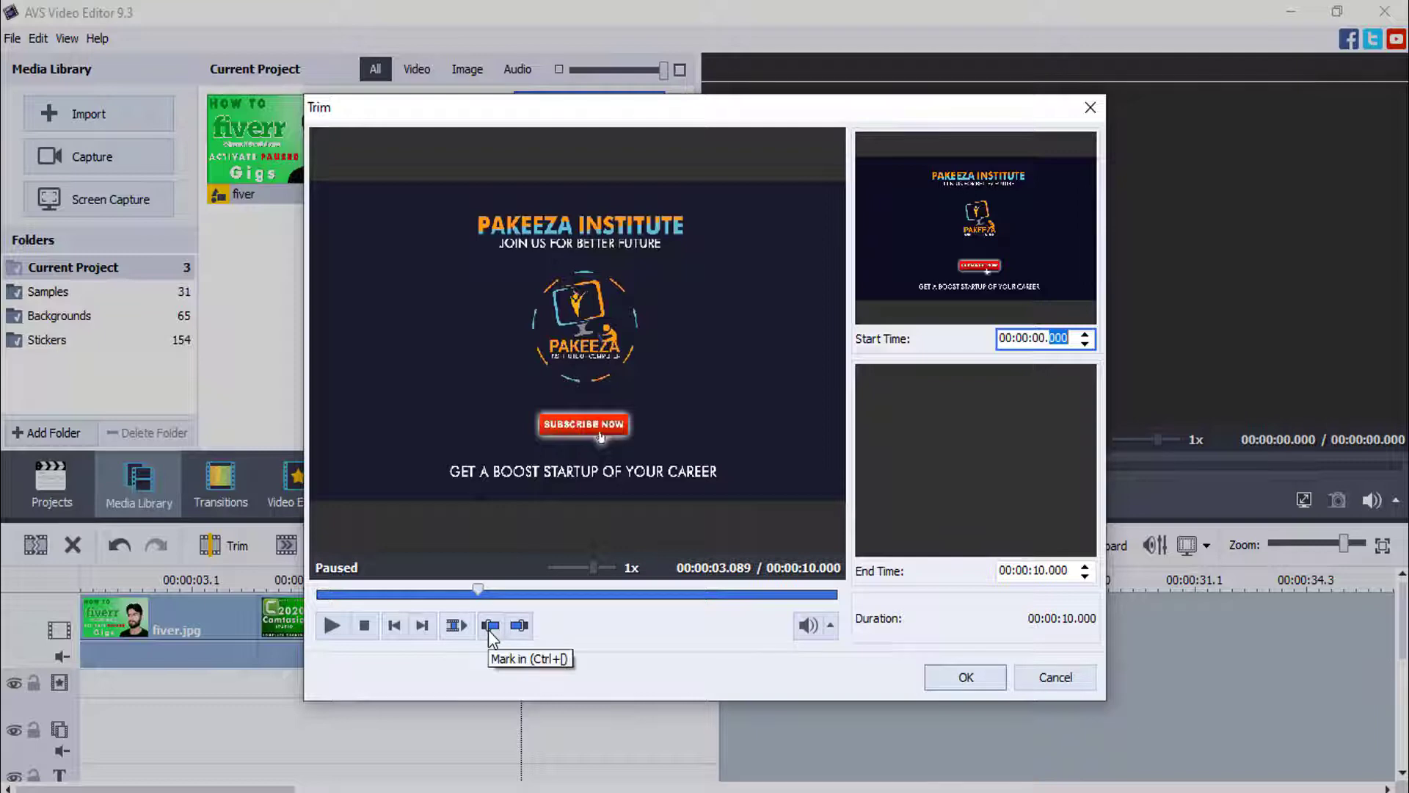
{"action": "left_click", "coordinate": [490, 625]}
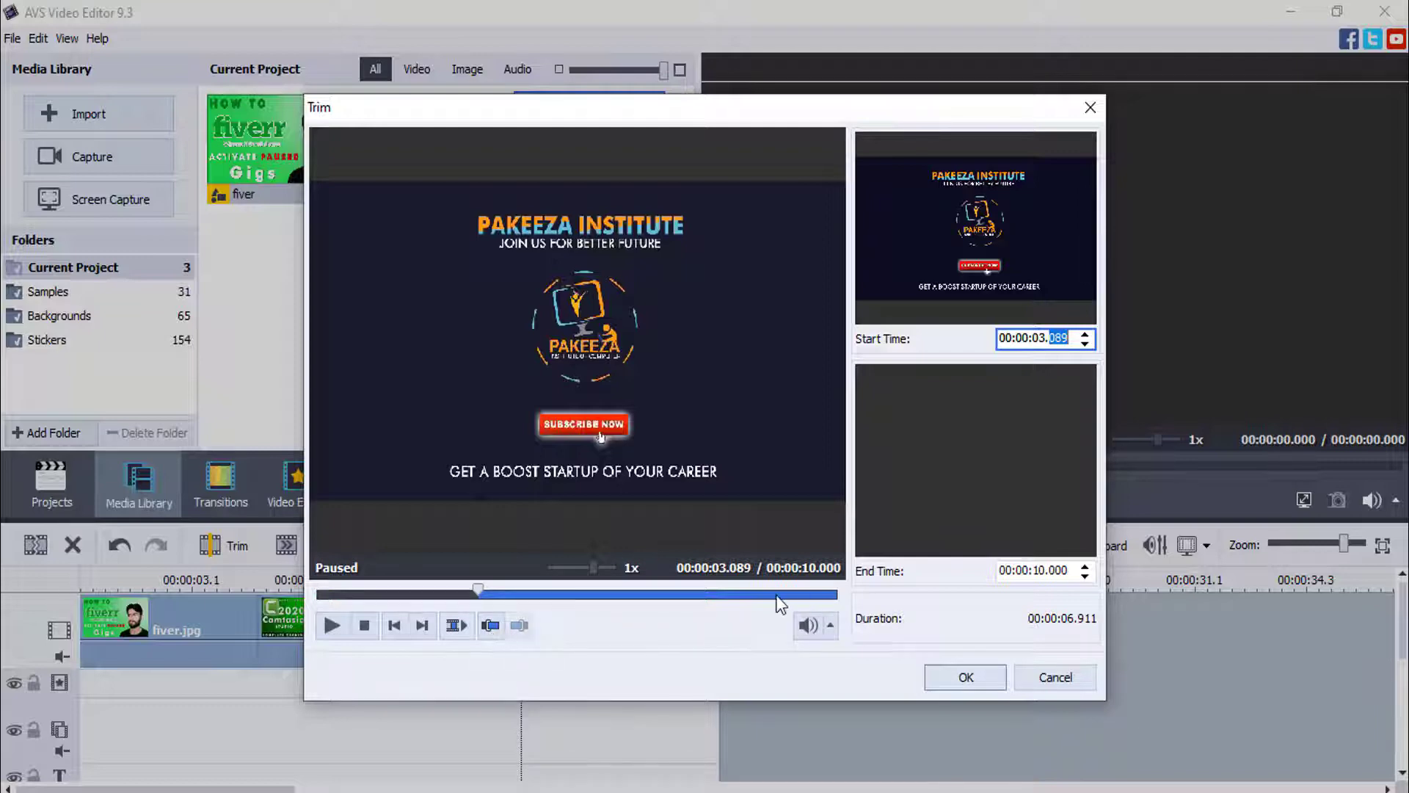
{"action": "left_click", "coordinate": [778, 595]}
{"action": "left_click", "coordinate": [520, 625]}
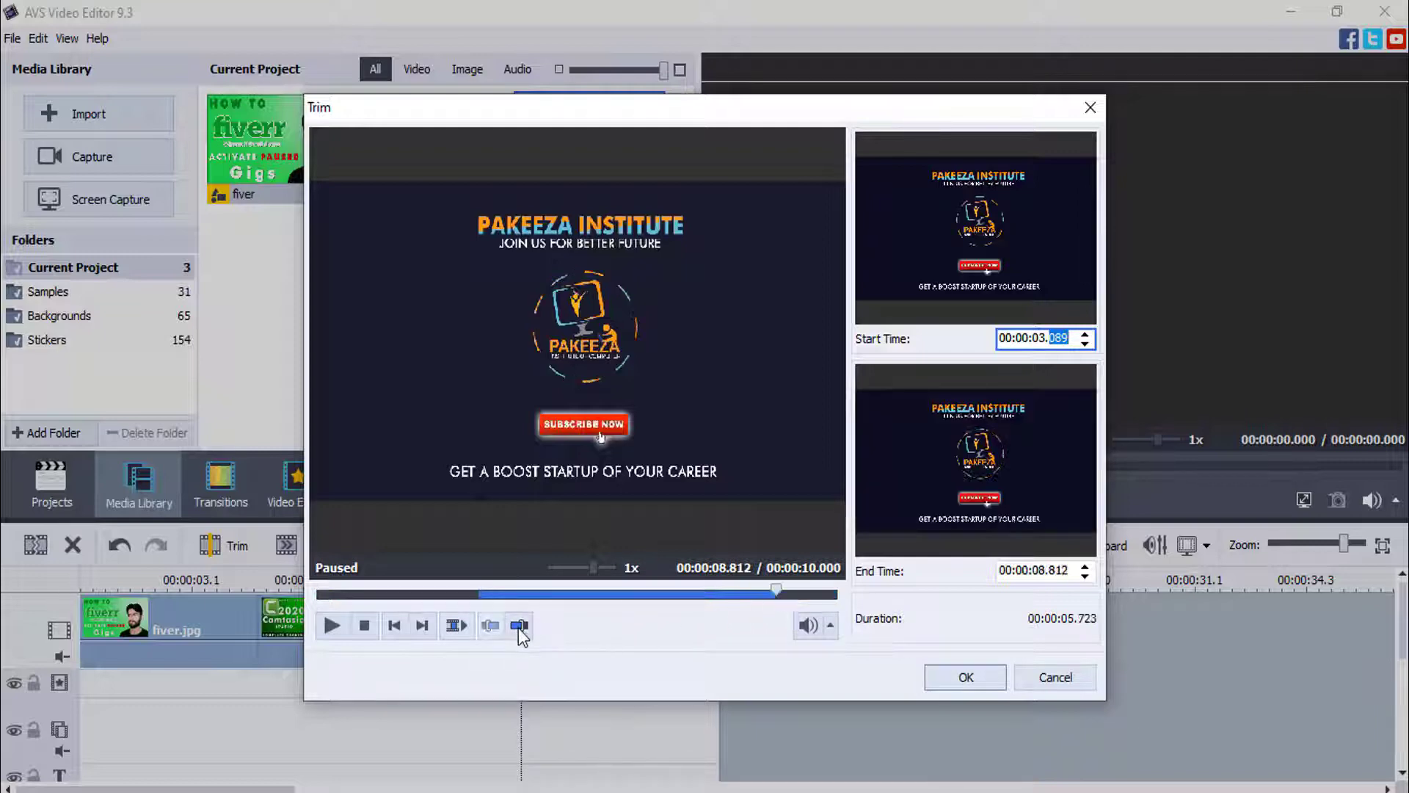
{"action": "left_click", "coordinate": [958, 674]}
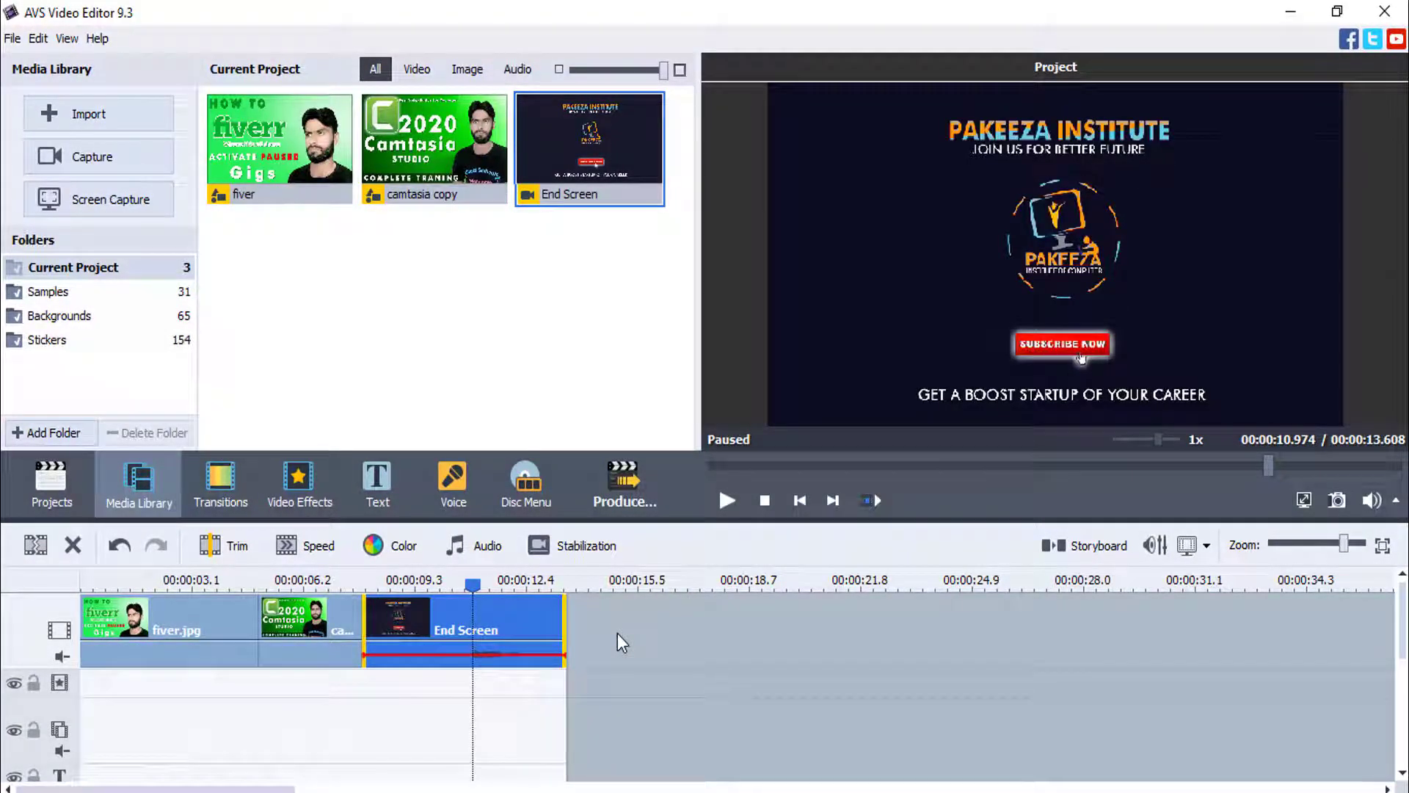
{"action": "key", "text": "ctrl+z"}
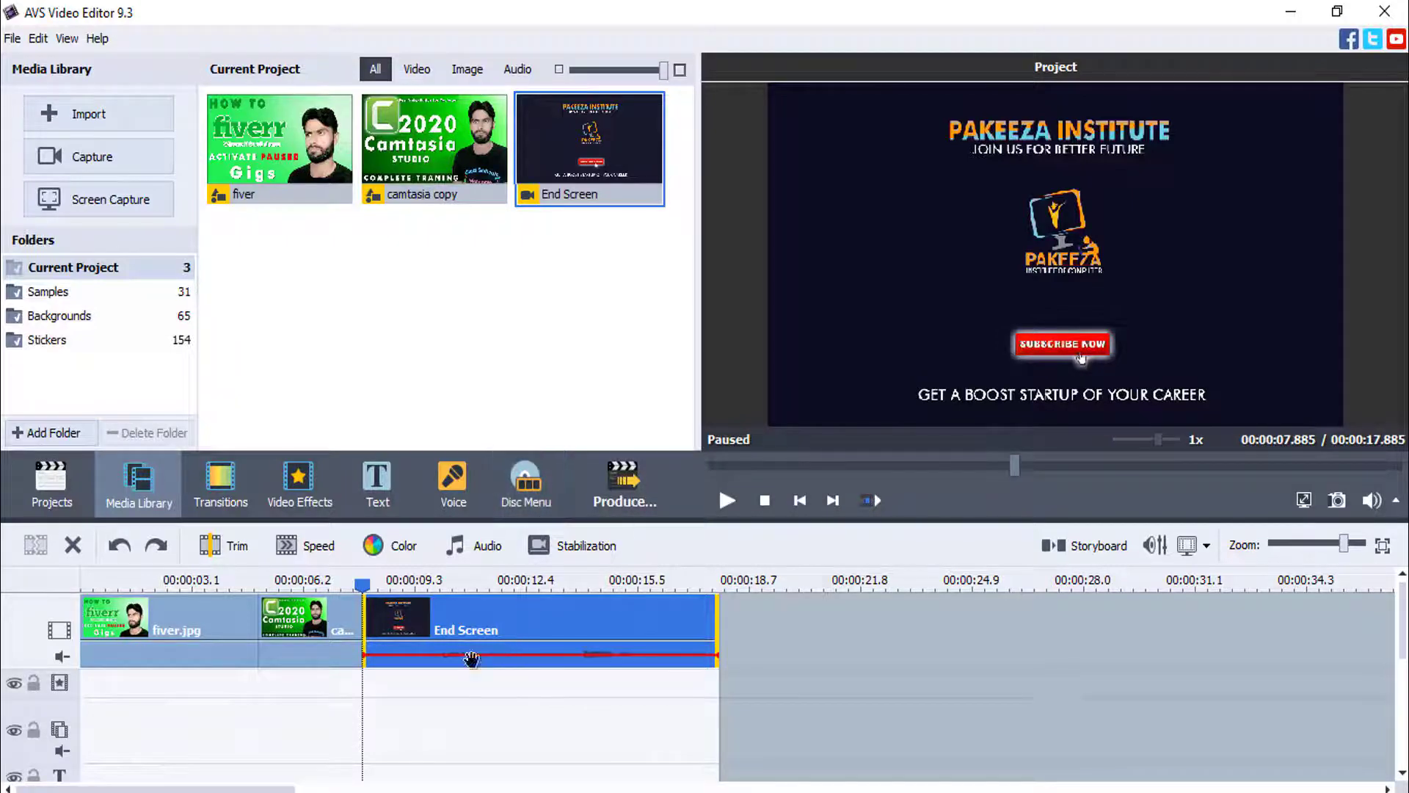
Look over the start and end time fields in the End Screen clip's Trim settings and close them without changes.
{"action": "left_click", "coordinate": [218, 547]}
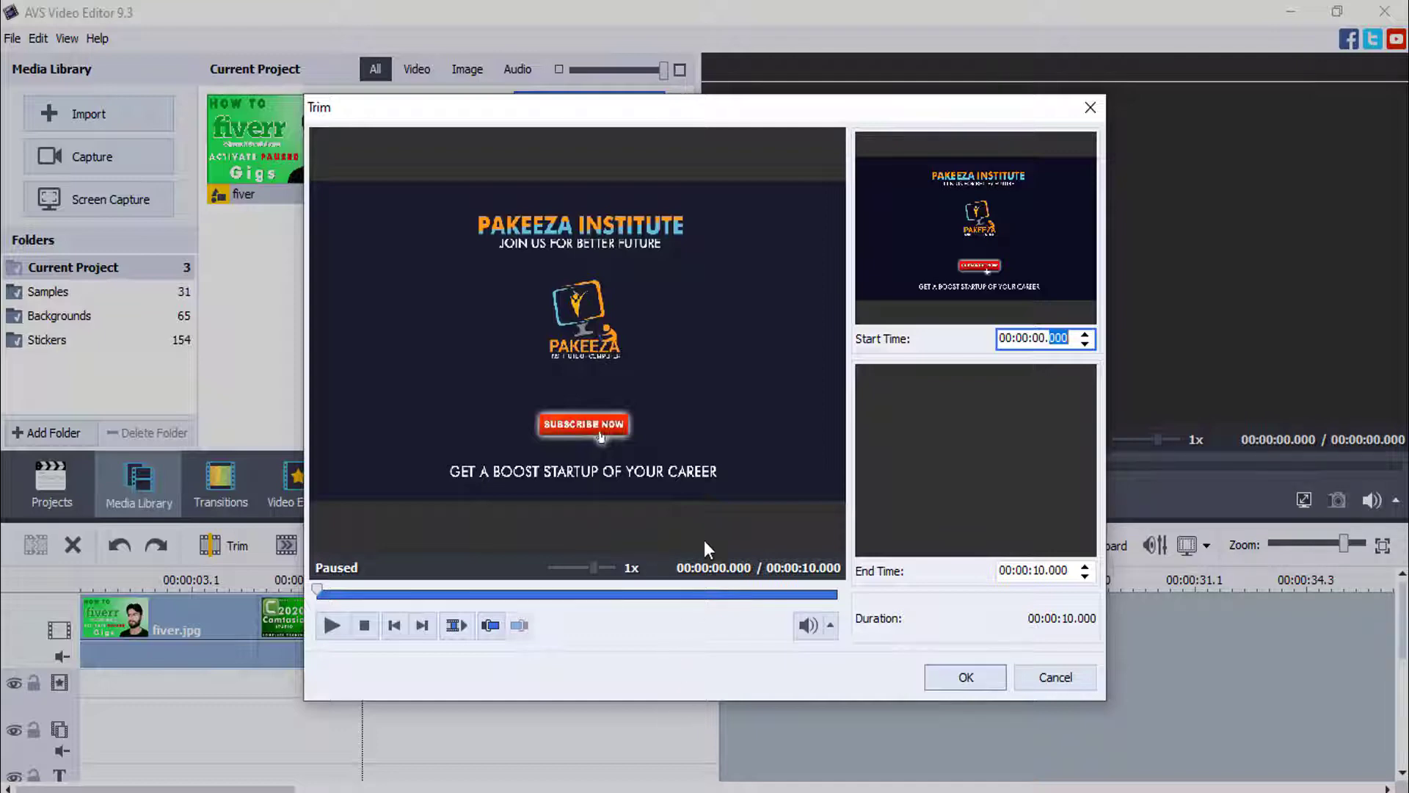
{"action": "left_click", "coordinate": [1047, 680]}
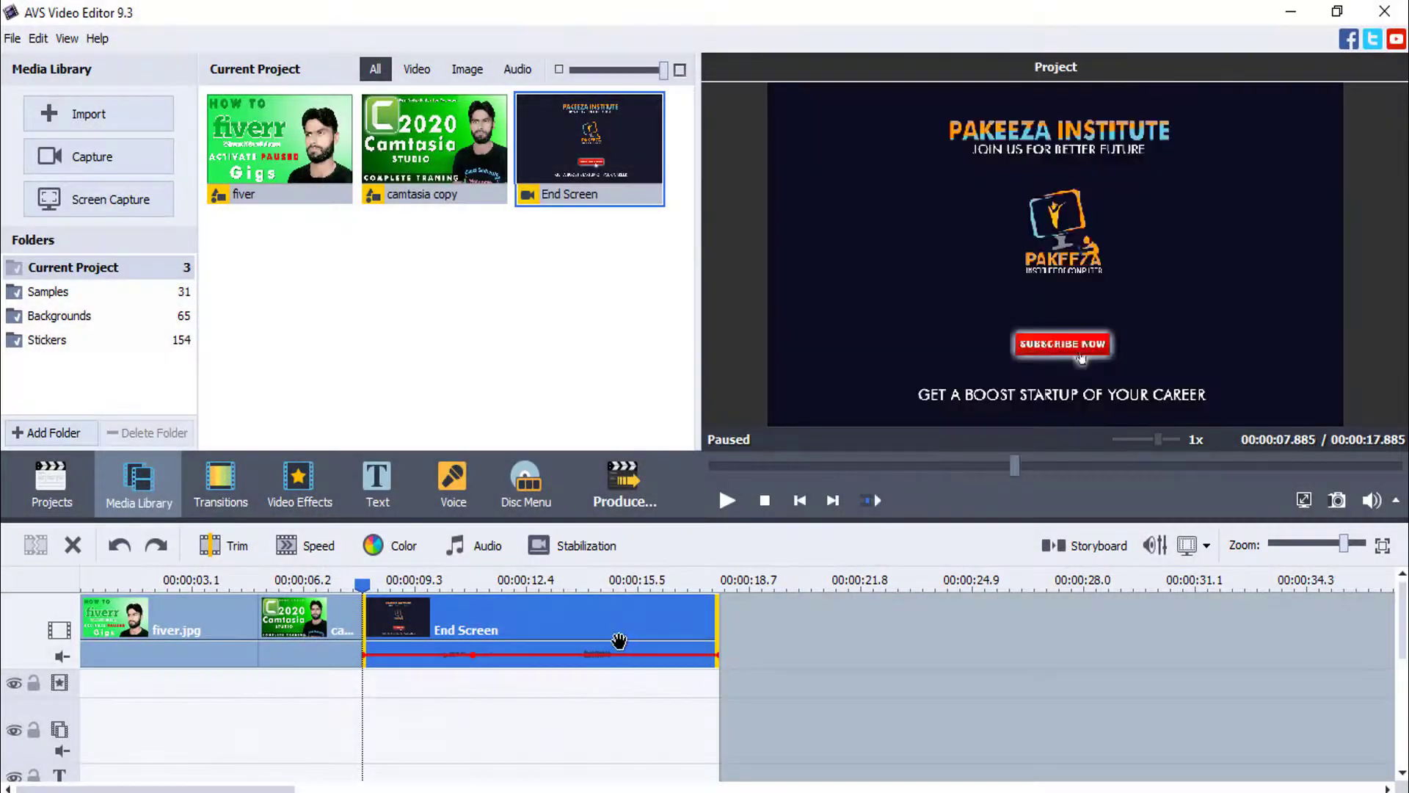
{"action": "left_click", "coordinate": [220, 545]}
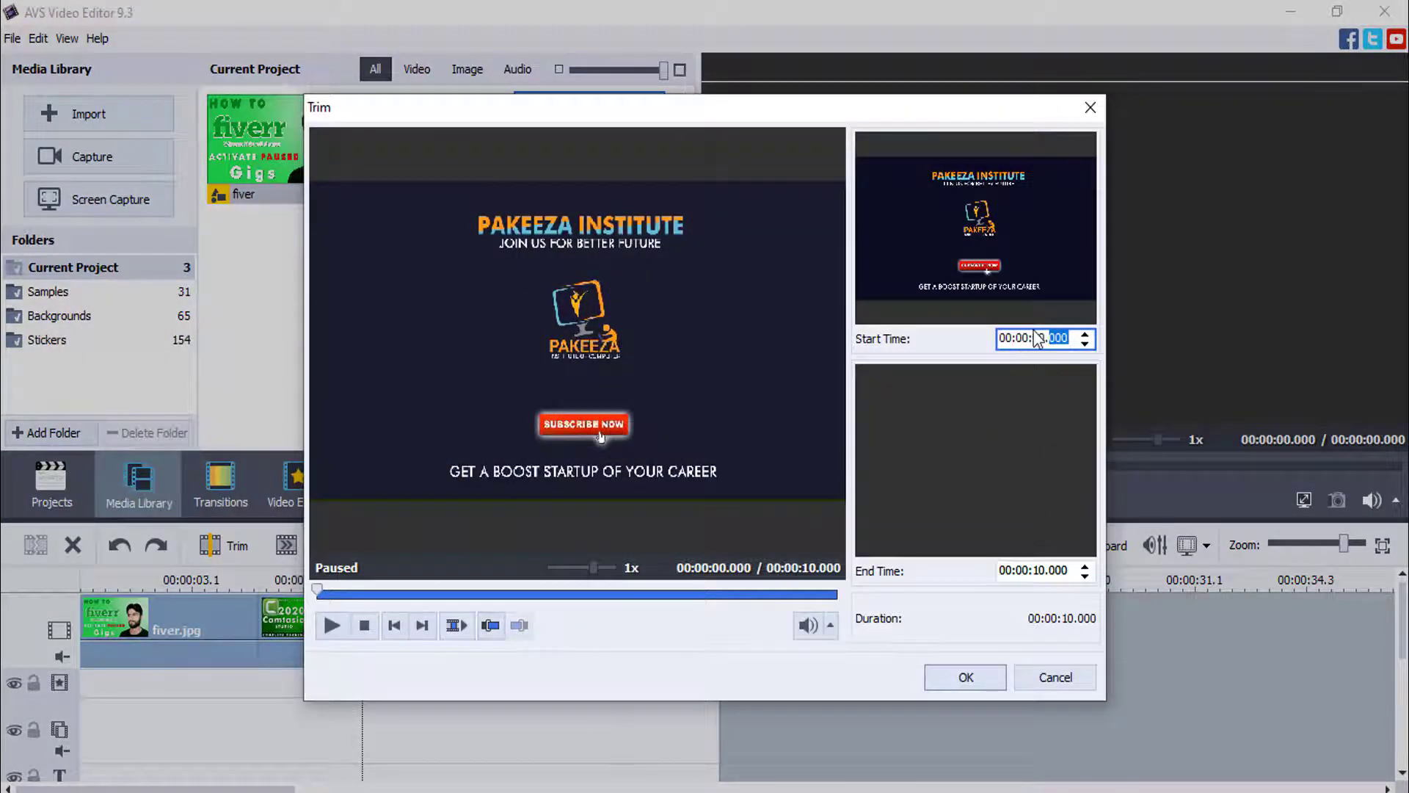
{"action": "left_click", "coordinate": [1038, 665]}
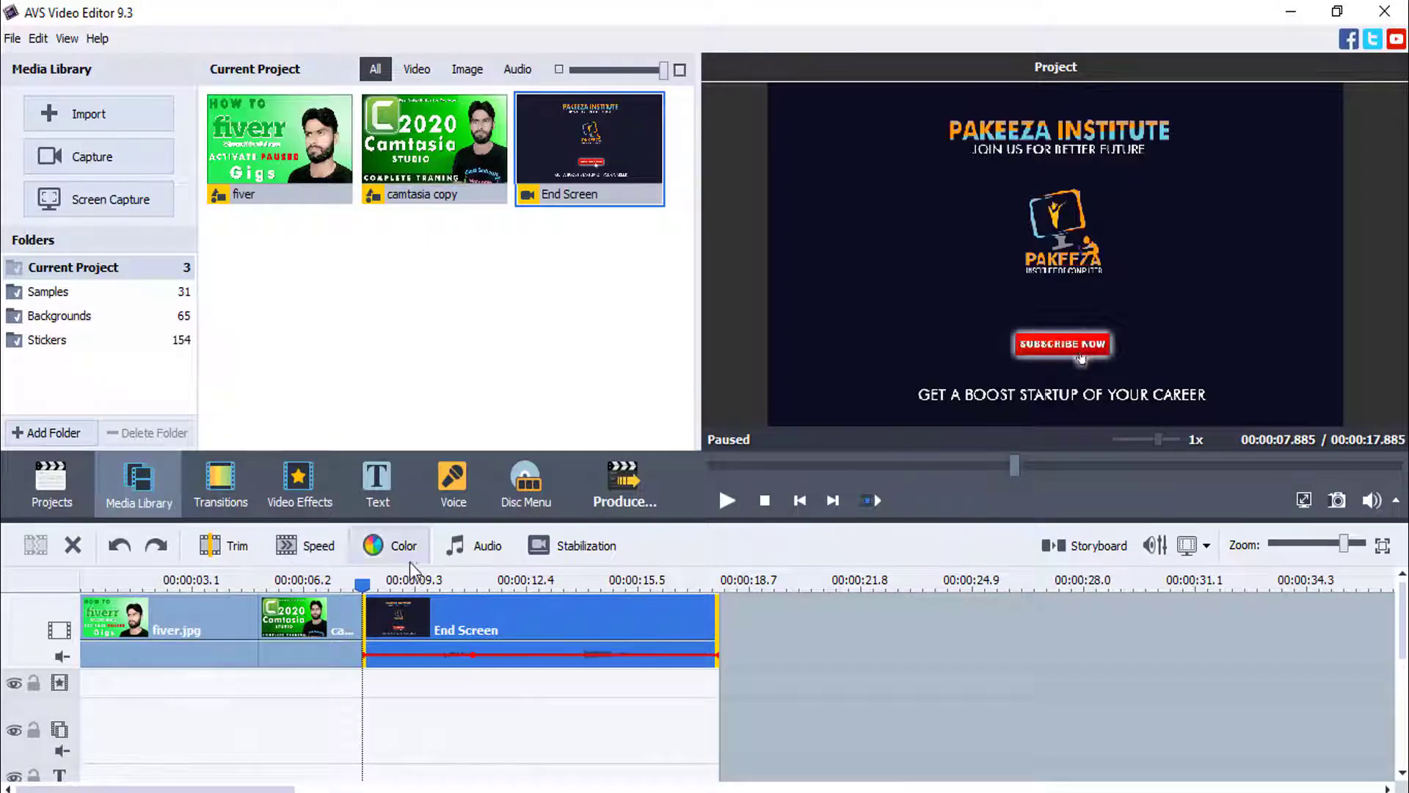
Play the End Screen clip from about 00:00:09.676 on the timeline and pause it.
{"action": "left_click", "coordinate": [426, 606]}
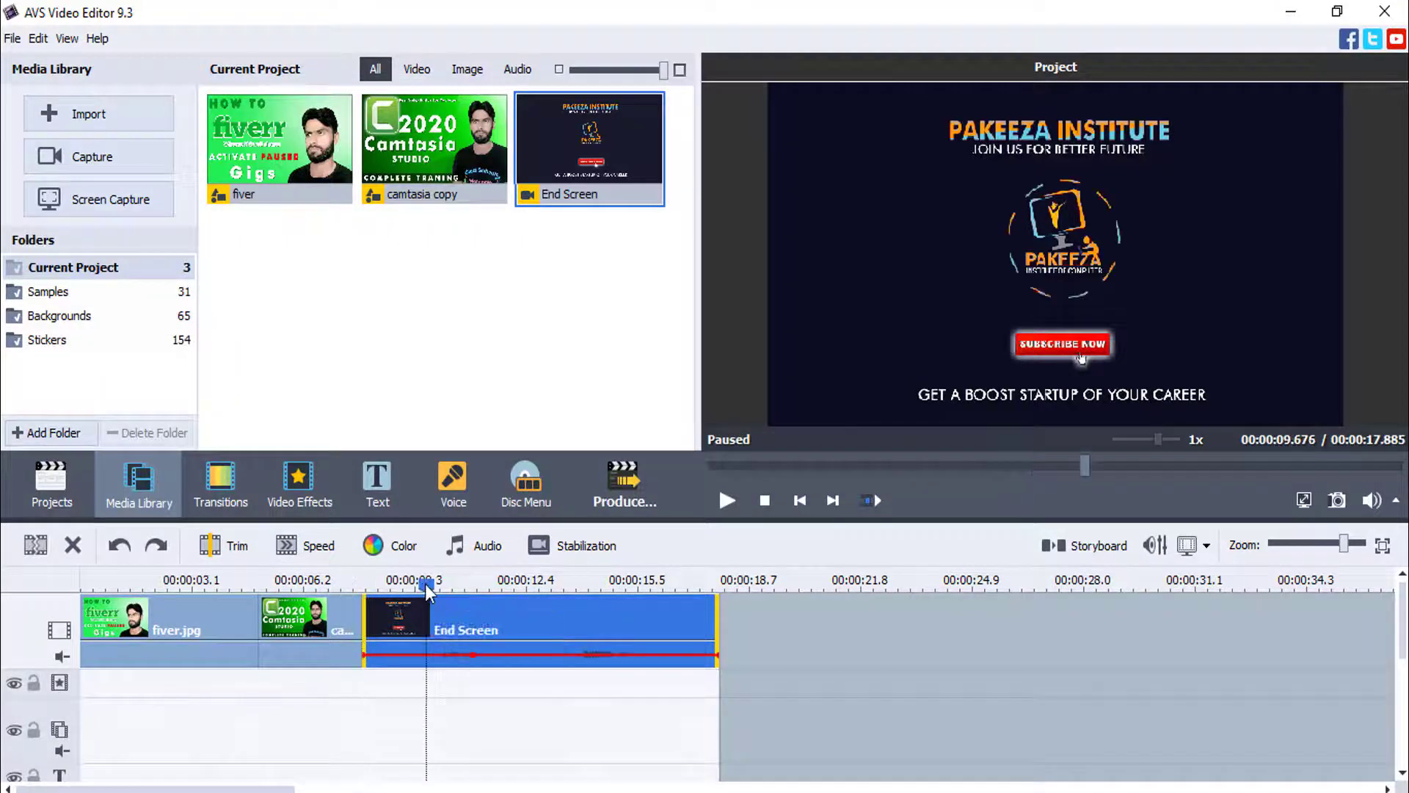
{"action": "left_click", "coordinate": [727, 502]}
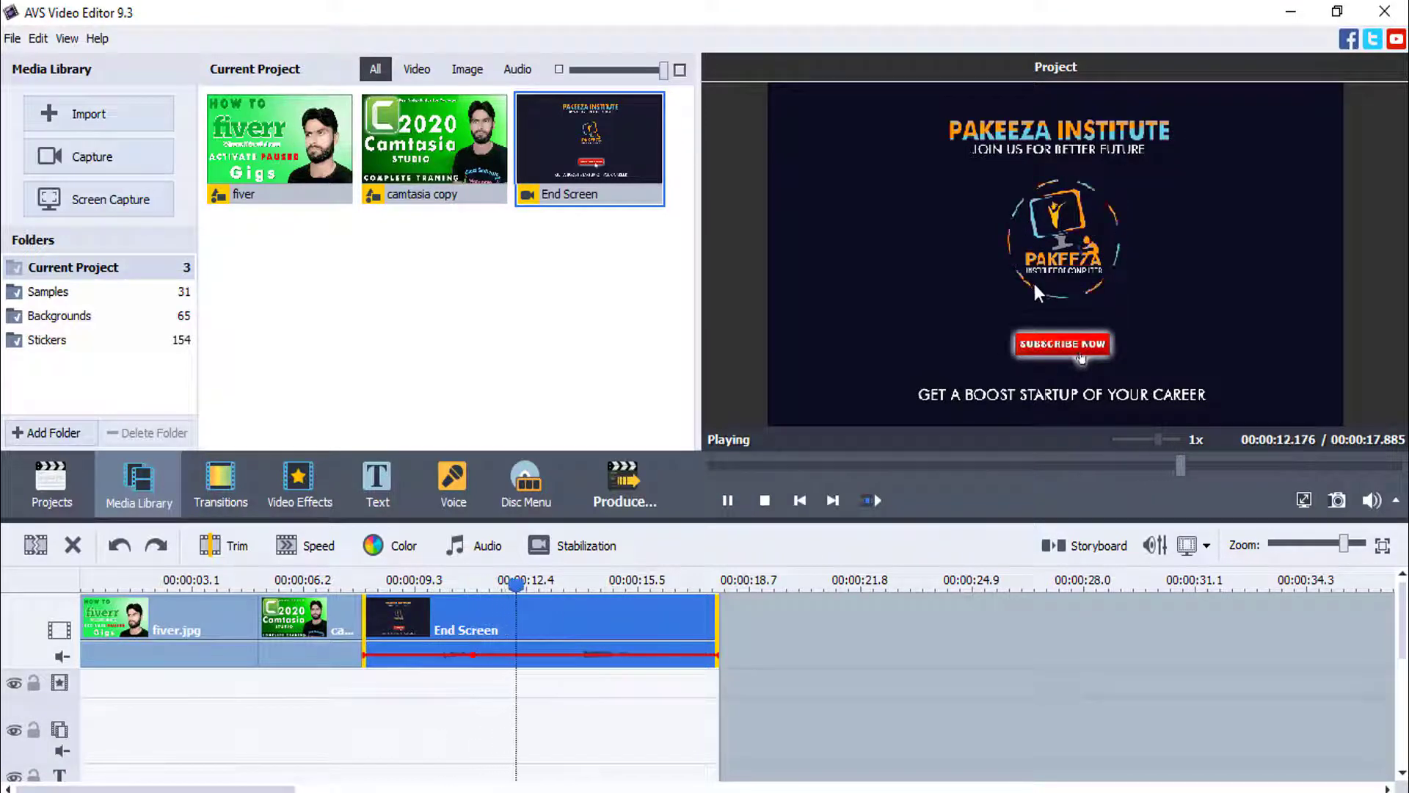
{"action": "left_click", "coordinate": [727, 501]}
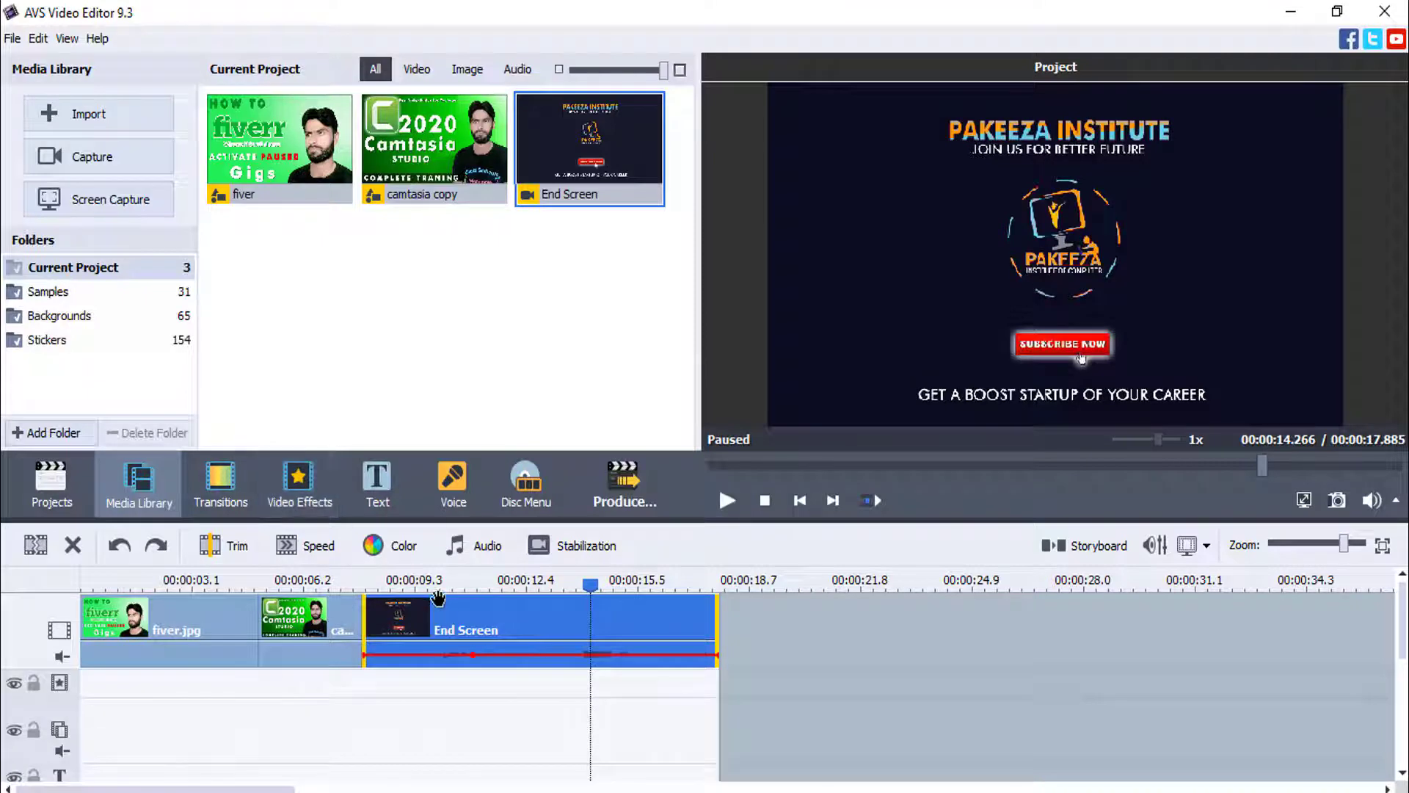
Set the End Screen clip's speed to 2.2x with stretched audio and play the result from near the clip's start.
{"action": "left_click", "coordinate": [314, 545]}
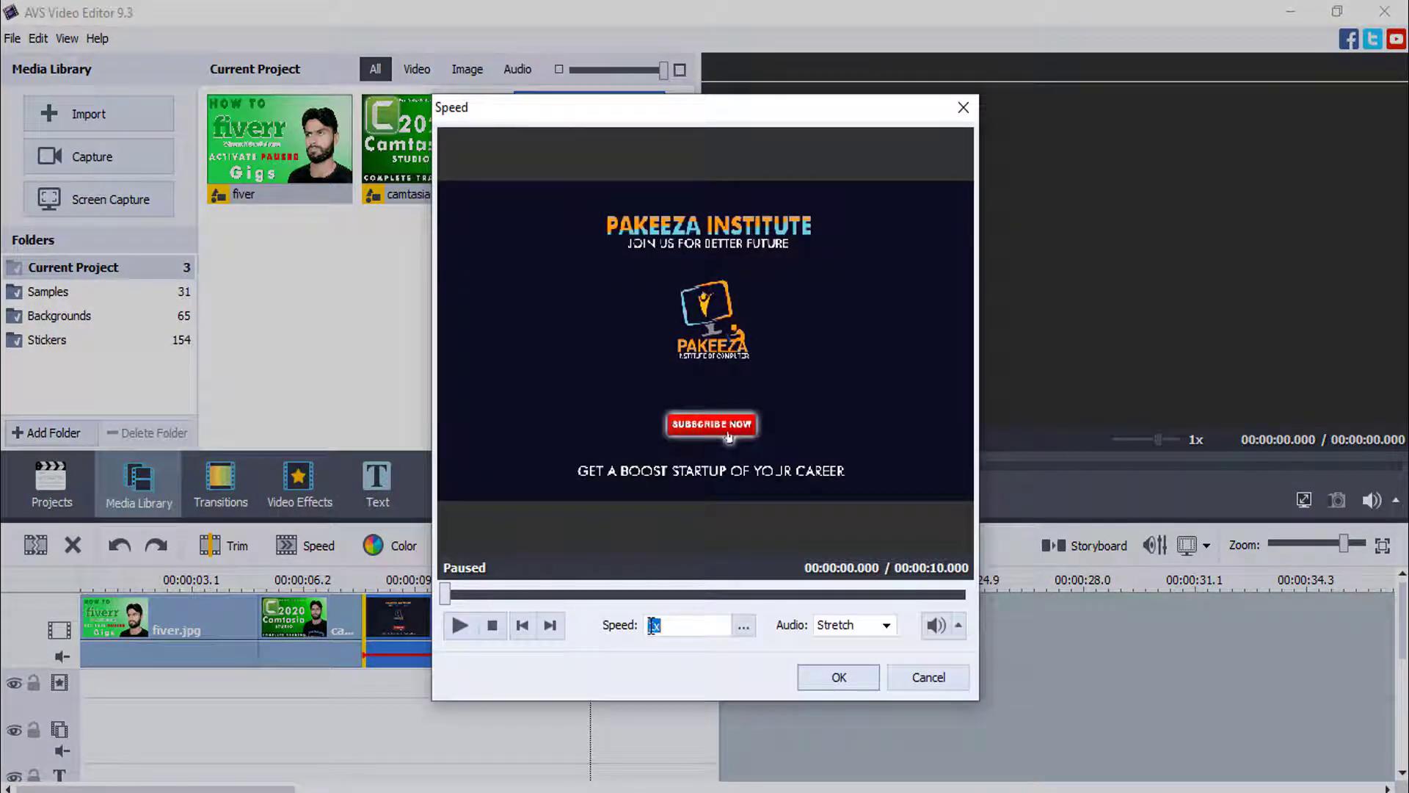
{"action": "left_click", "coordinate": [674, 626]}
{"action": "left_click", "coordinate": [685, 632]}
{"action": "left_click", "coordinate": [744, 629]}
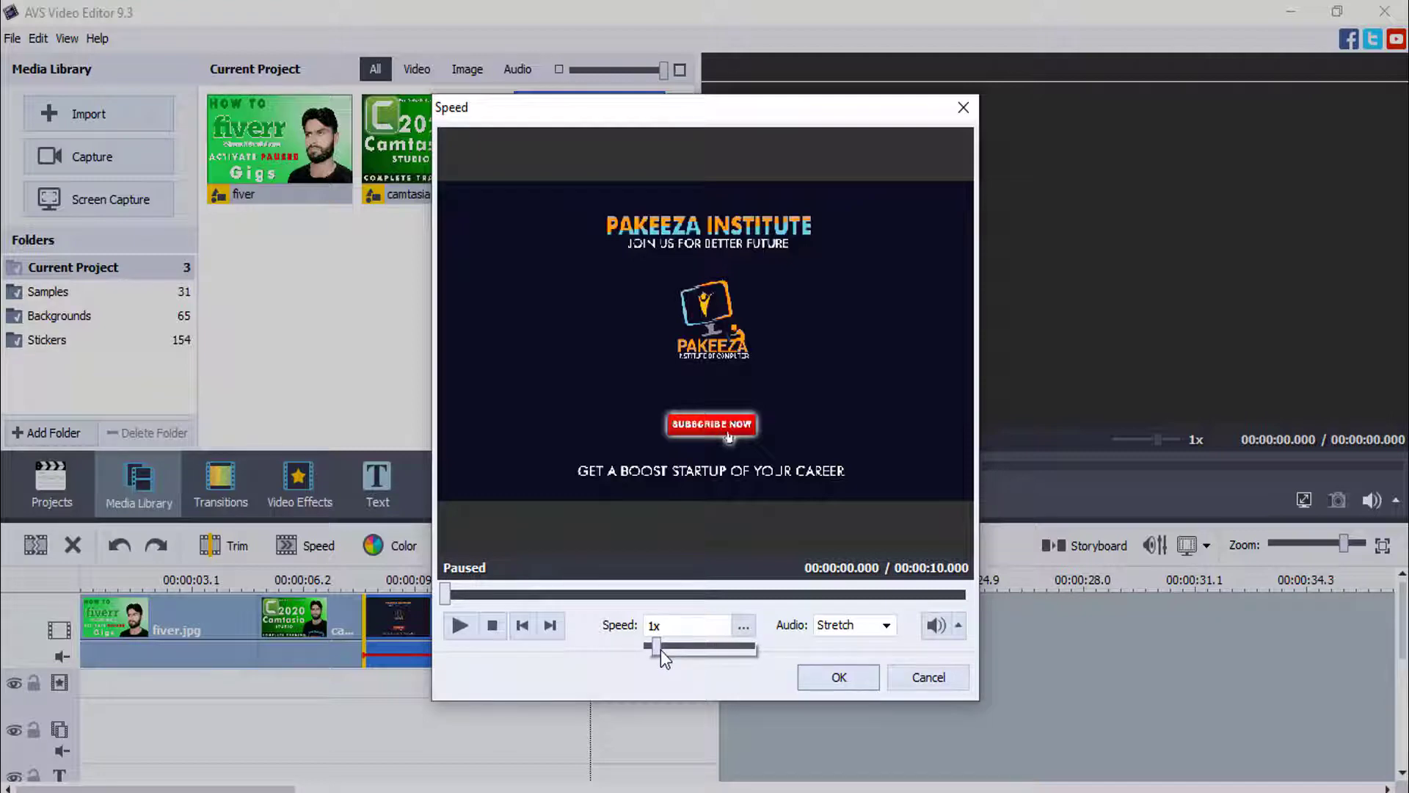
{"action": "left_click_drag", "start_coordinate": [661, 650], "coordinate": [676, 659]}
{"action": "left_click", "coordinate": [826, 677]}
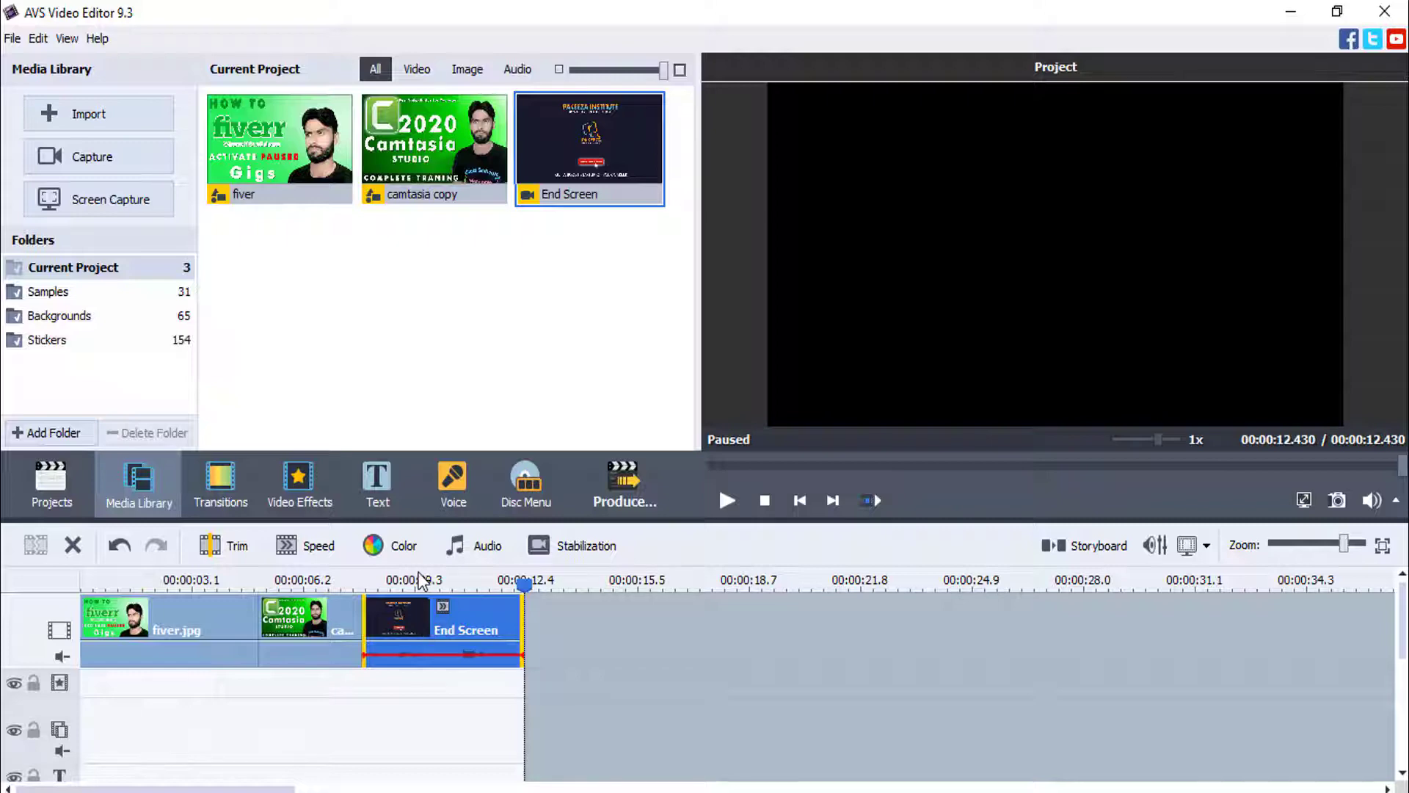
{"action": "left_click", "coordinate": [371, 584]}
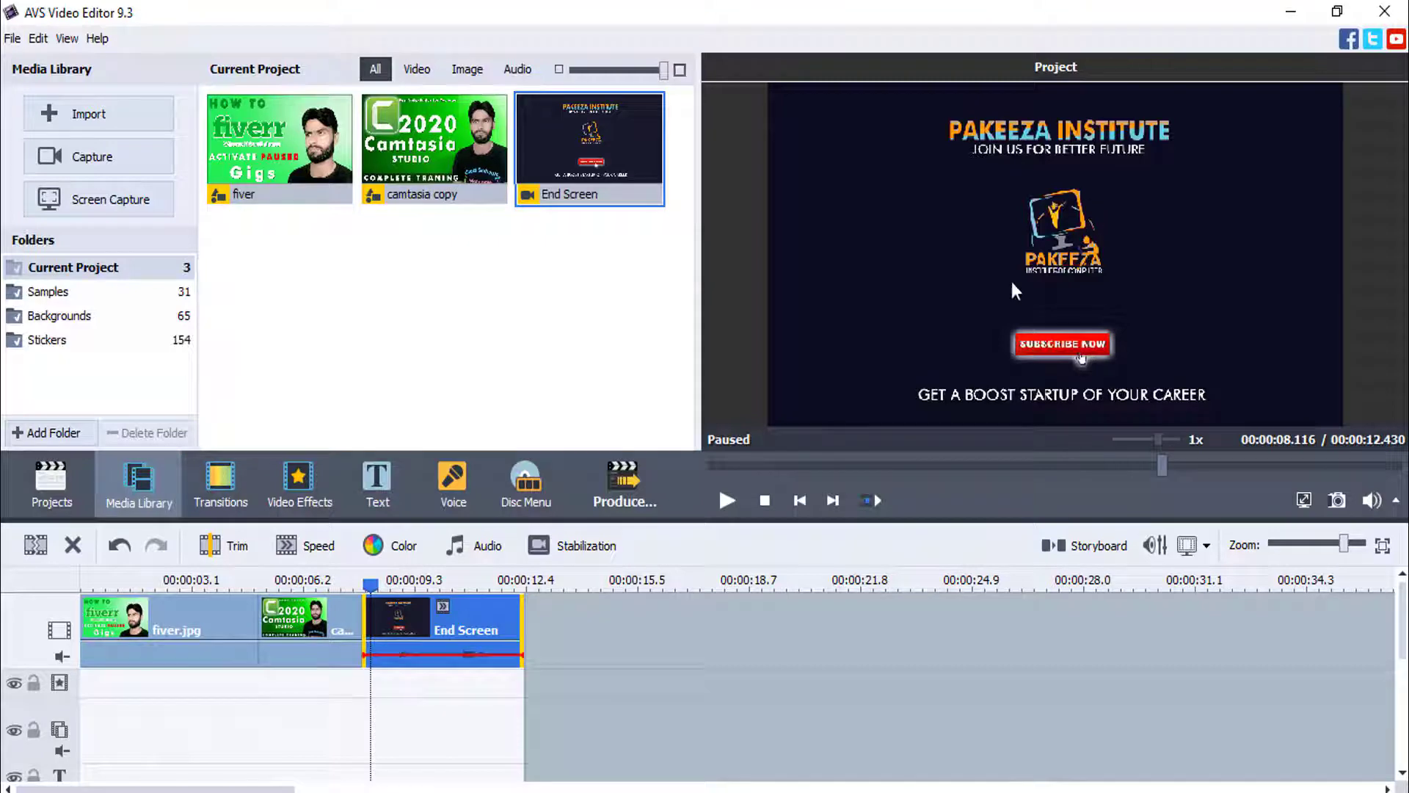
{"action": "left_click", "coordinate": [729, 502]}
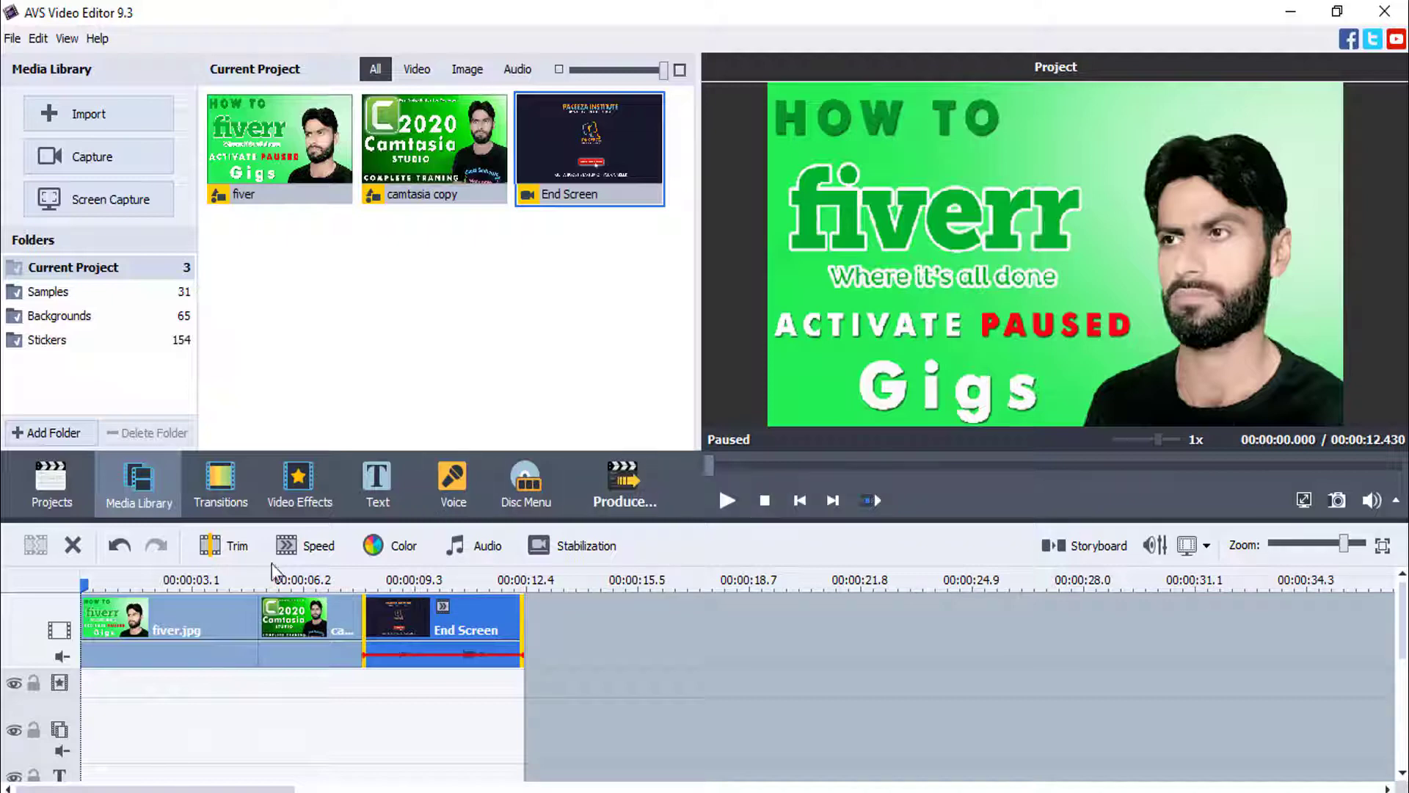
Set the End Screen clip's speed to 0.05x with stretched audio.
{"action": "left_click", "coordinate": [311, 547]}
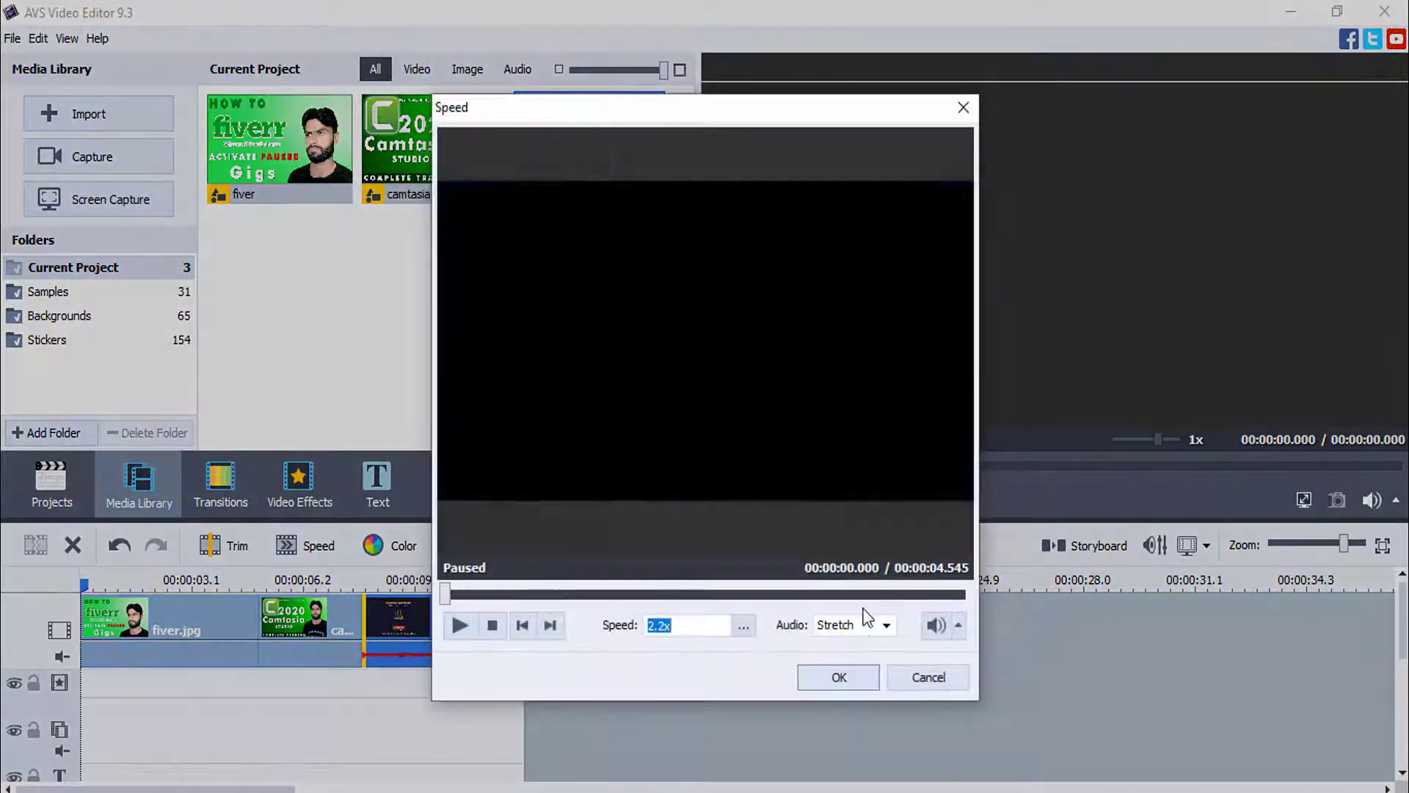
{"action": "left_click", "coordinate": [744, 626]}
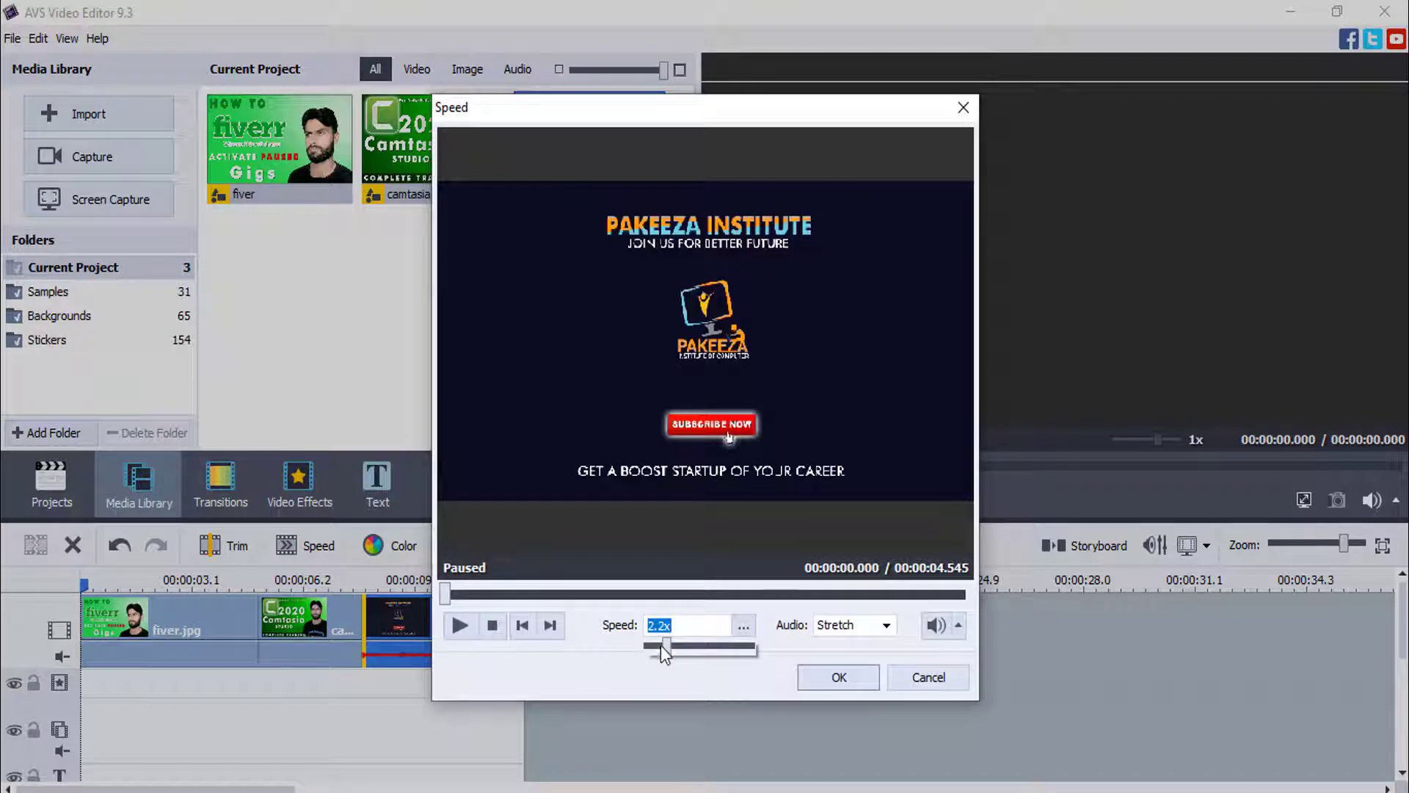
{"action": "left_click_drag", "start_coordinate": [660, 645], "coordinate": [640, 656]}
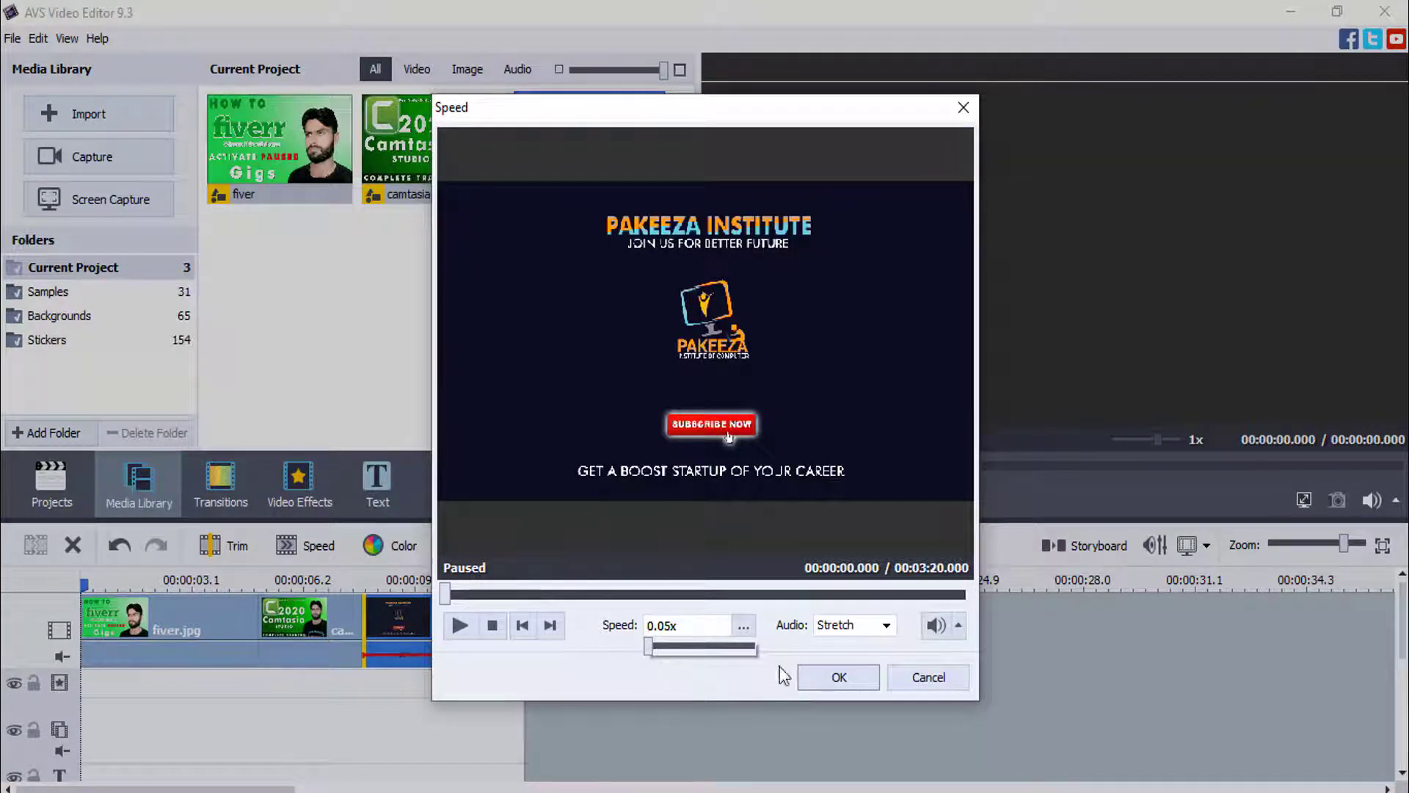
{"action": "left_click", "coordinate": [839, 677]}
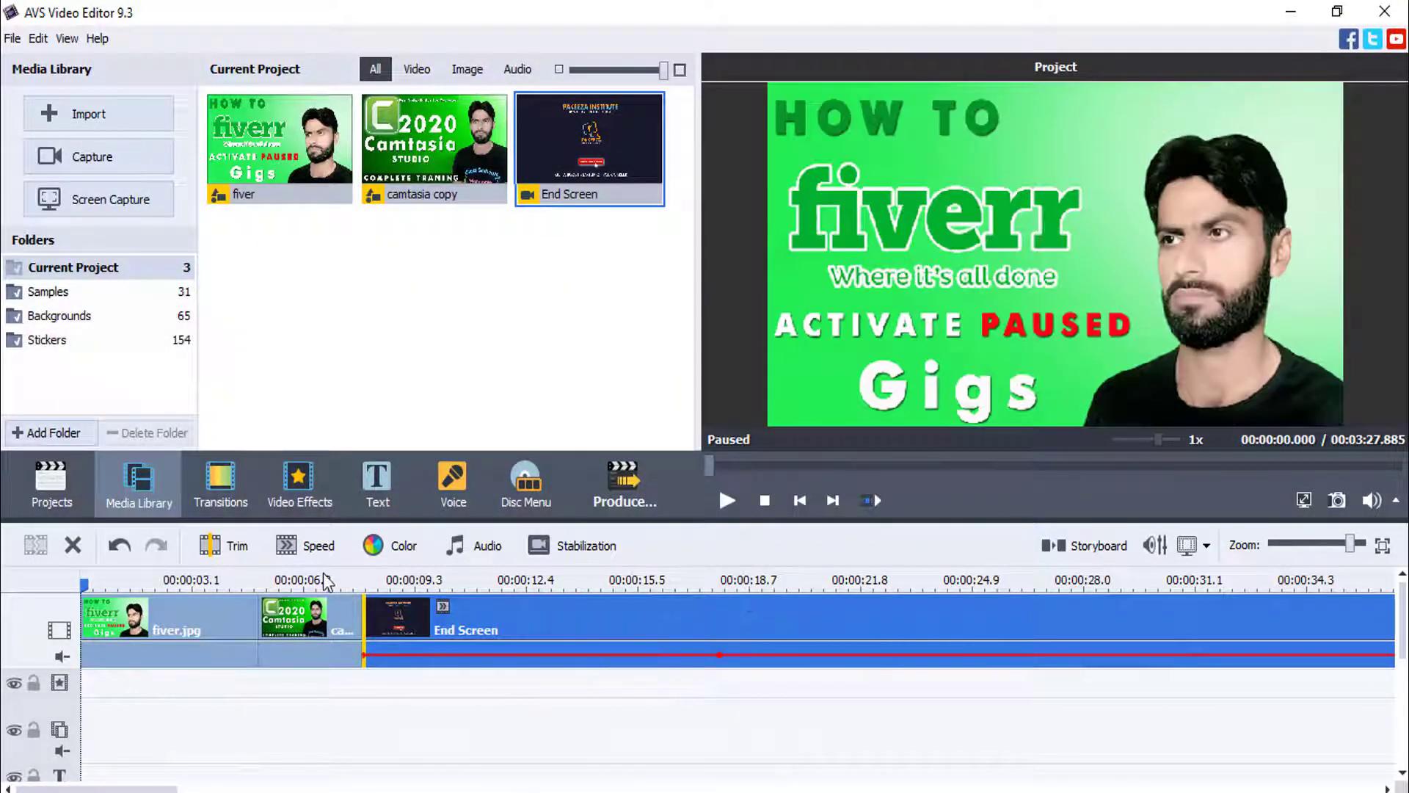
Raise the End Screen clip's speed to 0.4x and apply it.
{"action": "left_click", "coordinate": [305, 546]}
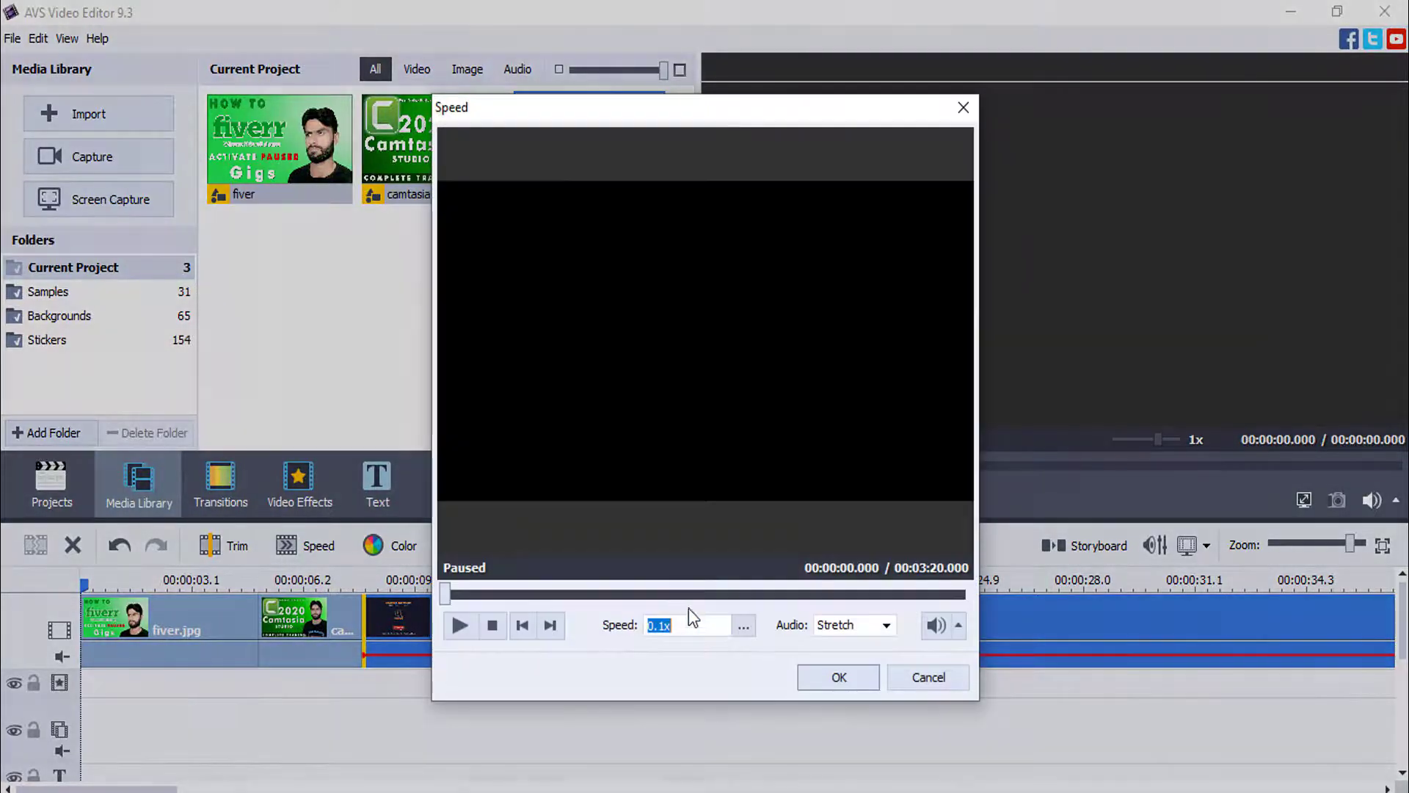
{"action": "left_click", "coordinate": [741, 626]}
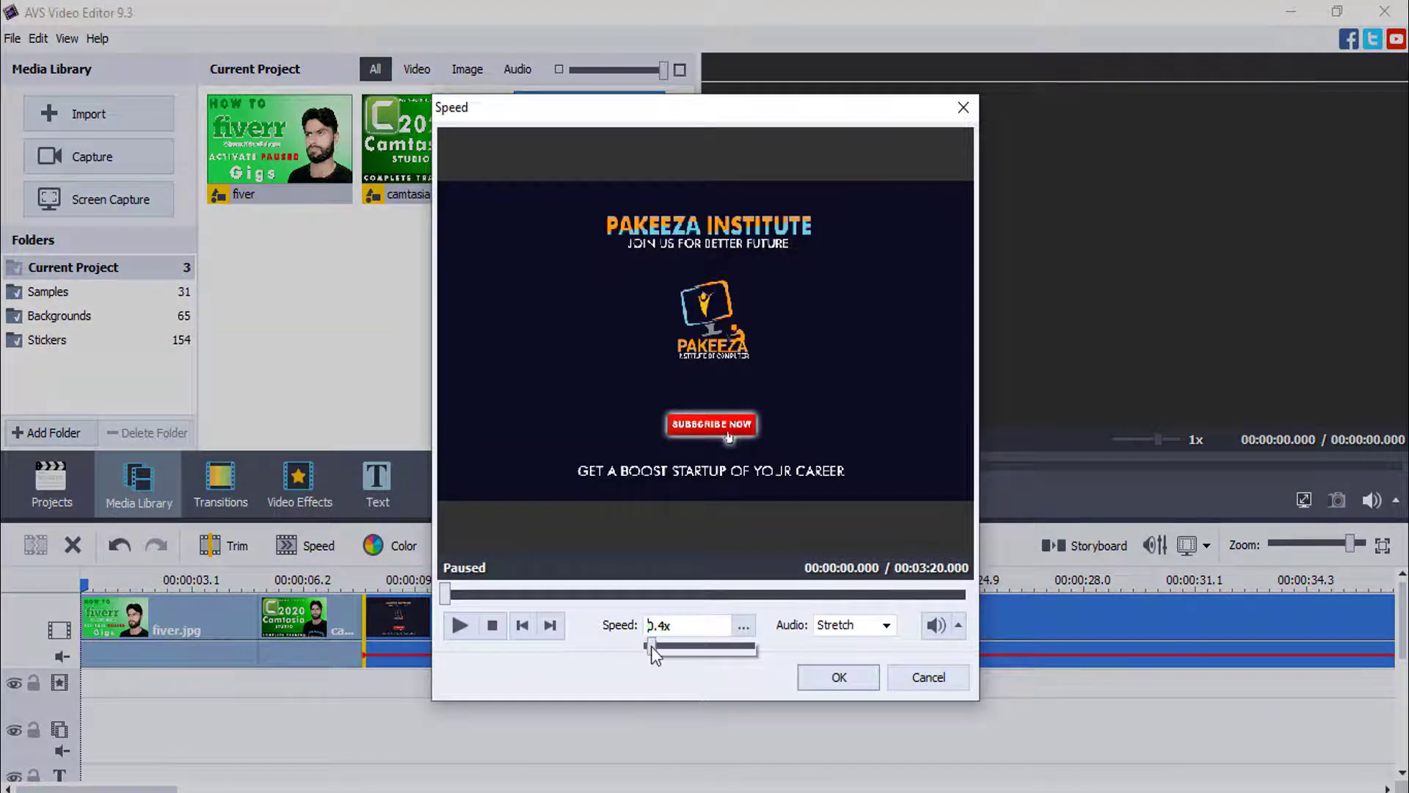
{"action": "left_click_drag", "start_coordinate": [650, 646], "coordinate": [653, 648]}
{"action": "left_click", "coordinate": [864, 683]}
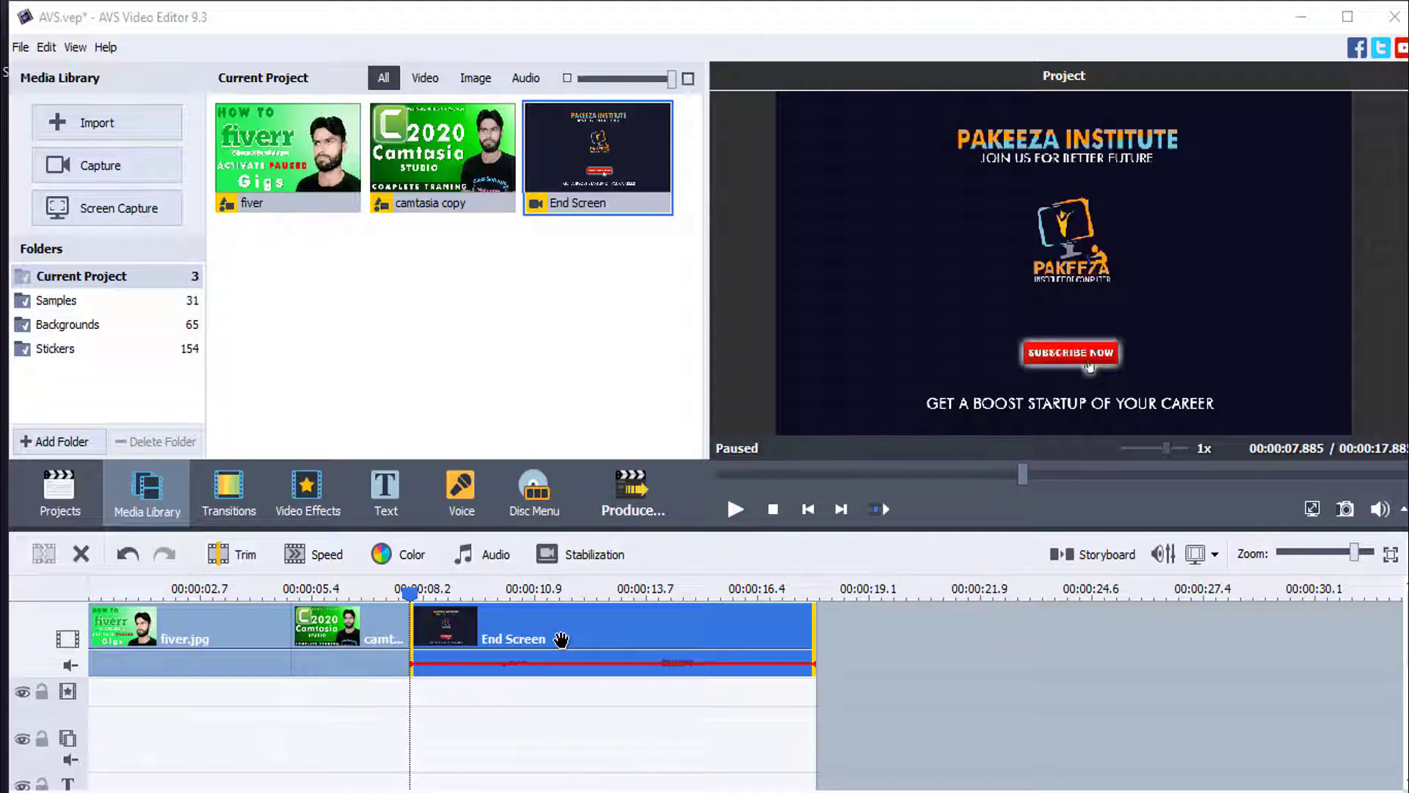
Compare the editing options offered for the camtasia copy image with those for the End Screen video on the timeline.
{"action": "left_click", "coordinate": [339, 594]}
{"action": "left_click", "coordinate": [345, 619]}
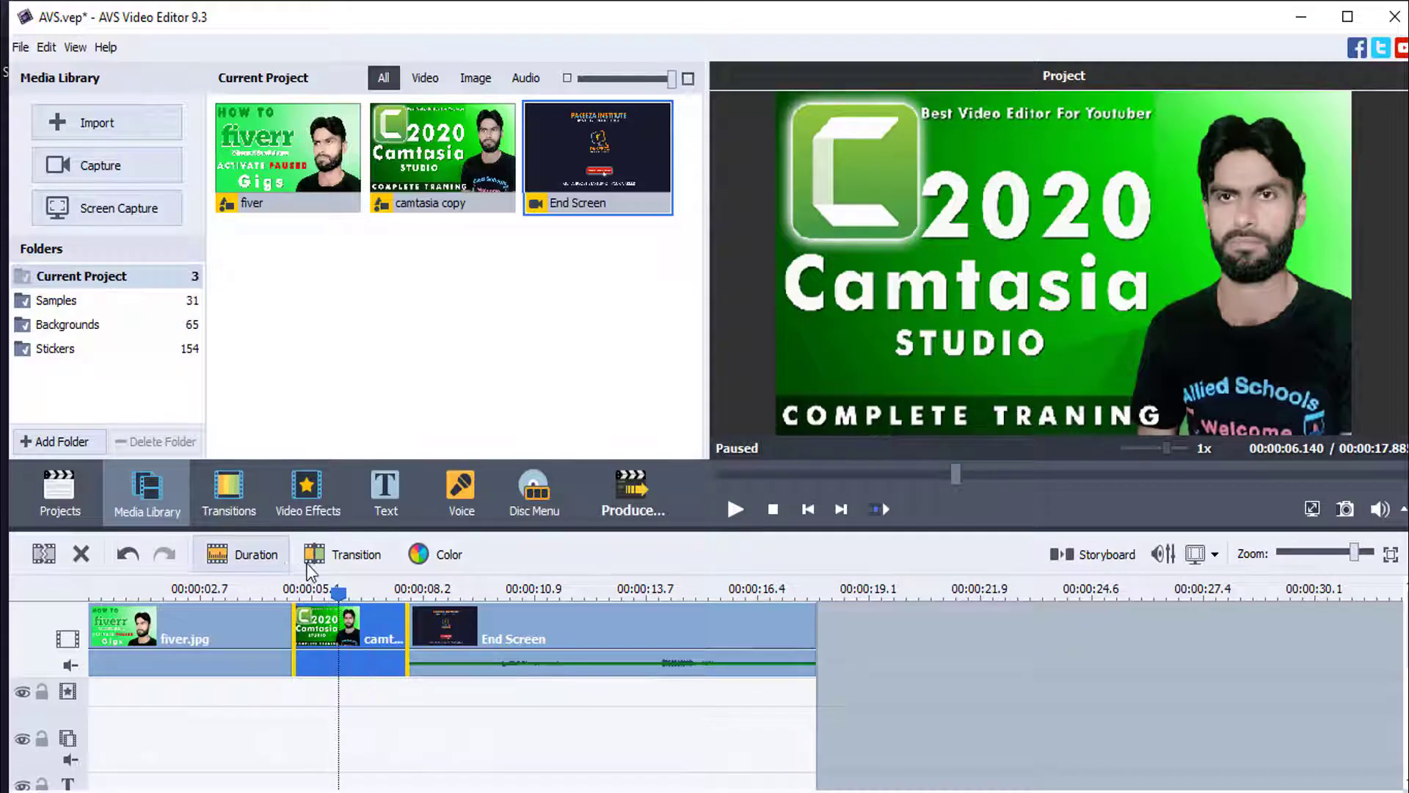
{"action": "left_click", "coordinate": [551, 593]}
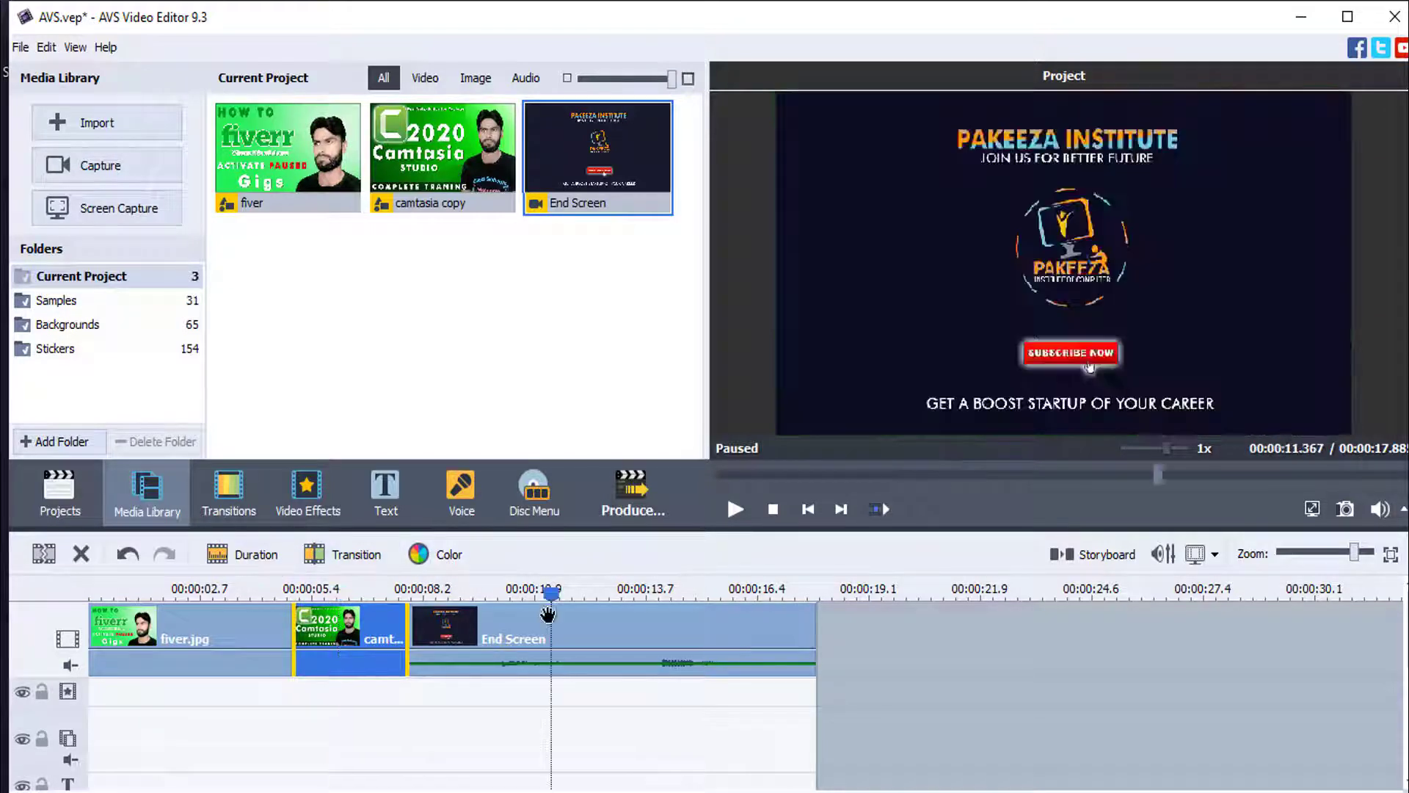
{"action": "left_click", "coordinate": [605, 636]}
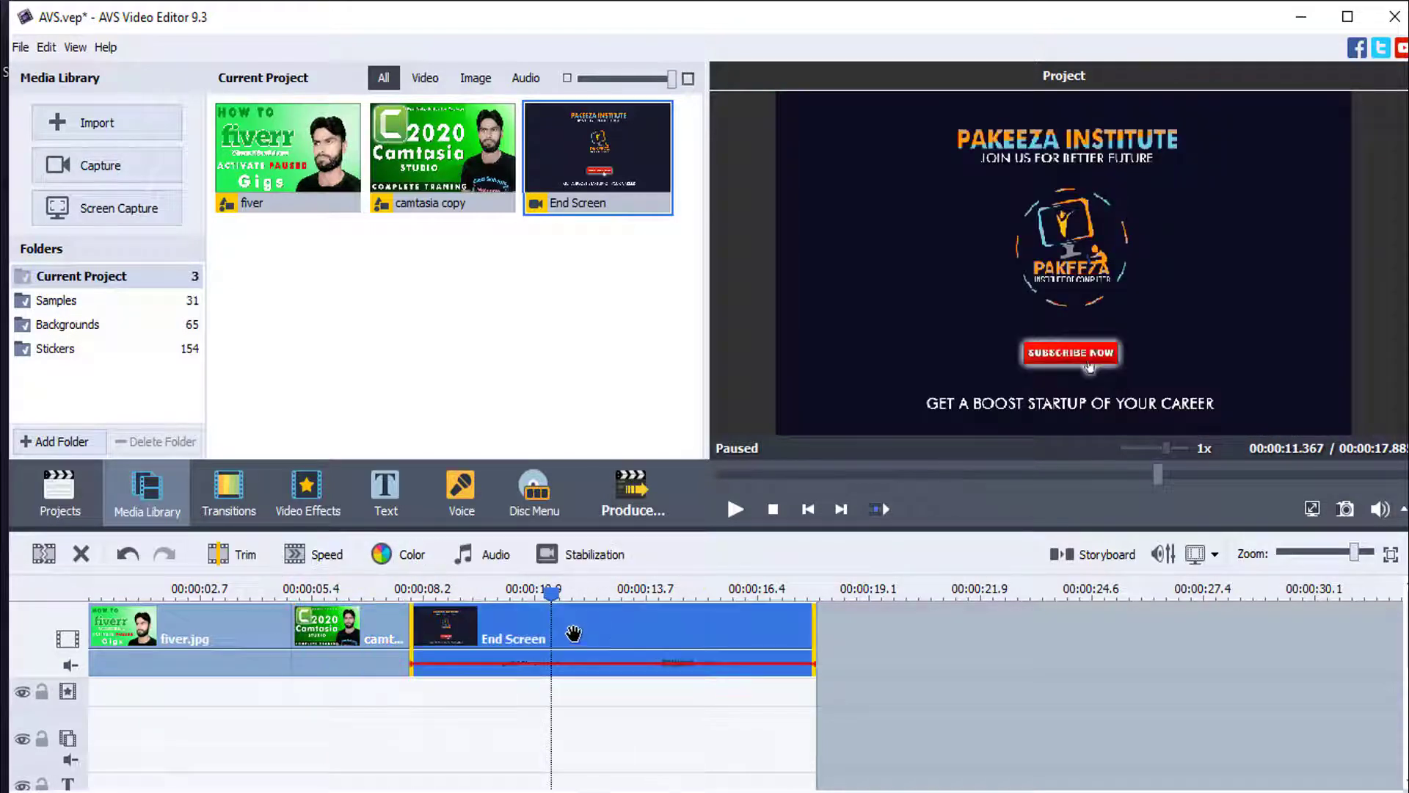
Extend the camtasia copy image on the timeline to 00:00:03.347, and check its Duration setting without changing it.
{"action": "left_click", "coordinate": [336, 593]}
{"action": "left_click", "coordinate": [354, 624]}
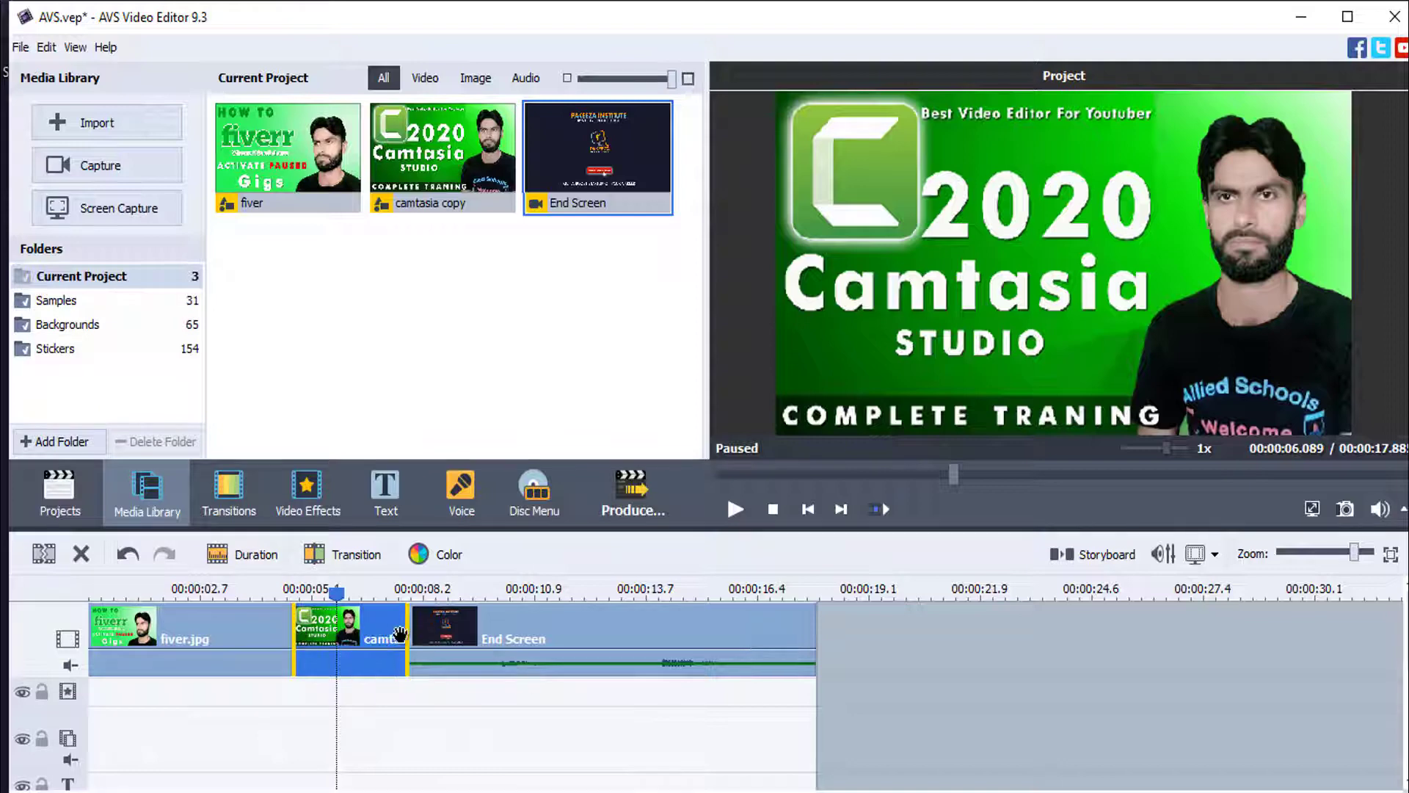
{"action": "left_click_drag", "start_coordinate": [370, 631], "coordinate": [428, 631]}
{"action": "left_click", "coordinate": [372, 630]}
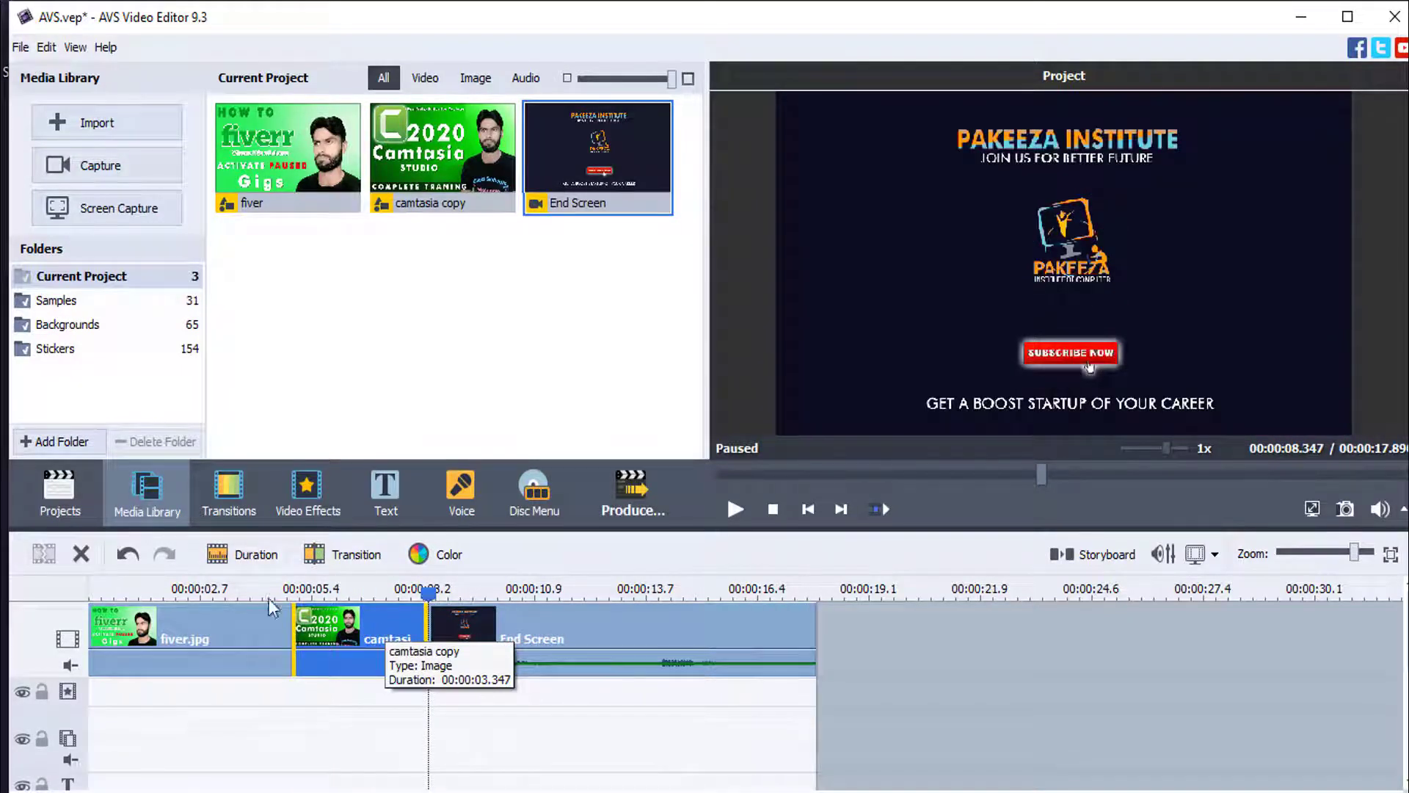
{"action": "left_click", "coordinate": [257, 559]}
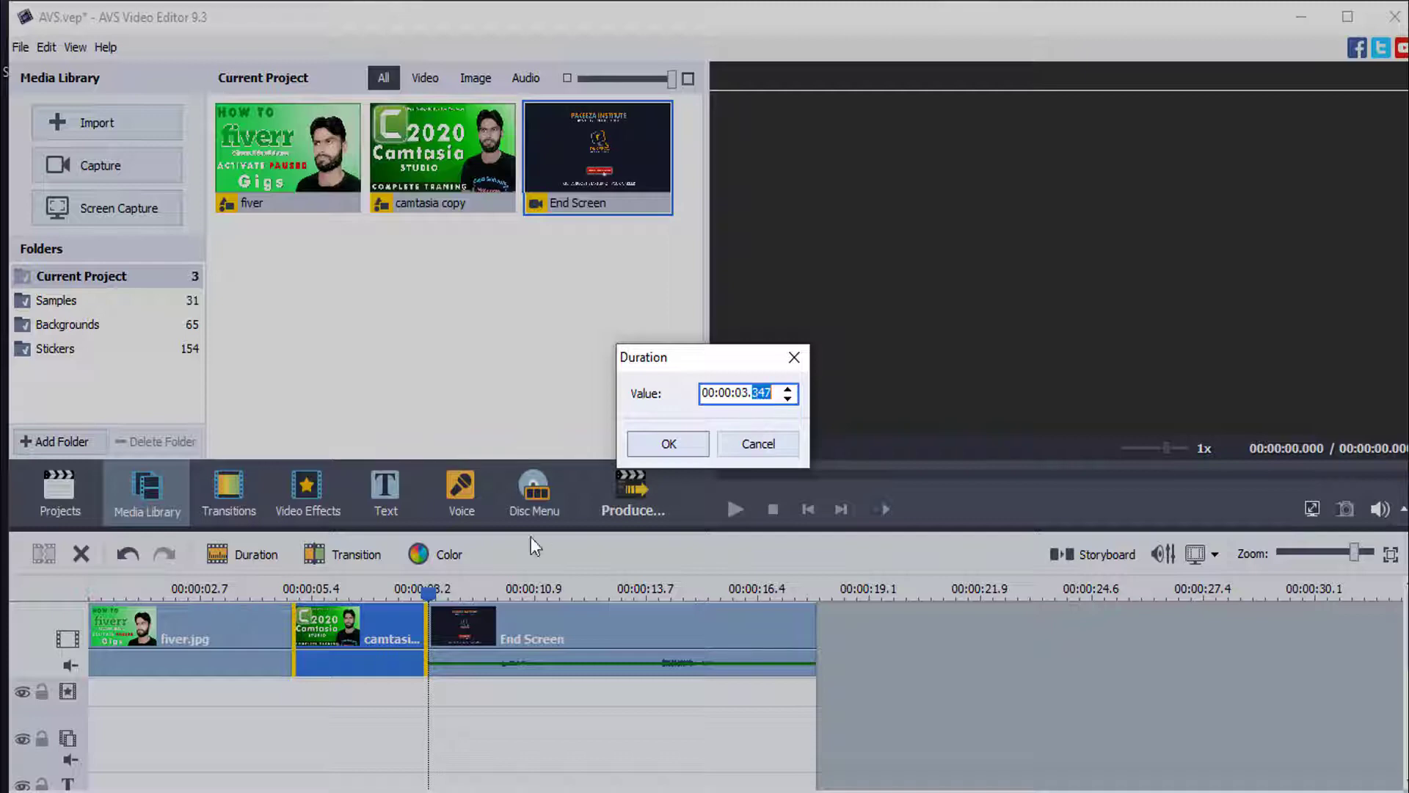
{"action": "left_click", "coordinate": [746, 446]}
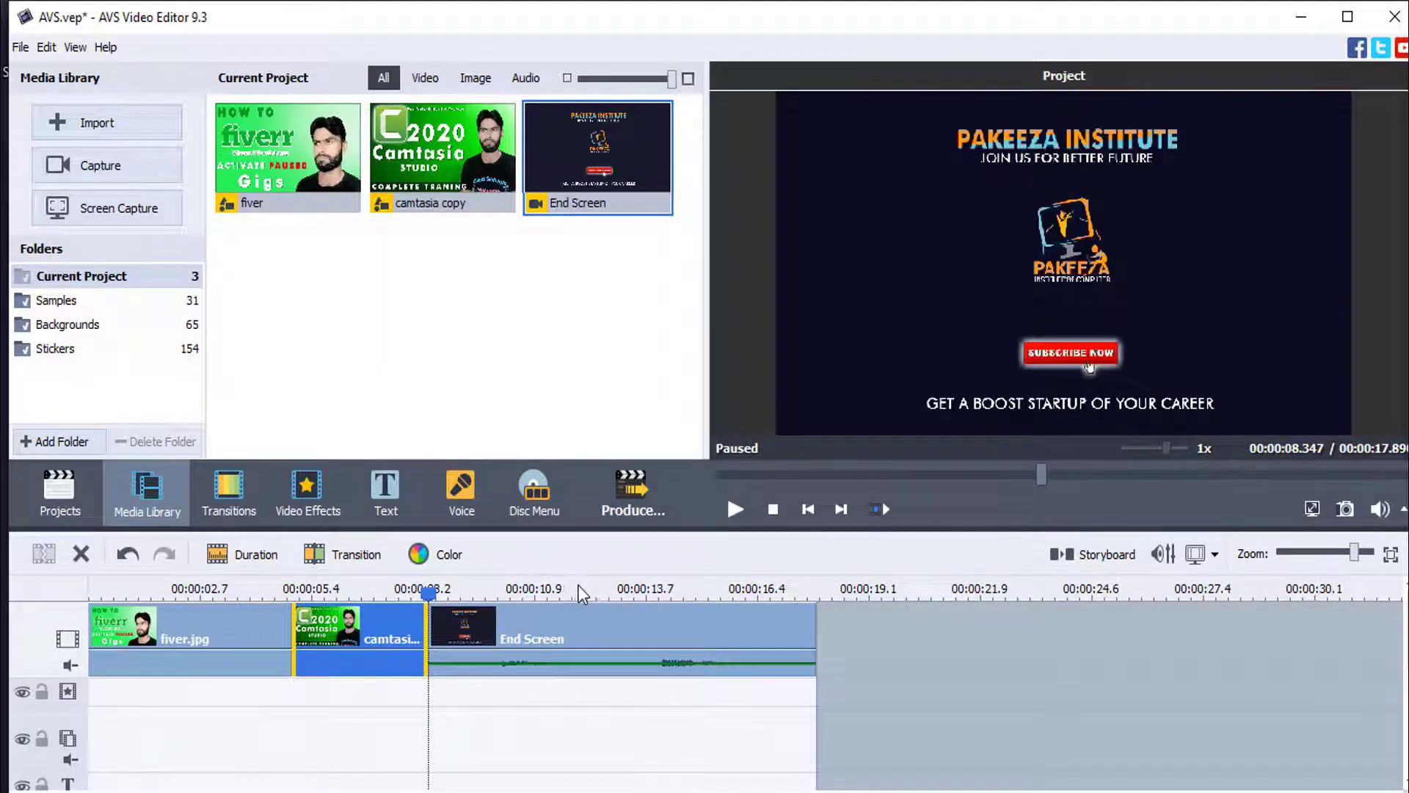
Try Color Correction on the End Screen clip with brightness -25, temperature 25, contrast -40, saturation 30, gamma 28 and hue 48, and cancel it.
{"action": "left_click", "coordinate": [580, 593]}
{"action": "left_click", "coordinate": [617, 636]}
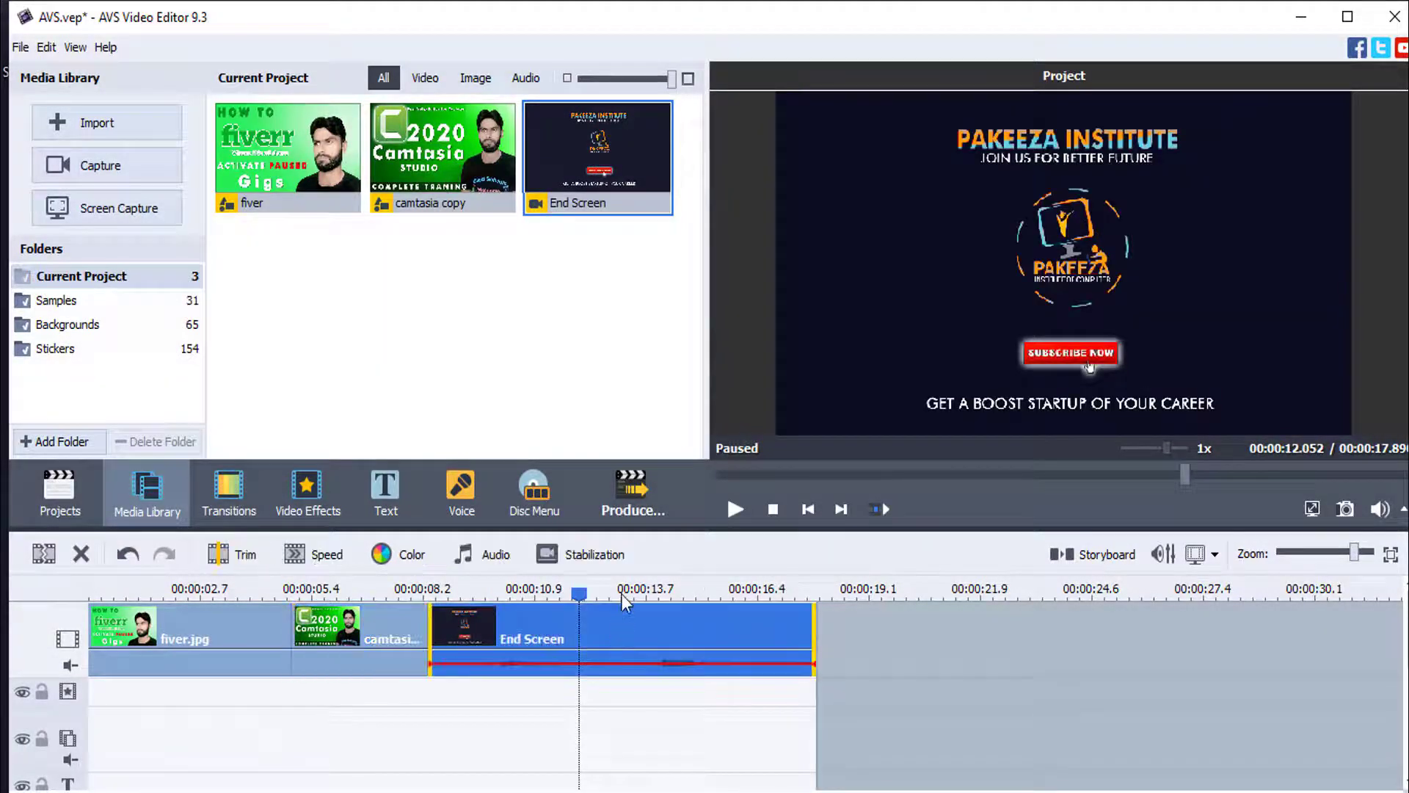
{"action": "left_click", "coordinate": [403, 560]}
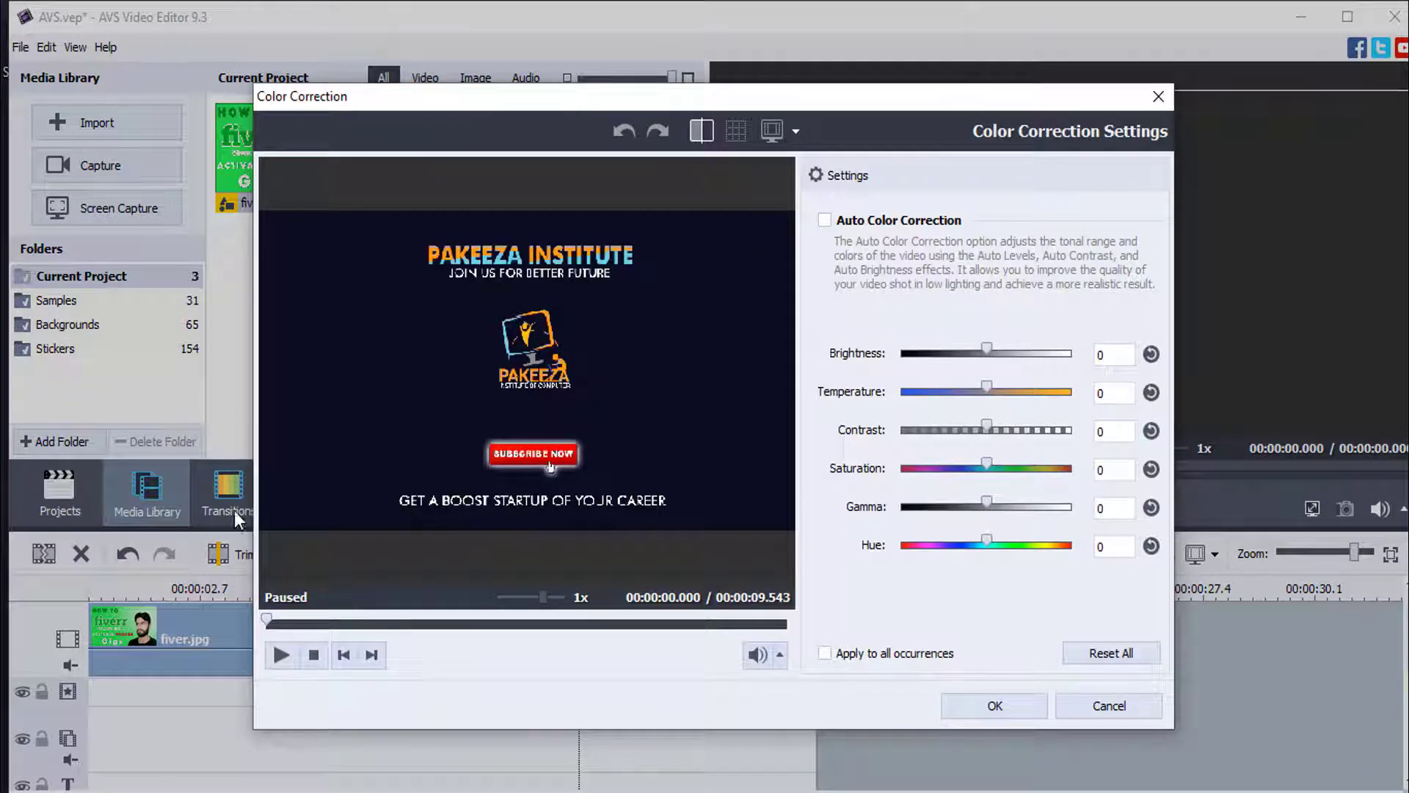
{"action": "left_click", "coordinate": [1006, 353]}
{"action": "left_click_drag", "start_coordinate": [974, 359], "coordinate": [1010, 544]}
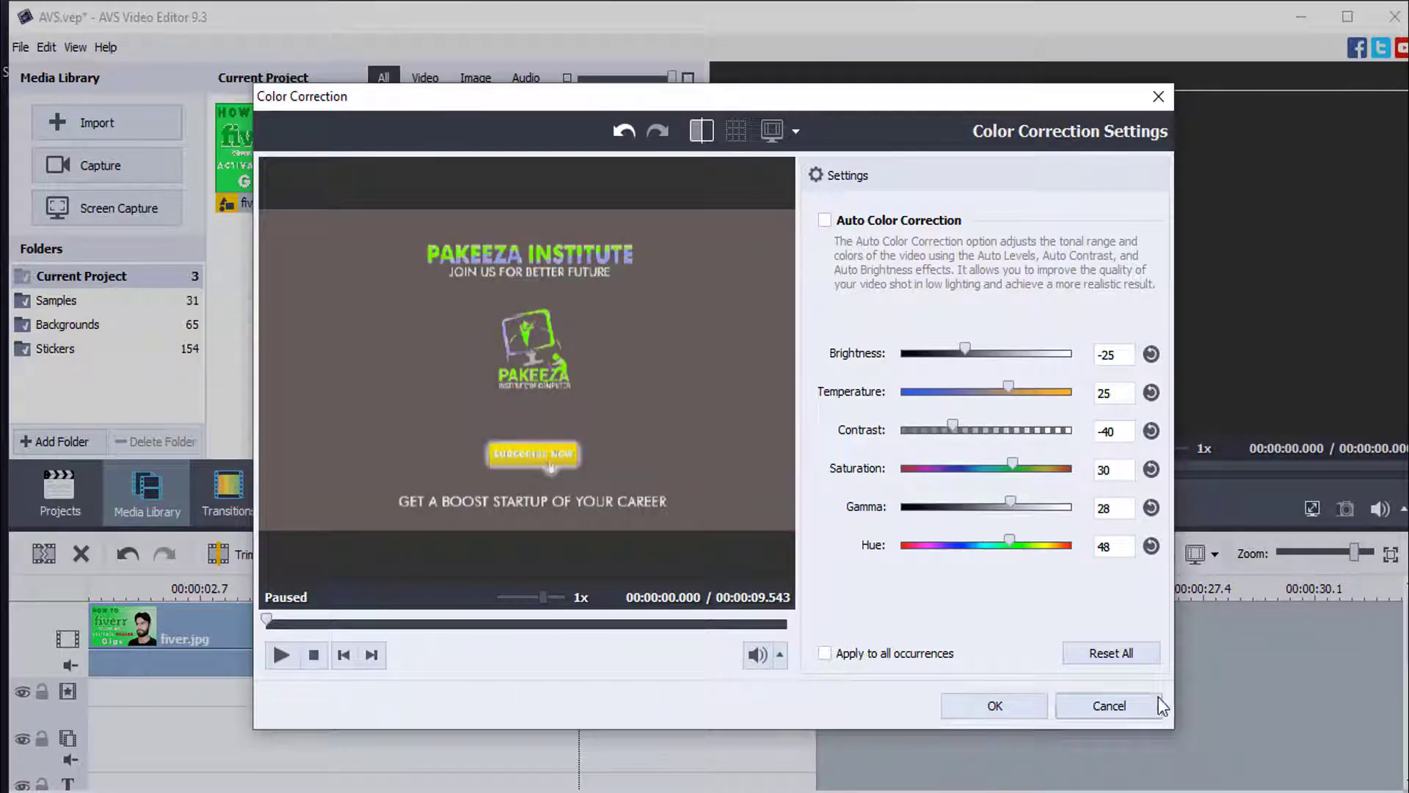
{"action": "left_click", "coordinate": [1102, 708]}
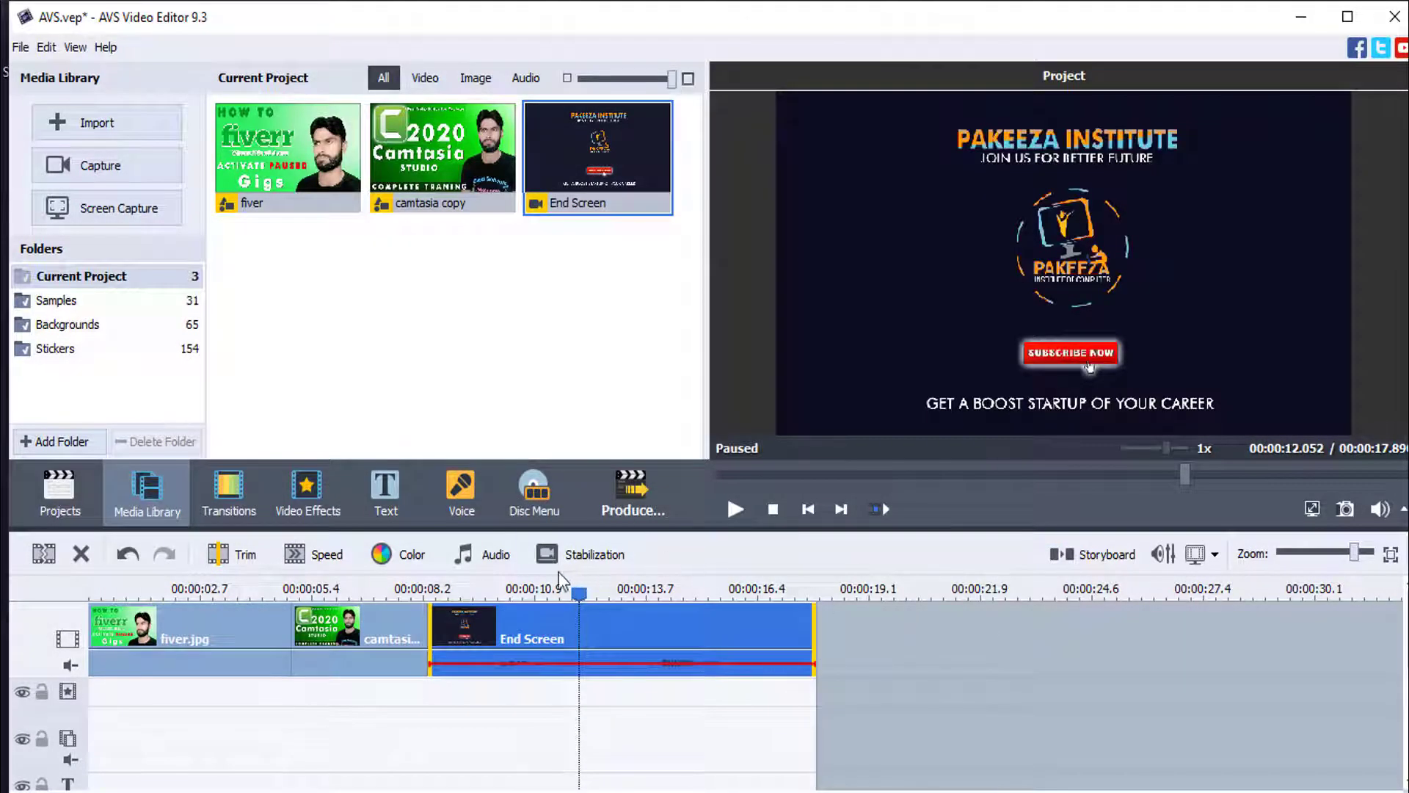
Try enabling Noise Removal with Reduce at 1 and Equalize in the End Screen clip's audio correction, and cancel the changes.
{"action": "left_click", "coordinate": [499, 556]}
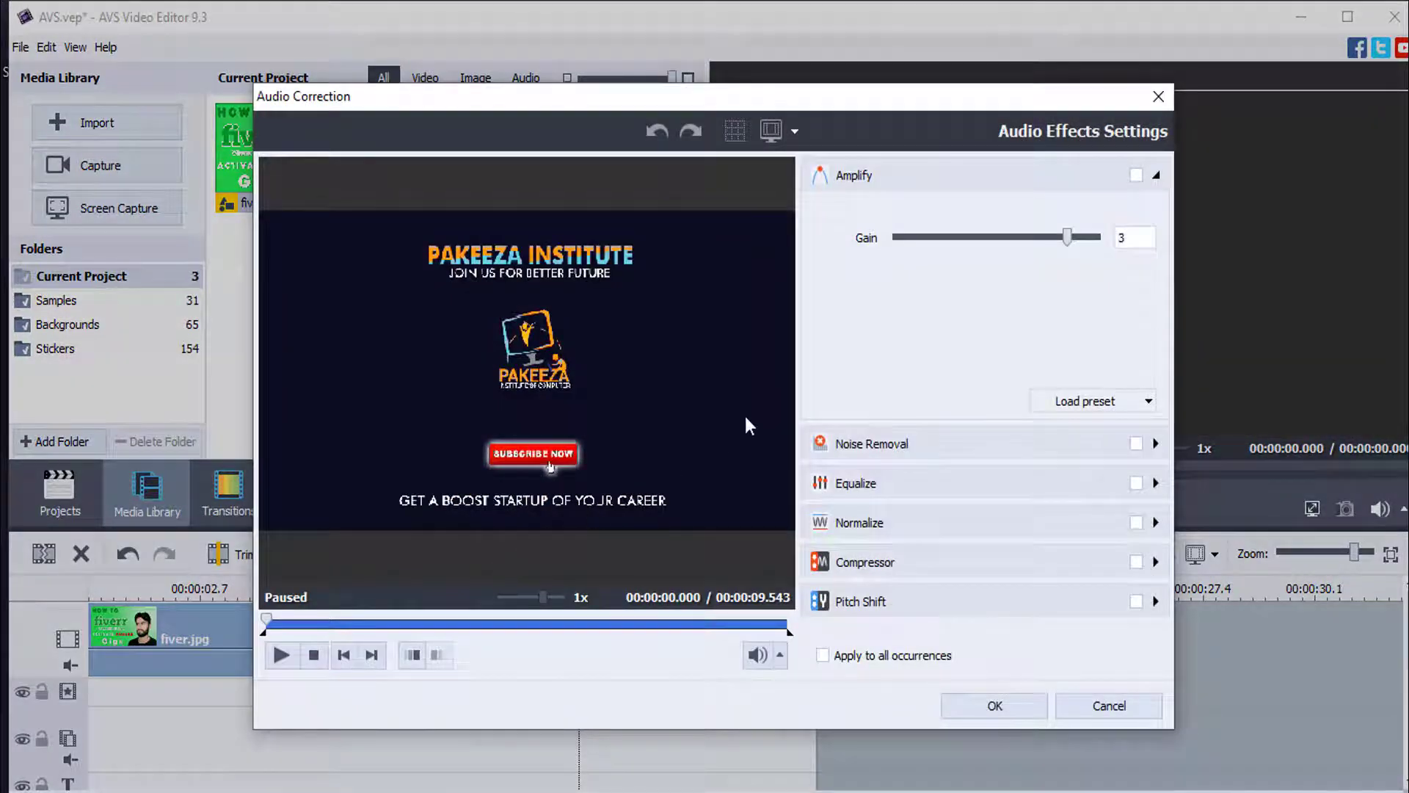
{"action": "left_click_drag", "start_coordinate": [803, 104], "coordinate": [751, 53]}
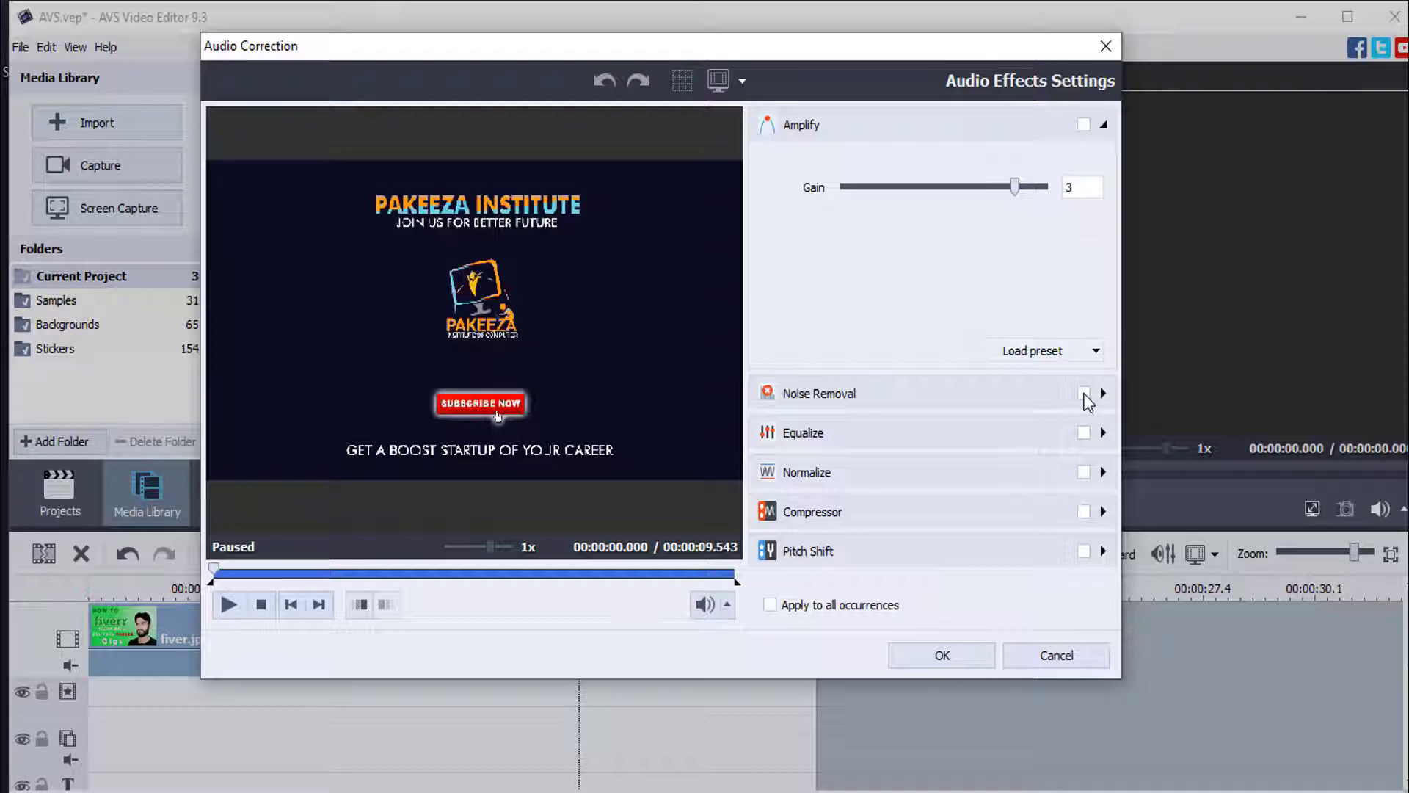
{"action": "left_click", "coordinate": [1084, 395]}
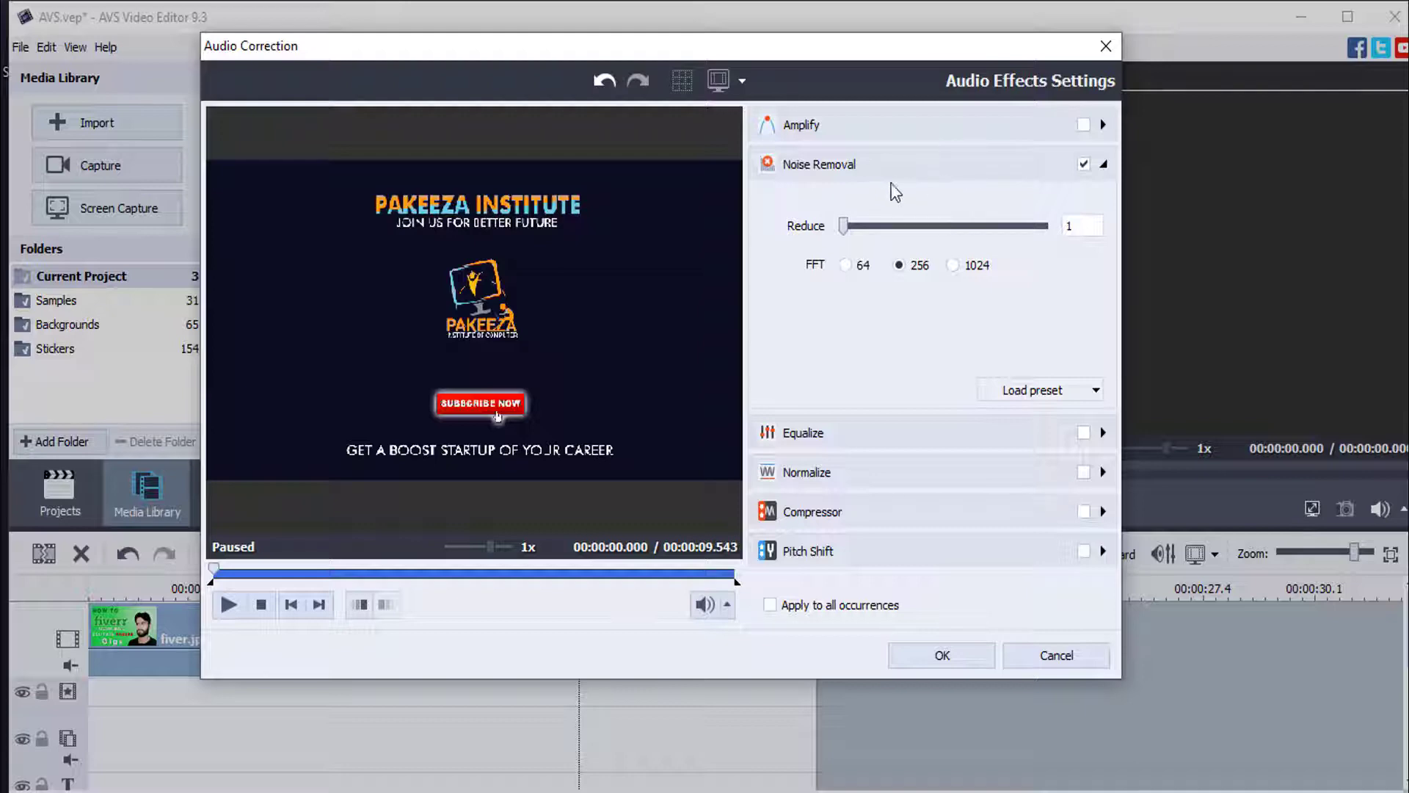
{"action": "left_click", "coordinate": [844, 228]}
{"action": "mouse_move", "coordinate": [844, 228]}
{"action": "left_mouse_down"}
{"action": "mouse_move", "coordinate": [978, 228]}
{"action": "mouse_move", "coordinate": [835, 240]}
{"action": "left_mouse_up"}
{"action": "left_click", "coordinate": [1084, 433]}
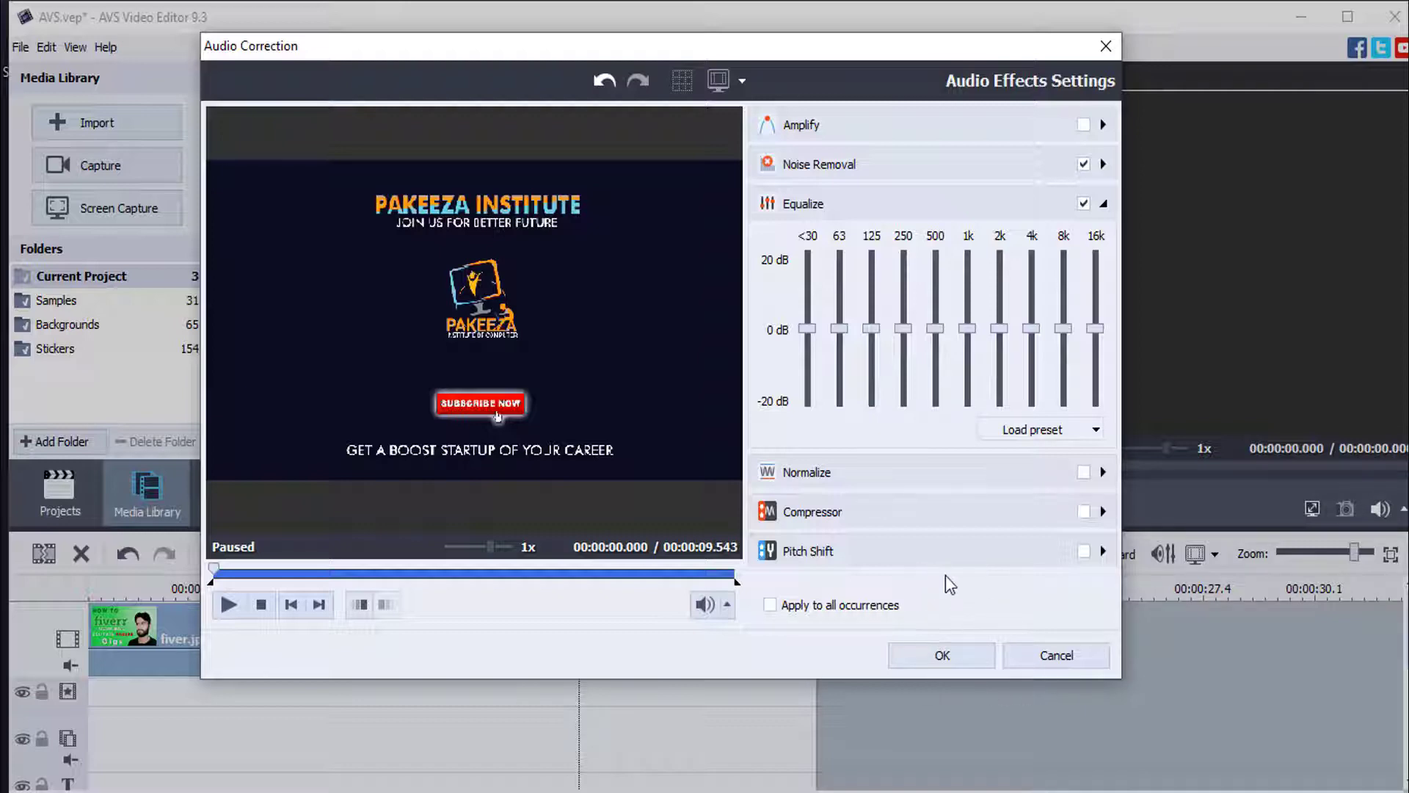
{"action": "left_click", "coordinate": [1068, 657]}
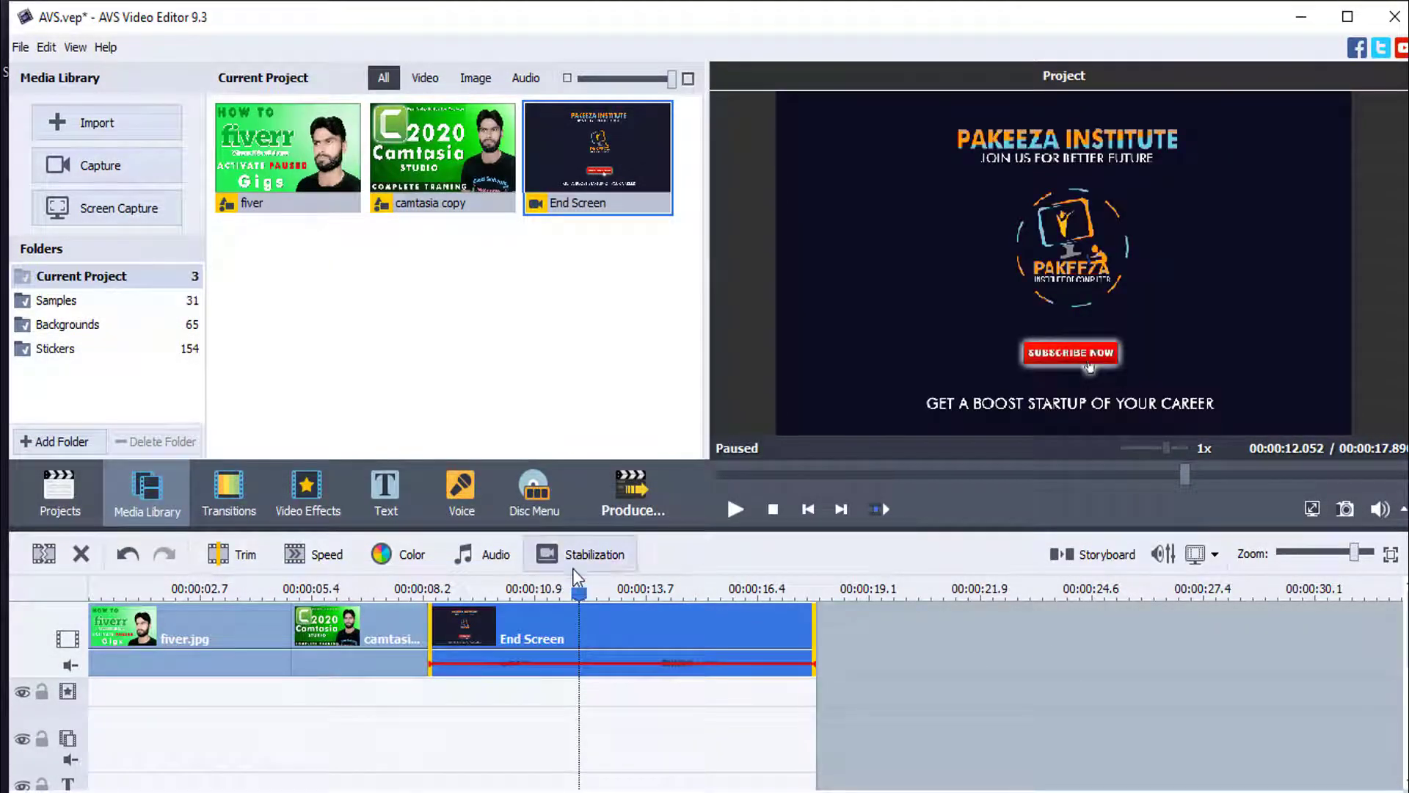
Try higher and lower Compensation levels in the End Screen clip's Stabilization settings, and cancel them.
{"action": "left_click", "coordinate": [597, 558]}
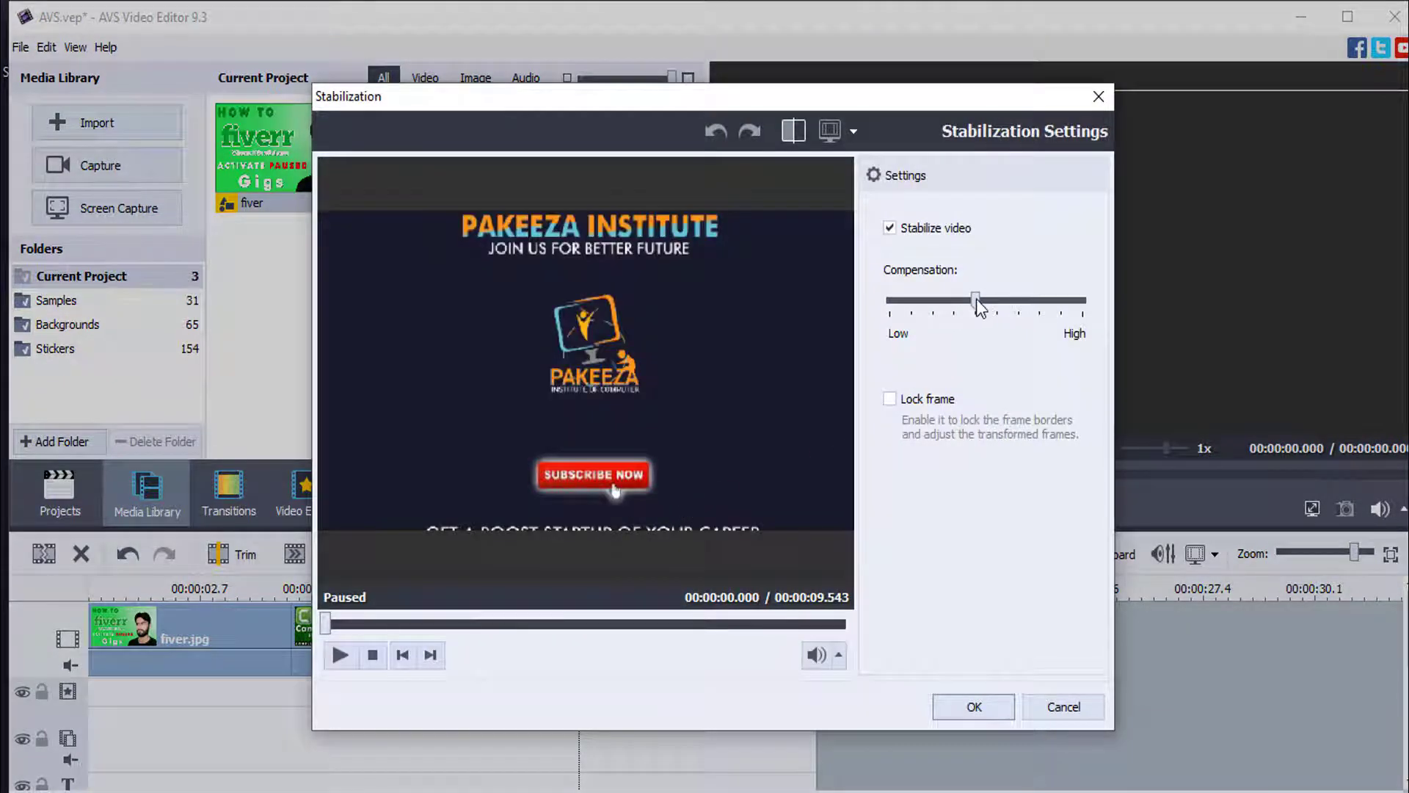
{"action": "left_click_drag", "start_coordinate": [977, 298], "coordinate": [997, 298]}
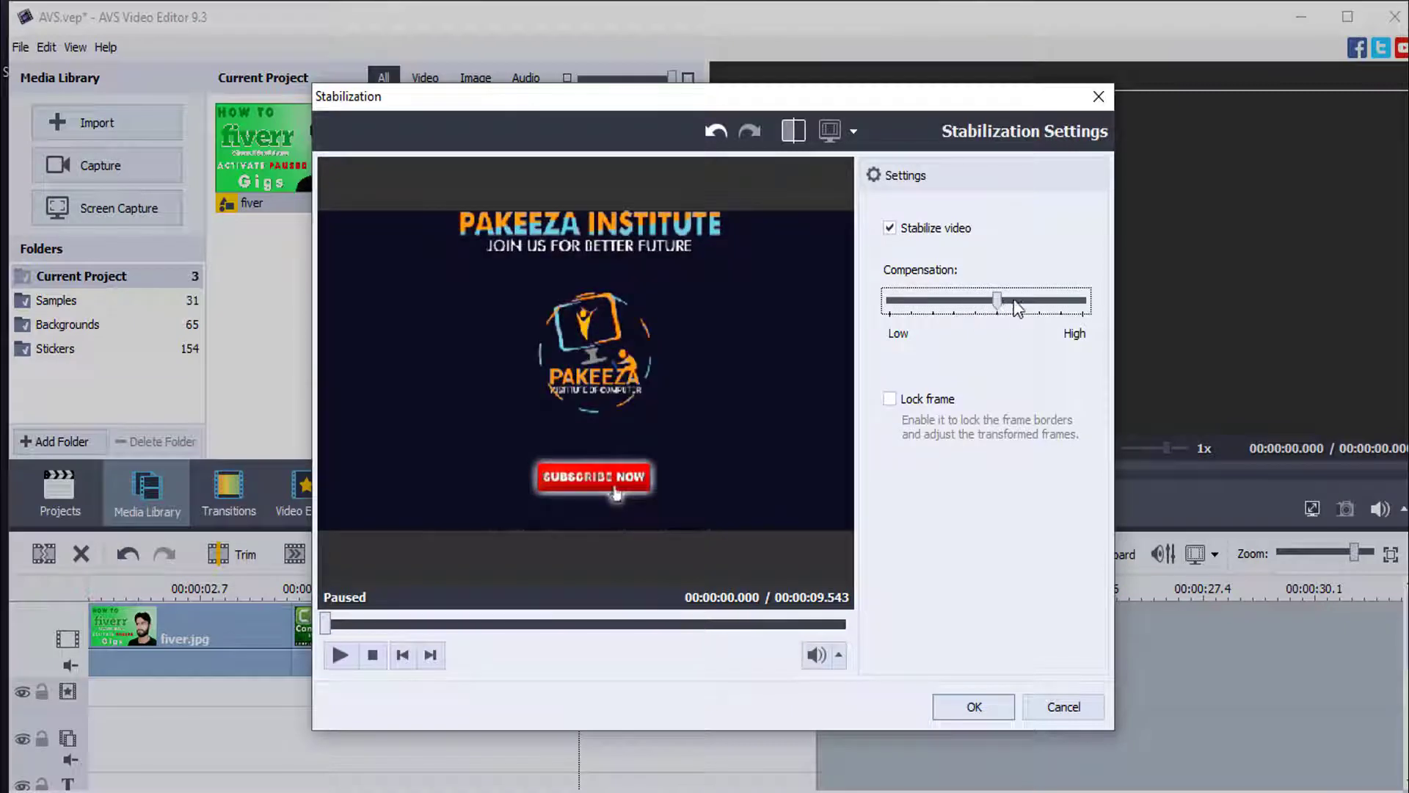
{"action": "left_click_drag", "start_coordinate": [1015, 300], "coordinate": [1020, 301]}
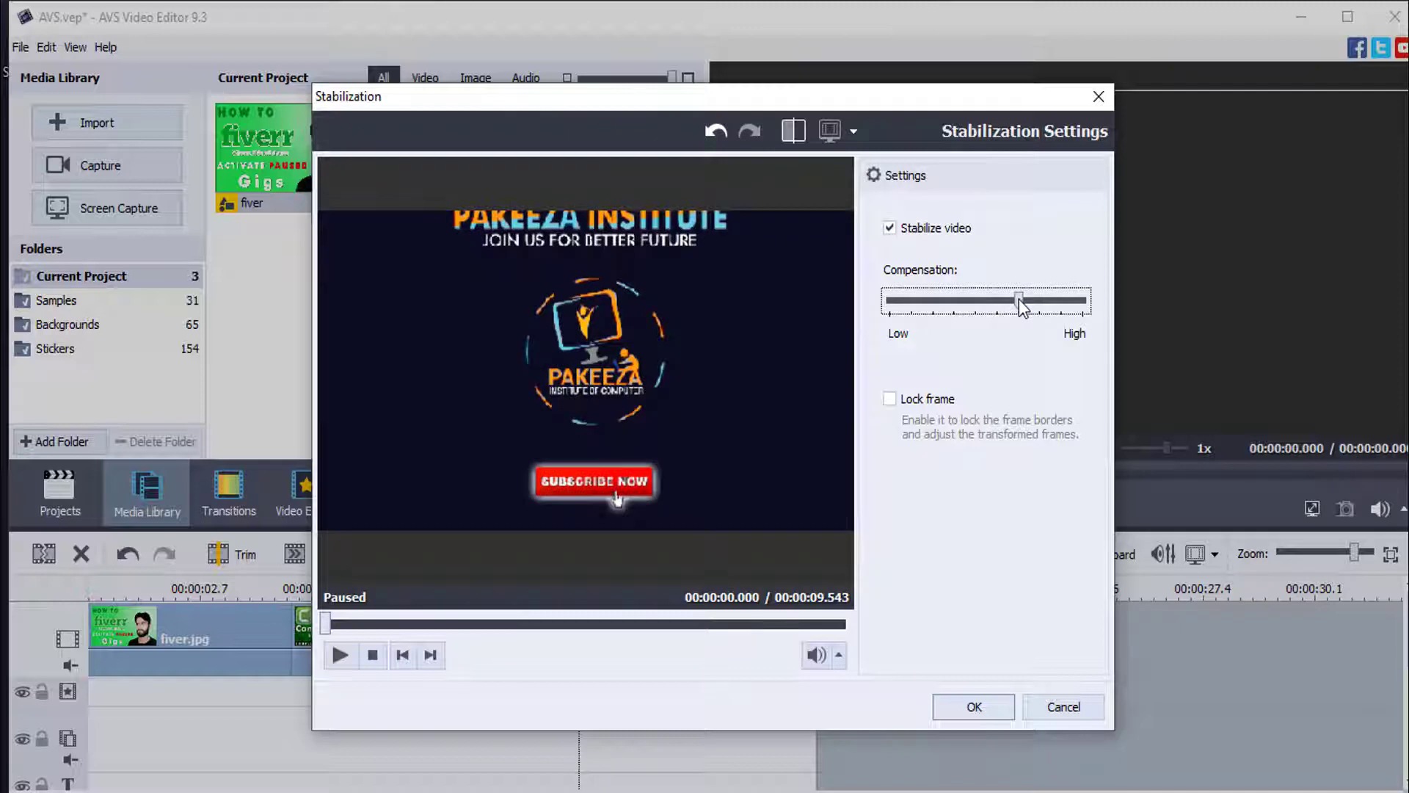
{"action": "left_click_drag", "start_coordinate": [1019, 298], "coordinate": [966, 298]}
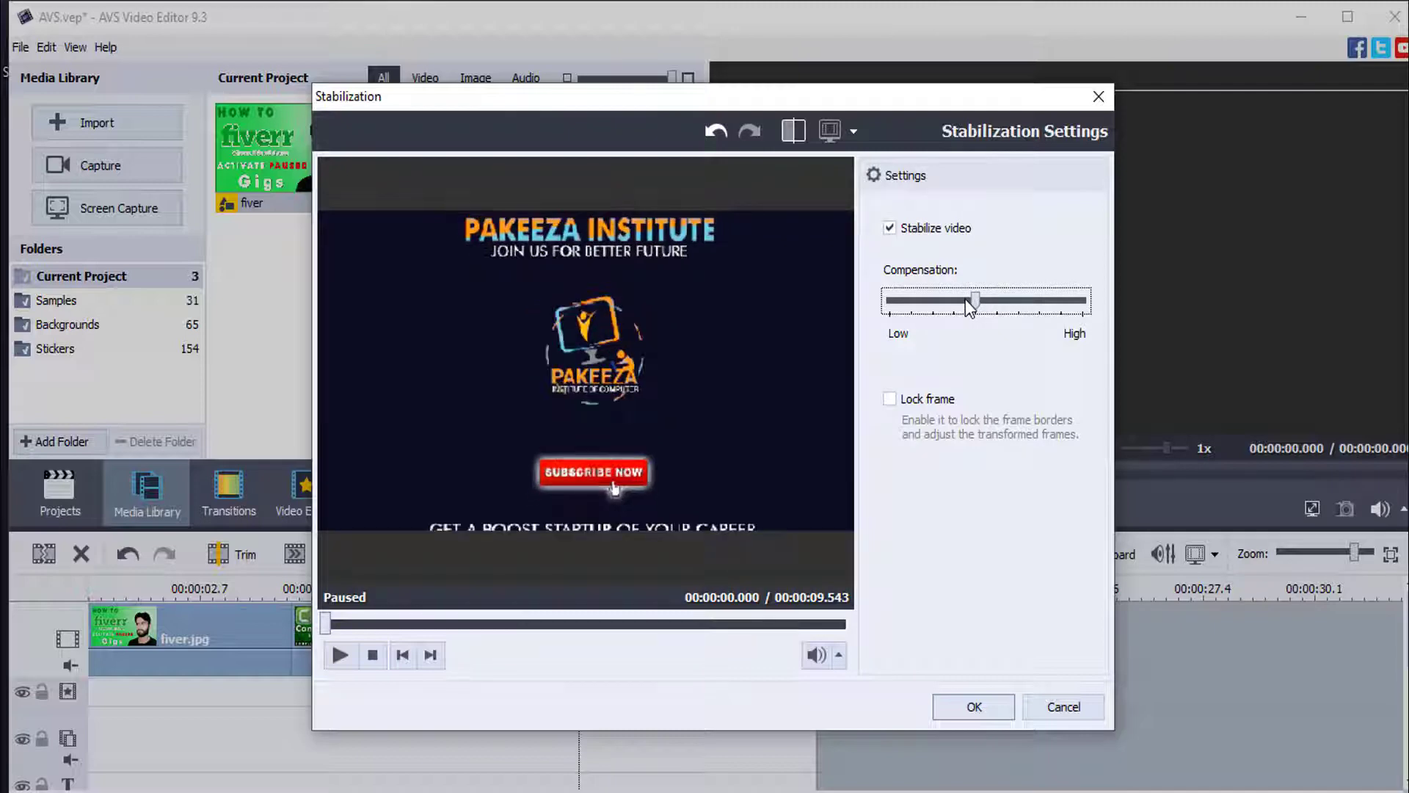
{"action": "left_click", "coordinate": [1064, 706]}
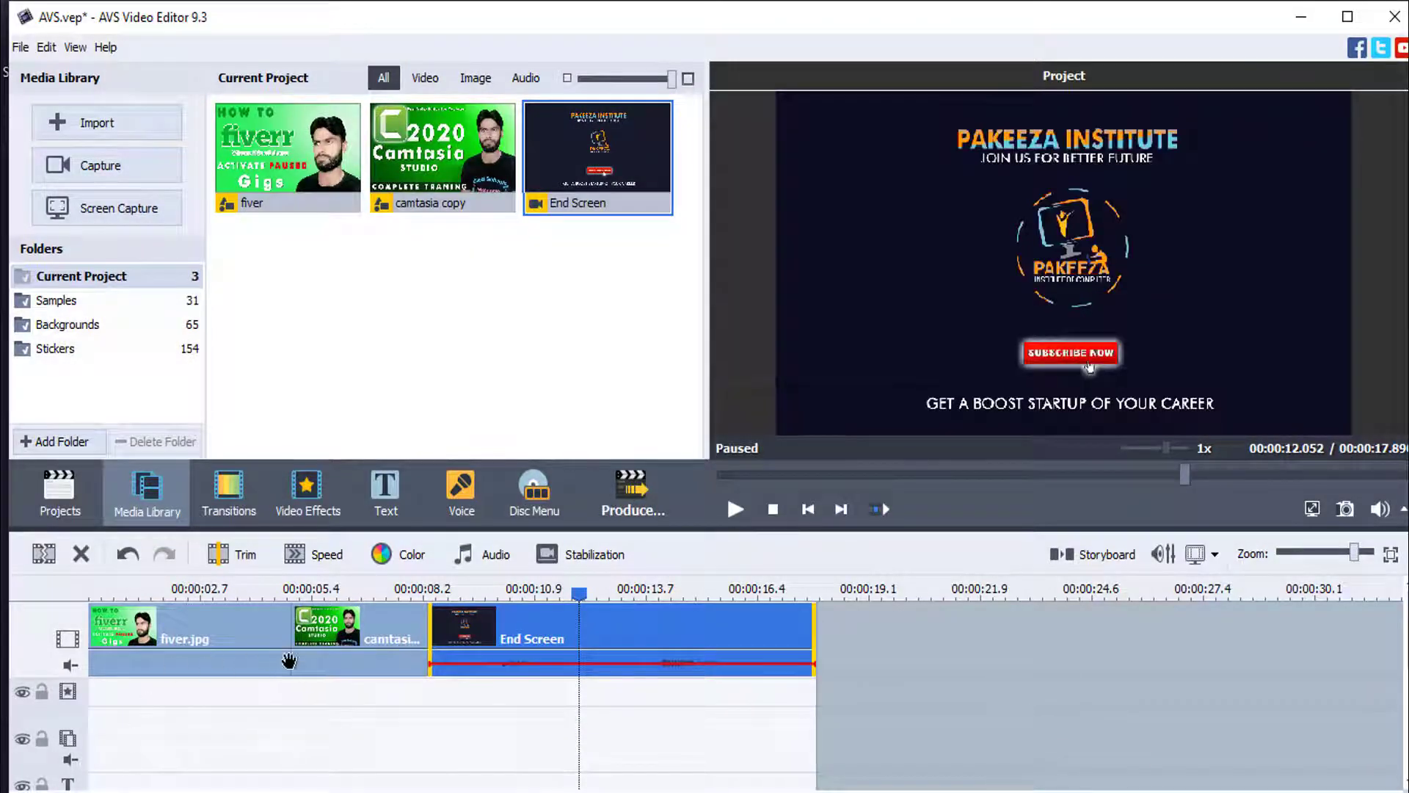
Inspect the camtasia copy and fiver.jpg images on the timeline and the boundary between them.
{"action": "left_click", "coordinate": [340, 591]}
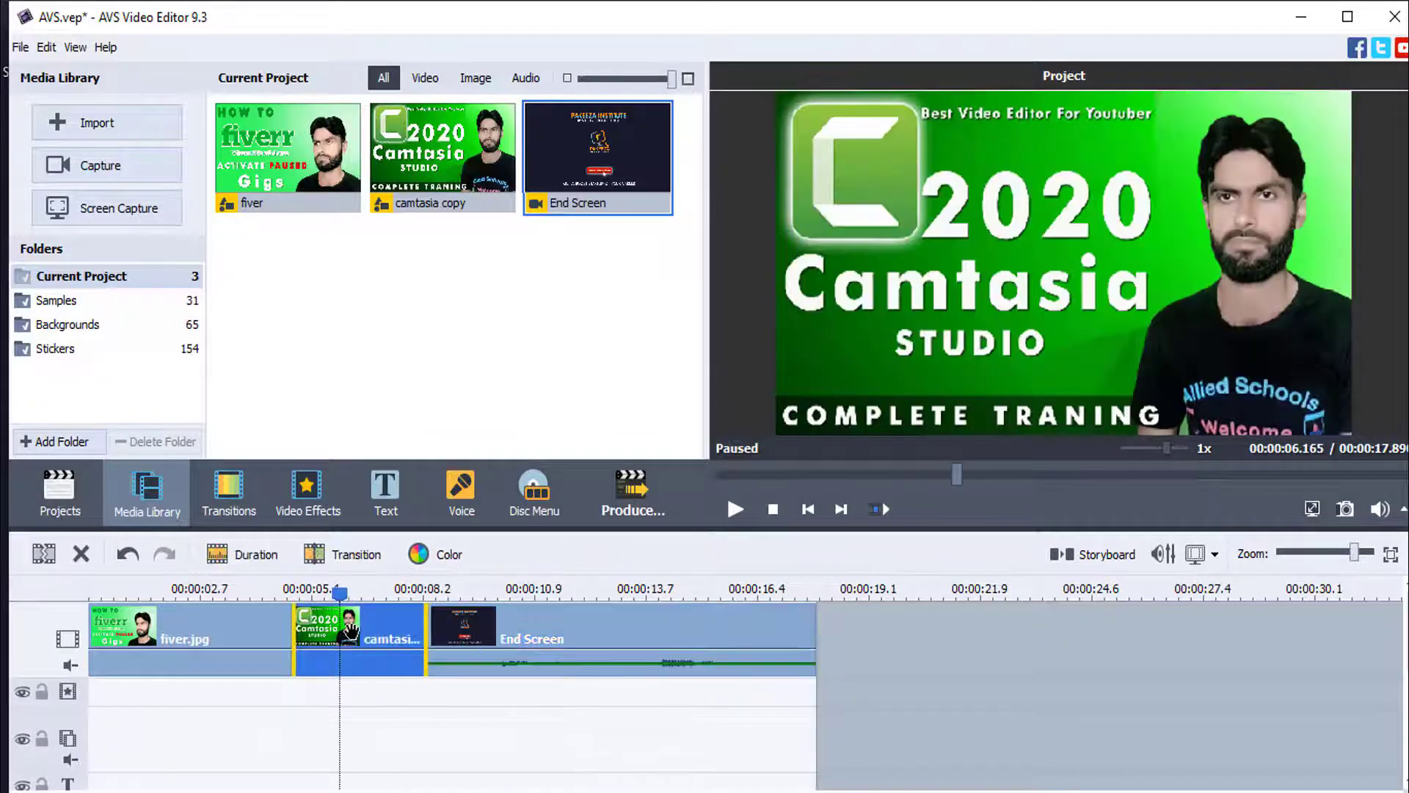
{"action": "left_click", "coordinate": [350, 629]}
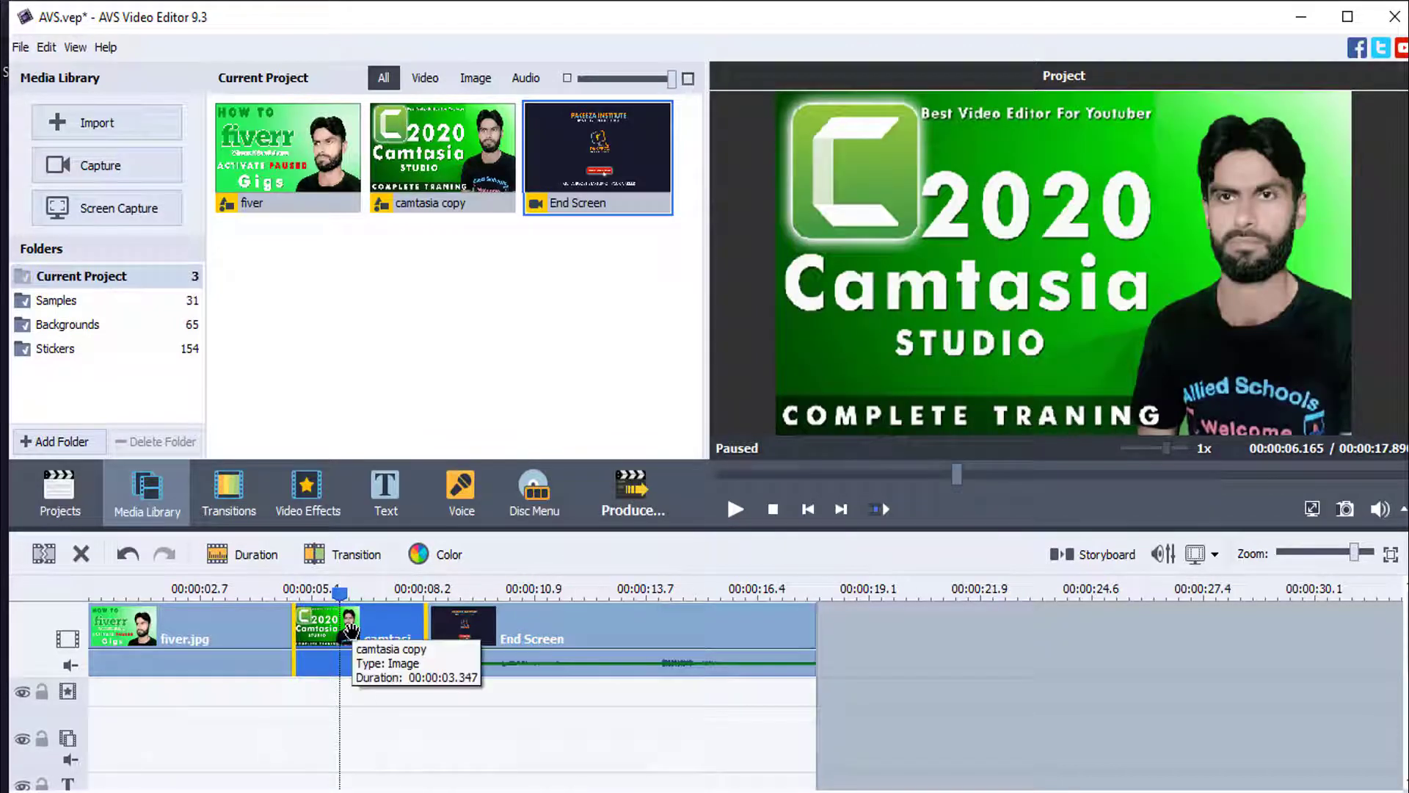
{"action": "left_click", "coordinate": [242, 629]}
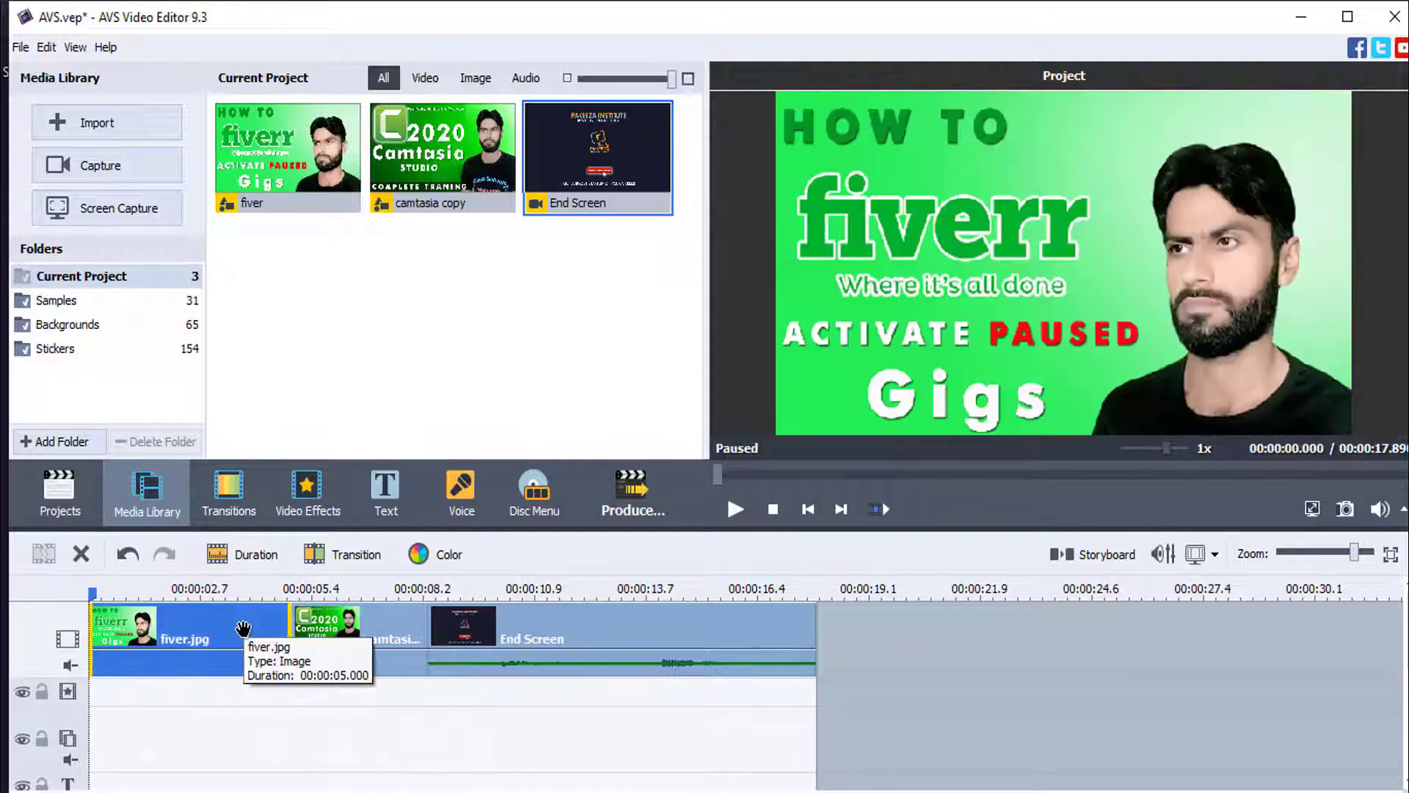
{"action": "left_click", "coordinate": [354, 630]}
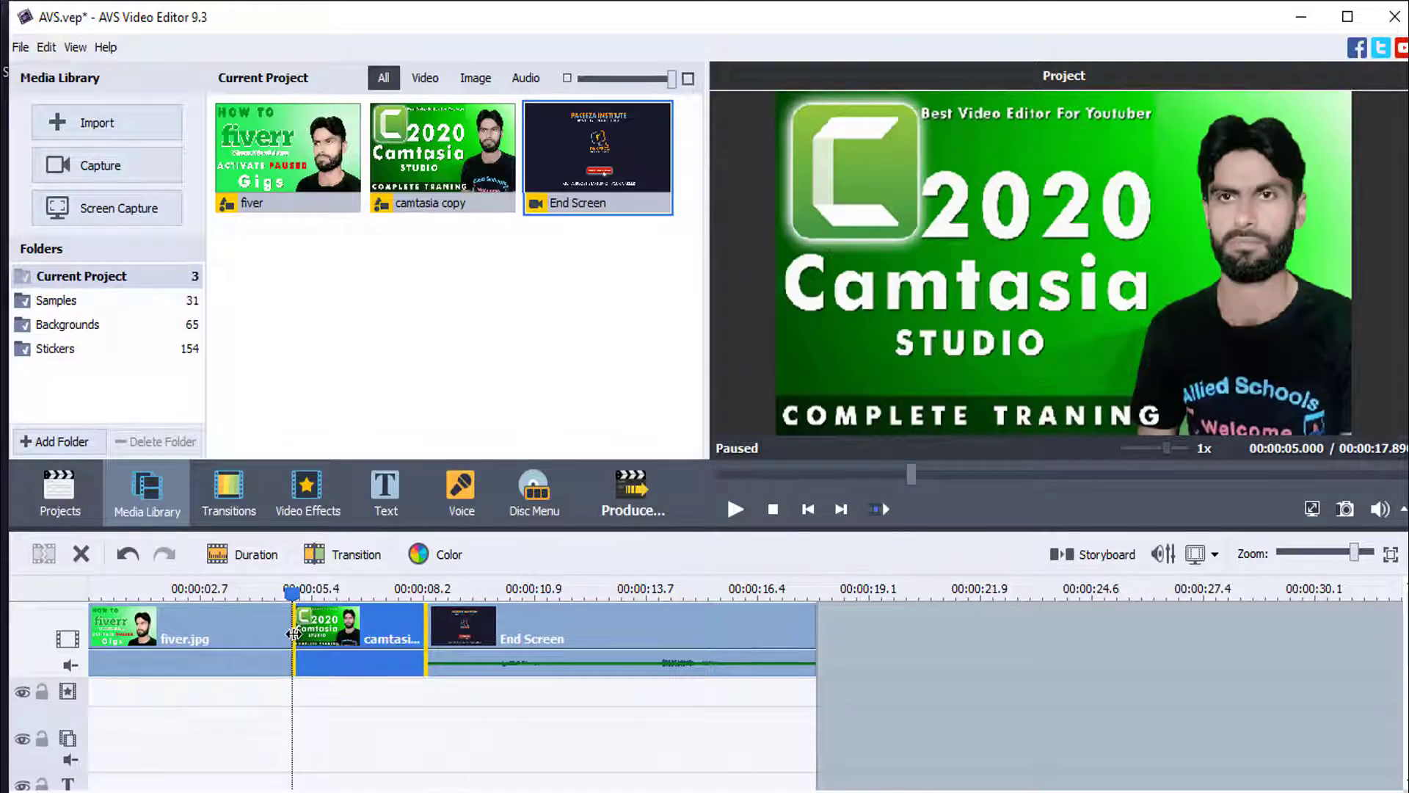
{"action": "left_click", "coordinate": [271, 701]}
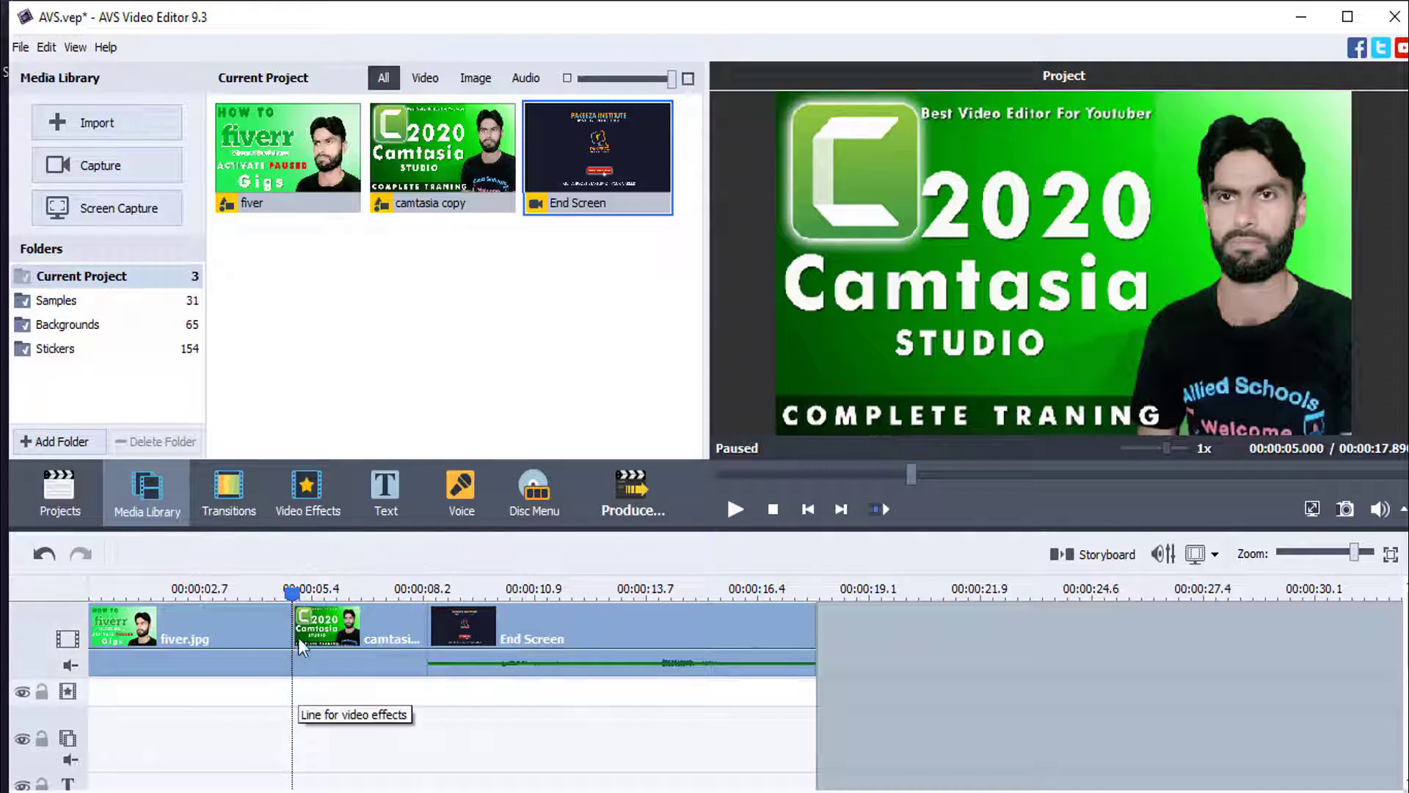
Add Burning Fade between fiver.jpg and camtasia copy and Burning Fire between camtasia copy and End Screen, and try Pixelate after End Screen.
{"action": "left_click", "coordinate": [279, 632]}
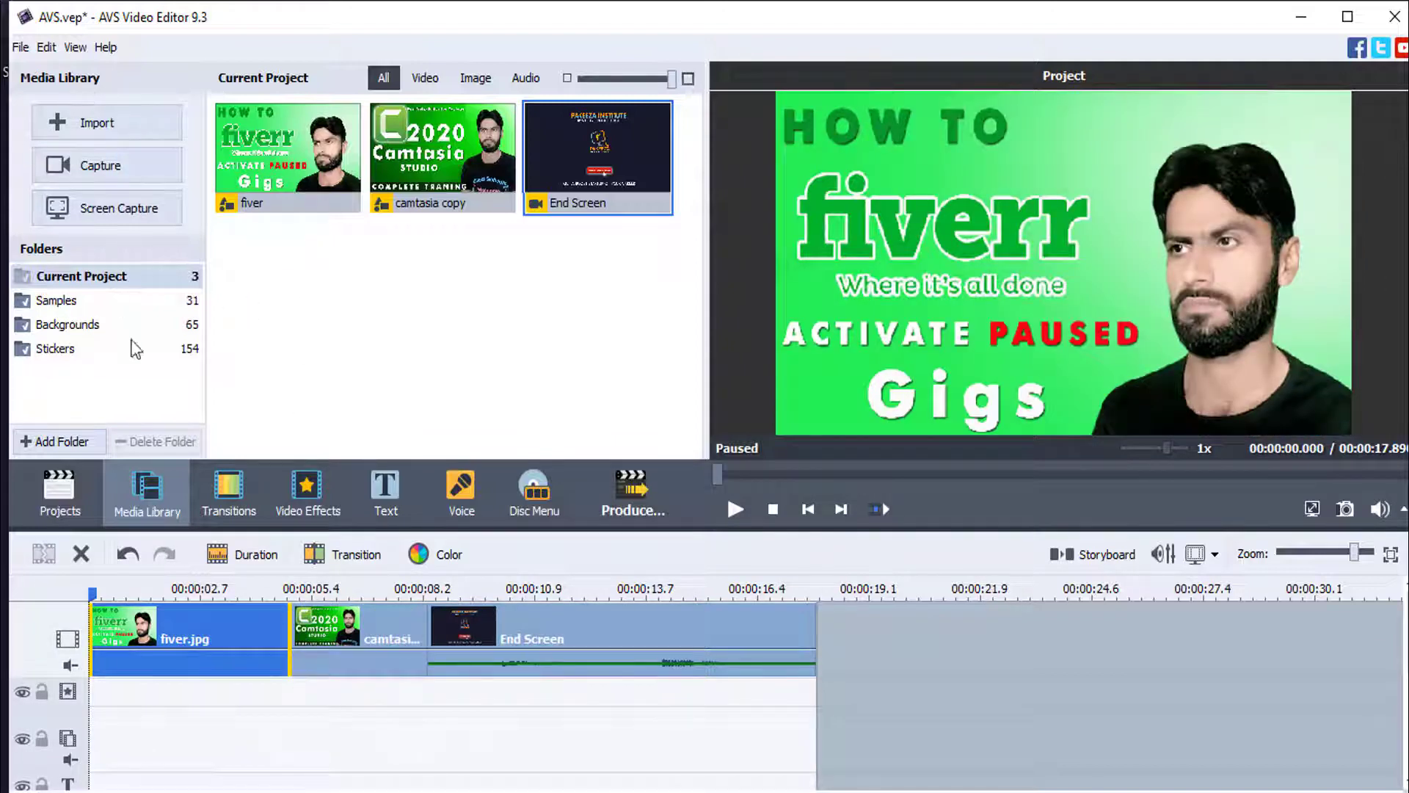
{"action": "left_click", "coordinate": [218, 499]}
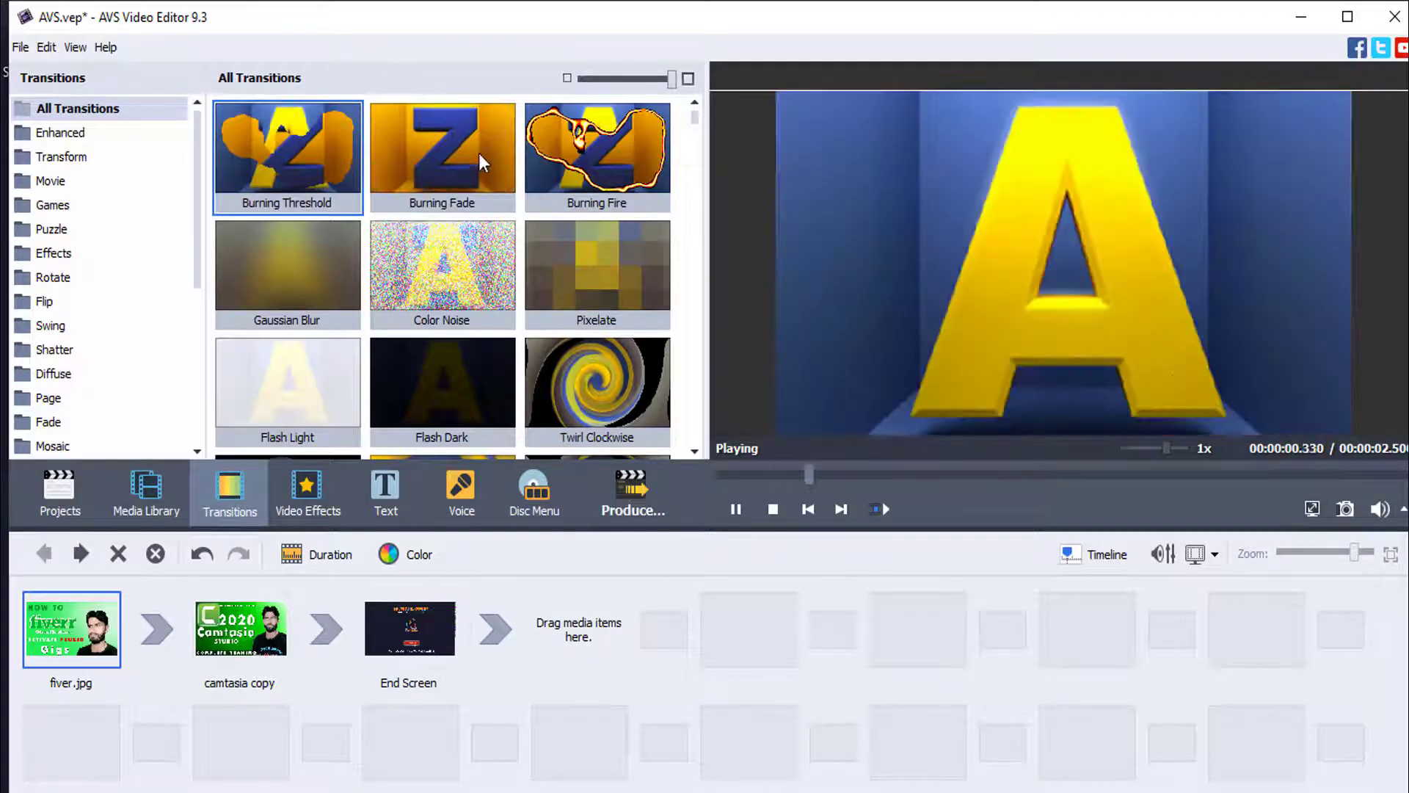
{"action": "mouse_move", "coordinate": [471, 148]}
{"action": "left_mouse_down"}
{"action": "mouse_move", "coordinate": [411, 293]}
{"action": "mouse_move", "coordinate": [152, 622]}
{"action": "left_mouse_up"}
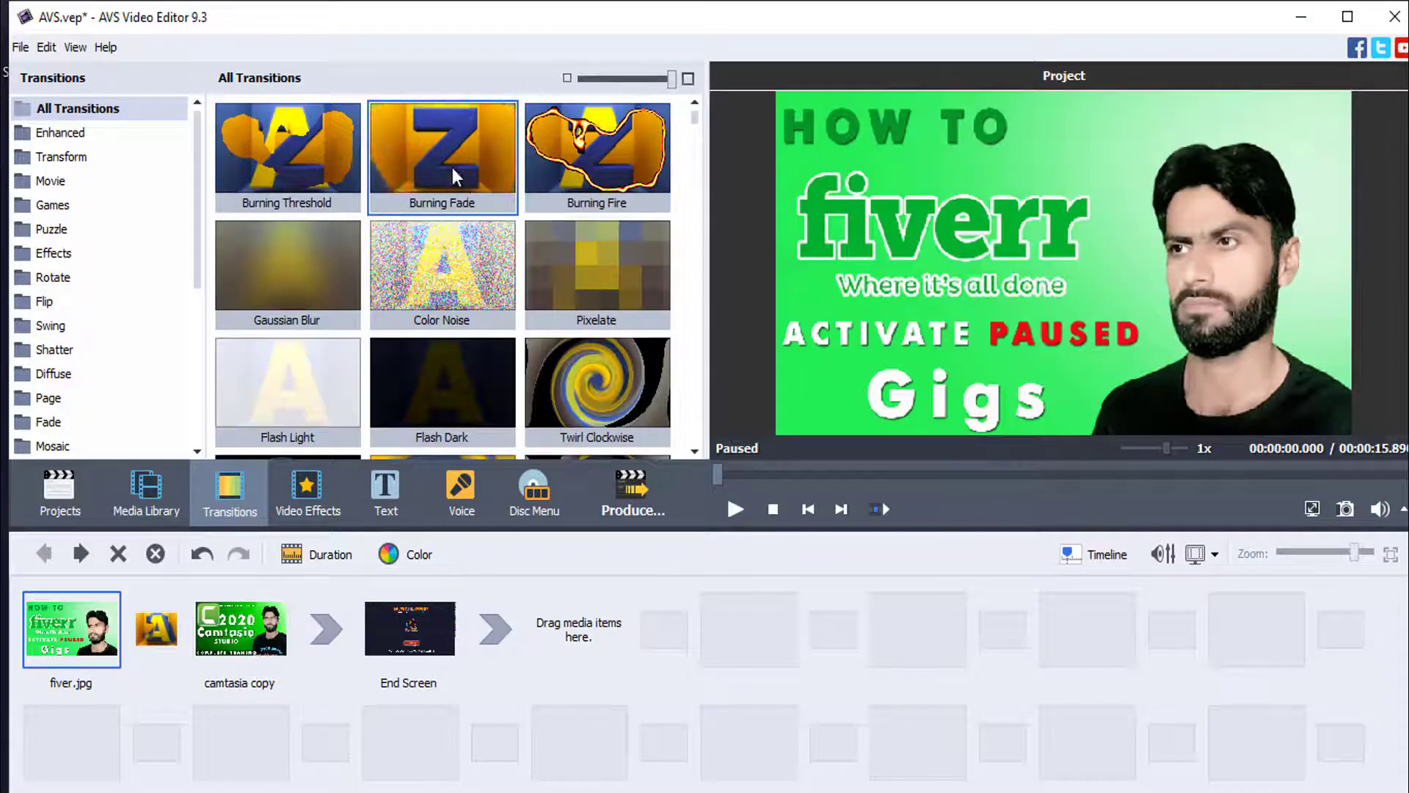
{"action": "left_click_drag", "start_coordinate": [598, 151], "coordinate": [320, 630]}
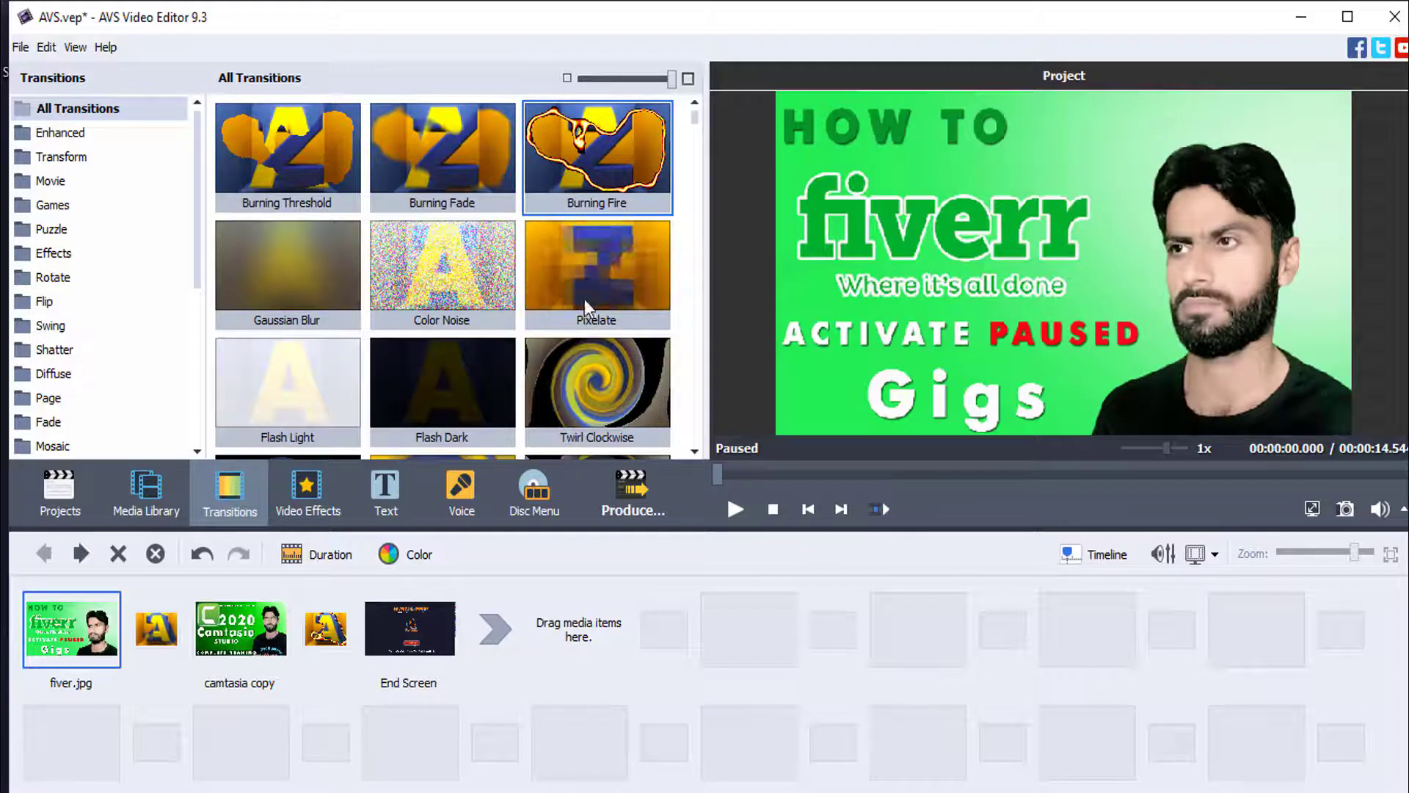
{"action": "left_click_drag", "start_coordinate": [592, 261], "coordinate": [493, 637]}
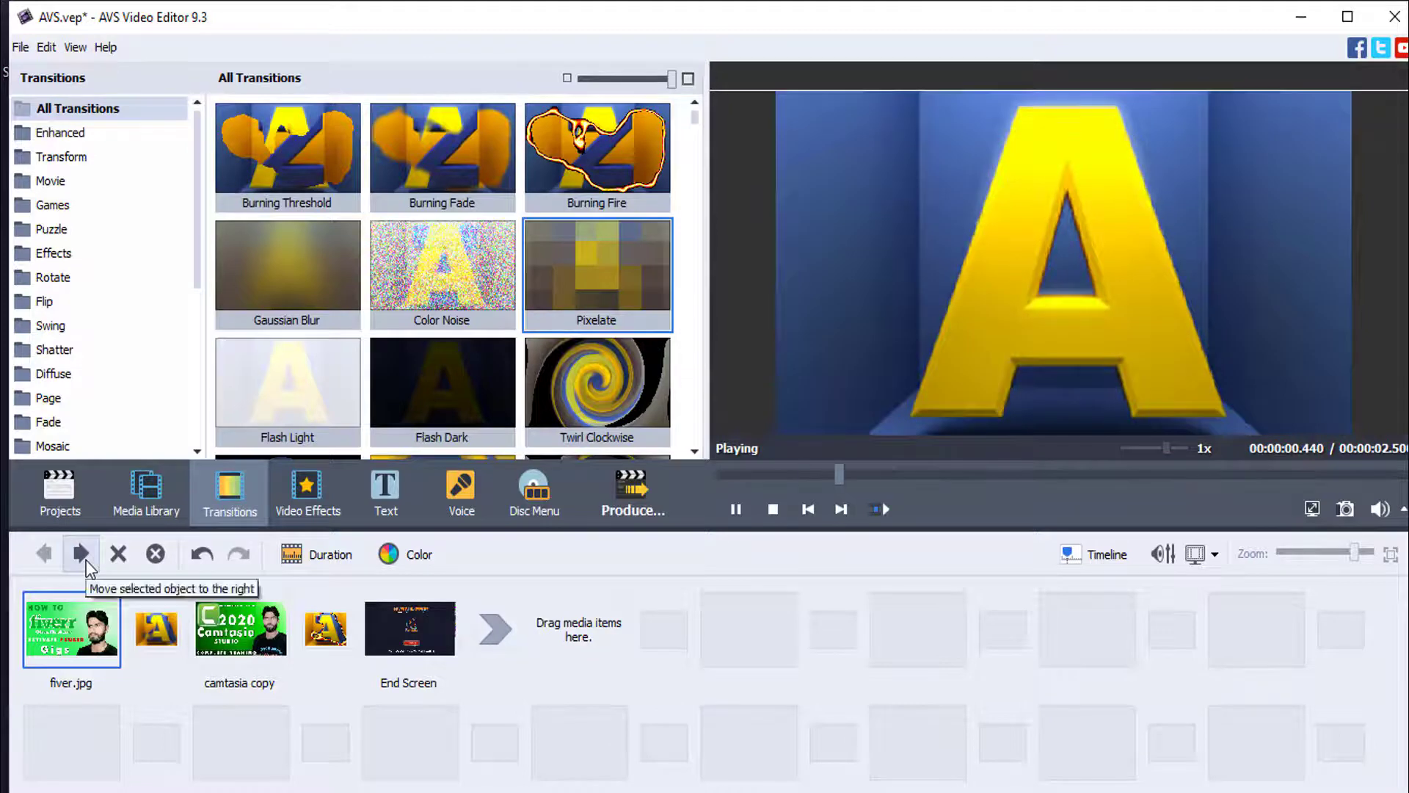
Return to the timeline view and play the project from near the start to preview both transitions.
{"action": "left_click", "coordinate": [1071, 555]}
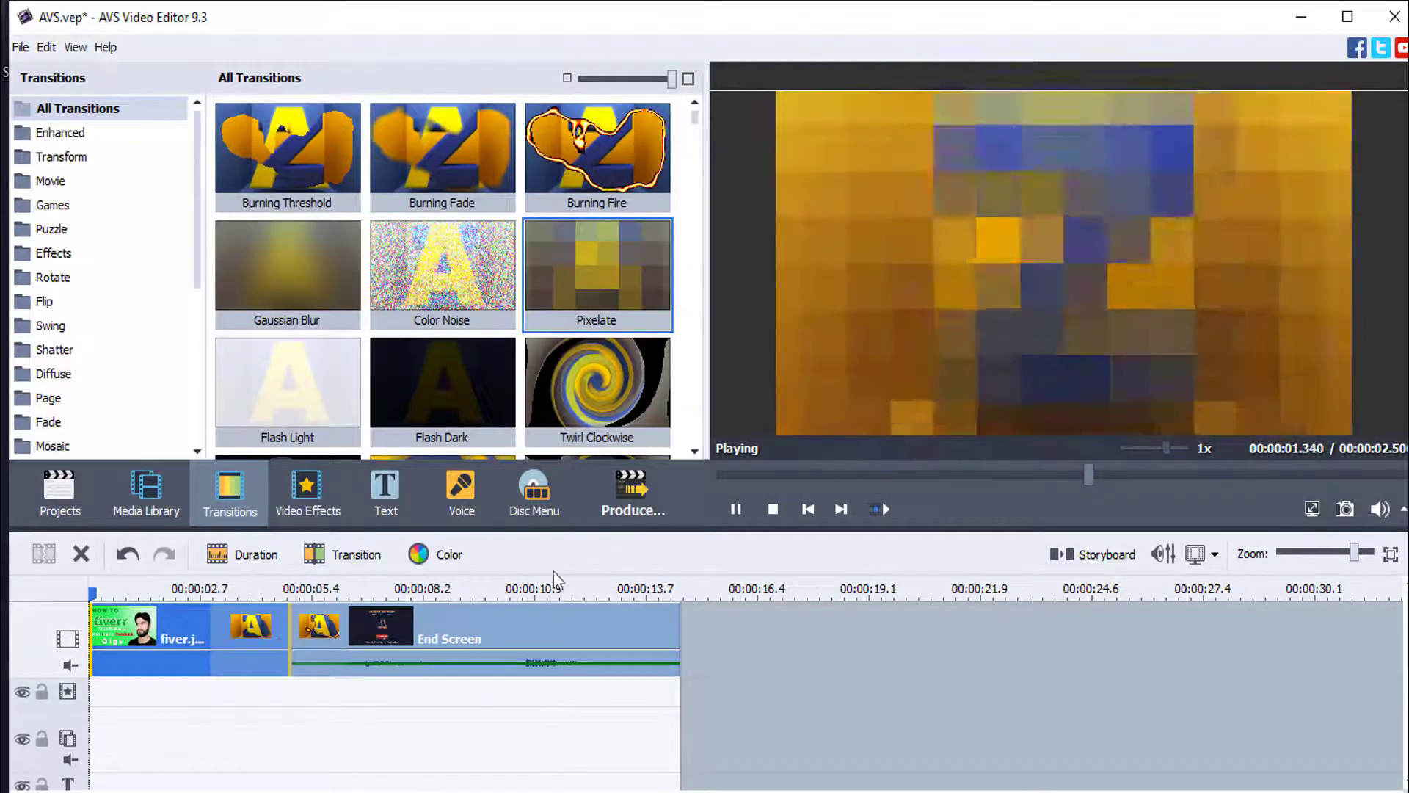
{"action": "left_click", "coordinate": [95, 593]}
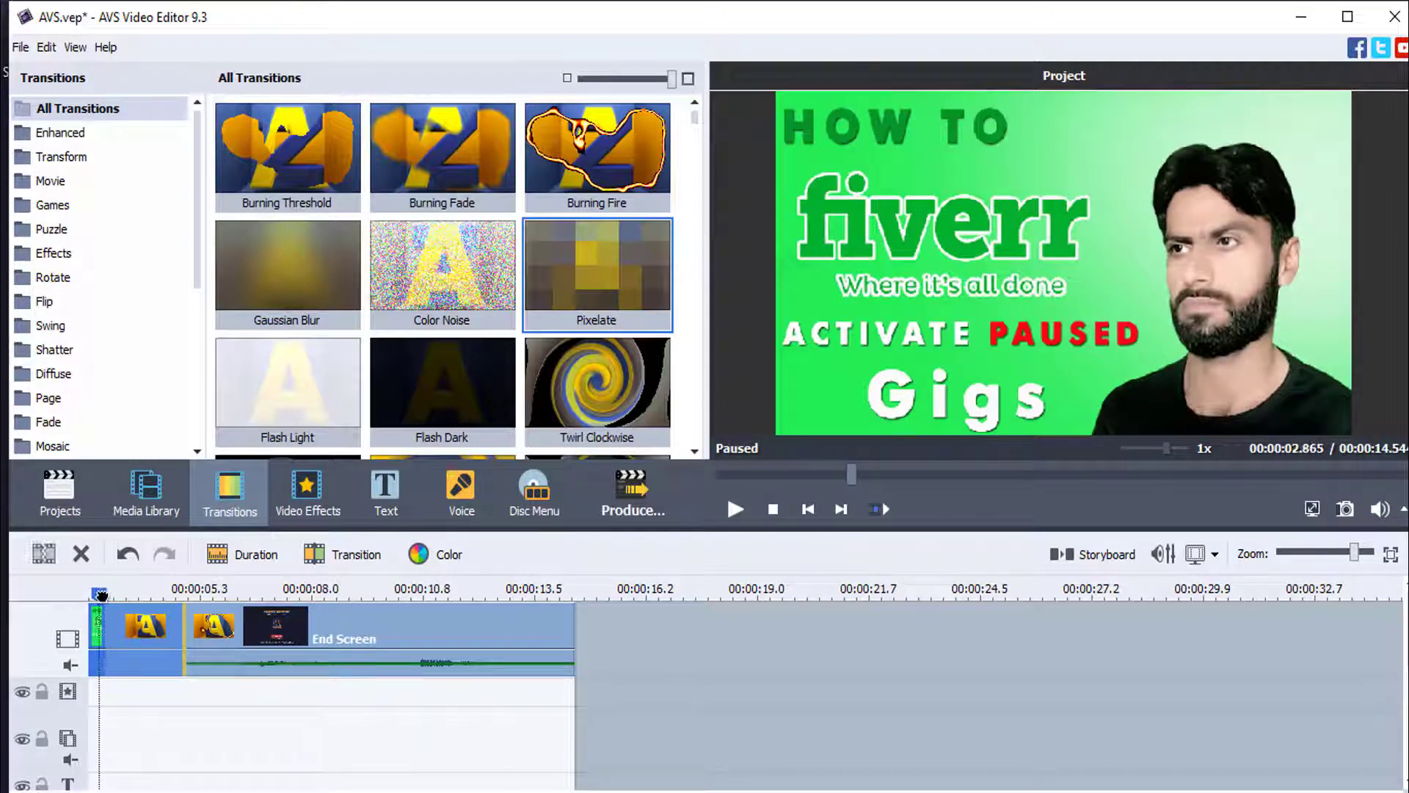
{"action": "left_click", "coordinate": [122, 593]}
{"action": "left_click", "coordinate": [94, 593]}
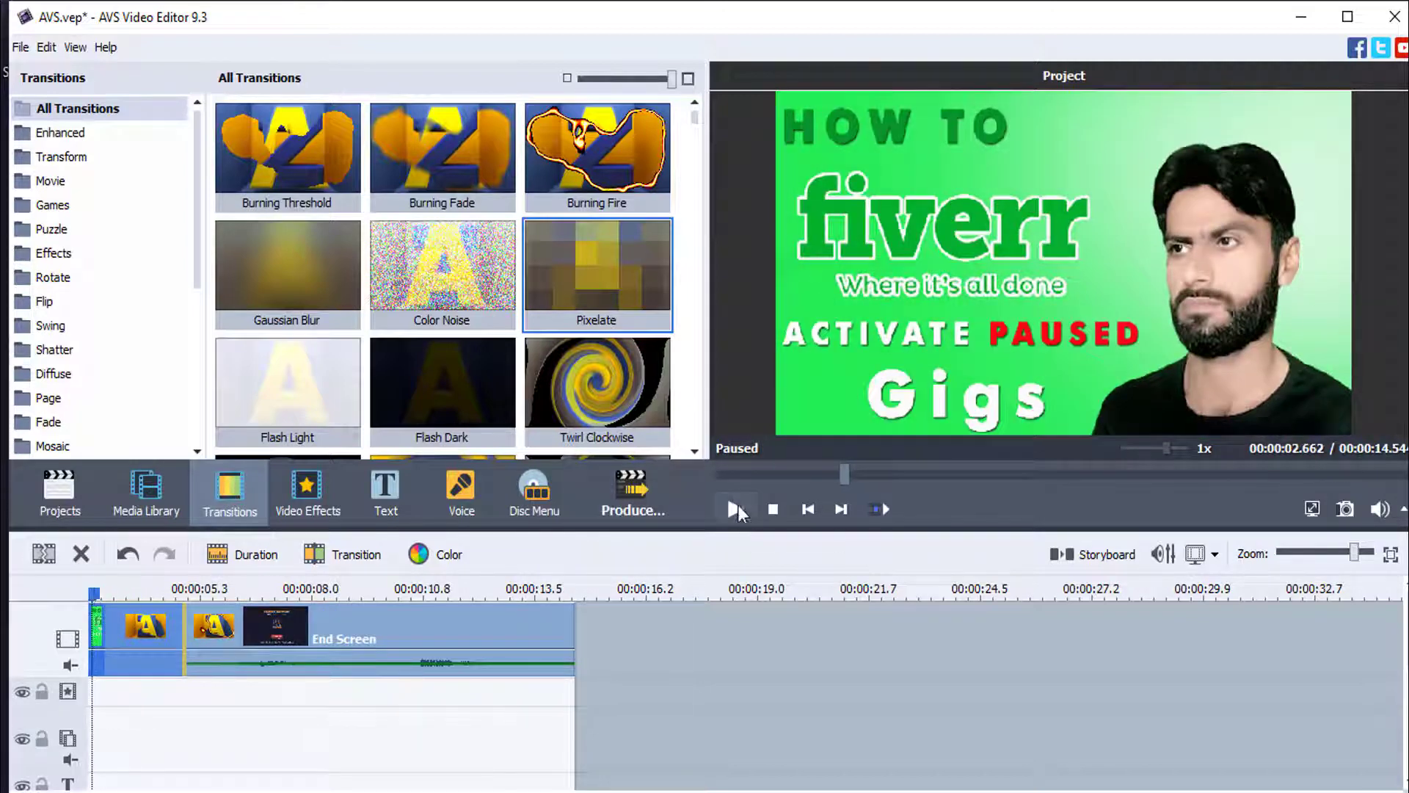
{"action": "left_click", "coordinate": [735, 509]}
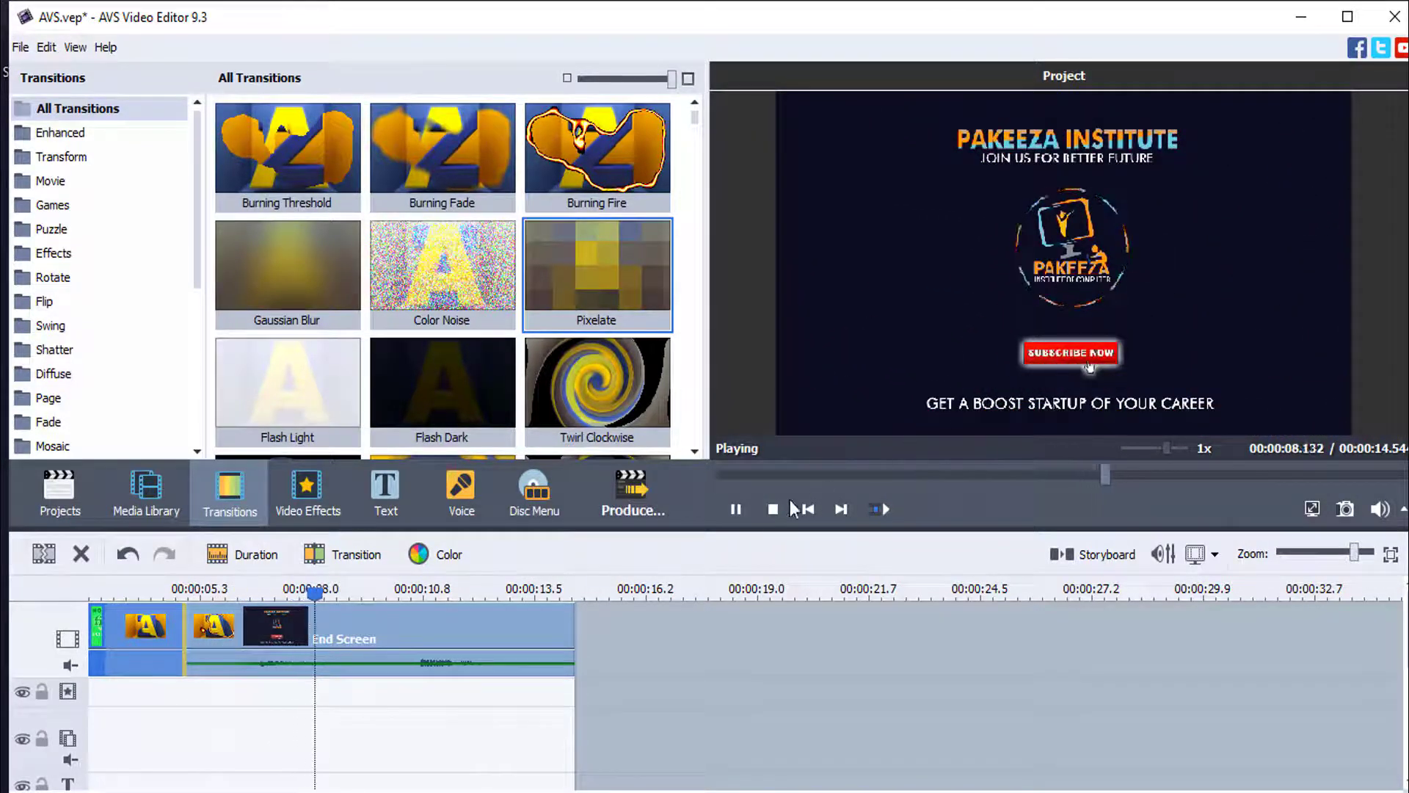
{"action": "left_click", "coordinate": [733, 514]}
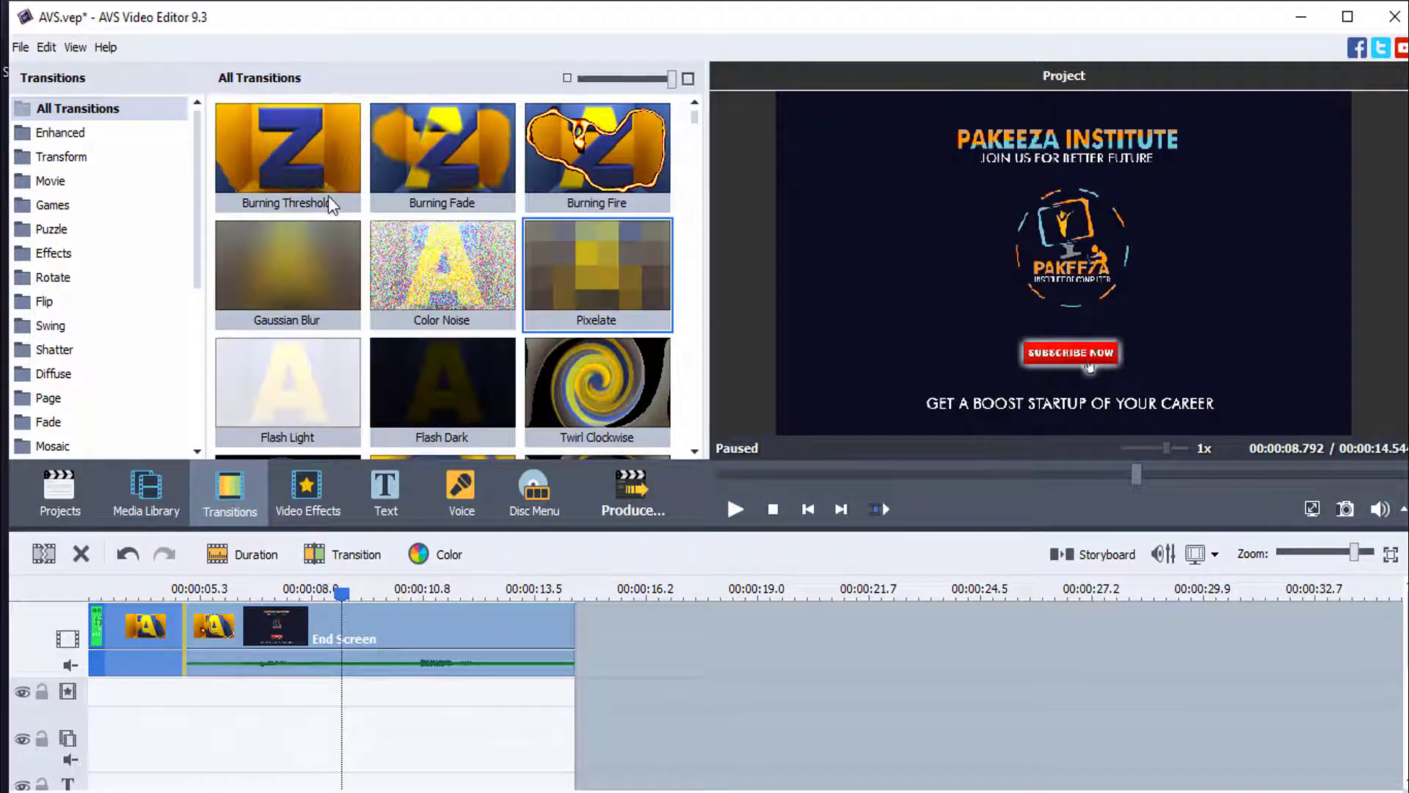
Try Burning Threshold and Burning Fade on the transition before End Screen, and undo all the added transitions.
{"action": "left_click", "coordinate": [325, 165]}
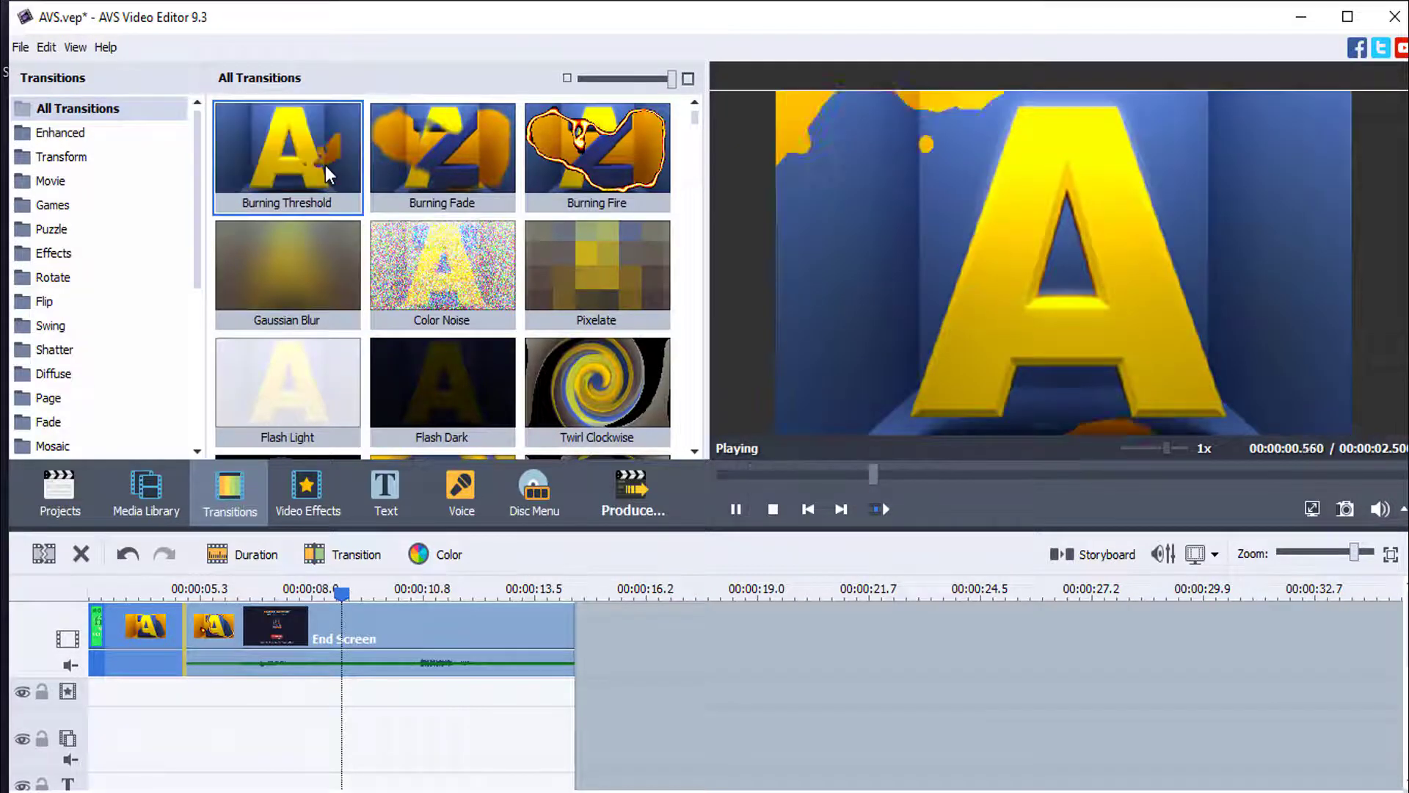
{"action": "mouse_move", "coordinate": [325, 166]}
{"action": "left_mouse_down"}
{"action": "mouse_move", "coordinate": [200, 583]}
{"action": "mouse_move", "coordinate": [207, 625]}
{"action": "left_mouse_up"}
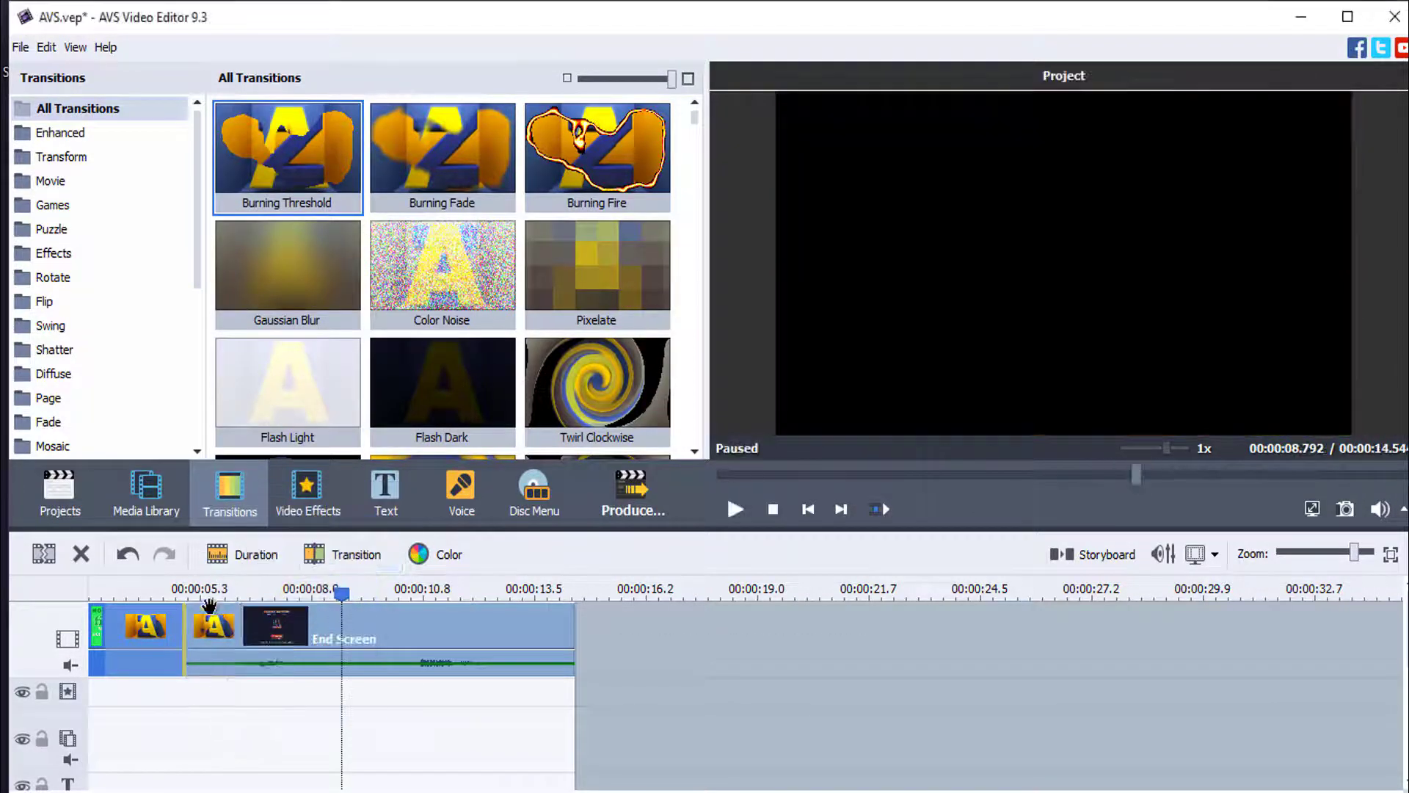
{"action": "mouse_move", "coordinate": [419, 168]}
{"action": "left_mouse_down"}
{"action": "mouse_move", "coordinate": [242, 660]}
{"action": "mouse_move", "coordinate": [213, 627]}
{"action": "left_mouse_up"}
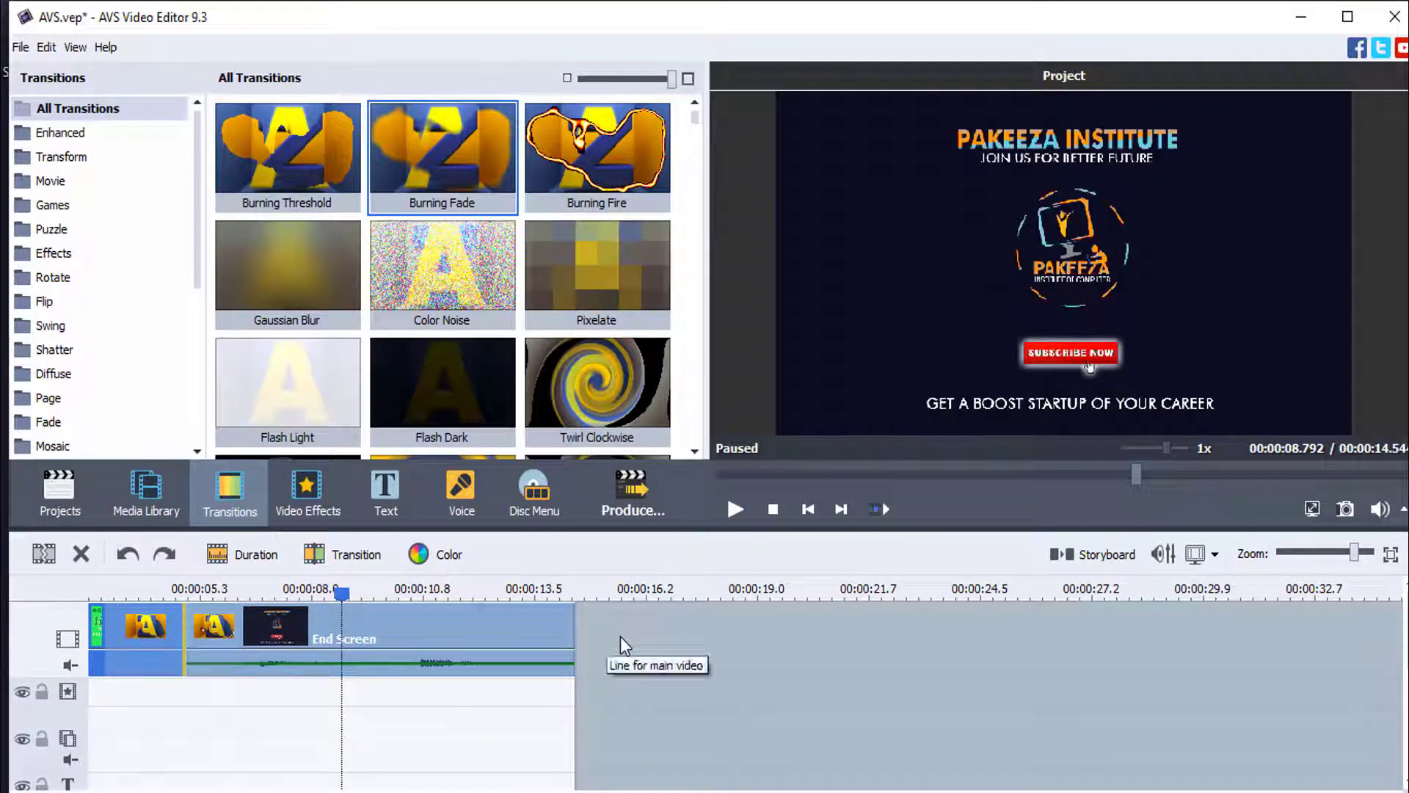
{"action": "key", "text": "ctrl+z"}
{"action": "key", "text": "ctrl+z"}
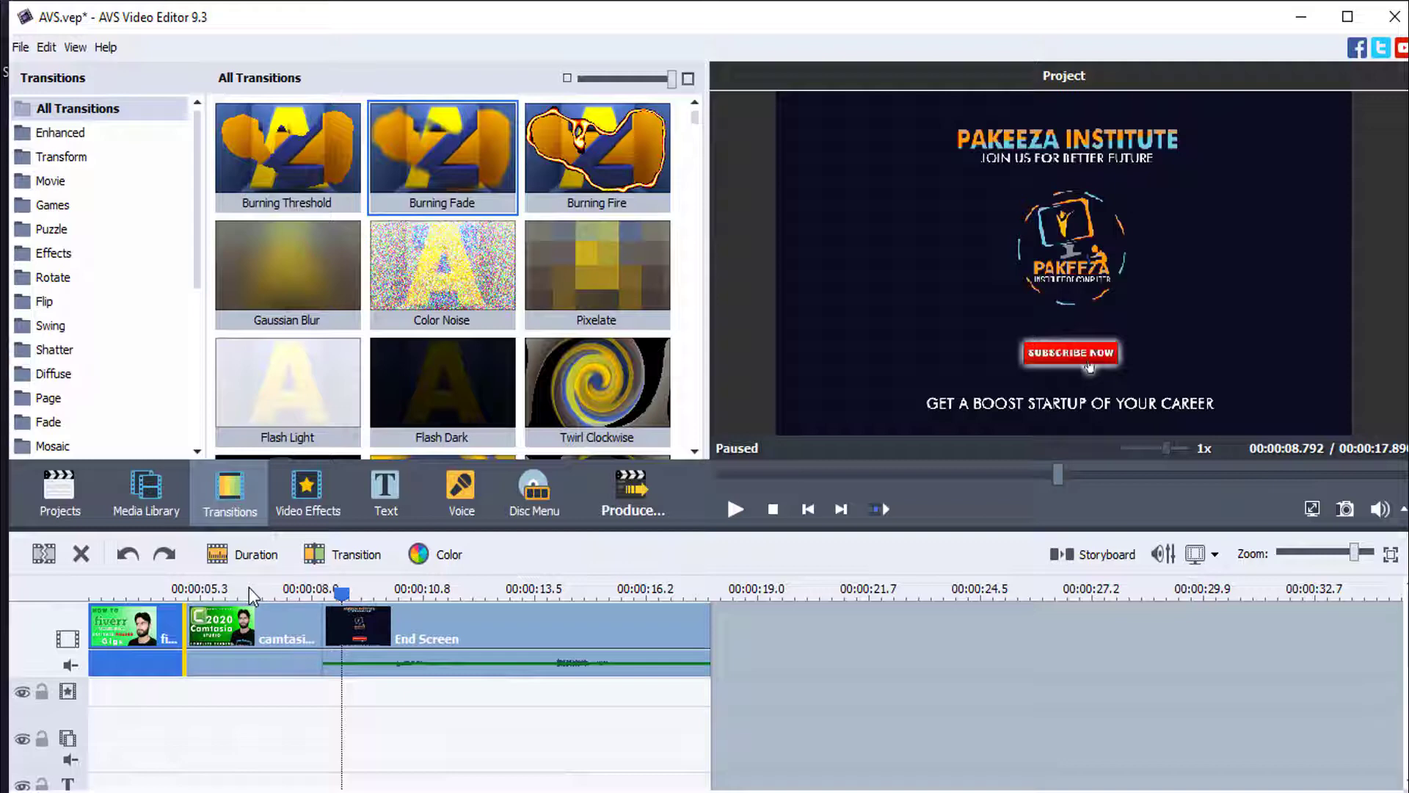
{"action": "left_click", "coordinate": [249, 588]}
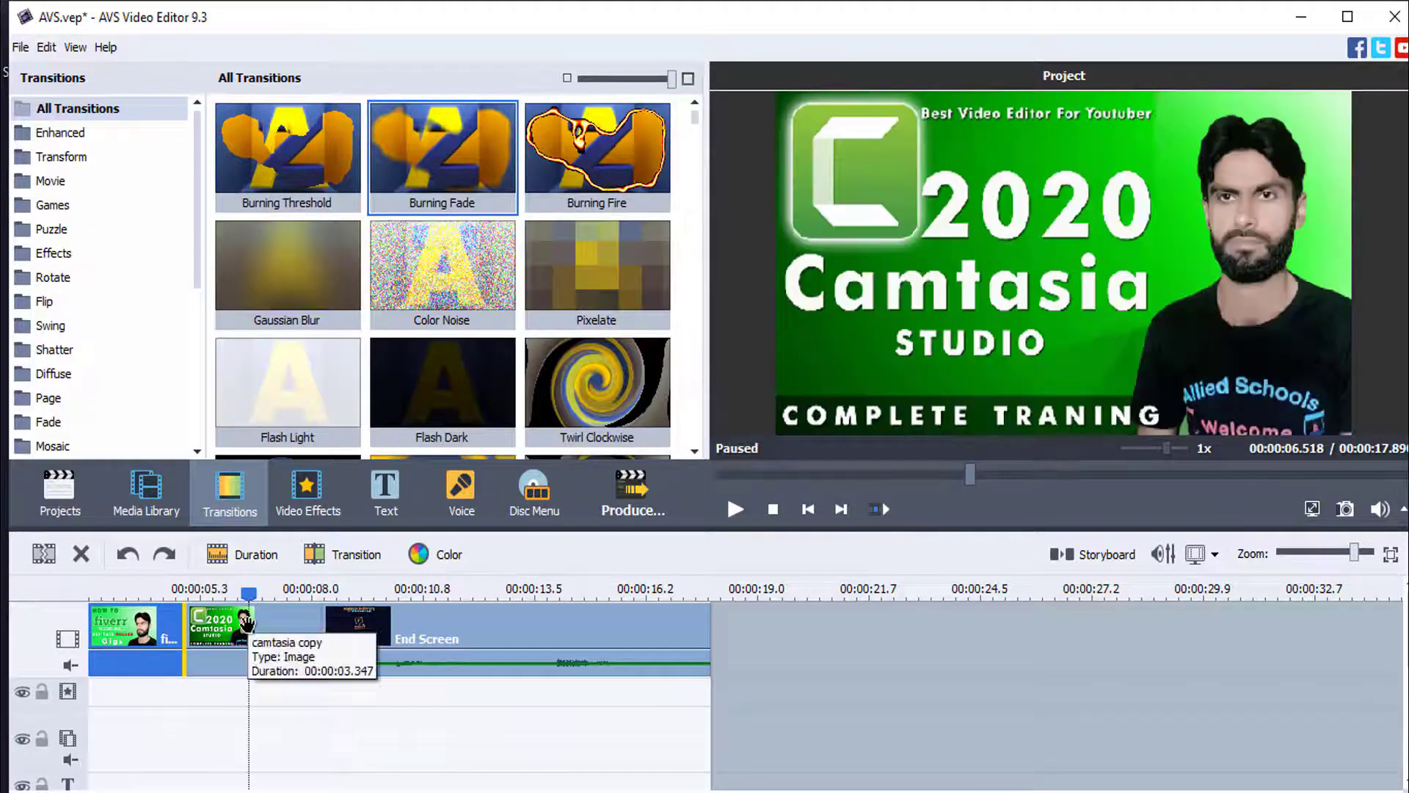
{"action": "left_click", "coordinate": [246, 623]}
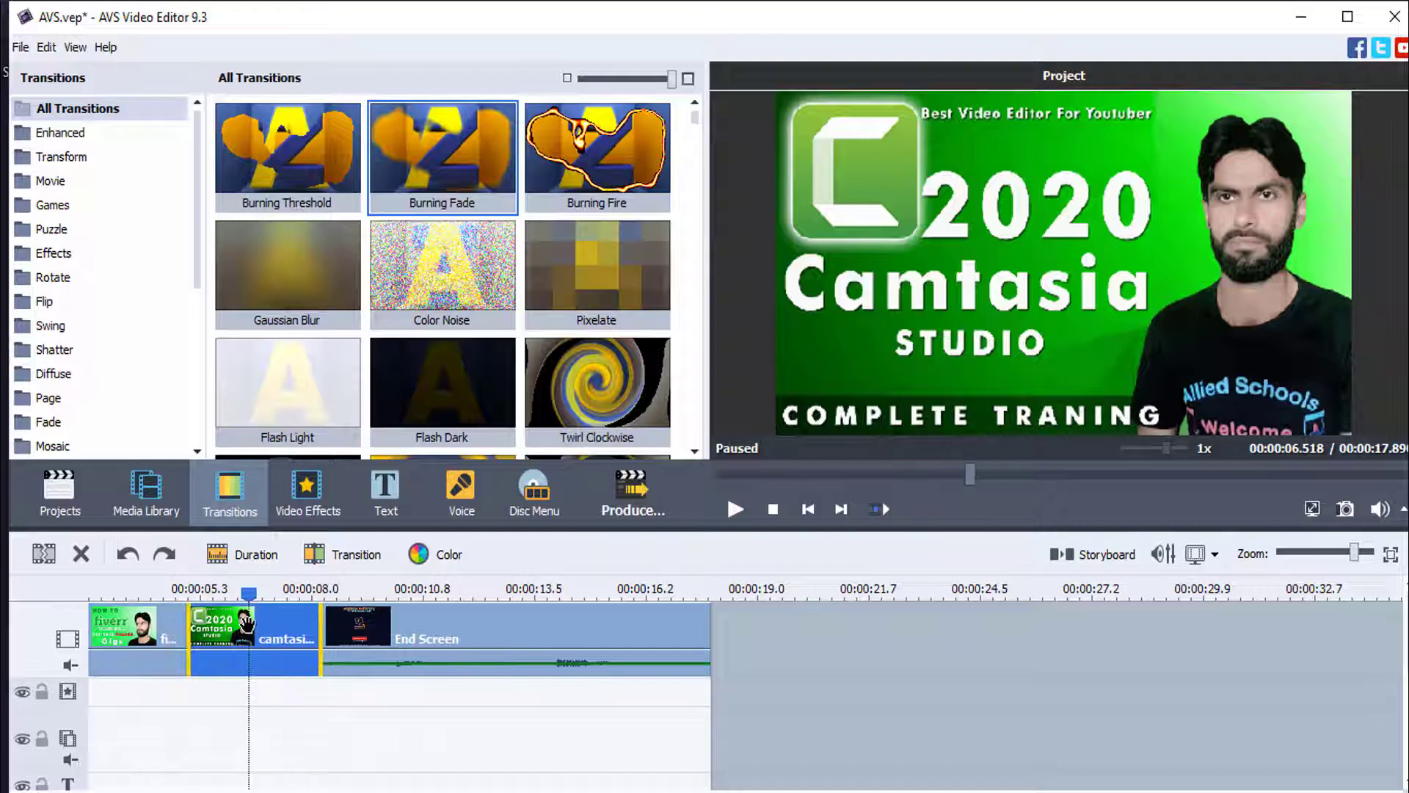
{"action": "left_click", "coordinate": [60, 490]}
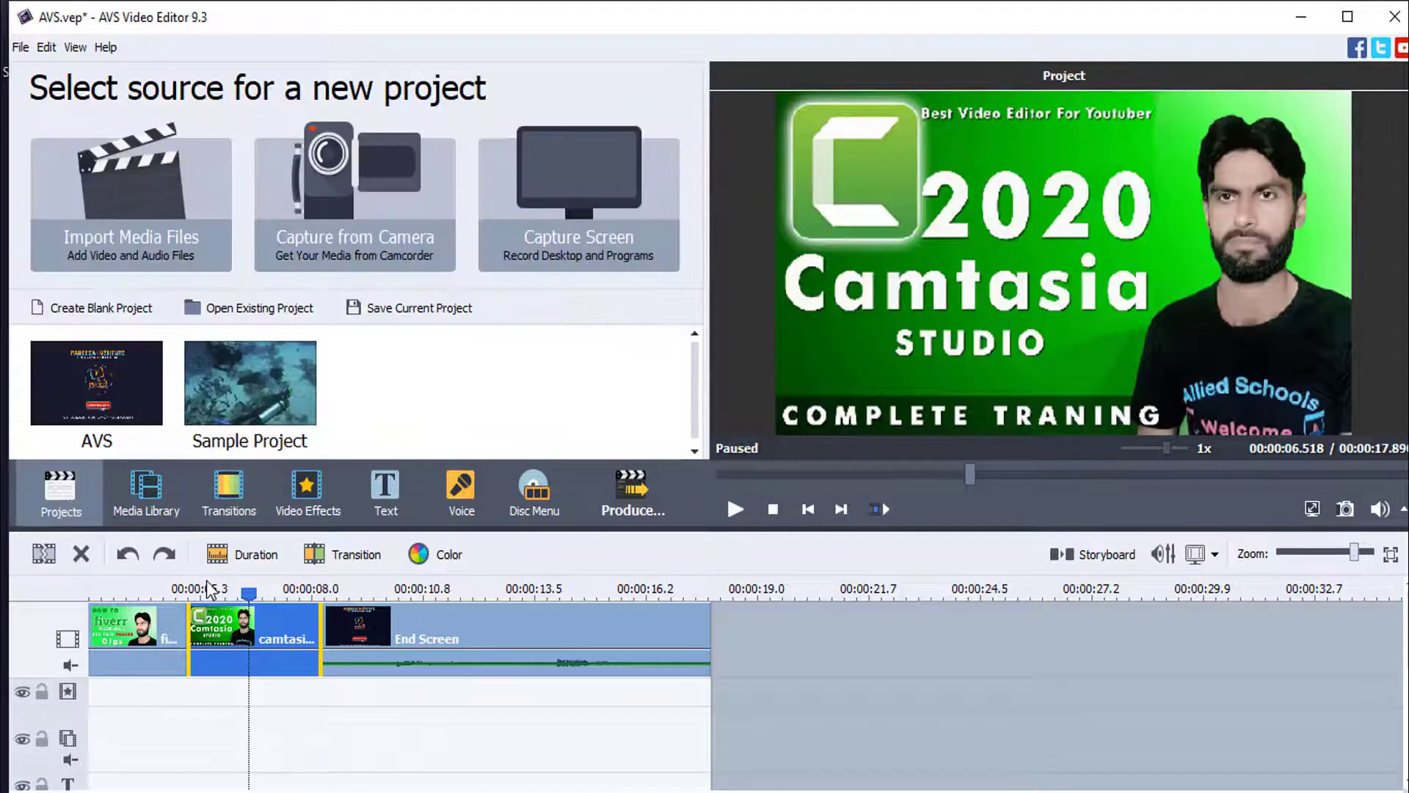
{"action": "left_click", "coordinate": [205, 589]}
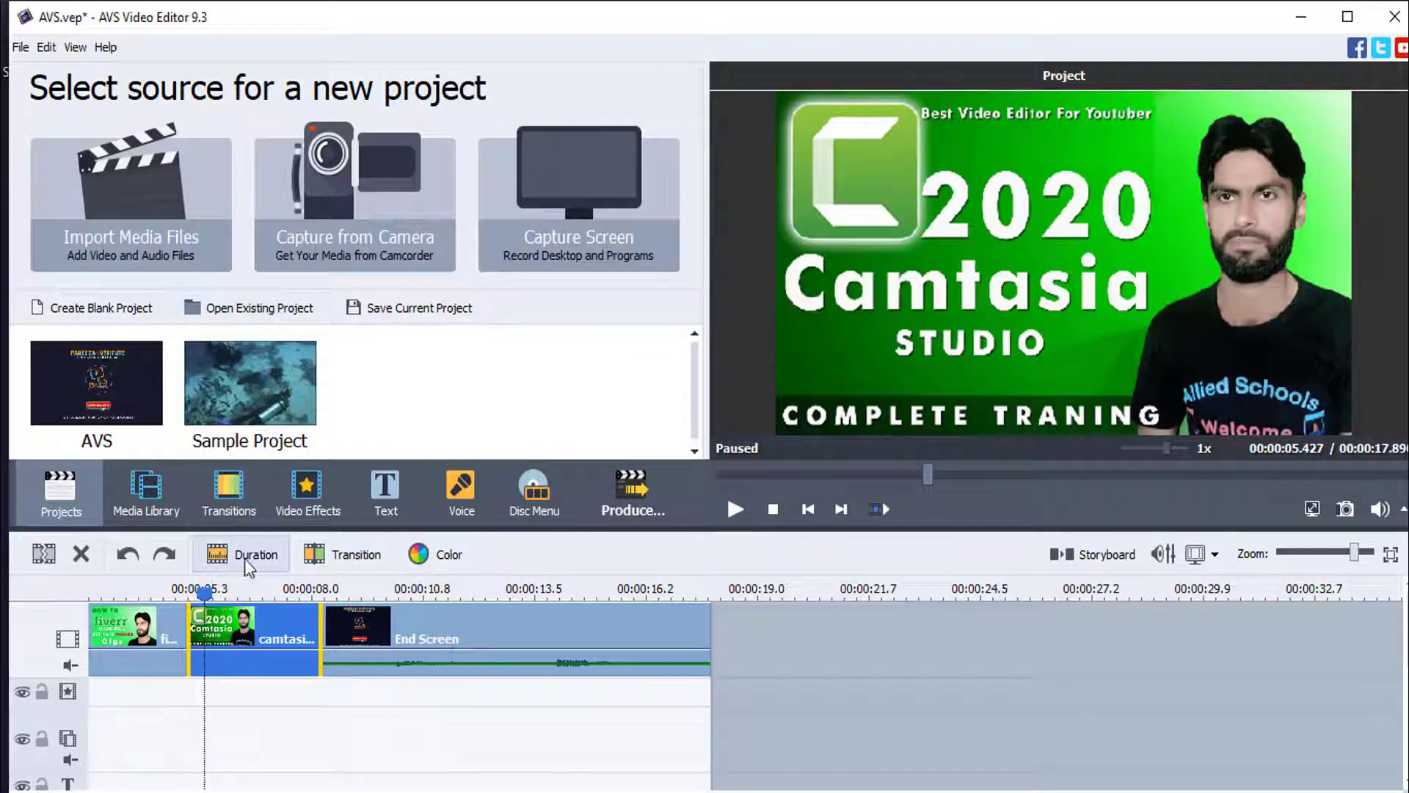
{"action": "left_click", "coordinate": [146, 592]}
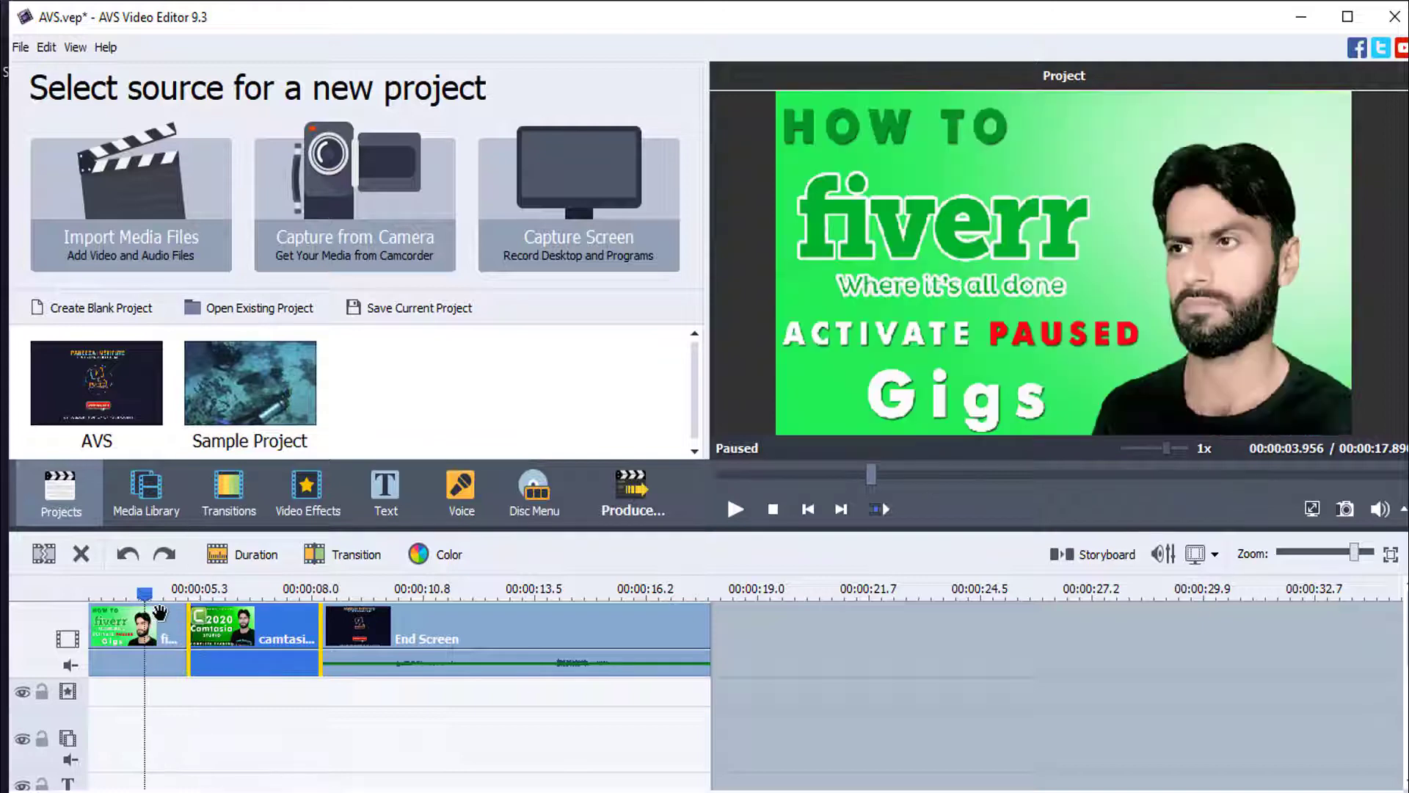
Add the Movie Right transition between fiver.jpg and camtasia copy, and Movie Left between camtasia copy and End Screen.
{"action": "left_click", "coordinate": [241, 499]}
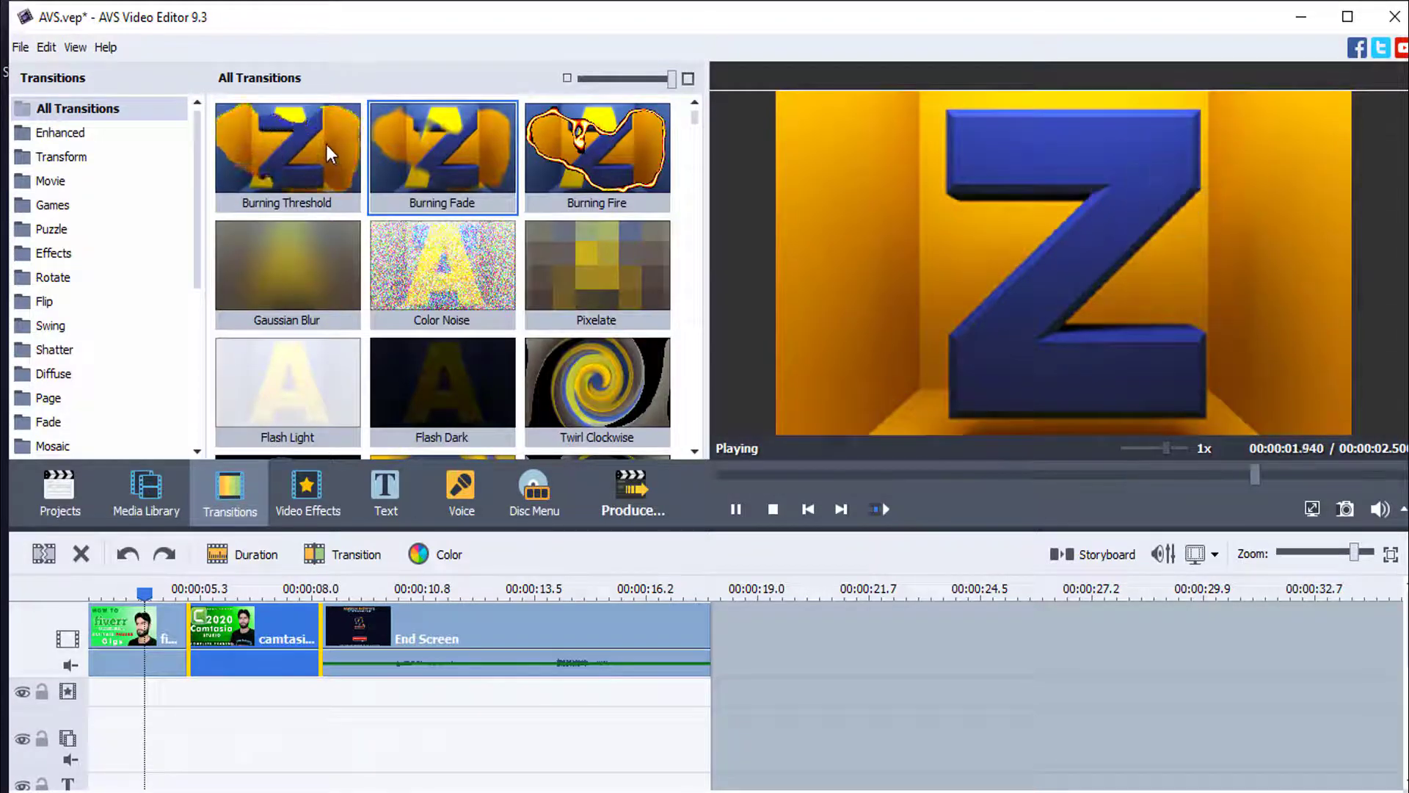
{"action": "left_click", "coordinate": [50, 182]}
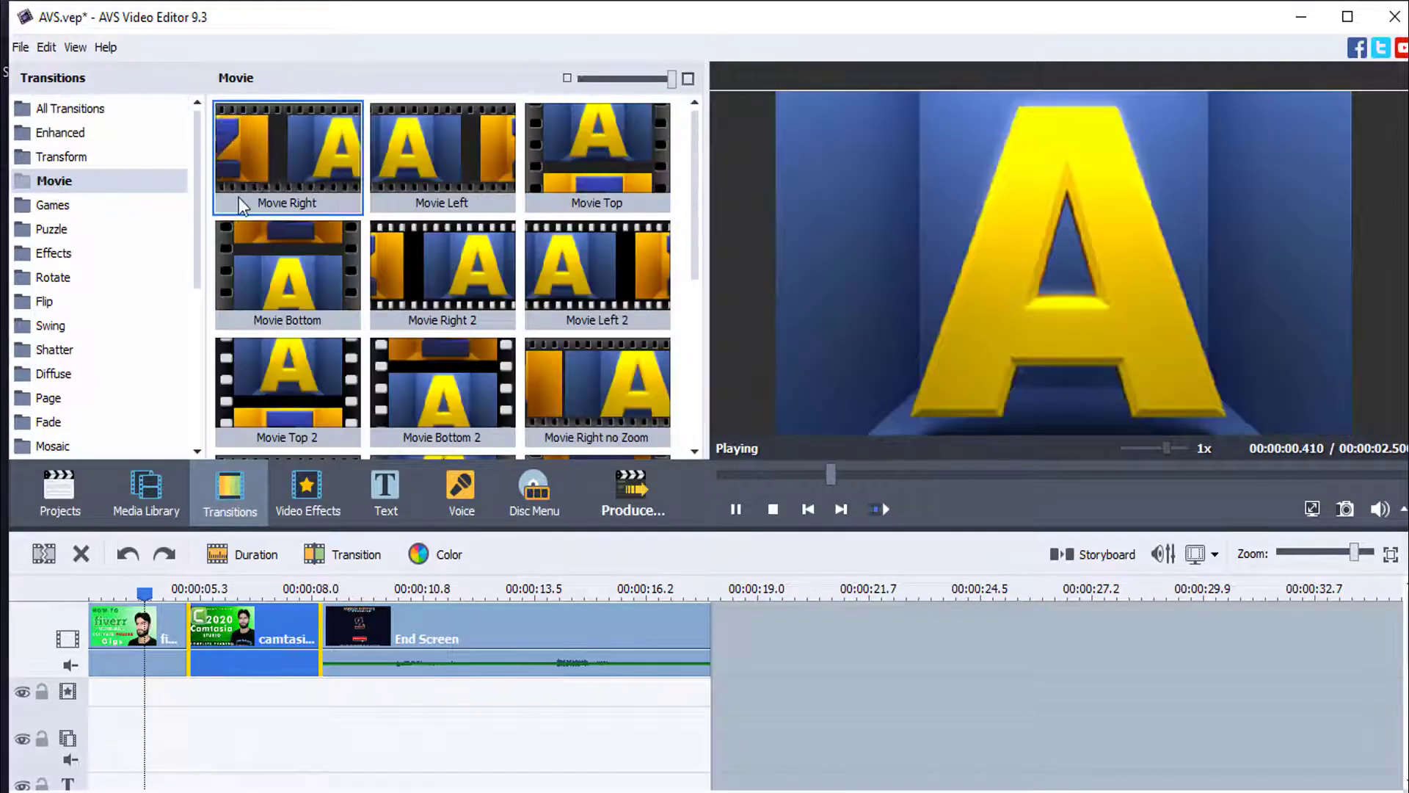
{"action": "left_click", "coordinate": [282, 172]}
{"action": "left_click_drag", "start_coordinate": [284, 169], "coordinate": [157, 623]}
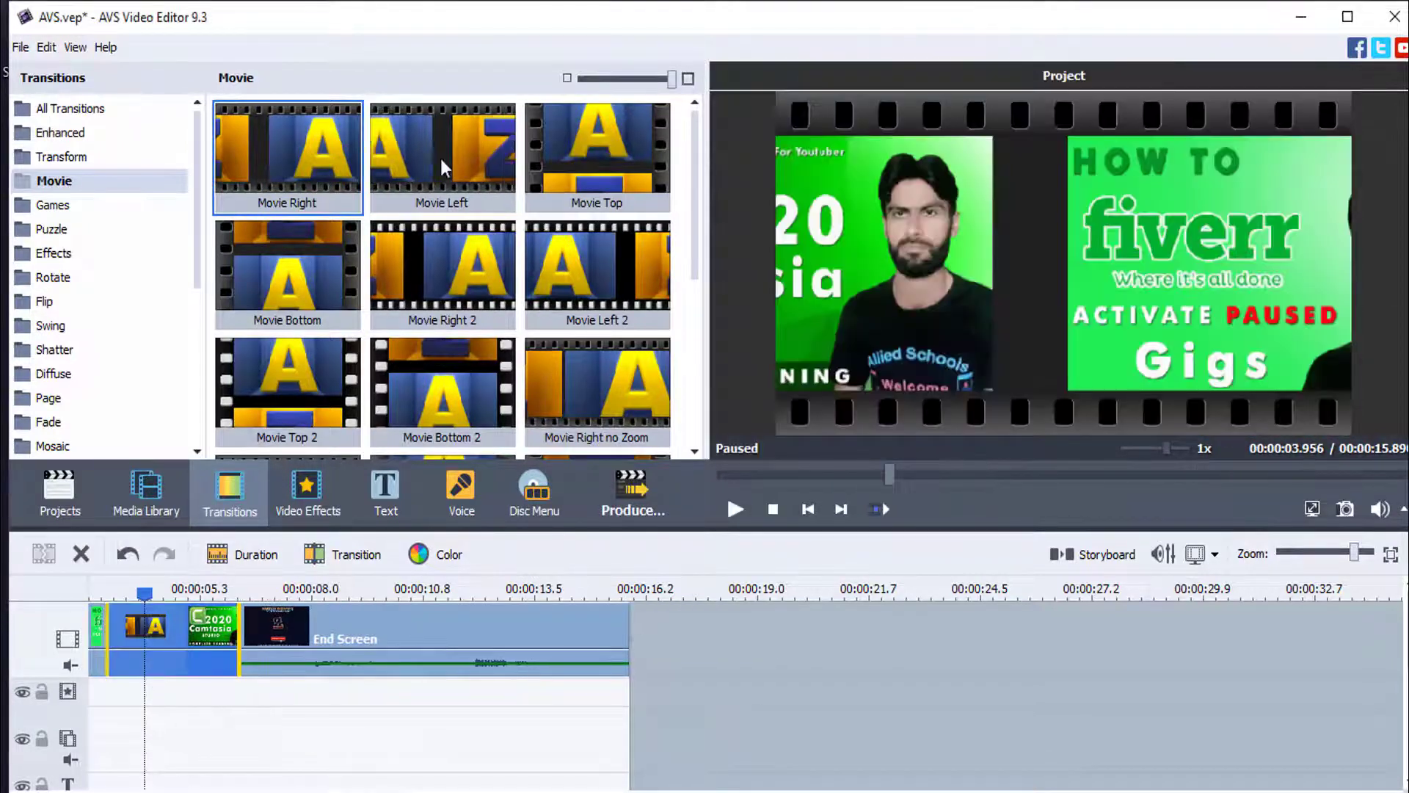
{"action": "left_click_drag", "start_coordinate": [437, 173], "coordinate": [216, 632]}
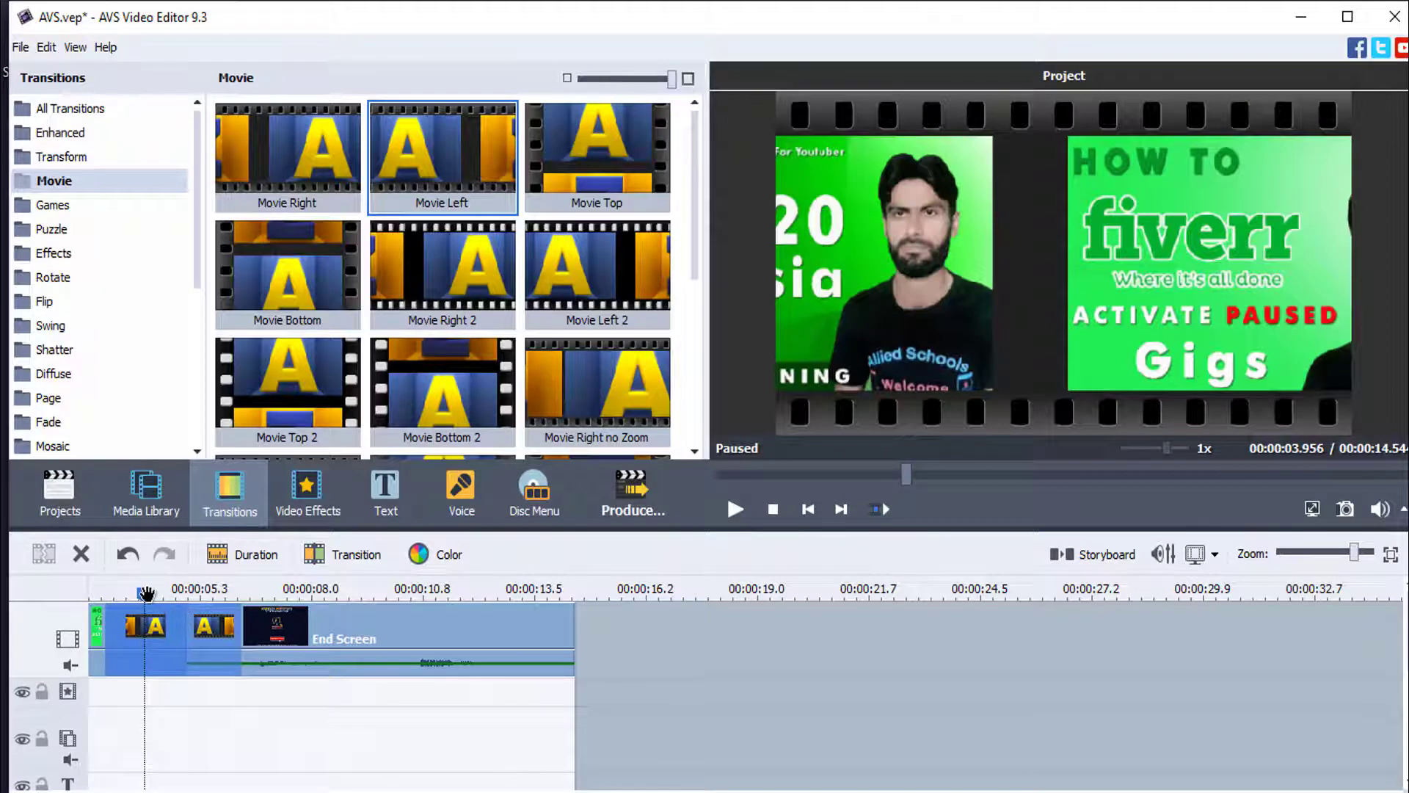
Play the project from before the first transition to preview the two Movie transitions.
{"action": "left_click_drag", "start_coordinate": [147, 593], "coordinate": [82, 598]}
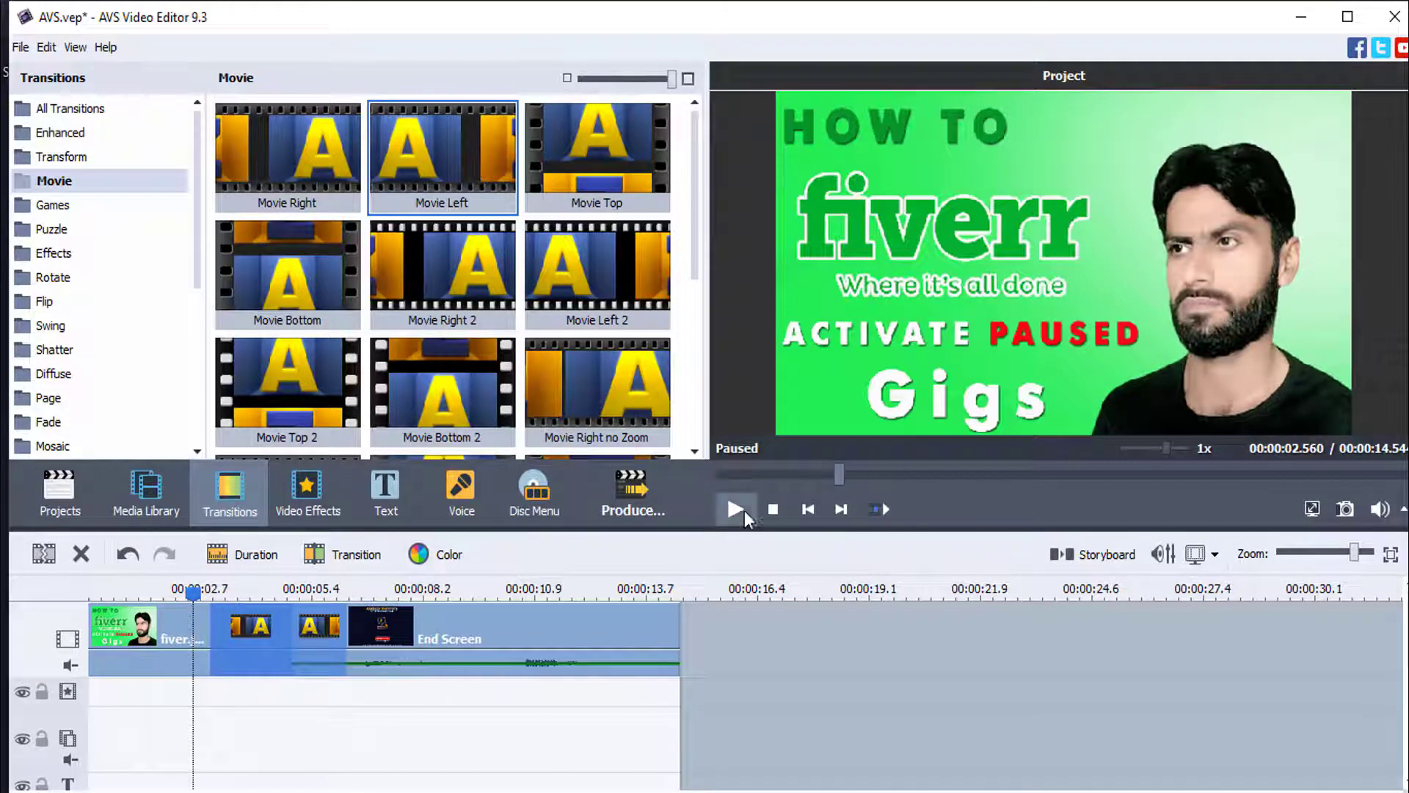
{"action": "left_click", "coordinate": [735, 510]}
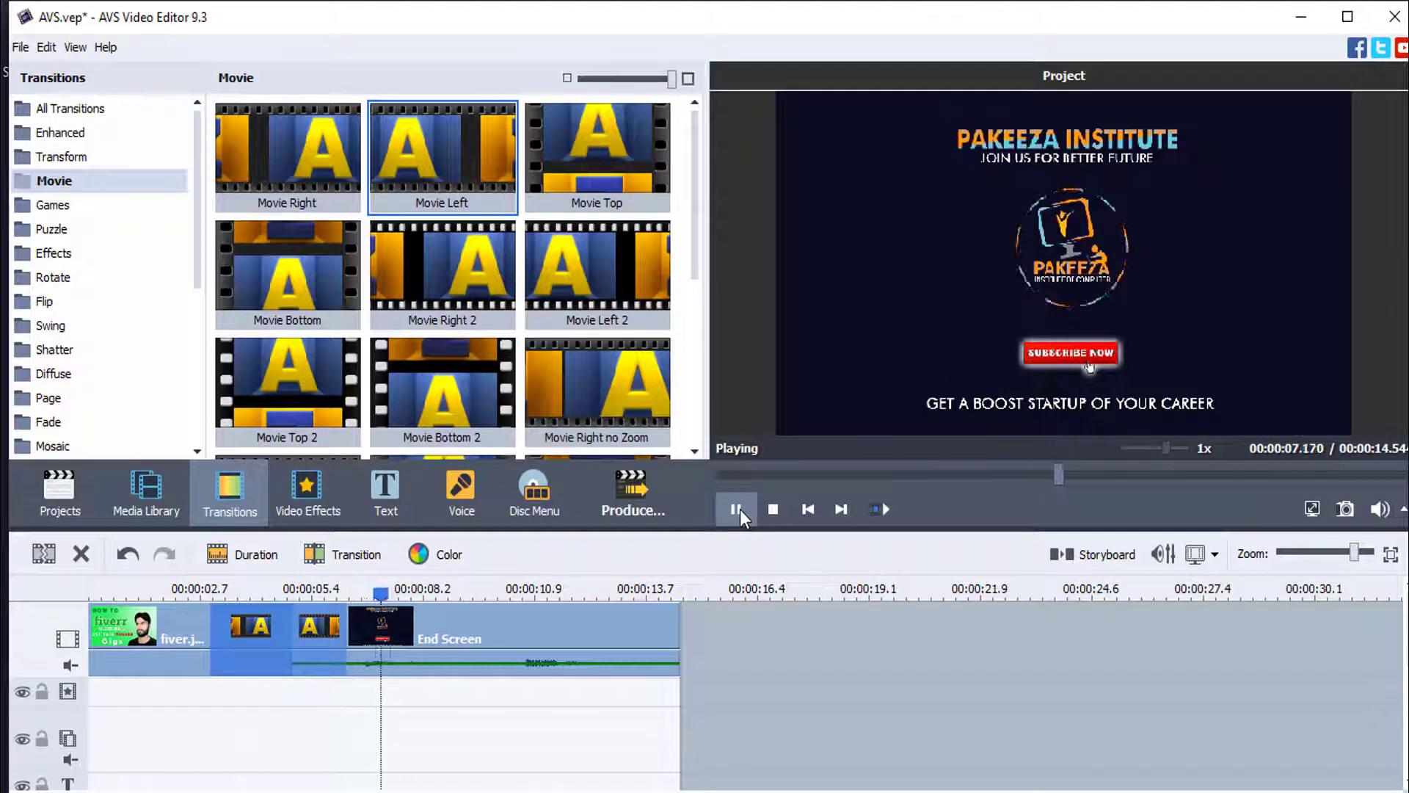
{"action": "left_click", "coordinate": [736, 510]}
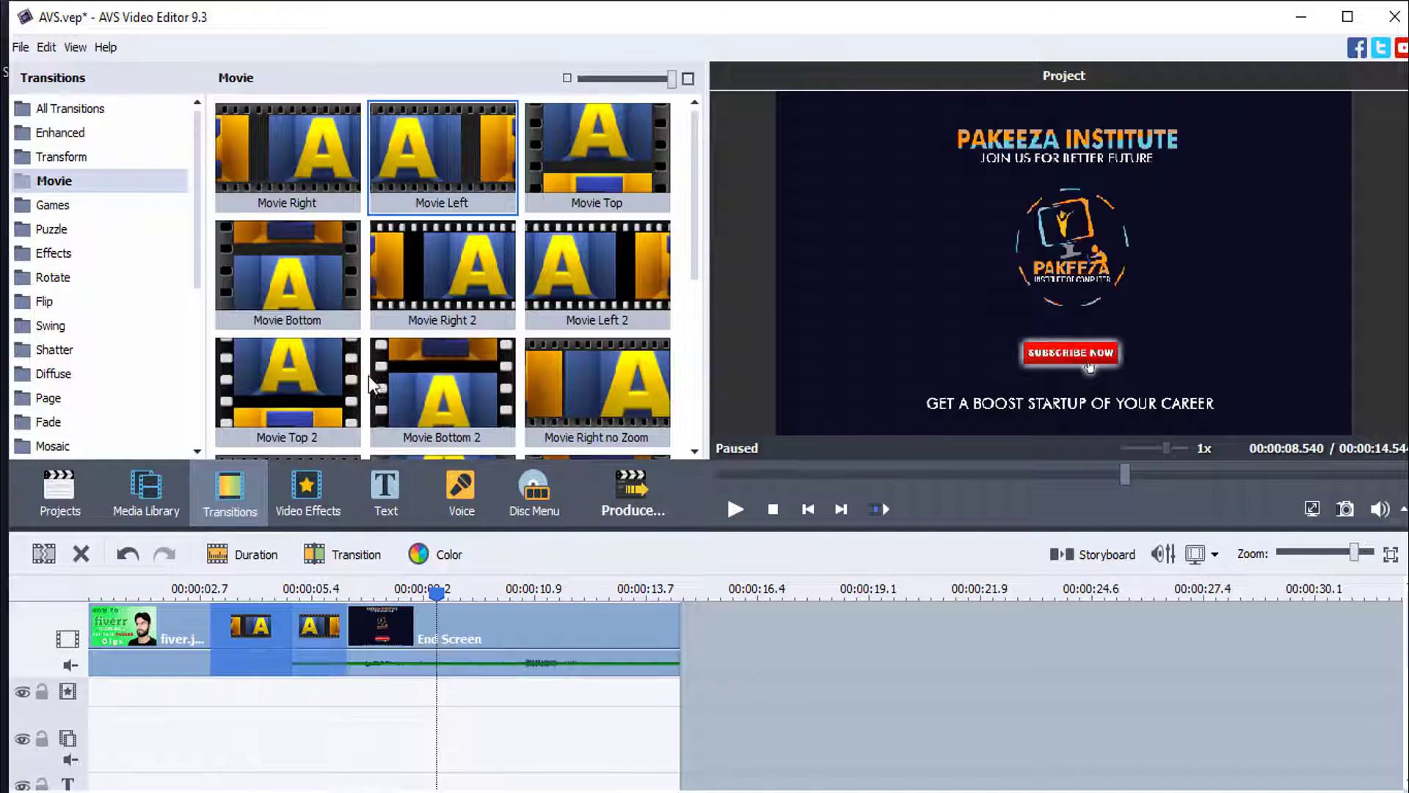
Try Movie Bottom 2 on the fiver.jpg transition, replace it with Movie Right no Zoom, and play it back from near the start.
{"action": "left_click_drag", "start_coordinate": [369, 376], "coordinate": [245, 624]}
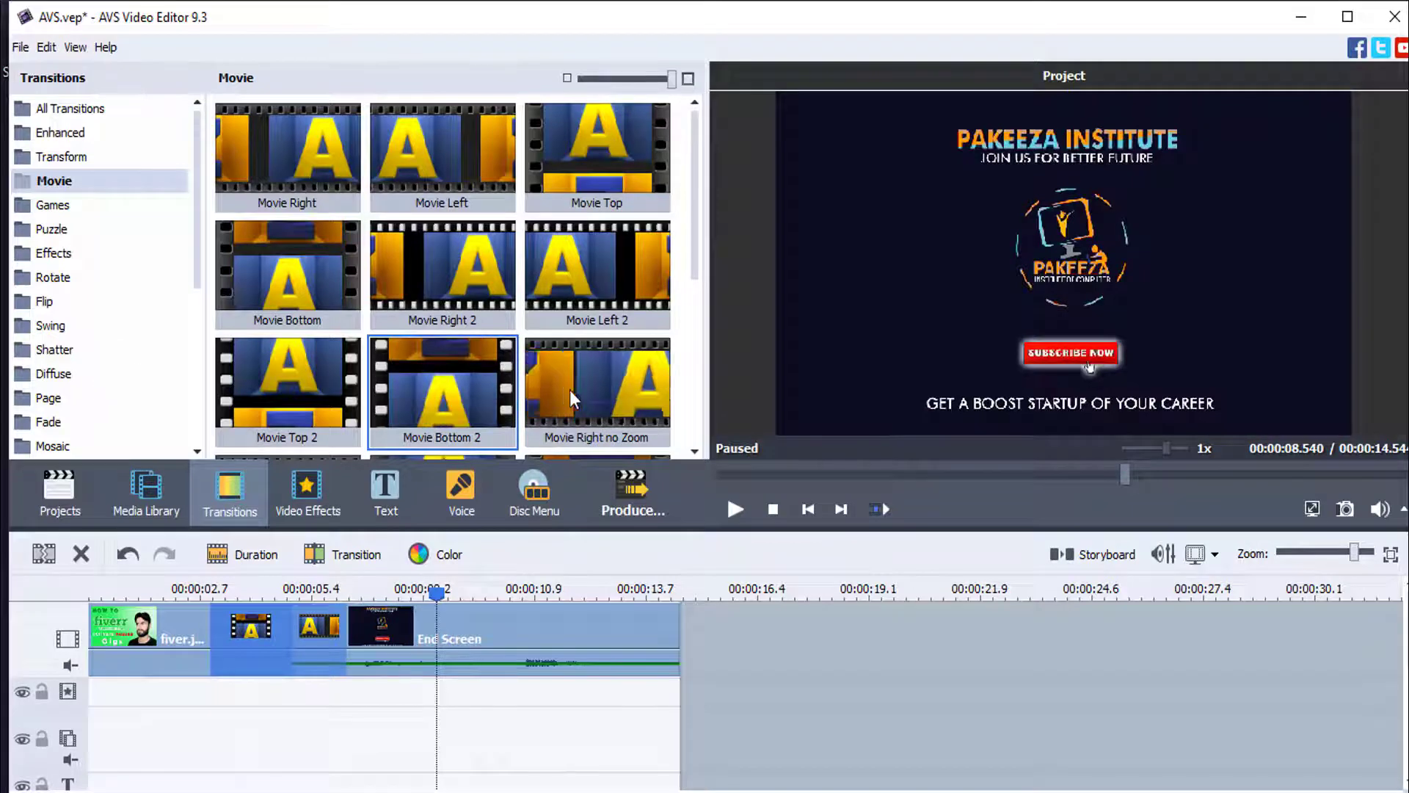
{"action": "left_click_drag", "start_coordinate": [570, 389], "coordinate": [187, 624]}
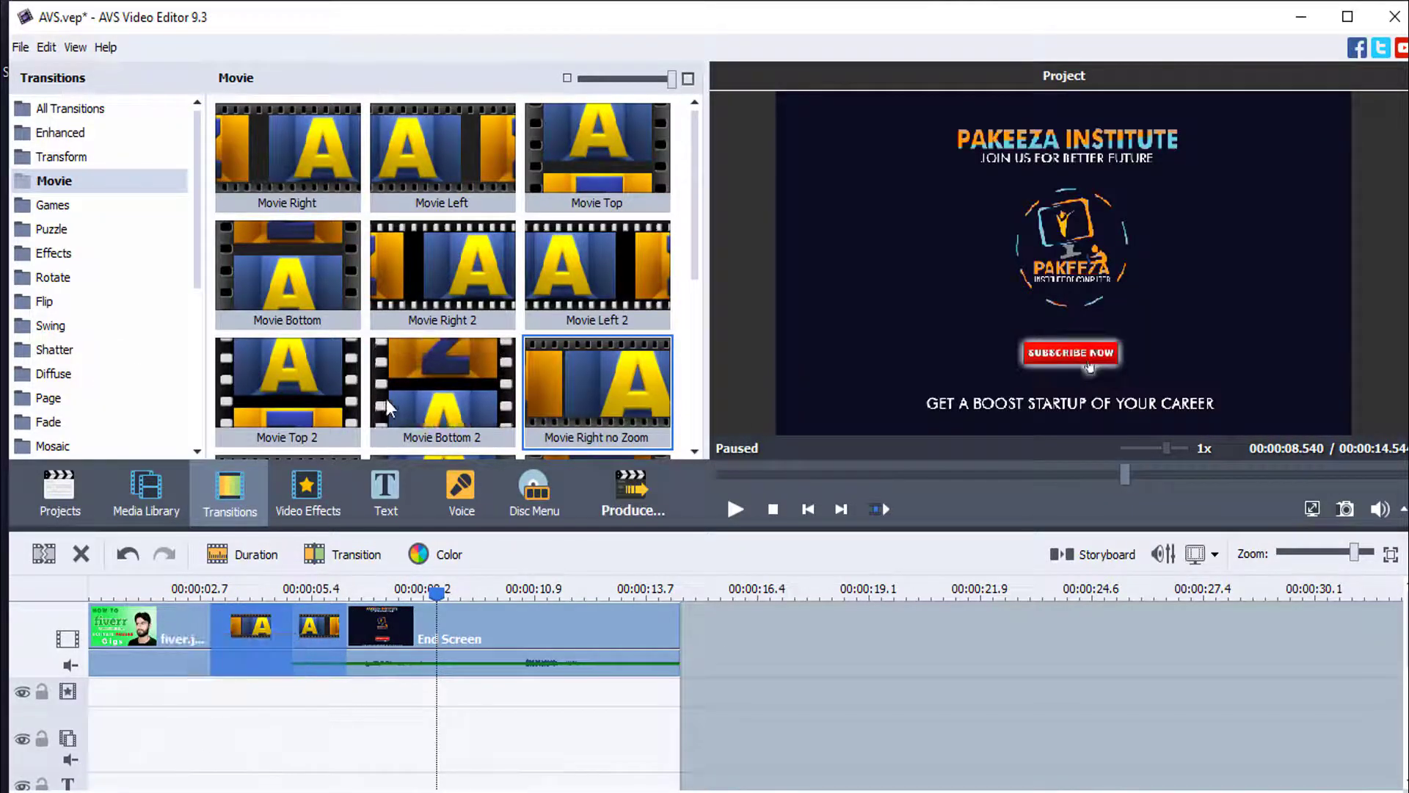
{"action": "left_click", "coordinate": [117, 590]}
{"action": "scroll", "coordinate": [111, 602], "scroll_direction": "down", "scroll_amount": 5}
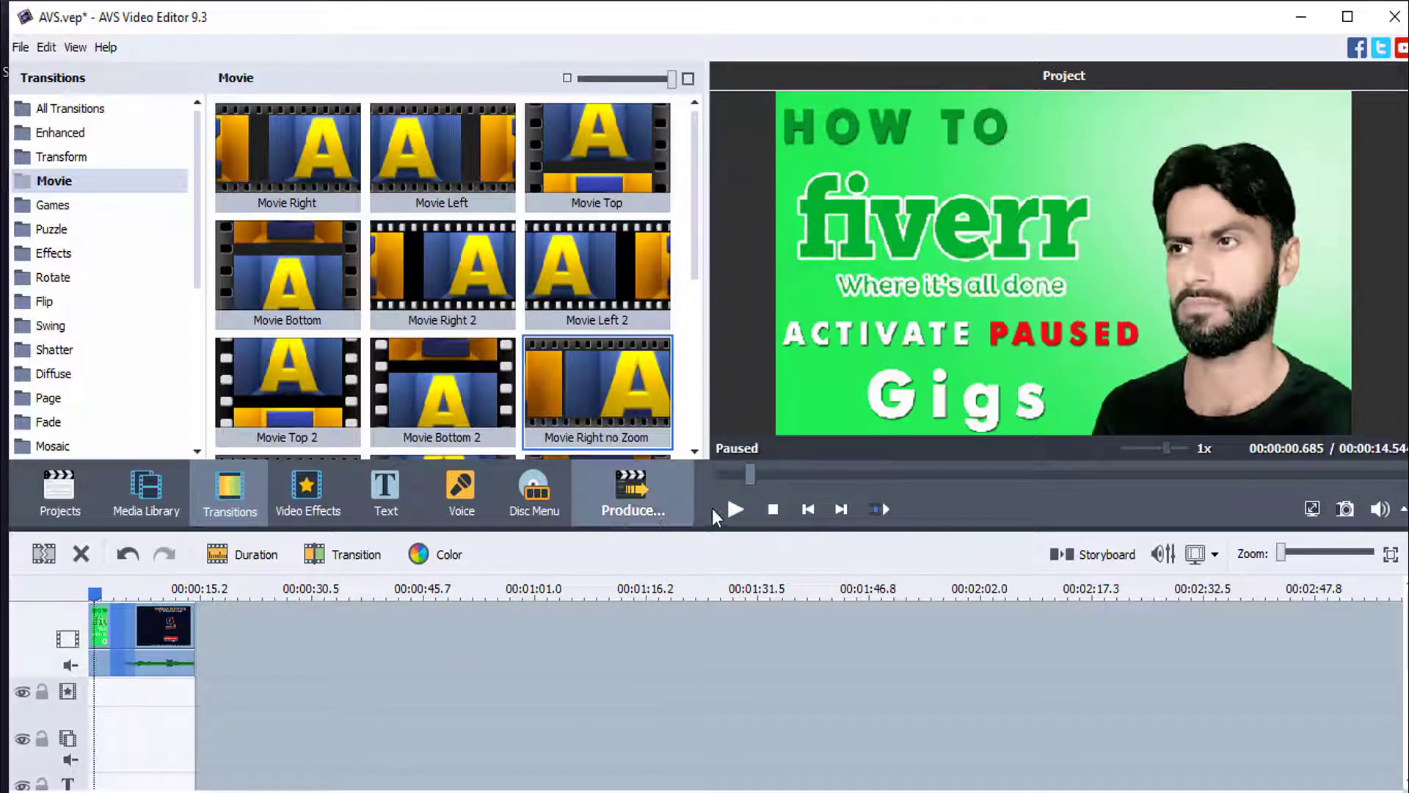
{"action": "left_click", "coordinate": [735, 510]}
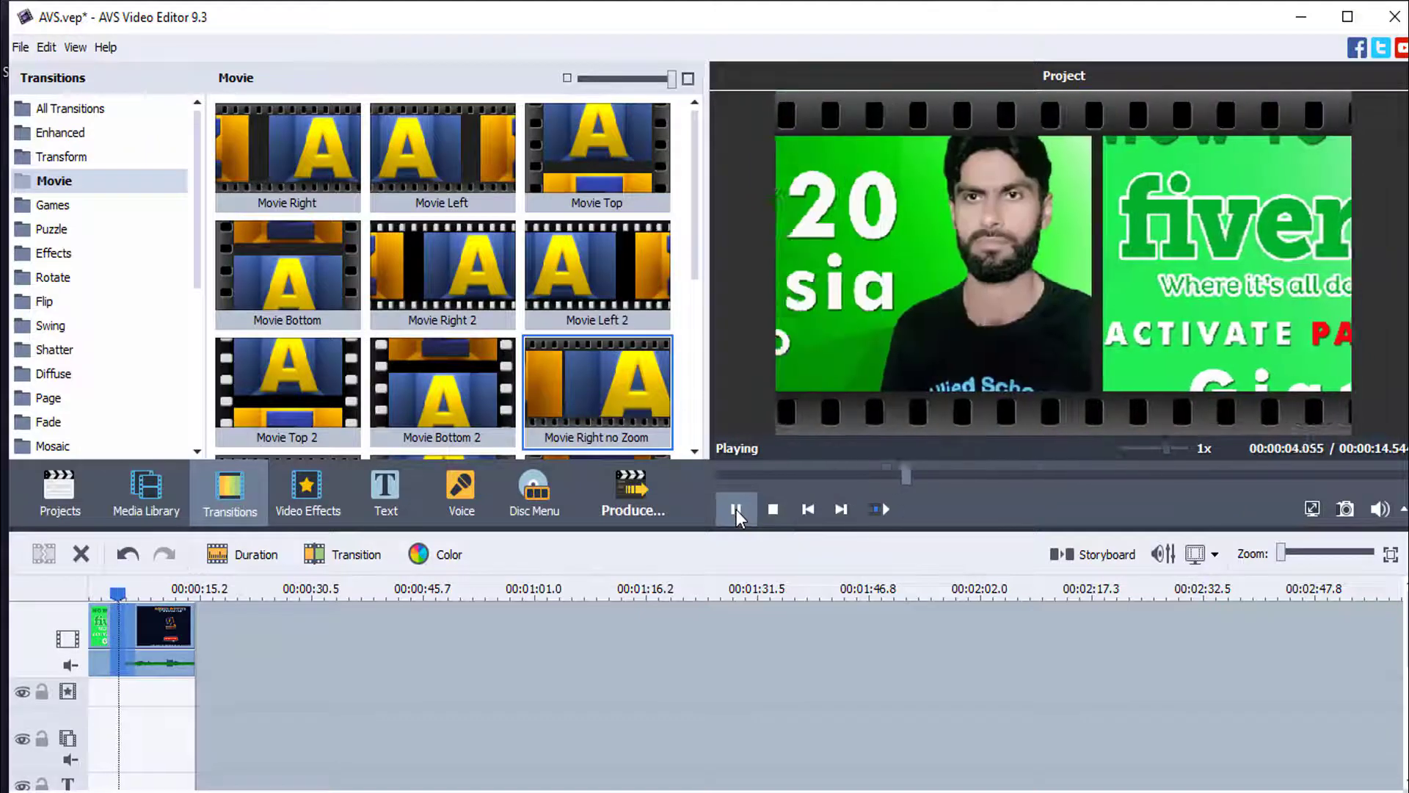
{"action": "left_click", "coordinate": [737, 510]}
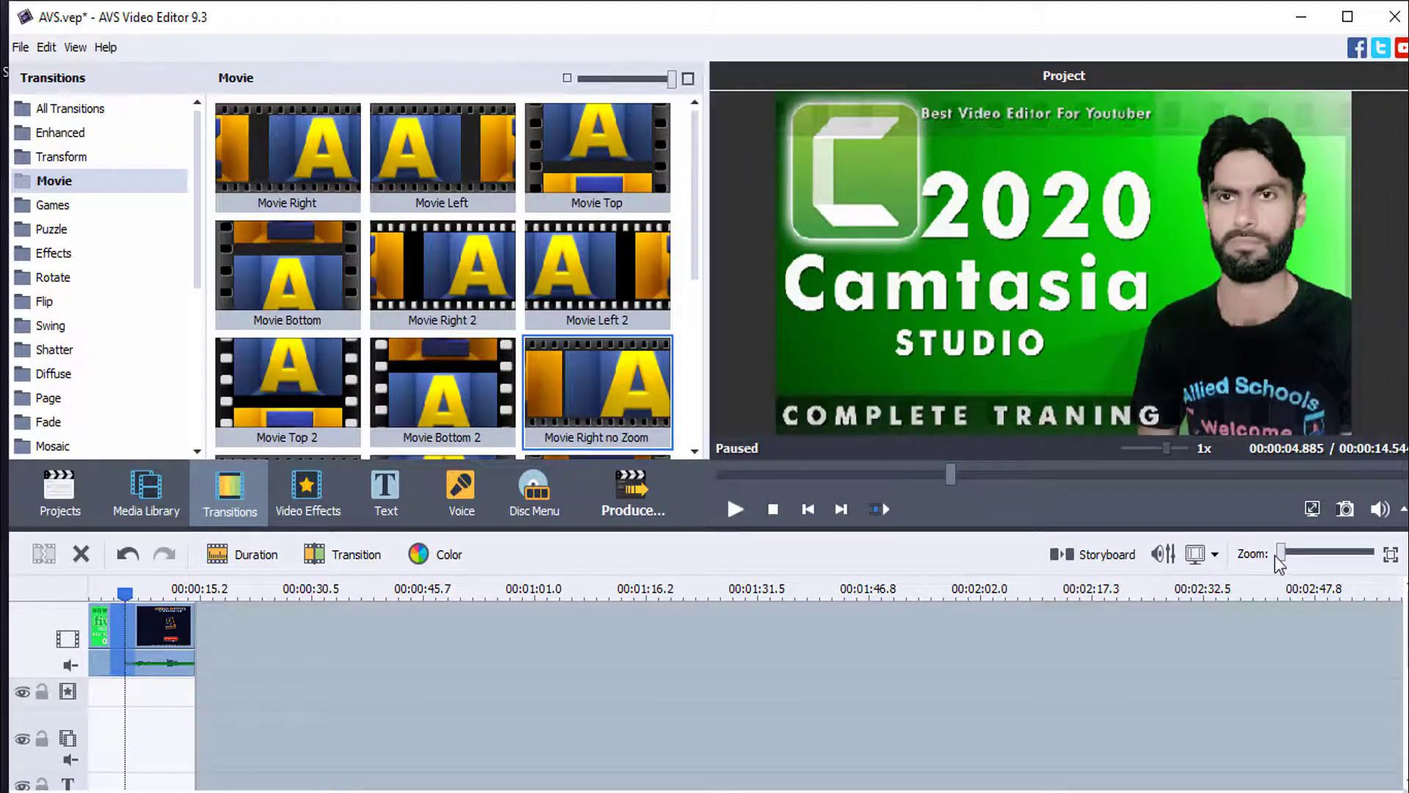
Show the options for adding or replacing a transition with Movie Bottom 2, with fiver.jpg selected, and dismiss them unused.
{"action": "left_click_drag", "start_coordinate": [1283, 556], "coordinate": [1365, 557]}
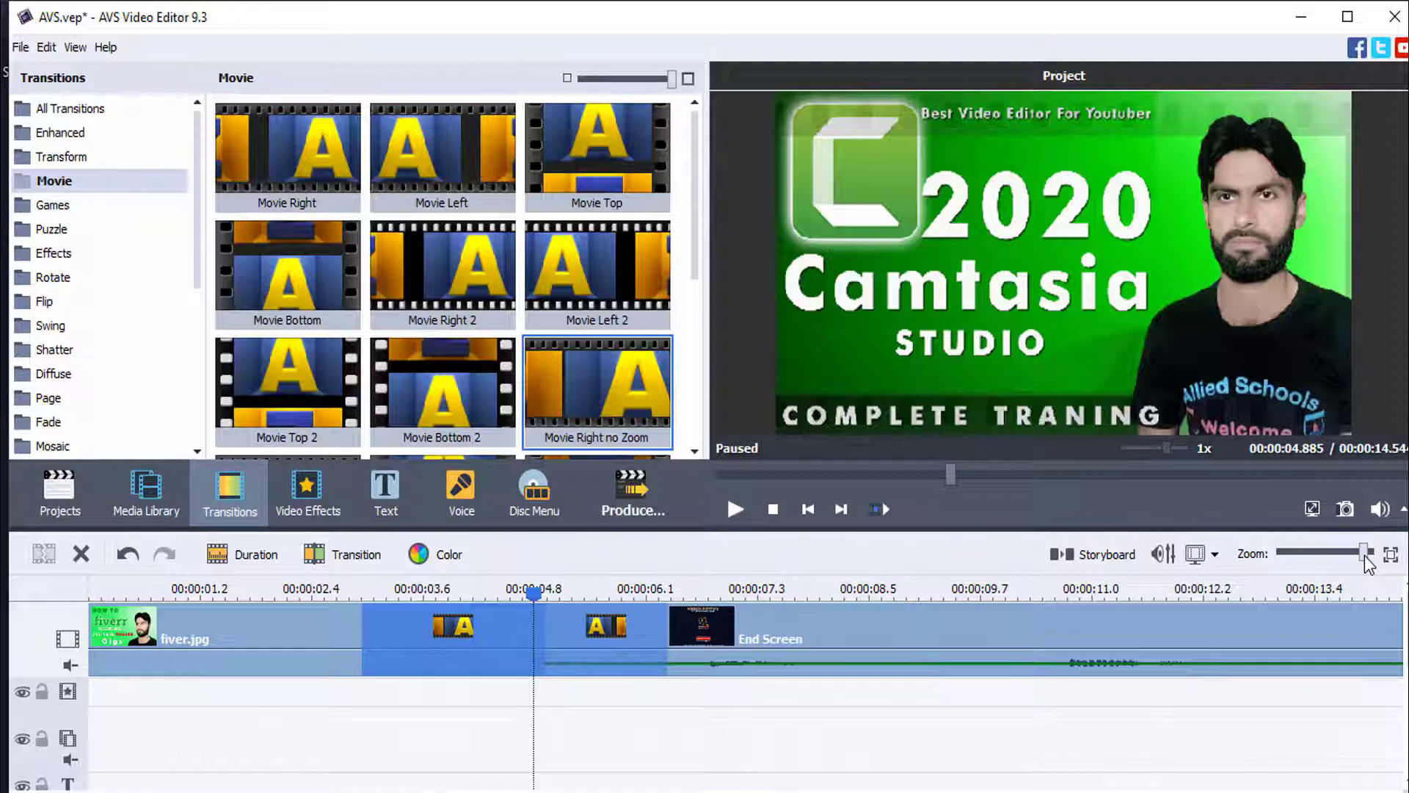
{"action": "right_click", "coordinate": [449, 385]}
{"action": "left_click", "coordinate": [518, 721]}
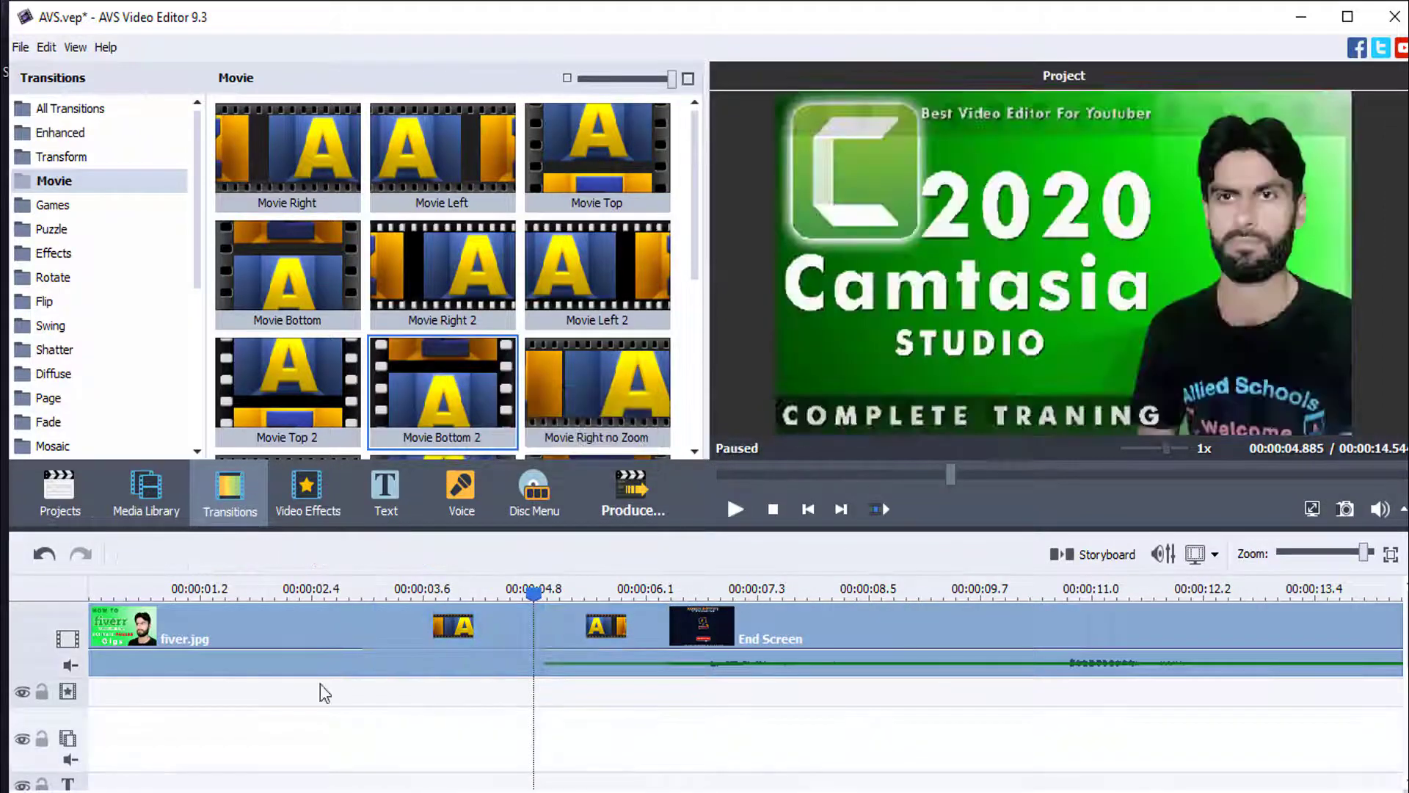
{"action": "left_click", "coordinate": [254, 632]}
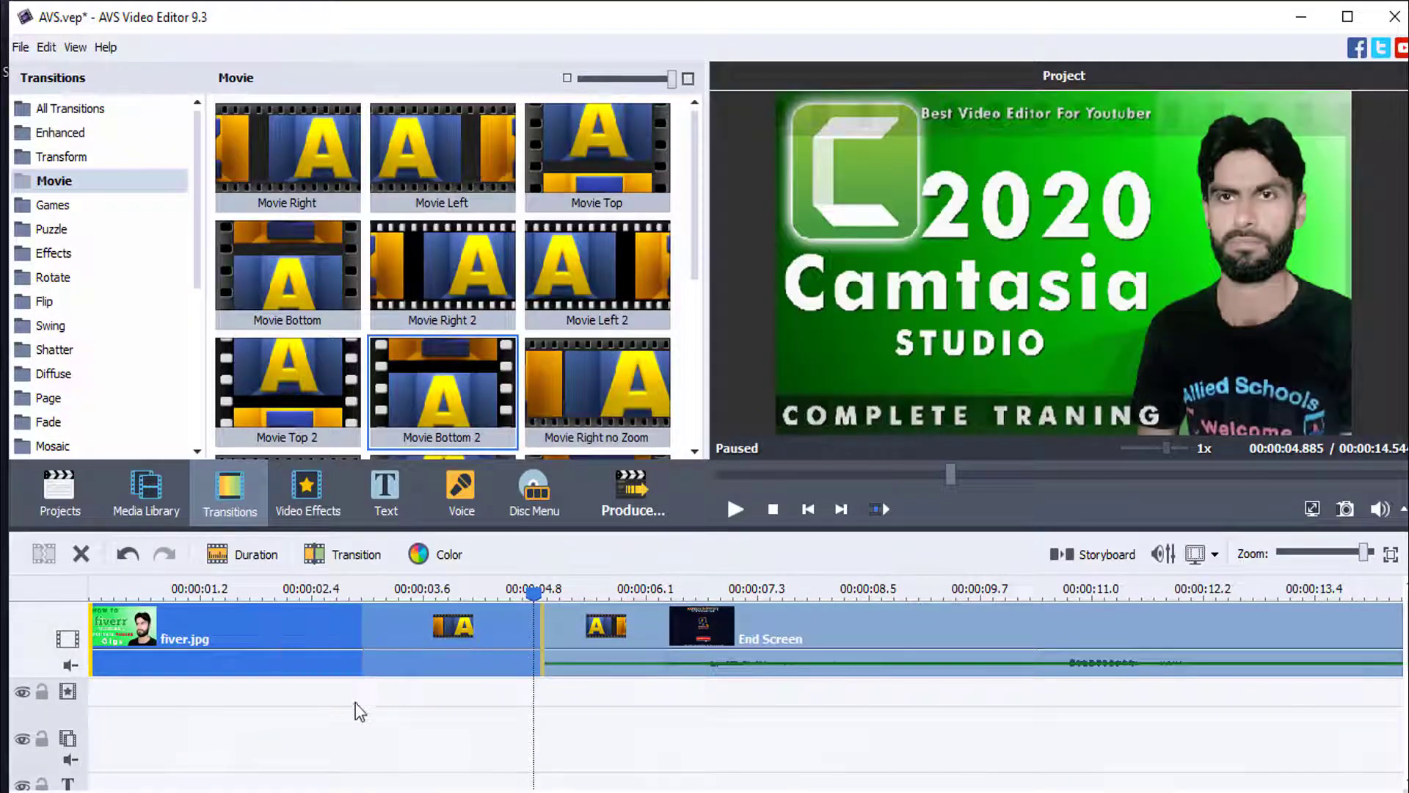
{"action": "right_click", "coordinate": [443, 404]}
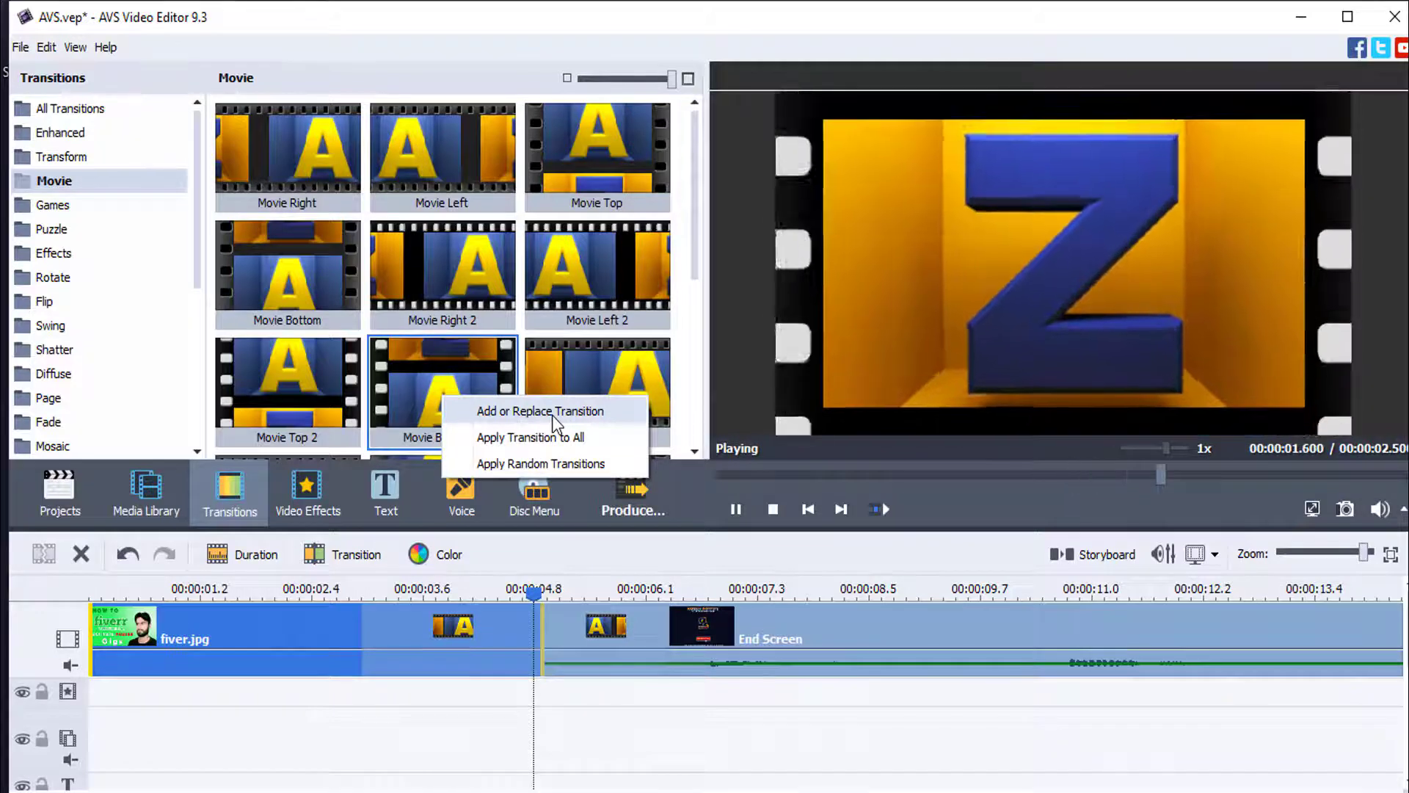
{"action": "left_click", "coordinate": [841, 732]}
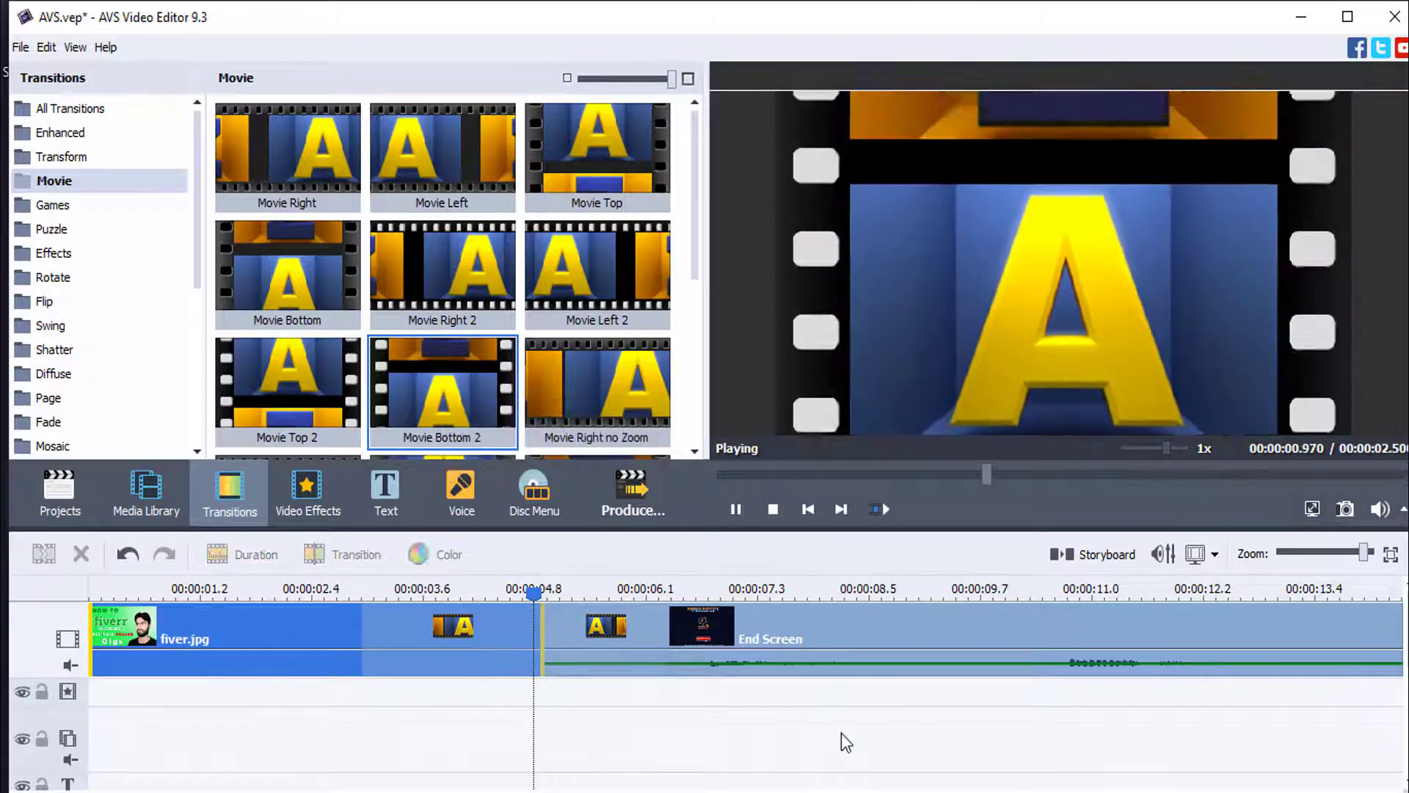
{"action": "left_click", "coordinate": [841, 733]}
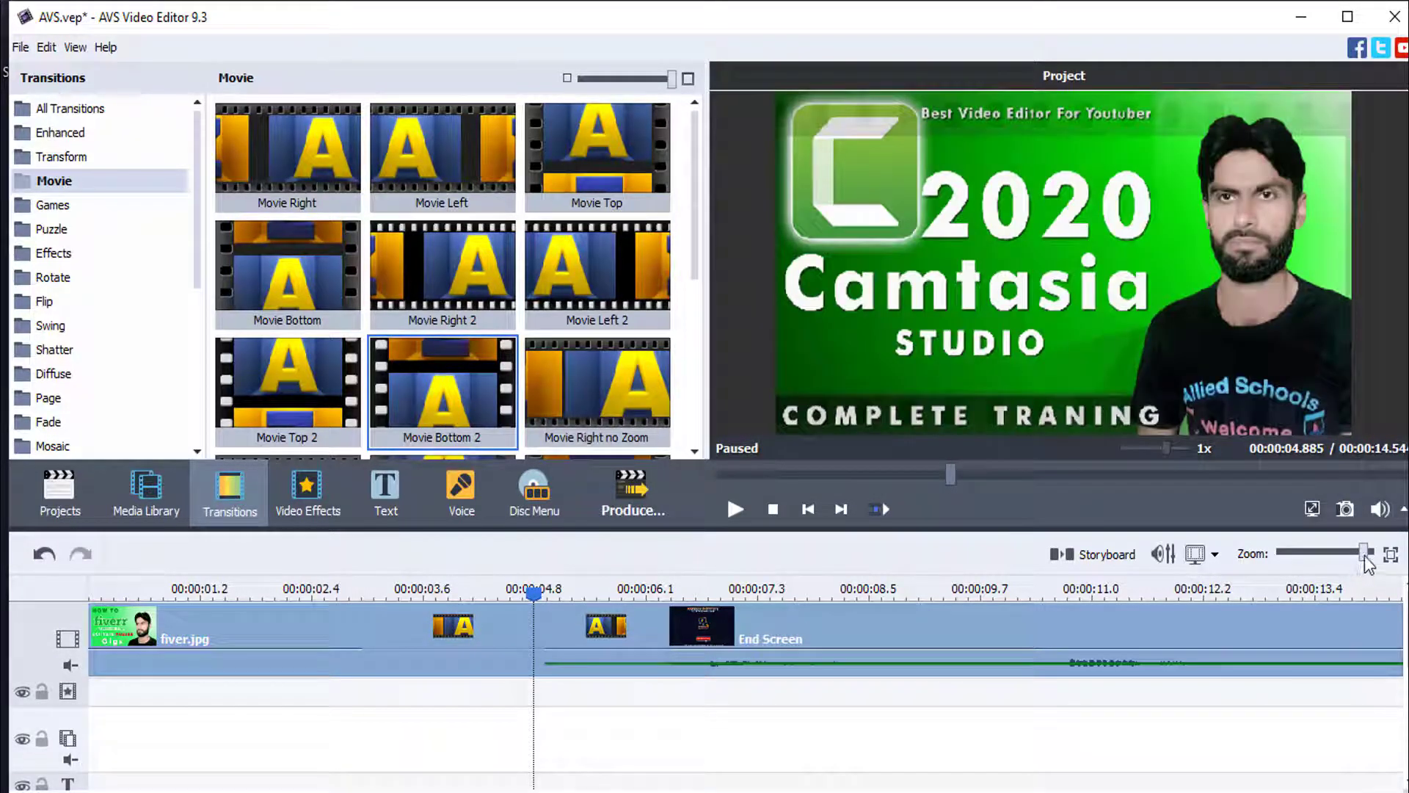
{"action": "left_click_drag", "start_coordinate": [1364, 552], "coordinate": [1358, 552]}
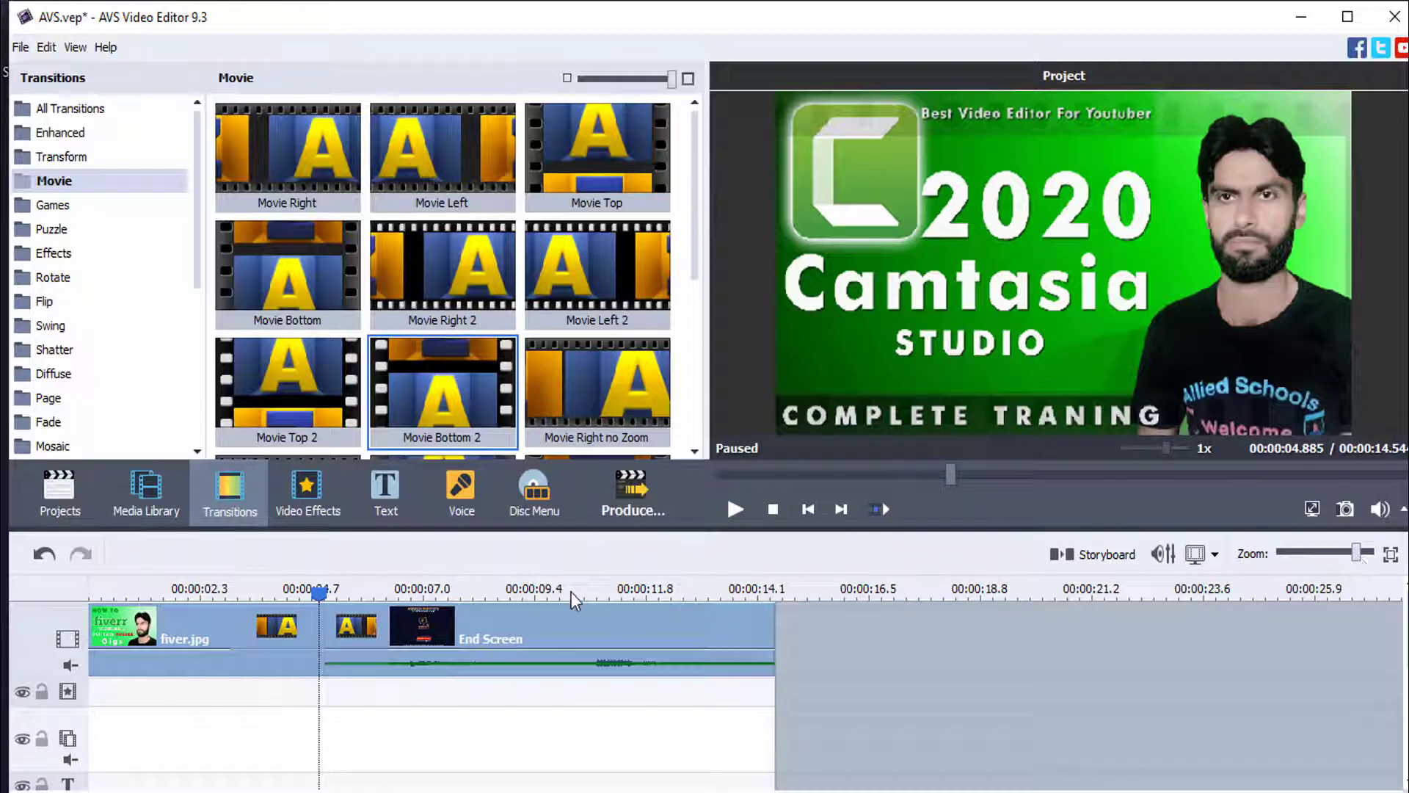
Try to apply the Sepia and Grayscale video effects directly onto the fiver.jpg clip, and compare the transitions and effects collections.
{"action": "left_click", "coordinate": [155, 625]}
{"action": "left_click", "coordinate": [302, 491]}
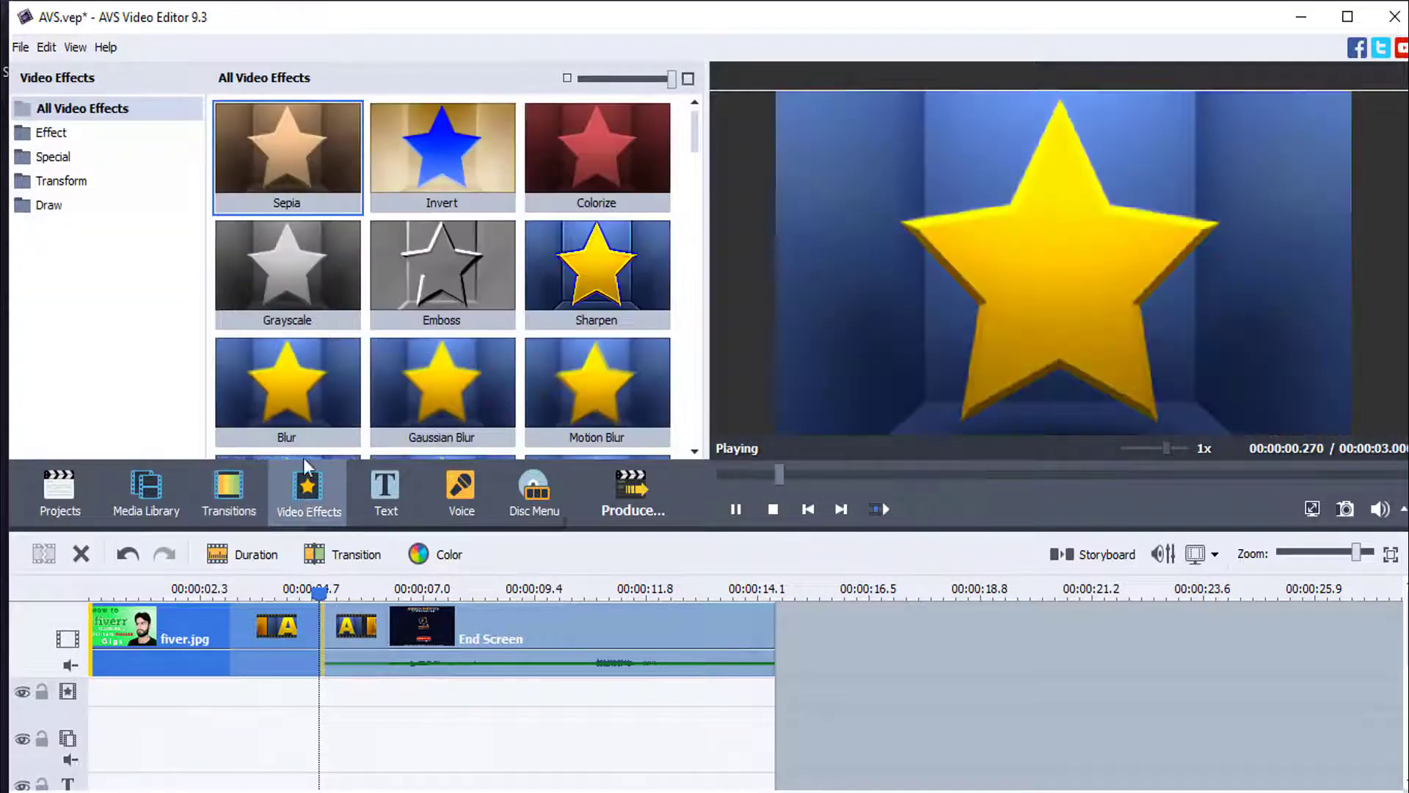
{"action": "left_click_drag", "start_coordinate": [324, 170], "coordinate": [245, 629]}
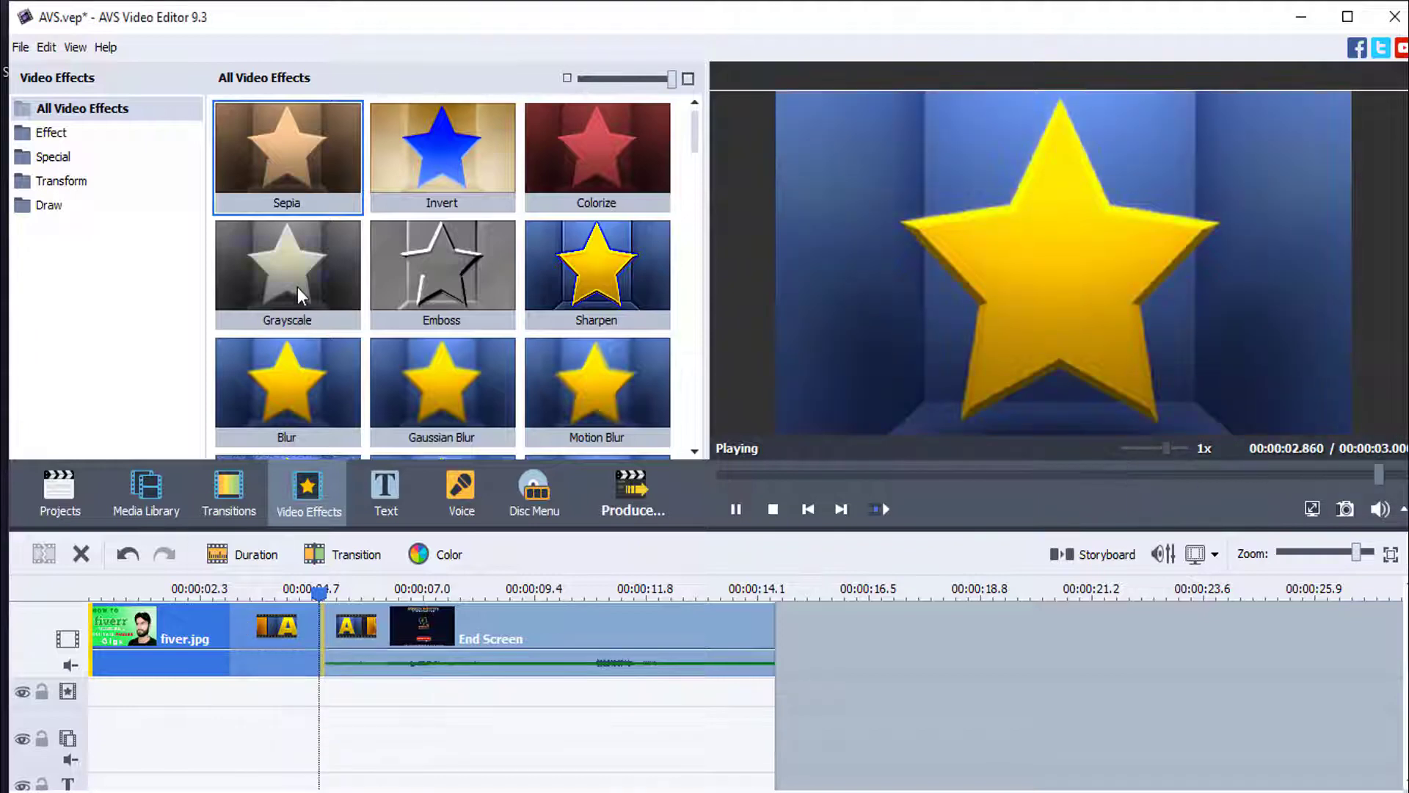
{"action": "left_click_drag", "start_coordinate": [297, 287], "coordinate": [262, 618]}
{"action": "left_click_drag", "start_coordinate": [319, 320], "coordinate": [314, 604]}
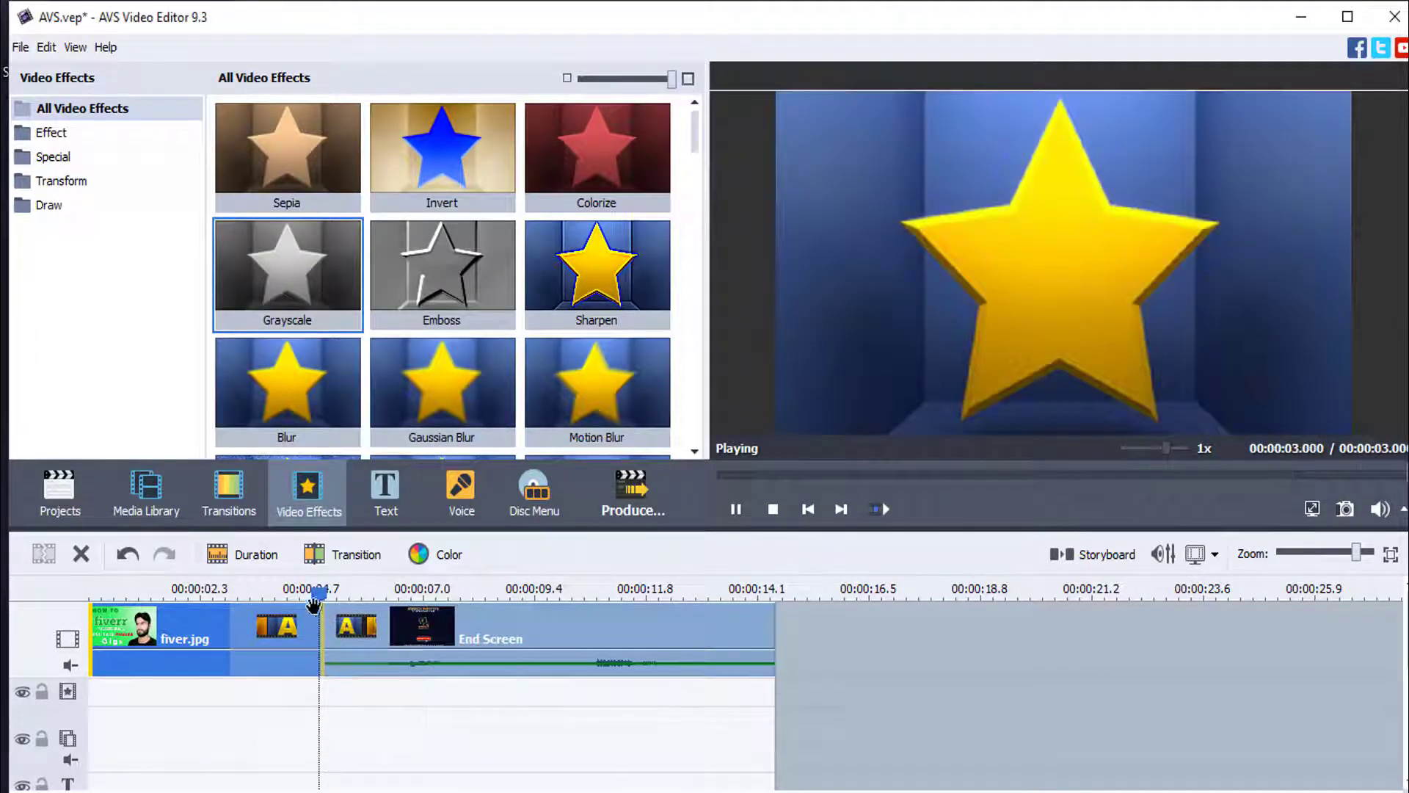
{"action": "left_click", "coordinate": [242, 512]}
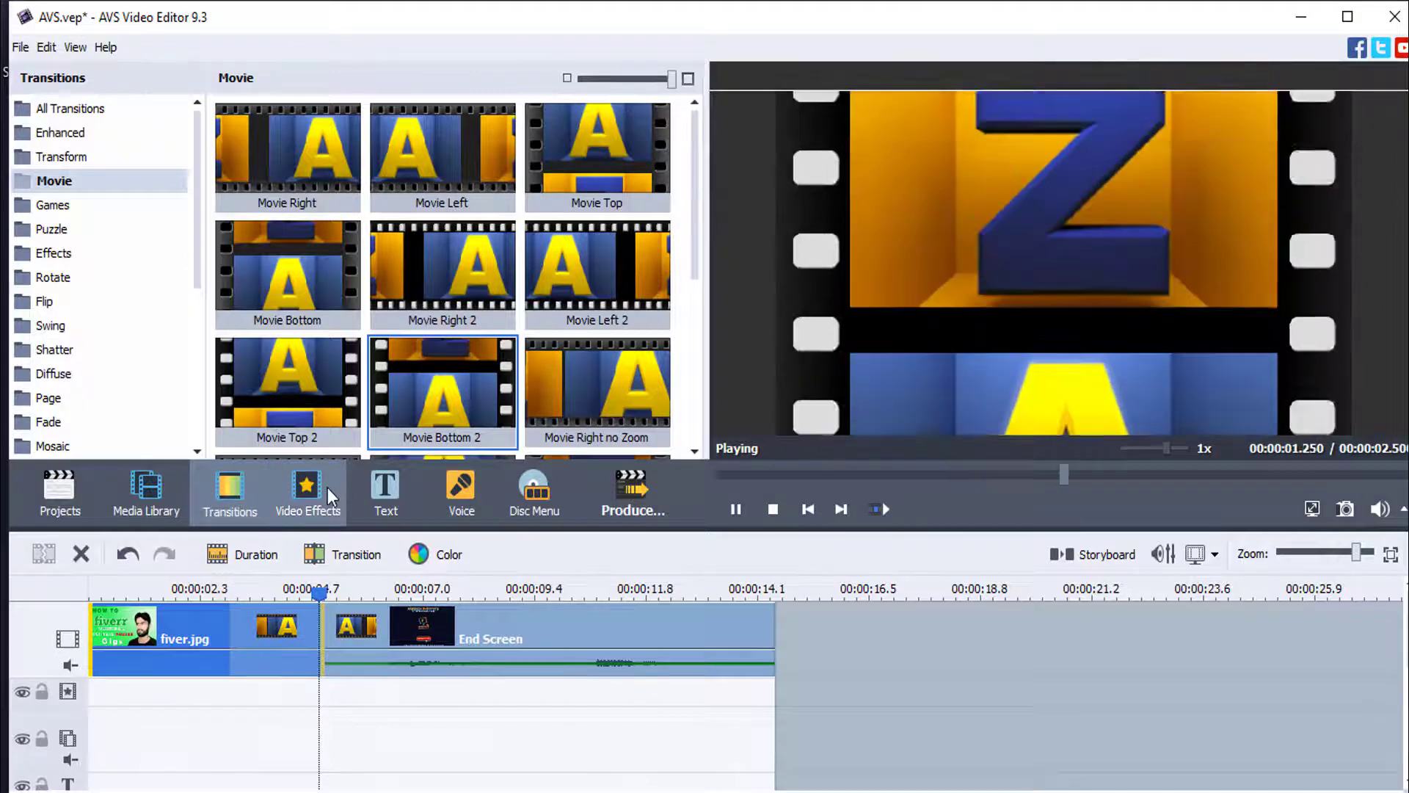
{"action": "left_click", "coordinate": [328, 490]}
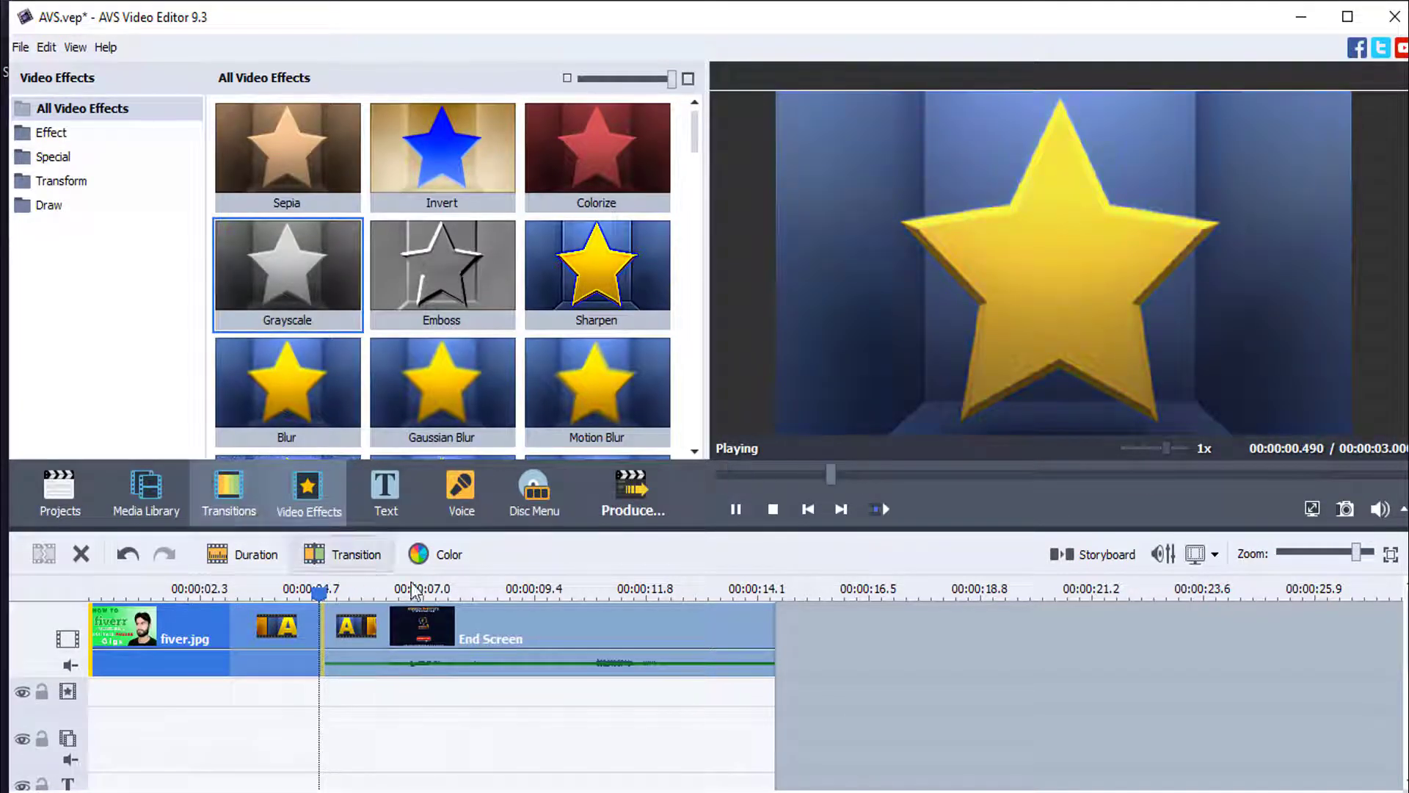
Split the End Screen clip at about 9.07 s and add the Movie Bottom 2 transition between its two parts.
{"action": "left_click", "coordinate": [517, 590]}
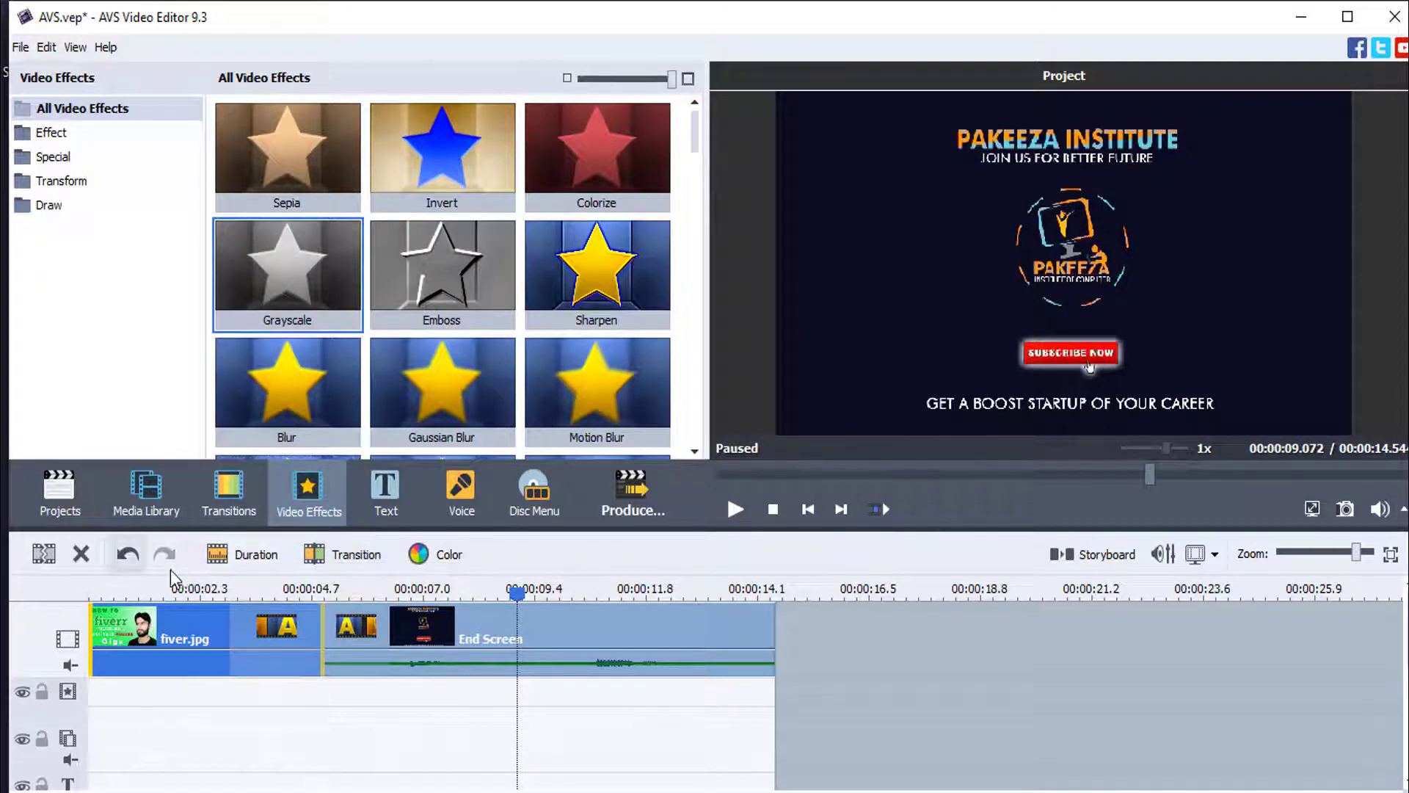
{"action": "left_click", "coordinate": [579, 625]}
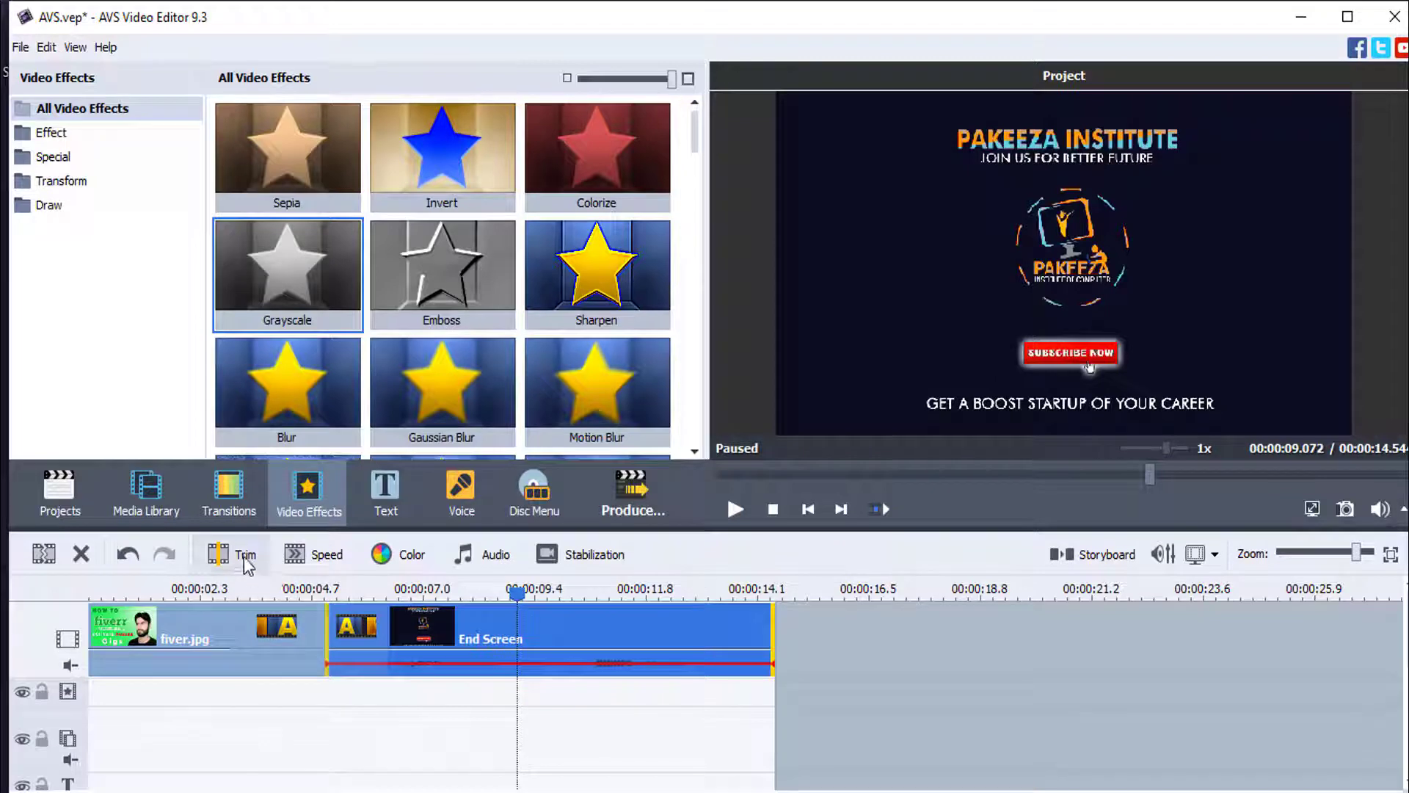
{"action": "left_click", "coordinate": [43, 554]}
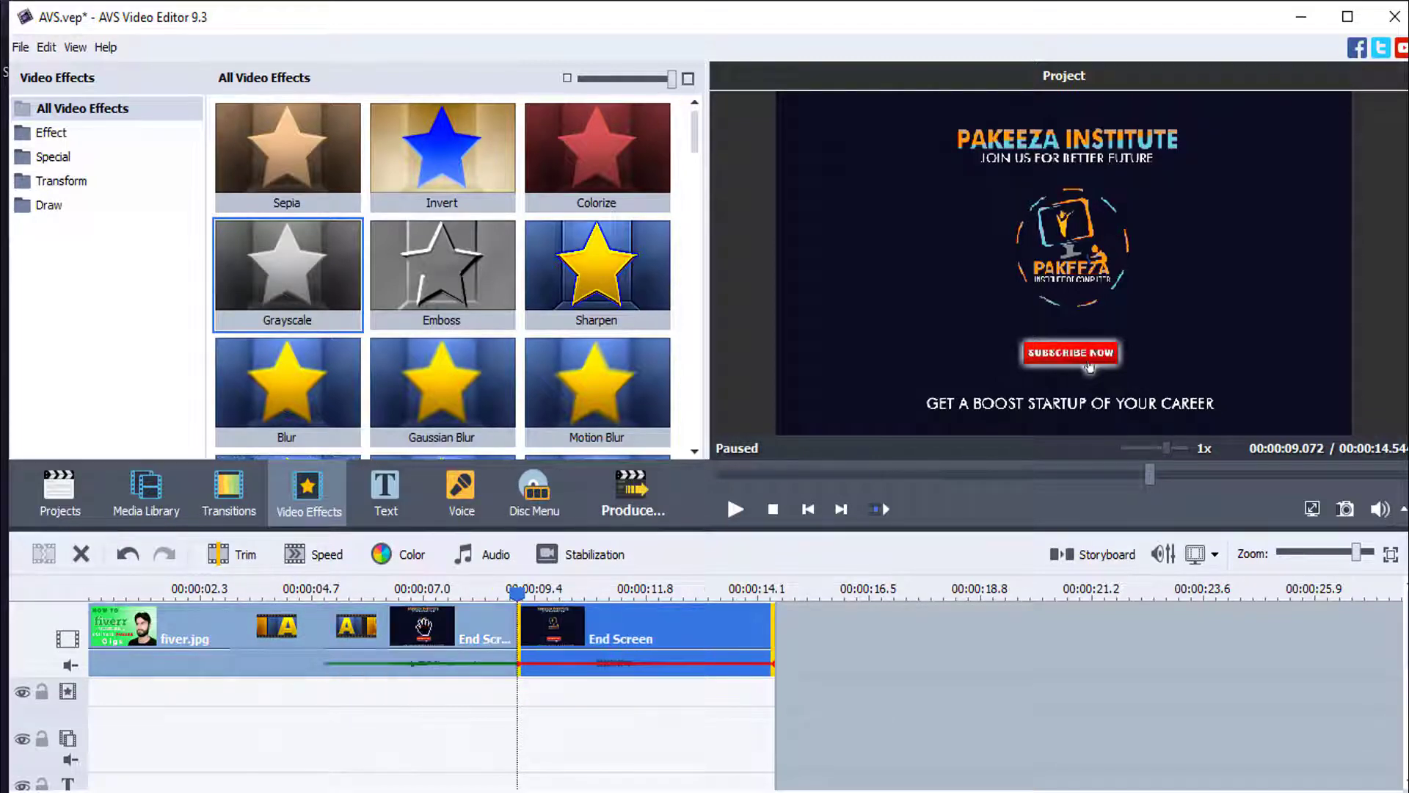
{"action": "left_click", "coordinate": [235, 504]}
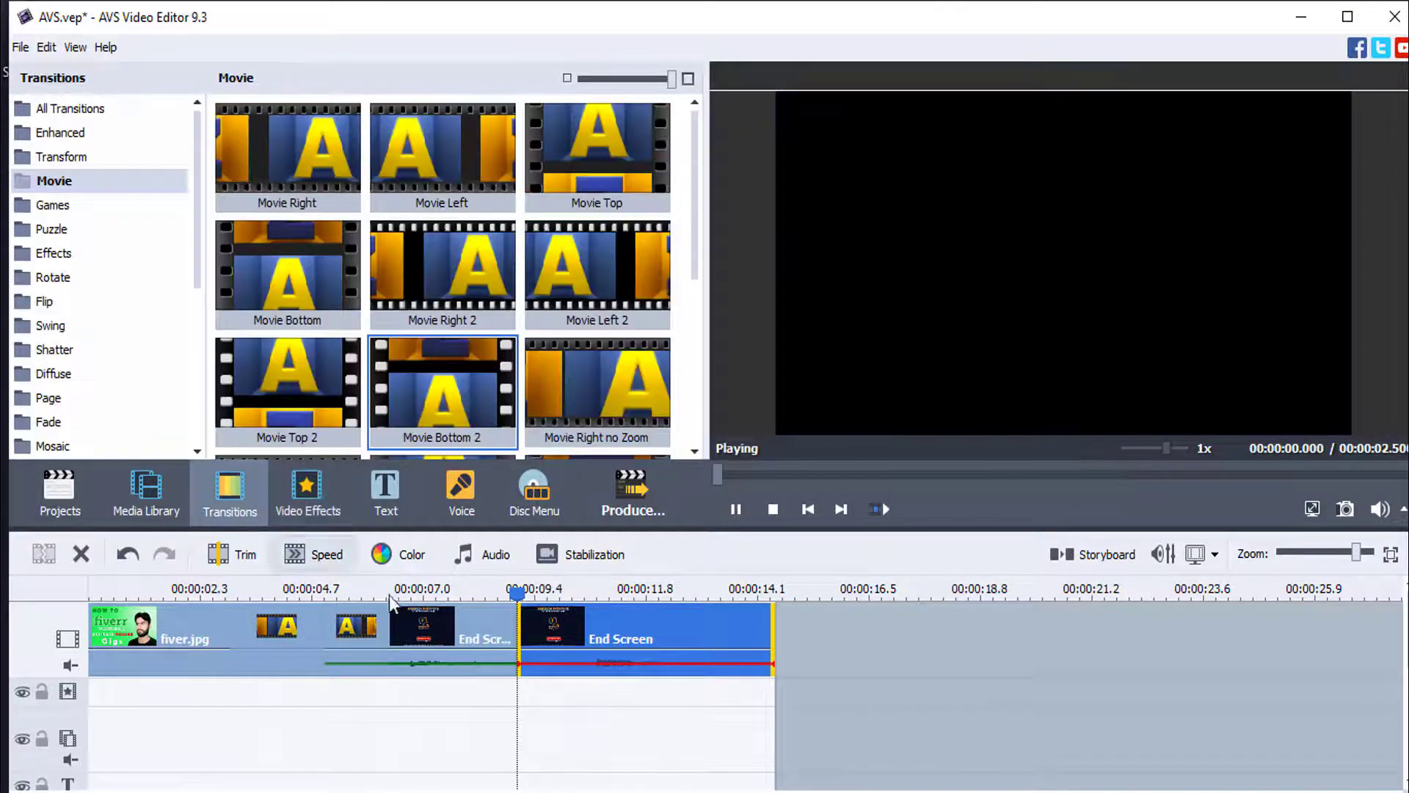
{"action": "left_click_drag", "start_coordinate": [469, 385], "coordinate": [506, 638]}
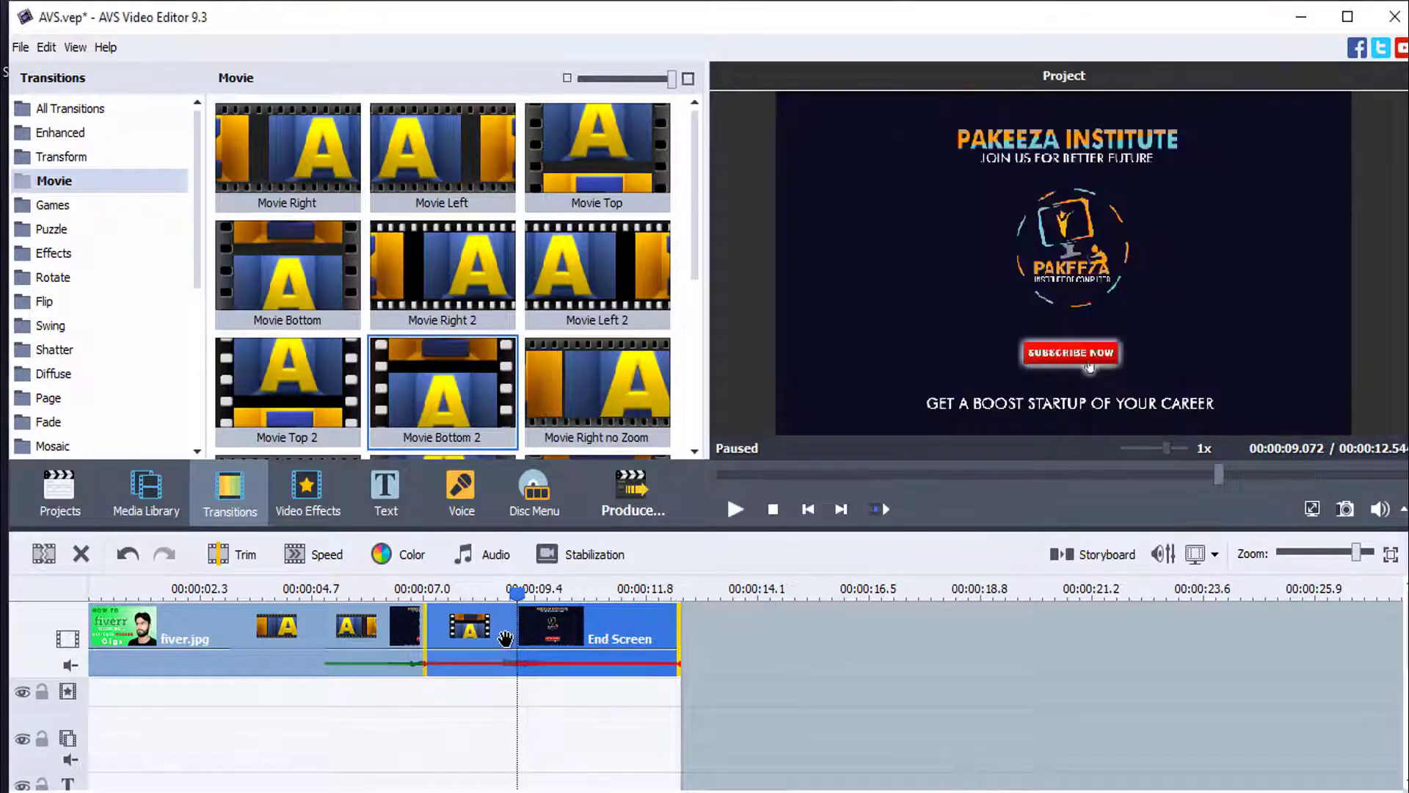
Play the project from about 6.5 s through the Movie Bottom 2 transition, and undo that transition and the split.
{"action": "left_click", "coordinate": [400, 592]}
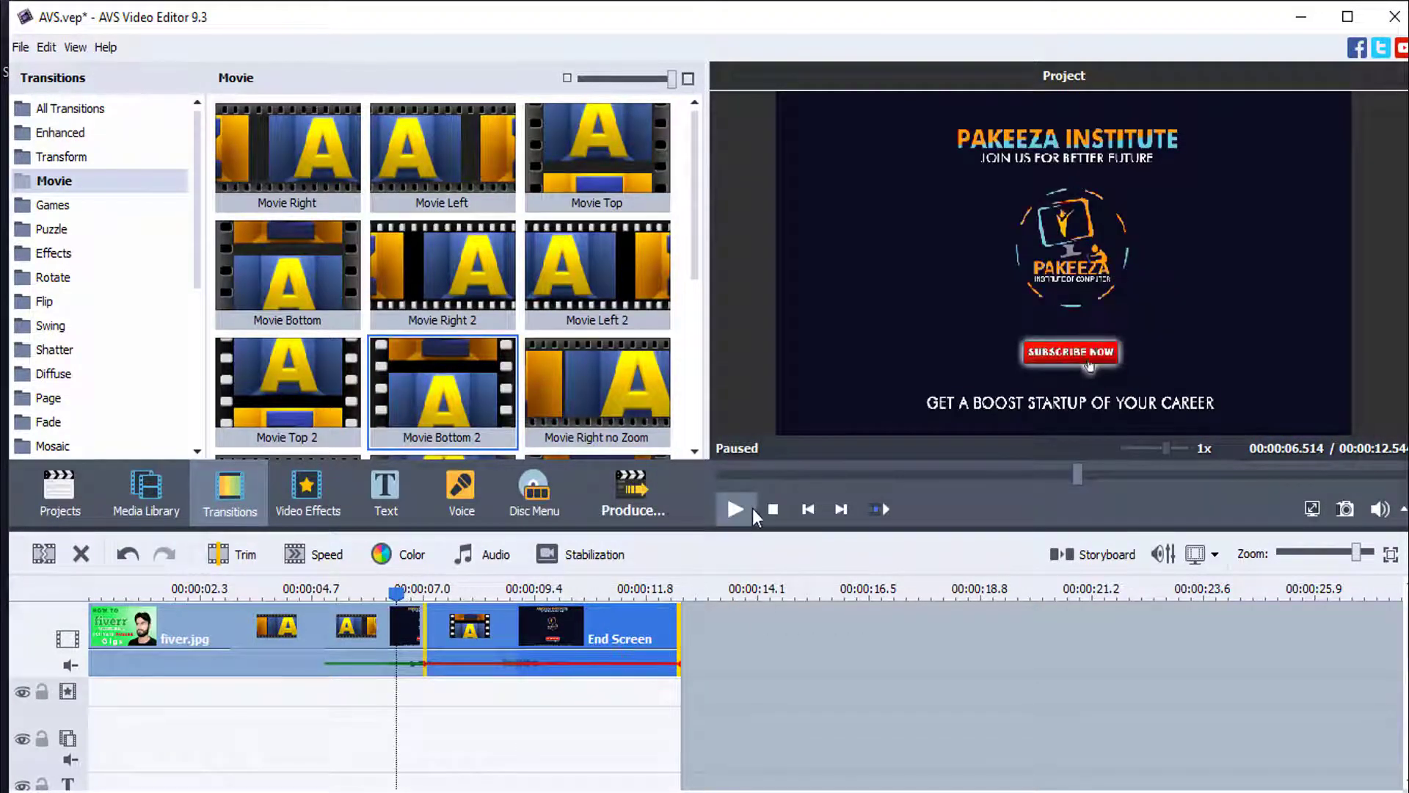
{"action": "left_click", "coordinate": [734, 509]}
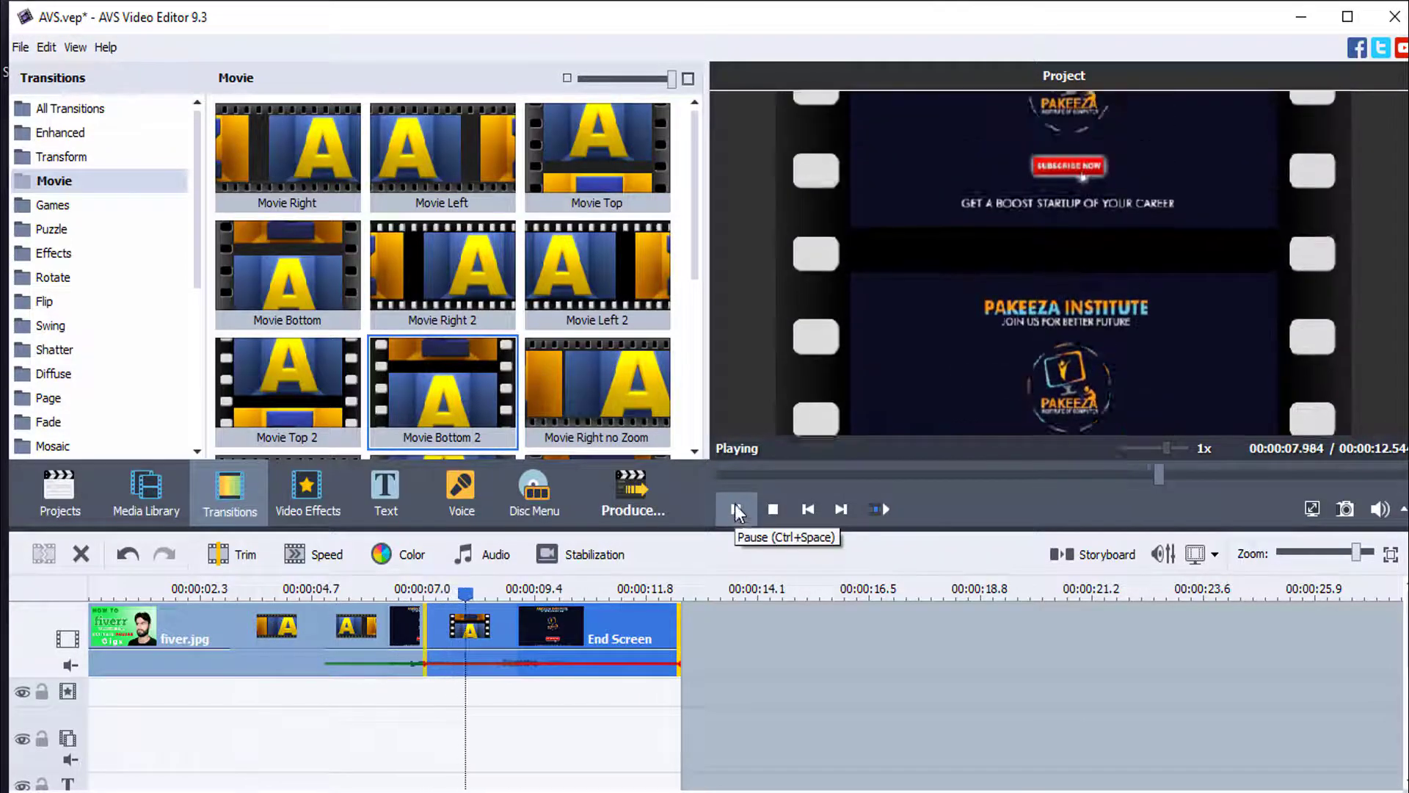
{"action": "left_click", "coordinate": [735, 510]}
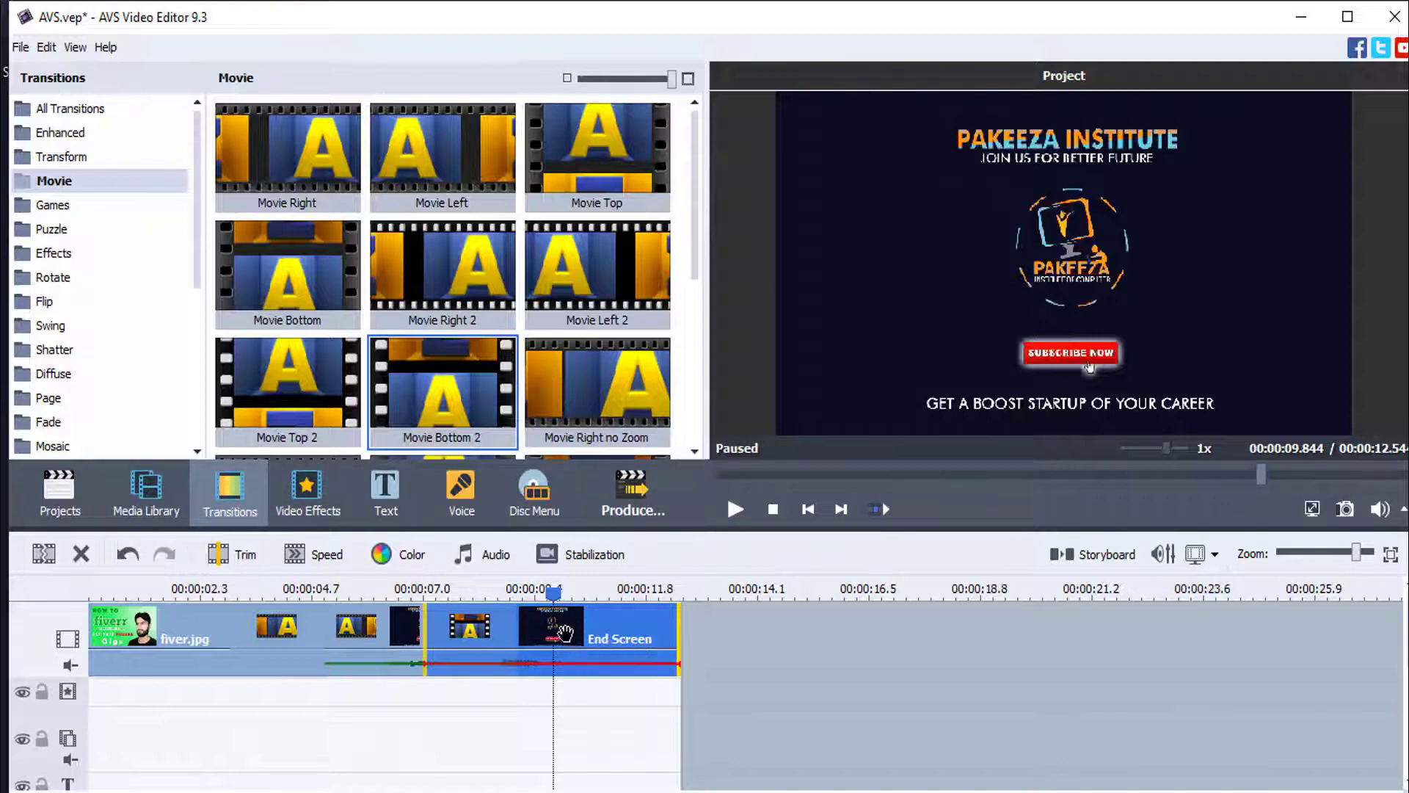
{"action": "key", "text": "ctrl+z"}
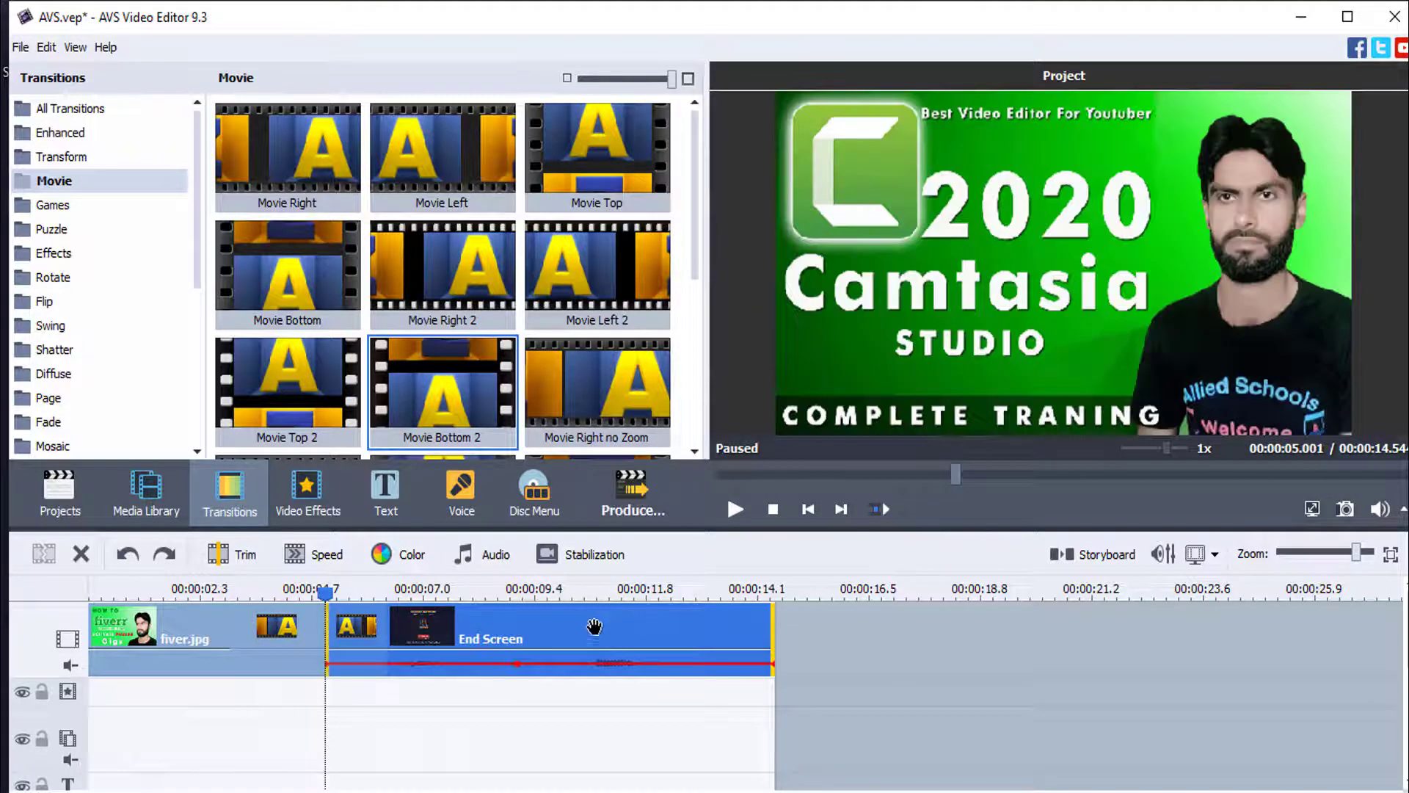
Replace the transition before End Screen with Movie Right 2, and split the End Screen clip at about 10.06 s.
{"action": "left_click", "coordinate": [566, 588]}
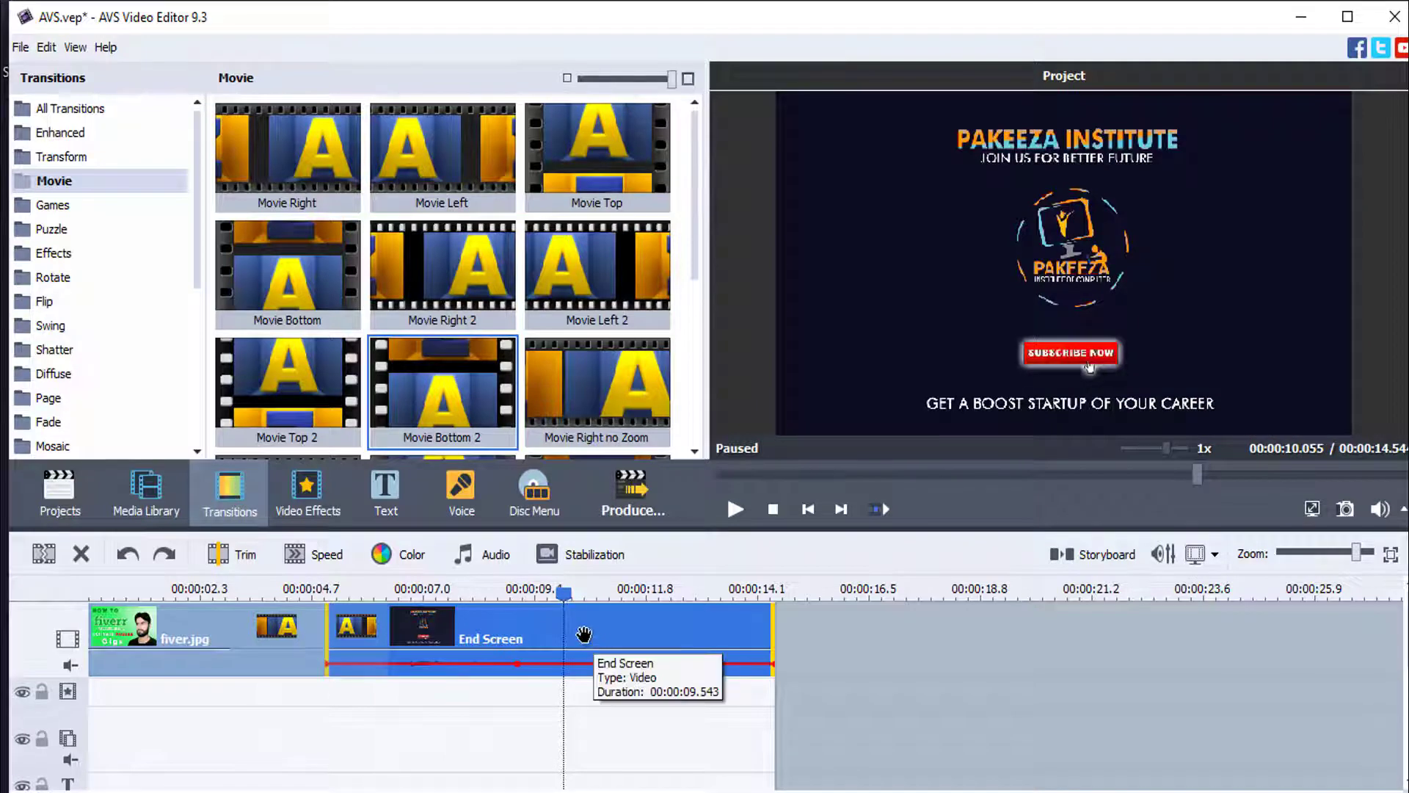
{"action": "left_click_drag", "start_coordinate": [445, 261], "coordinate": [532, 631]}
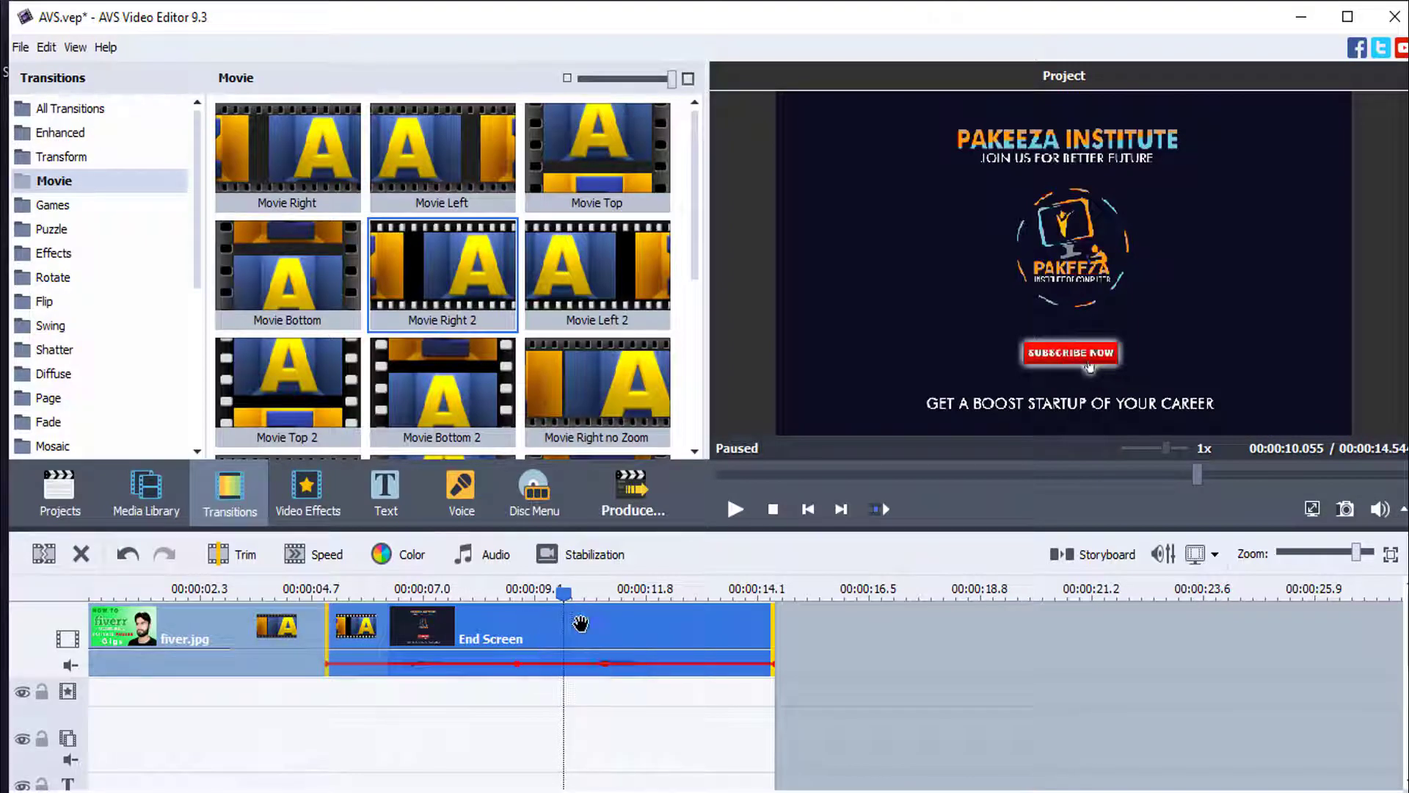
{"action": "left_click", "coordinate": [44, 554]}
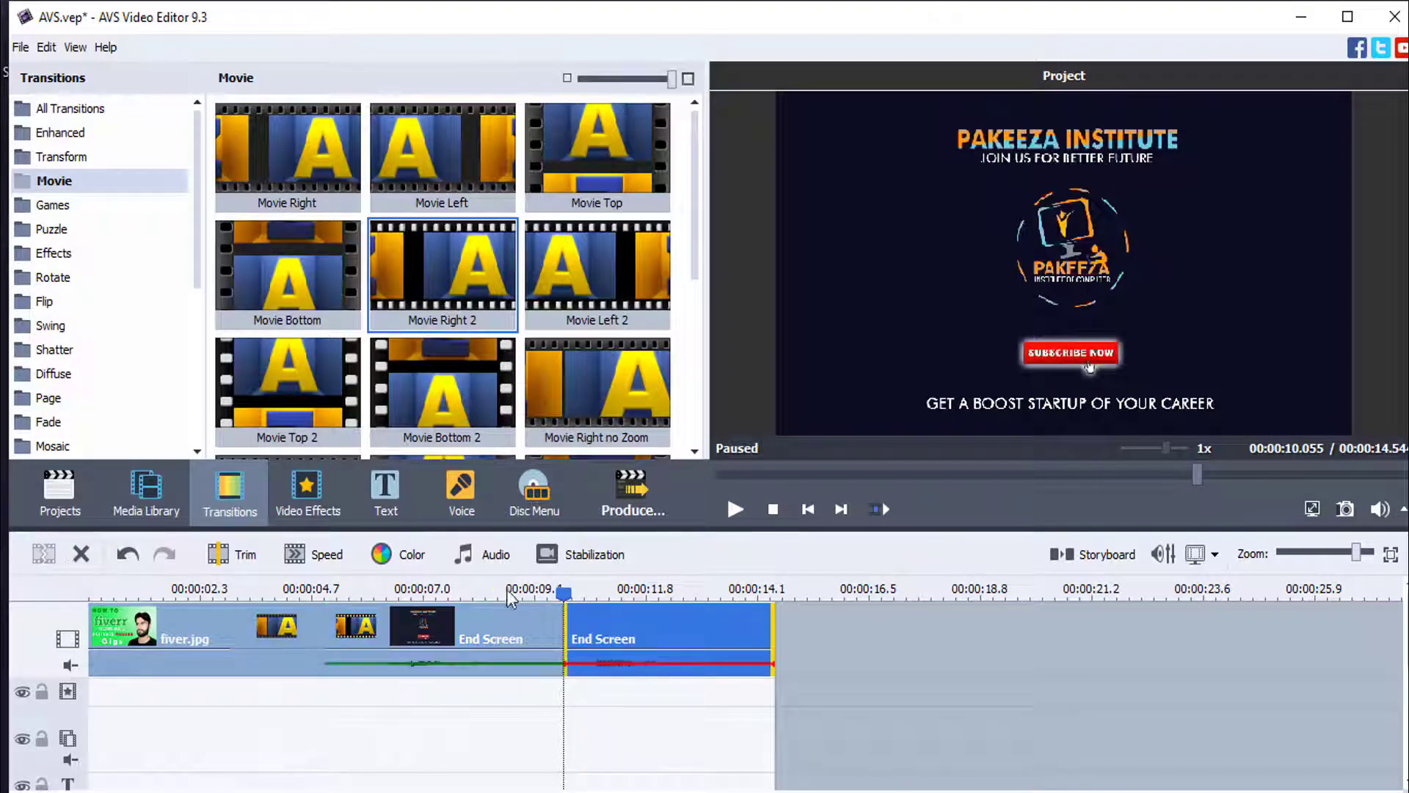
Try to apply the Colorize and Grayscale video effects directly onto the split End Screen clips.
{"action": "left_click", "coordinate": [309, 514]}
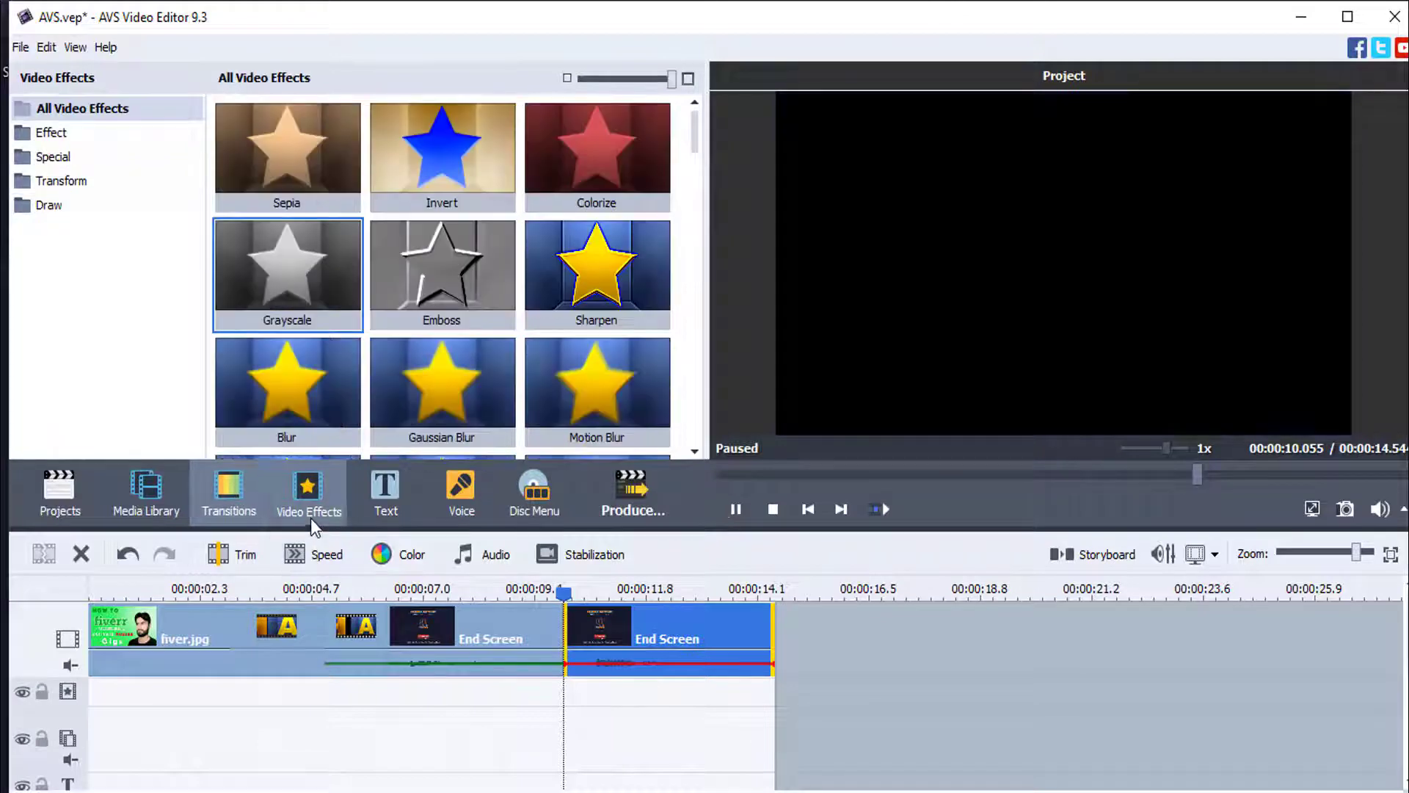
{"action": "left_click_drag", "start_coordinate": [589, 163], "coordinate": [536, 507]}
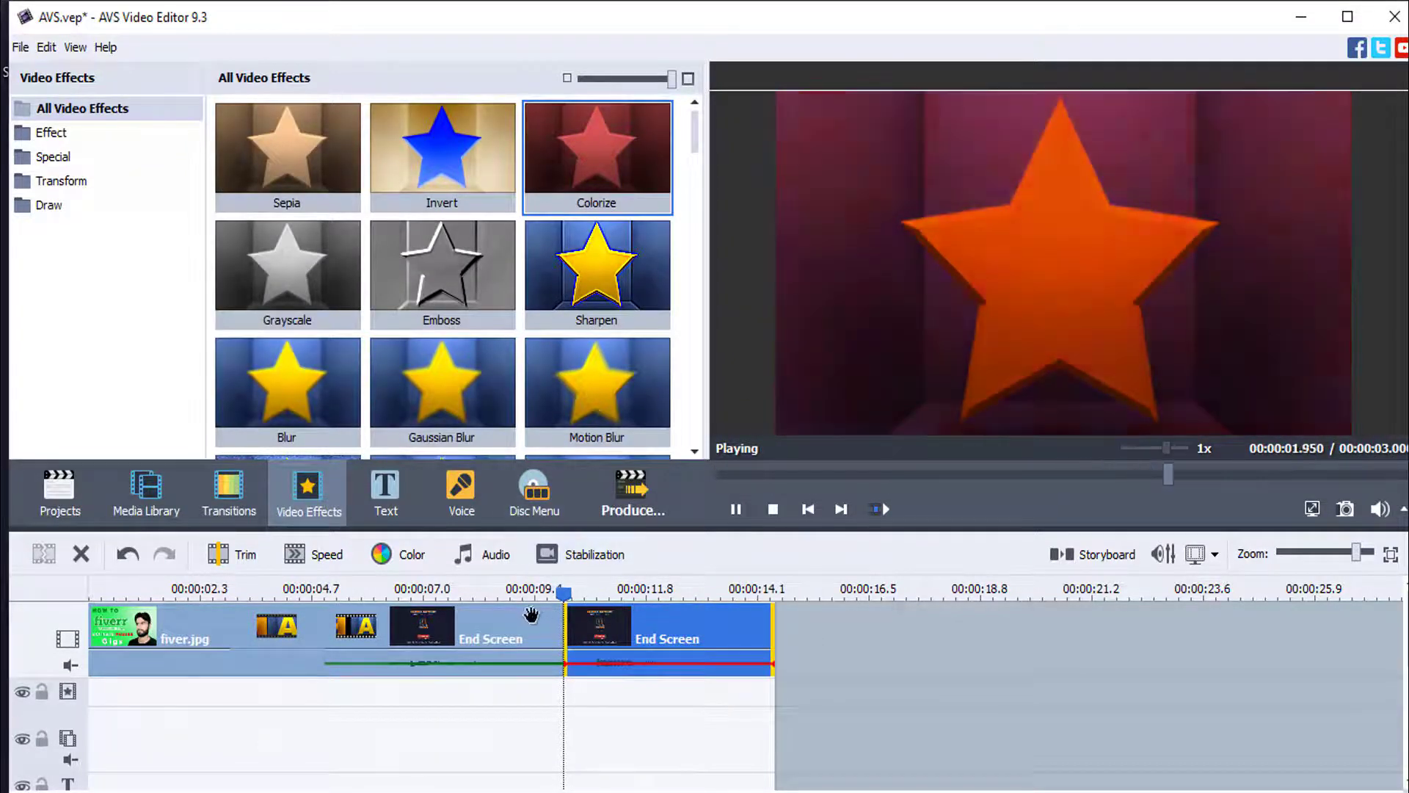
{"action": "left_click", "coordinate": [598, 723]}
{"action": "left_click", "coordinate": [484, 638]}
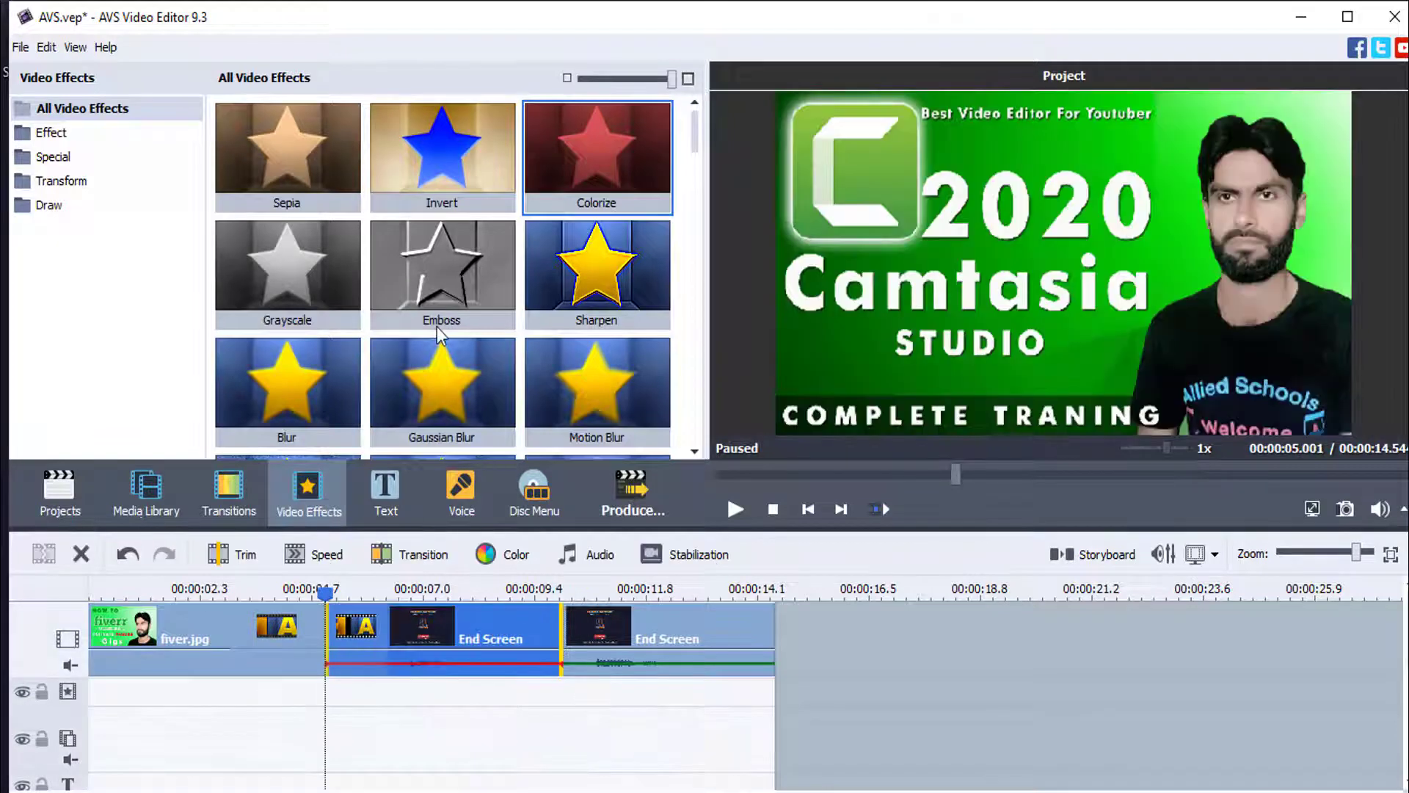
{"action": "left_click_drag", "start_coordinate": [293, 288], "coordinate": [559, 652]}
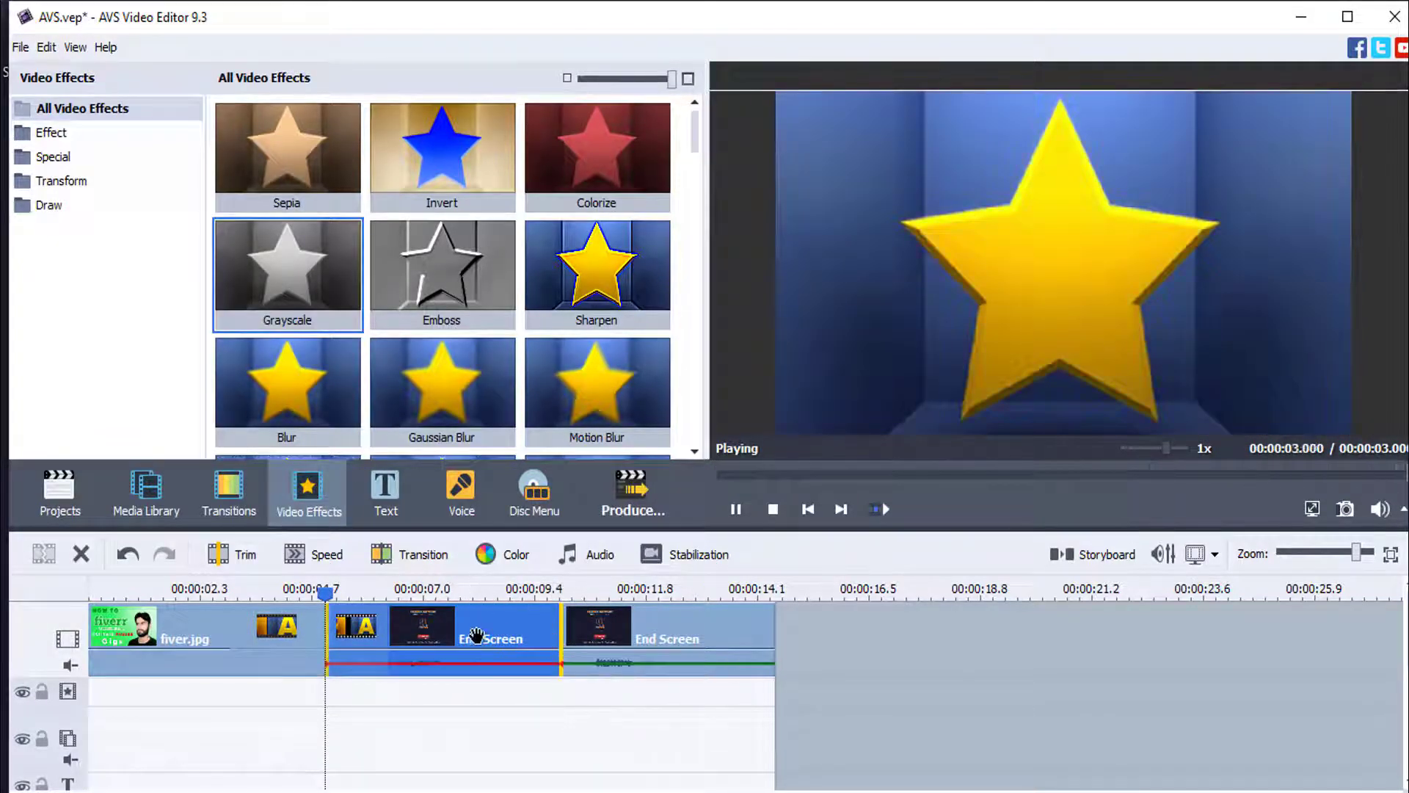
Add the Emboss video effect at the first End Screen part, and undo both the effect and the split.
{"action": "right_click", "coordinate": [420, 277]}
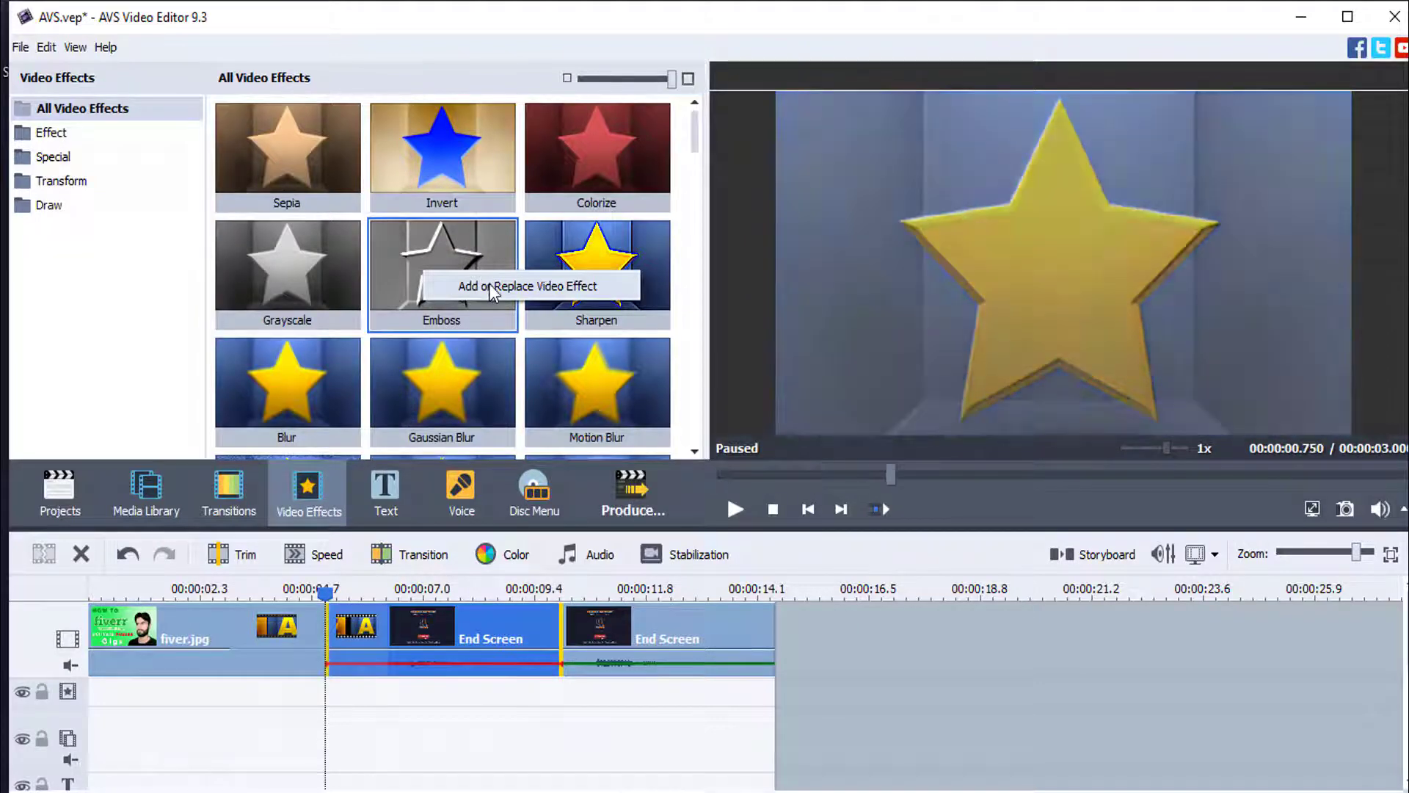
{"action": "left_click", "coordinate": [488, 288]}
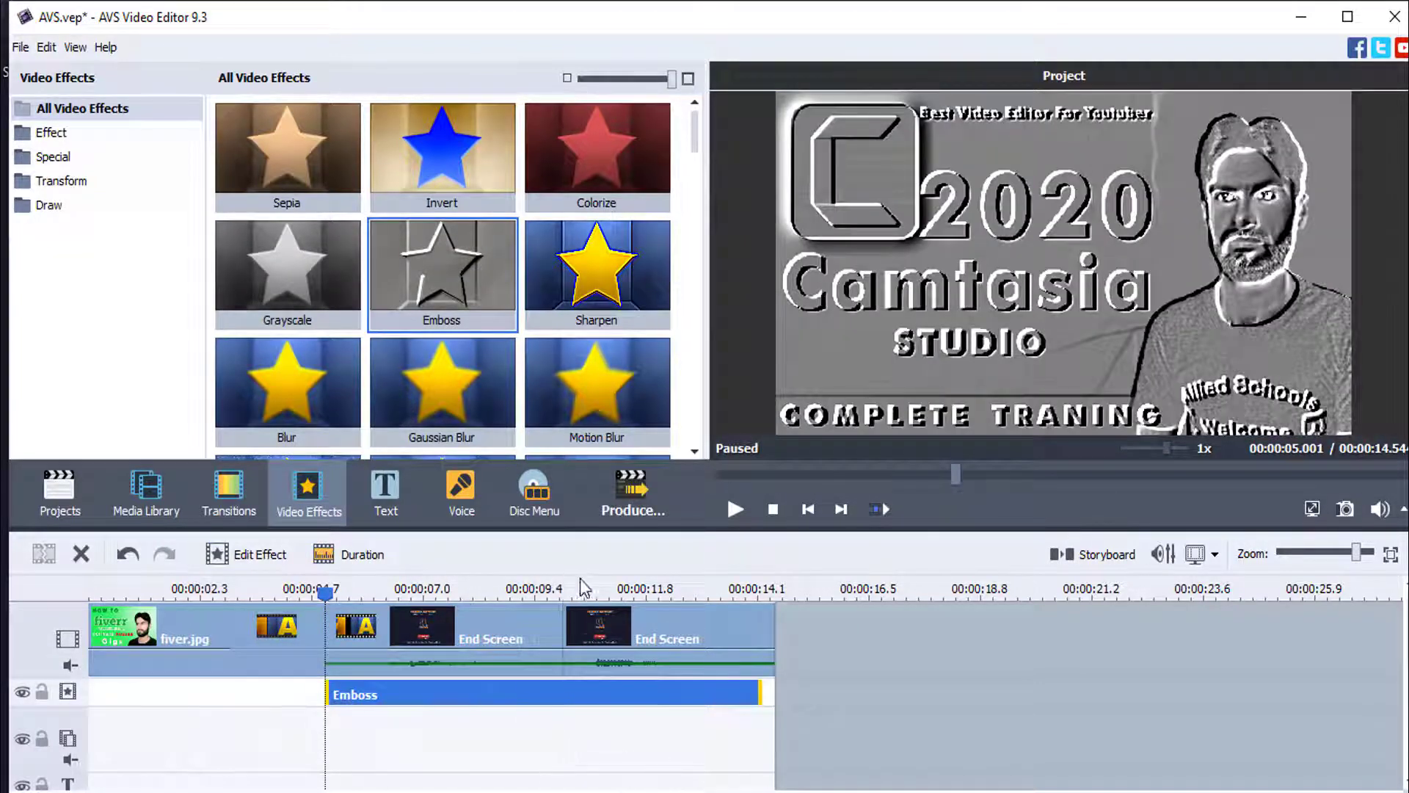
{"action": "key", "text": "ctrl+z"}
{"action": "left_click", "coordinate": [727, 654]}
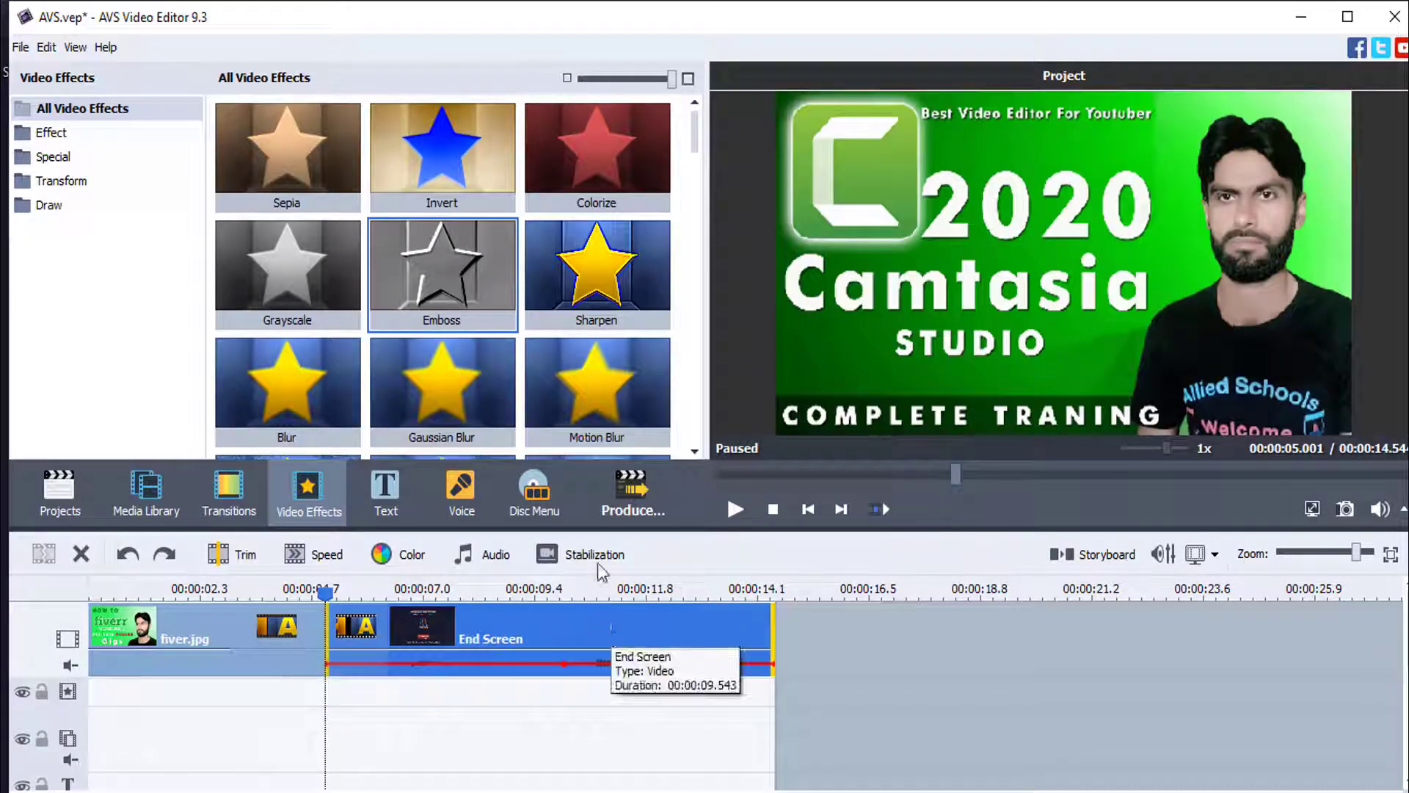
Place the Sharpen effect on the effects track at about 8.85 s, undo it, and try it directly on the End Screen clip.
{"action": "left_click_drag", "start_coordinate": [599, 283], "coordinate": [508, 701]}
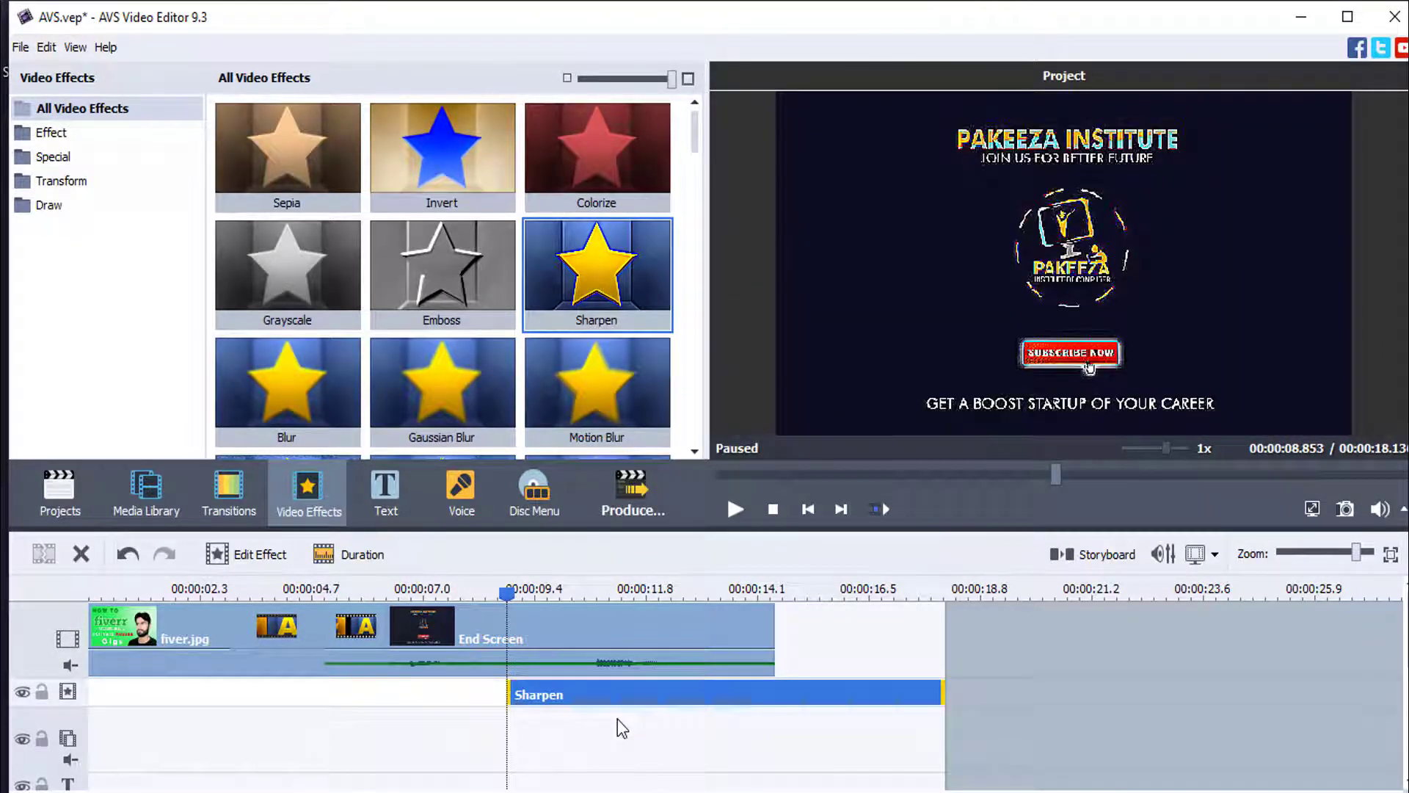
{"action": "key", "text": "ctrl+z"}
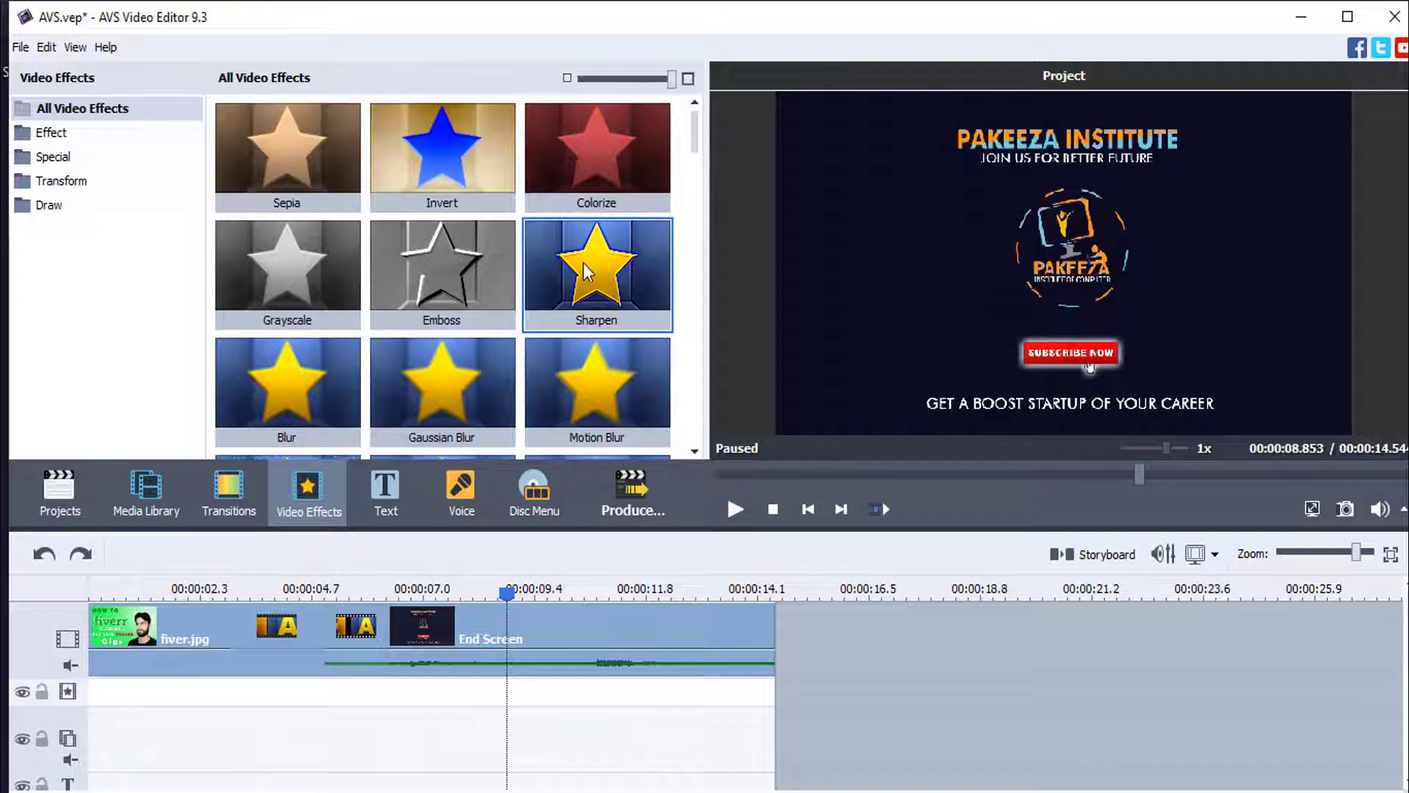
{"action": "left_click_drag", "start_coordinate": [587, 273], "coordinate": [501, 632]}
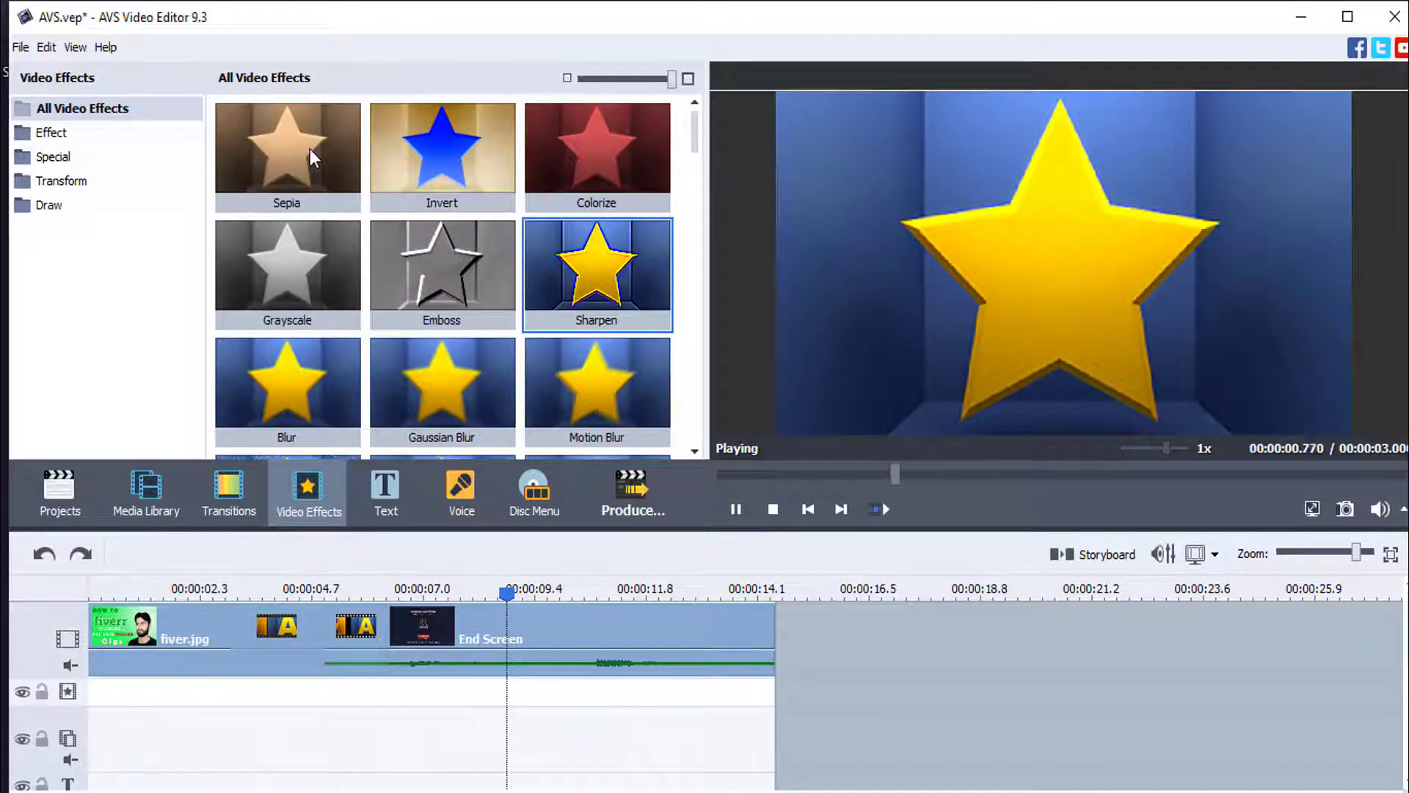
{"action": "left_click_drag", "start_coordinate": [315, 166], "coordinate": [330, 204]}
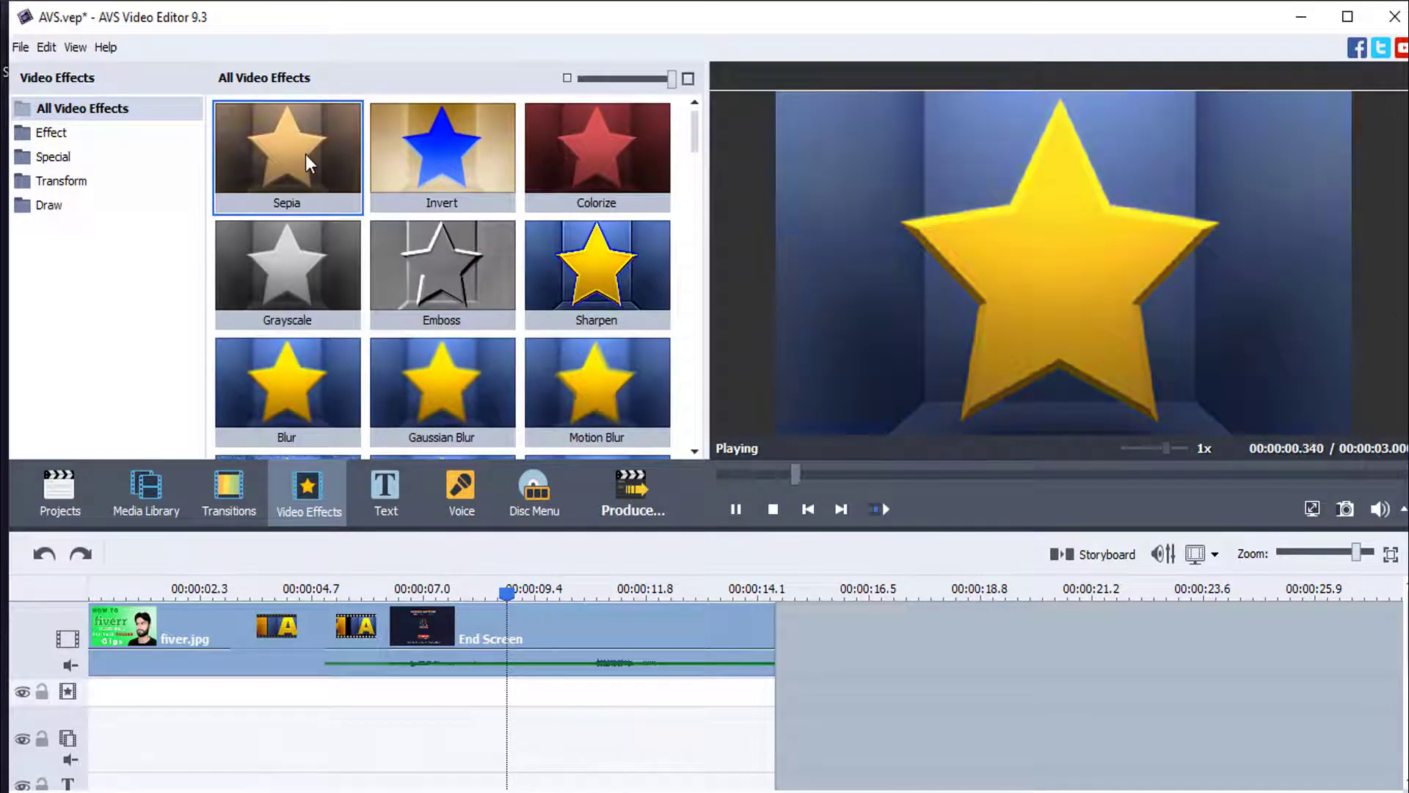
Place the Sepia effect on the effects track at about 5 s, preview it at several moments, and delete it.
{"action": "left_click_drag", "start_coordinate": [293, 147], "coordinate": [328, 253]}
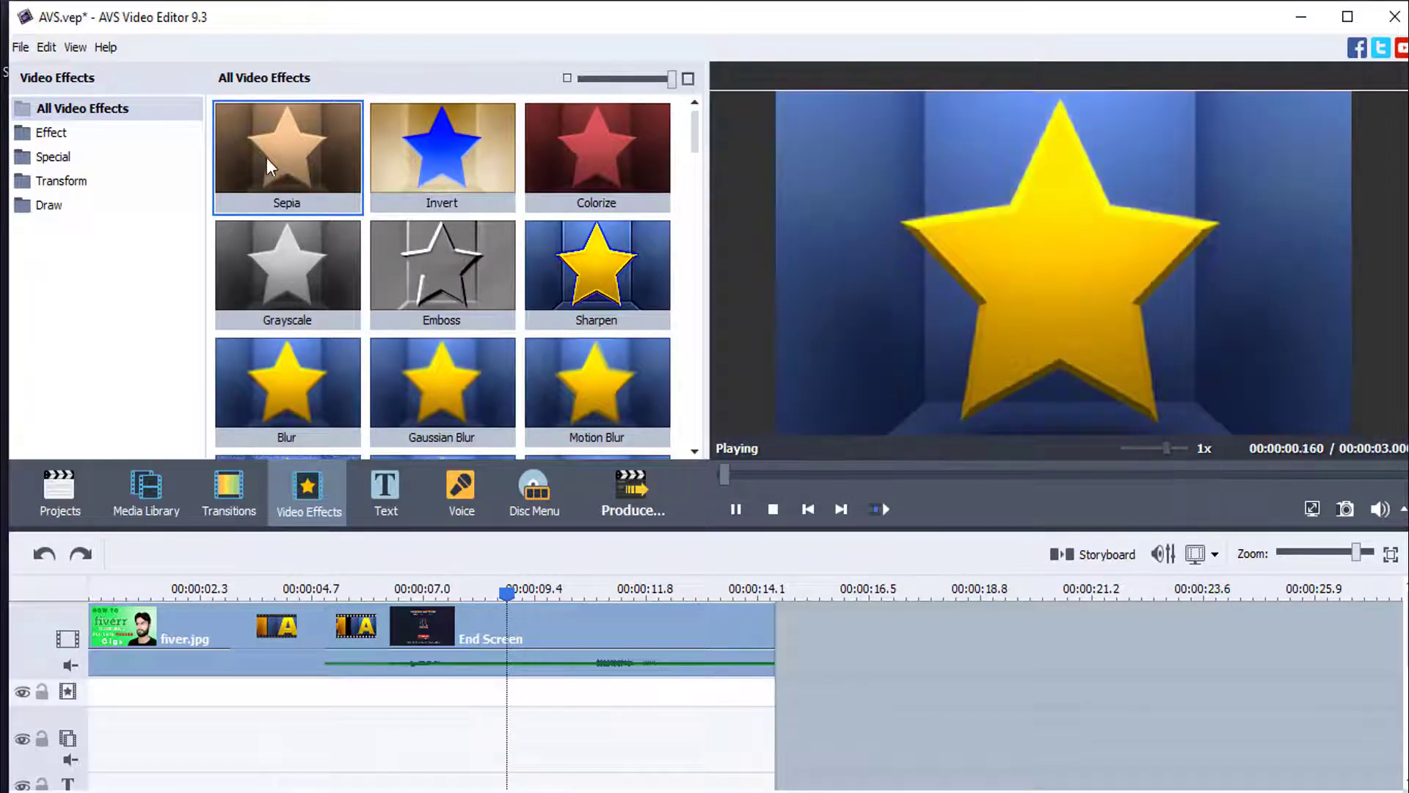
{"action": "left_click_drag", "start_coordinate": [267, 157], "coordinate": [350, 690]}
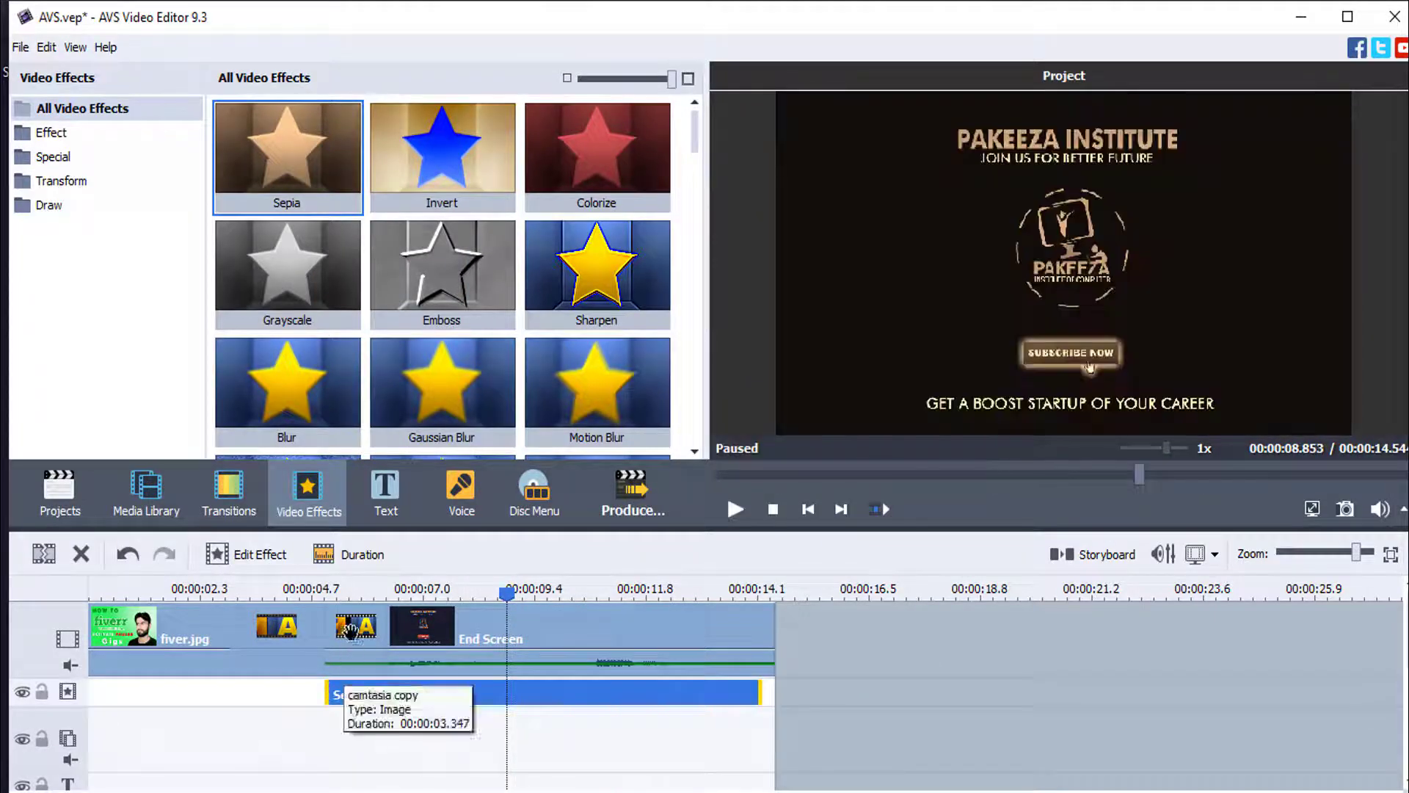
{"action": "left_click", "coordinate": [355, 585]}
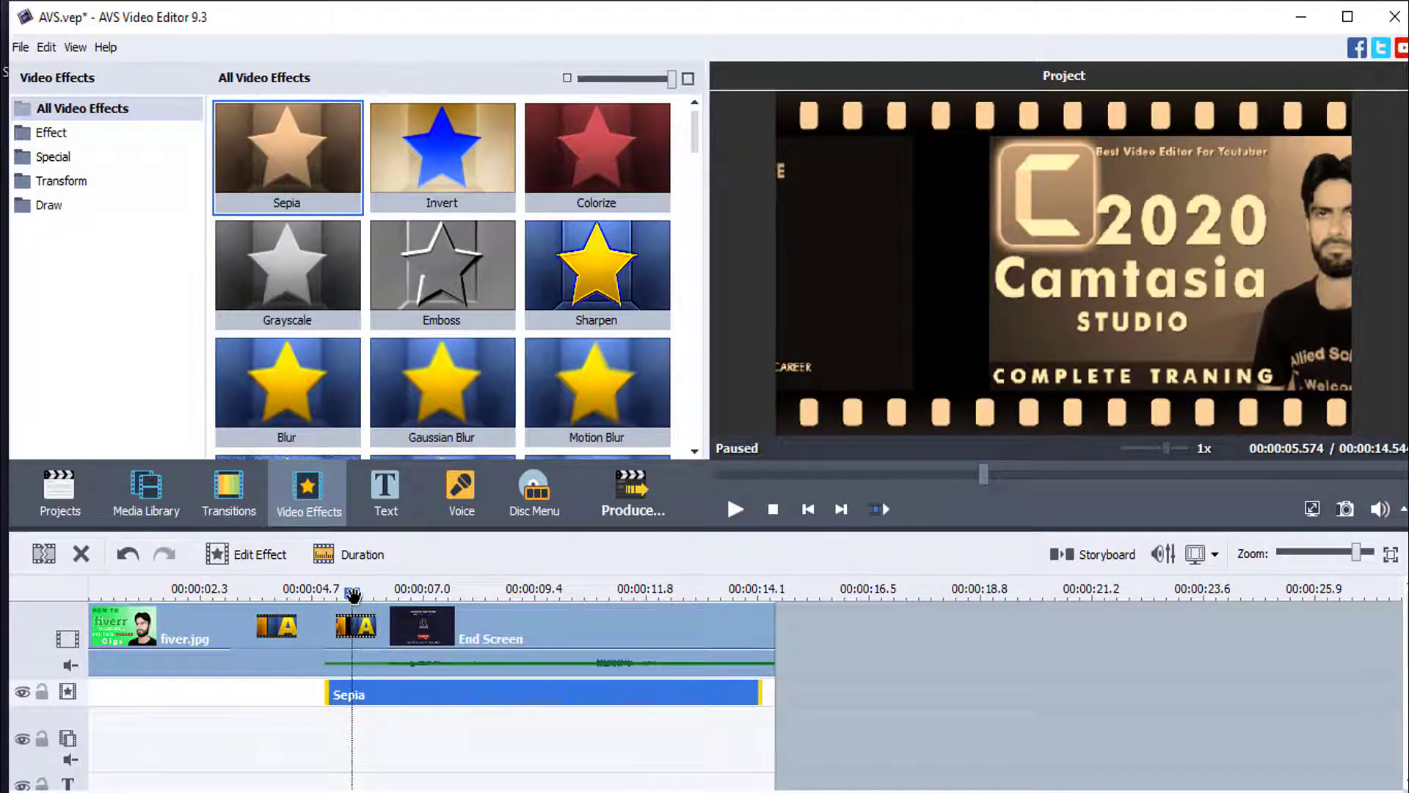
{"action": "left_click_drag", "start_coordinate": [353, 593], "coordinate": [505, 593]}
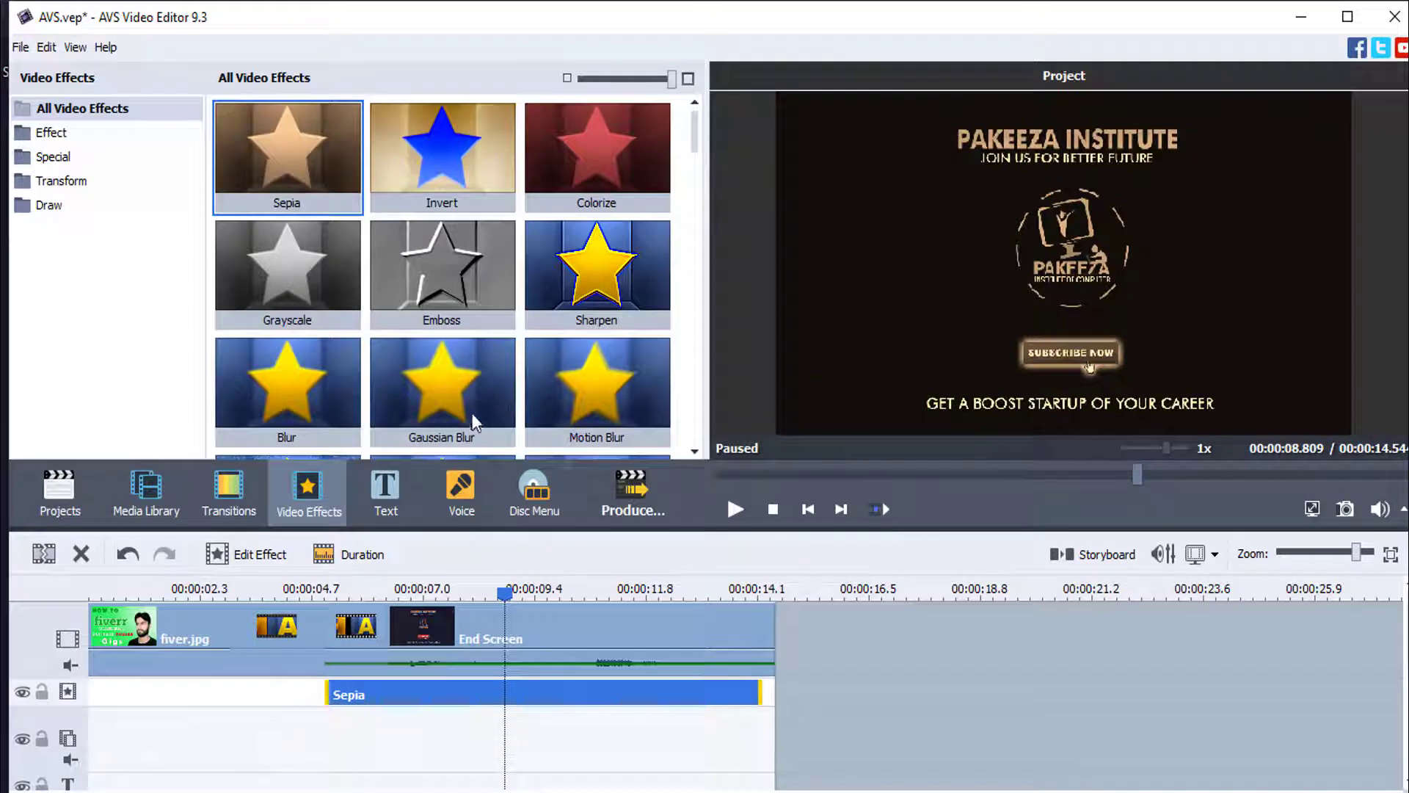
{"action": "key", "text": "Delete"}
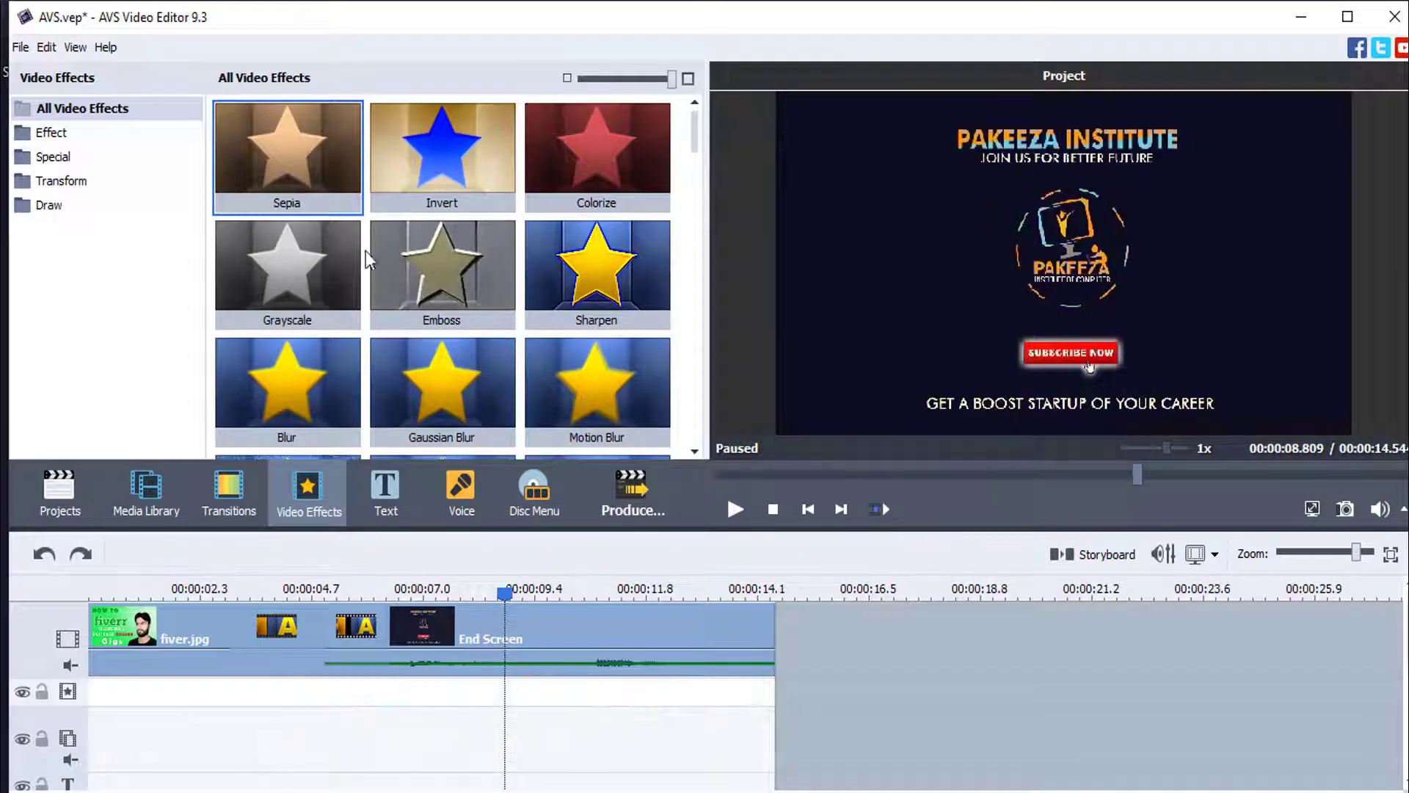
Place the Rotate transform effect on the effects track at about 4.9 s, play the project from about 3.5 s, and delete the effect.
{"action": "left_click", "coordinate": [68, 180]}
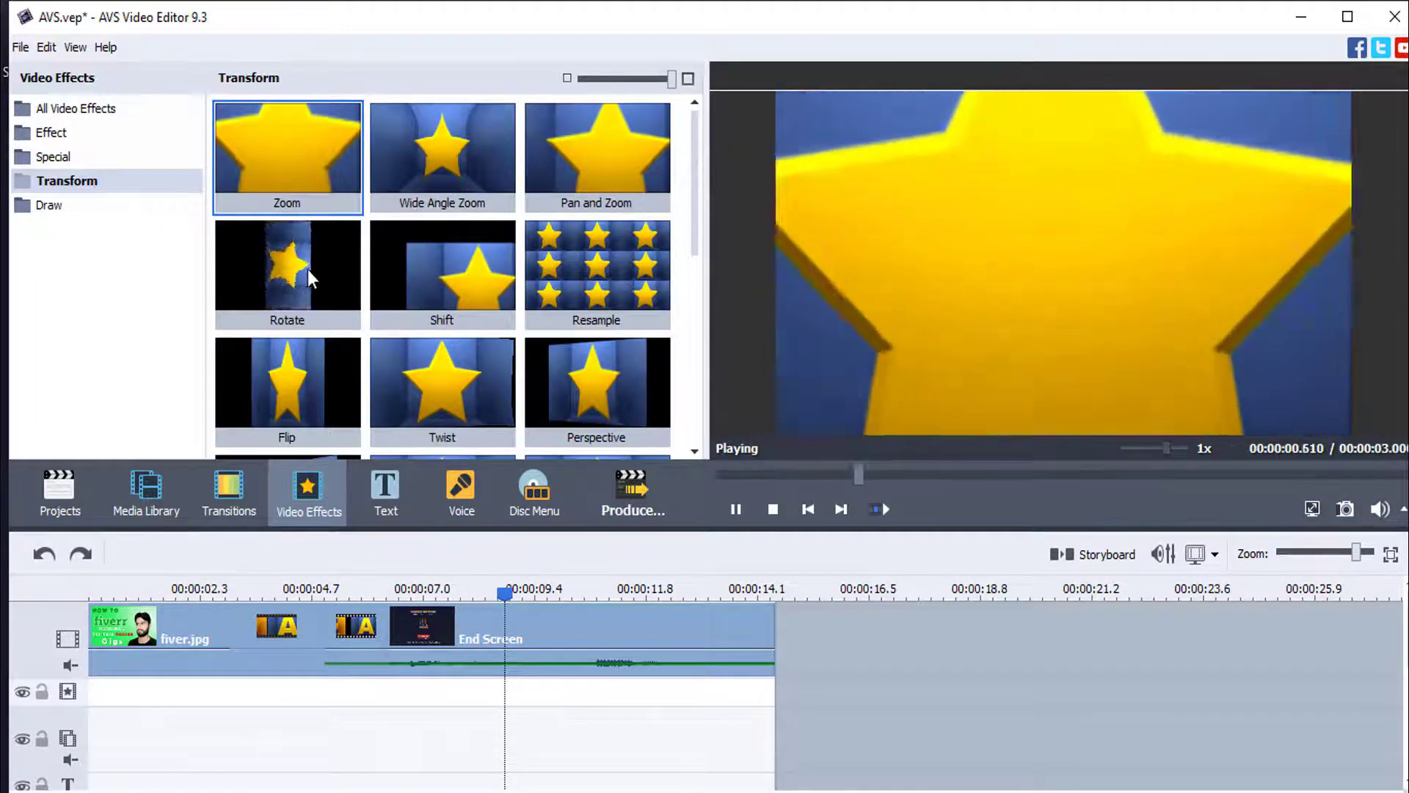
{"action": "left_click_drag", "start_coordinate": [307, 270], "coordinate": [319, 692]}
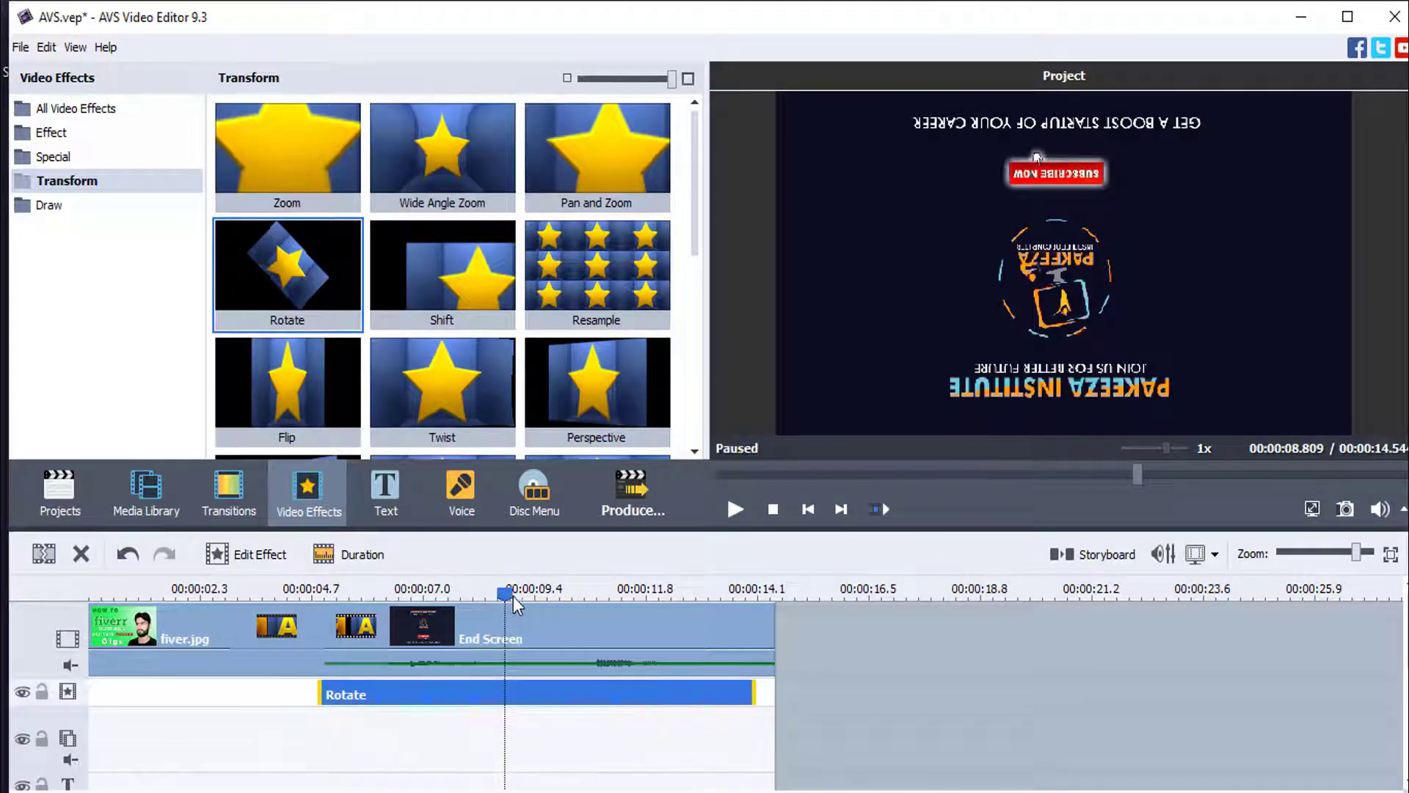
{"action": "left_click_drag", "start_coordinate": [515, 598], "coordinate": [538, 616]}
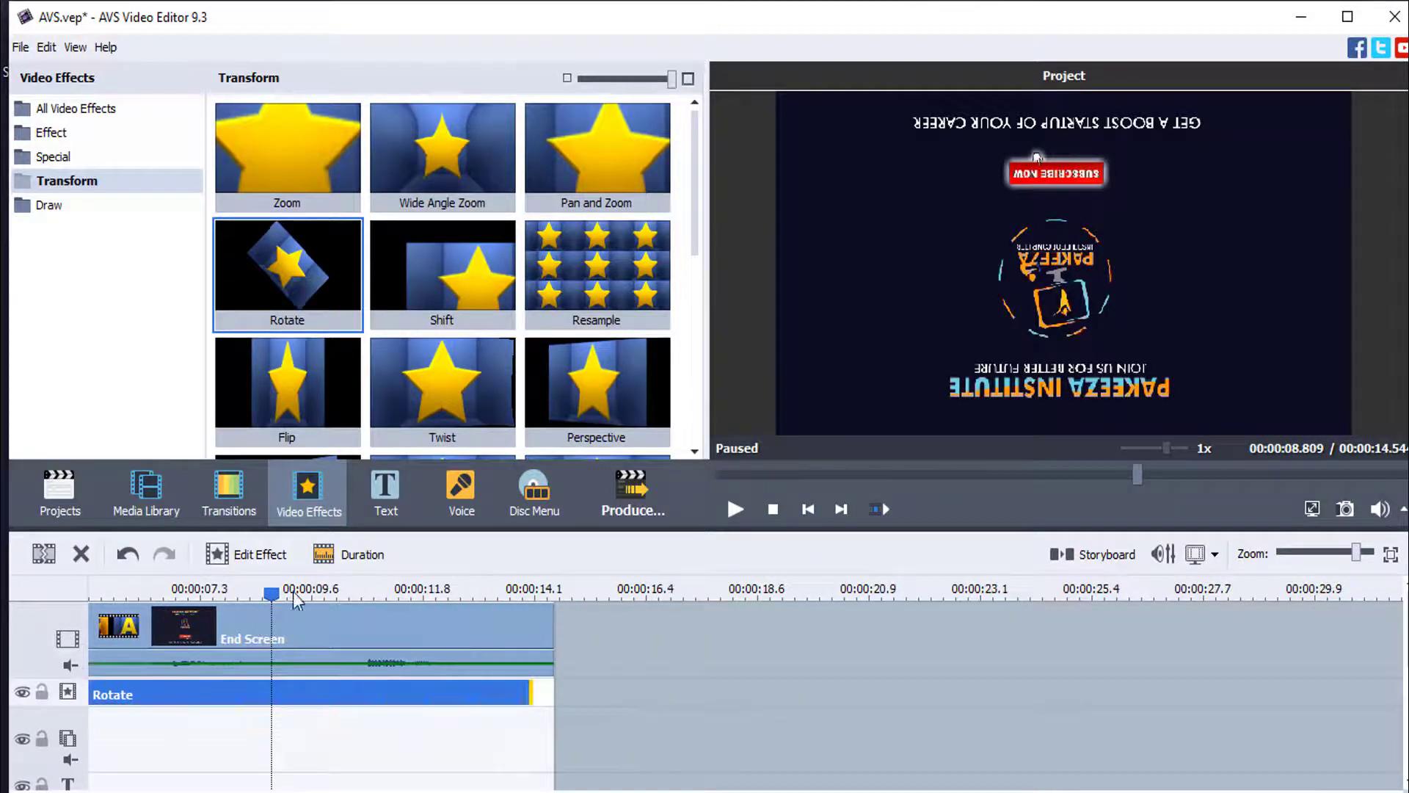
{"action": "left_click_drag", "start_coordinate": [1358, 552], "coordinate": [1340, 552]}
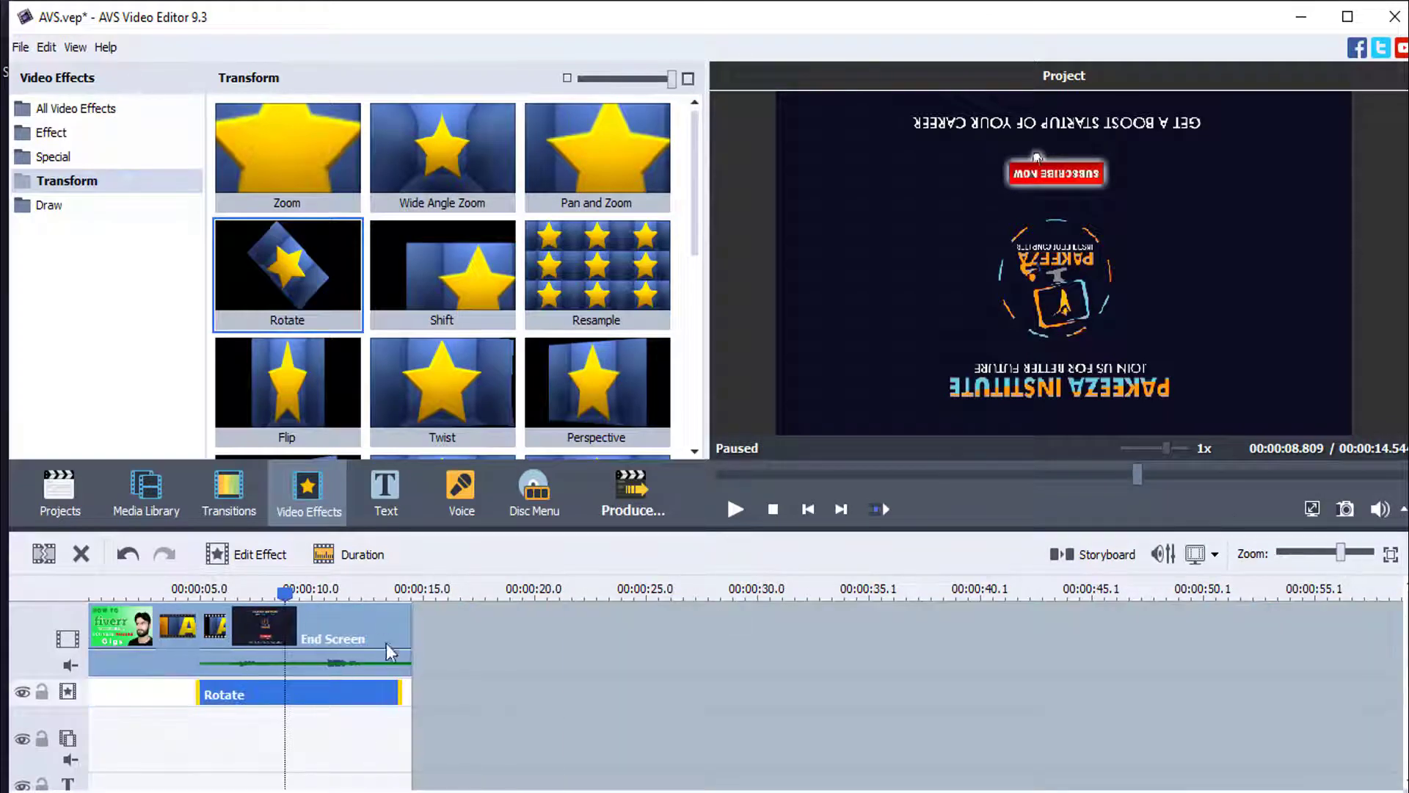
{"action": "left_click", "coordinate": [169, 593]}
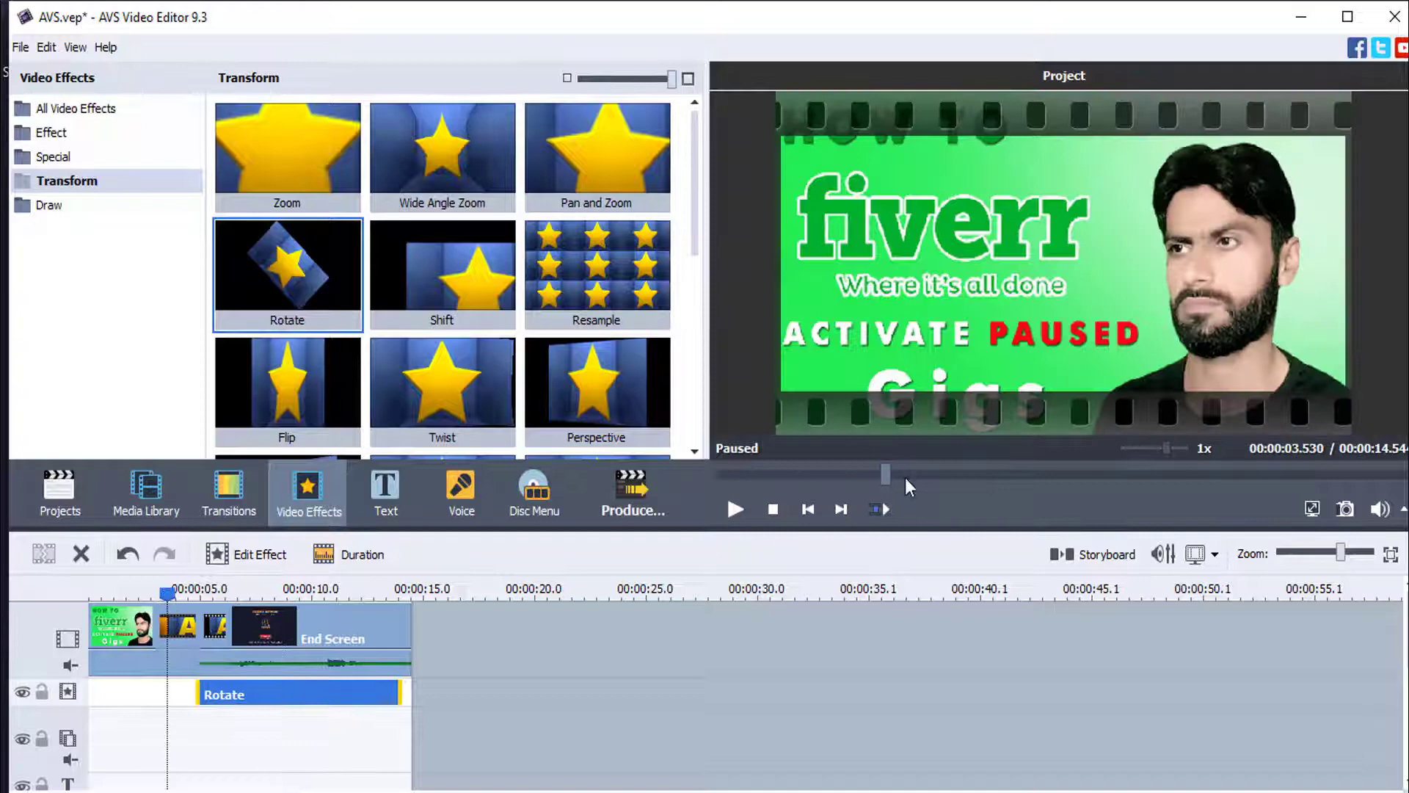
{"action": "left_click", "coordinate": [733, 506]}
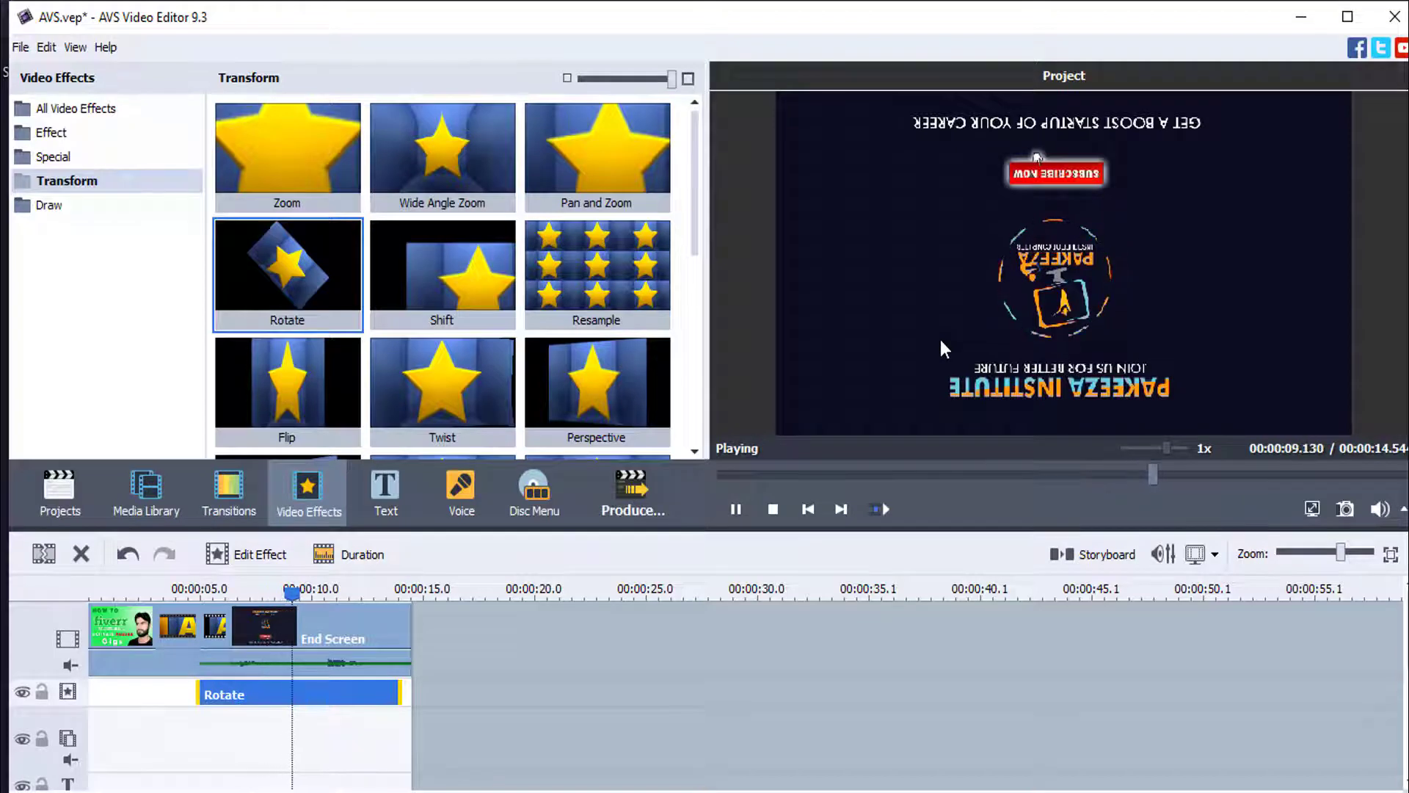
{"action": "key", "text": "Delete"}
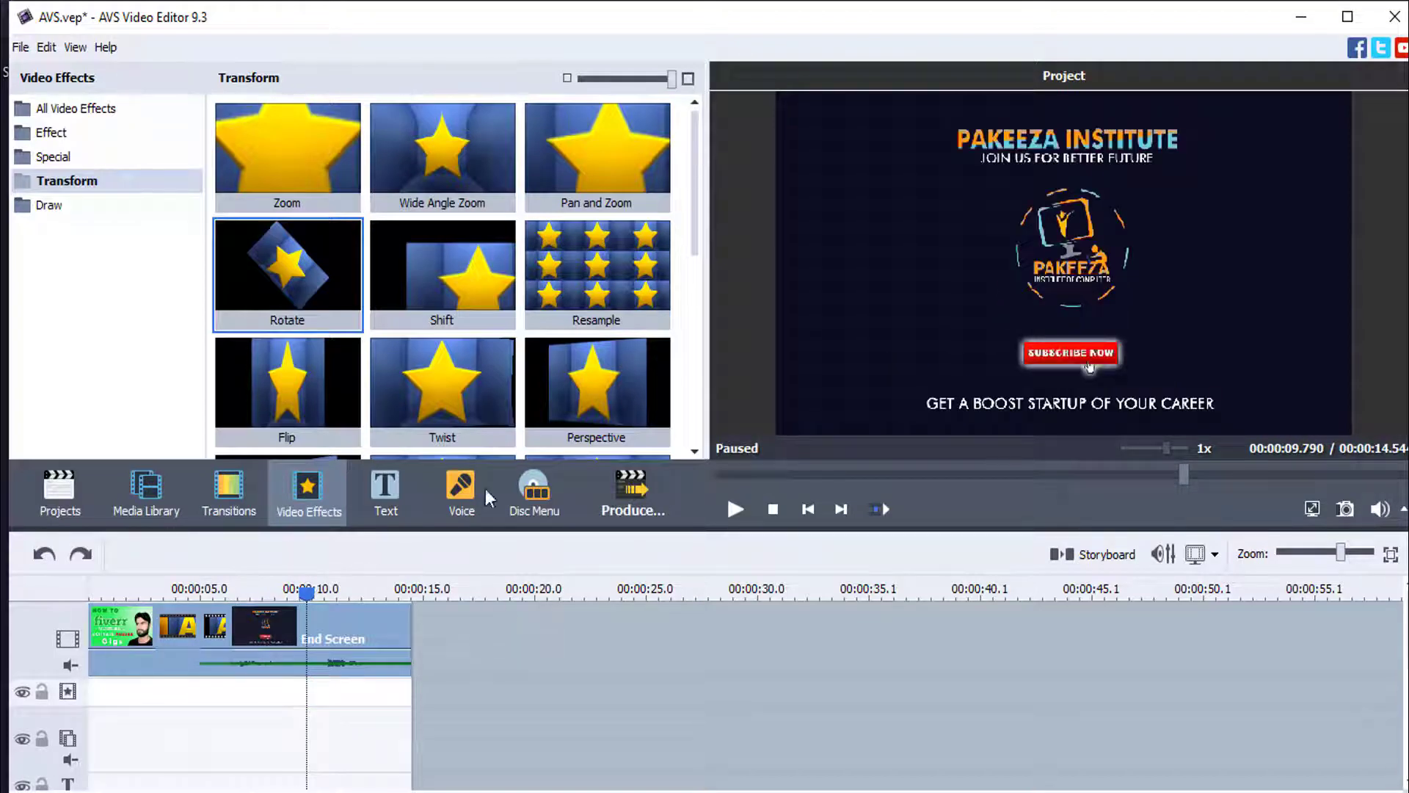
Place the Resample effect on the effects track at about 4.4 s, preview it at about 6 s, and replace it with Perspective.
{"action": "left_click_drag", "start_coordinate": [561, 290], "coordinate": [191, 694]}
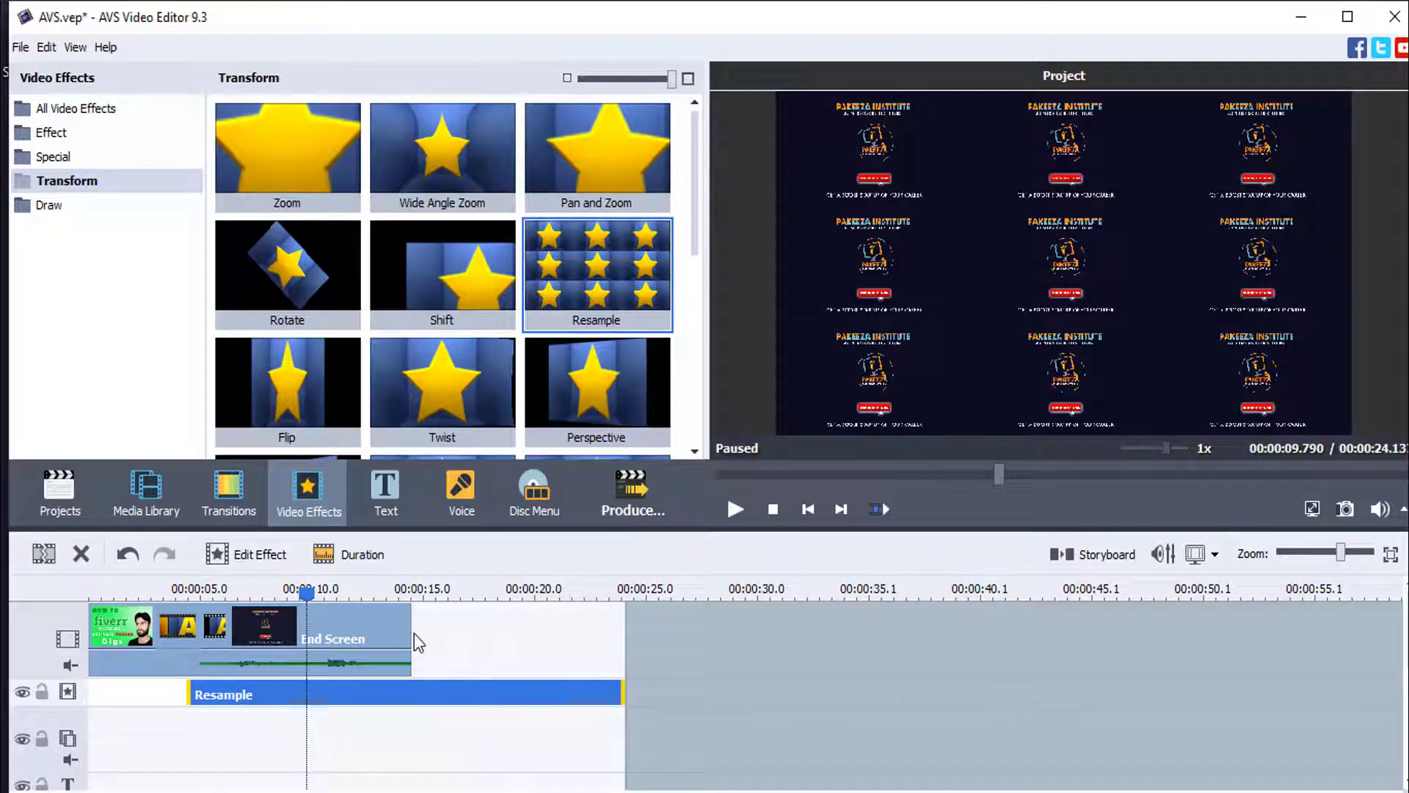
{"action": "left_click", "coordinate": [409, 636]}
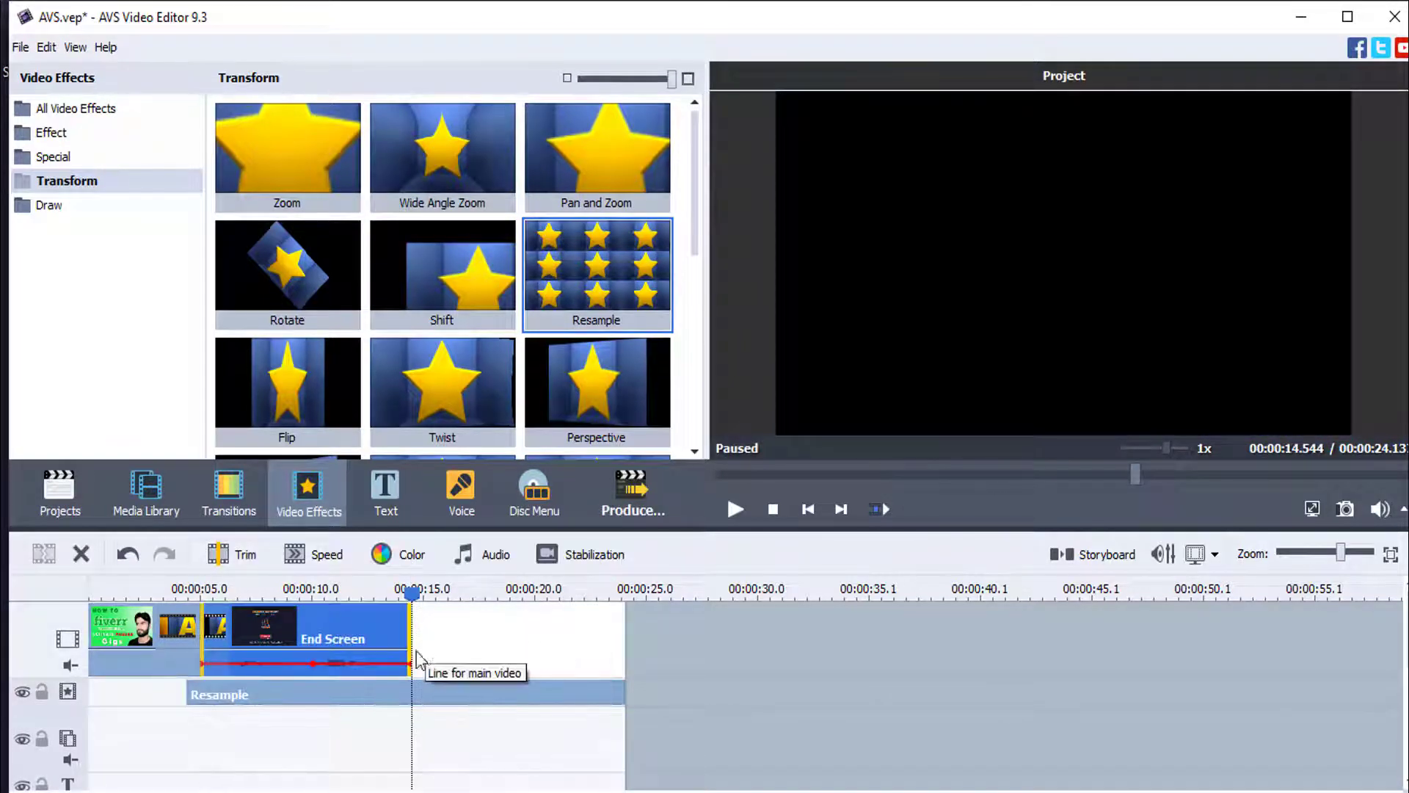
{"action": "left_click", "coordinate": [222, 592]}
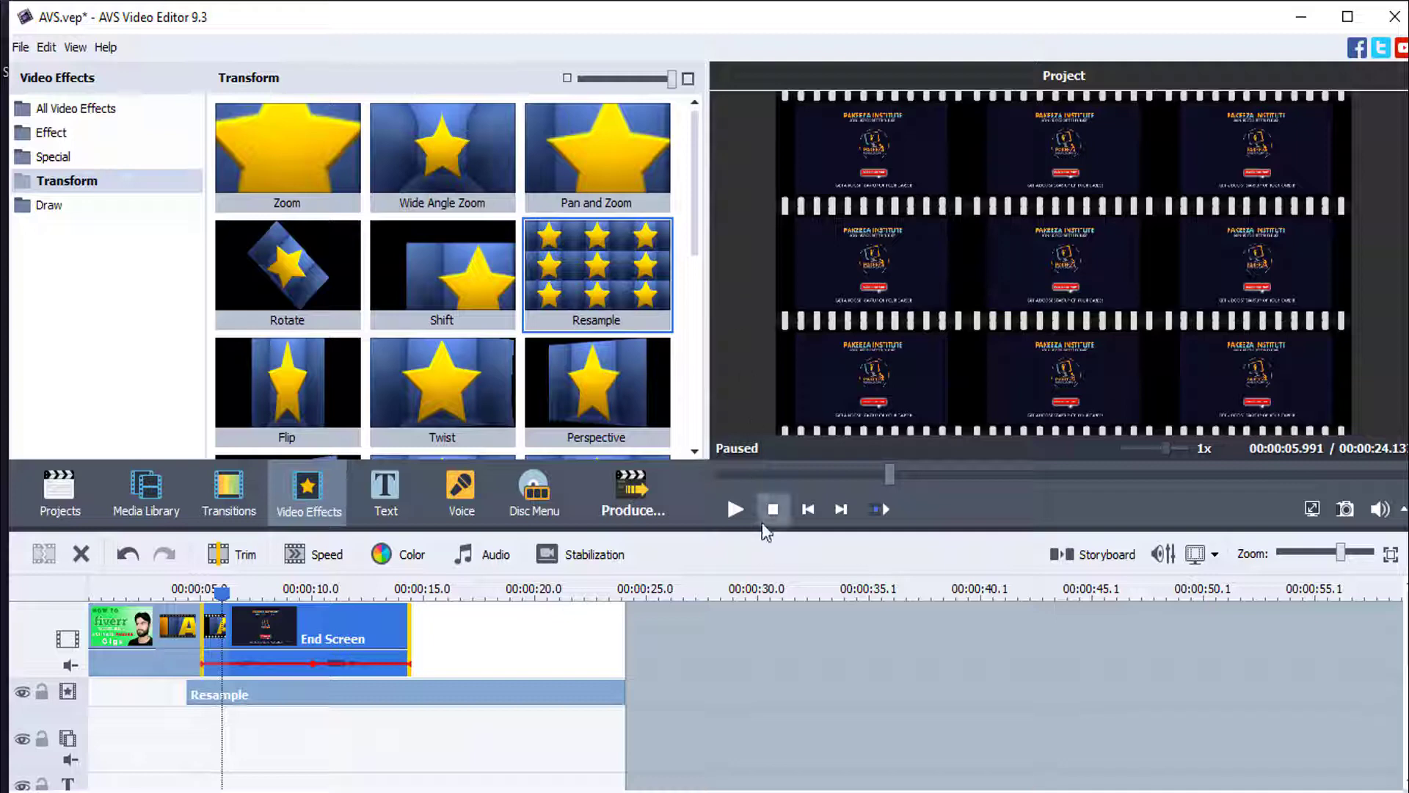
{"action": "left_click_drag", "start_coordinate": [610, 396], "coordinate": [303, 694]}
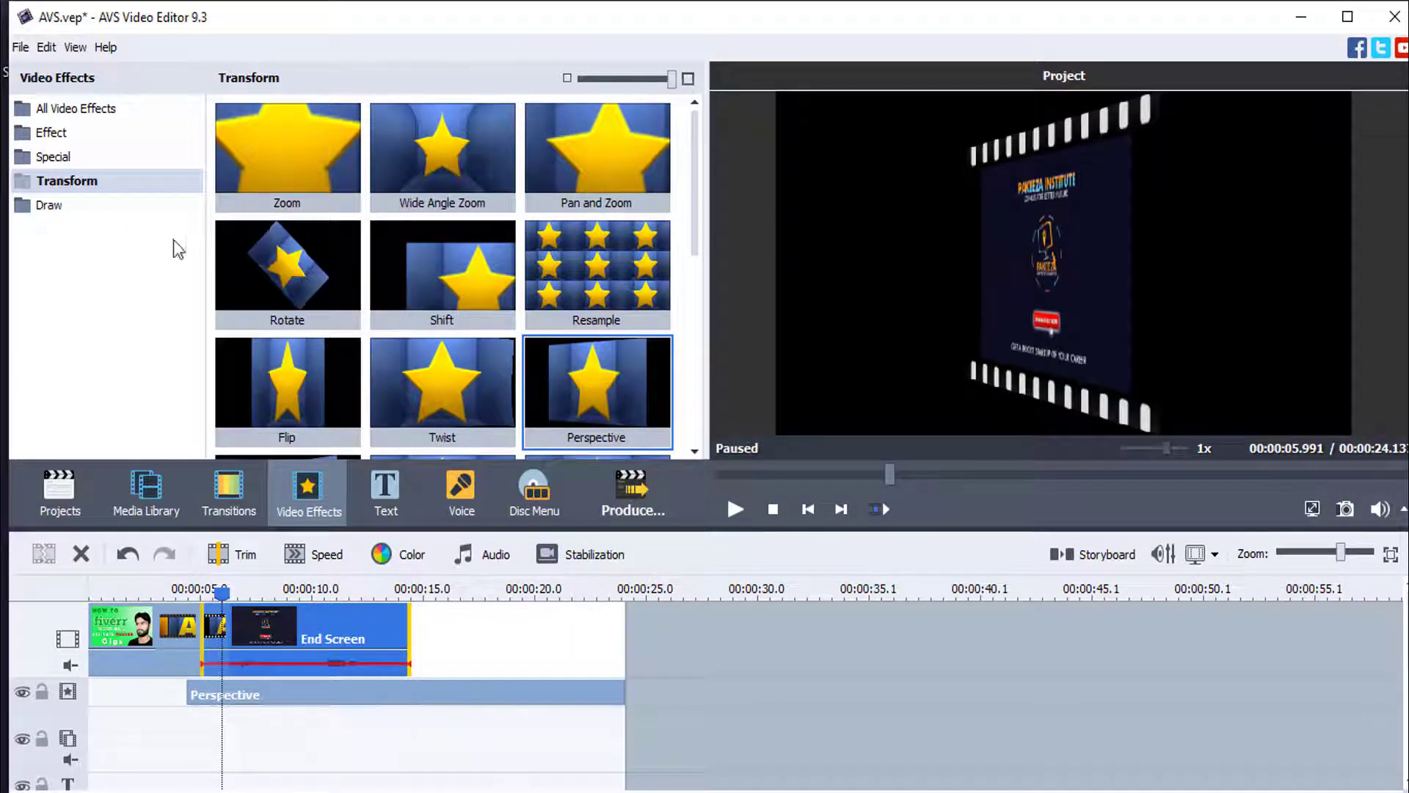
Browse the effects in the Draw and Special video effect categories.
{"action": "left_click", "coordinate": [65, 205]}
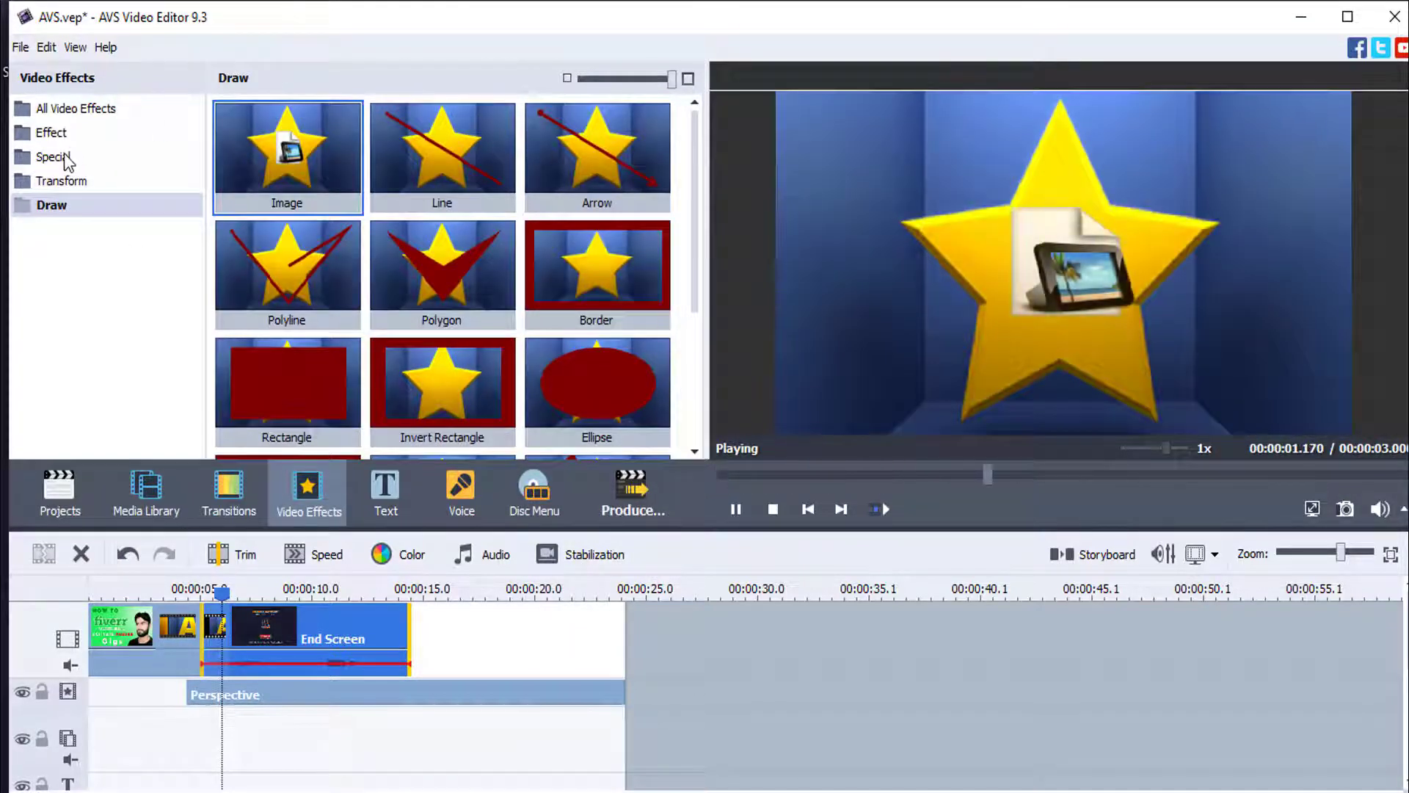
{"action": "left_click", "coordinate": [64, 157]}
{"action": "mouse_move", "coordinate": [695, 187]}
{"action": "left_mouse_down"}
{"action": "mouse_move", "coordinate": [689, 418]}
{"action": "mouse_move", "coordinate": [694, 251]}
{"action": "left_mouse_up"}
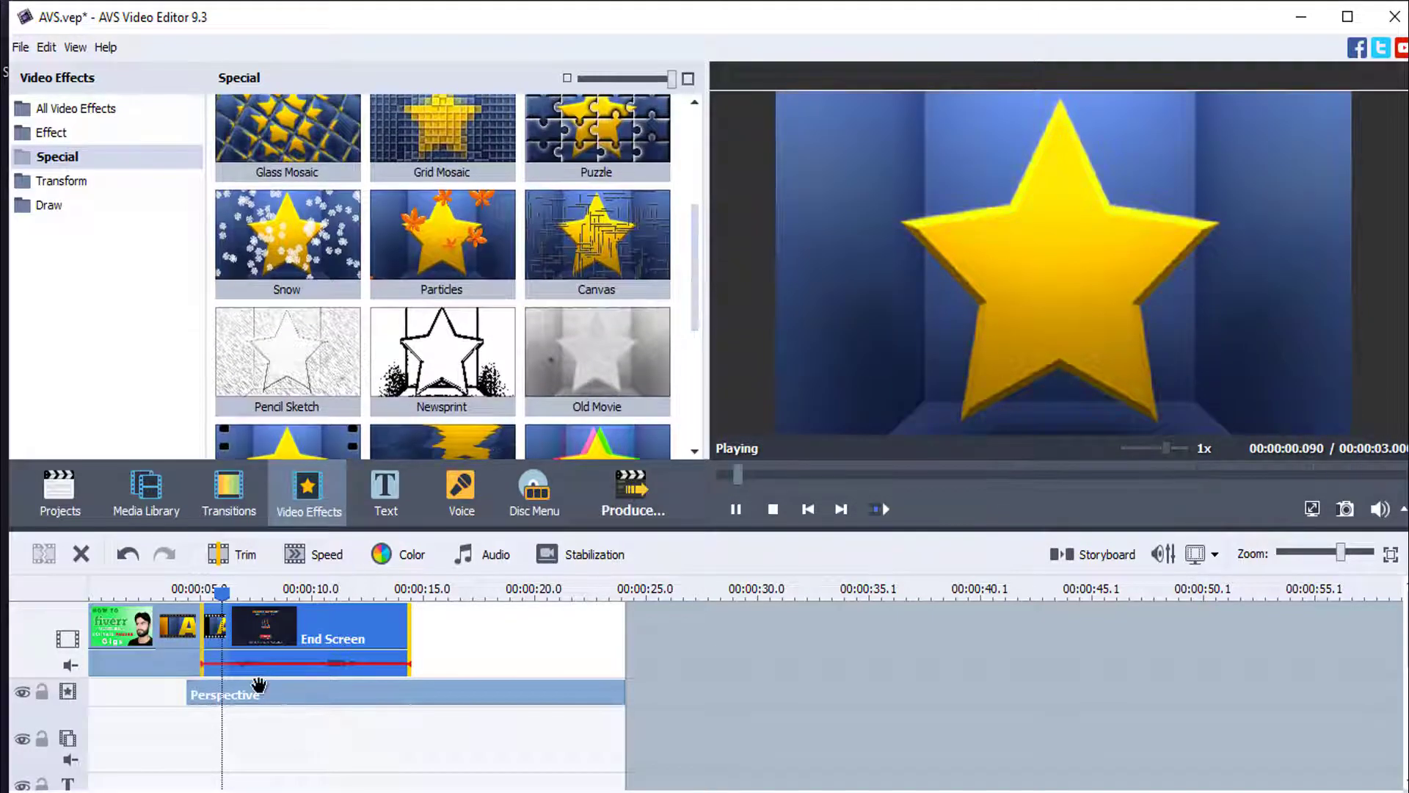
Hide and show the video effects track, lock and unlock it, and select and deselect its contents.
{"action": "left_click", "coordinate": [23, 692]}
{"action": "left_click", "coordinate": [23, 693]}
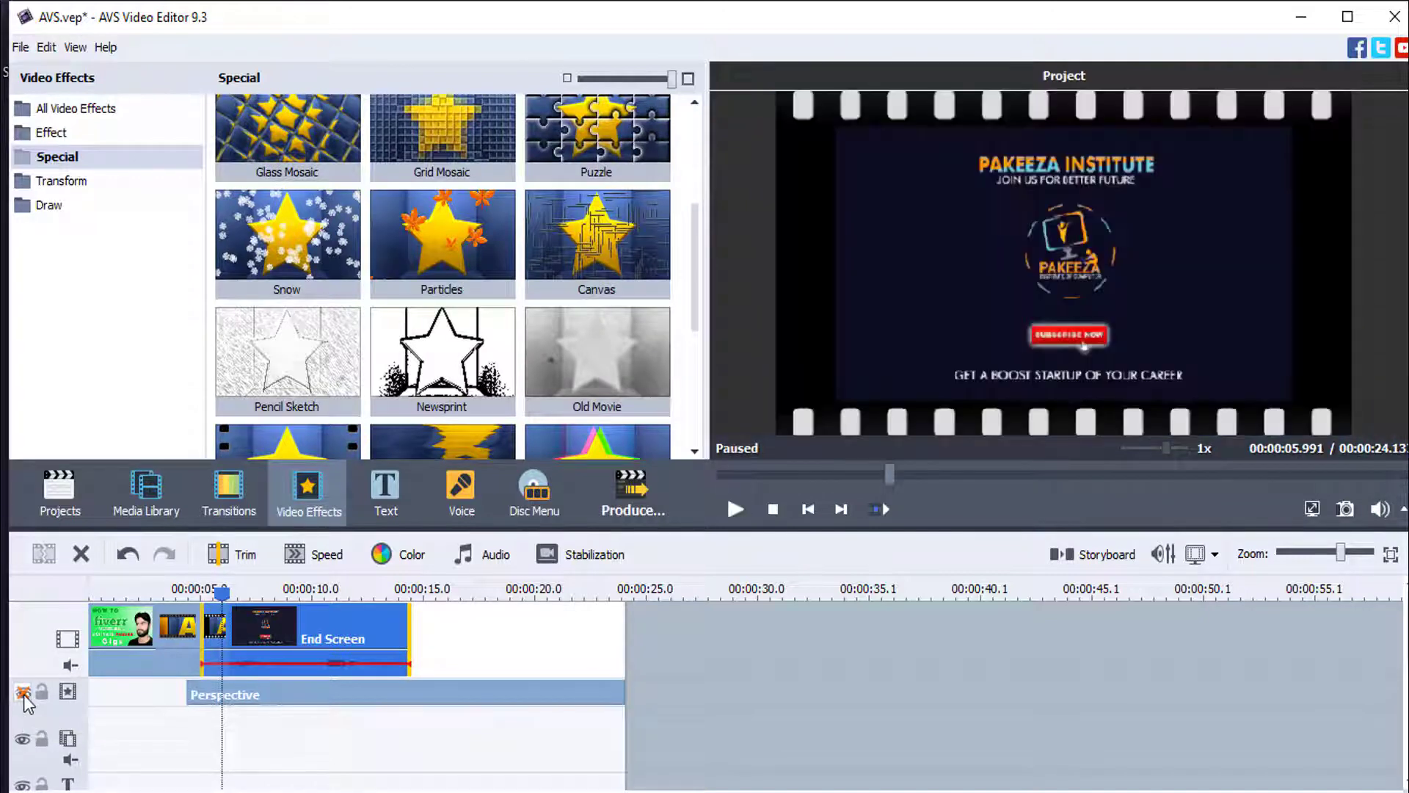
{"action": "left_click", "coordinate": [45, 697]}
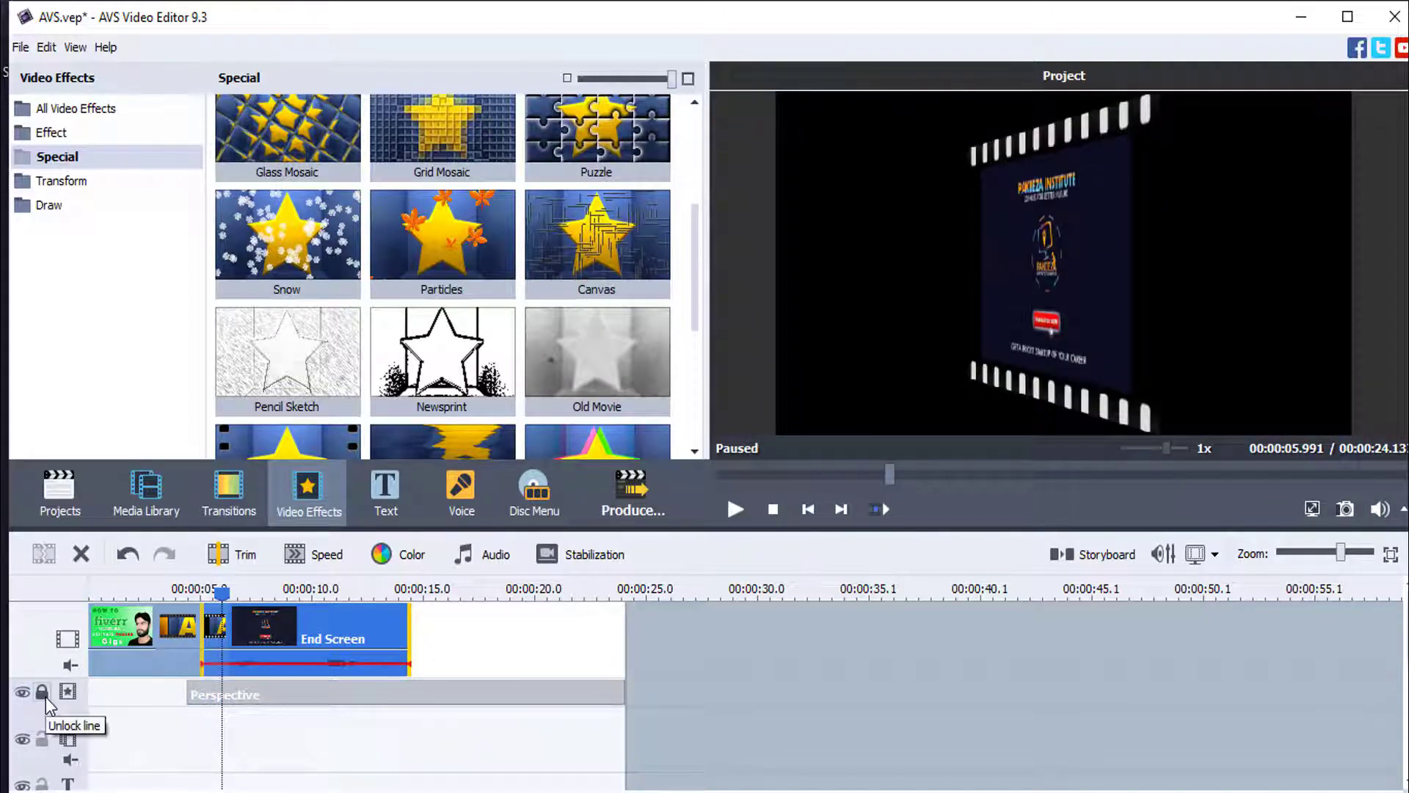
{"action": "left_click", "coordinate": [45, 698]}
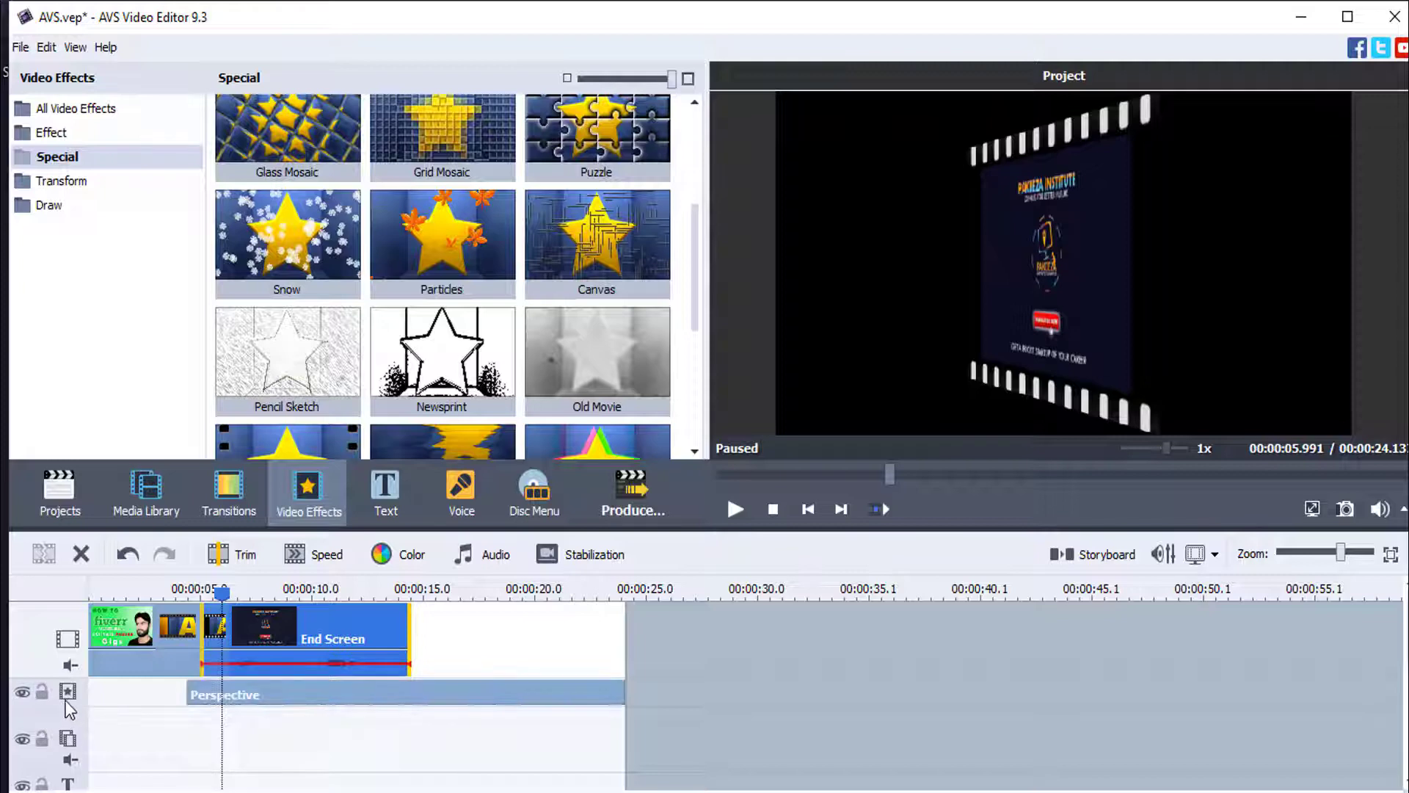
{"action": "left_click", "coordinate": [69, 693]}
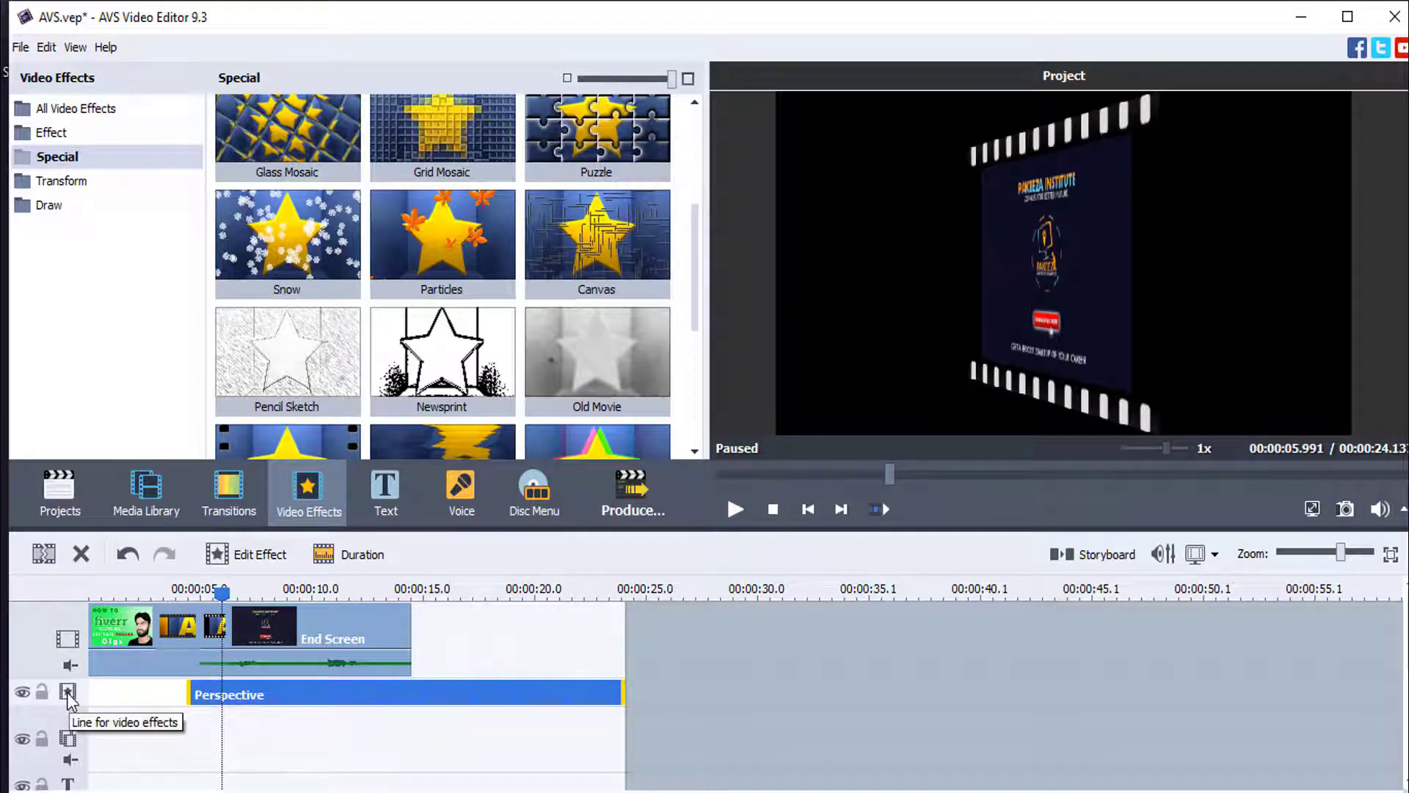
{"action": "left_click", "coordinate": [69, 744]}
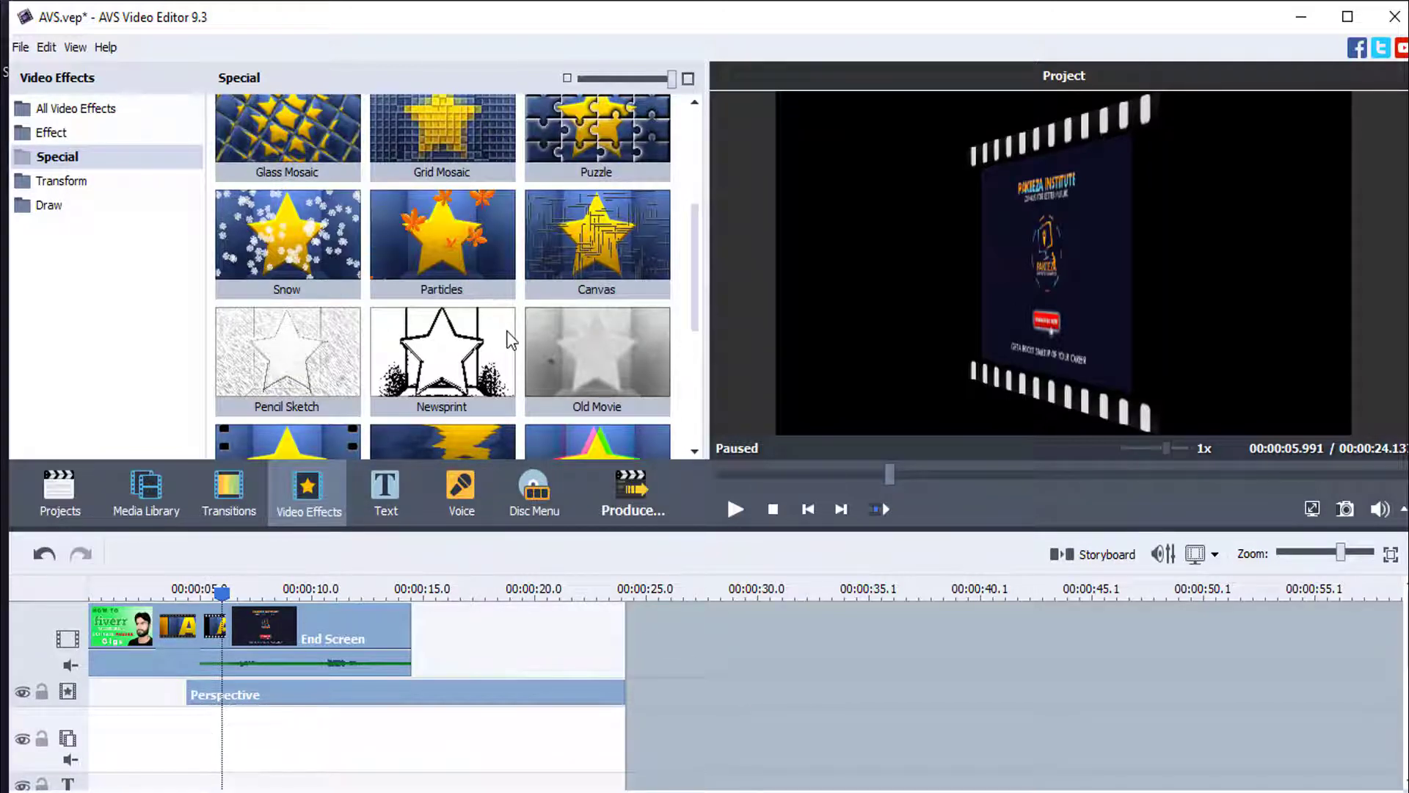
Move the Perspective effect to the very start of the effects track.
{"action": "scroll", "coordinate": [500, 334], "scroll_direction": "down", "scroll_amount": 3}
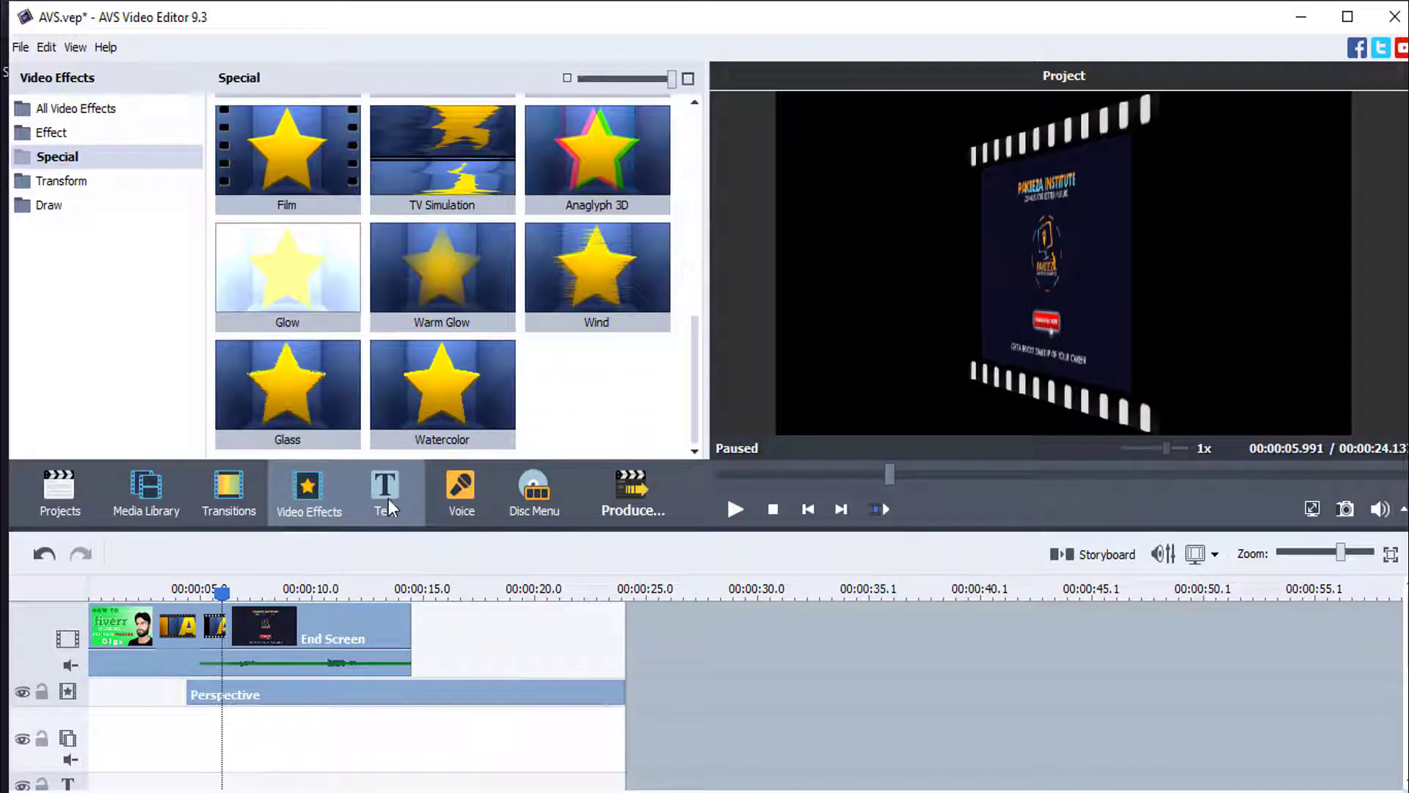
{"action": "left_click_drag", "start_coordinate": [383, 694], "coordinate": [286, 695]}
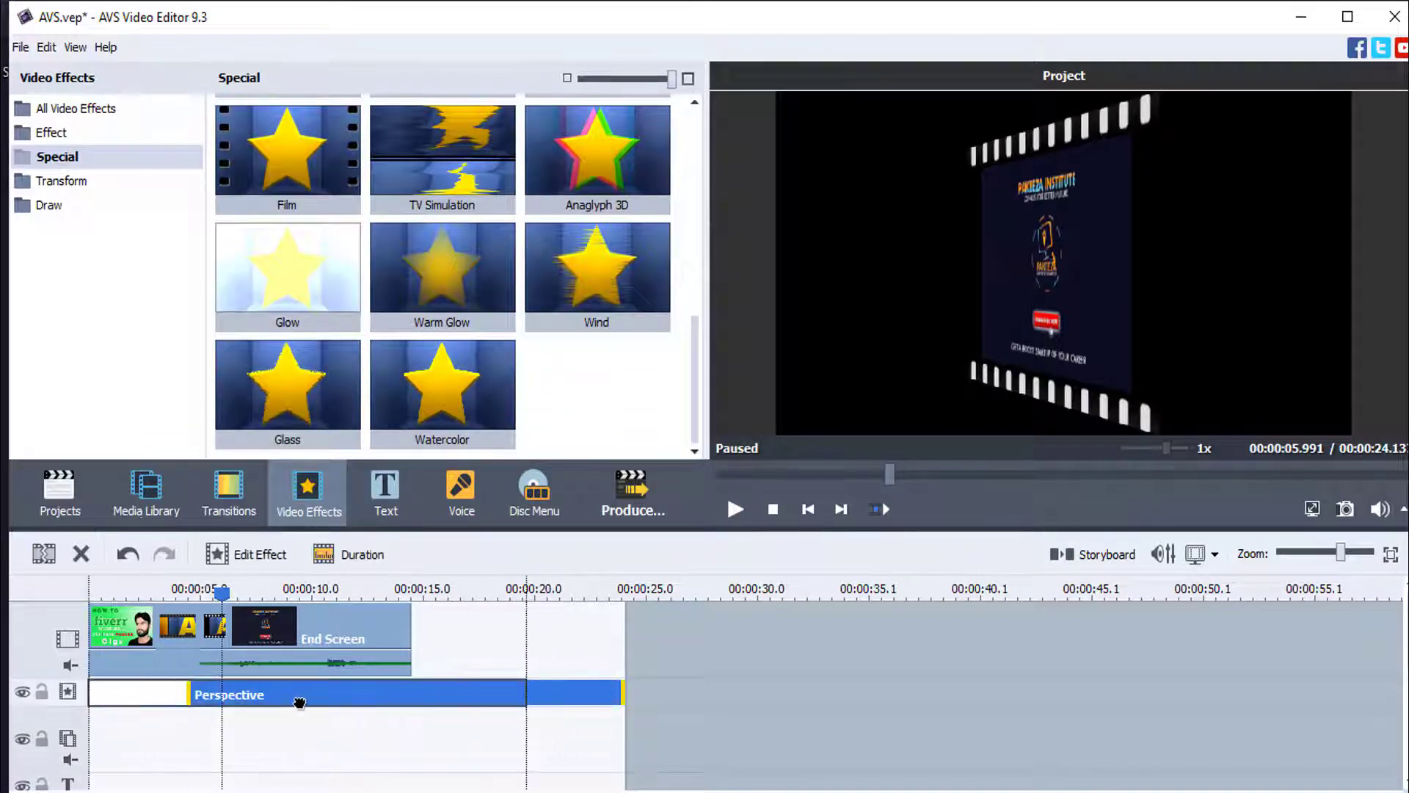
Place the Comics Balloons 3 text style at the start of the text track and preview it full screen at about 6.3 s.
{"action": "left_click", "coordinate": [381, 486]}
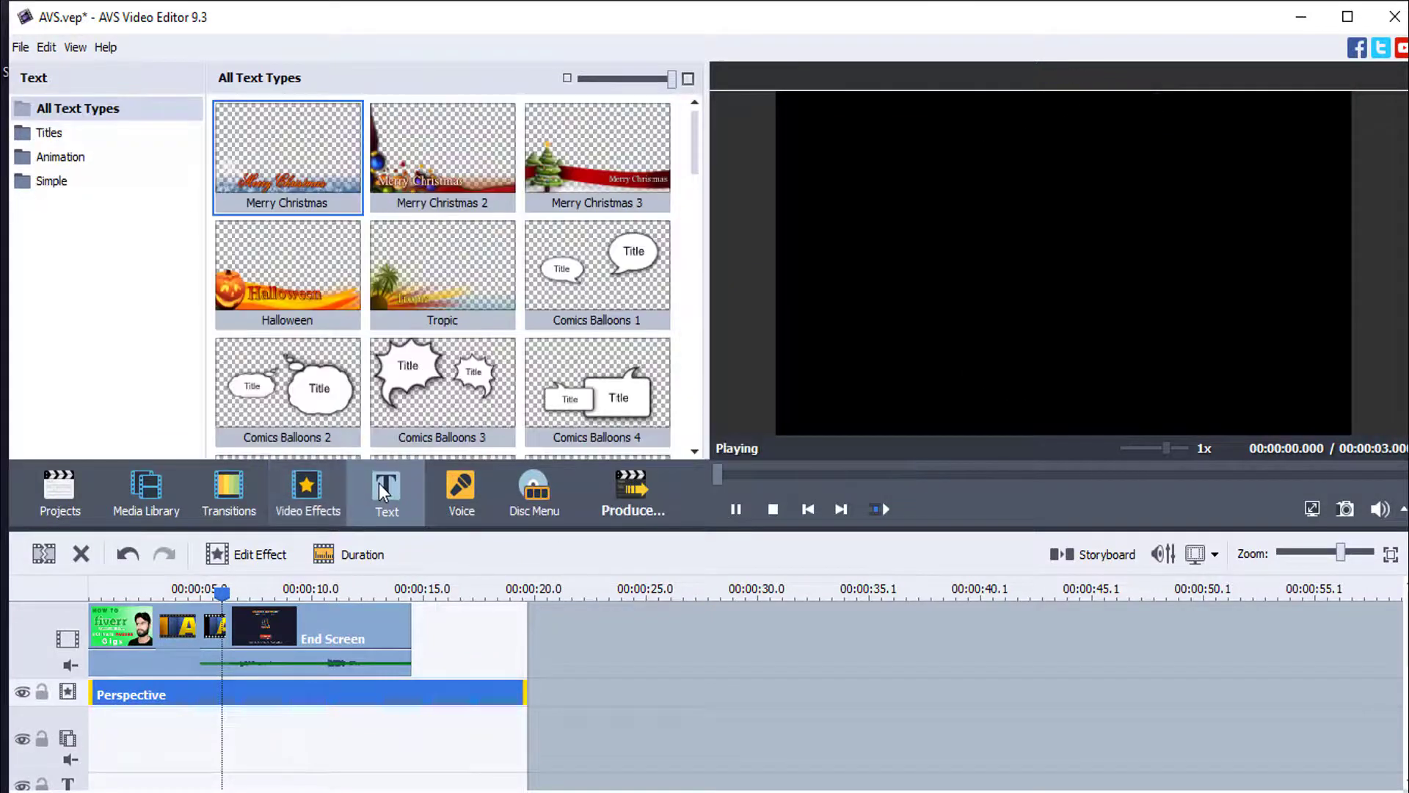
{"action": "left_click_drag", "start_coordinate": [418, 352], "coordinate": [96, 782]}
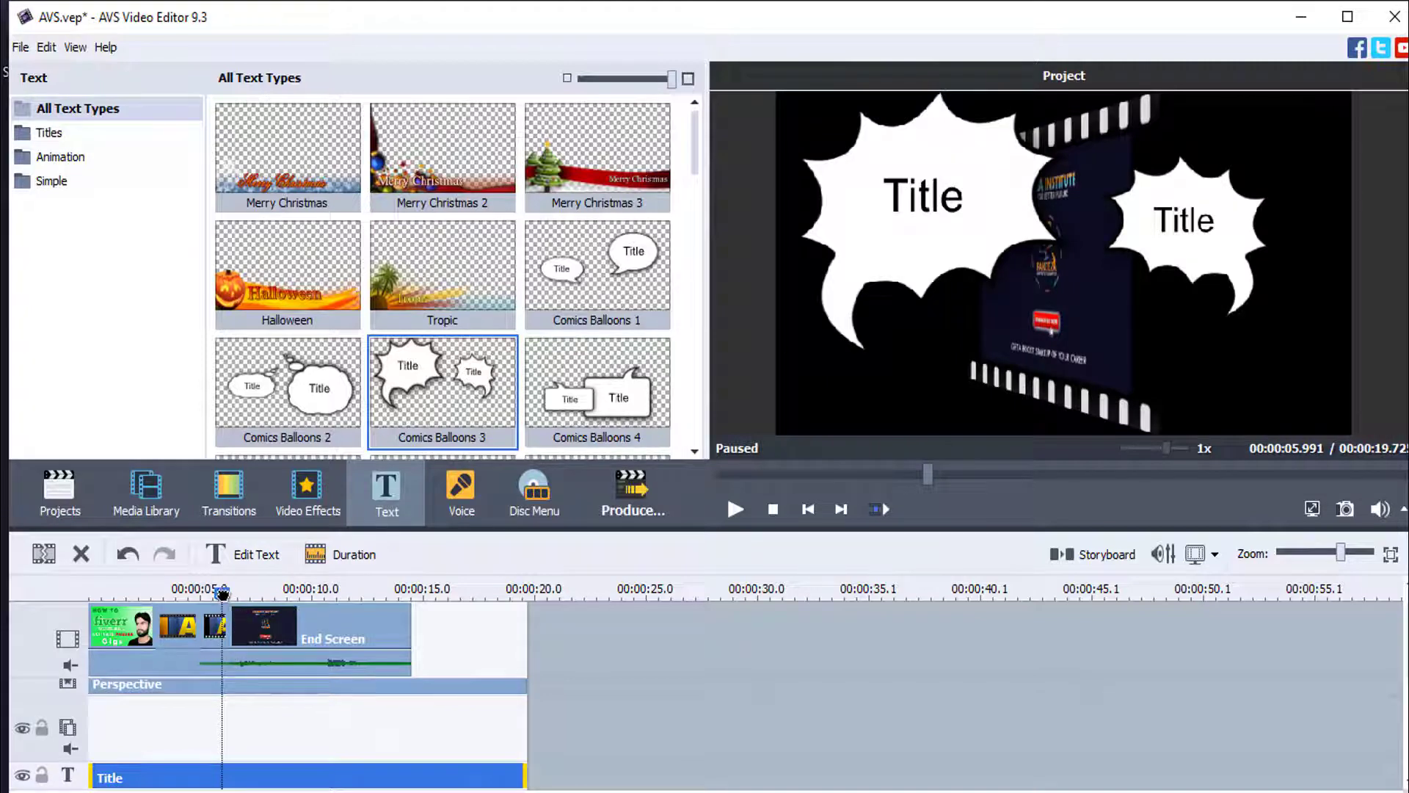
{"action": "left_click_drag", "start_coordinate": [223, 593], "coordinate": [229, 593]}
{"action": "double_click", "coordinate": [916, 202]}
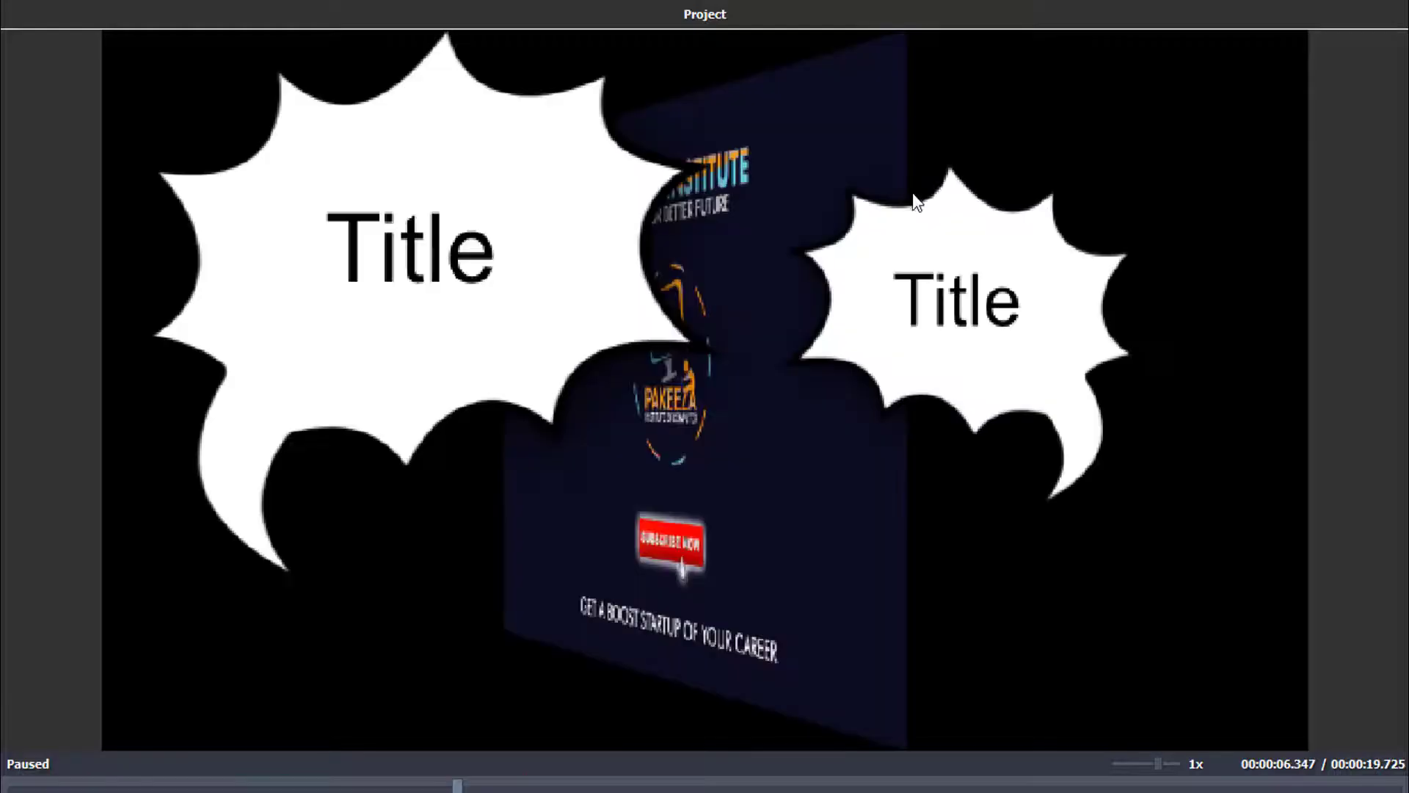
{"action": "double_click", "coordinate": [438, 261]}
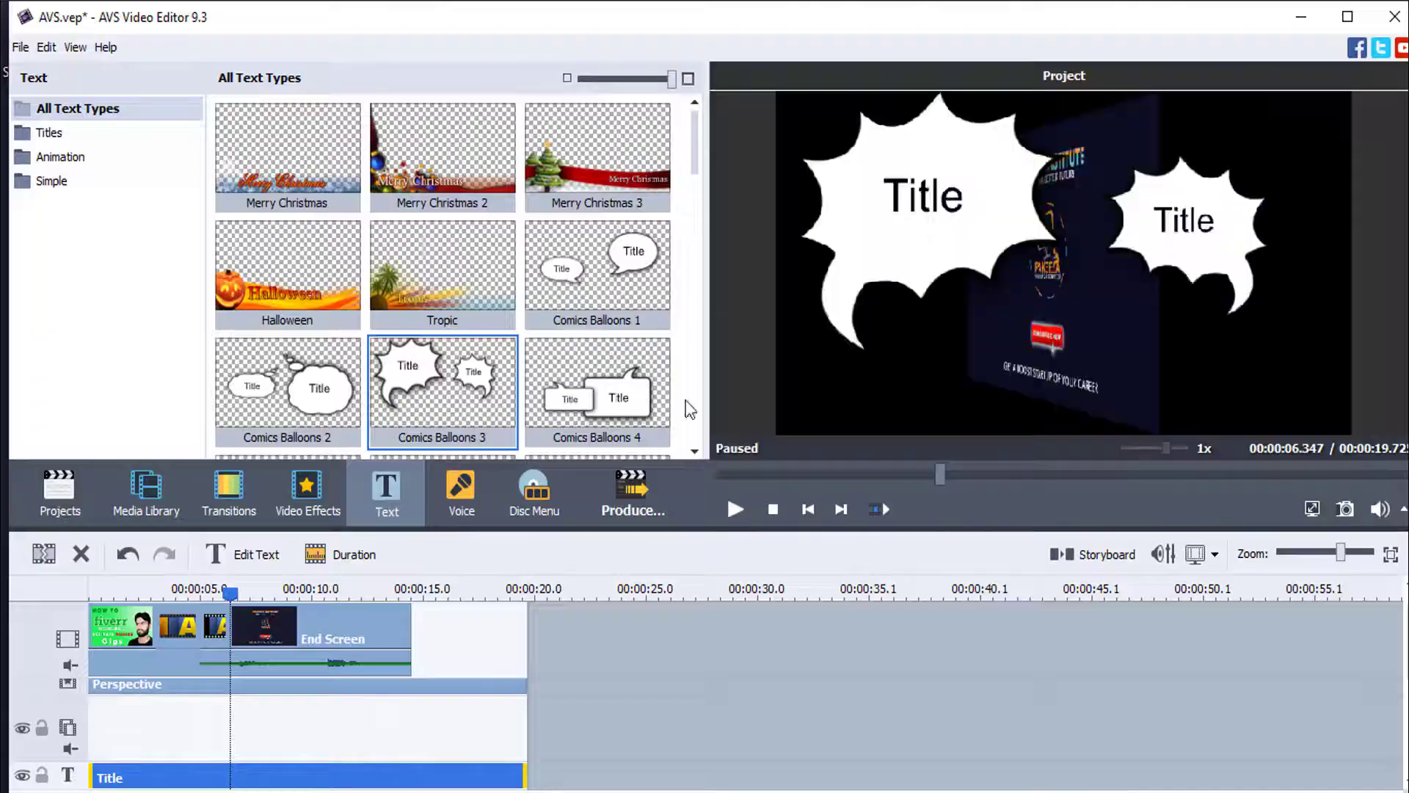
Replace the balloon title on the text track with the Simple 07 style and open its text for editing.
{"action": "scroll", "coordinate": [565, 305], "scroll_direction": "down", "scroll_amount": 15}
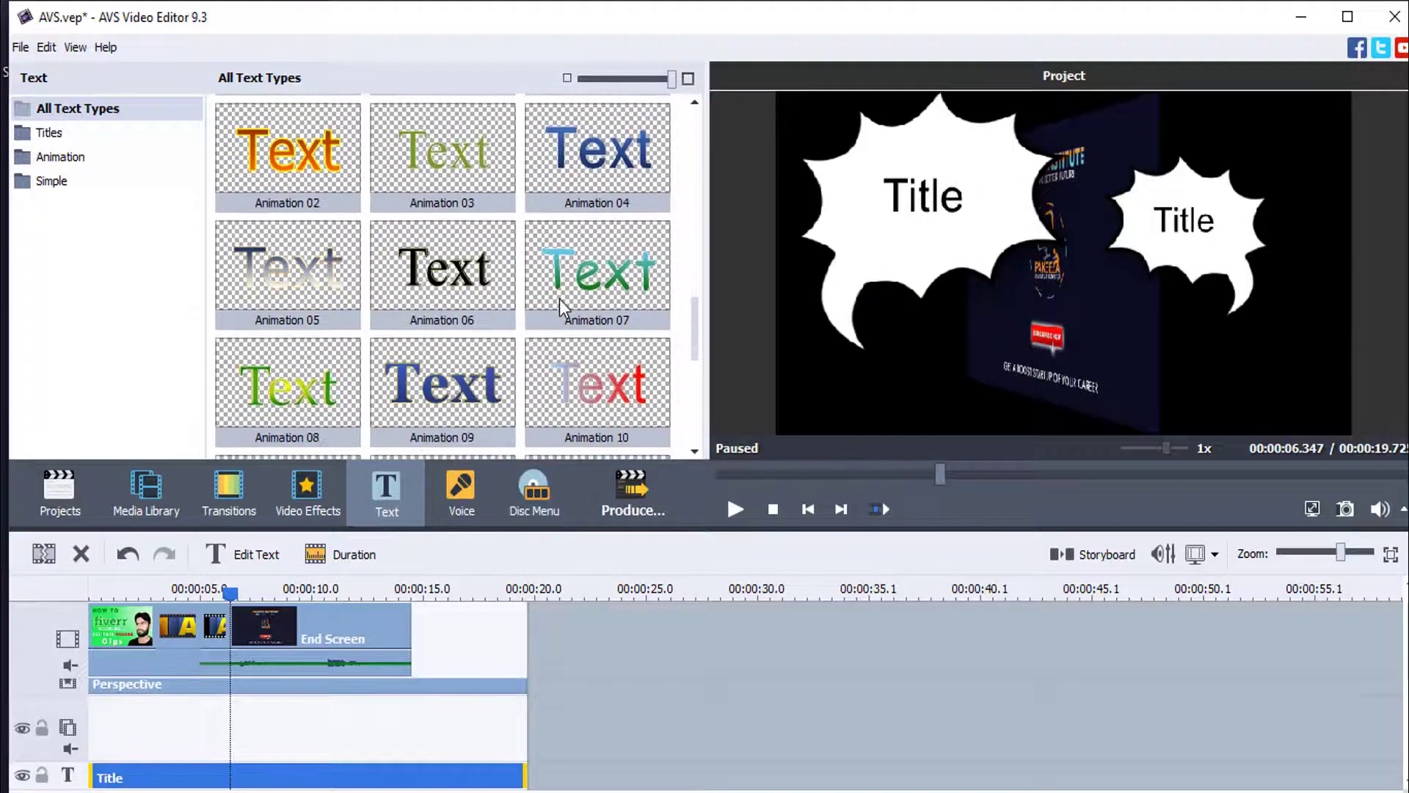
{"action": "left_click_drag", "start_coordinate": [302, 279], "coordinate": [111, 780]}
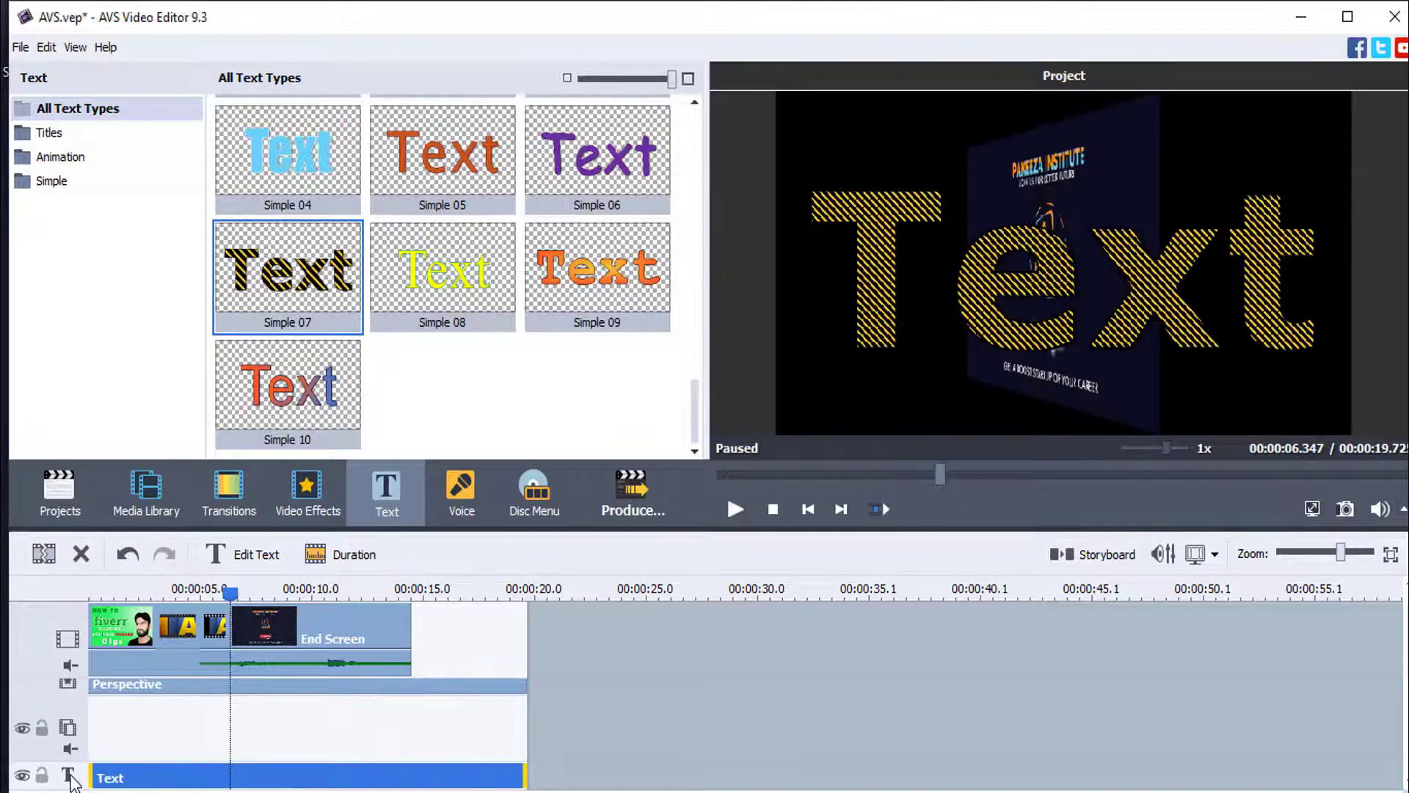
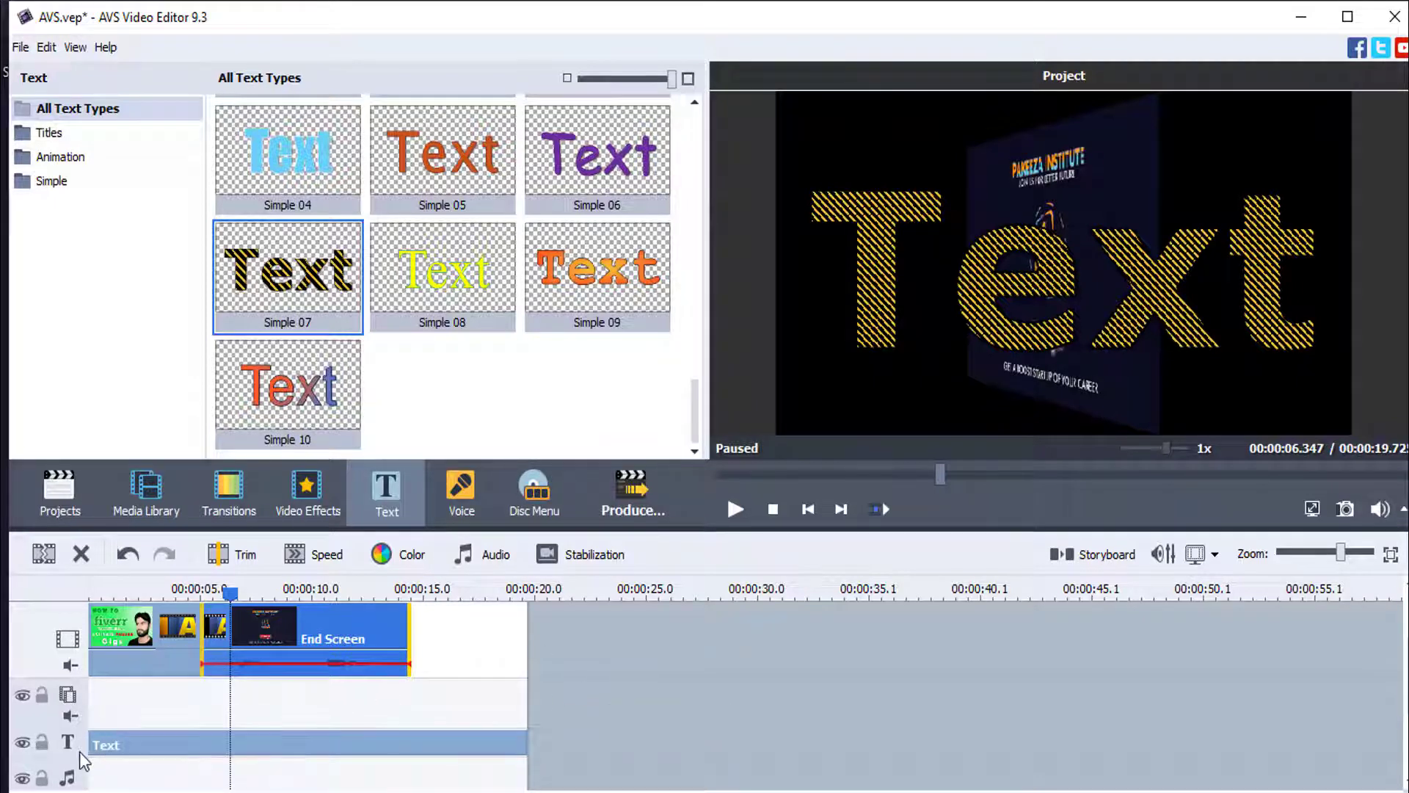
{"action": "left_click", "coordinate": [182, 745]}
{"action": "right_click", "coordinate": [182, 744]}
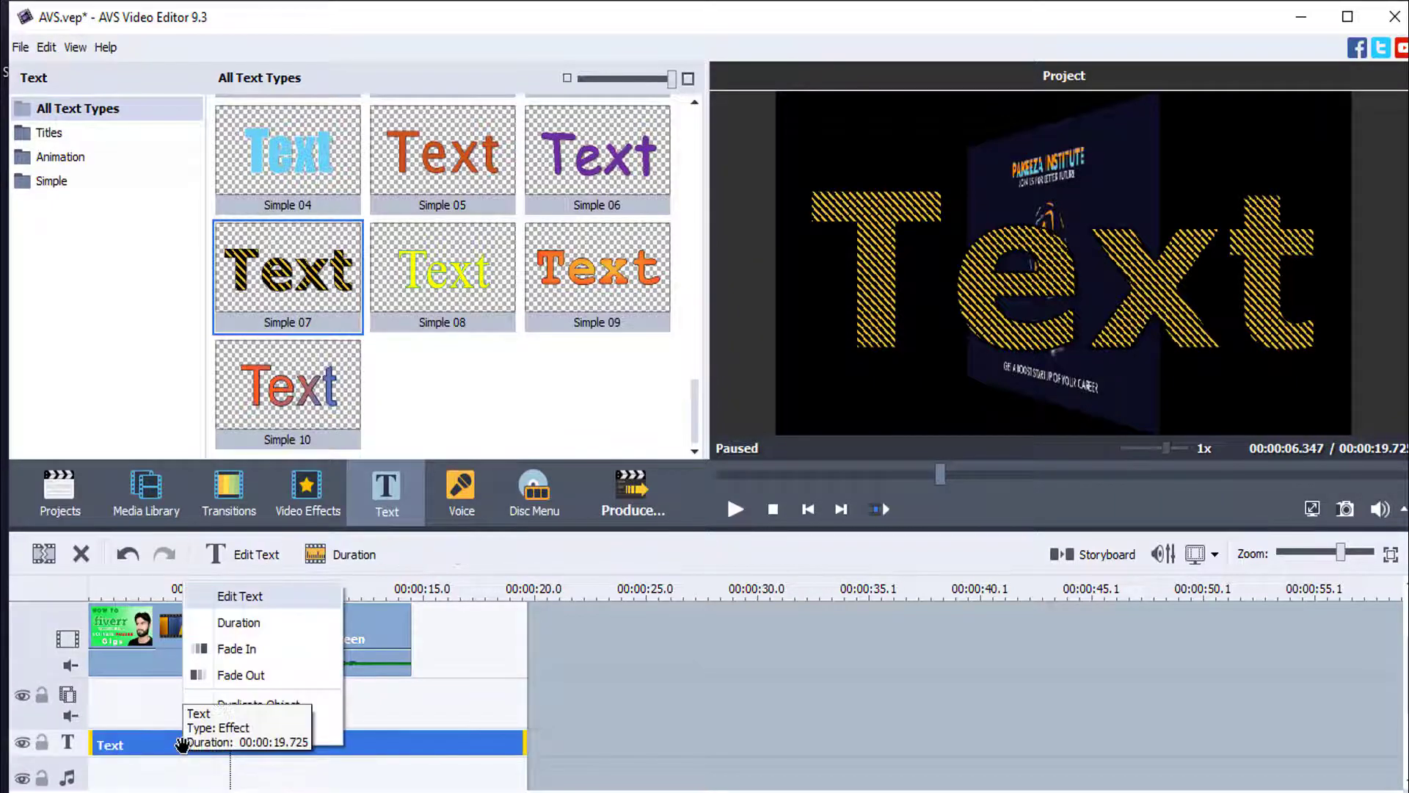
{"action": "left_click", "coordinate": [249, 597]}
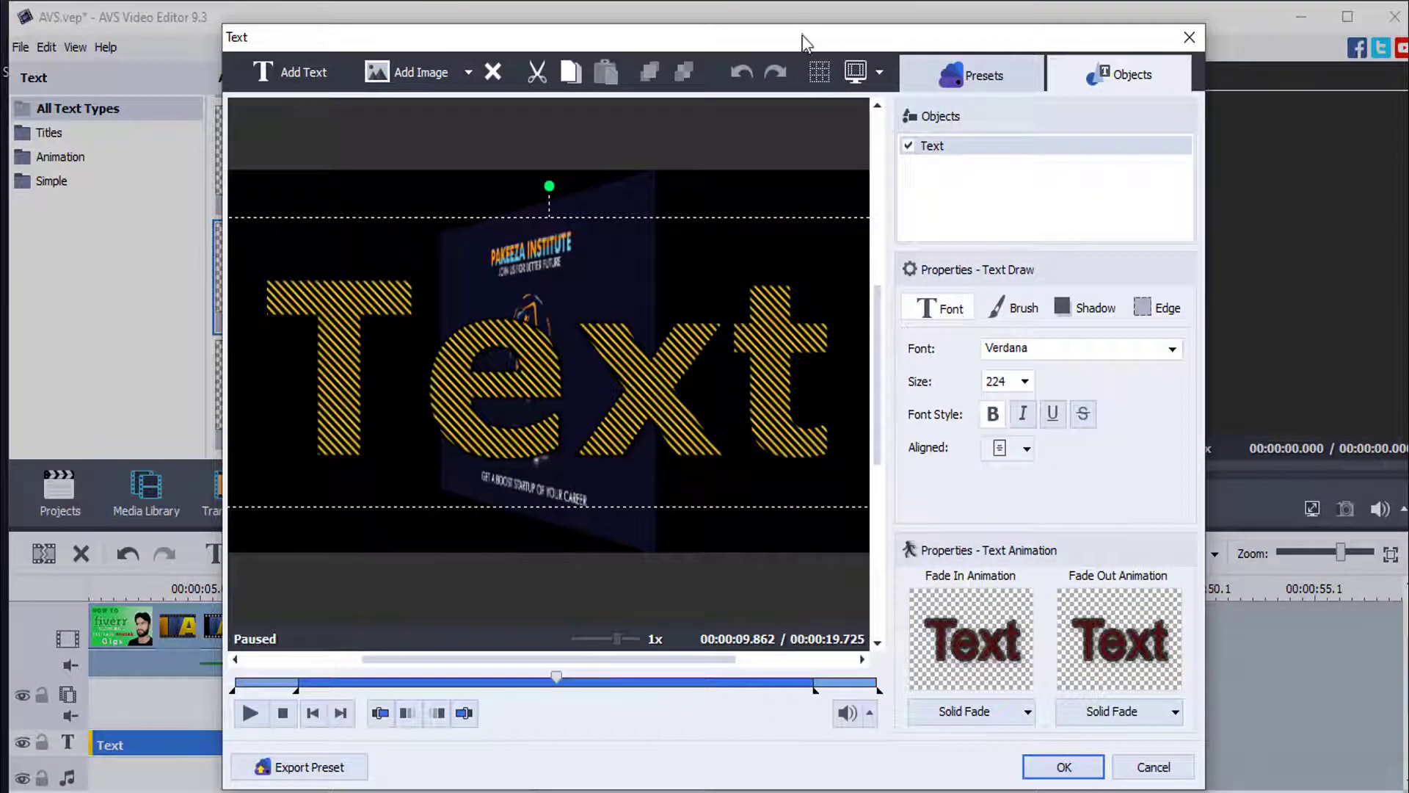
{"action": "left_click_drag", "start_coordinate": [805, 44], "coordinate": [746, 38]}
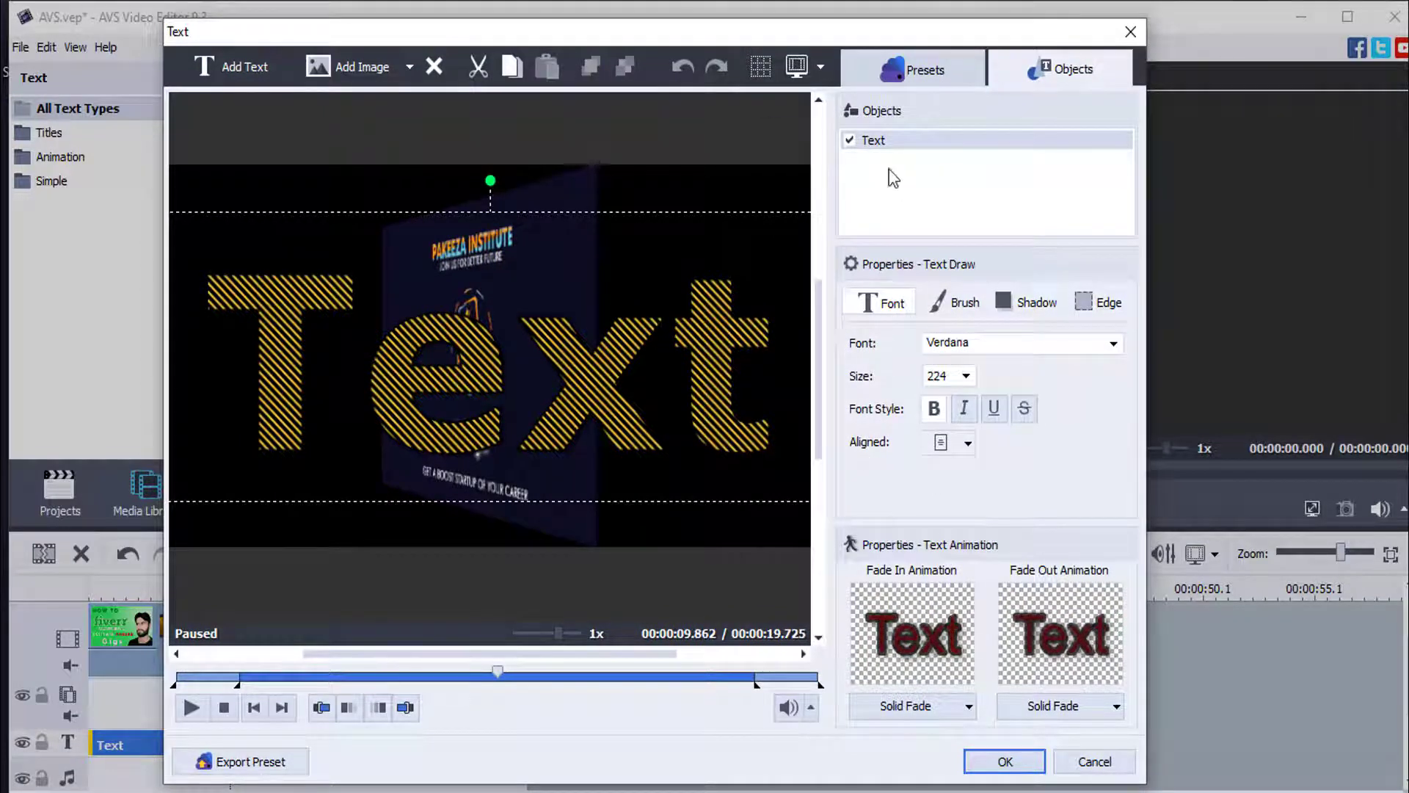
Hide and show the large Text object, and try to erase its wording and enter new letters.
{"action": "left_click", "coordinate": [849, 141]}
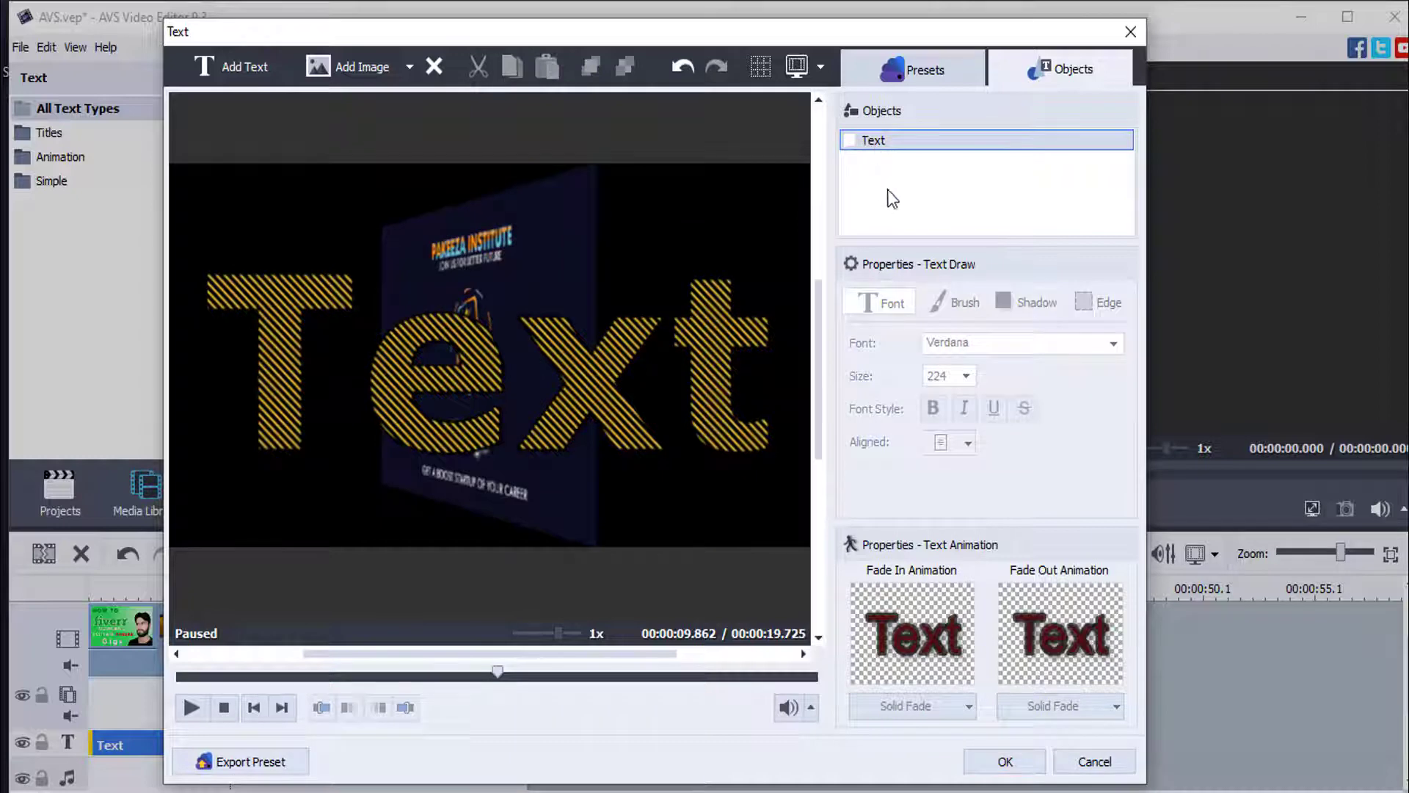
{"action": "left_click", "coordinate": [849, 140]}
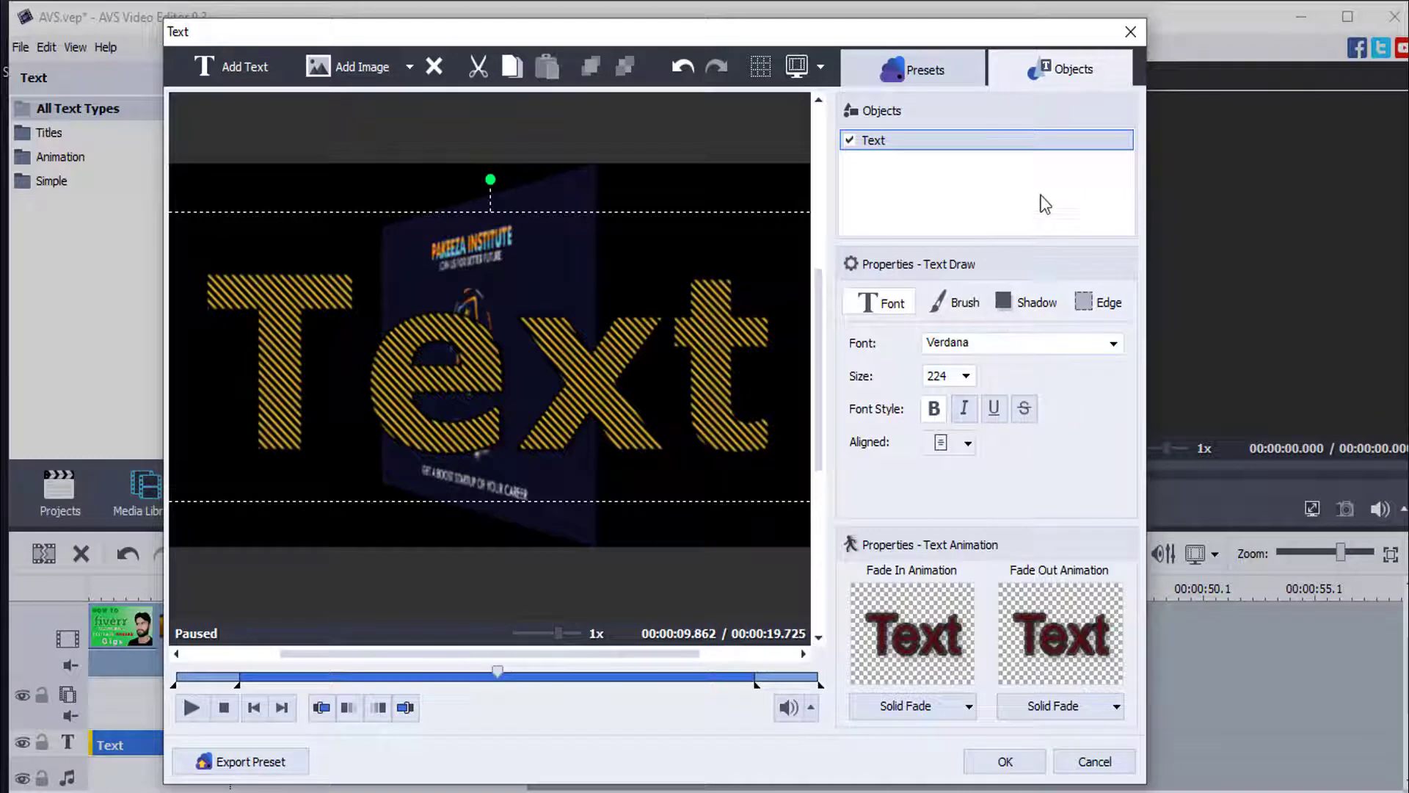
{"action": "double_click", "coordinate": [704, 364]}
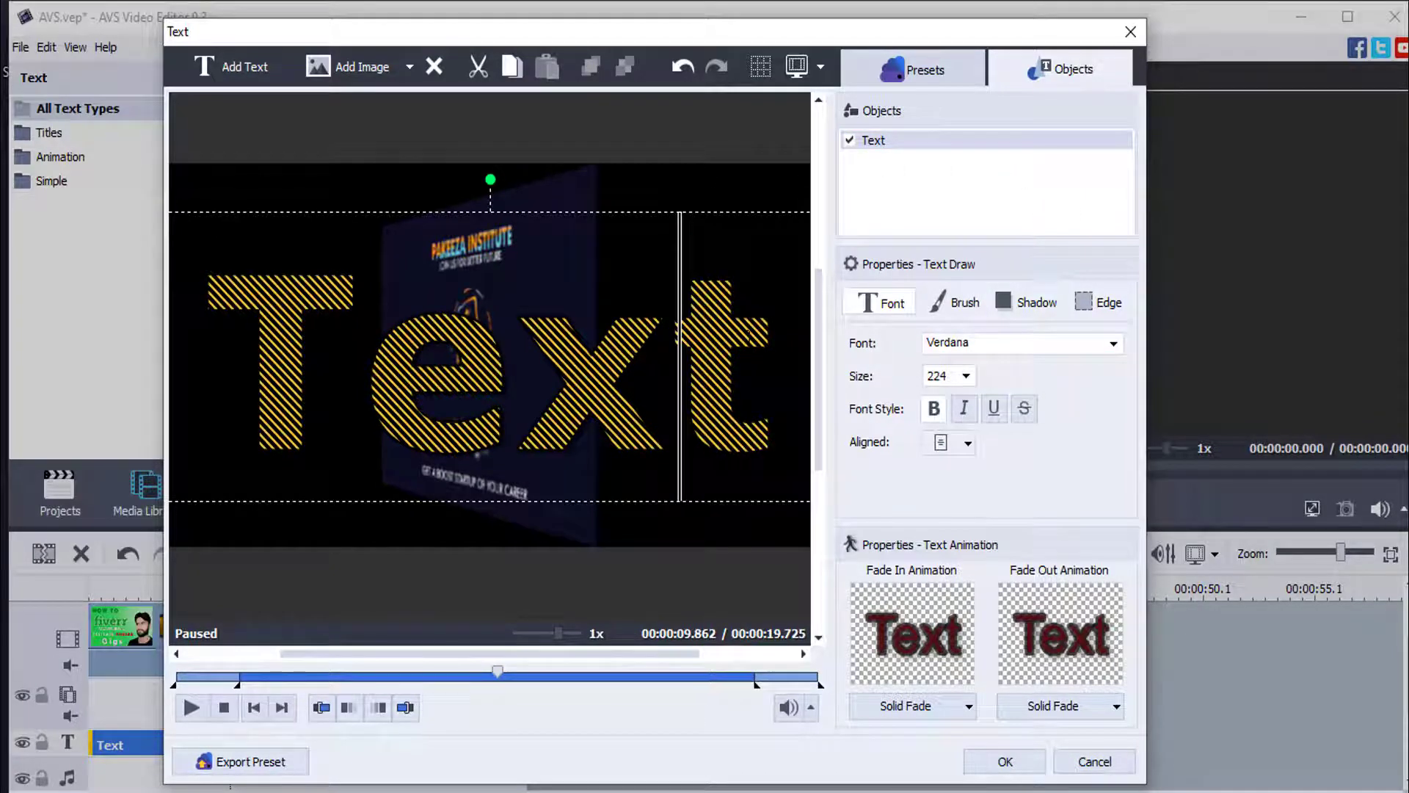
{"action": "key", "text": "BackSpace"}
{"action": "key", "text": "BackSpace"}
{"action": "key", "text": "BackSpace"}
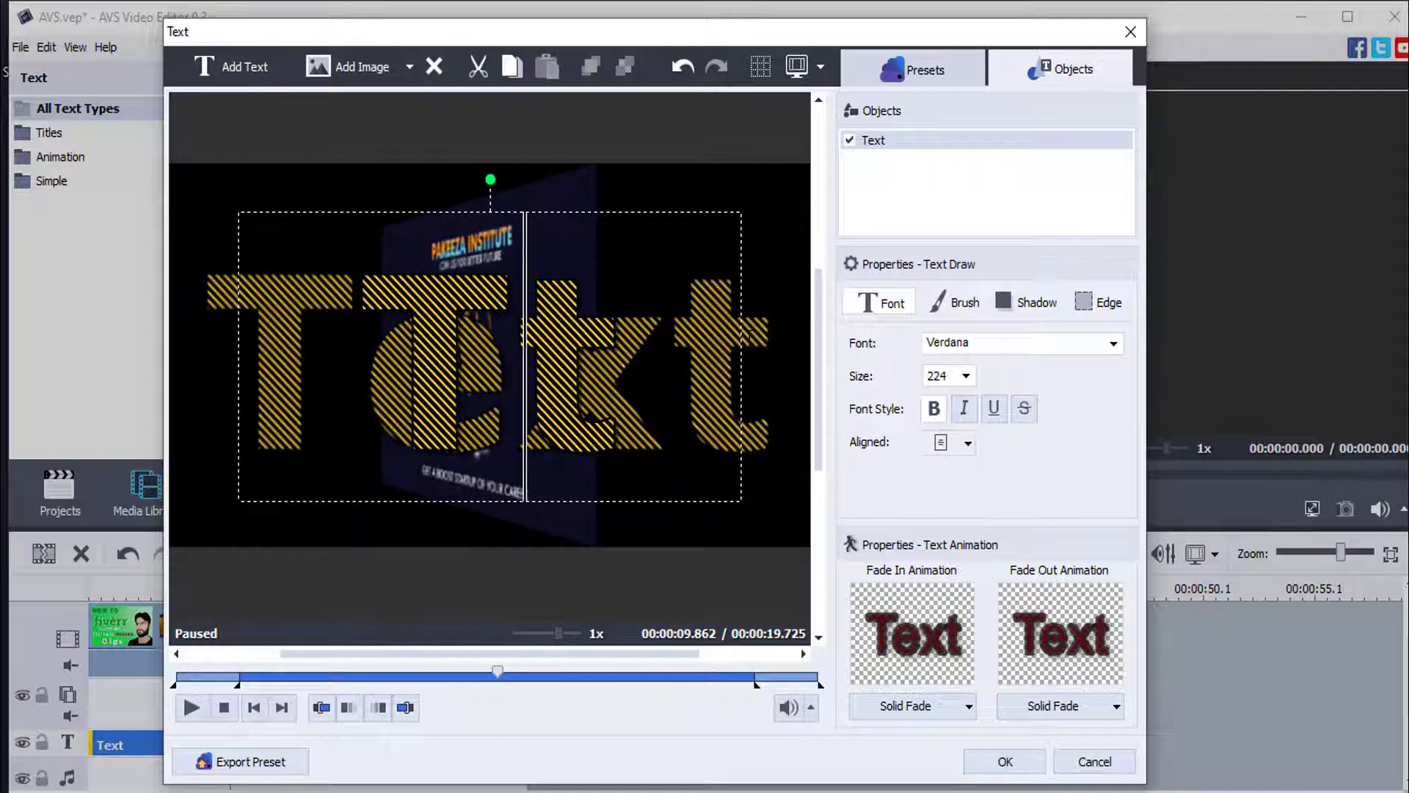
{"action": "key", "text": "Right"}
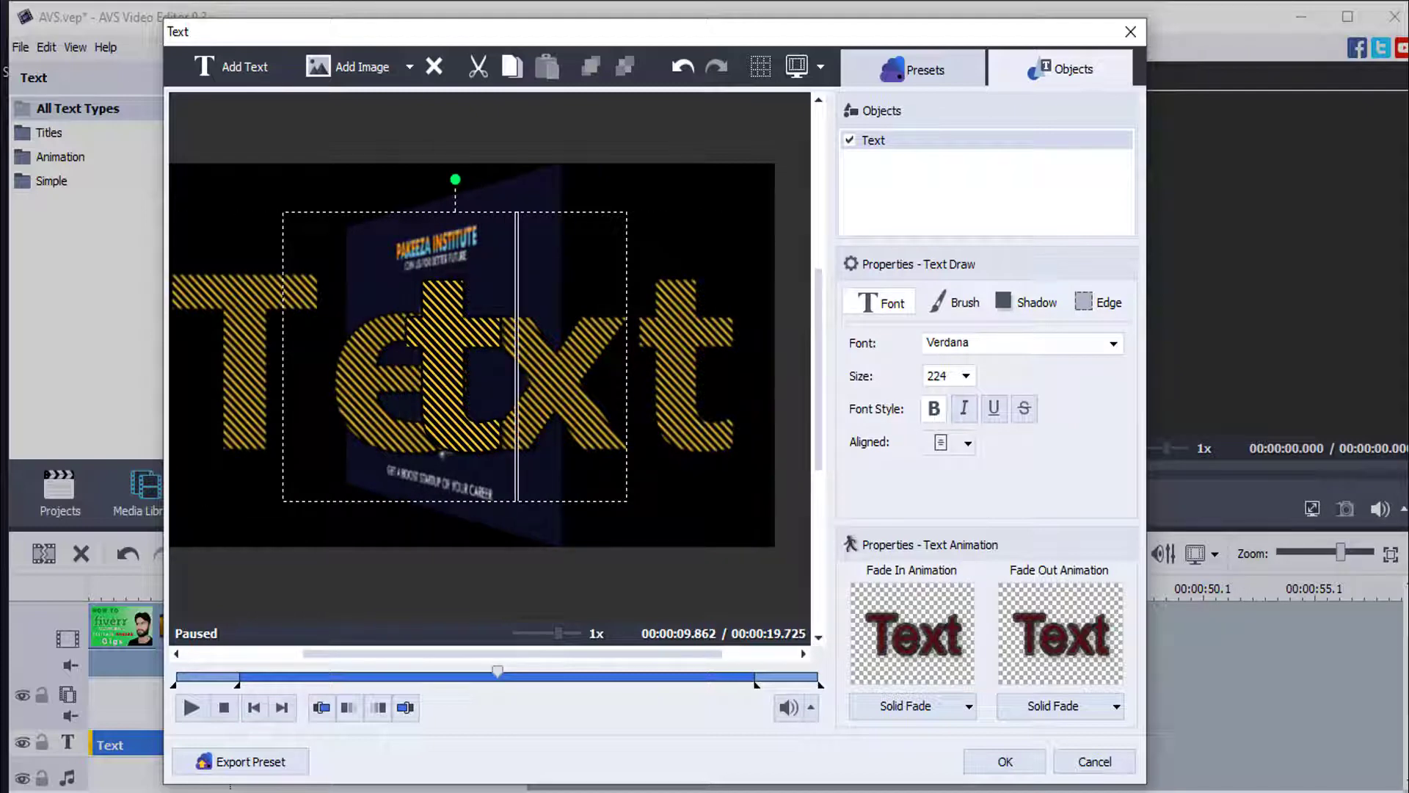
{"action": "key", "text": "BackSpace"}
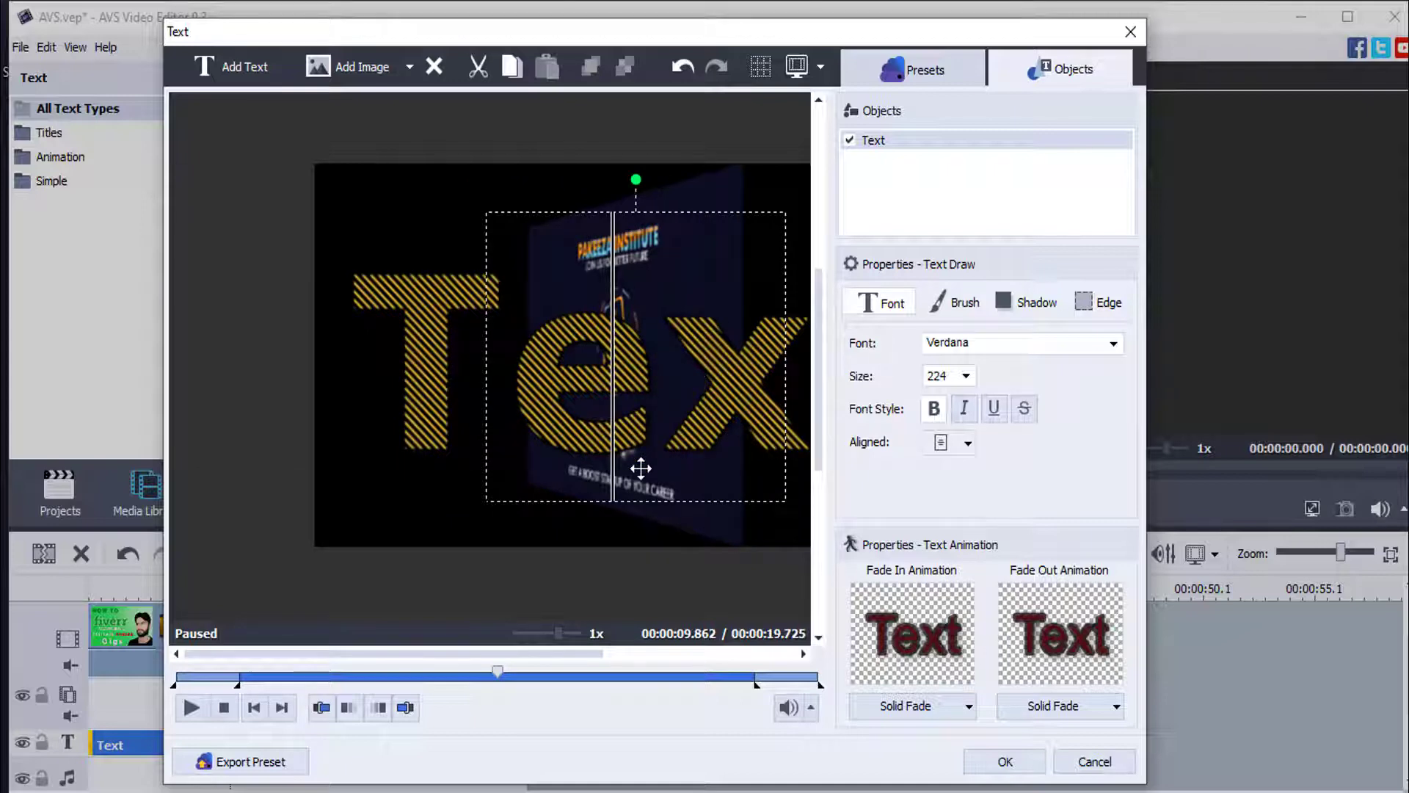
{"action": "type", "text": "s"}
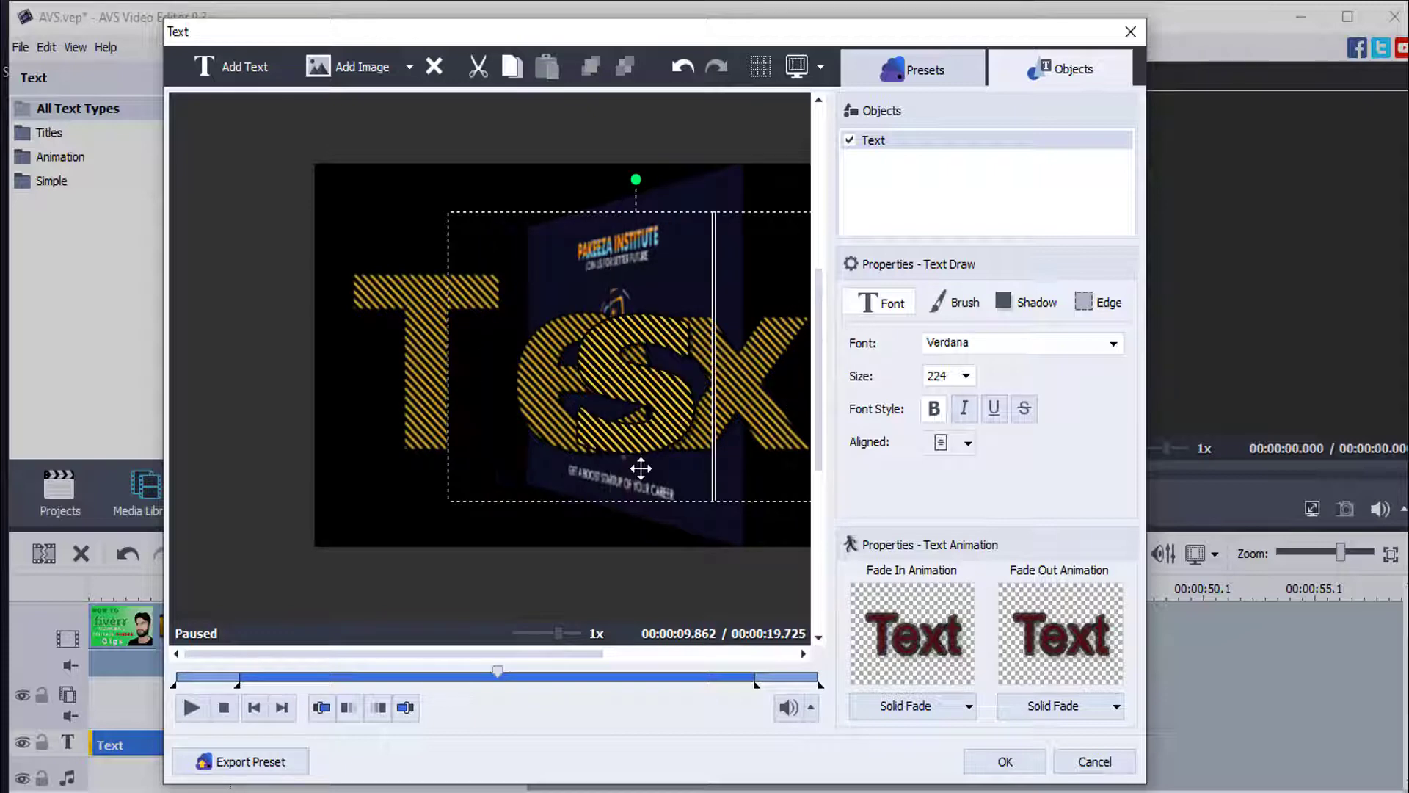
{"action": "key", "text": "BackSpace"}
{"action": "left_click", "coordinate": [767, 408]}
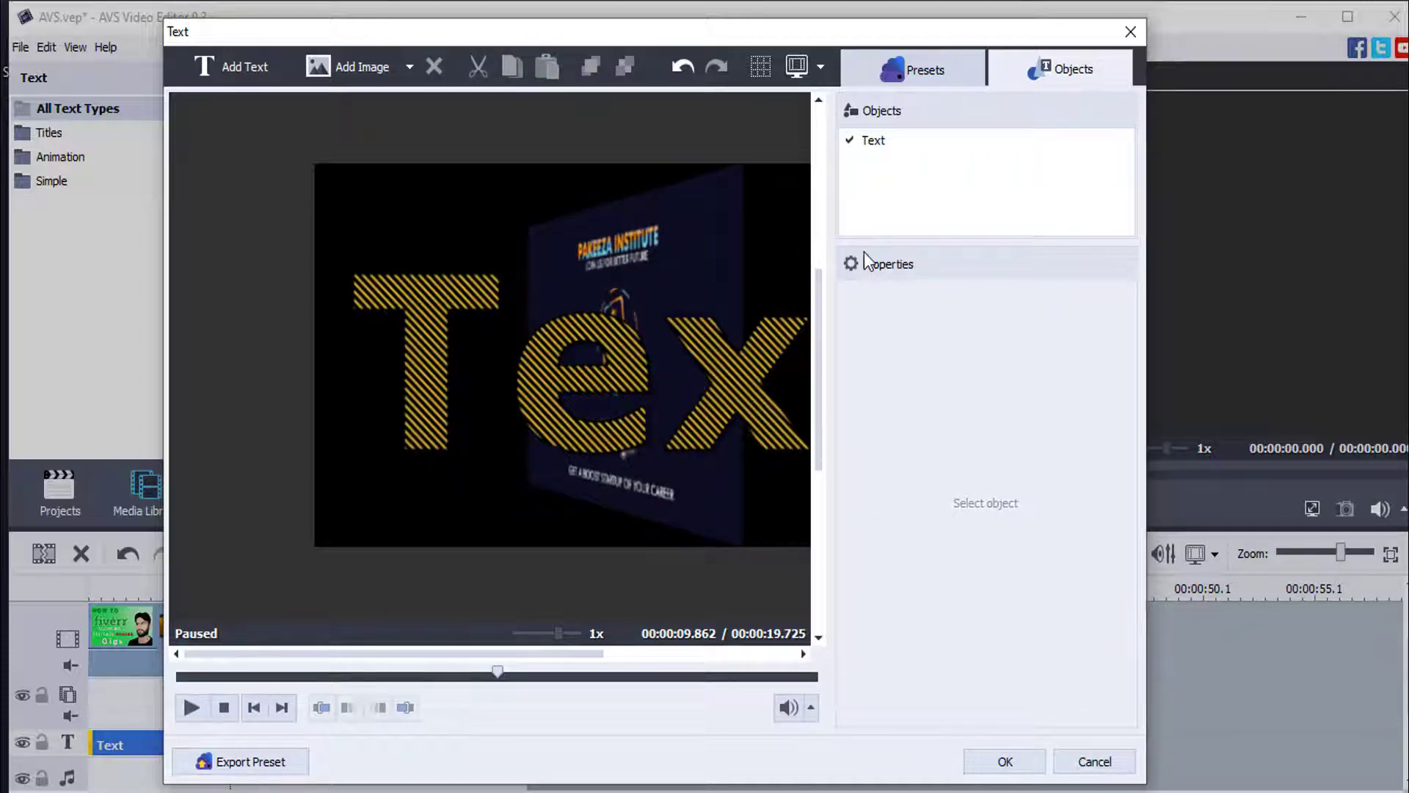
Disable and re-enable the large Text object, and shift it toward the left of the video frame.
{"action": "left_click", "coordinate": [864, 143]}
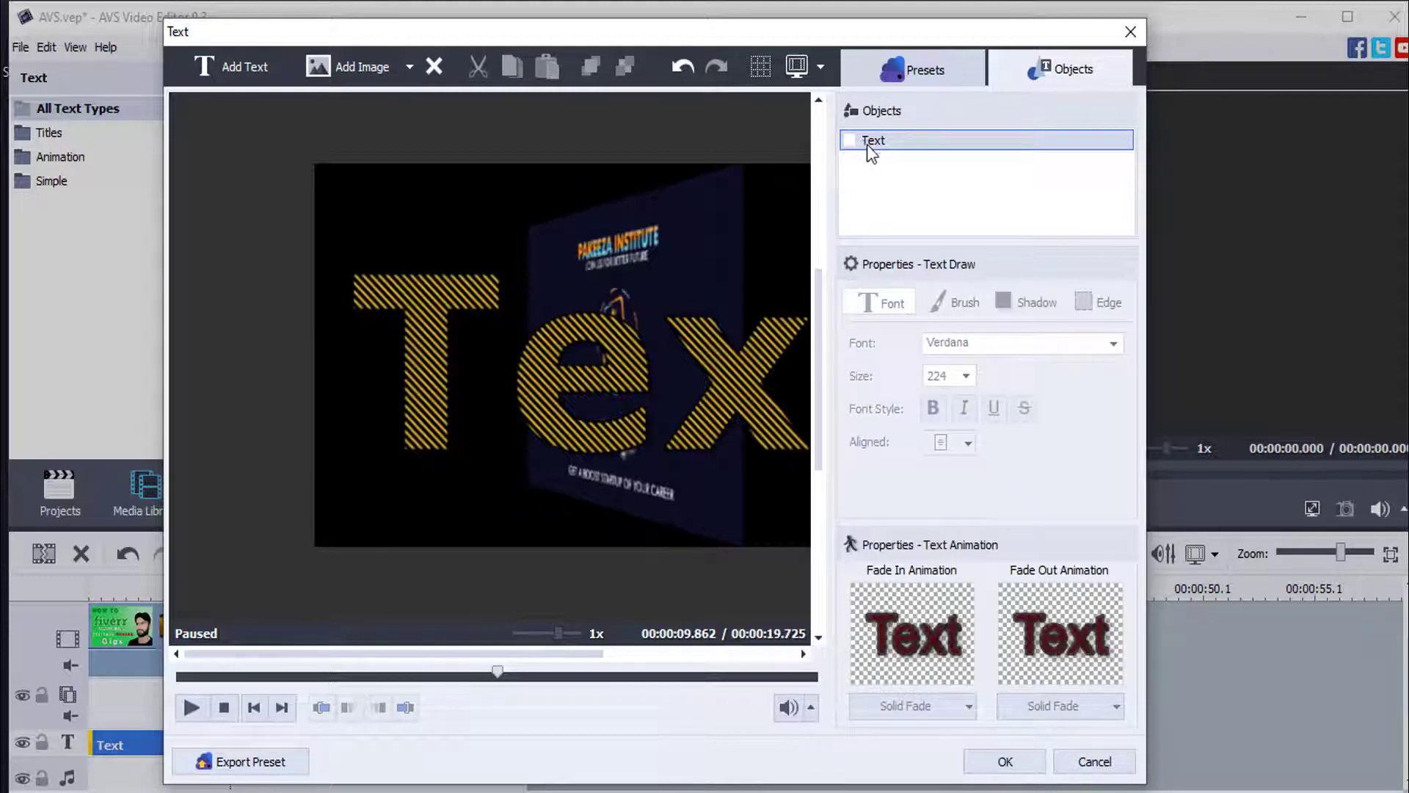
{"action": "left_click", "coordinate": [768, 373]}
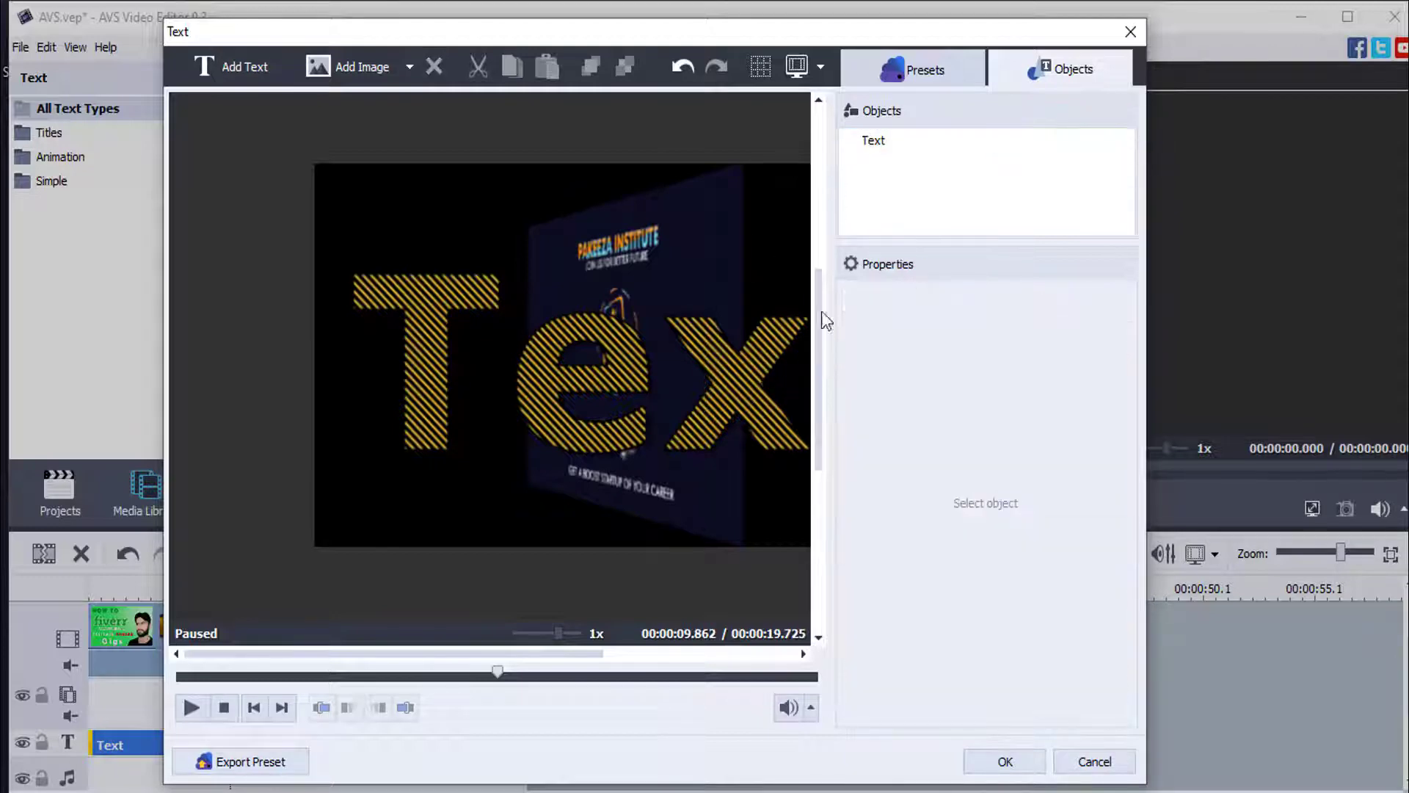
{"action": "left_click", "coordinate": [860, 142]}
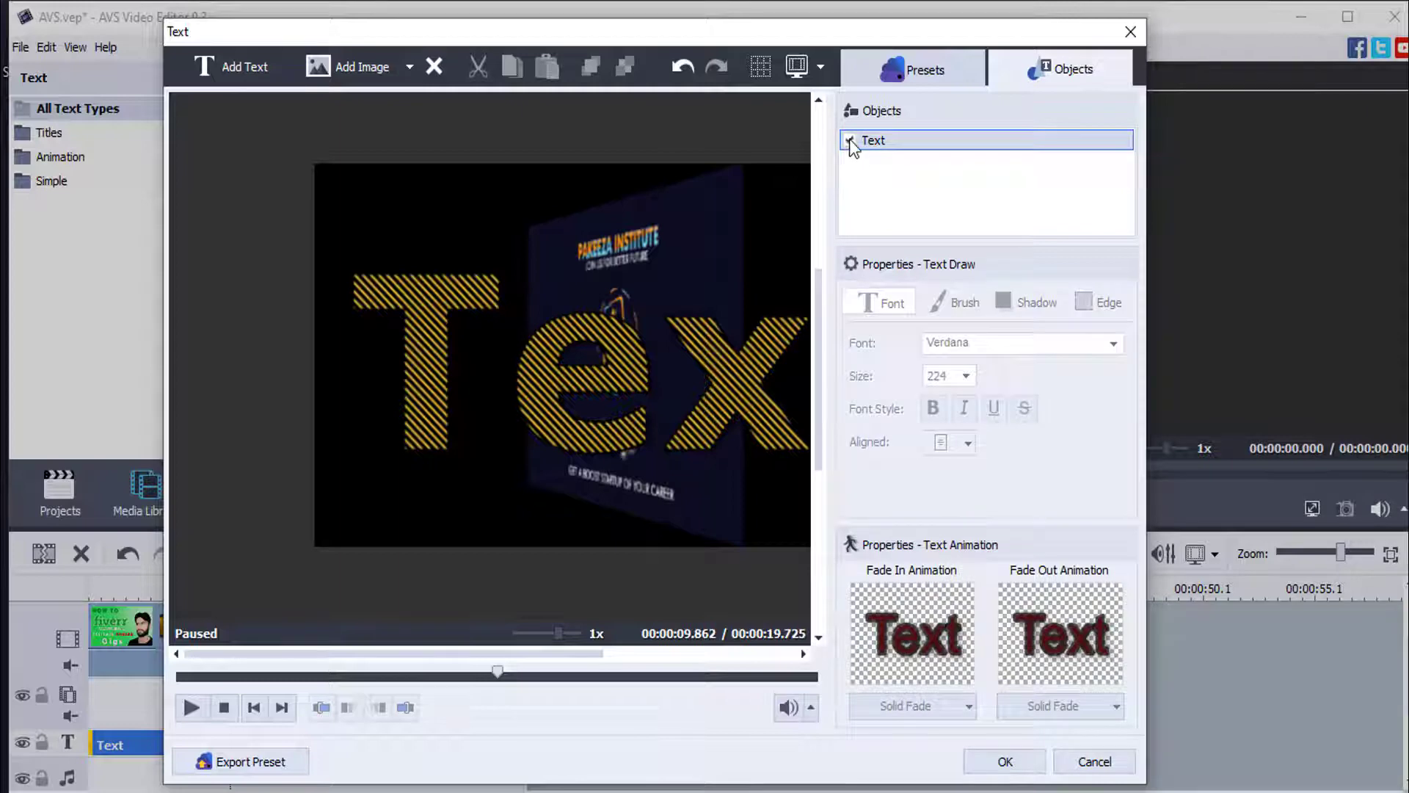
{"action": "left_click_drag", "start_coordinate": [607, 362], "coordinate": [512, 393]}
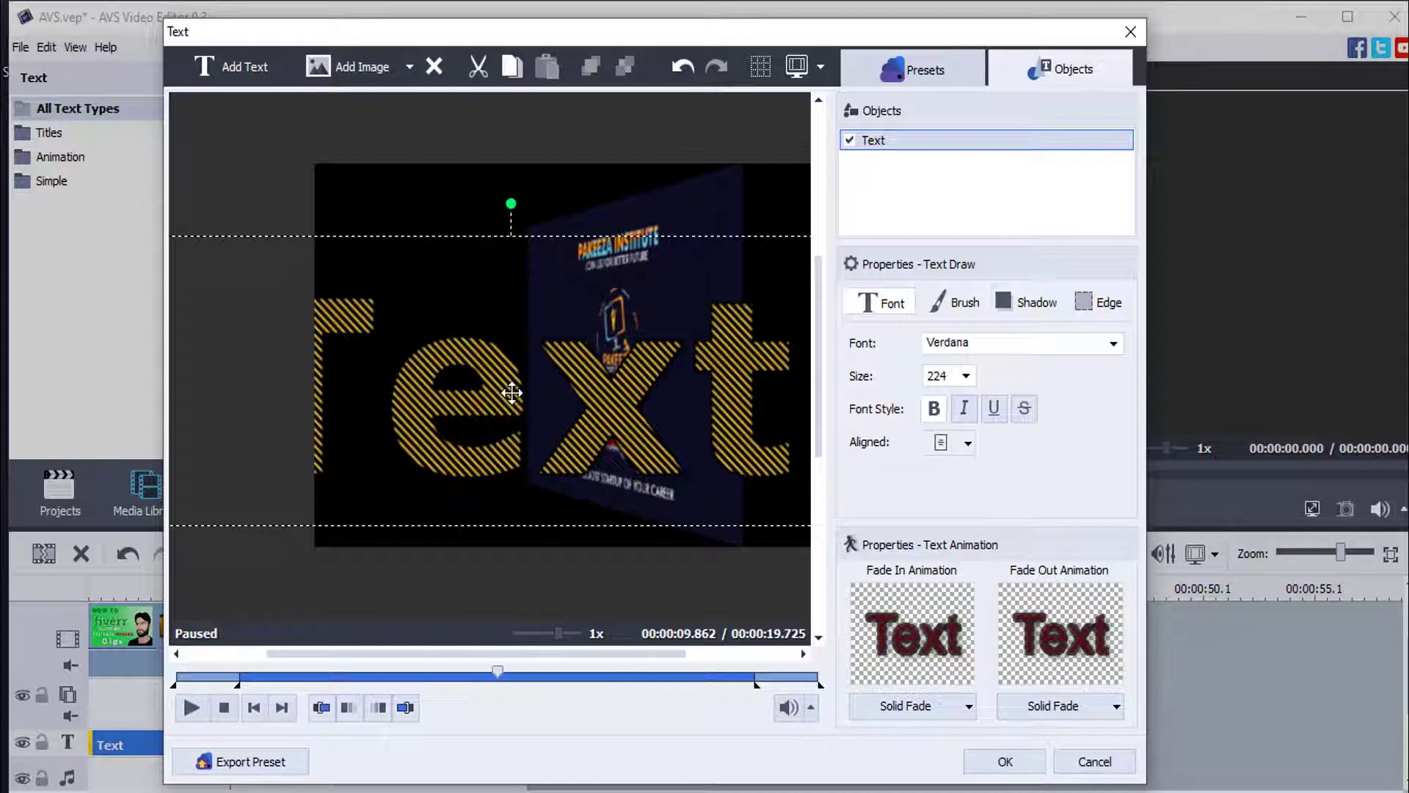
{"action": "left_click_drag", "start_coordinate": [511, 393], "coordinate": [522, 345]}
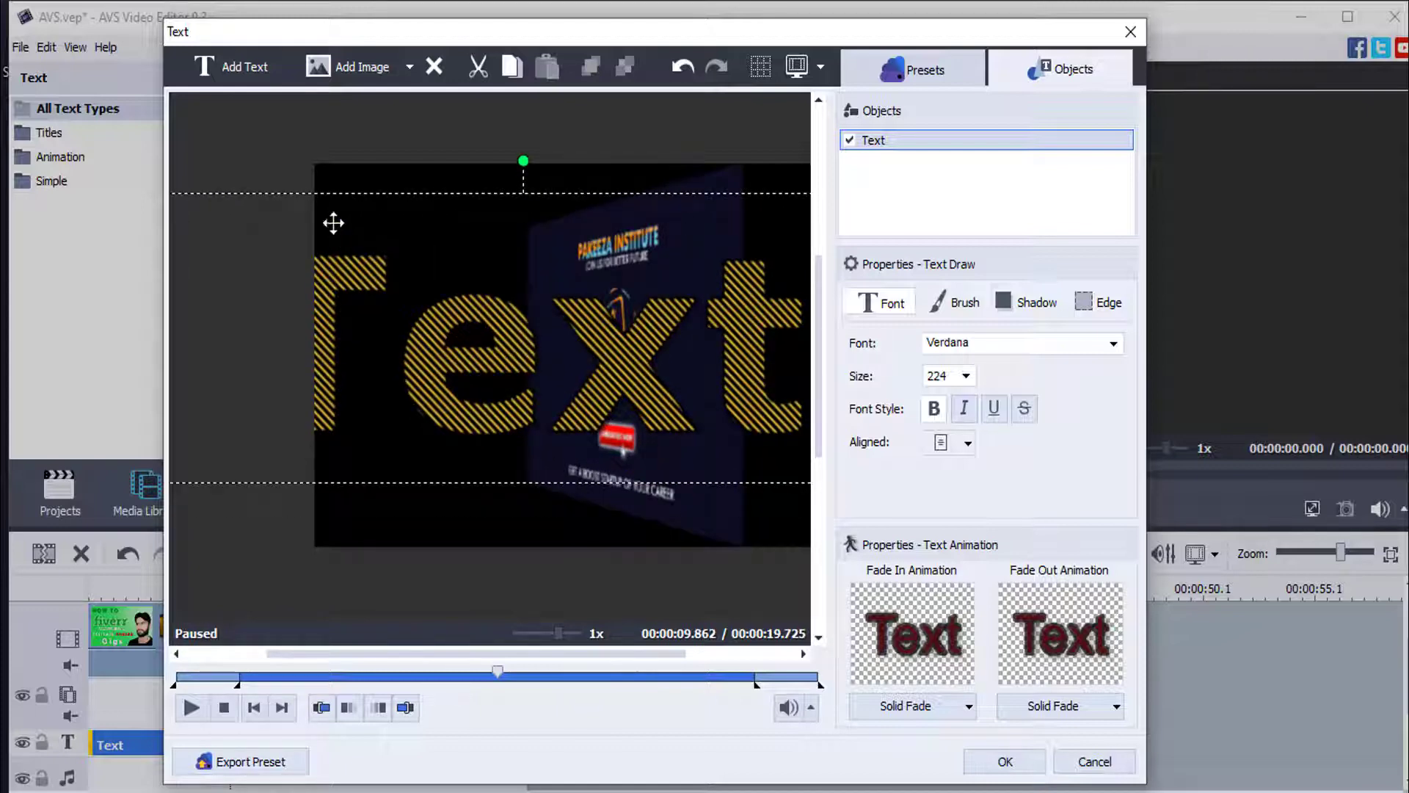
{"action": "left_click_drag", "start_coordinate": [444, 323], "coordinate": [477, 336]}
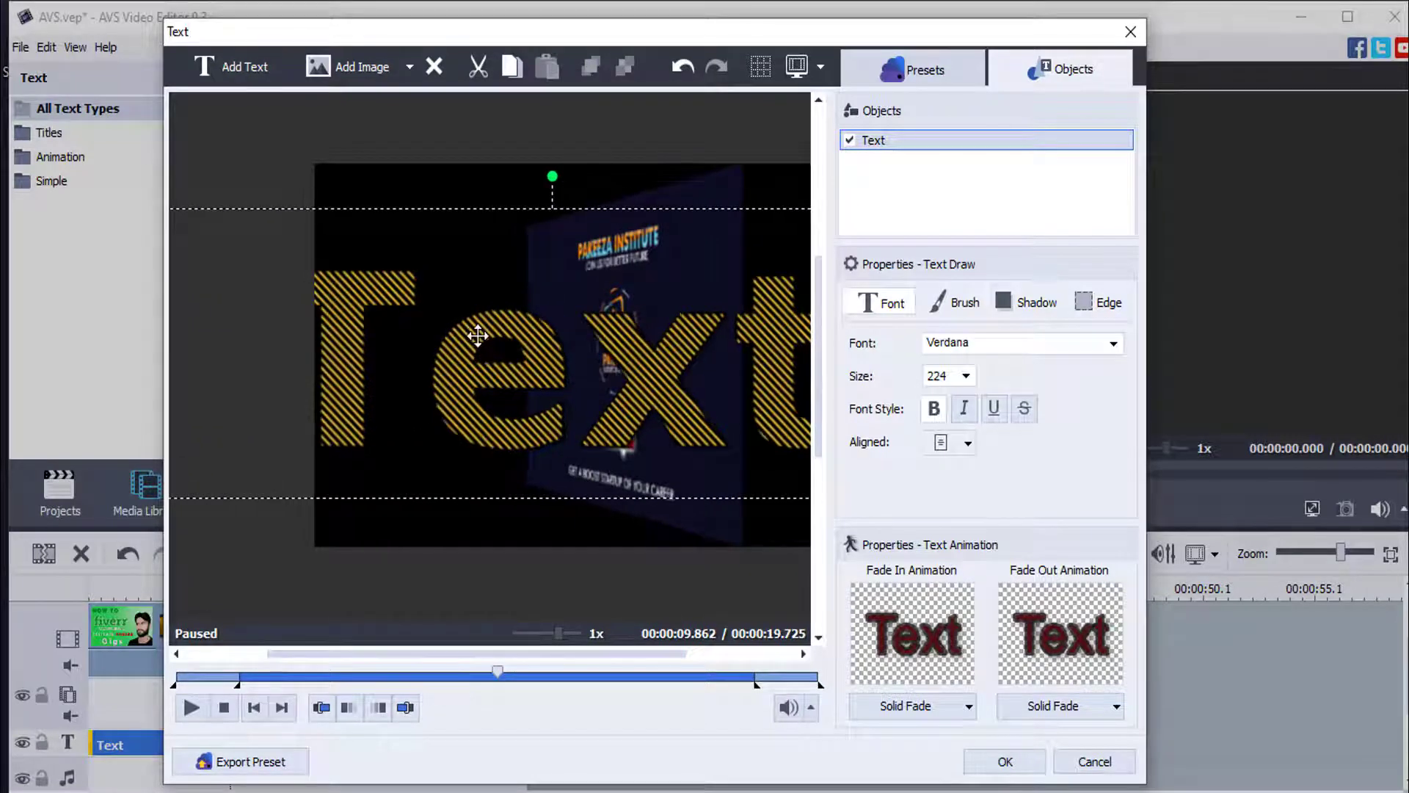
Add a second text object to the title and replace its wording with Pakeeza.
{"action": "left_click", "coordinate": [240, 76]}
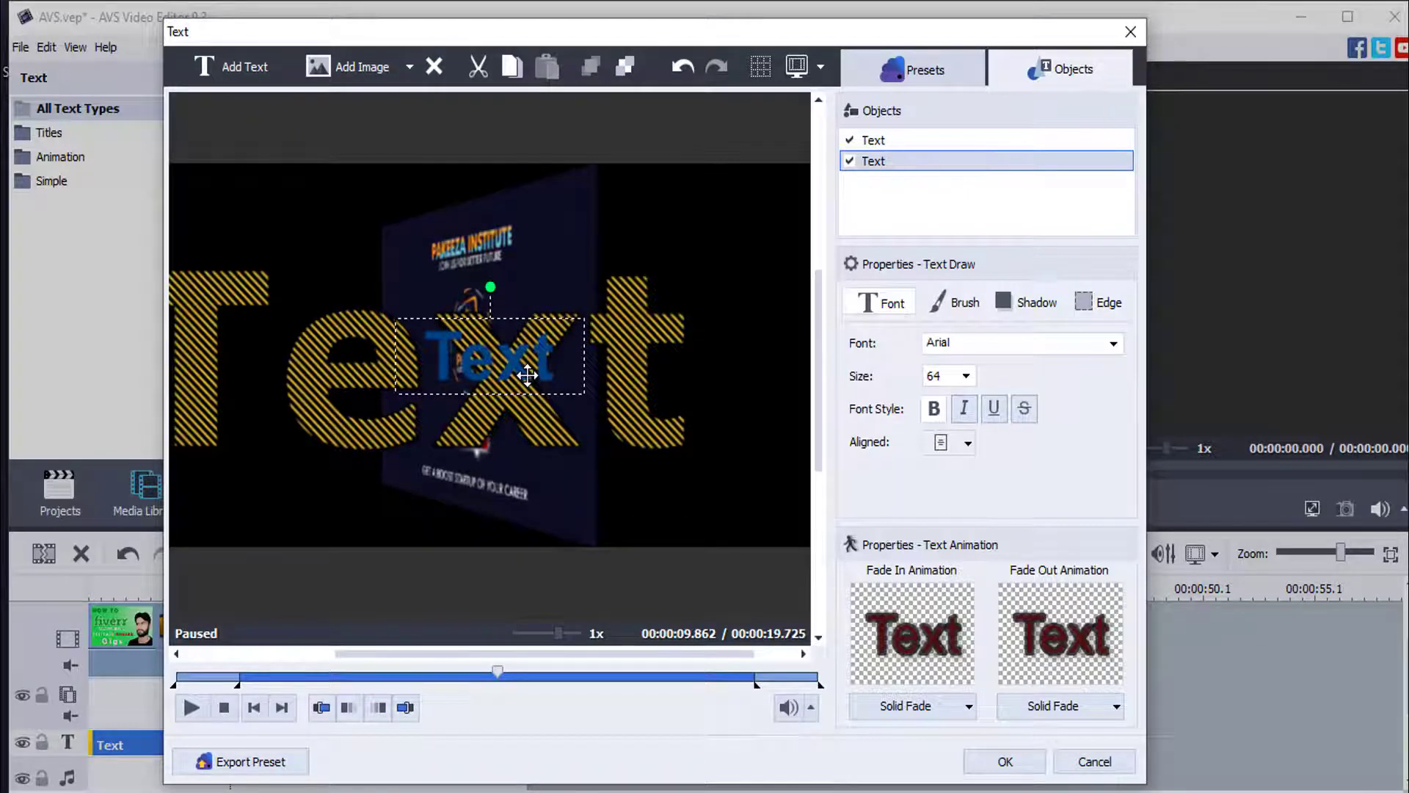
{"action": "double_click", "coordinate": [543, 360]}
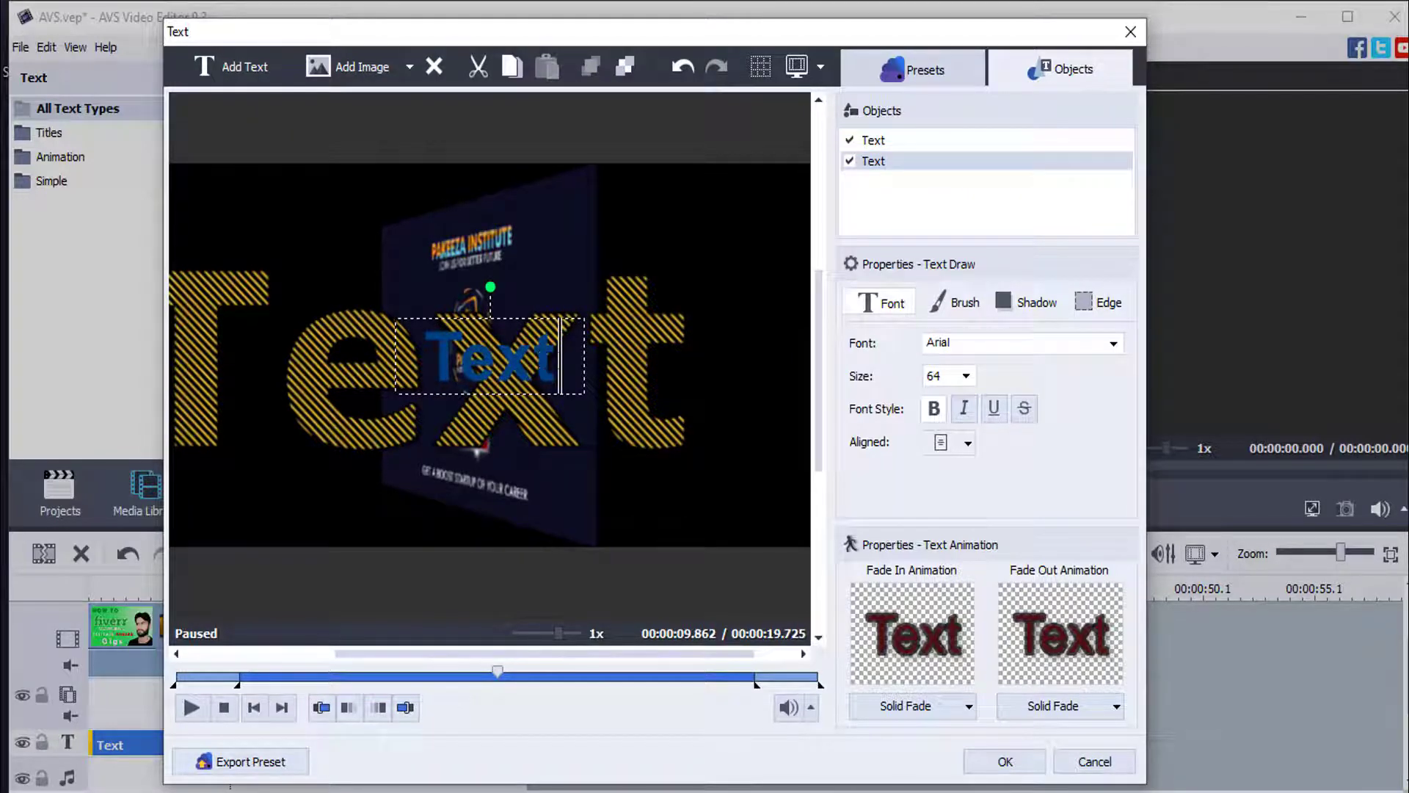
{"action": "key", "text": "shift+Left"}
{"action": "key", "text": "shift+Left"}
{"action": "key", "text": "shift+Left"}
{"action": "key", "text": "shift+Left"}
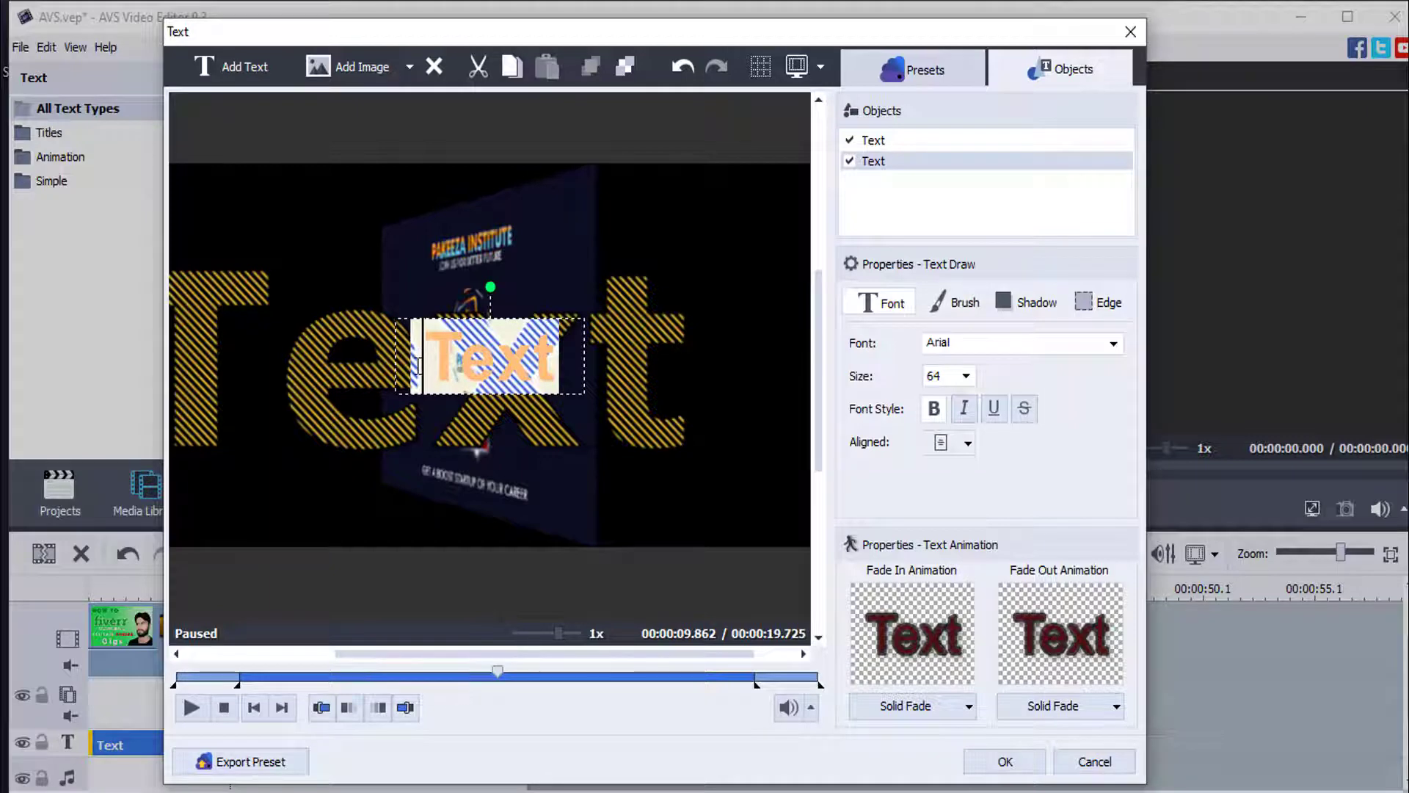
{"action": "type", "text": "Pa"}
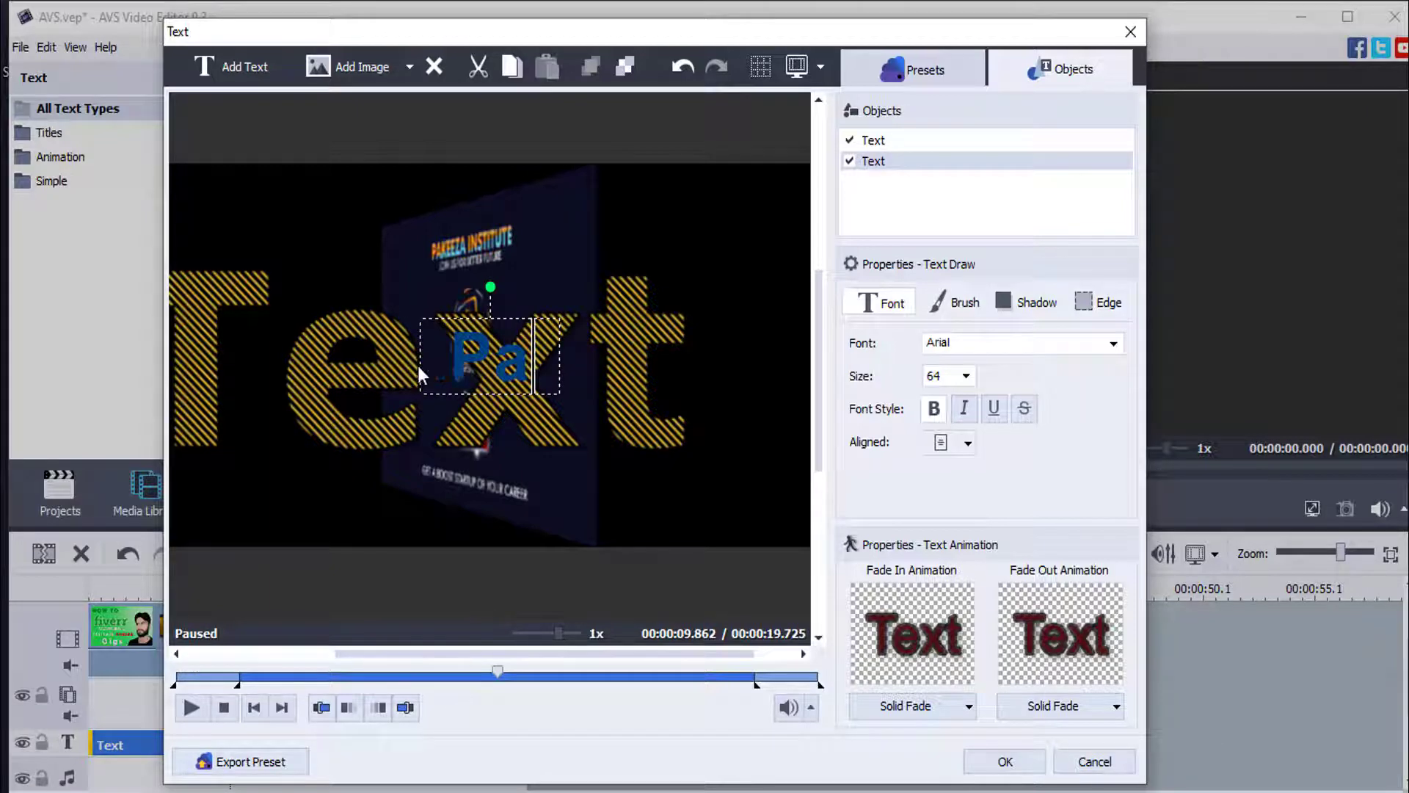
{"action": "type", "text": "keeza"}
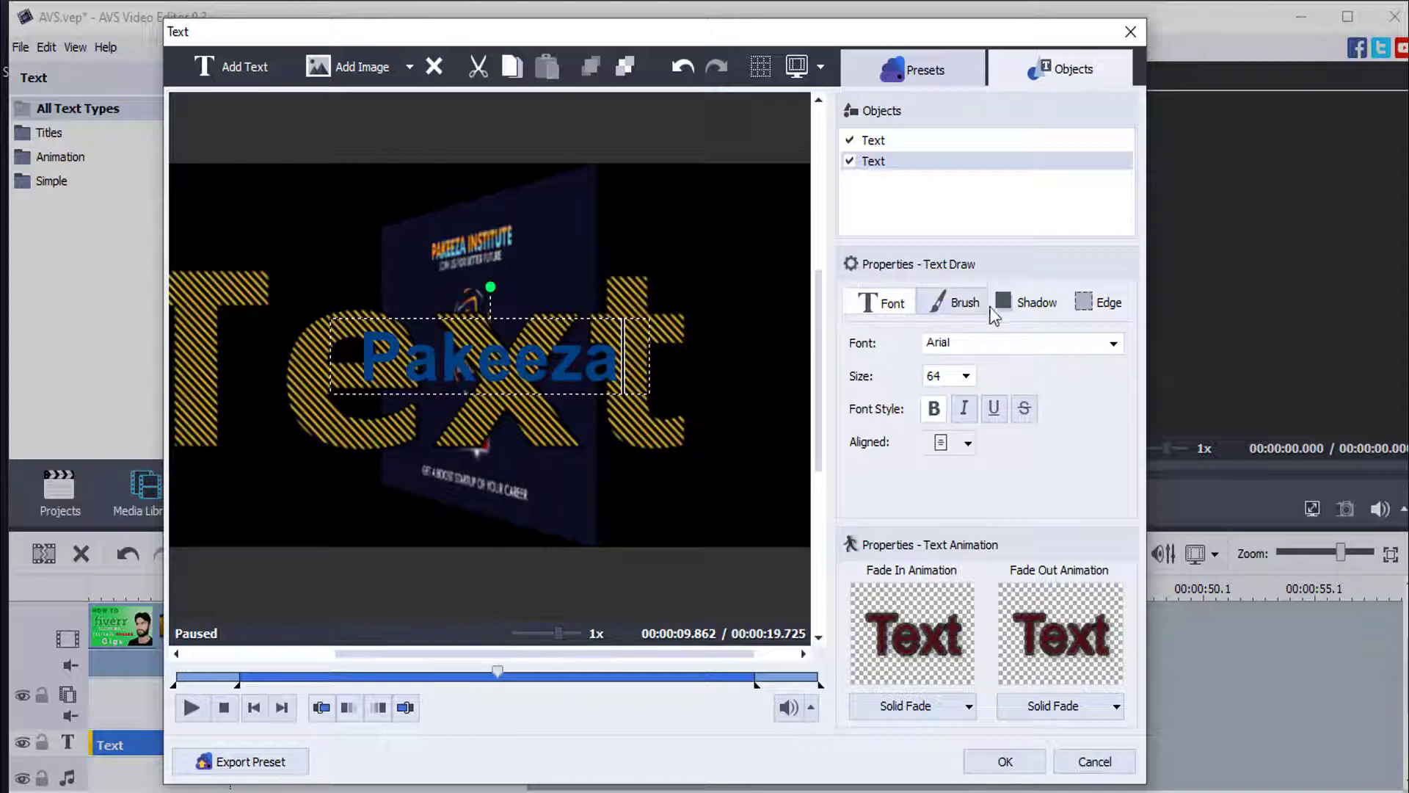
Set the Pakeeza text's font size to 120 and its solid brush color to bright yellow.
{"action": "left_click", "coordinate": [966, 375]}
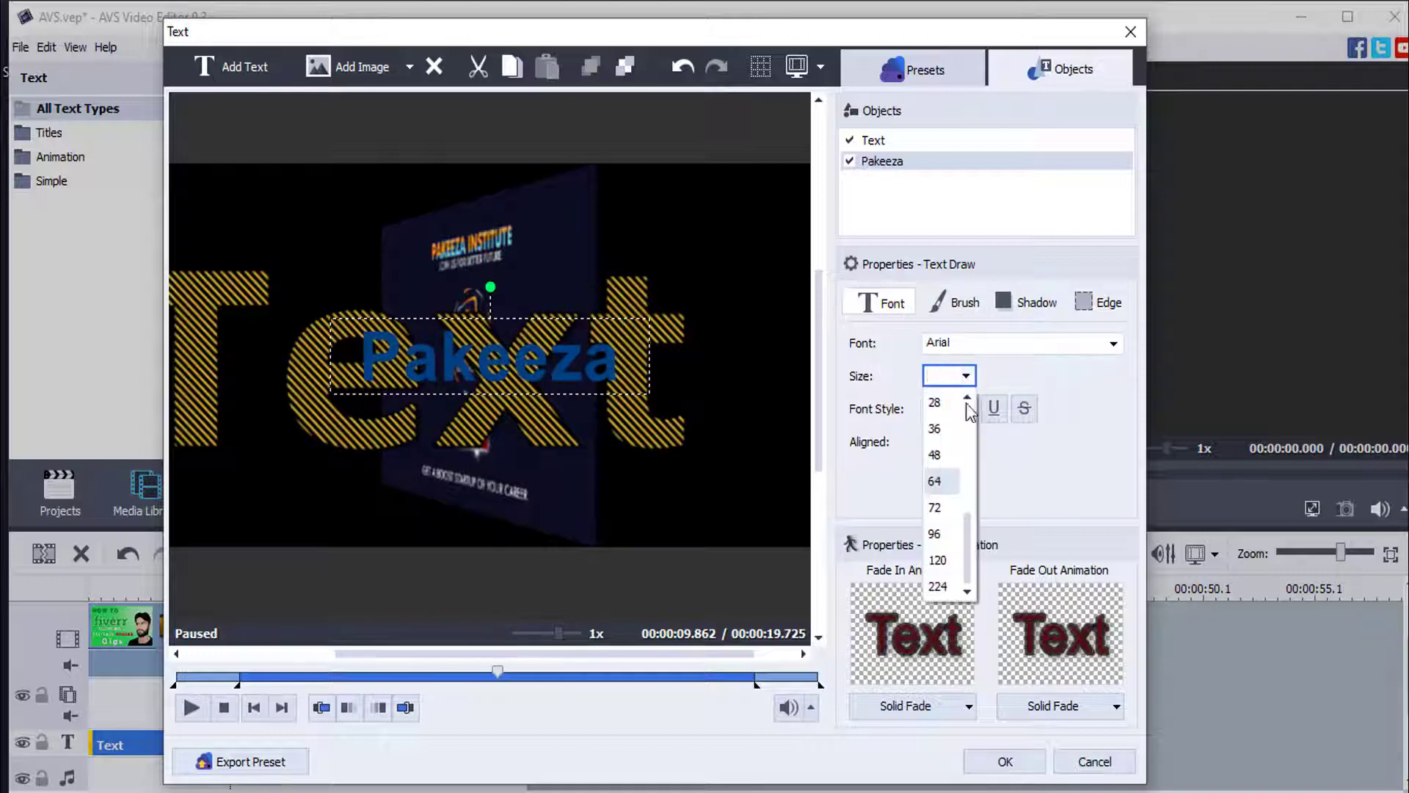
{"action": "left_click", "coordinate": [939, 561]}
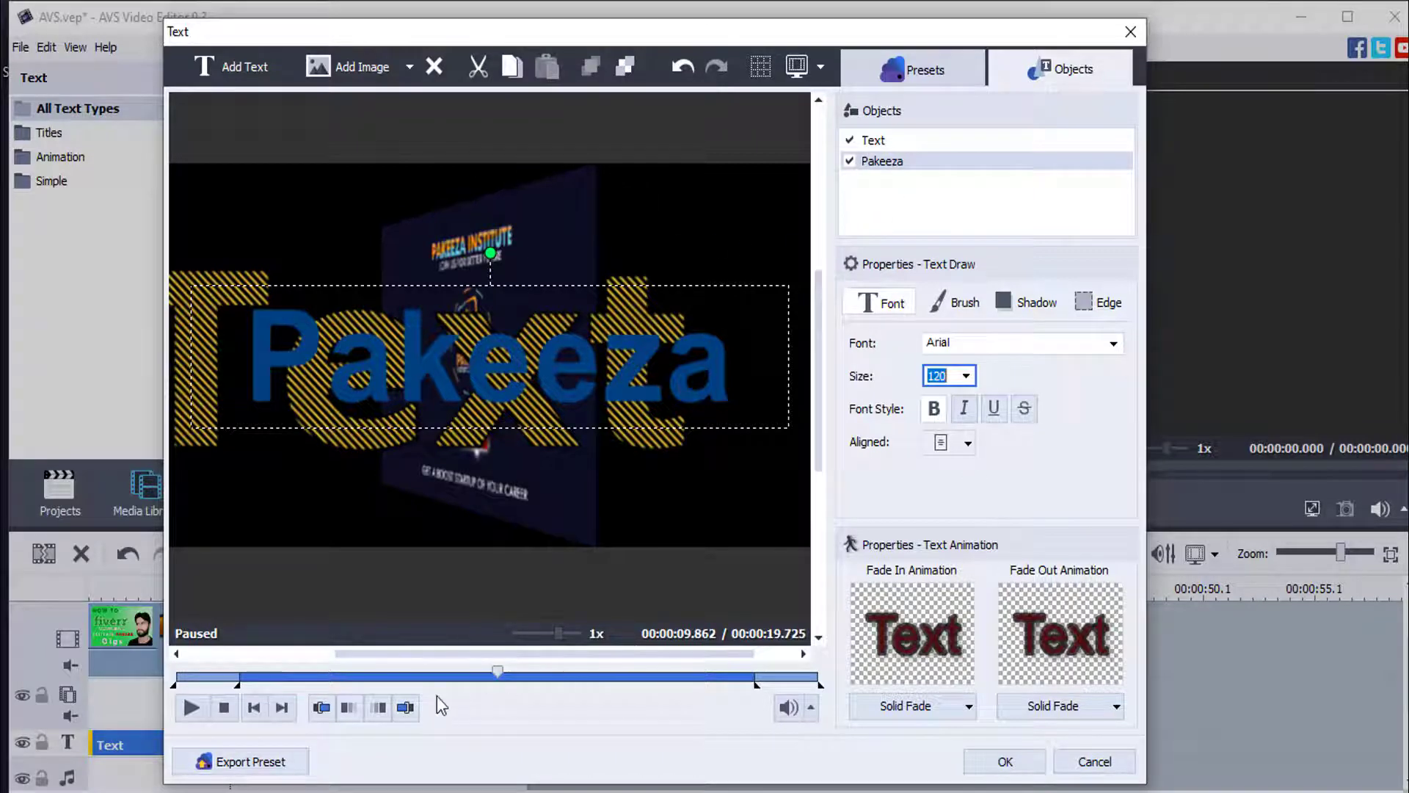
{"action": "left_click", "coordinate": [747, 563]}
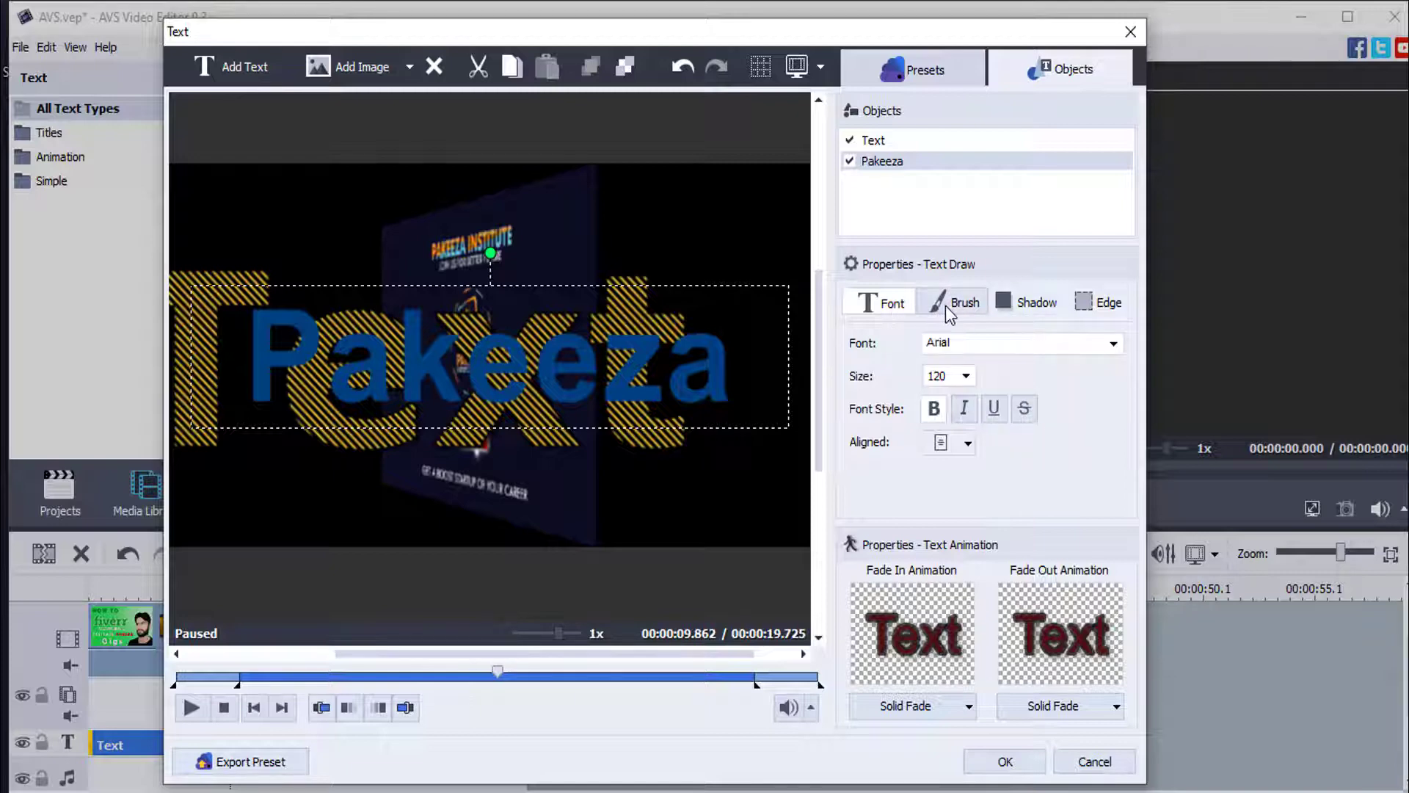
{"action": "left_click", "coordinate": [966, 308]}
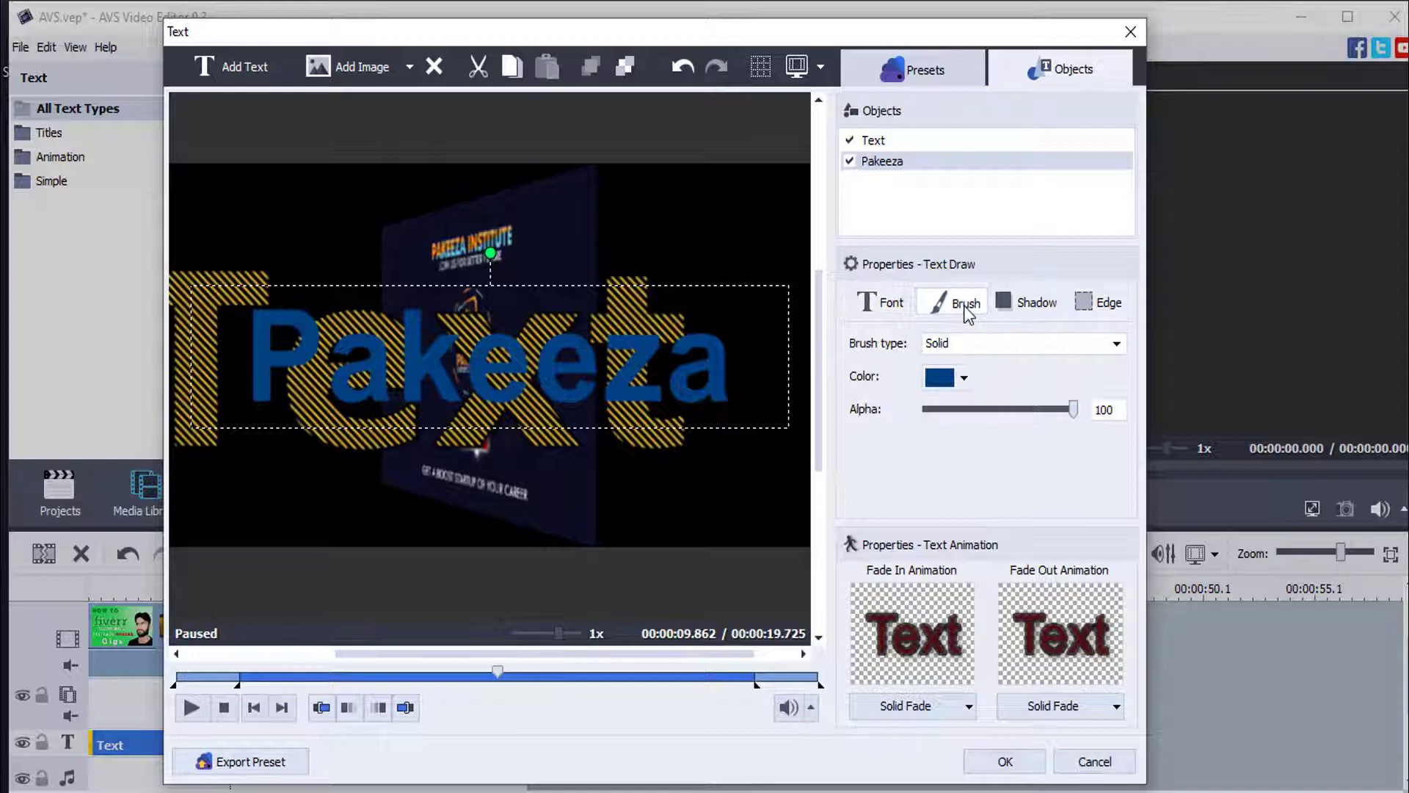
{"action": "left_click", "coordinate": [963, 376]}
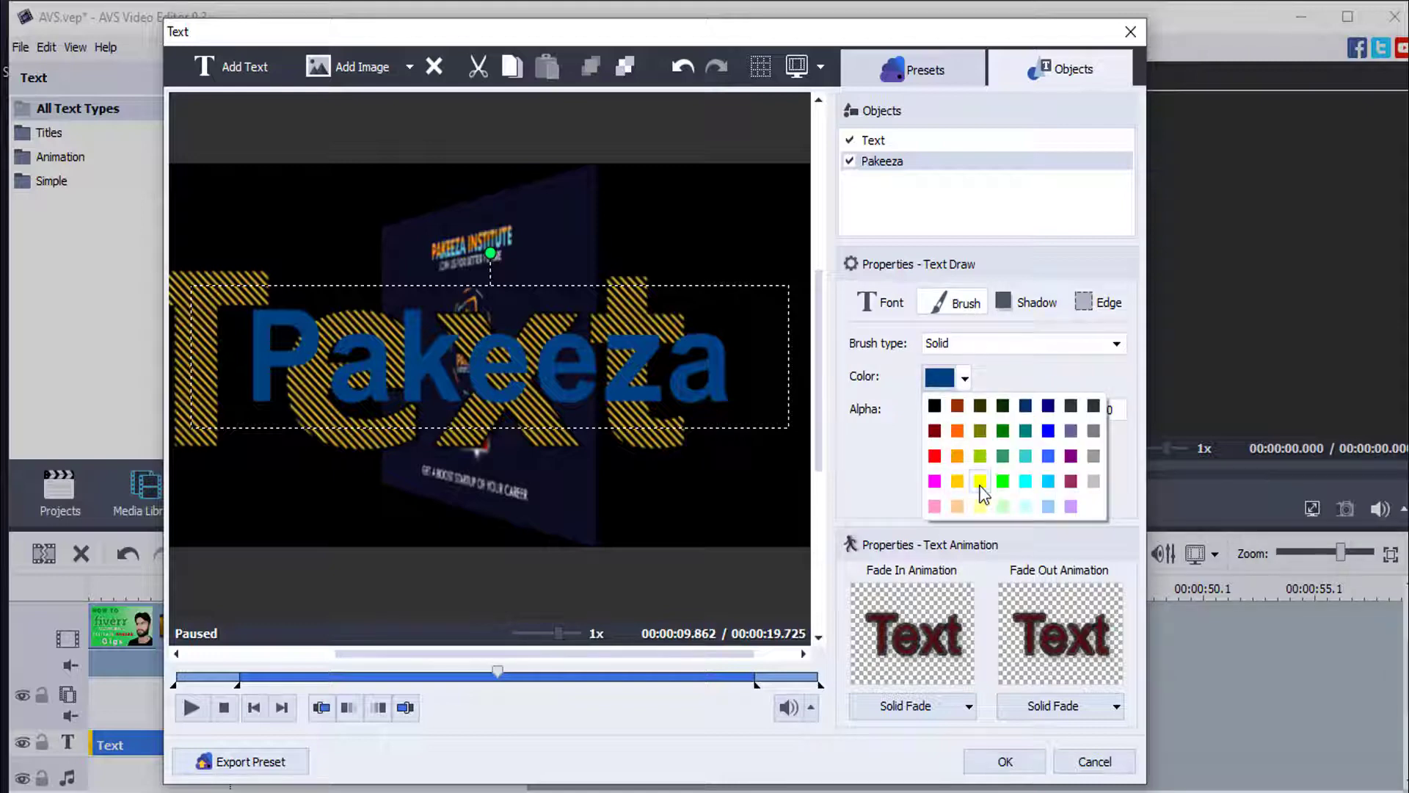
{"action": "left_click", "coordinate": [980, 481]}
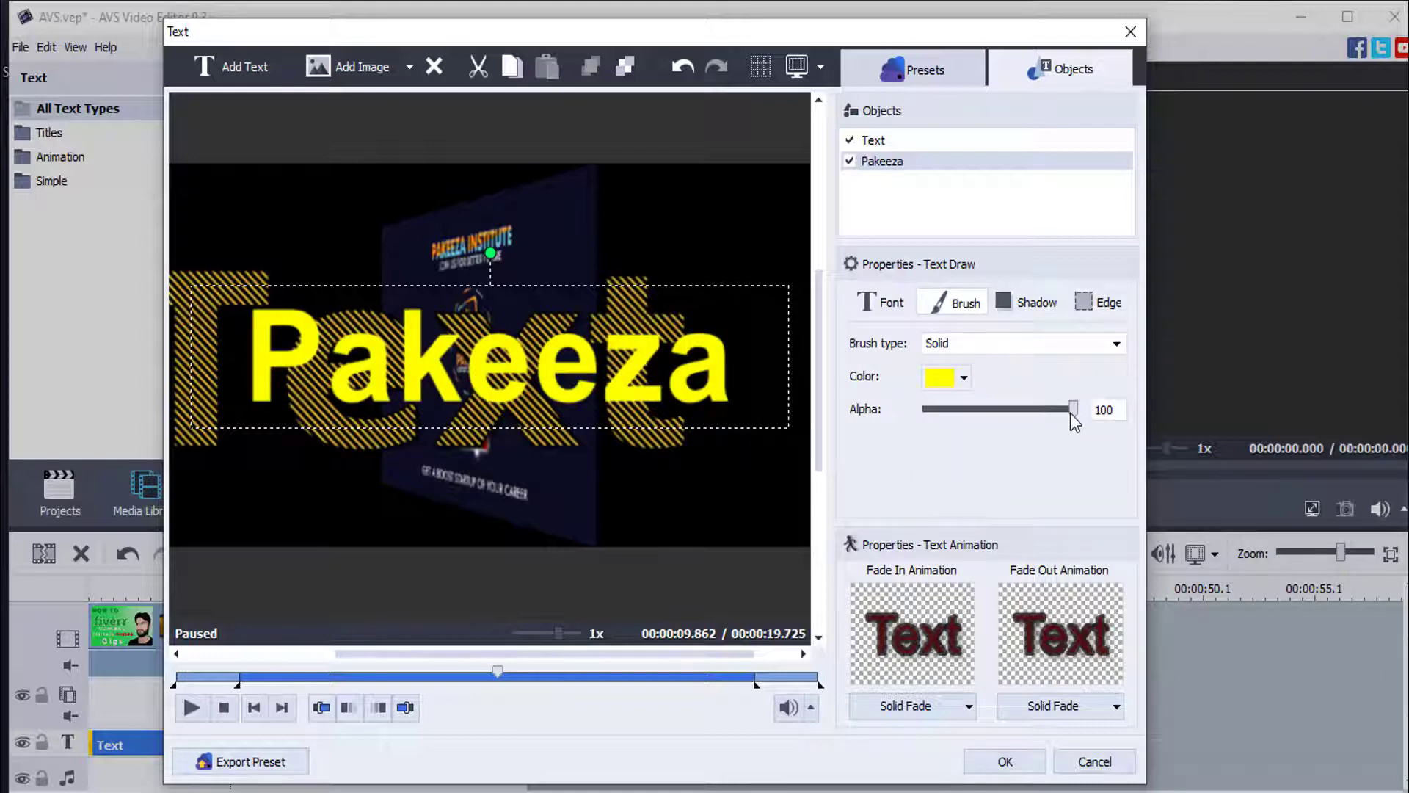
Enable the shadow for the Pakeeza text and apply the title changes to the project.
{"action": "left_click", "coordinate": [1005, 310]}
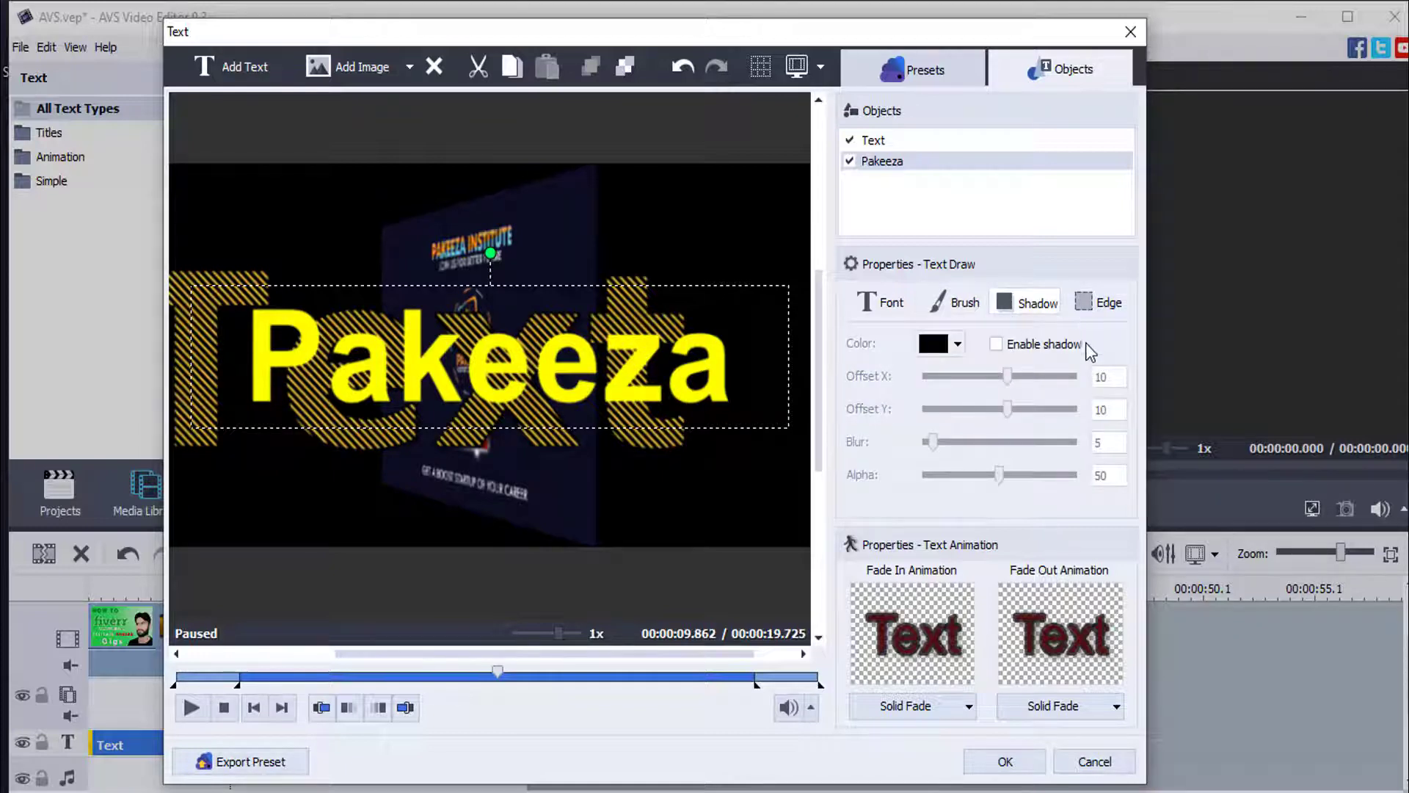
{"action": "left_click", "coordinate": [1084, 345]}
{"action": "left_click", "coordinate": [1028, 757]}
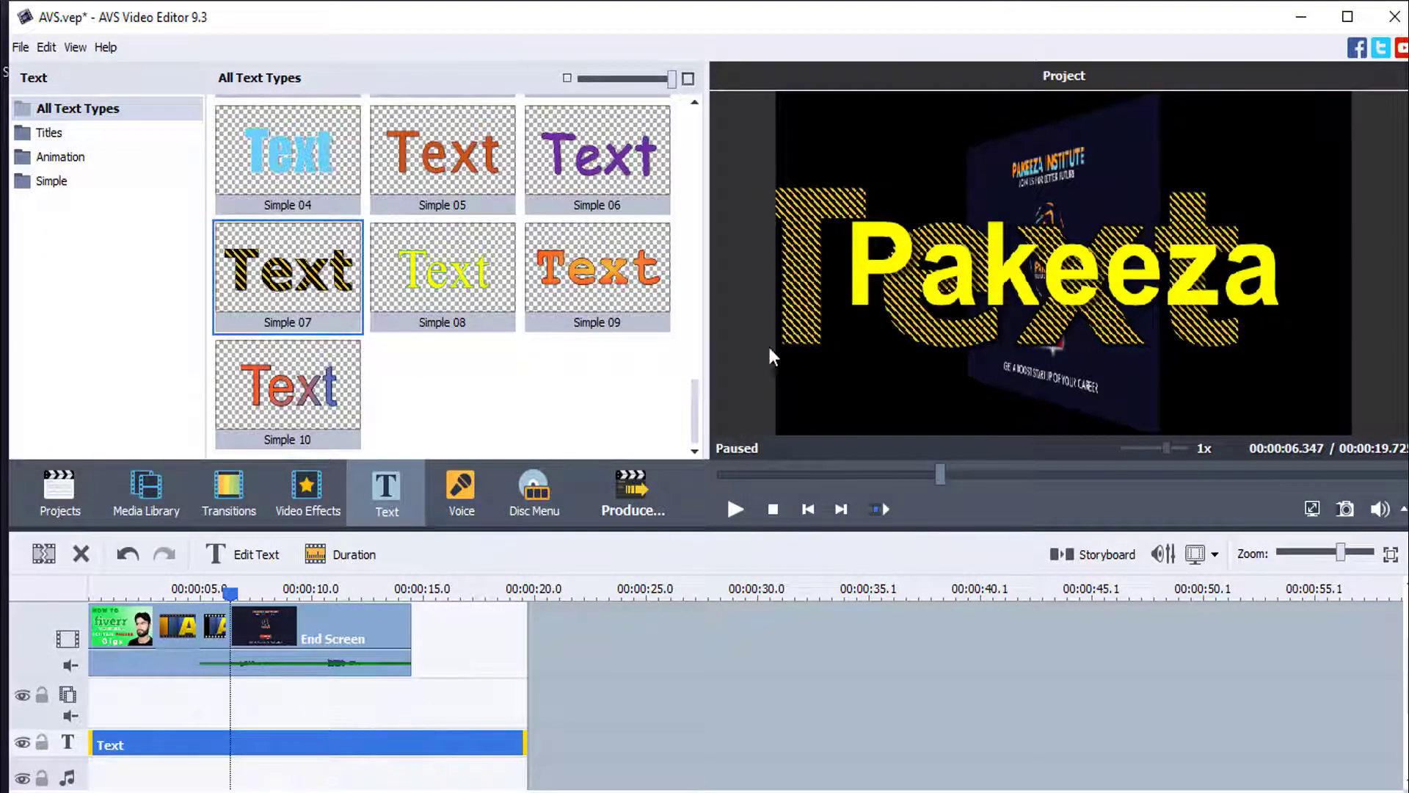
Reopen the text clip for editing, move the large Text object slightly down and hide it.
{"action": "right_click", "coordinate": [414, 742]}
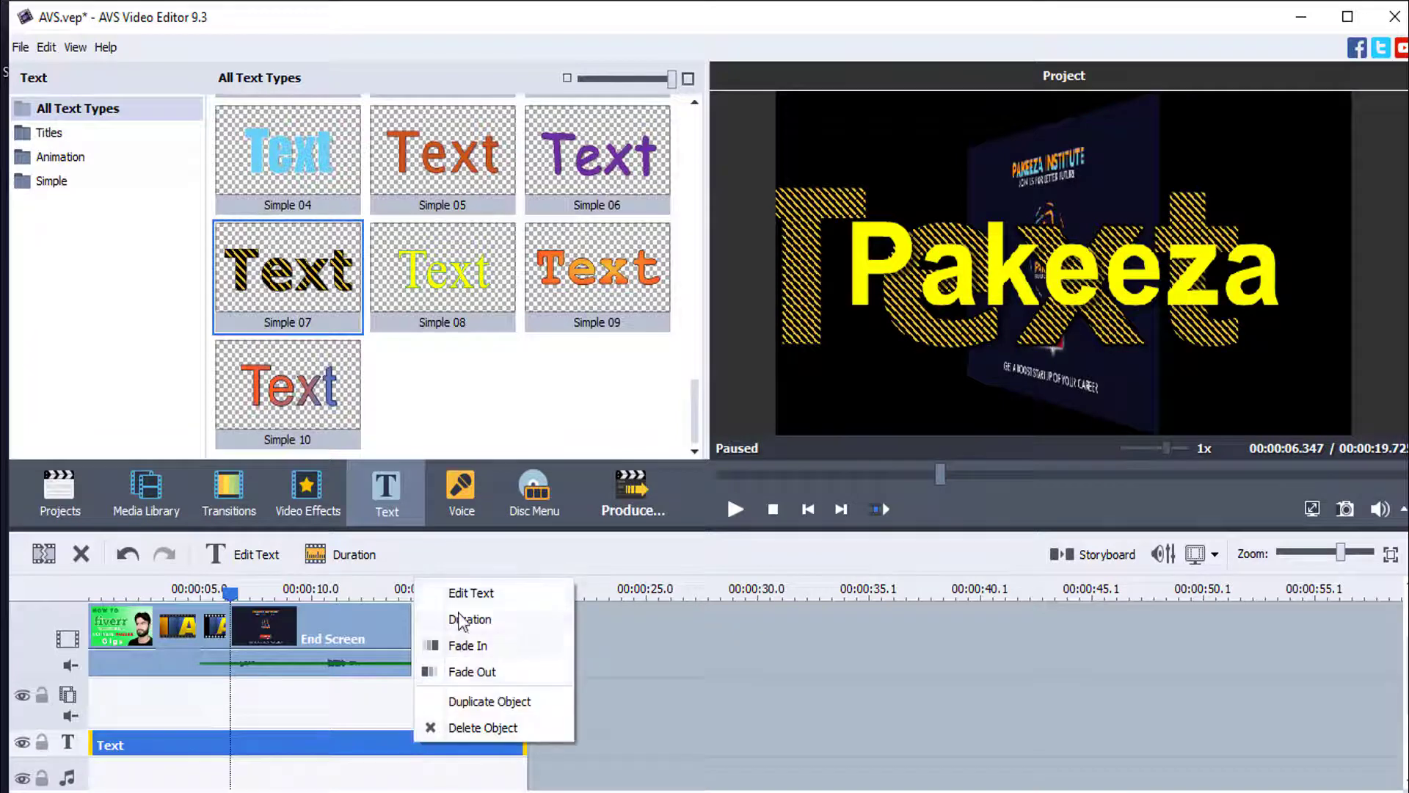
{"action": "left_click", "coordinate": [473, 593]}
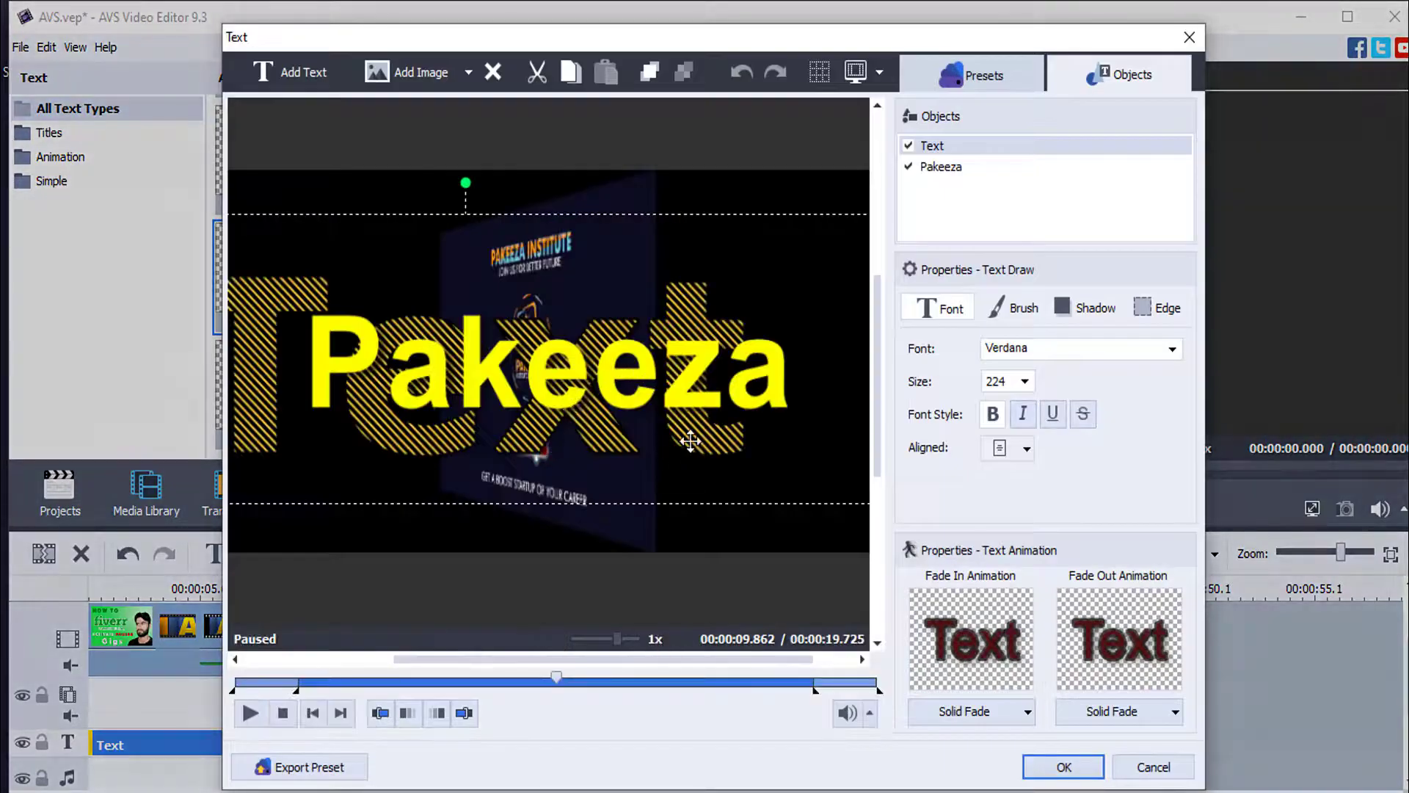
{"action": "mouse_move", "coordinate": [700, 442]}
{"action": "left_mouse_down"}
{"action": "mouse_move", "coordinate": [659, 403]}
{"action": "mouse_move", "coordinate": [705, 472]}
{"action": "left_mouse_up"}
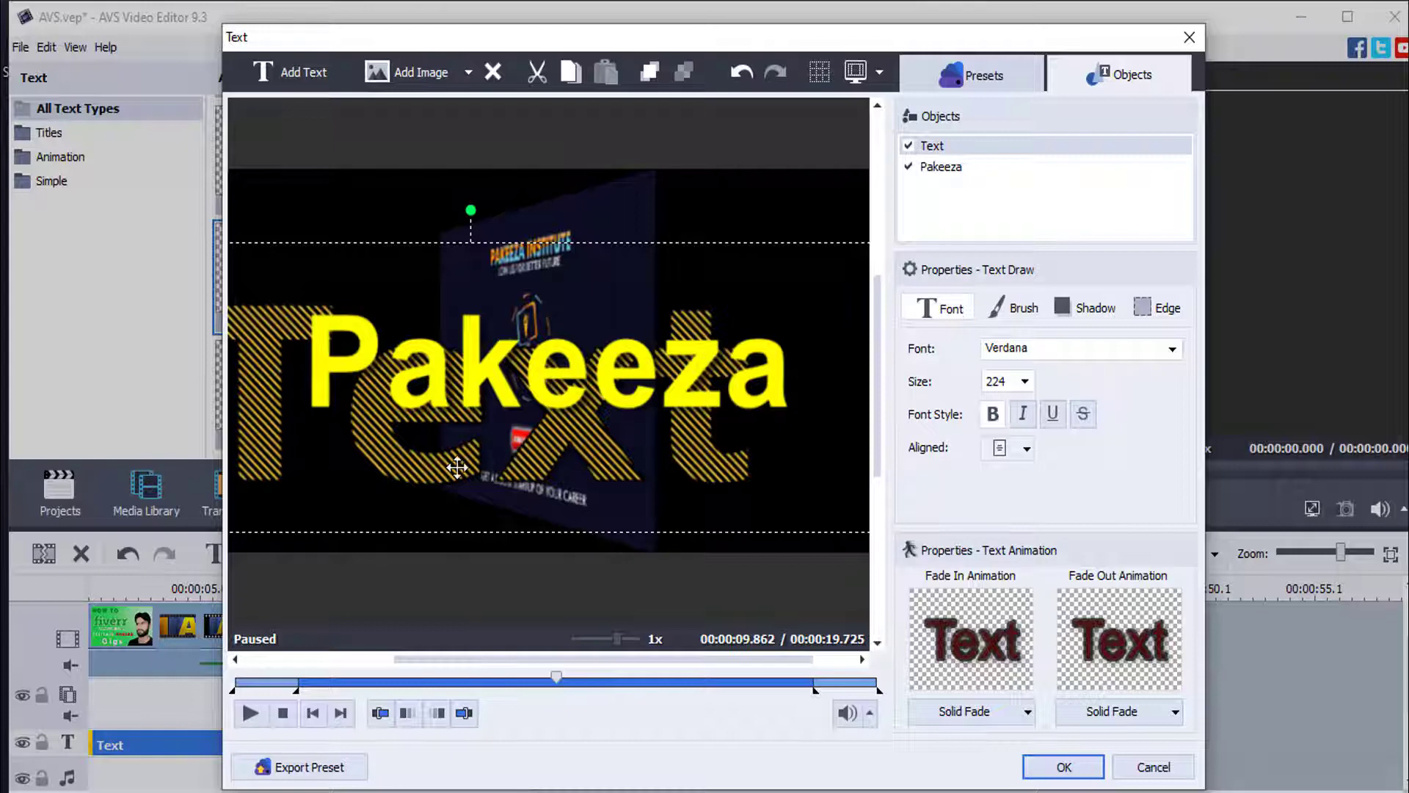
{"action": "left_click", "coordinate": [909, 147]}
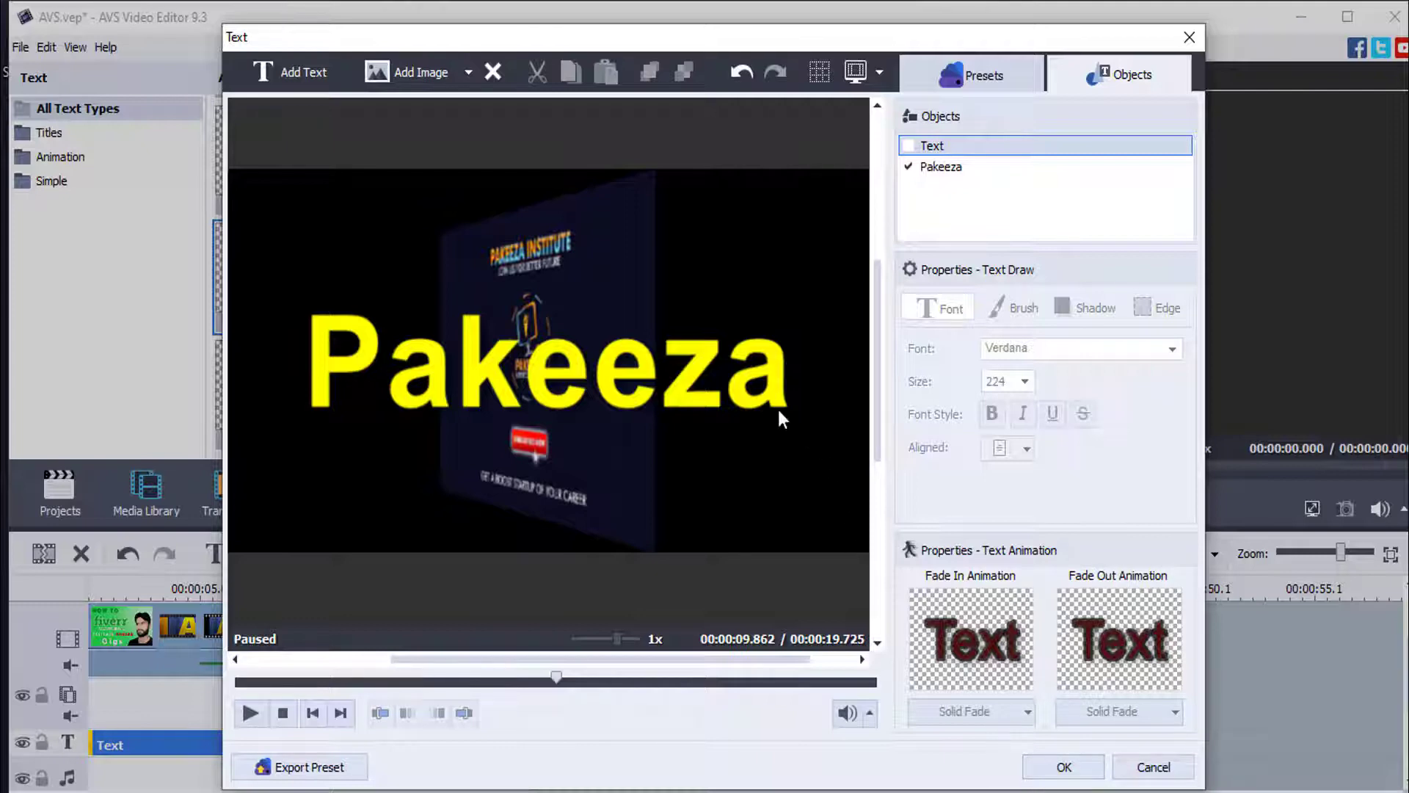
Try to retype the Pakeeza object's wording in capital letters and hide that object.
{"action": "left_click", "coordinate": [953, 170]}
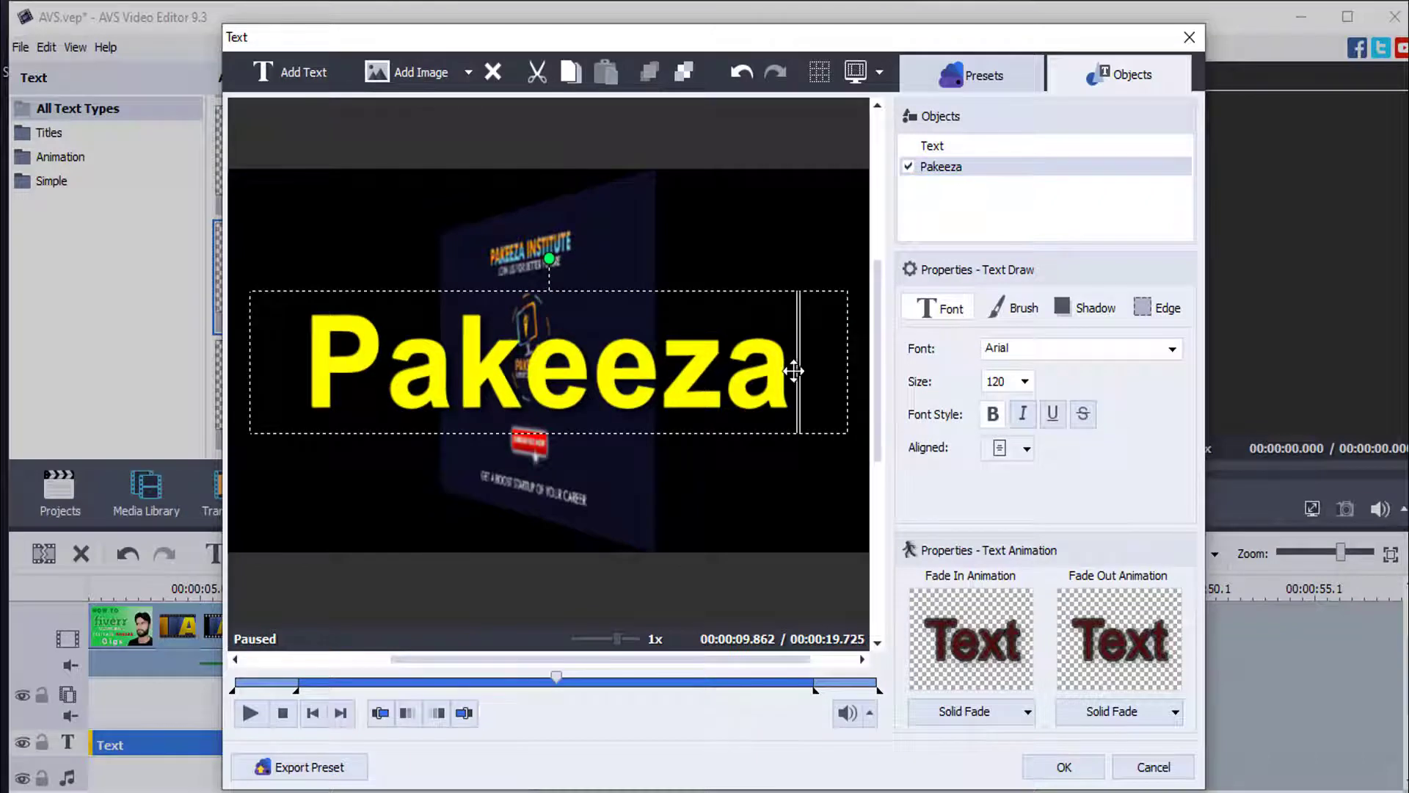
{"action": "left_click_drag", "start_coordinate": [754, 374], "coordinate": [308, 382]}
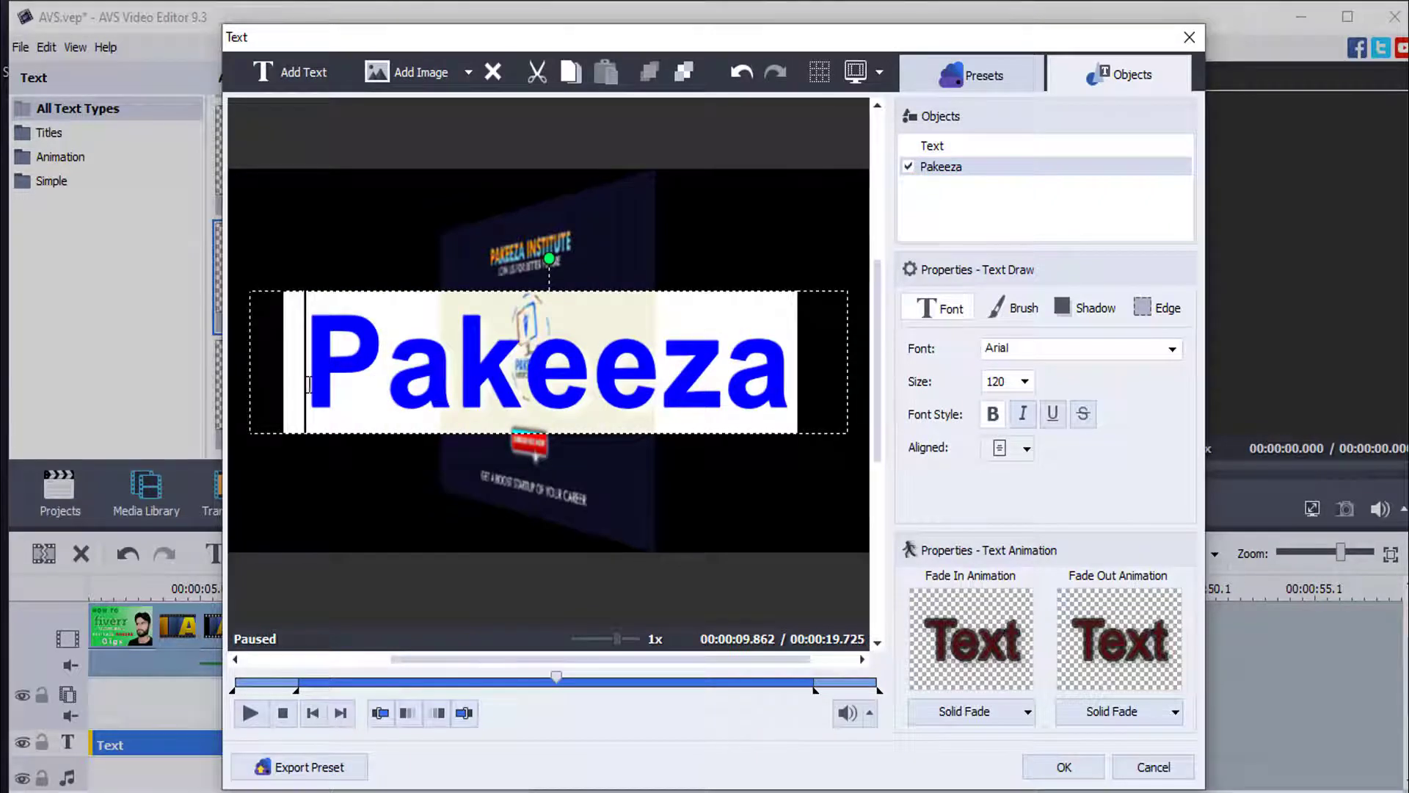
{"action": "left_click", "coordinate": [308, 384]}
{"action": "type", "text": "PAKE"}
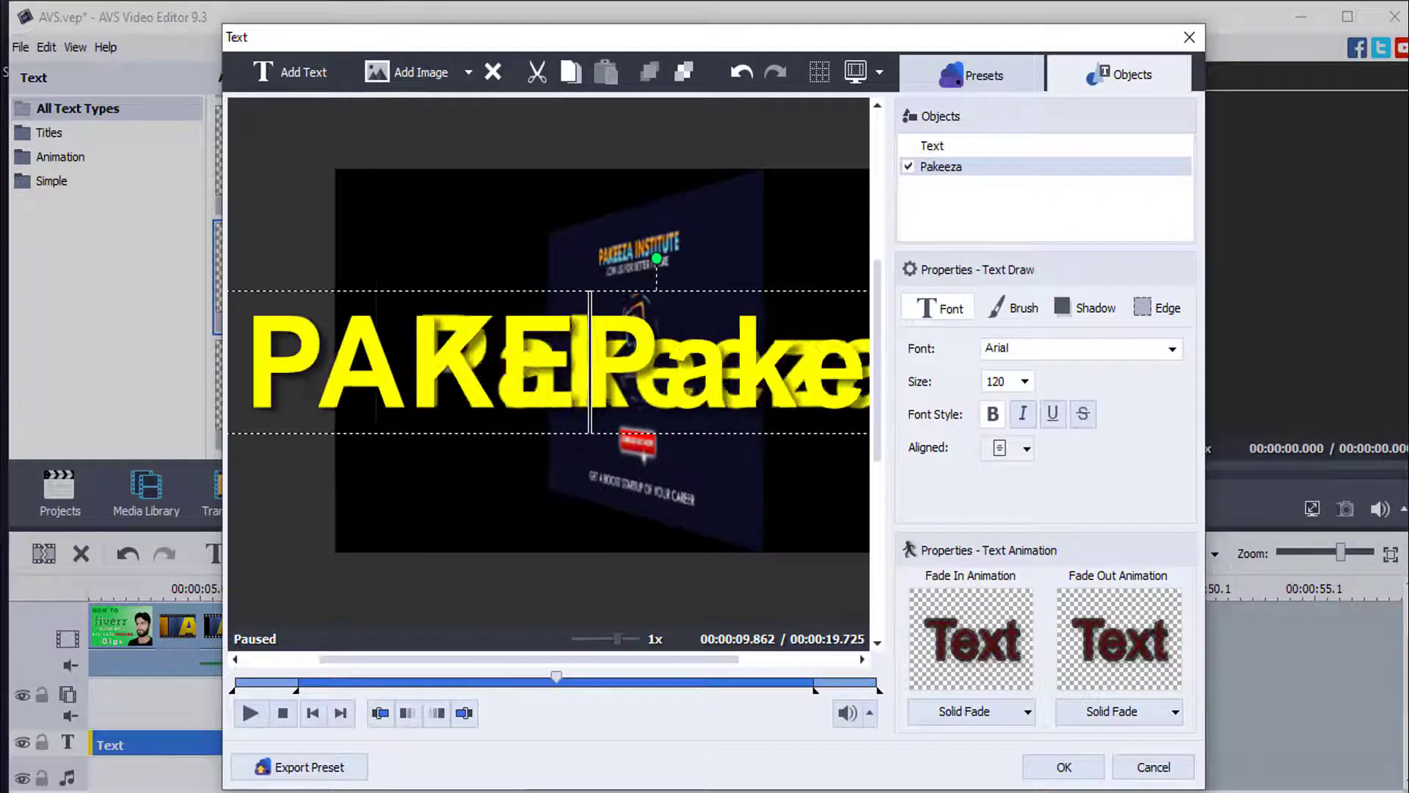
{"action": "type", "text": "E"}
{"action": "double_click", "coordinate": [313, 382]}
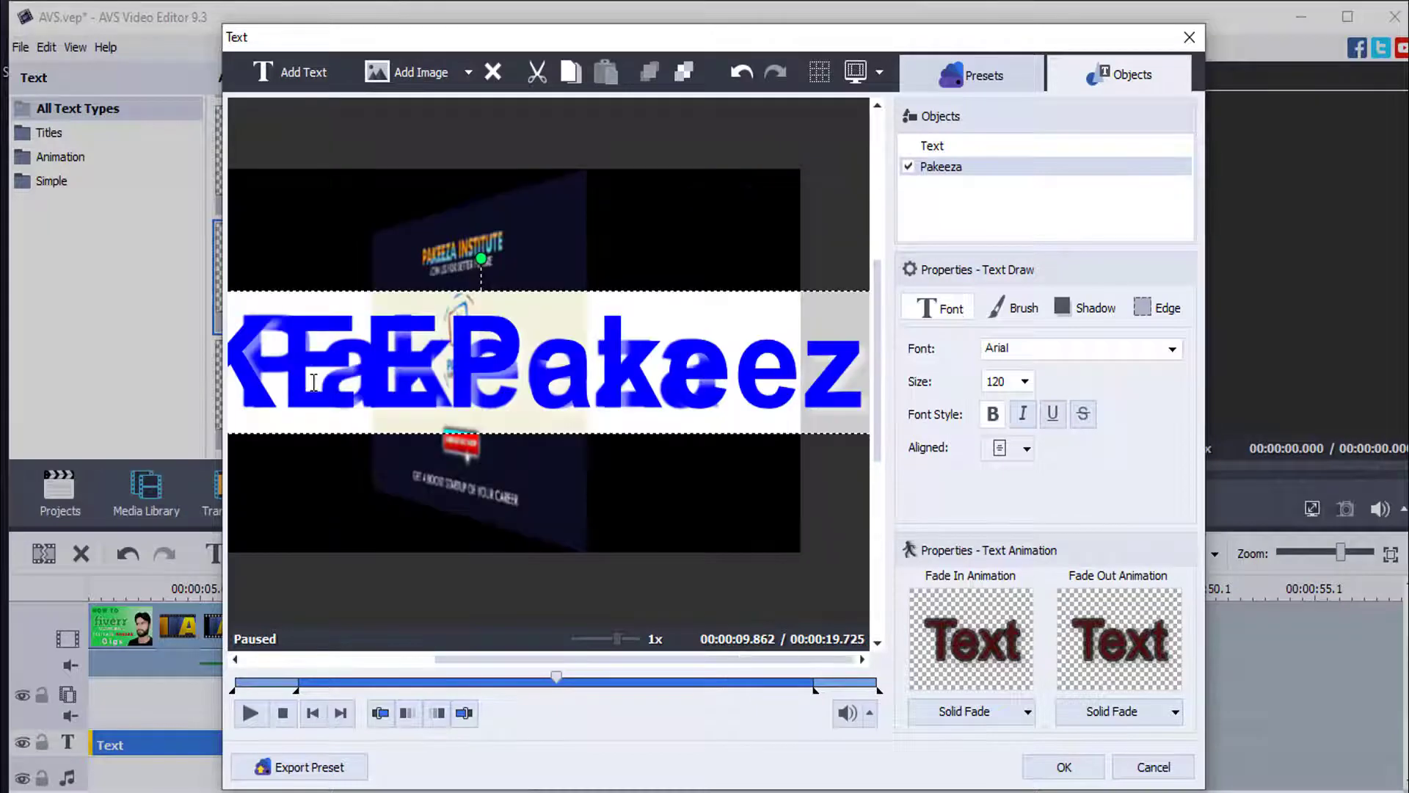
{"action": "key", "text": "Escape"}
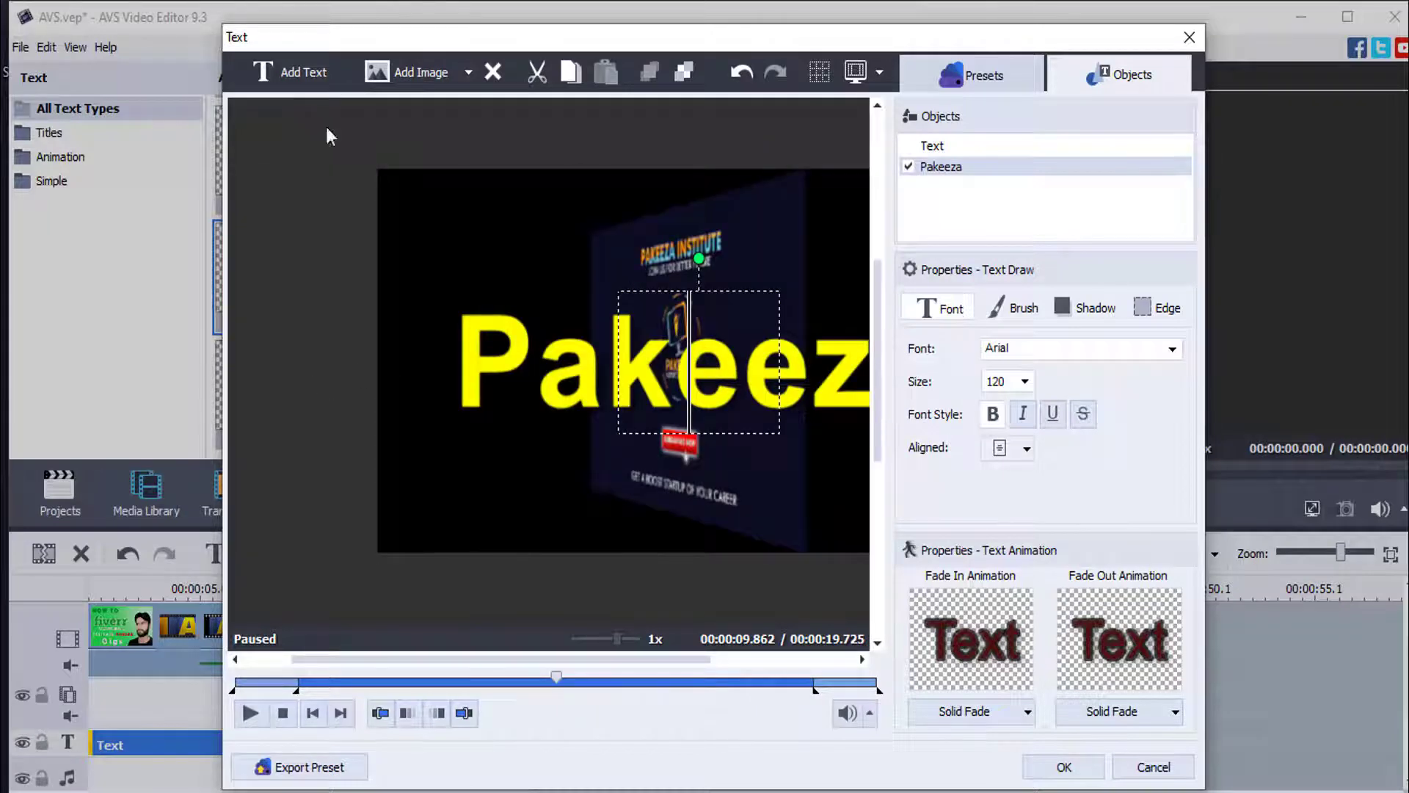
Add a third text object to the title and enter PAKEEZA in front of its default wording.
{"action": "left_click", "coordinate": [279, 76]}
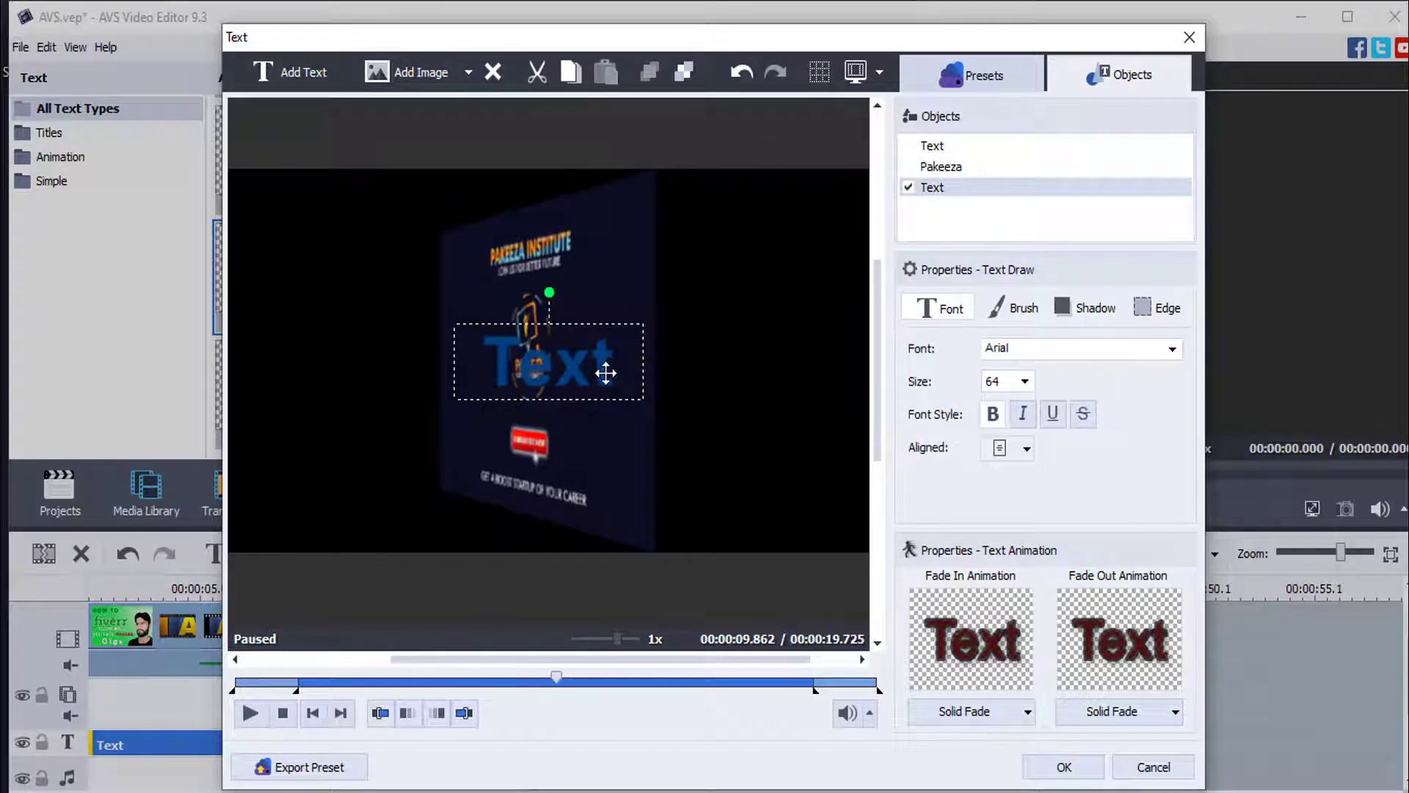
{"action": "double_click", "coordinate": [619, 364]}
{"action": "left_click_drag", "start_coordinate": [618, 363], "coordinate": [470, 368]}
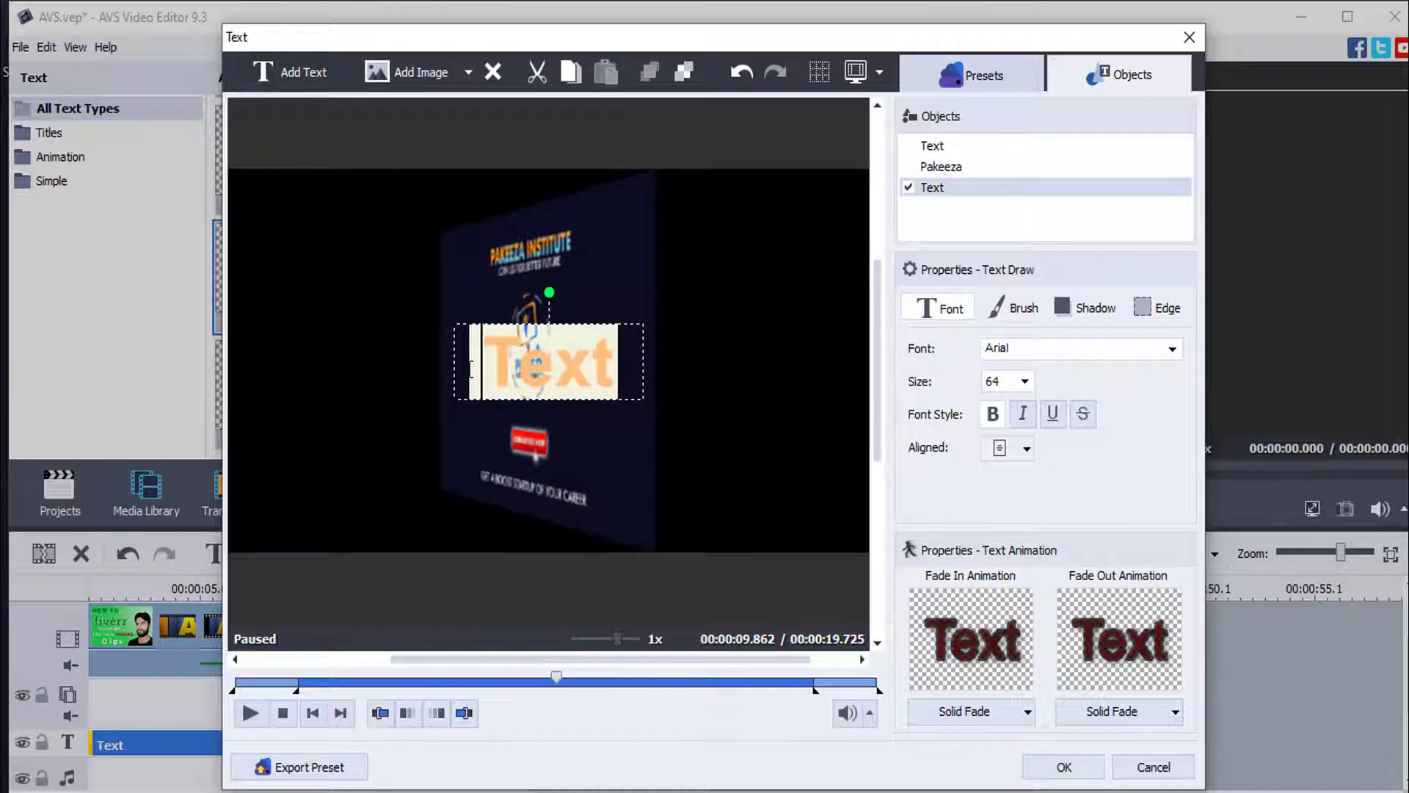
{"action": "left_click", "coordinate": [471, 369]}
{"action": "type", "text": "p"}
{"action": "key", "text": "BackSpace"}
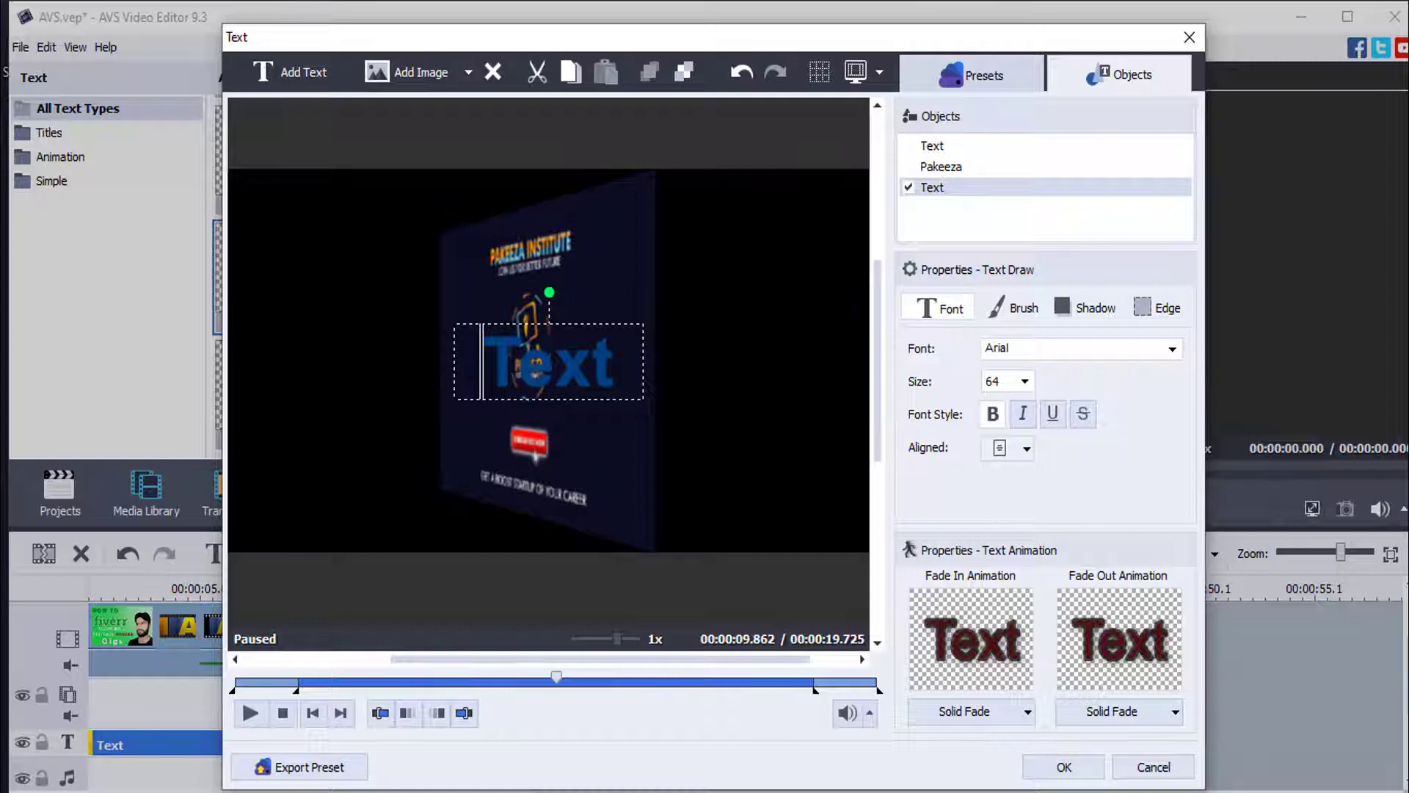
{"action": "type", "text": "PAK"}
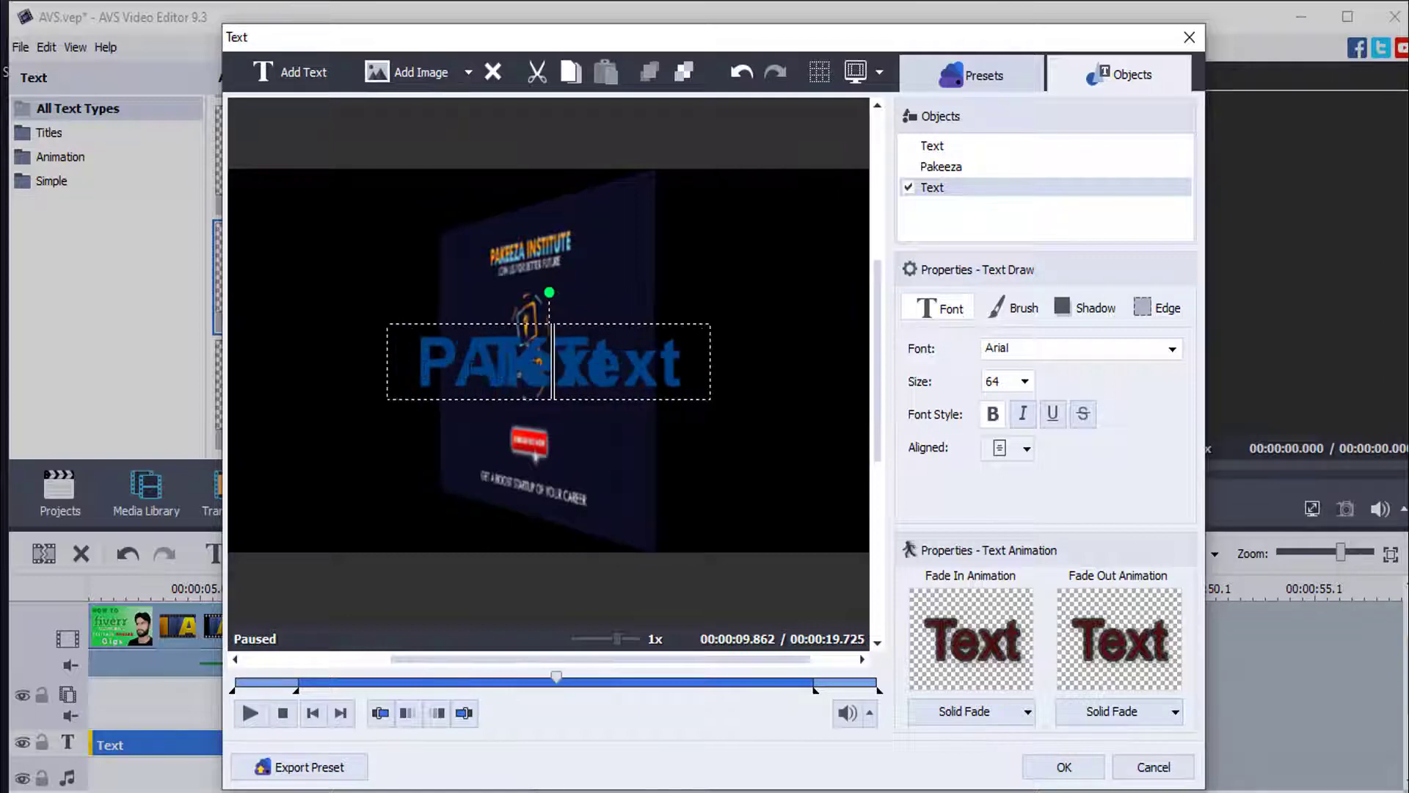
{"action": "type", "text": "EEZA"}
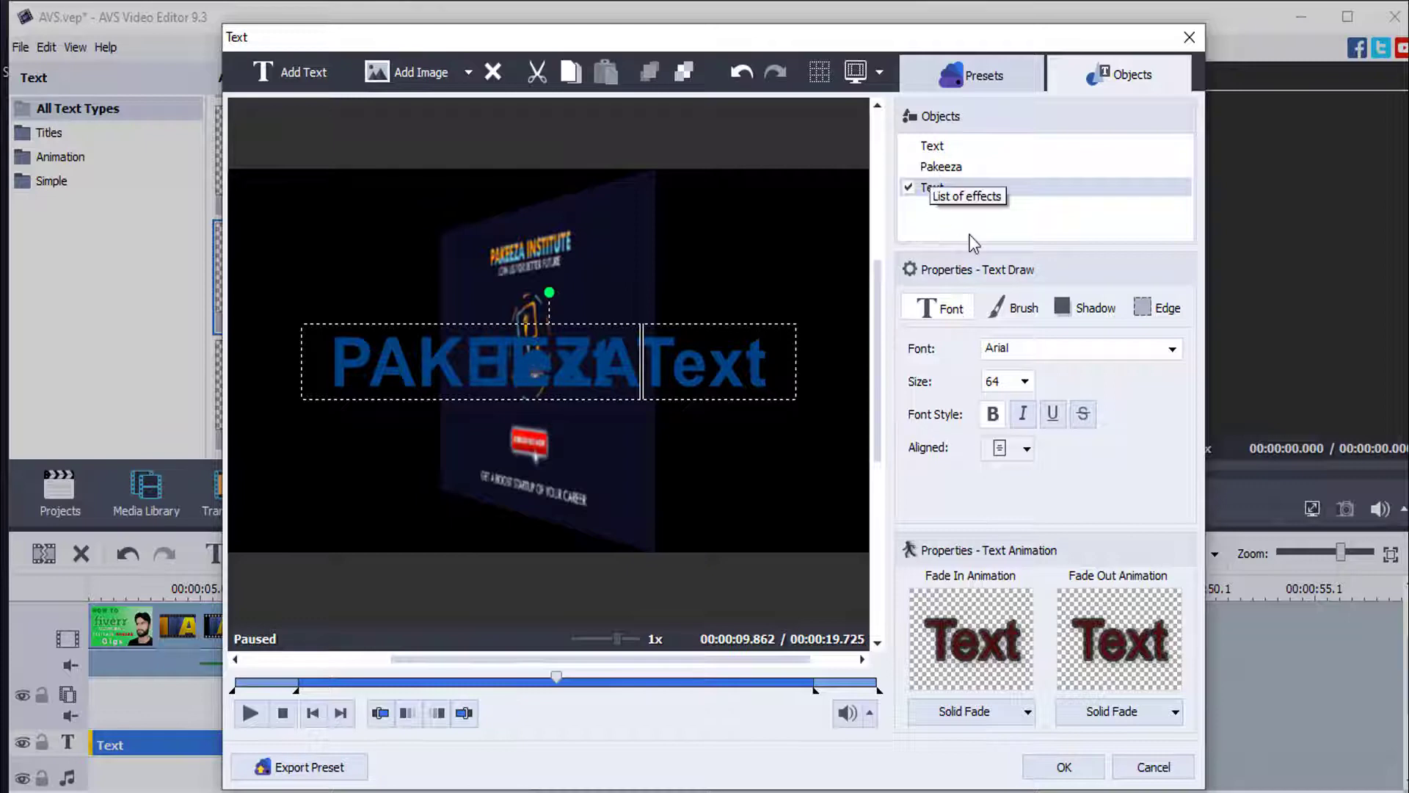
{"action": "left_click", "coordinate": [910, 189]}
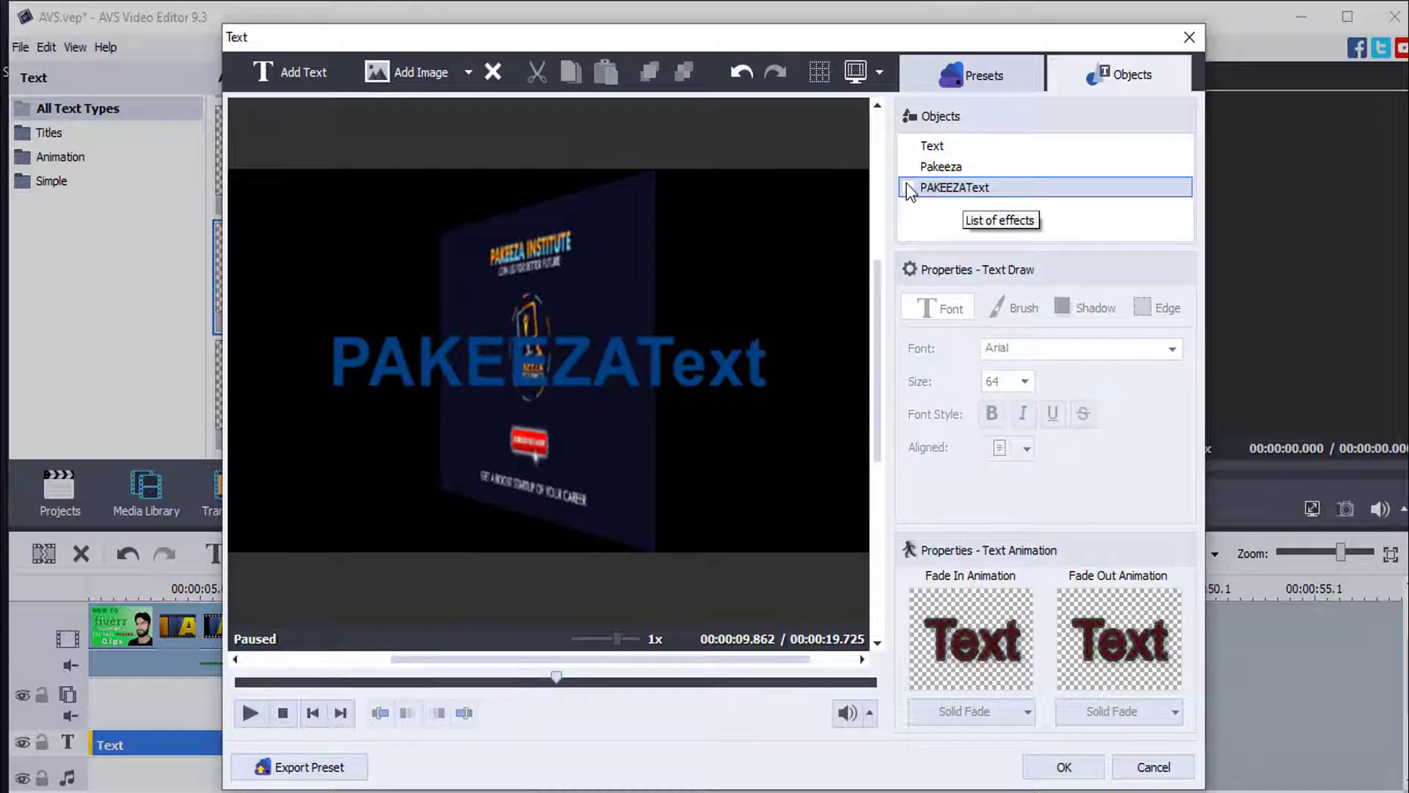
{"action": "left_click", "coordinate": [910, 189]}
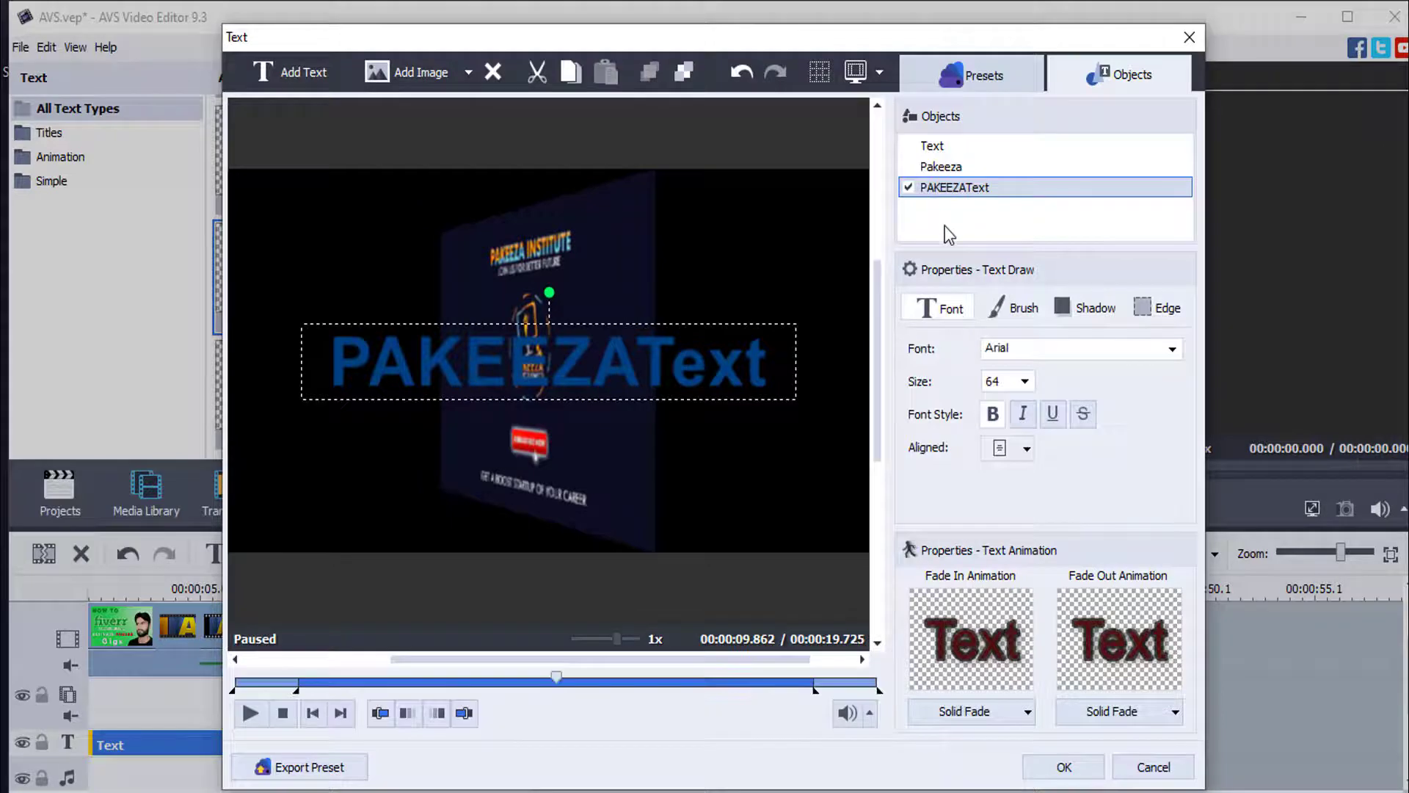
Remove the leftover default wording so the new object reads only PAKEEZA, and apply the title changes.
{"action": "left_click", "coordinate": [767, 371]}
{"action": "key", "text": "shift+Left"}
{"action": "key", "text": "shift+Left"}
{"action": "key", "text": "shift+Left"}
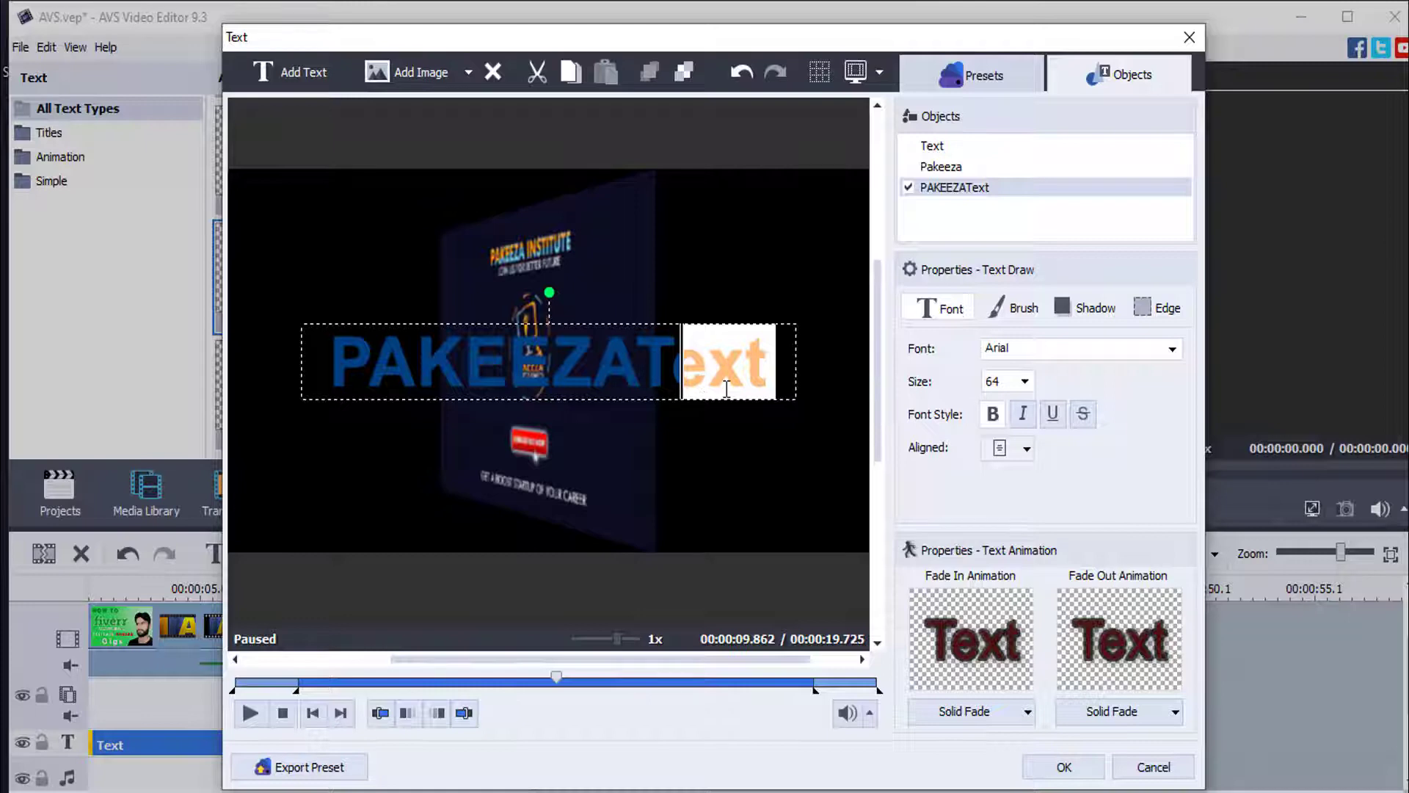
{"action": "key", "text": "BackSpace"}
{"action": "key", "text": "BackSpace"}
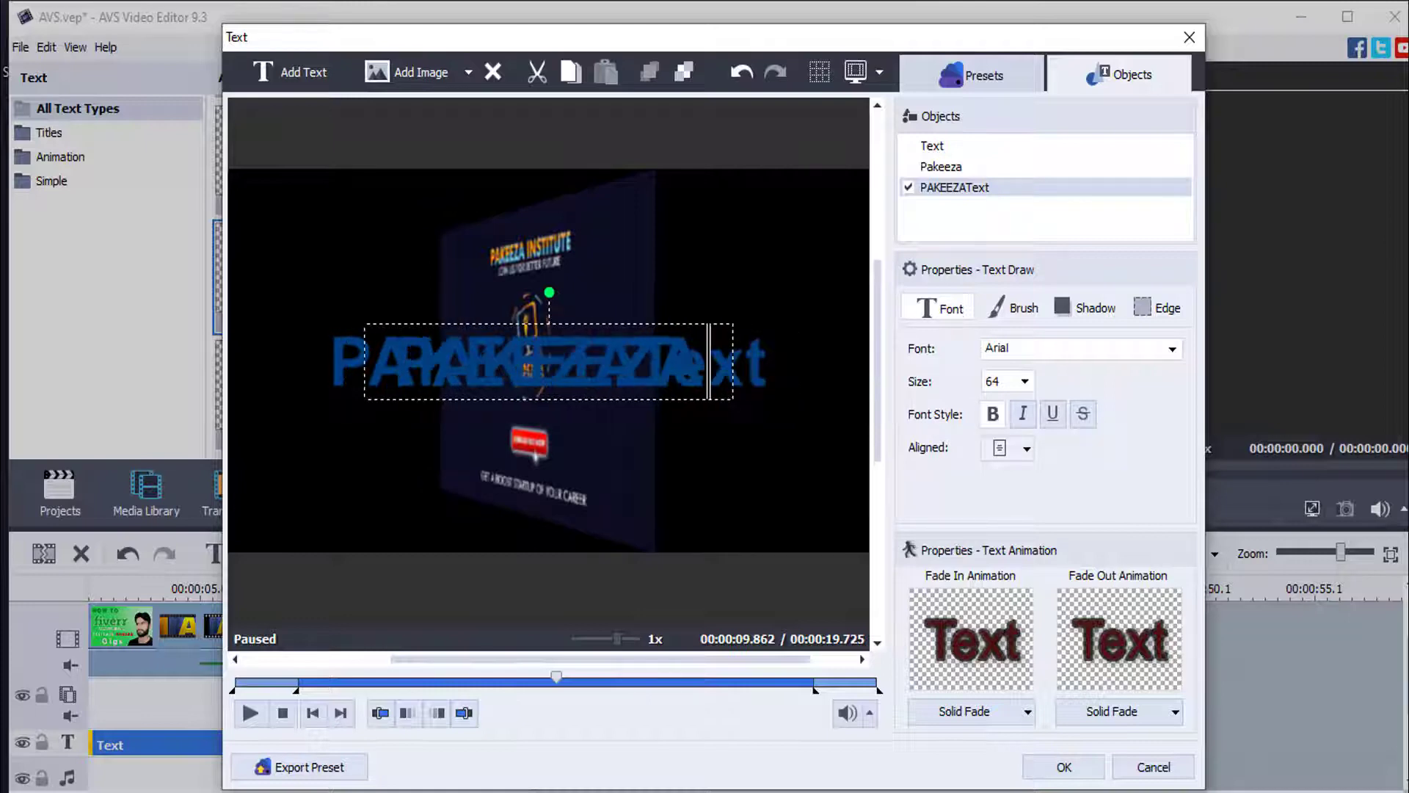
{"action": "key", "text": "BackSpace"}
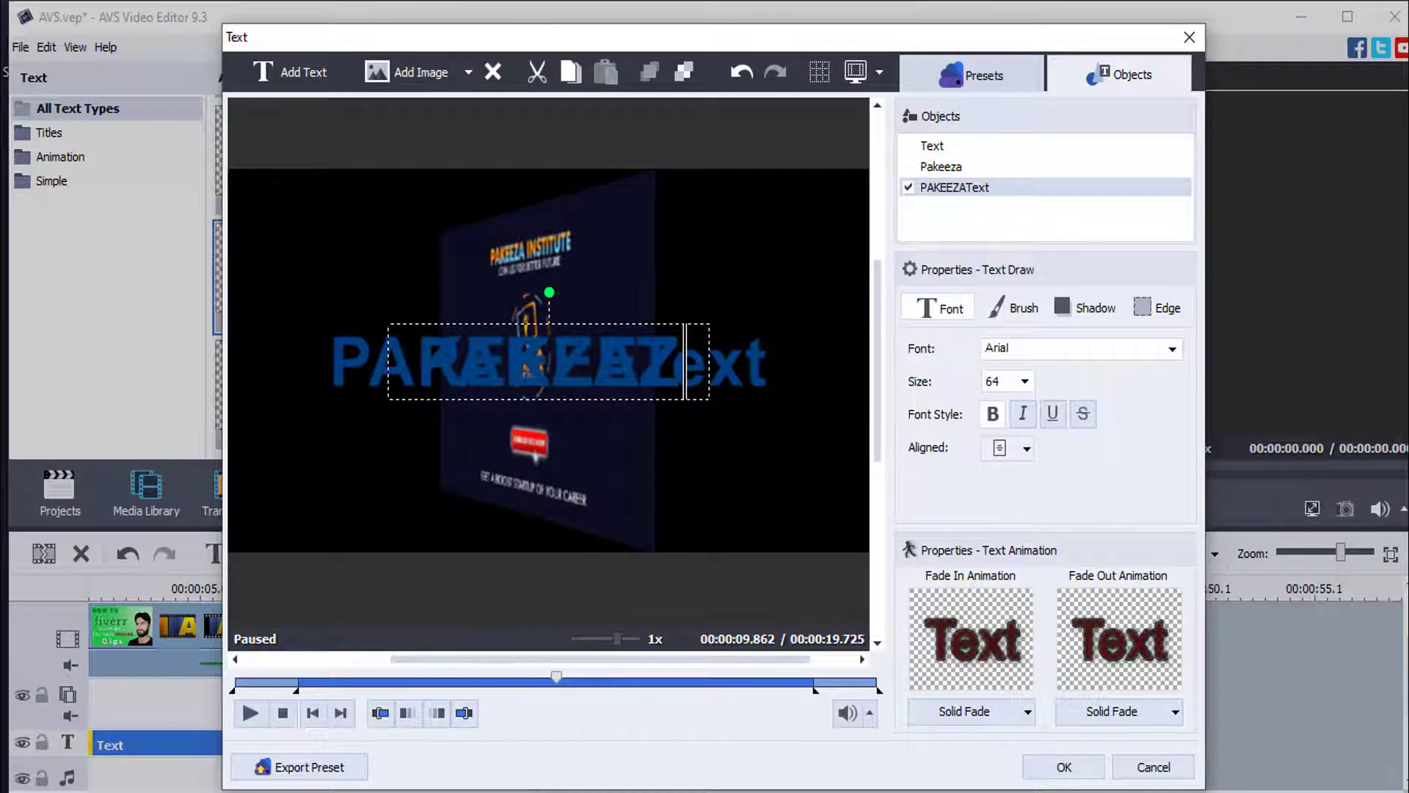
{"action": "type", "text": "A"}
{"action": "left_click", "coordinate": [1038, 778]}
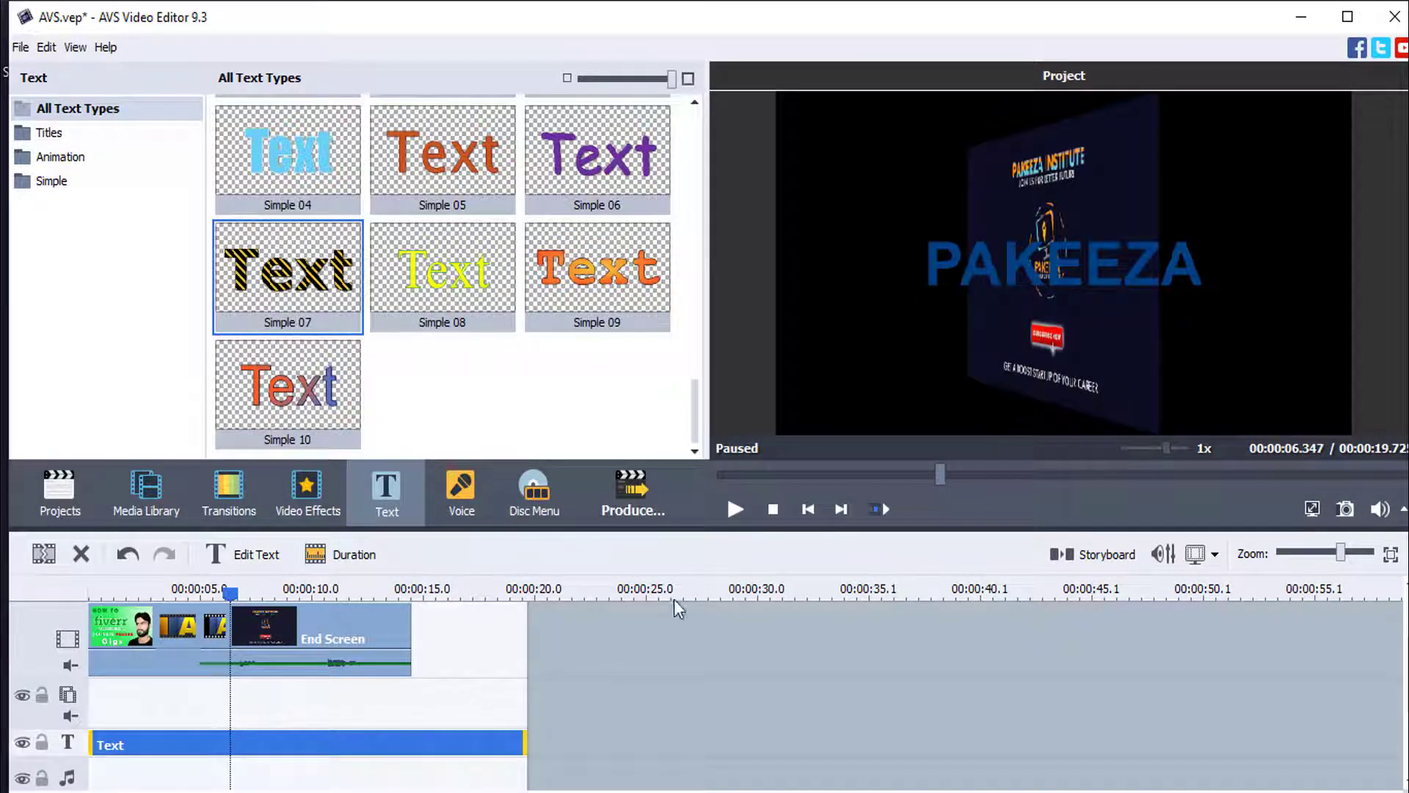
Reopen the text clip for editing, set the PAKEEZA object's solid brush color to white and apply it.
{"action": "right_click", "coordinate": [326, 736]}
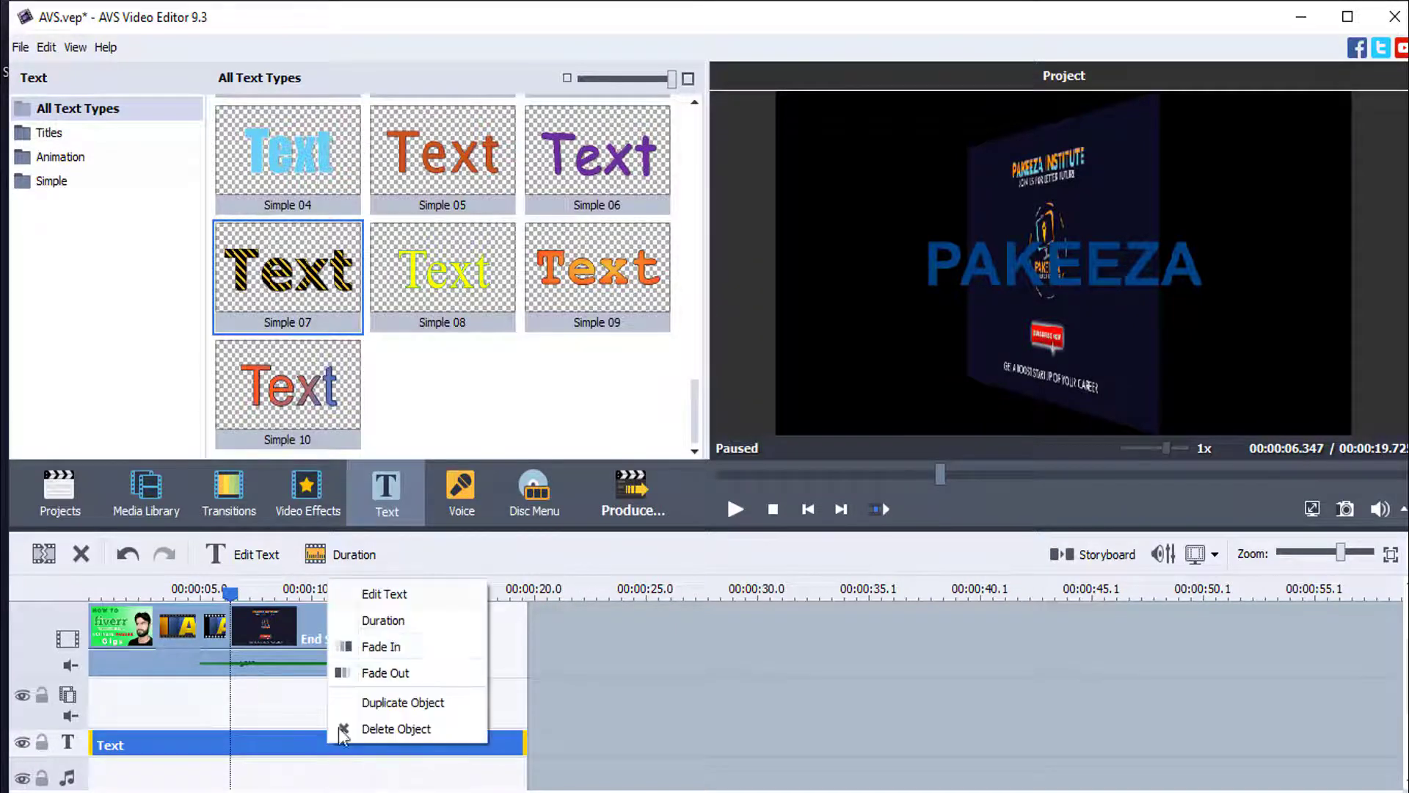
{"action": "left_click", "coordinate": [390, 593]}
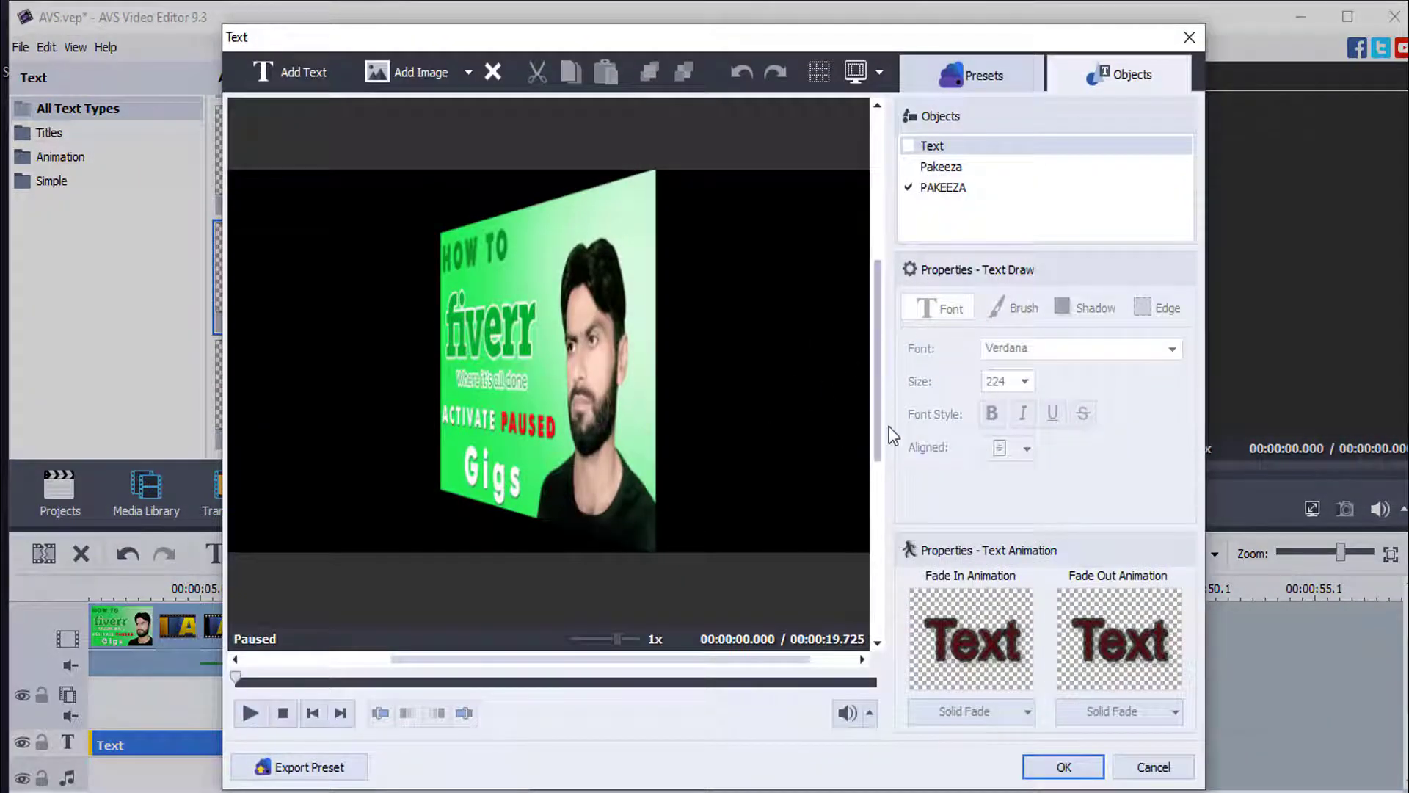
{"action": "left_click", "coordinate": [939, 189]}
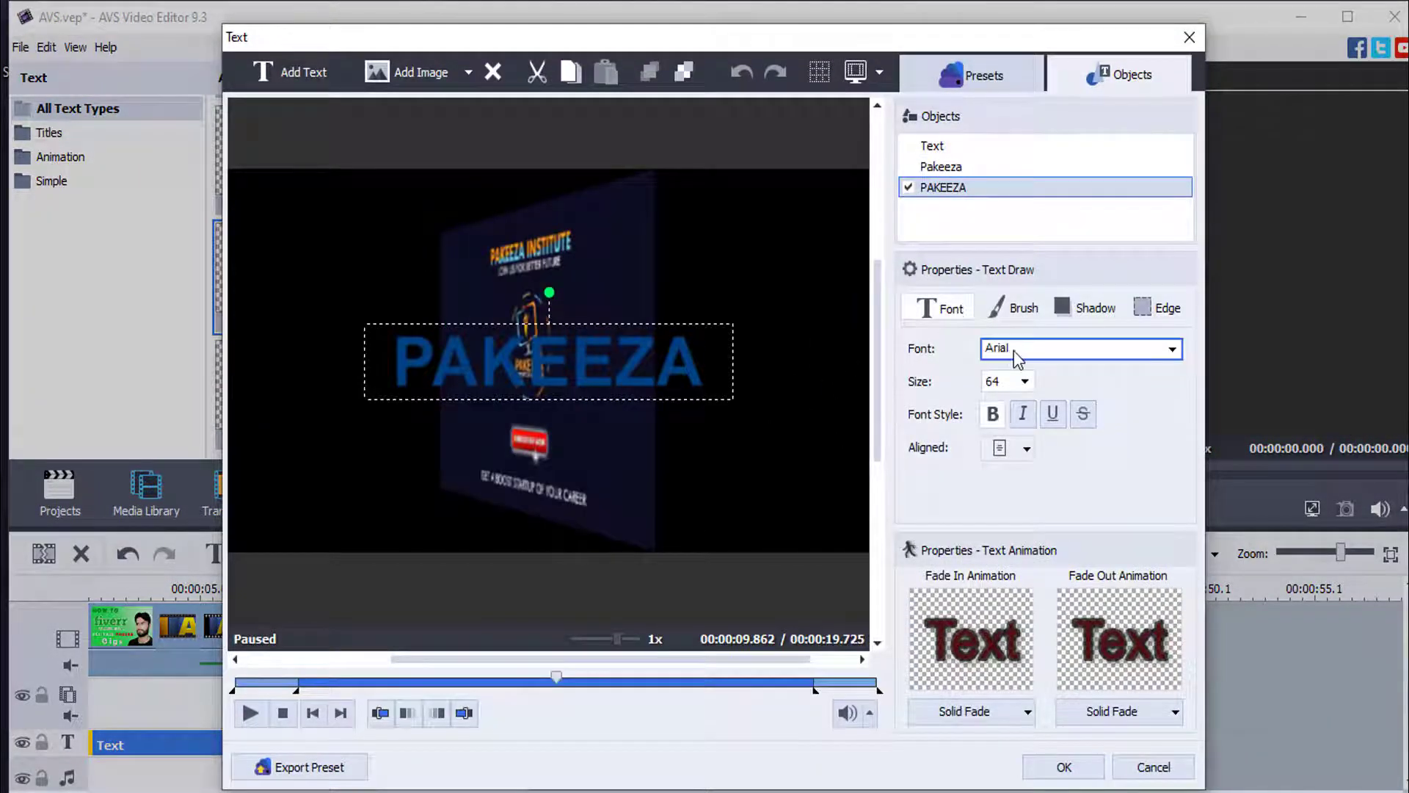
{"action": "left_click", "coordinate": [1015, 315]}
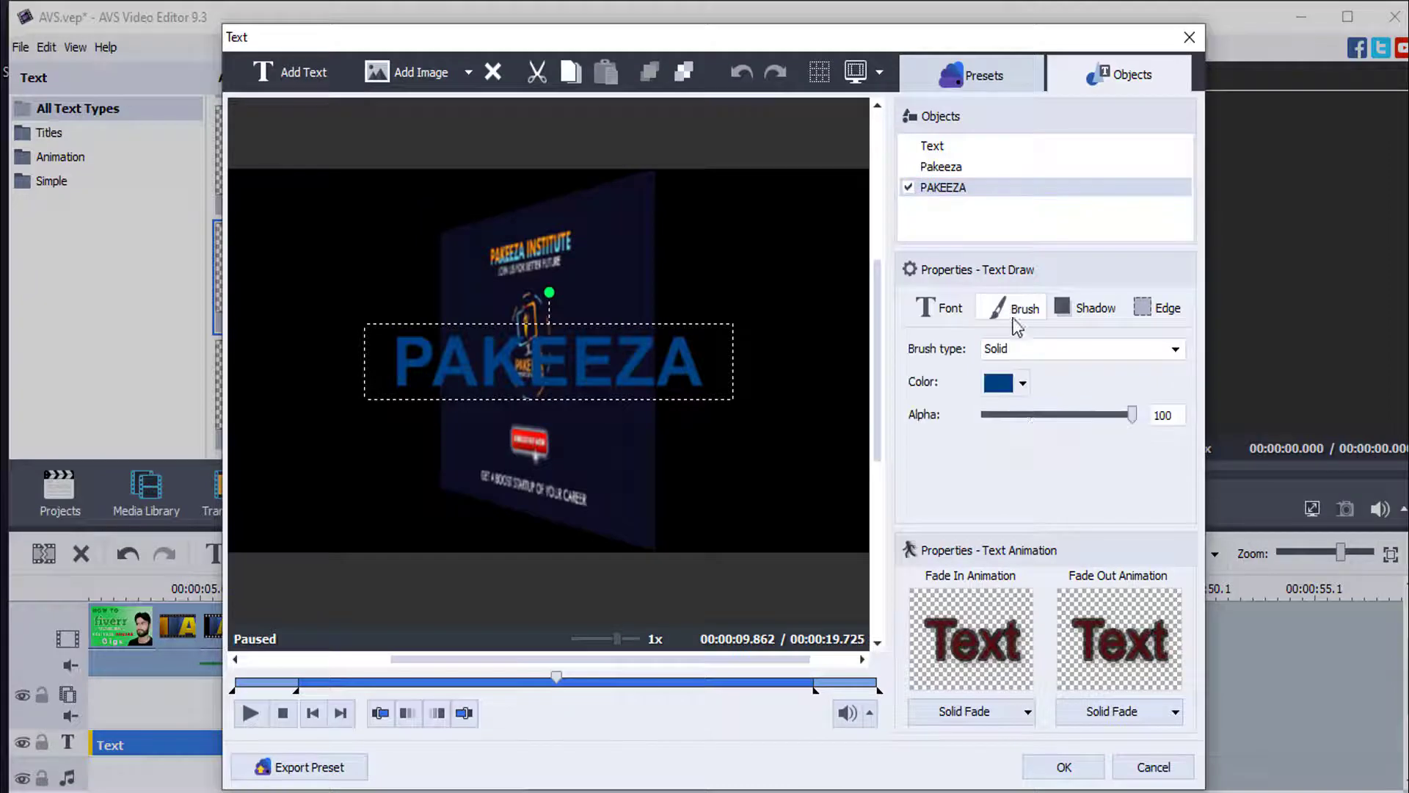
{"action": "left_click", "coordinate": [999, 383]}
{"action": "left_click", "coordinate": [775, 218]}
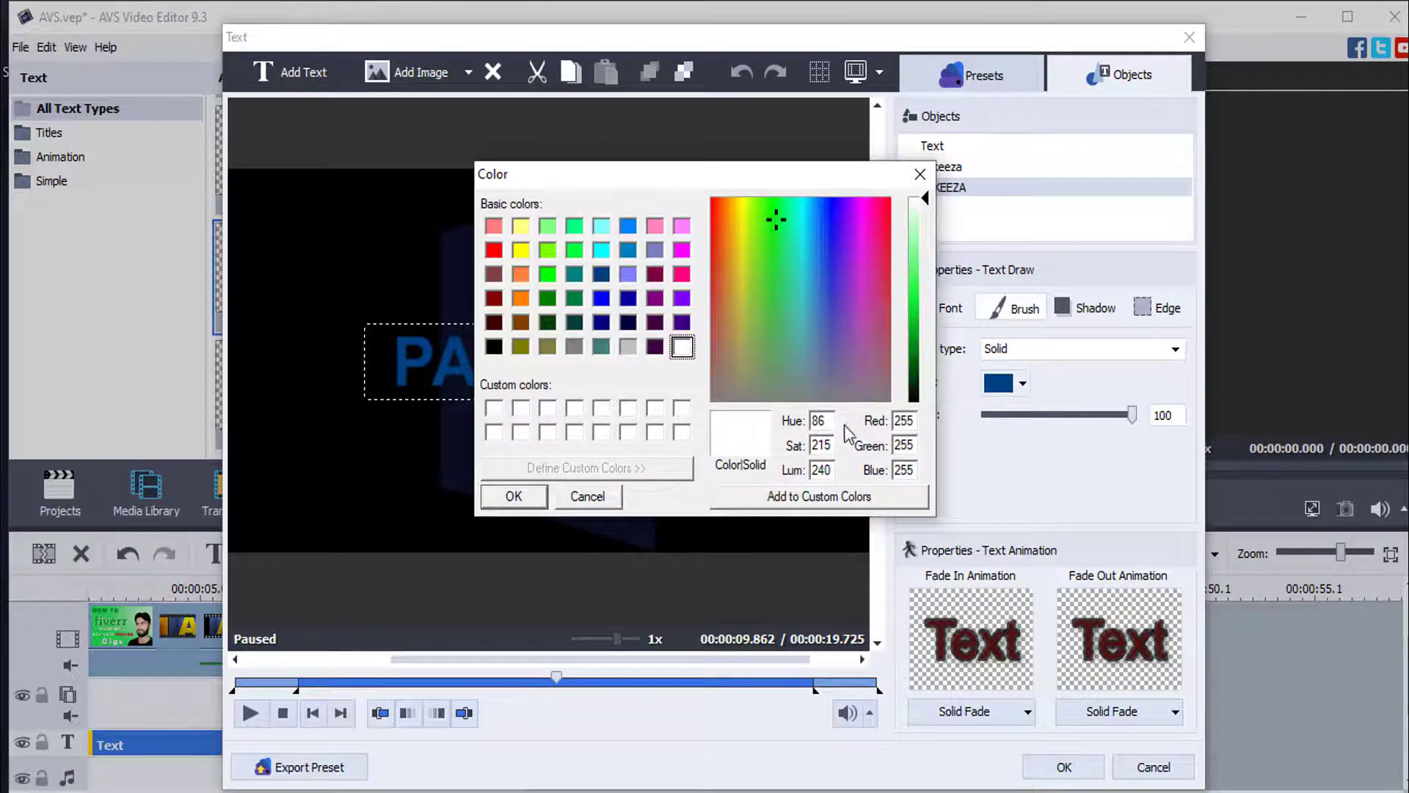
{"action": "left_click", "coordinate": [514, 496]}
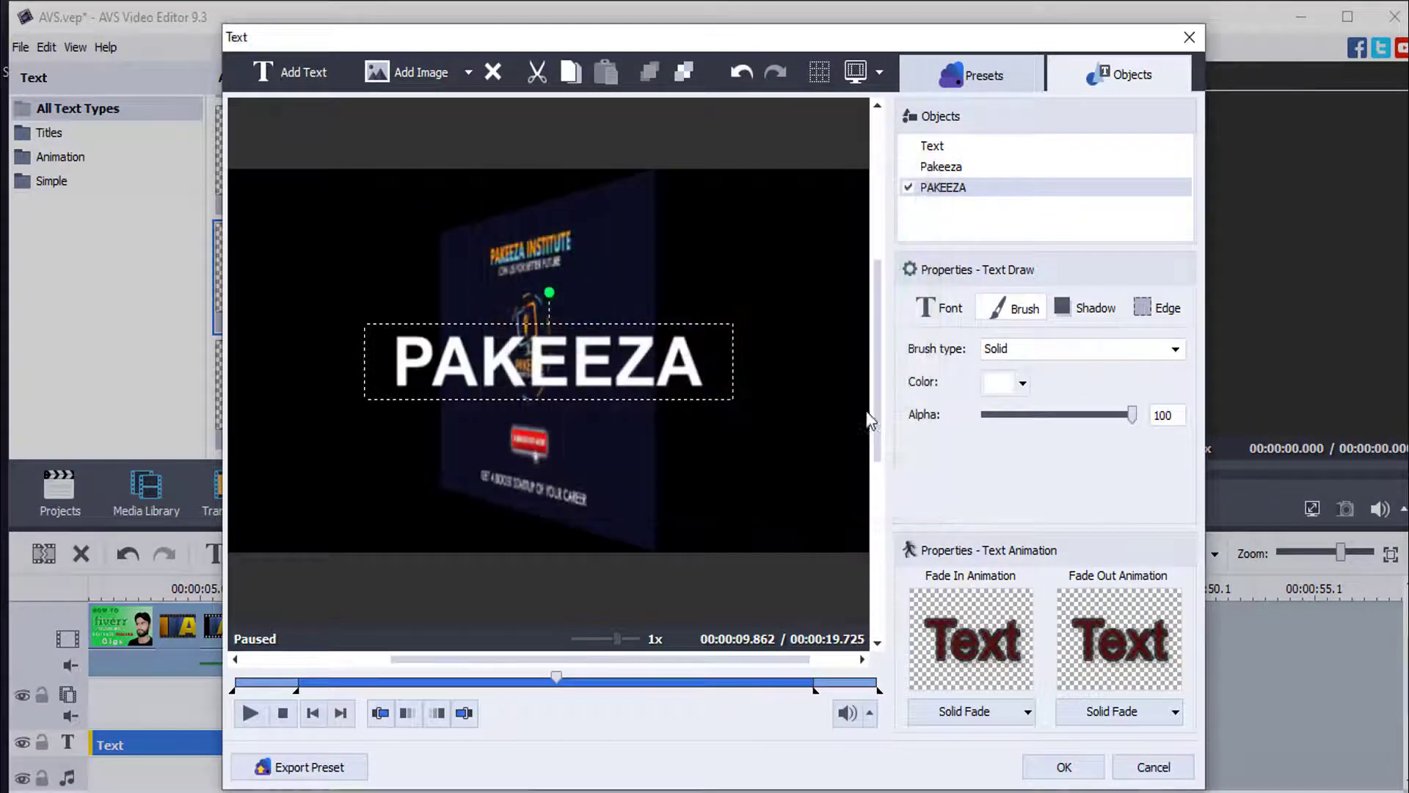
{"action": "left_click", "coordinate": [1065, 767]}
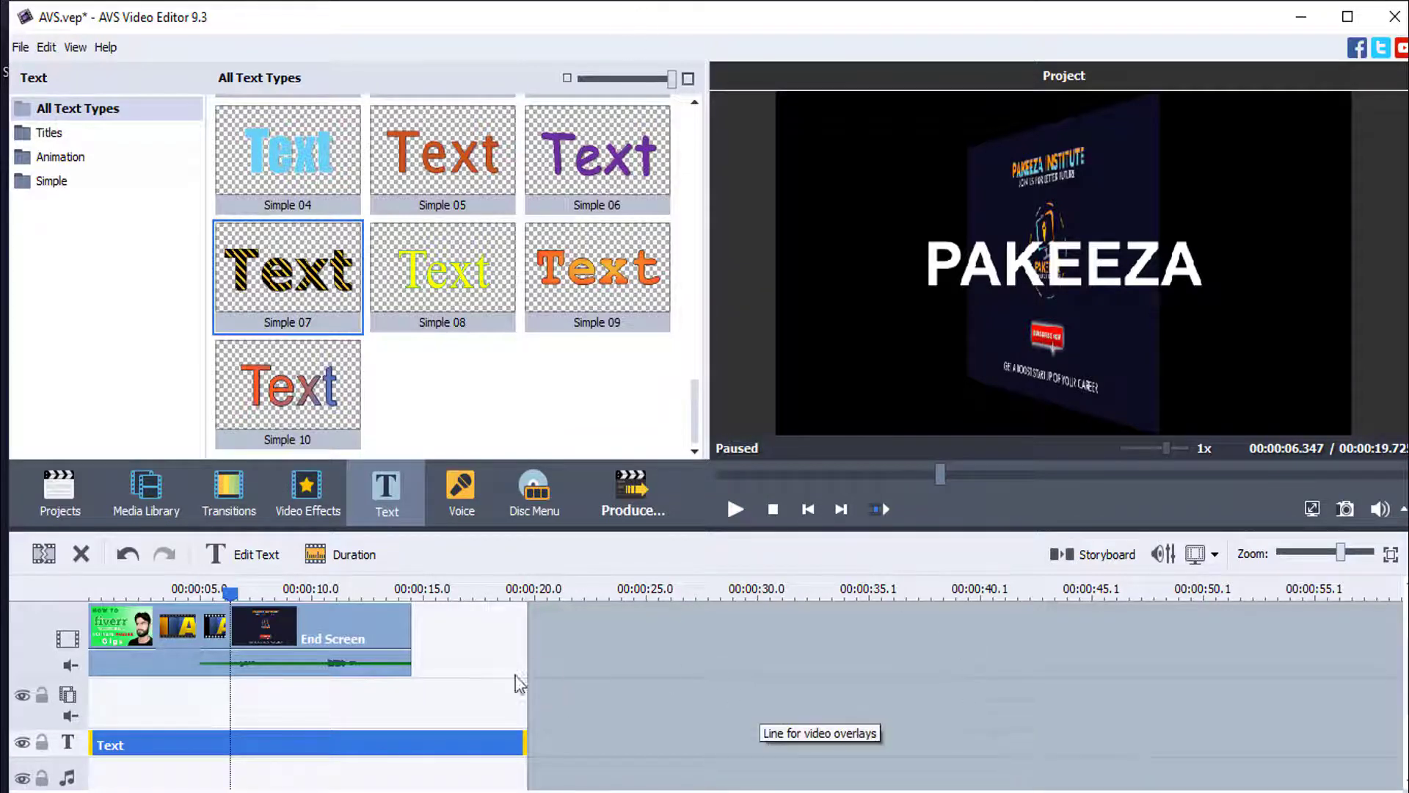
Try to apply the Glass Mosaic video effect from the Special group to the End Screen clip.
{"action": "left_click_drag", "start_coordinate": [230, 600], "coordinate": [166, 637]}
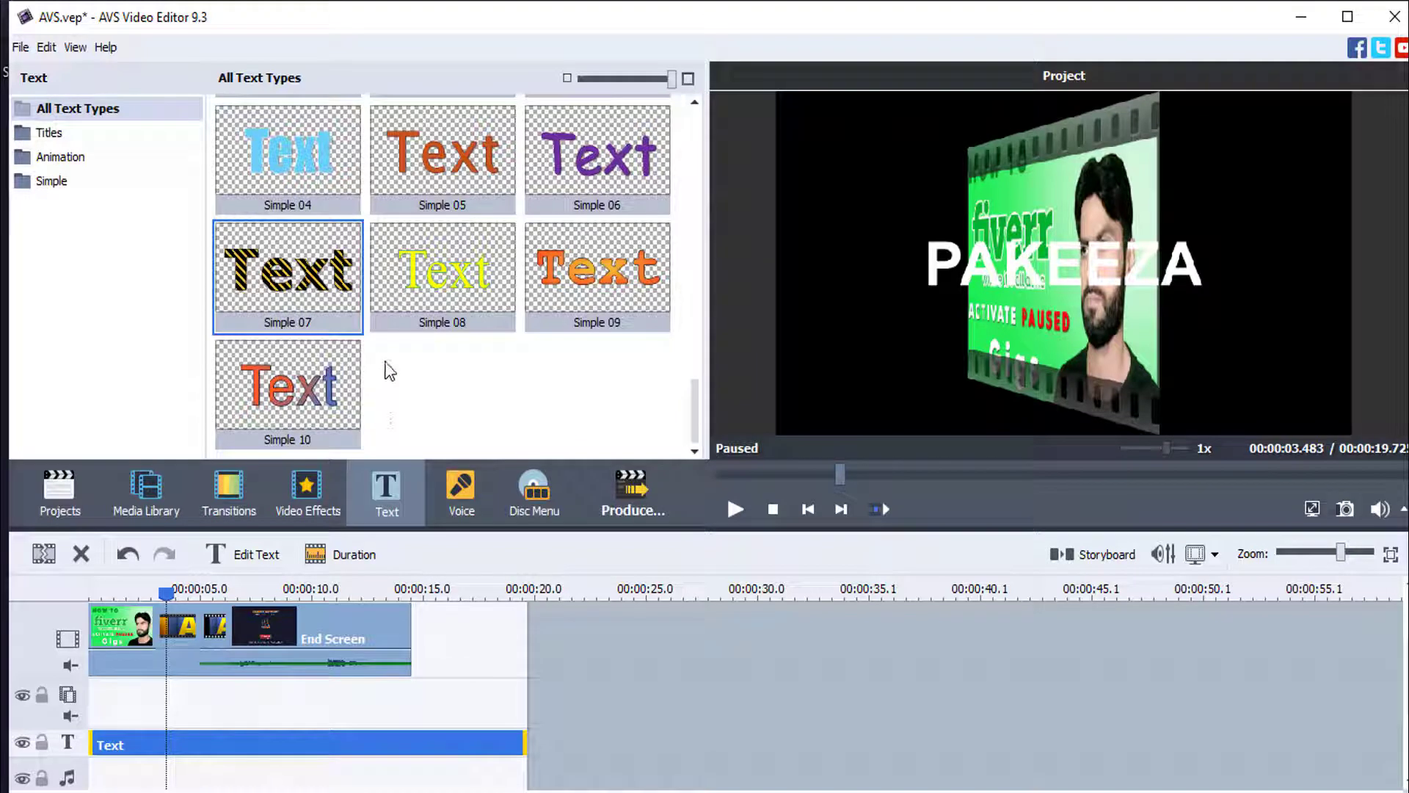
{"action": "scroll", "coordinate": [378, 297], "scroll_direction": "up", "scroll_amount": 10}
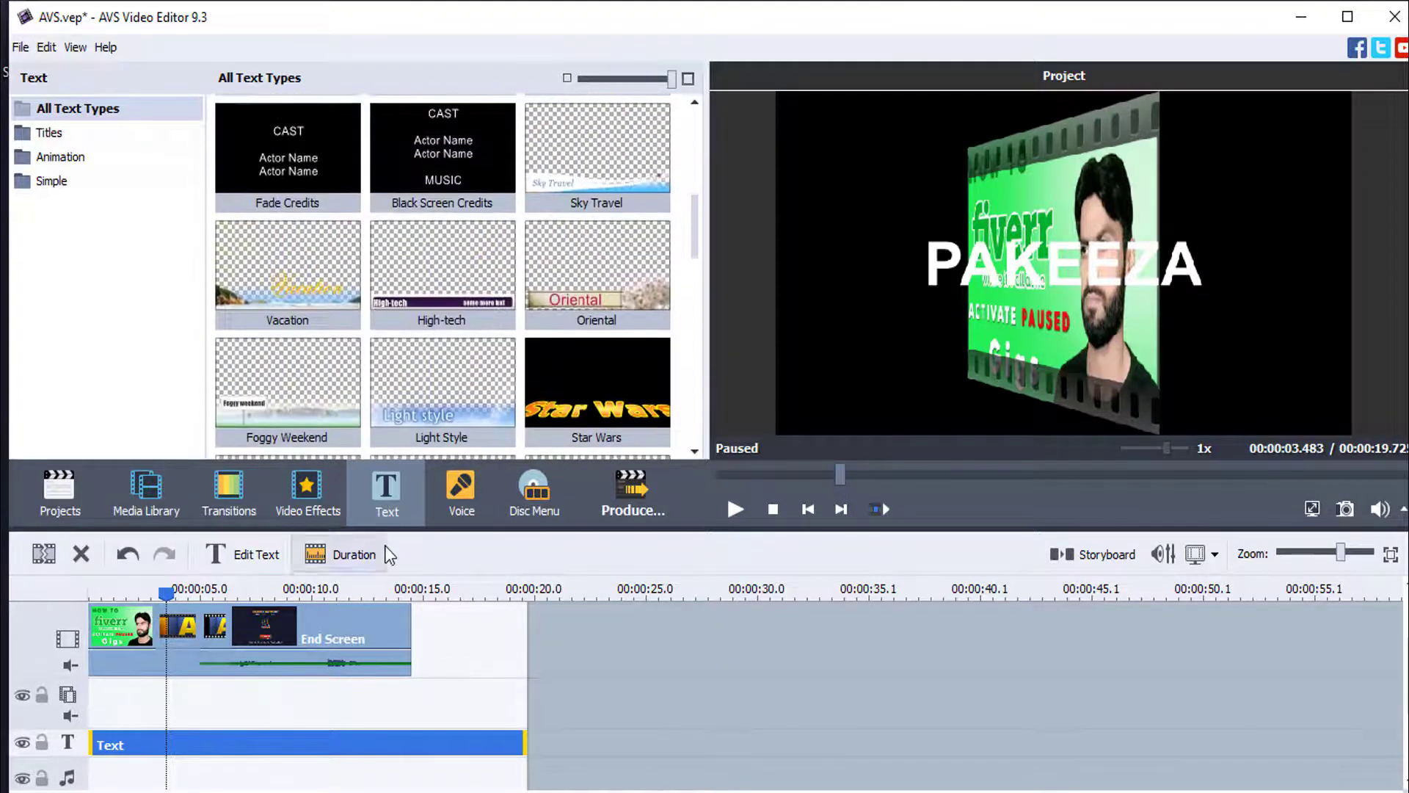
{"action": "left_click", "coordinate": [321, 514]}
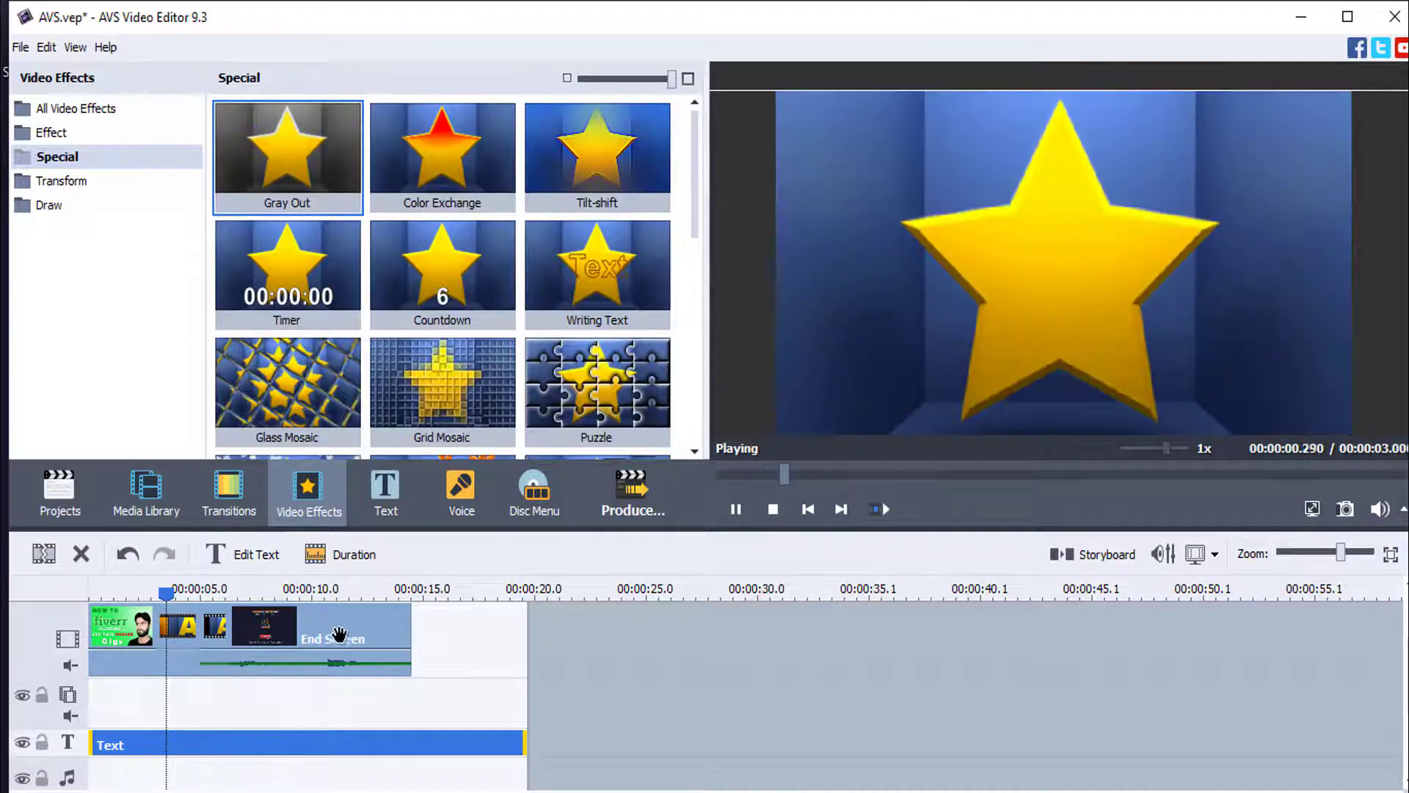
{"action": "left_click", "coordinate": [341, 639]}
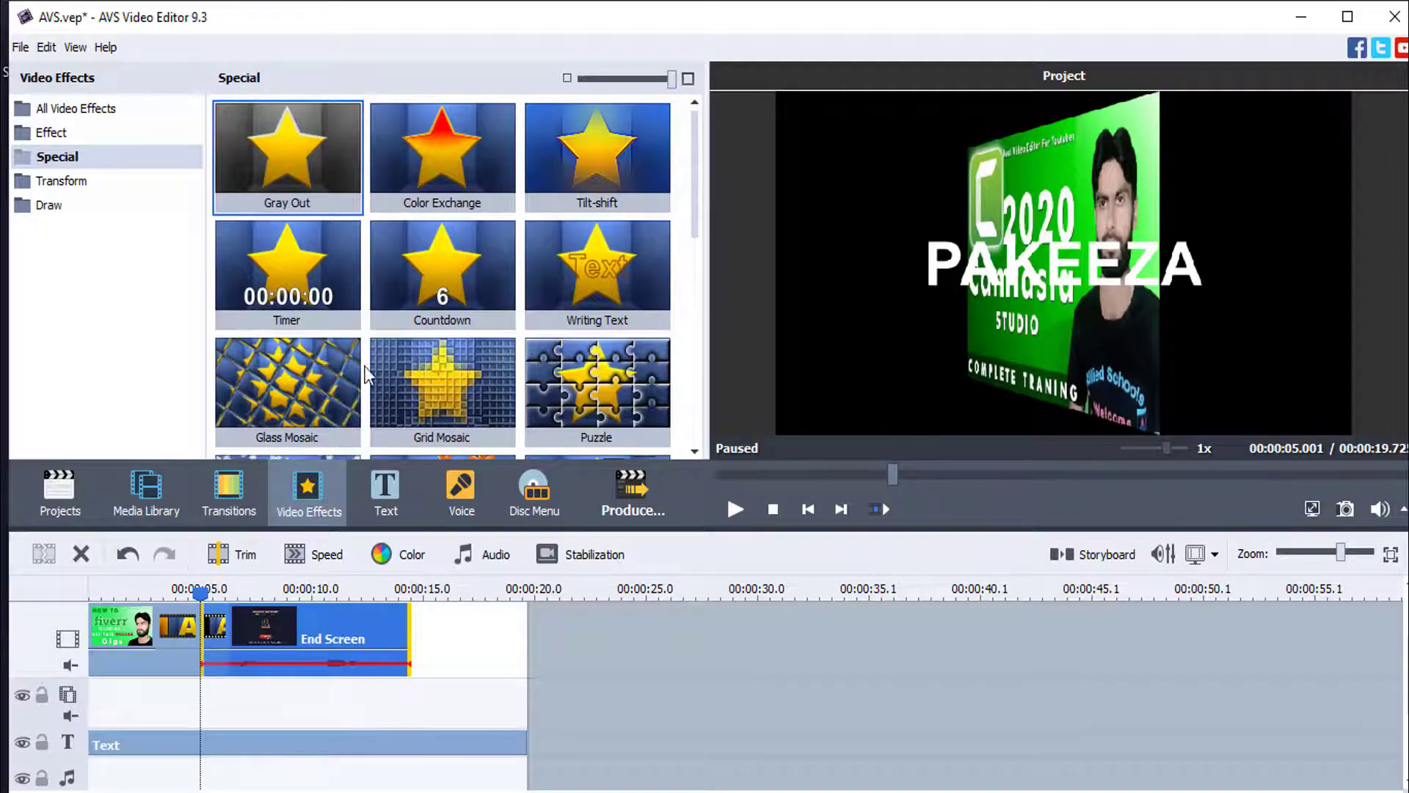
{"action": "left_click_drag", "start_coordinate": [293, 389], "coordinate": [232, 644]}
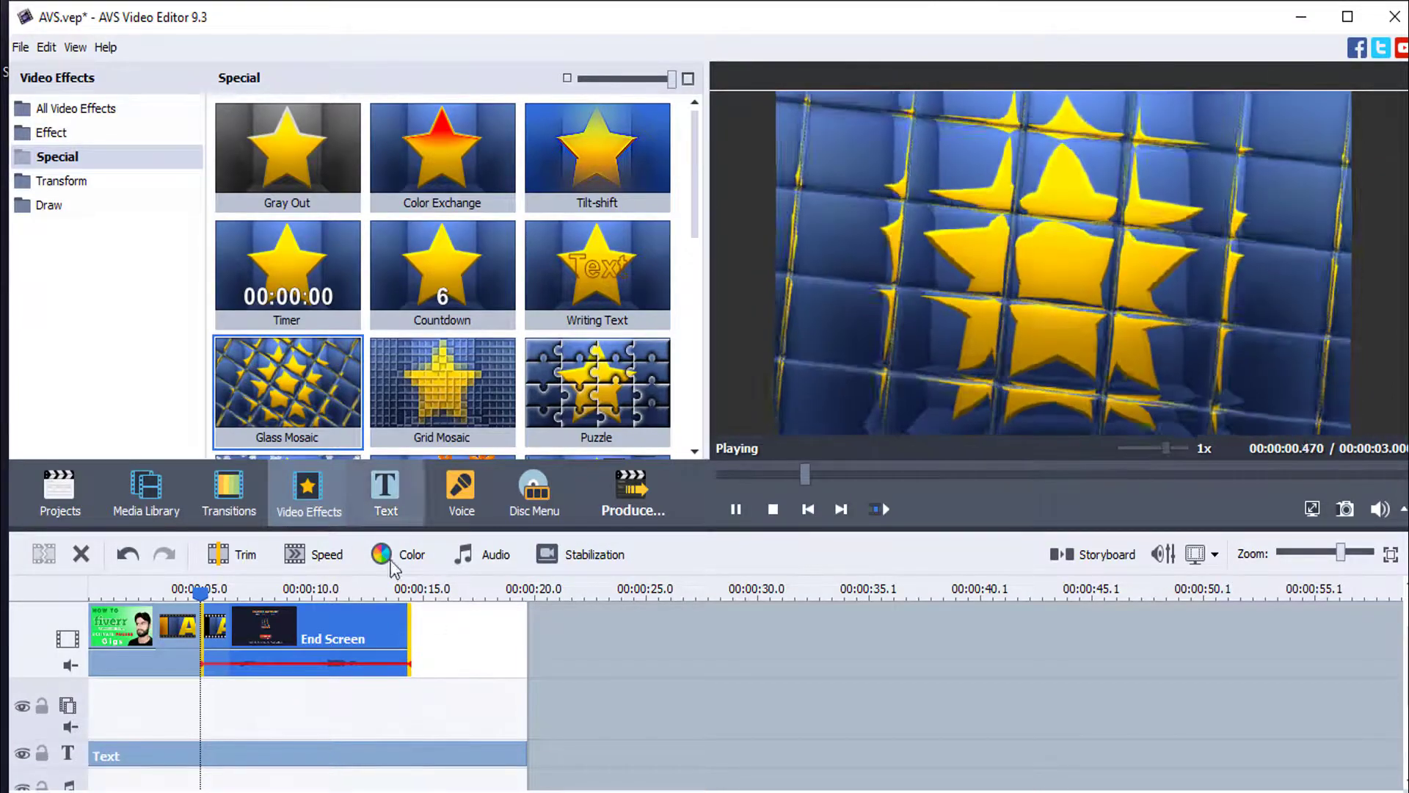
{"action": "left_click", "coordinate": [482, 655]}
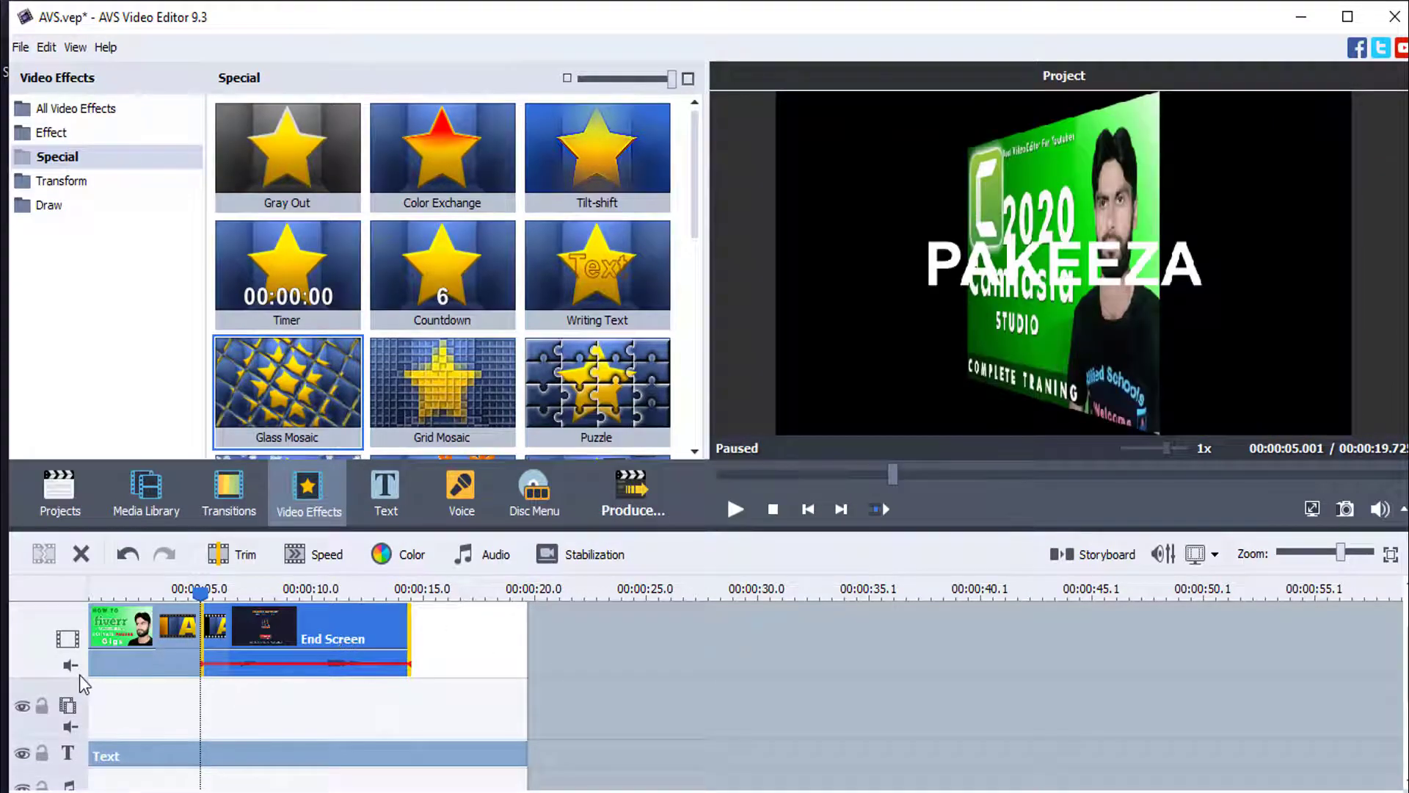
Replace the Perspective effect on the video effects line first with Countdown and finally with Color Exchange.
{"action": "left_click", "coordinate": [252, 711]}
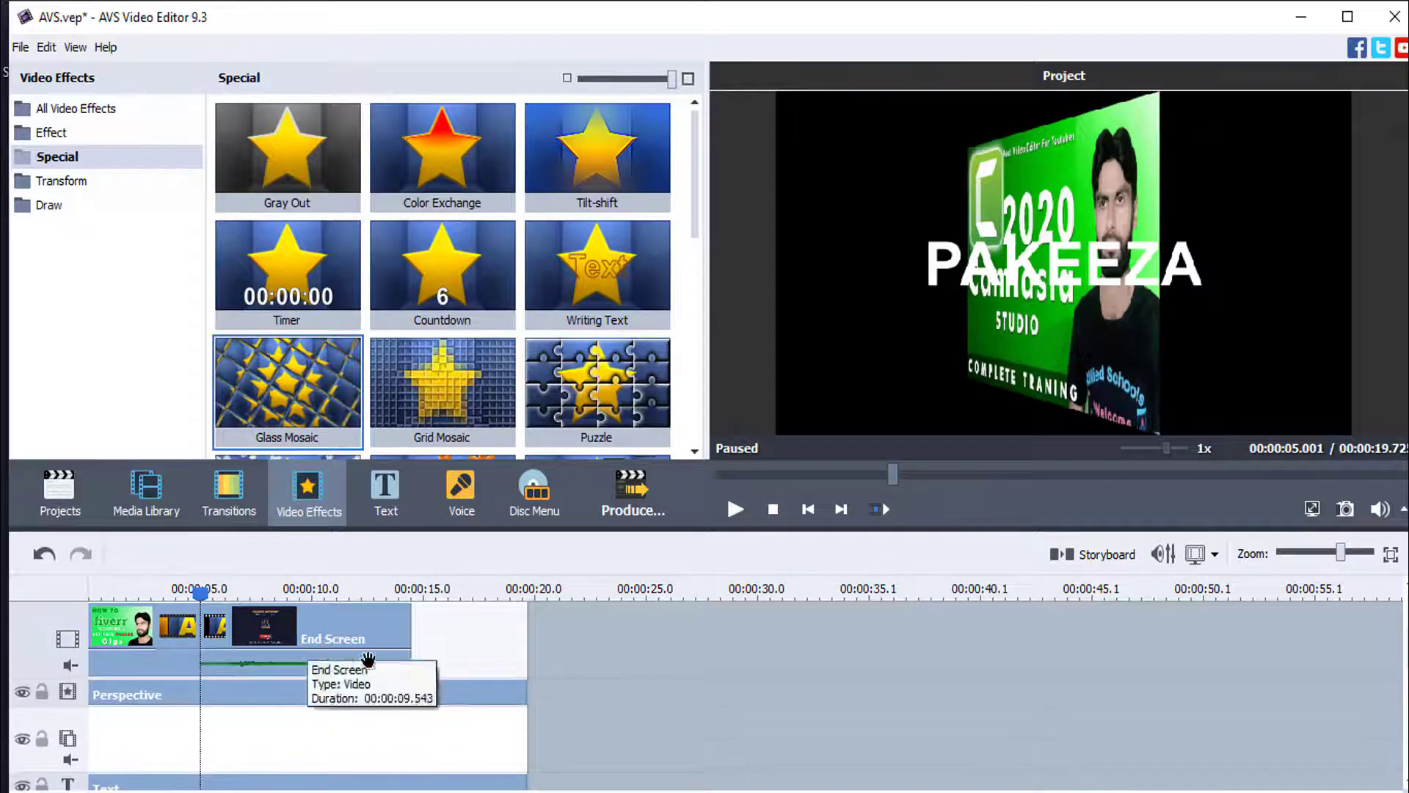
{"action": "left_click_drag", "start_coordinate": [444, 286], "coordinate": [265, 694]}
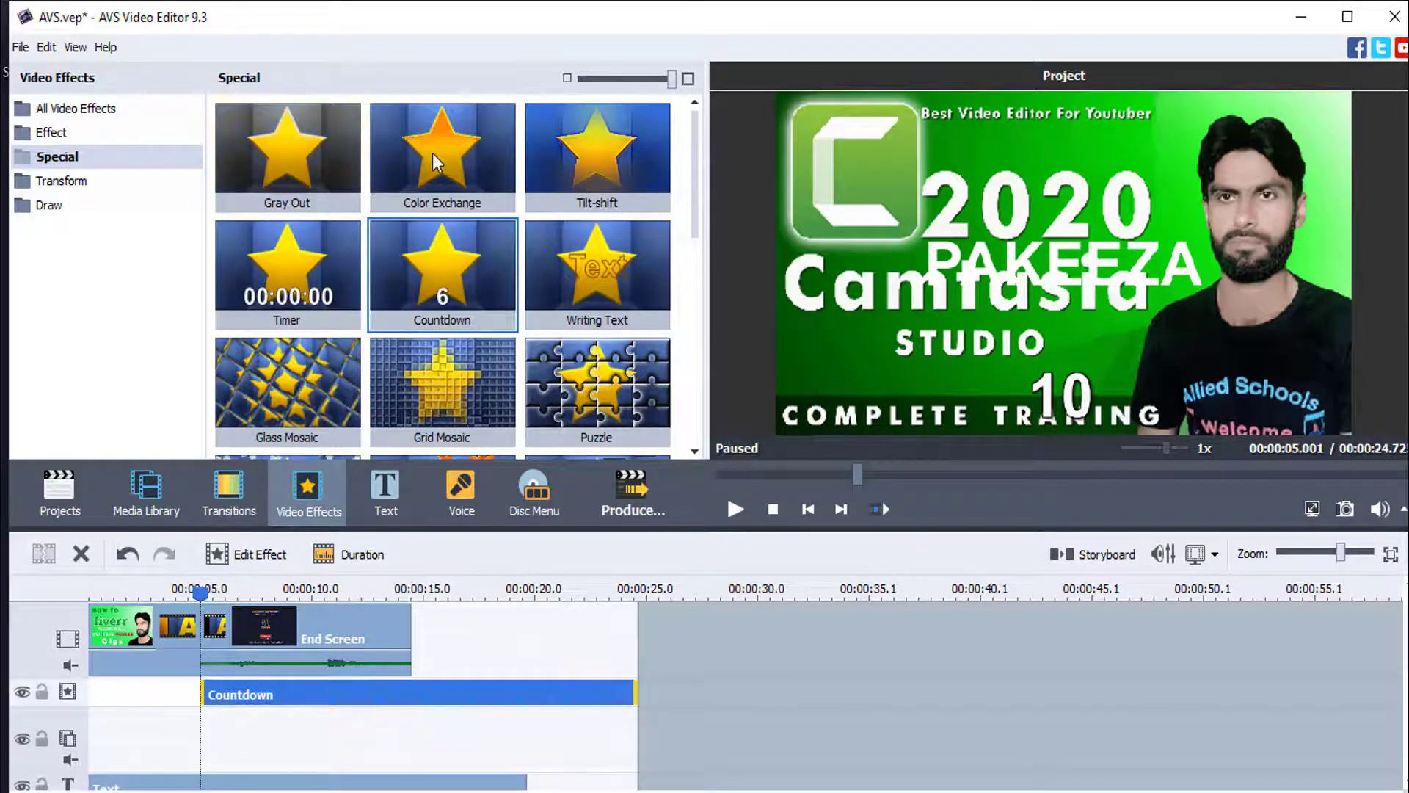
{"action": "left_click_drag", "start_coordinate": [411, 165], "coordinate": [295, 692]}
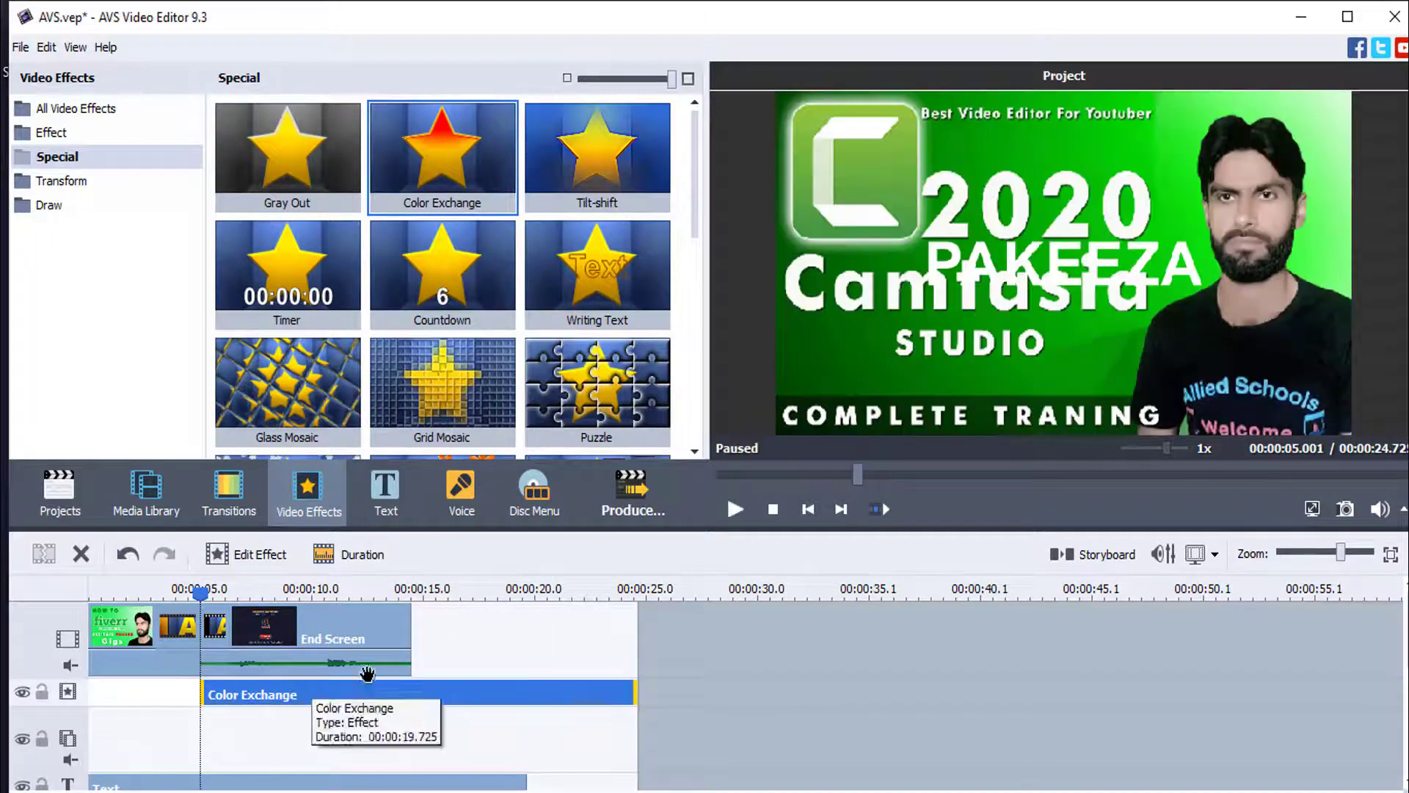
{"action": "left_click_drag", "start_coordinate": [212, 596], "coordinate": [364, 595]}
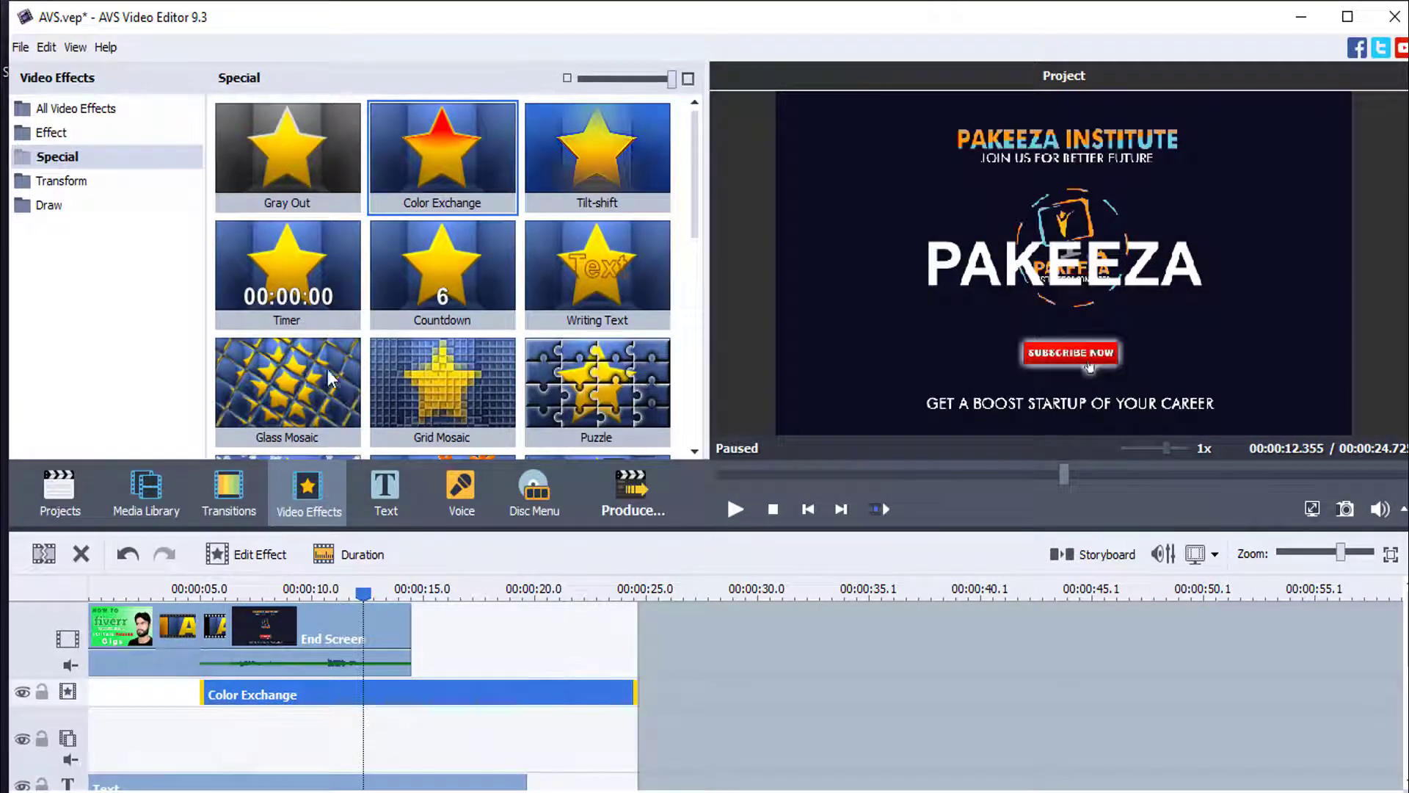
Browse the full collection of text presets for the project.
{"action": "left_click", "coordinate": [386, 503]}
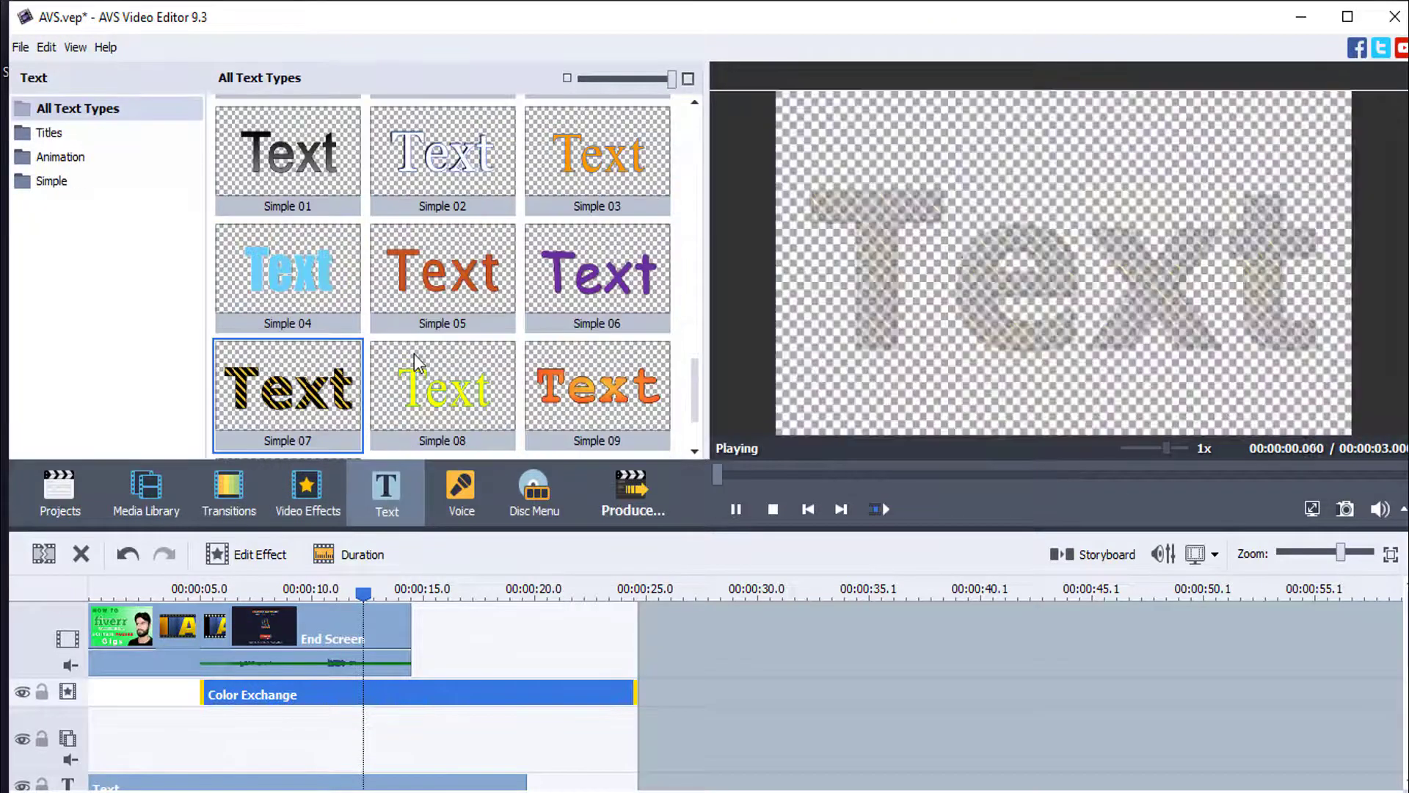
{"action": "scroll", "coordinate": [419, 345], "scroll_direction": "down", "scroll_amount": 3}
{"action": "scroll", "coordinate": [420, 337], "scroll_direction": "up", "scroll_amount": 5}
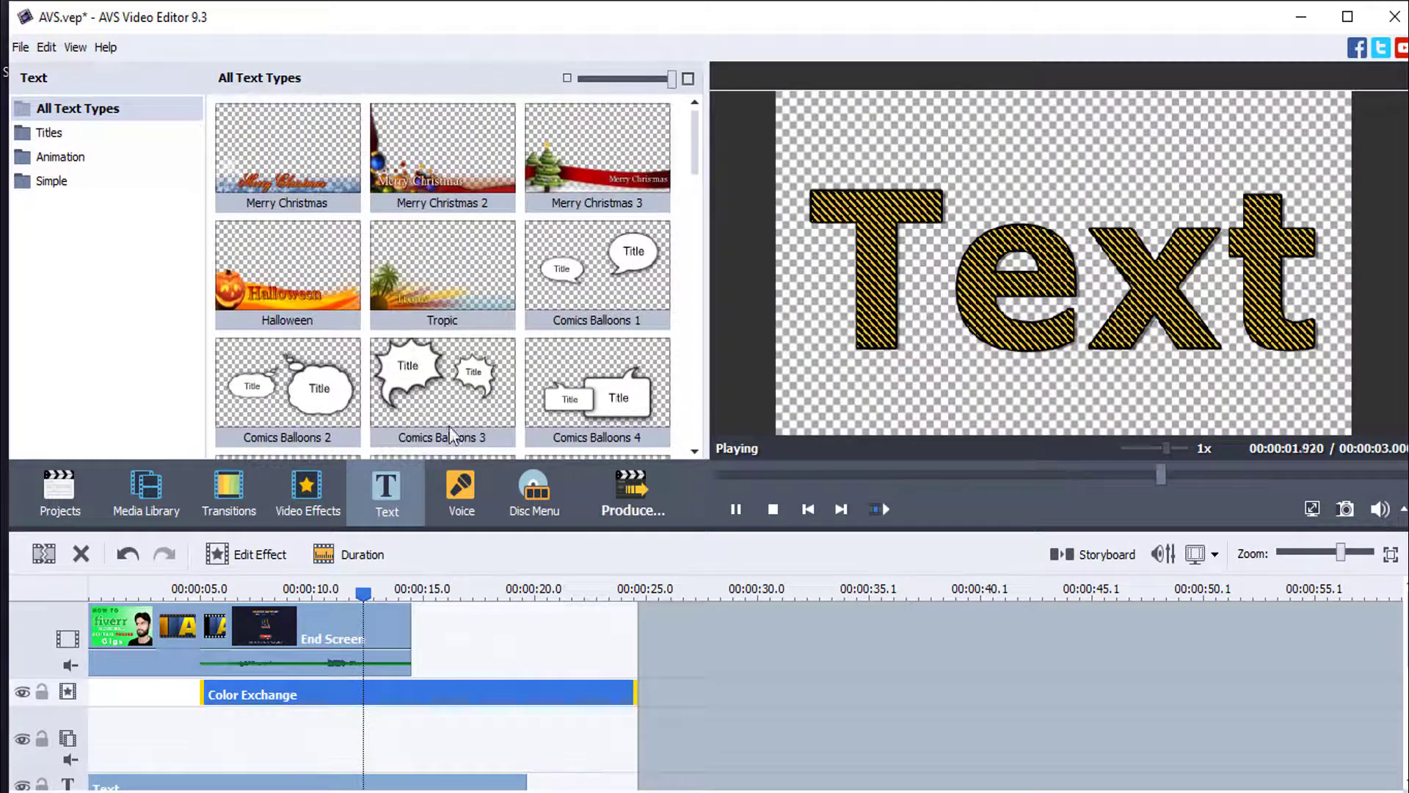
Record a voice-over clip of about 3 seconds onto the timeline's voice track, starting at the current playhead position.
{"action": "left_click", "coordinate": [468, 496]}
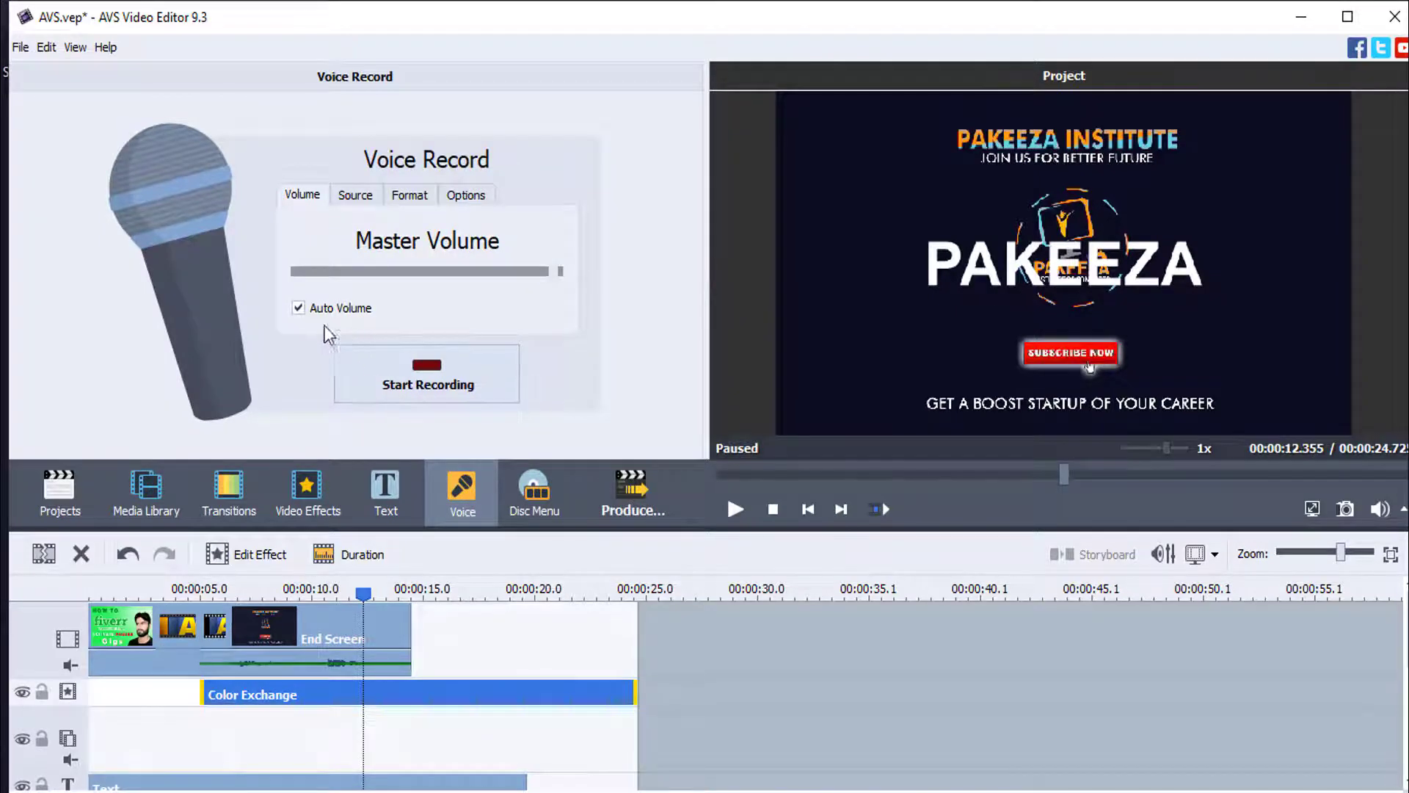
{"action": "left_click", "coordinate": [453, 384]}
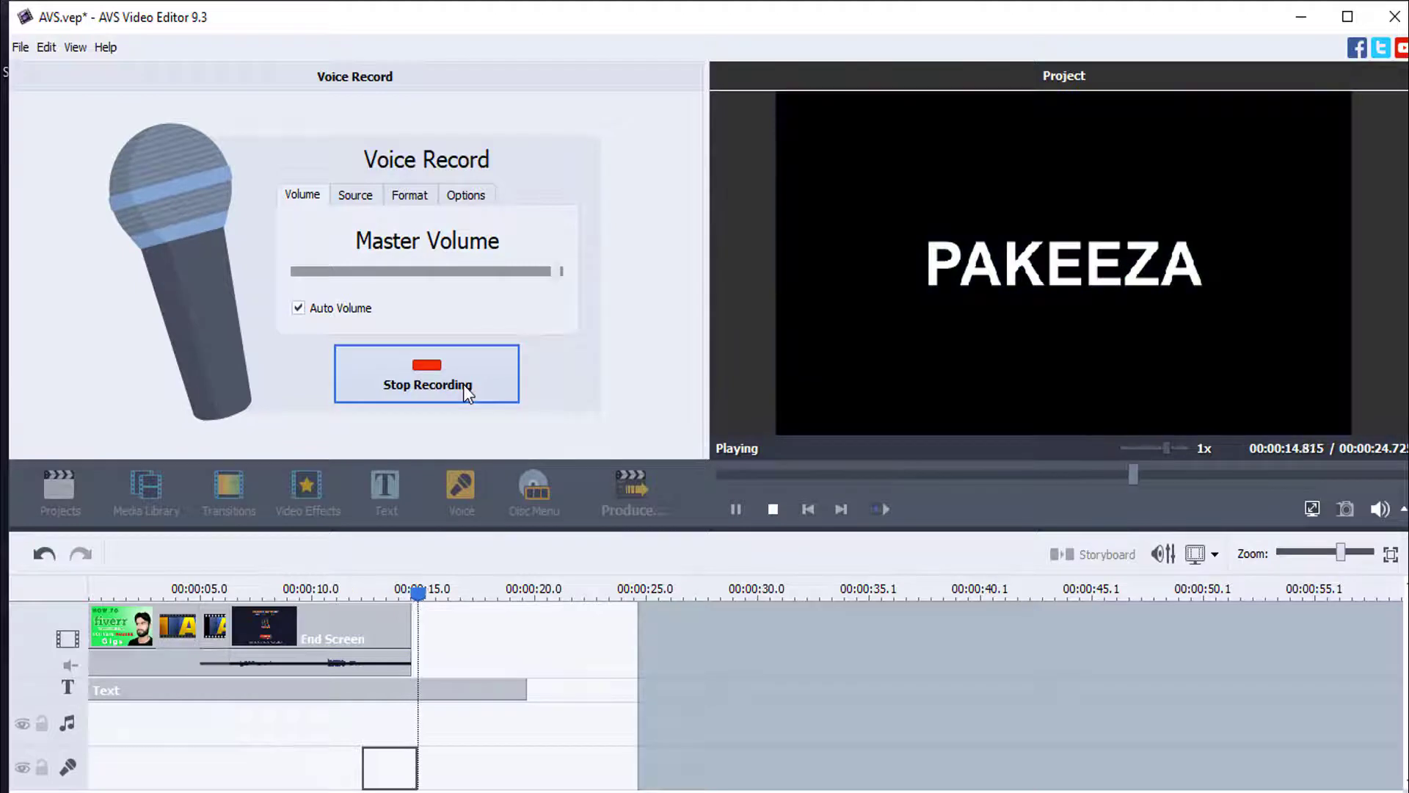
{"action": "left_click", "coordinate": [458, 384]}
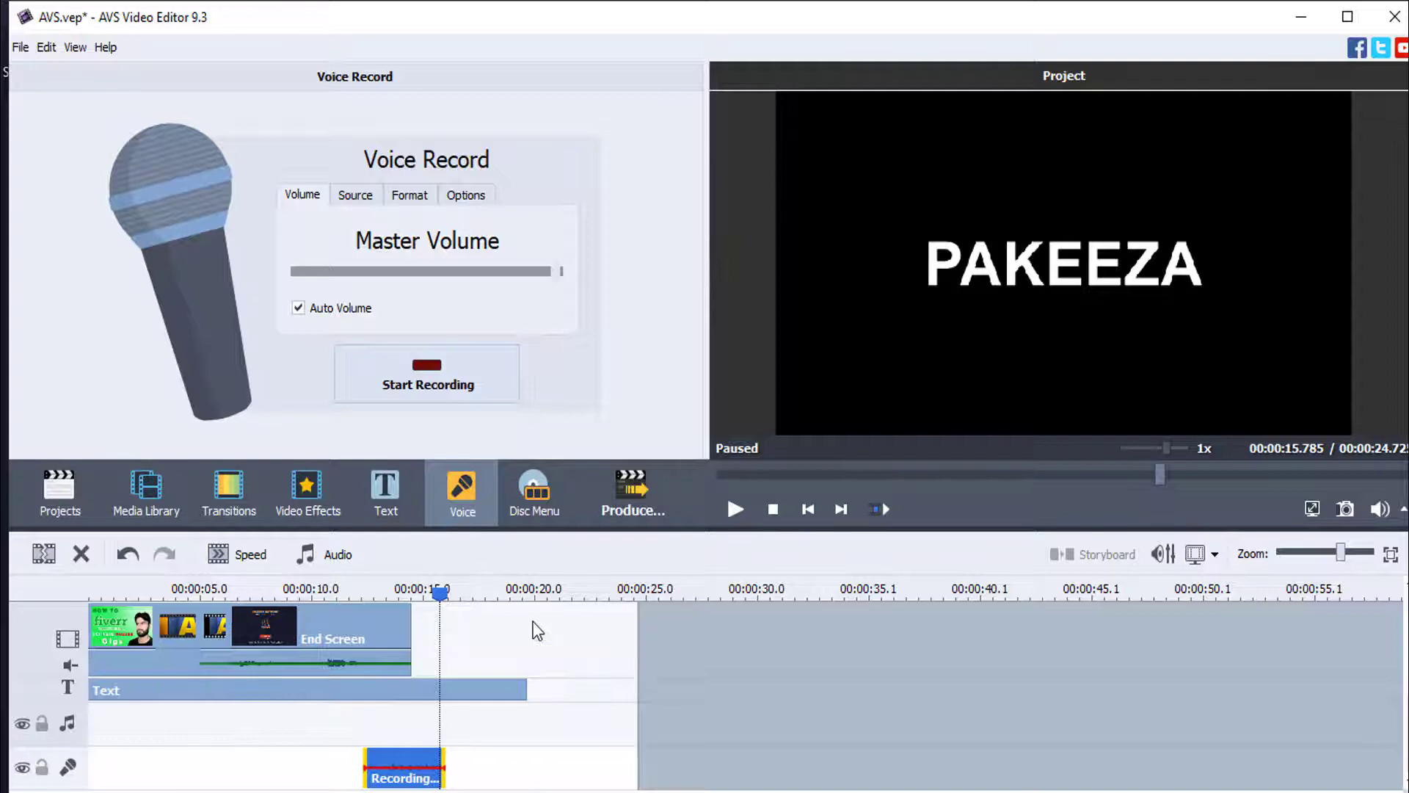
Set up production of the project as an MP4 file using the Apple iPad 2 - HD (H.264, 1280x720, 30 fps) profile.
{"action": "left_click", "coordinate": [631, 486]}
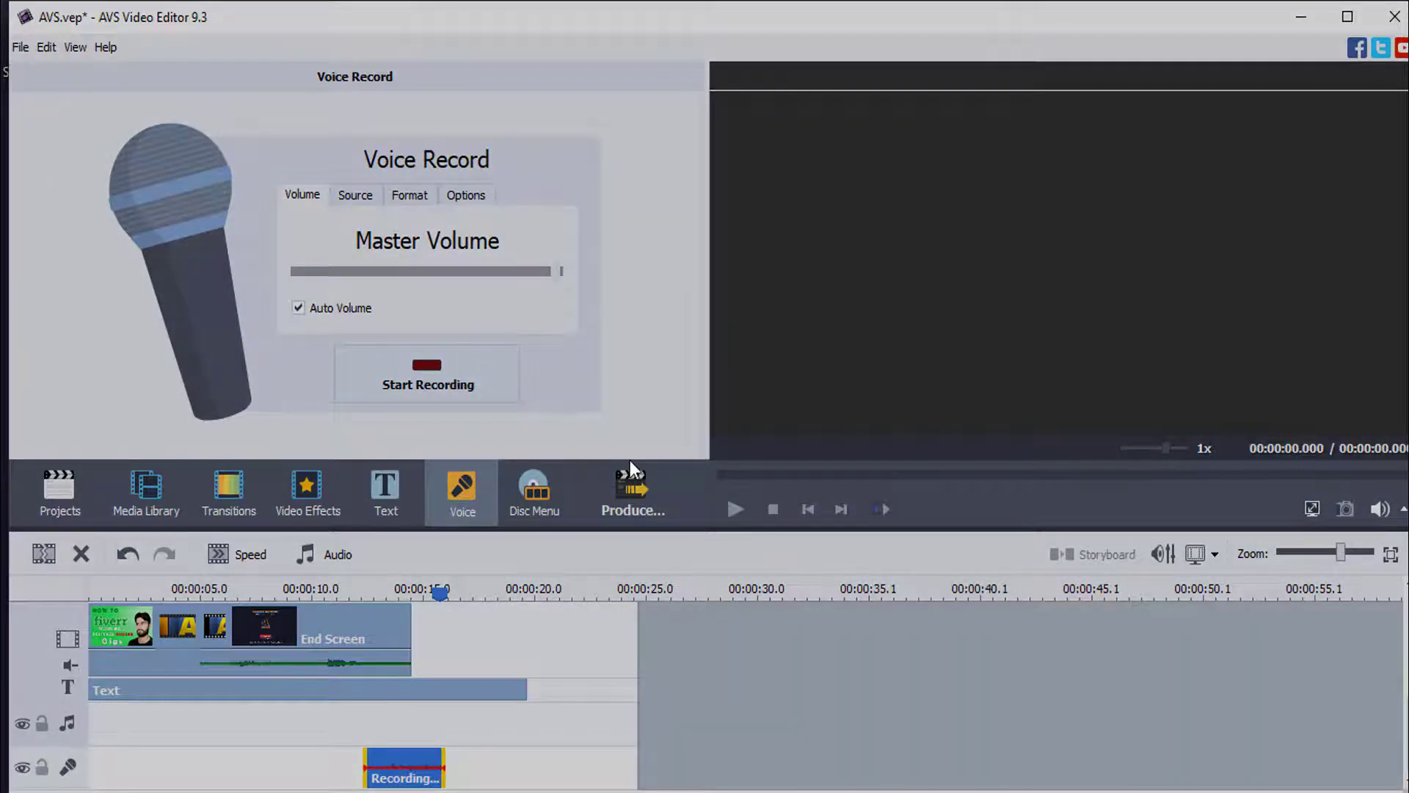
{"action": "left_click", "coordinate": [628, 496]}
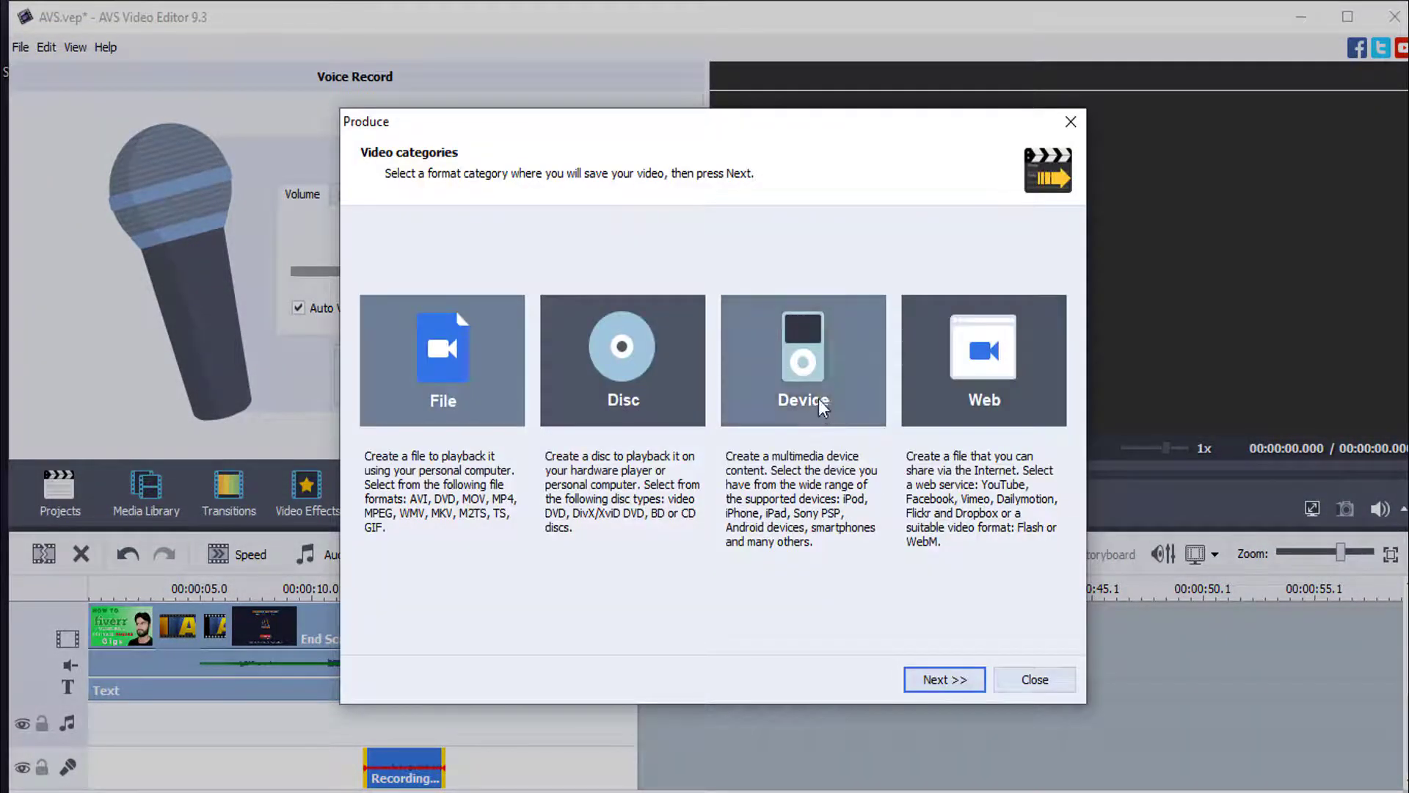
{"action": "left_click_drag", "start_coordinate": [739, 147], "coordinate": [571, 98]}
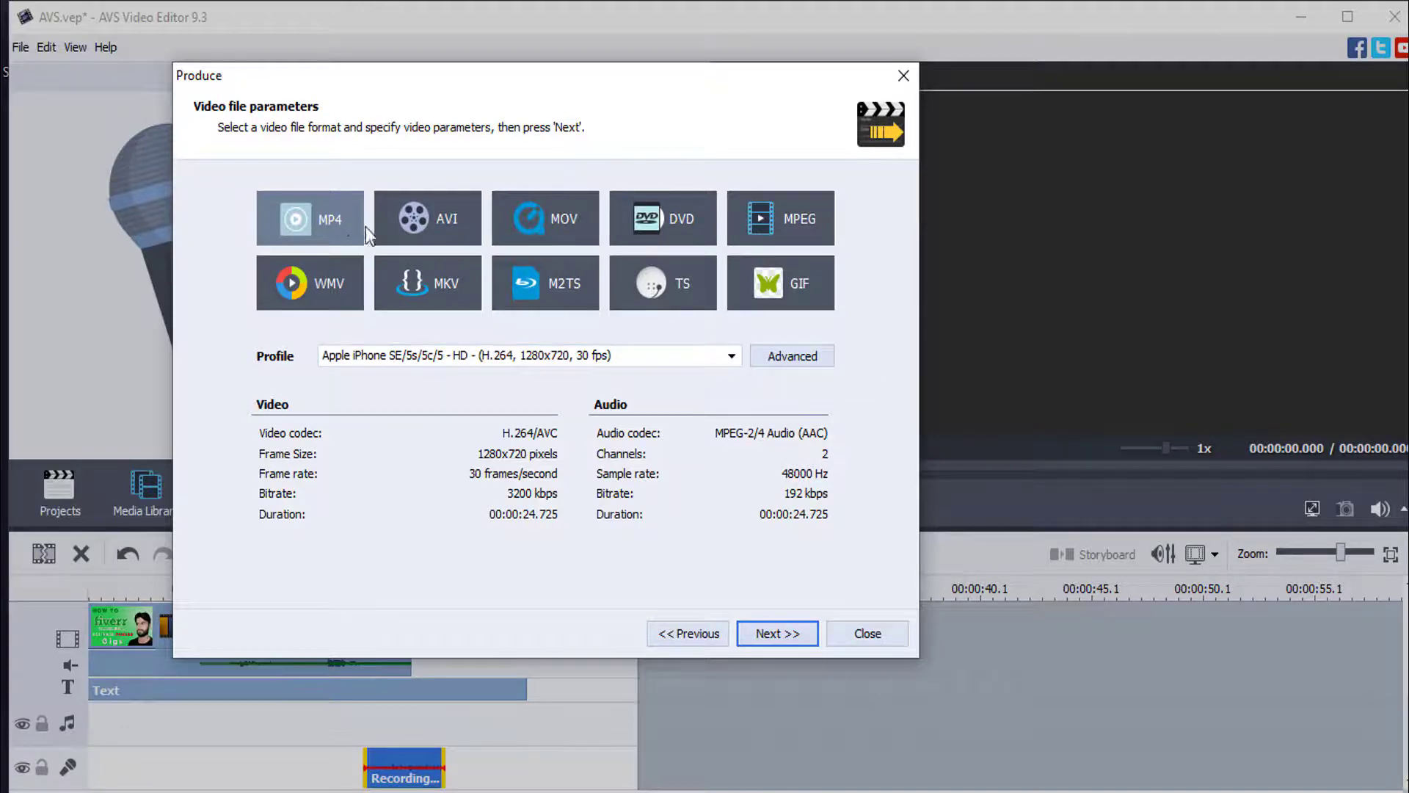
{"action": "left_click", "coordinate": [730, 355]}
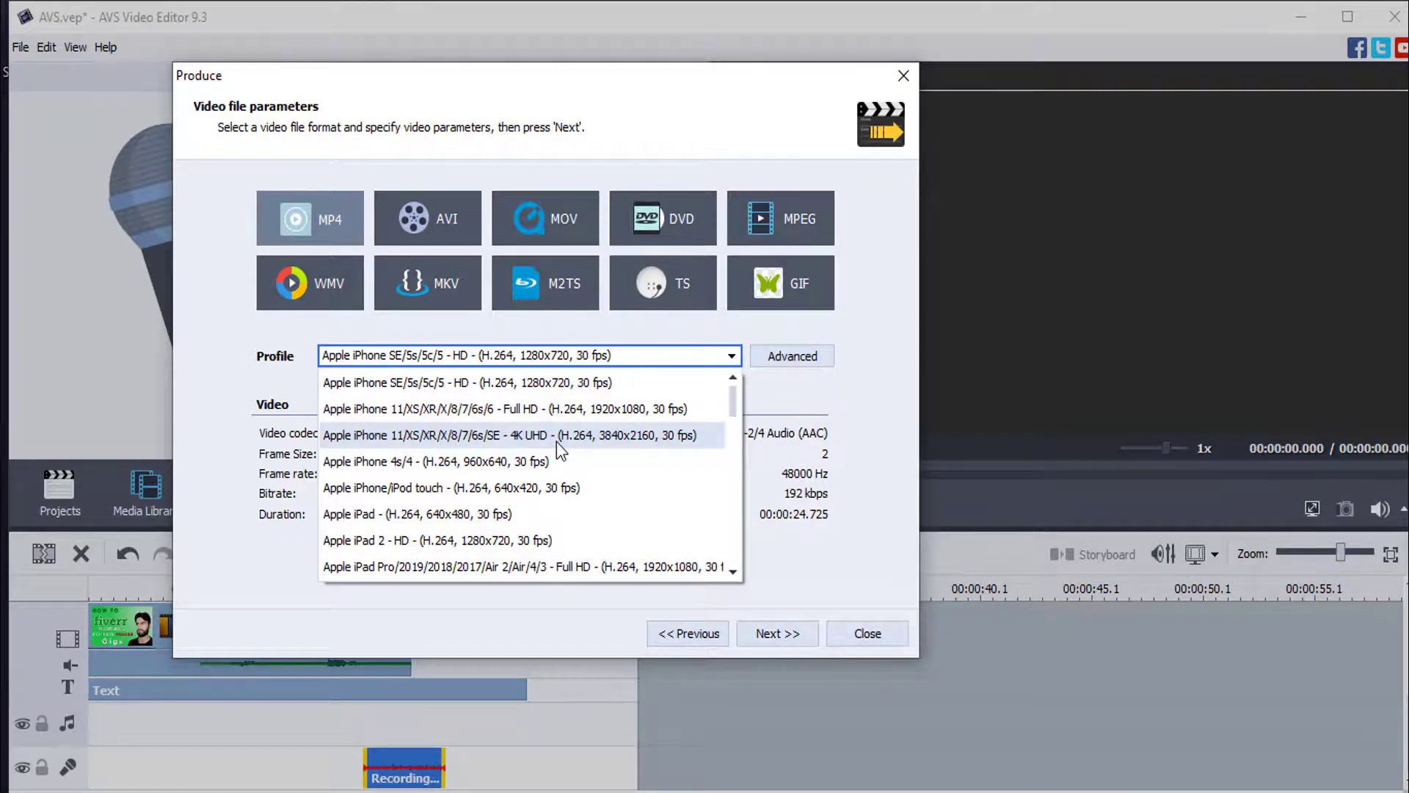
{"action": "scroll", "coordinate": [597, 509], "scroll_direction": "down", "scroll_amount": 3}
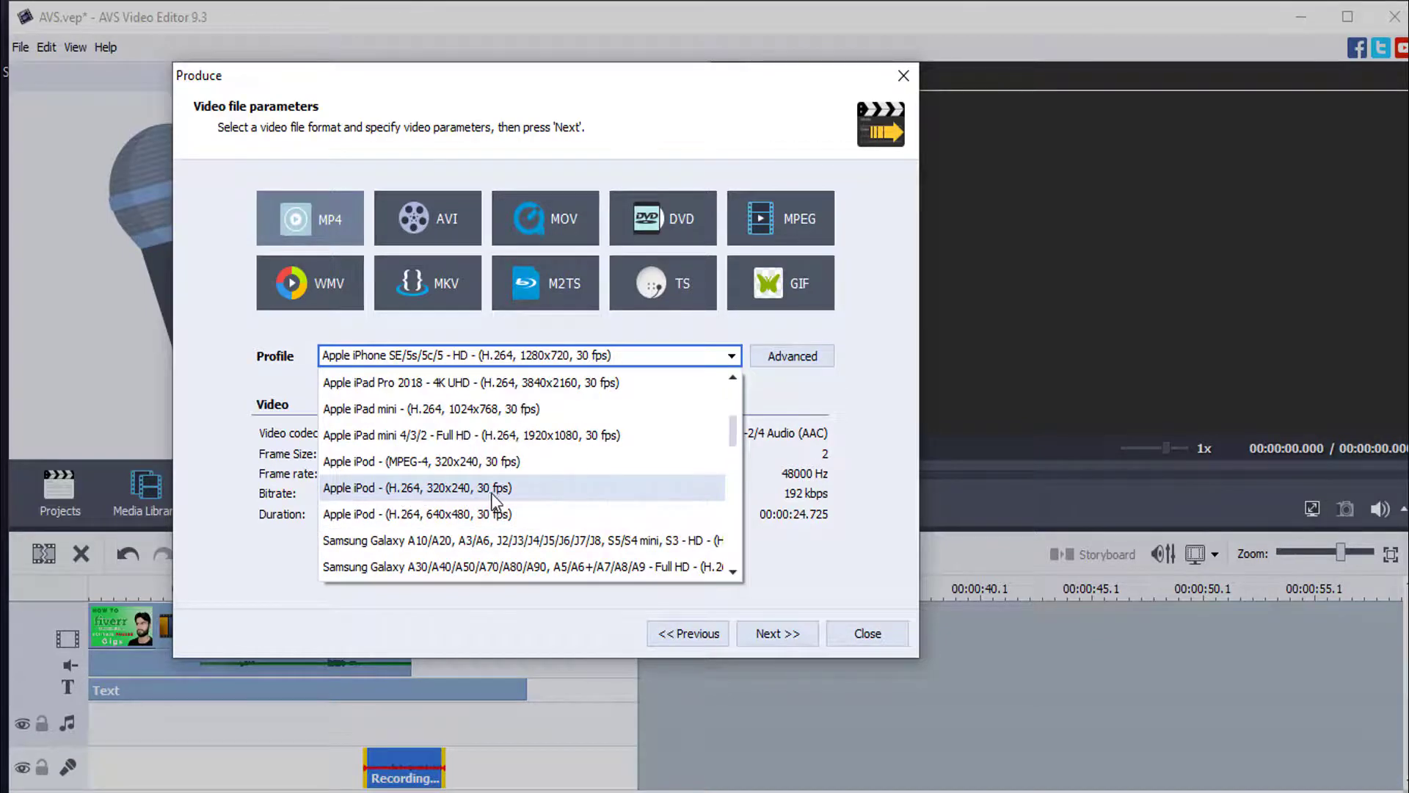
{"action": "scroll", "coordinate": [491, 492], "scroll_direction": "up", "scroll_amount": 2}
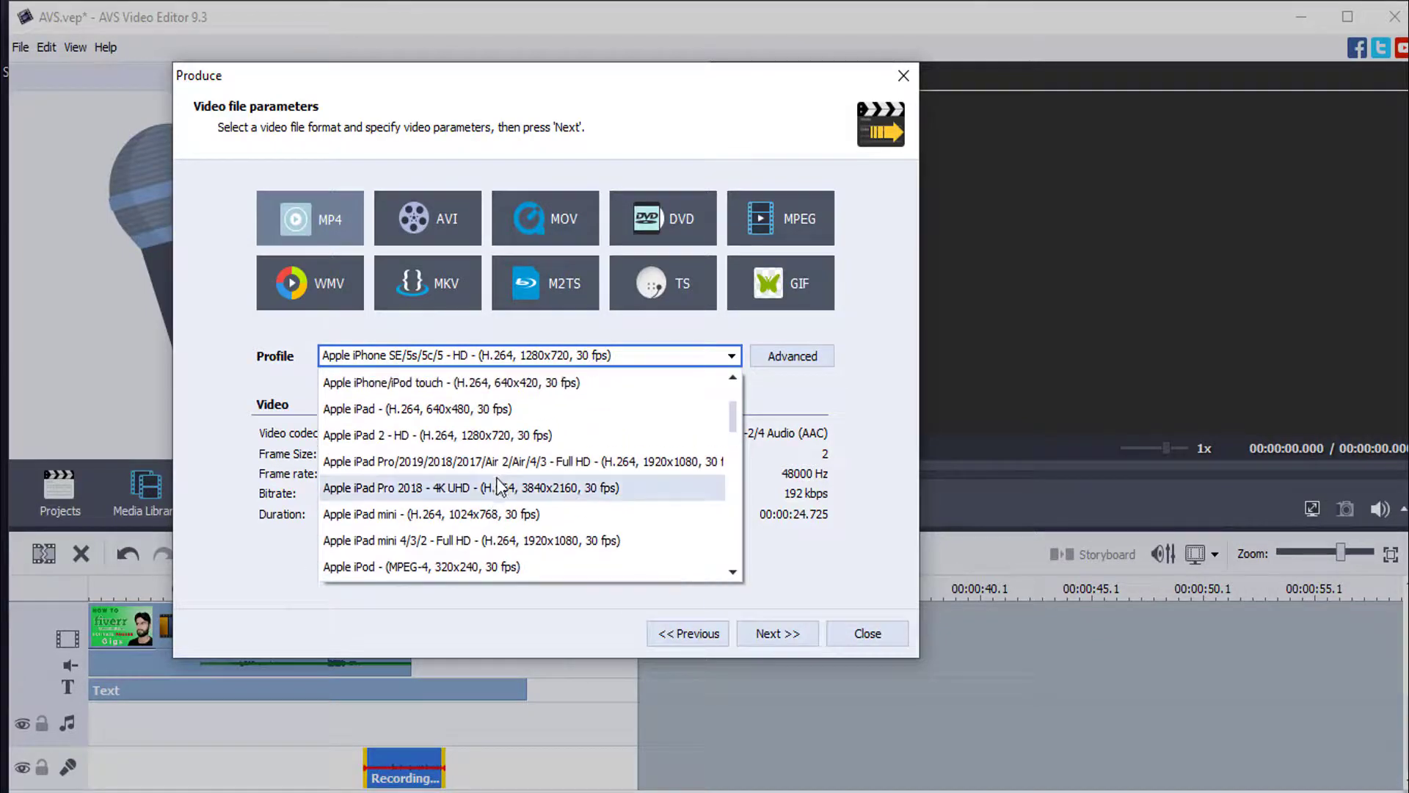
{"action": "left_click", "coordinate": [518, 436]}
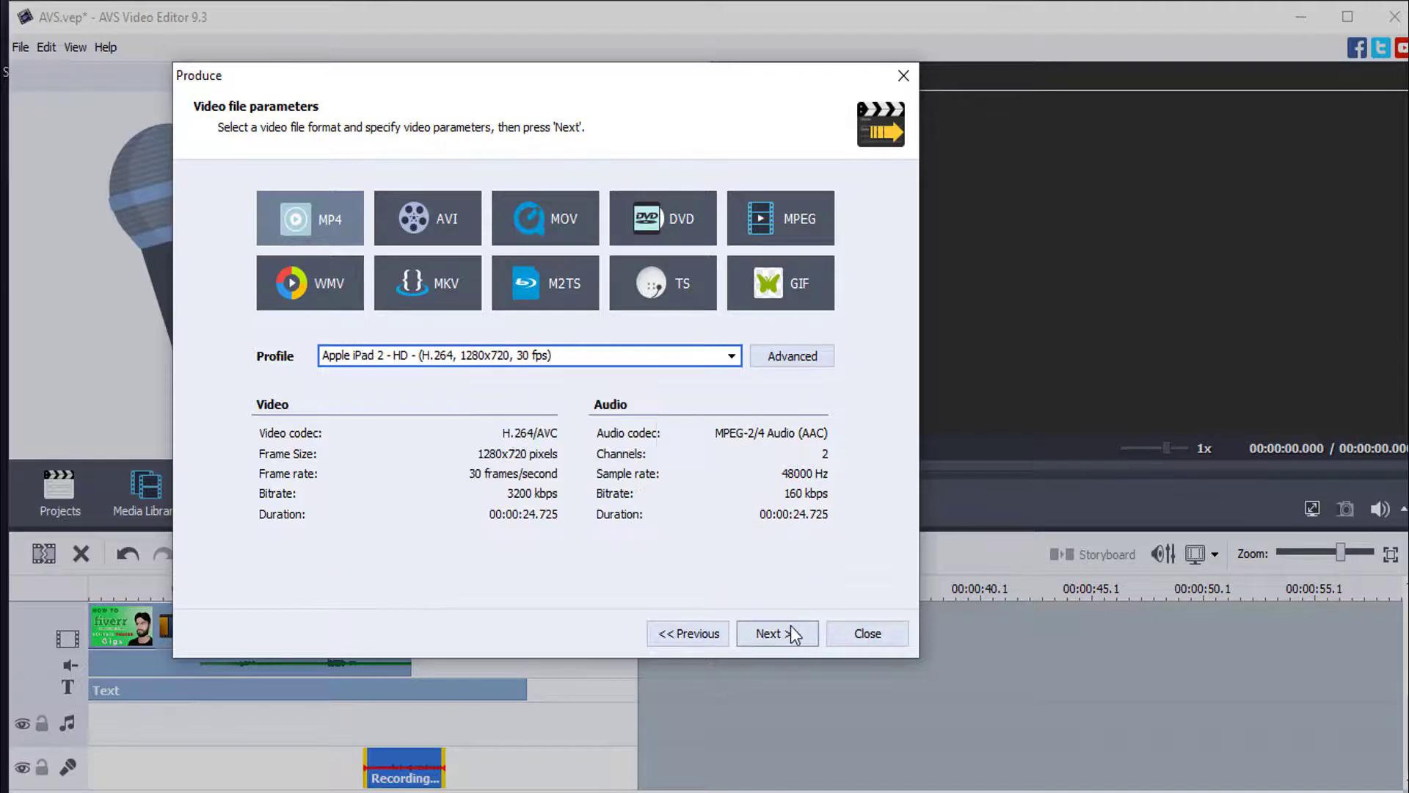
{"action": "left_click", "coordinate": [791, 633]}
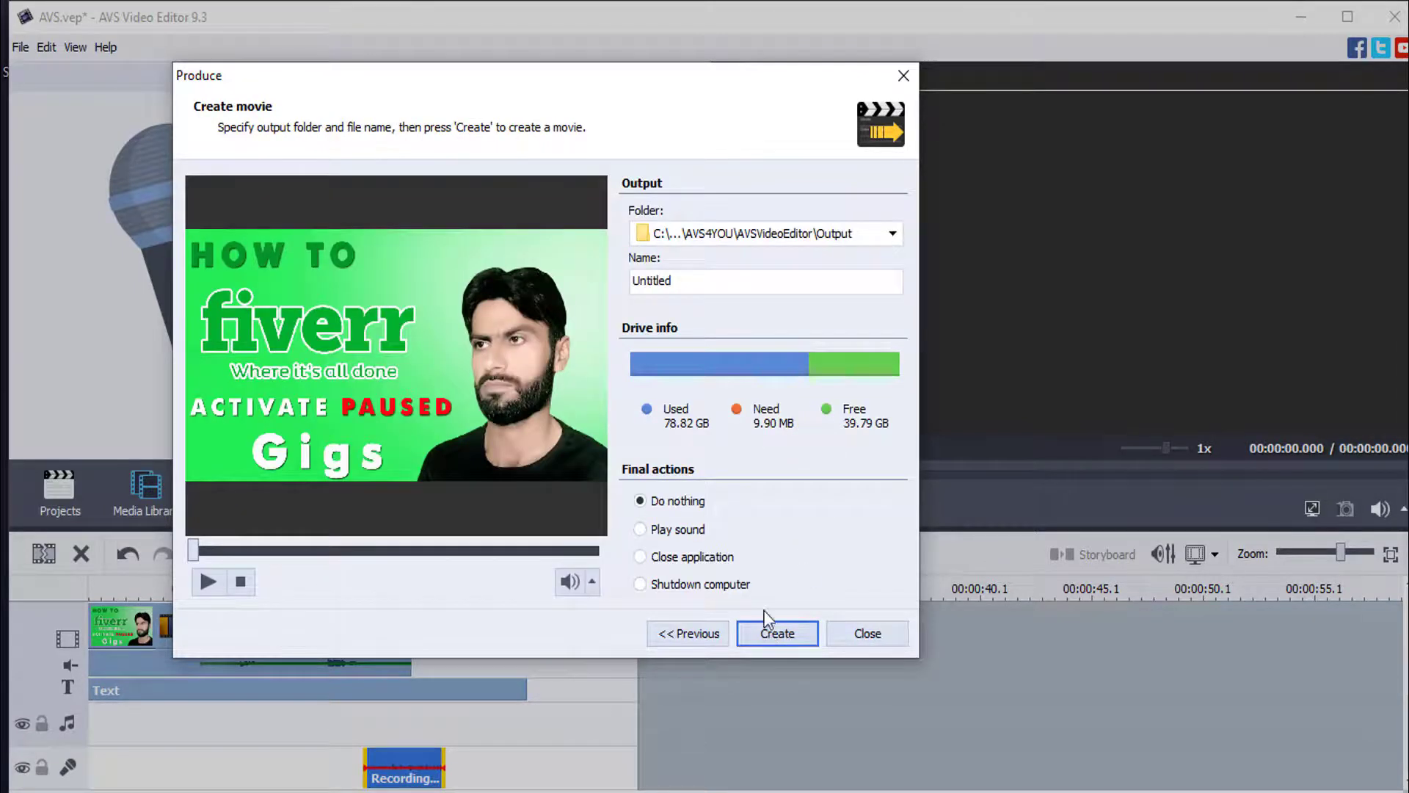
Name the output movie PAKEEZA and create it in the AVSVideoEditor Output folder.
{"action": "left_click", "coordinate": [686, 282]}
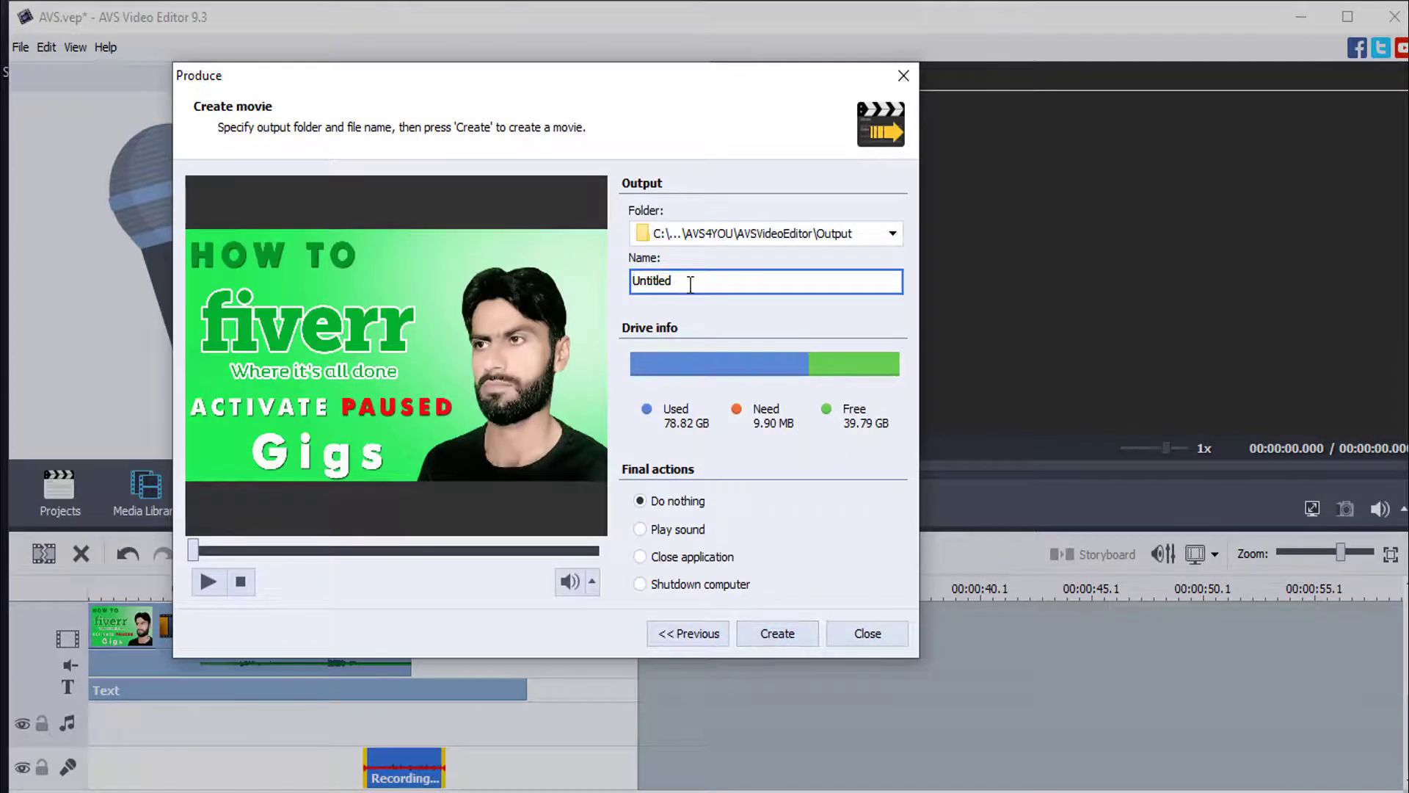
{"action": "left_click_drag", "start_coordinate": [659, 286], "coordinate": [629, 284]}
{"action": "left_click", "coordinate": [782, 634]}
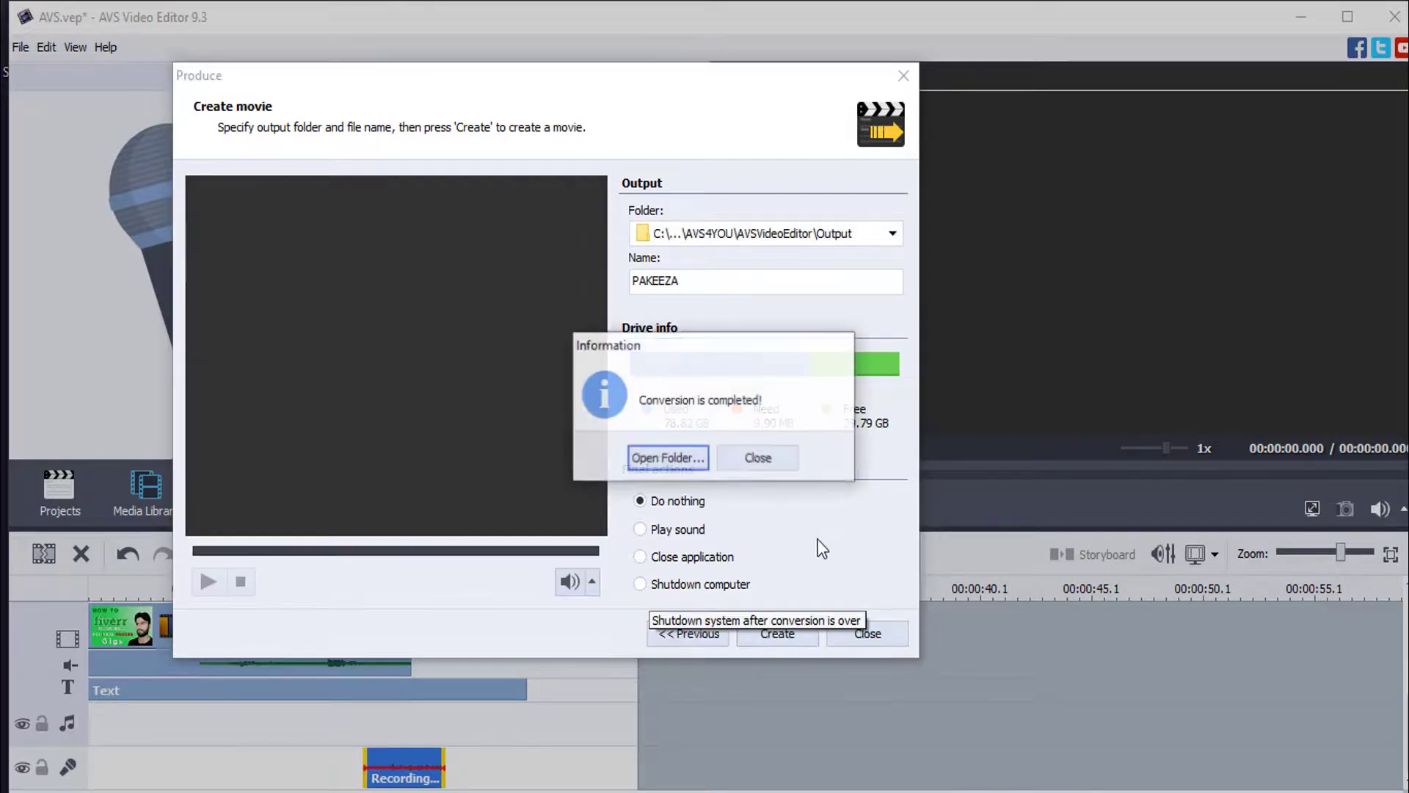
Open the output folder in a maximized window and play the exported PAKEEZA video with MPC-HC.
{"action": "left_click", "coordinate": [680, 460]}
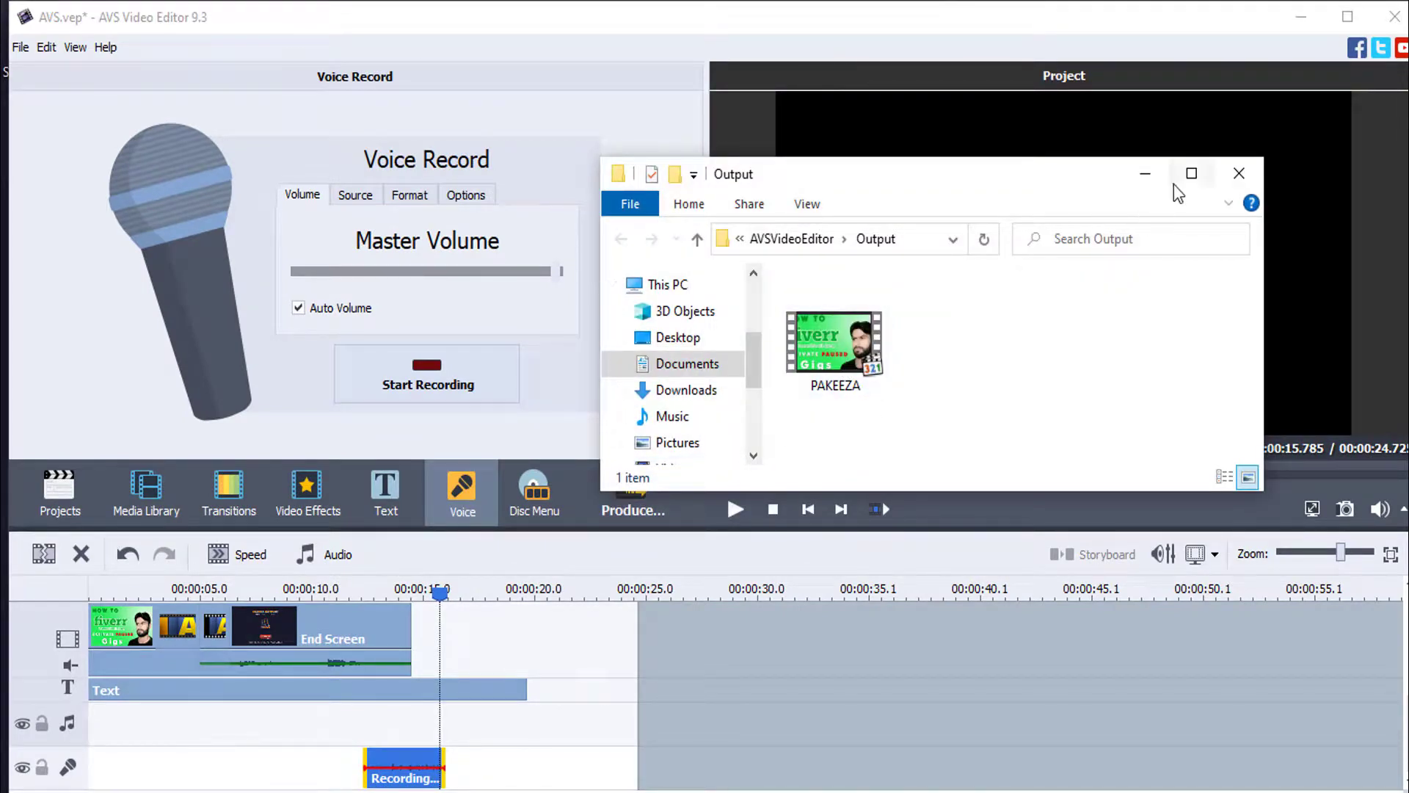
{"action": "left_click", "coordinate": [1191, 173]}
{"action": "left_click", "coordinate": [245, 178]}
{"action": "right_click", "coordinate": [245, 178]}
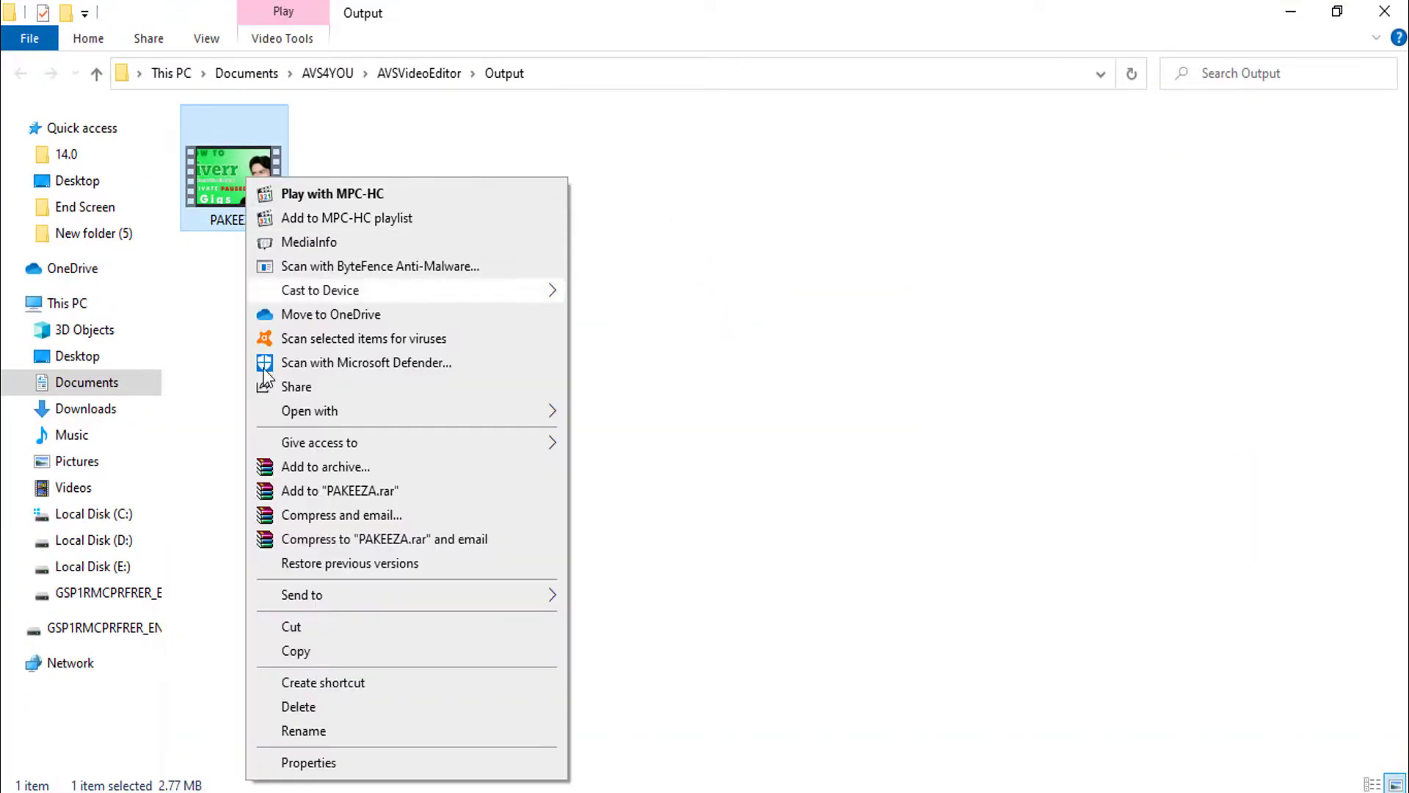
{"action": "left_click", "coordinate": [322, 194]}
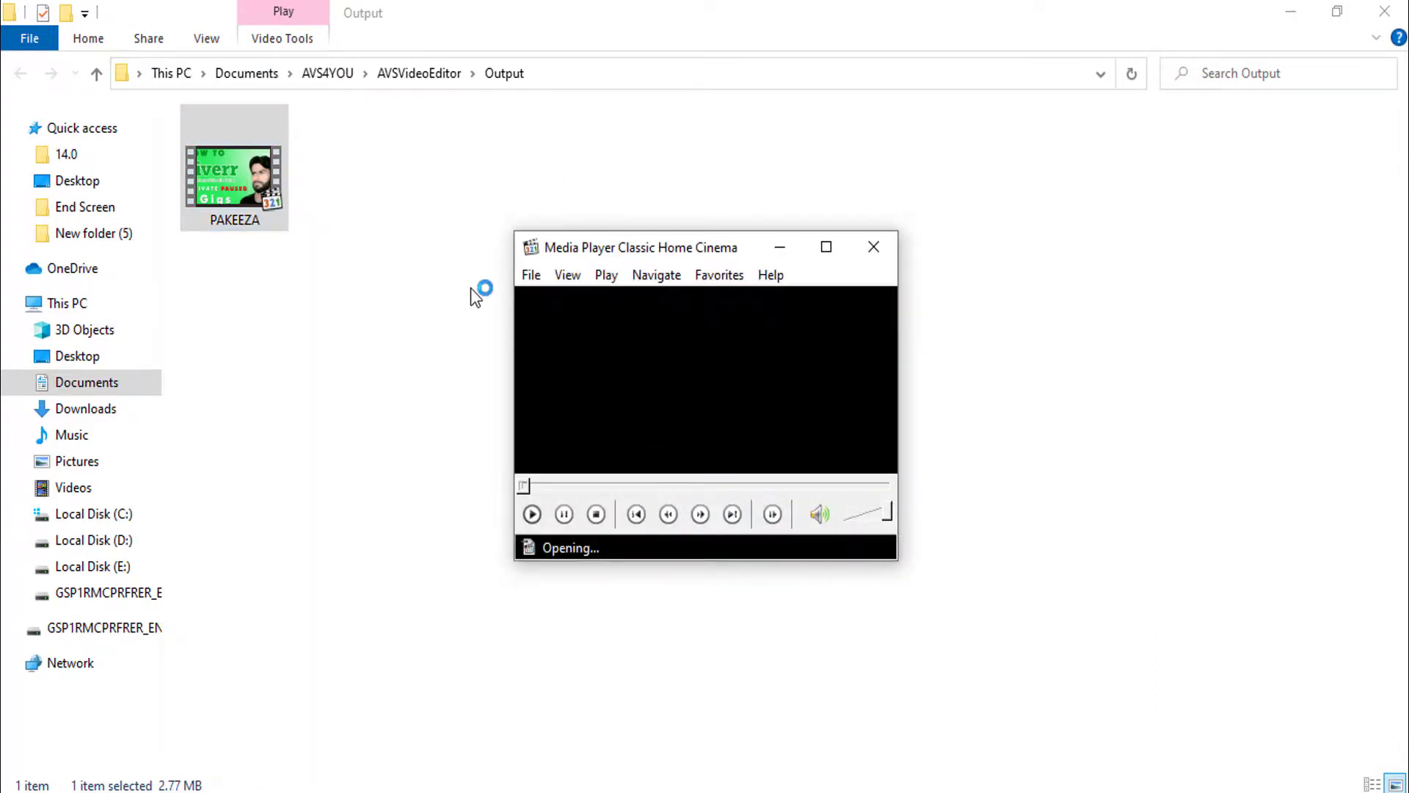